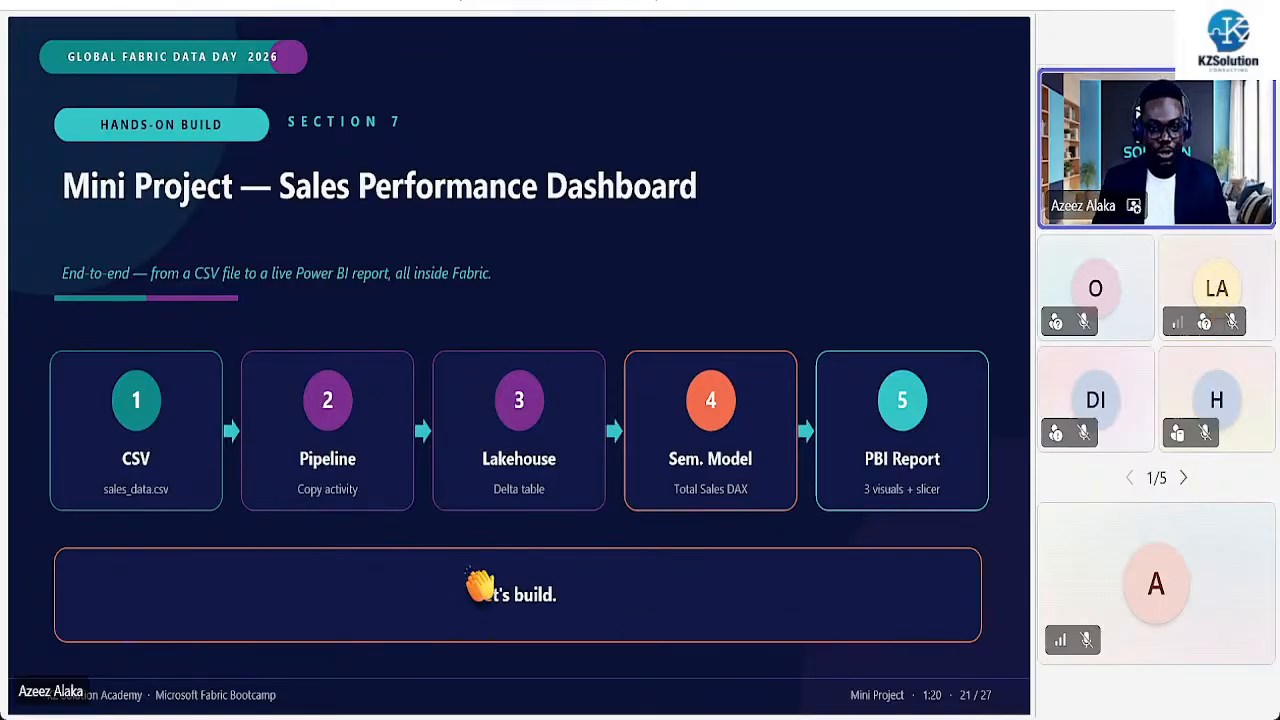
End the PowerPoint slide show and return to the Fabric sales dashboard showing 2.11M total sales
right_click(540, 218)
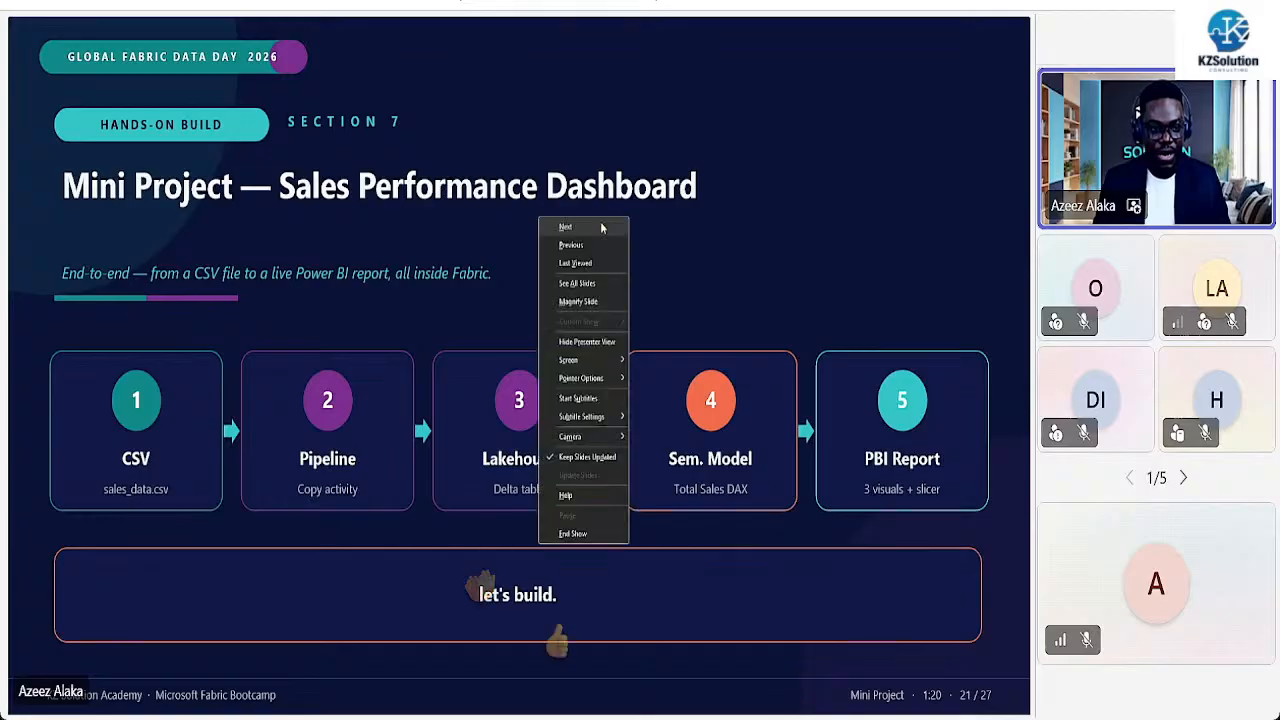
click(572, 533)
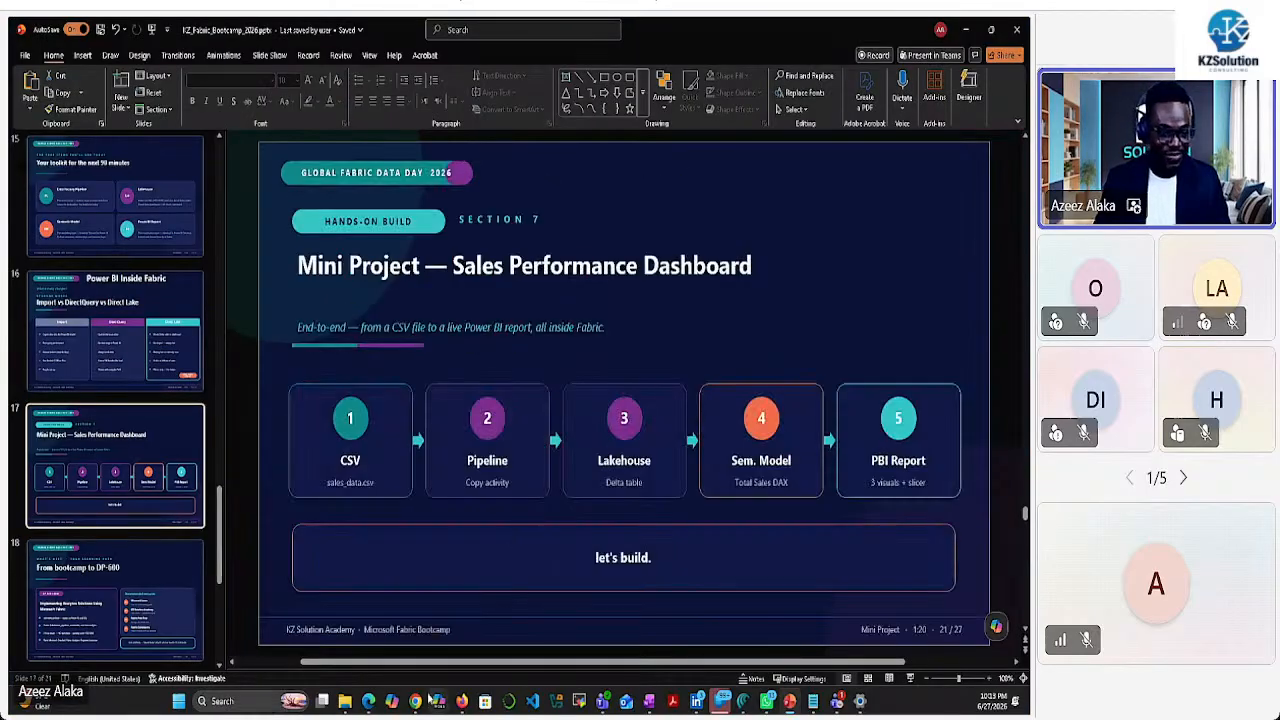
click(415, 701)
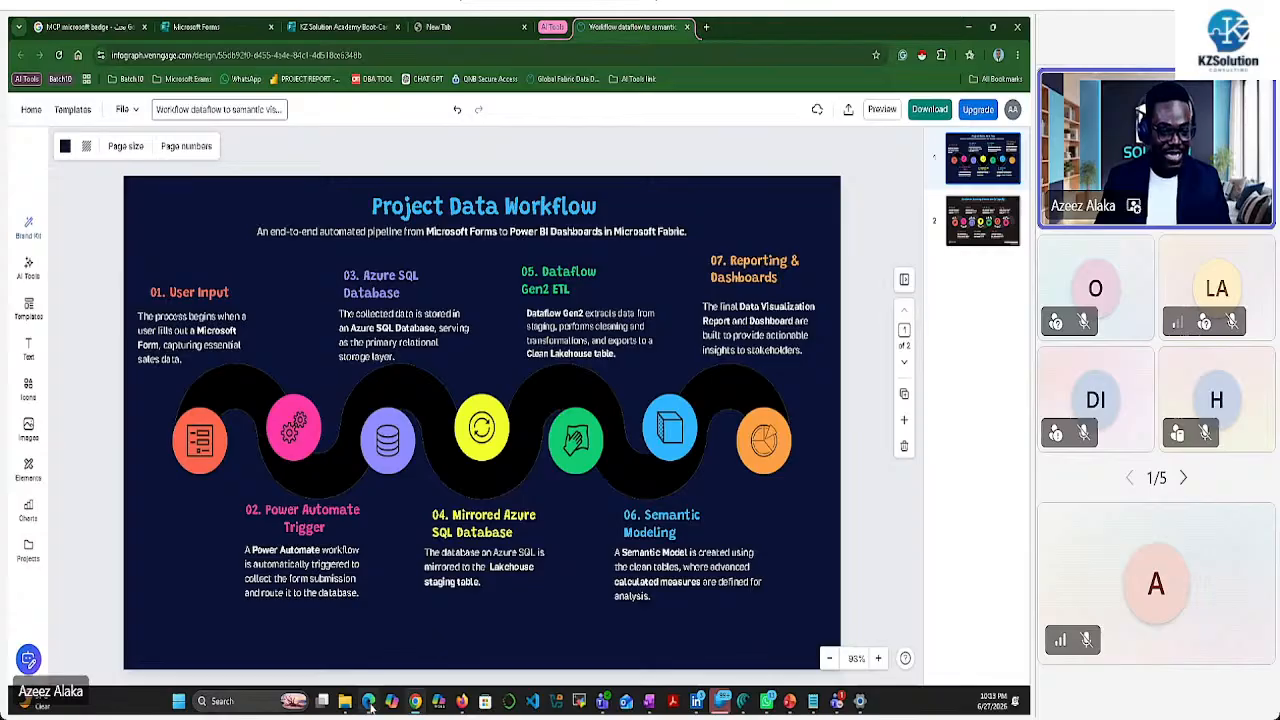
click(369, 703)
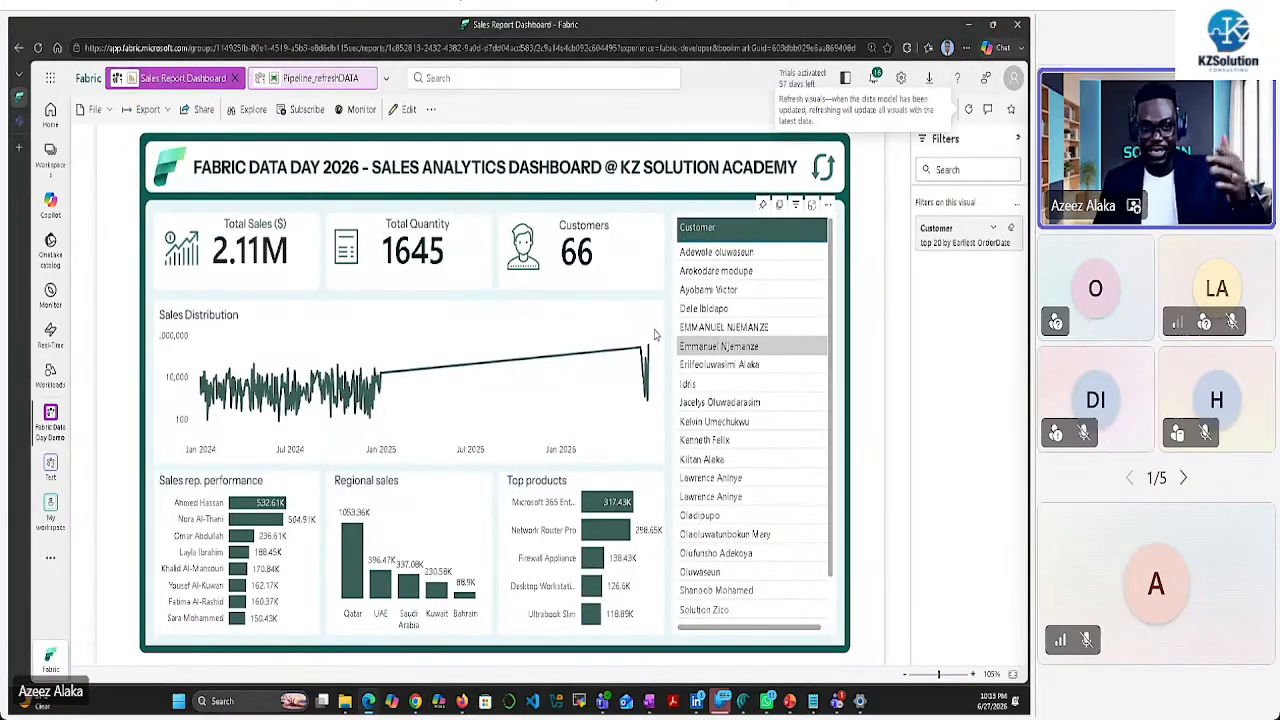
Refresh the report visuals so they show 2.16M sales, 1757 quantity and 72 customers
click(969, 114)
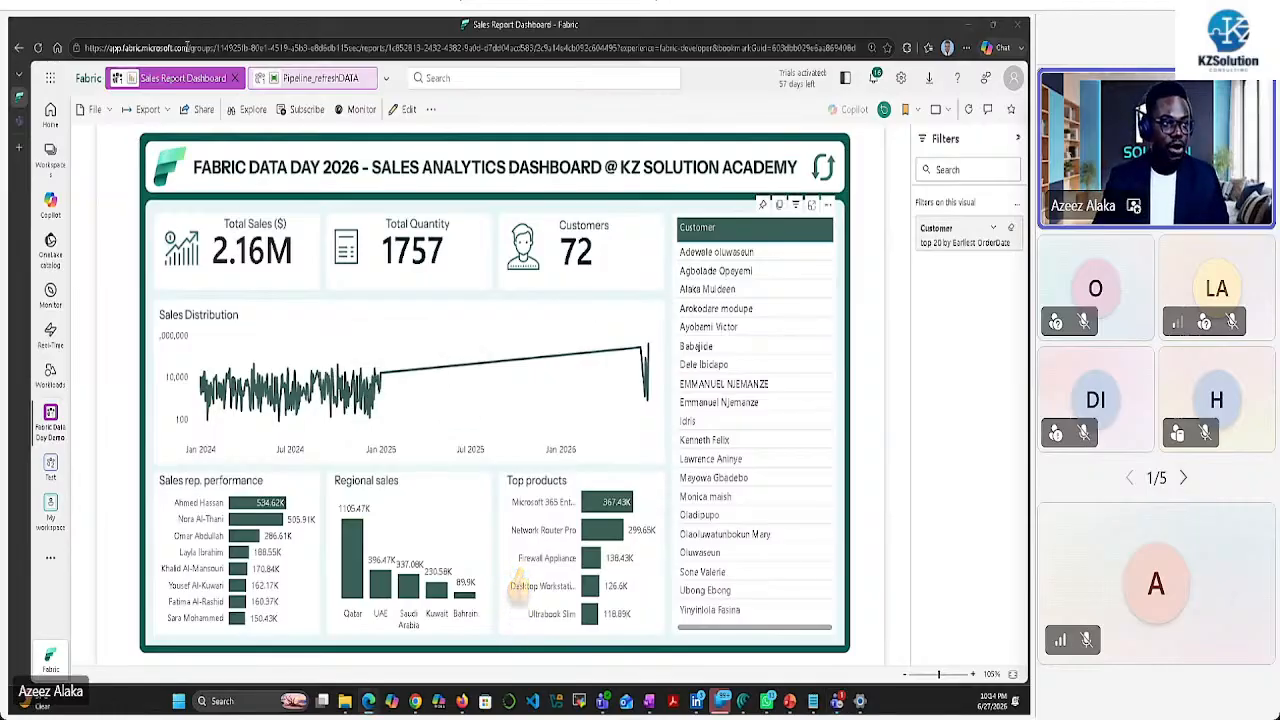
drag(186, 46, 75, 49)
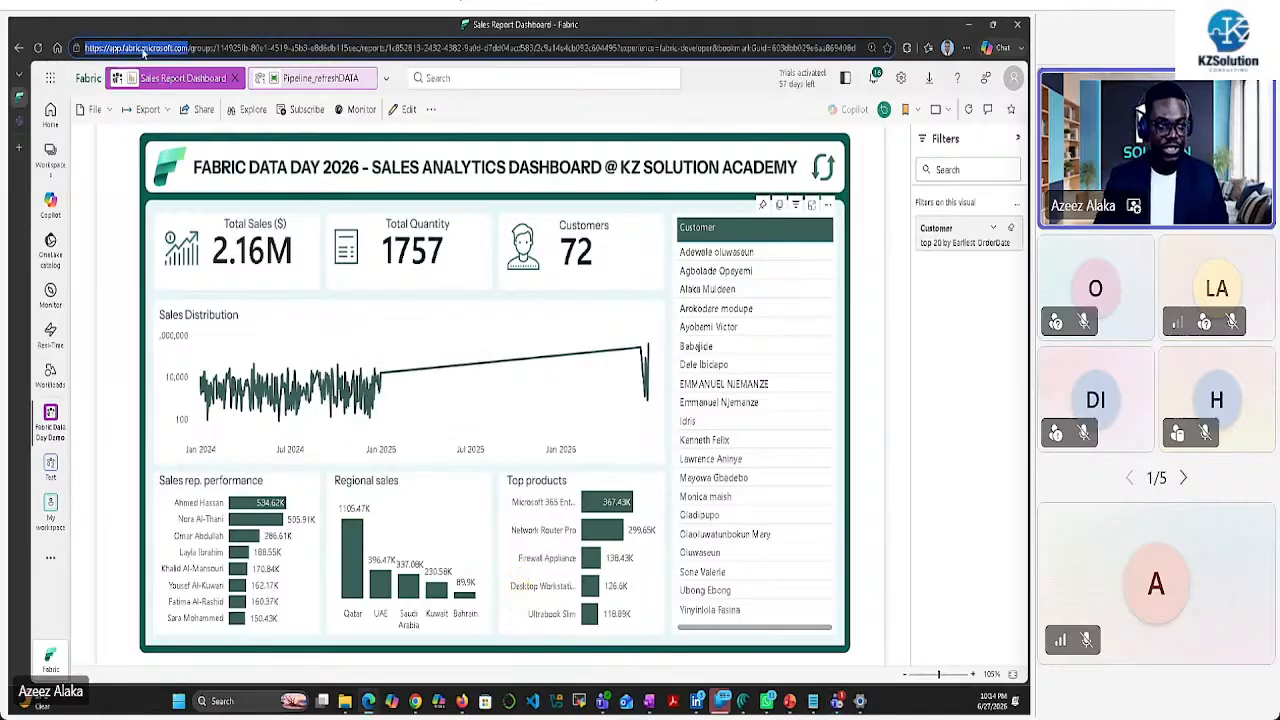
right_click(142, 53)
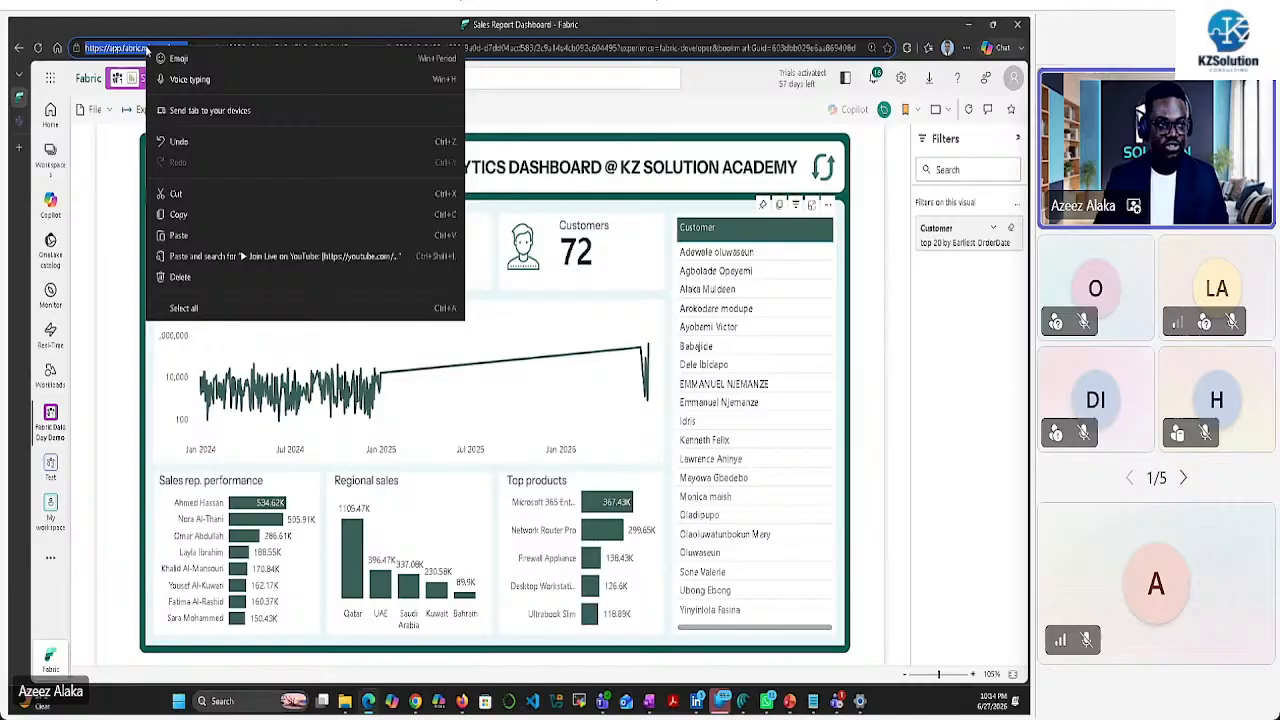
click(180, 215)
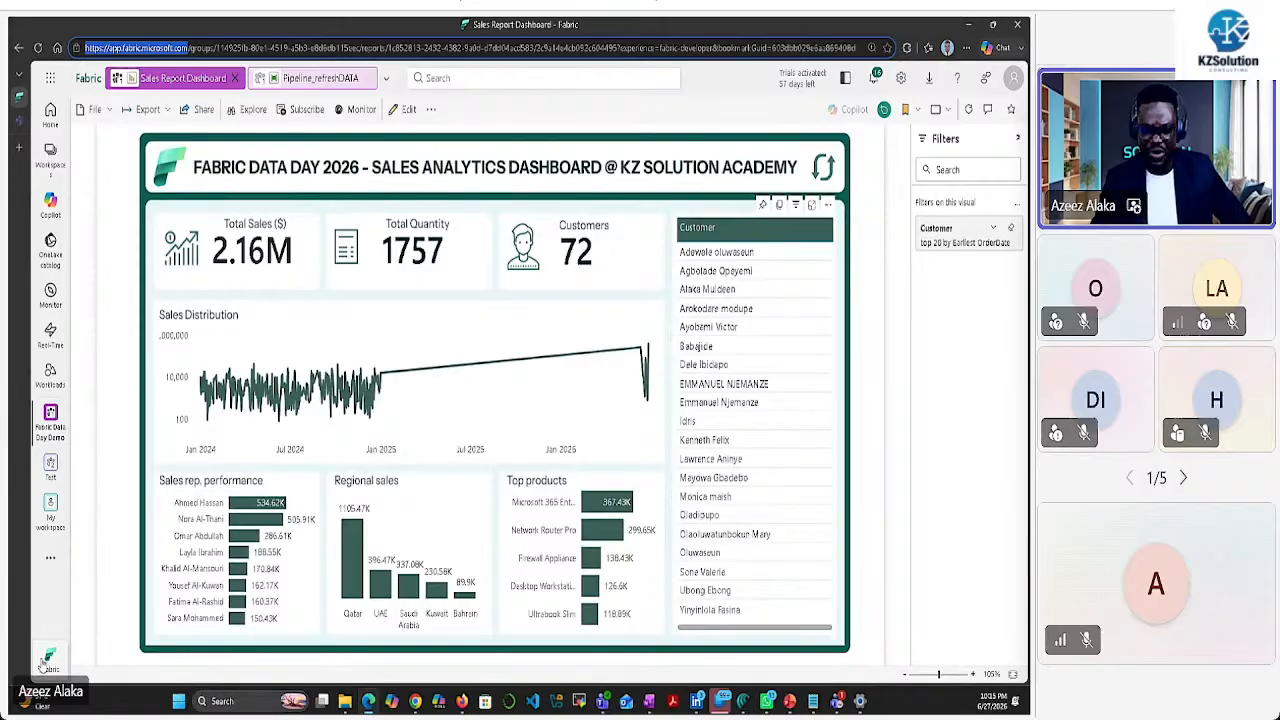
Switch the experience to Power BI and then back to Fabric, landing on Welcome to Fabric
click(47, 659)
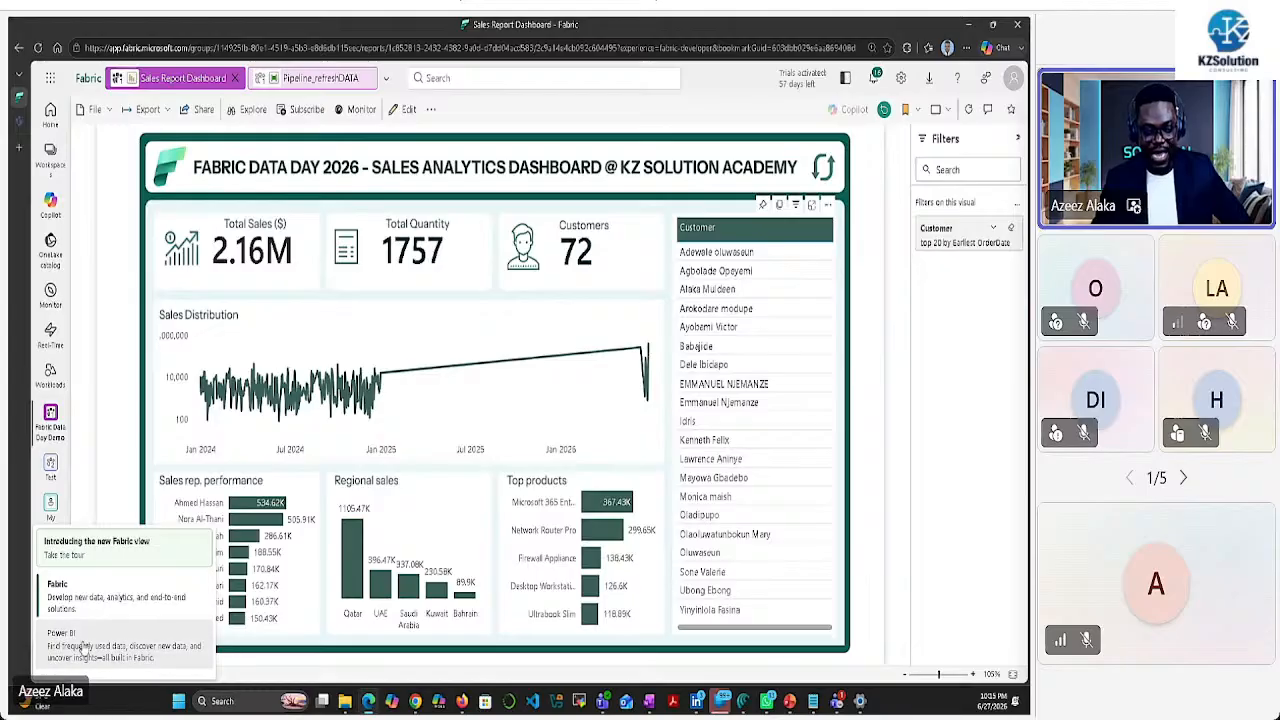
click(82, 646)
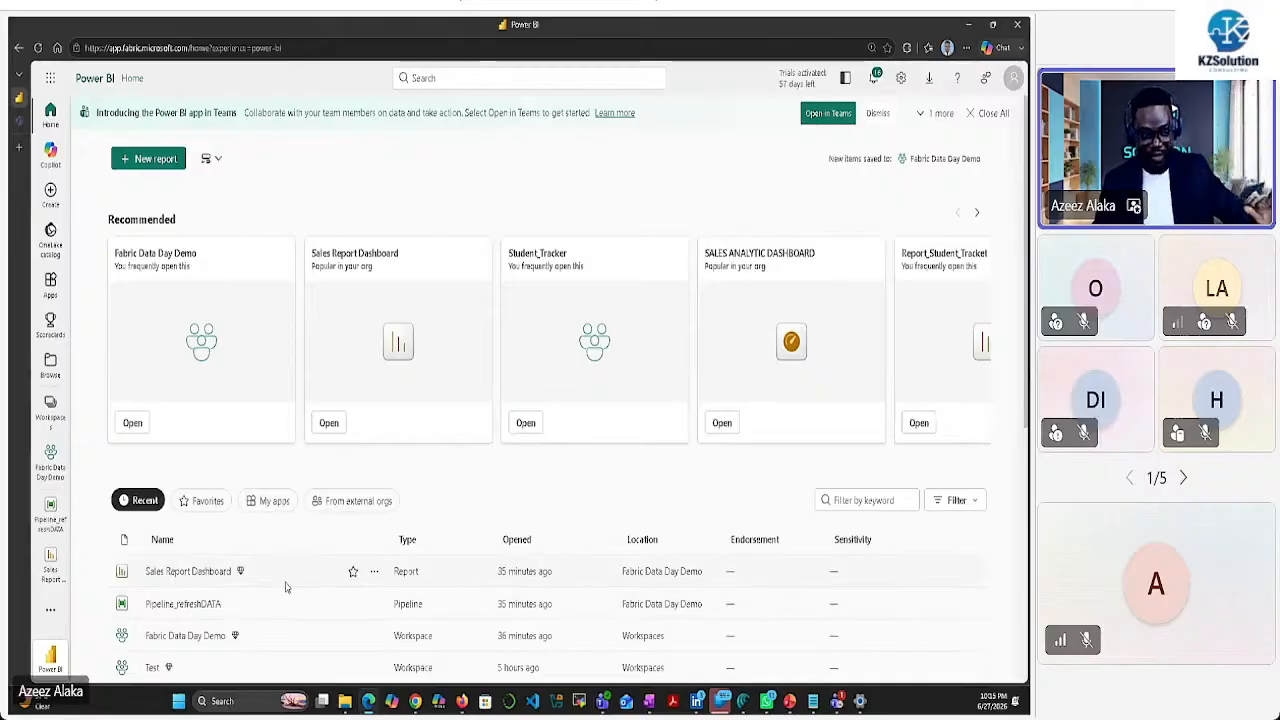
click(51, 655)
click(72, 600)
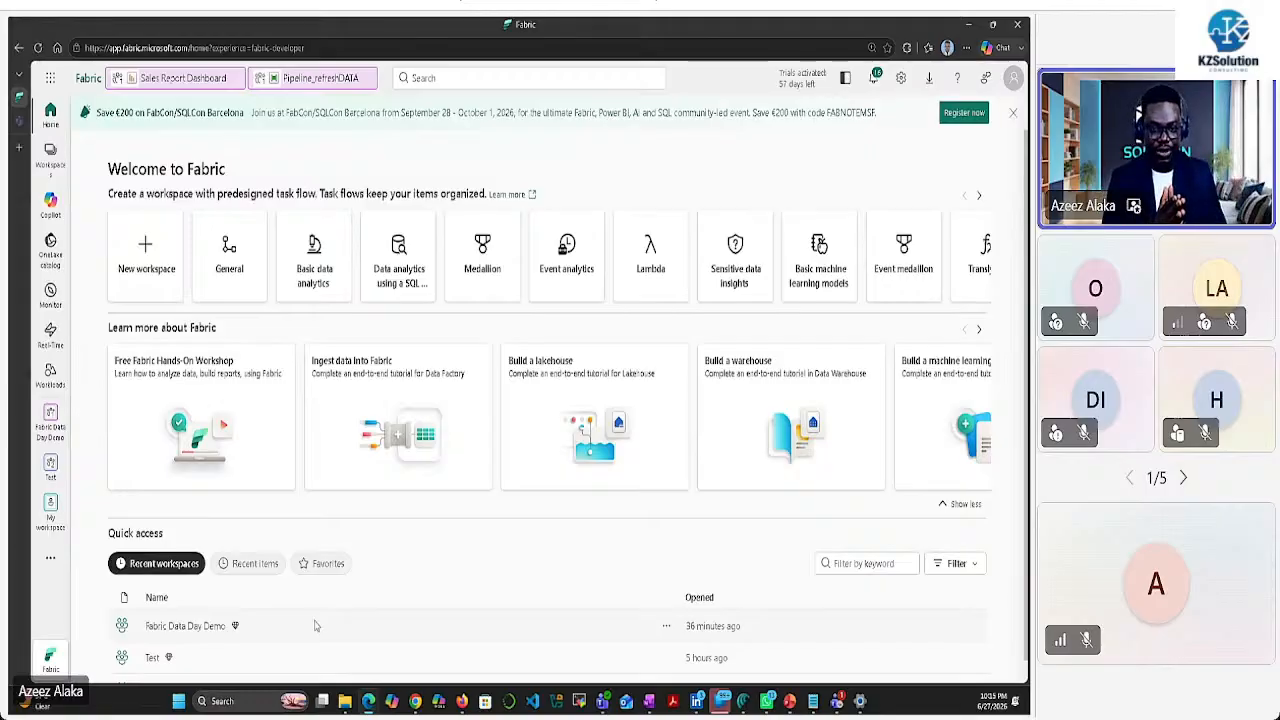
Keep the Fabric experience selected and show the Workspaces list, including Fabric Data Day Demo
click(50, 658)
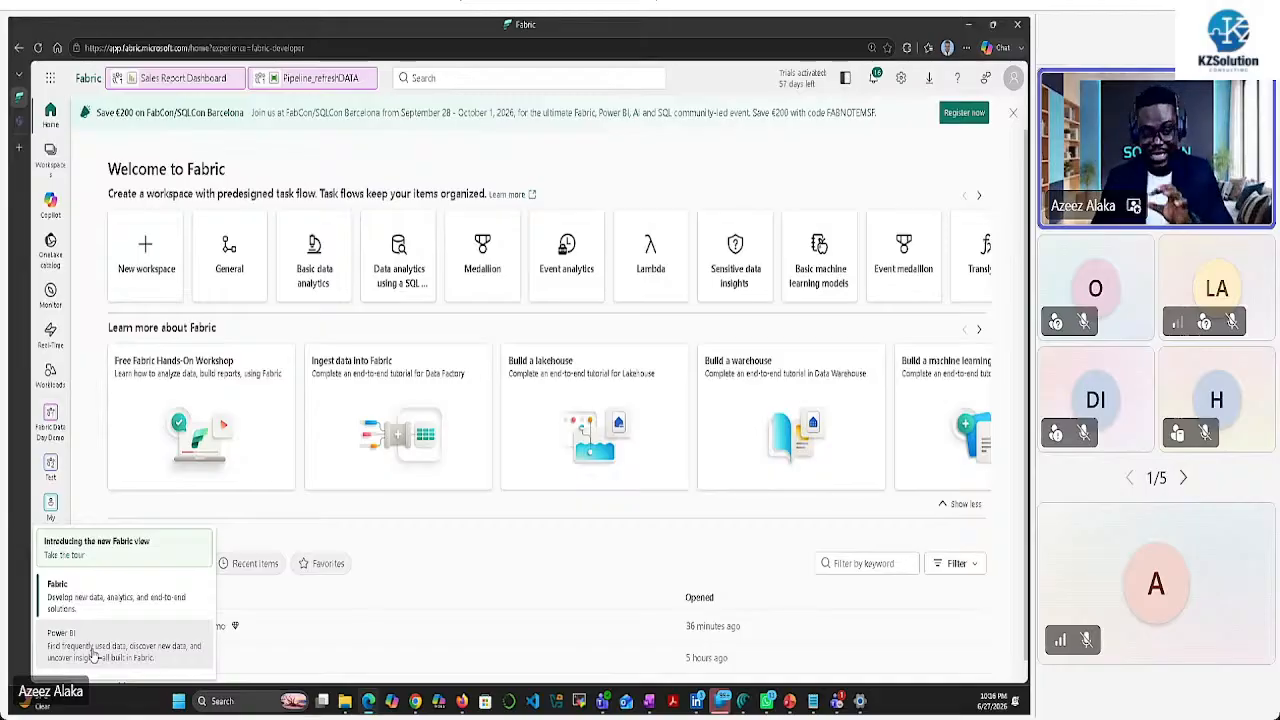
click(103, 606)
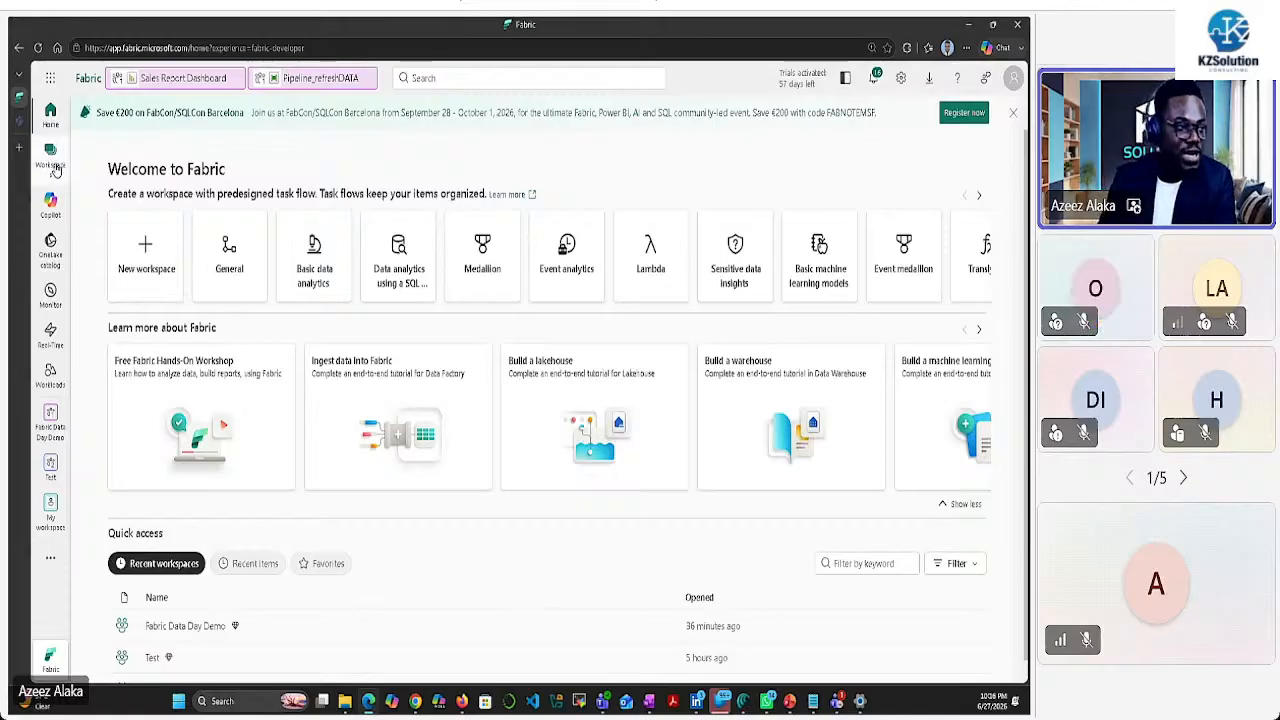
click(51, 158)
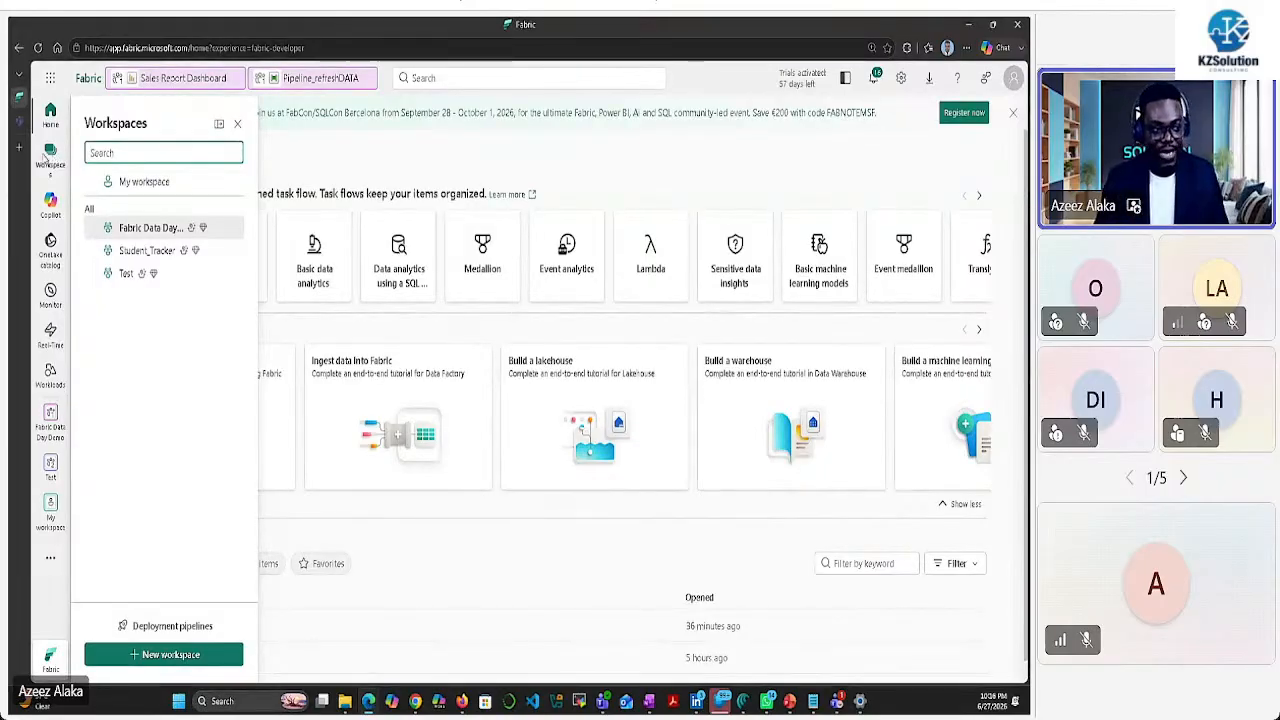
Open the Fabric Data Day Demo workspace and bring the Workspaces list back up
click(150, 229)
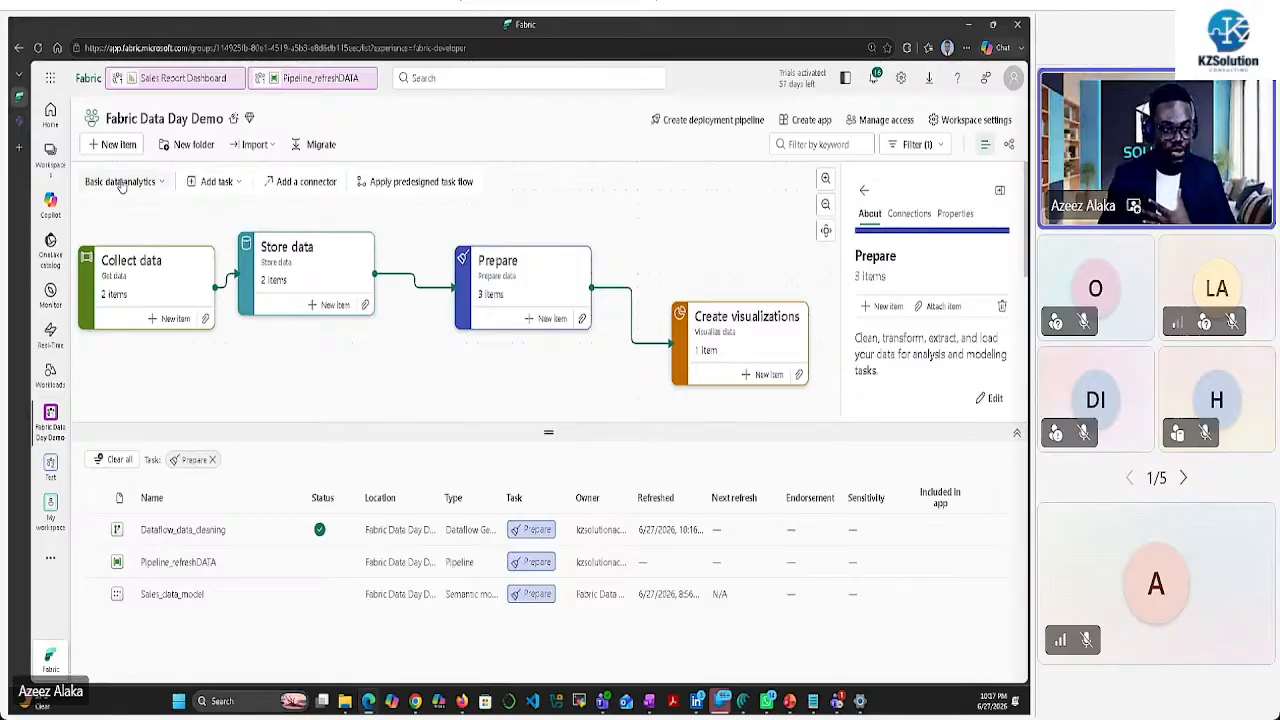
click(50, 157)
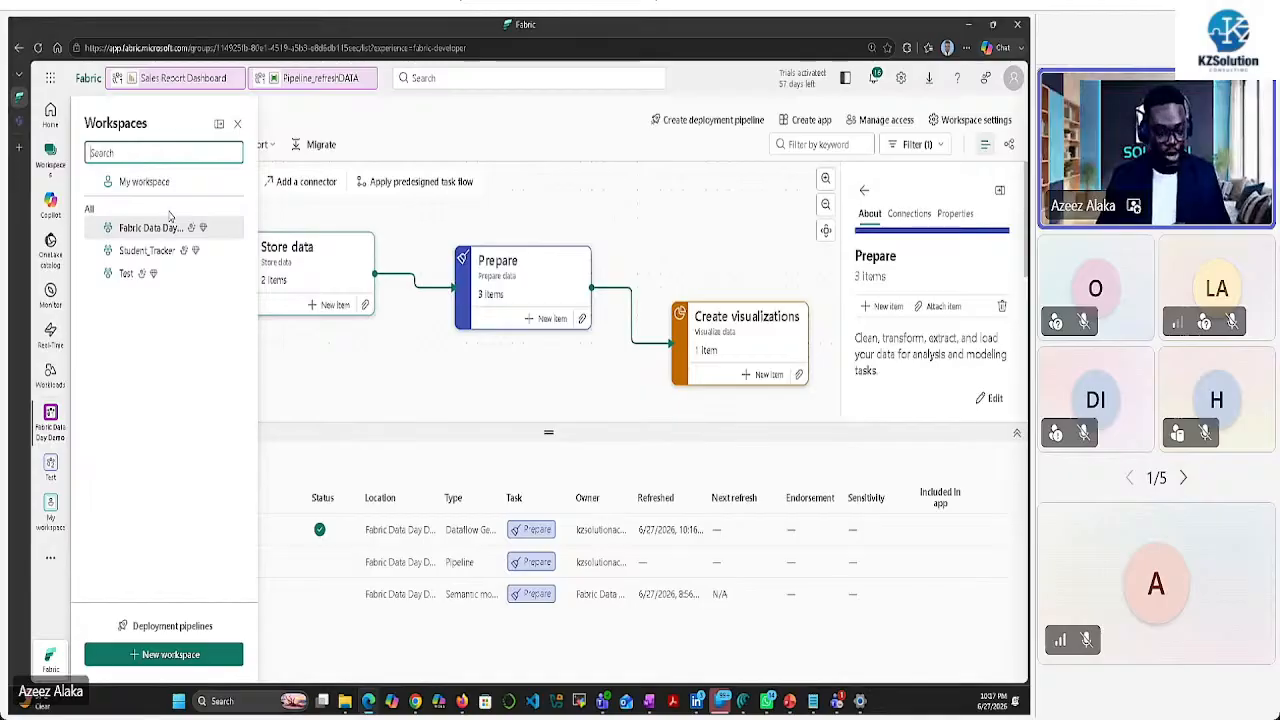
click(424, 248)
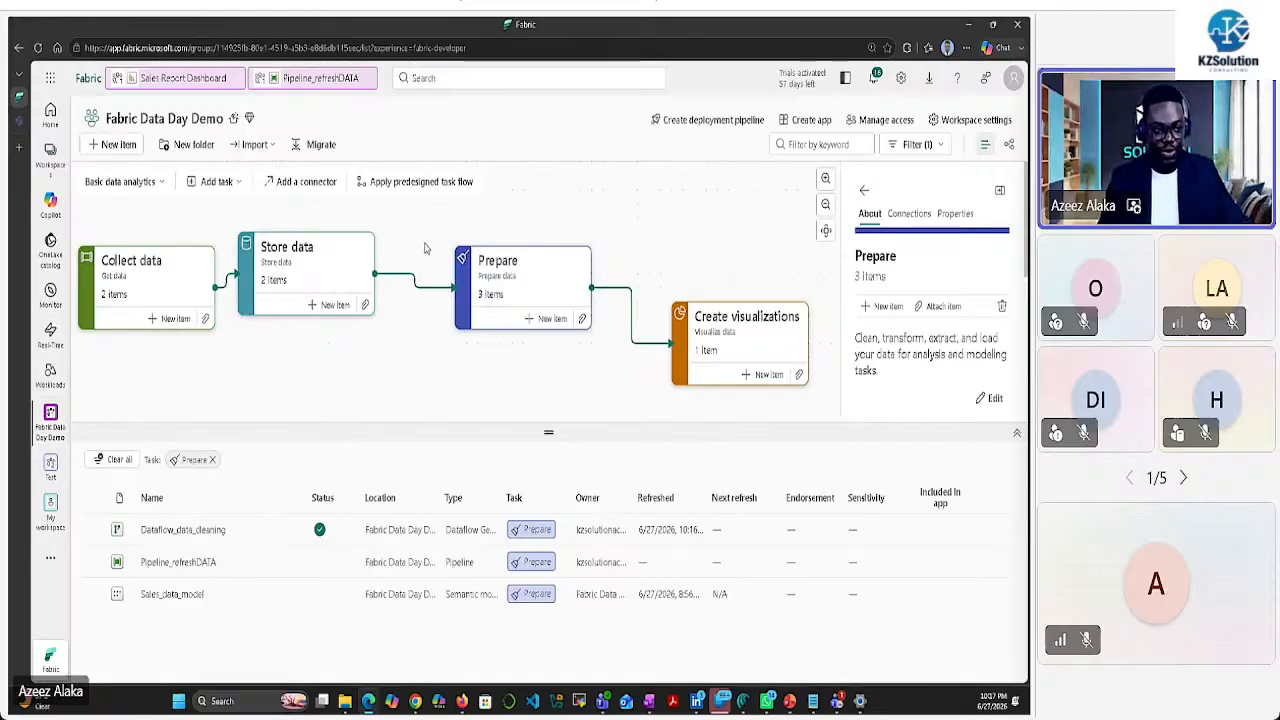
click(50, 155)
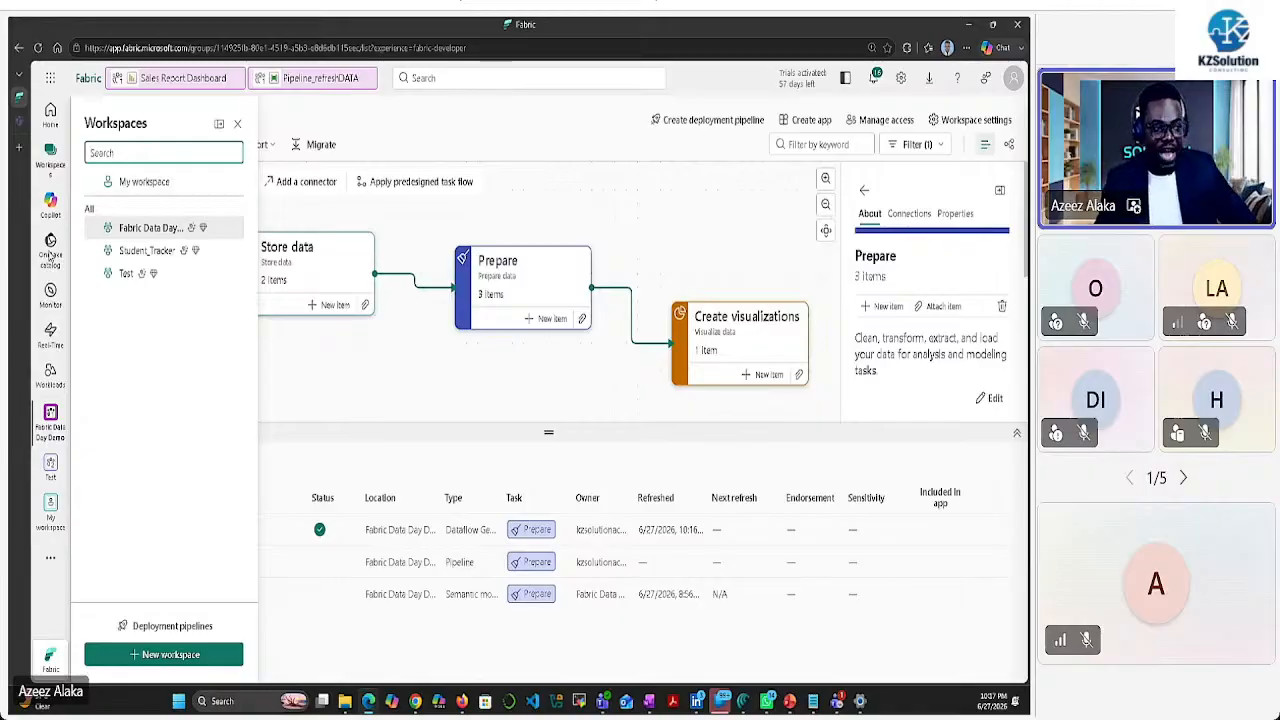
Show the OneLake catalog with its 16 lakehouses, semantic models and warehouses
click(50, 258)
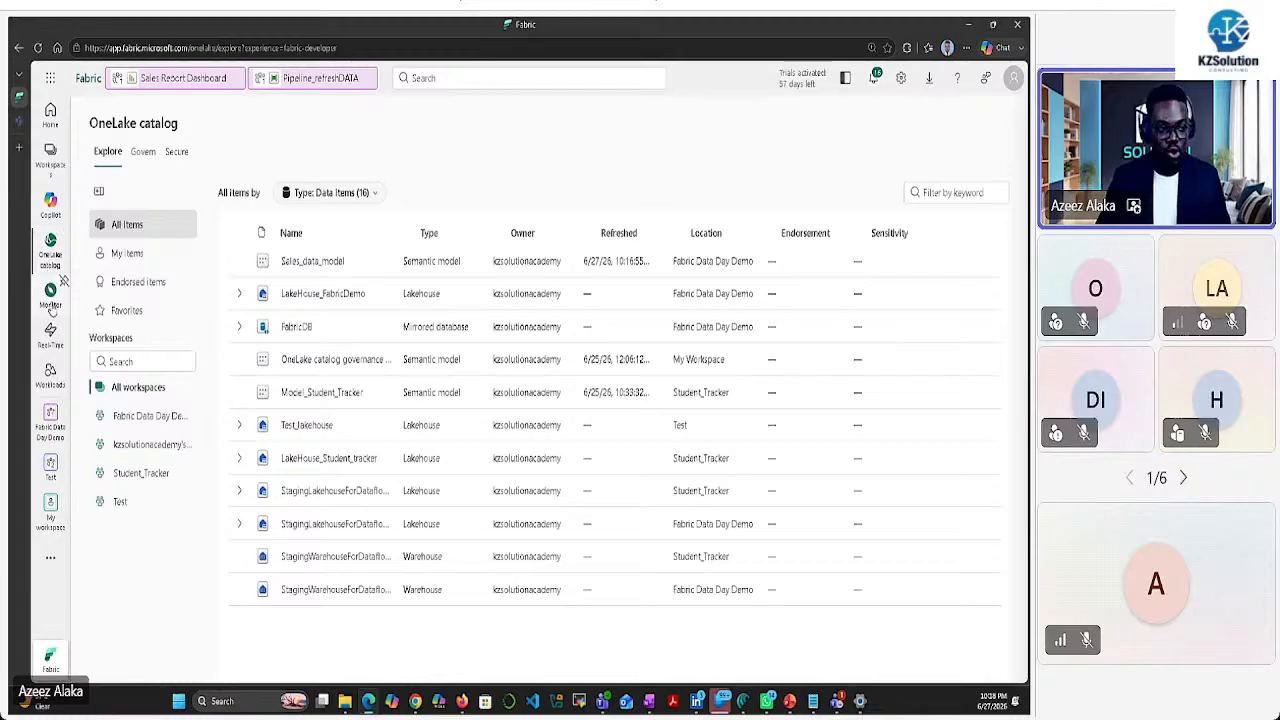
Go to the Monitor hub to see the succeeded Pipeline_refreshDATA runs
click(50, 296)
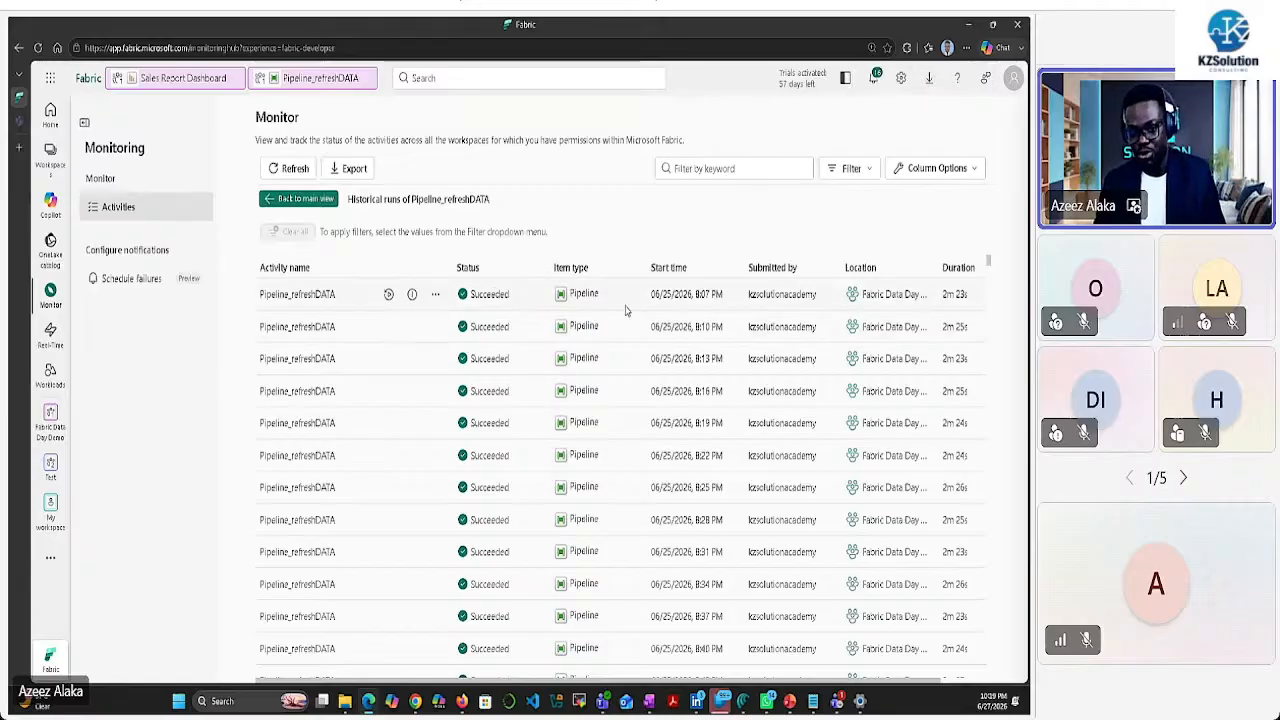
Review the Pipeline_refreshDATA run history, then move to the Real-Time hub
click(316, 267)
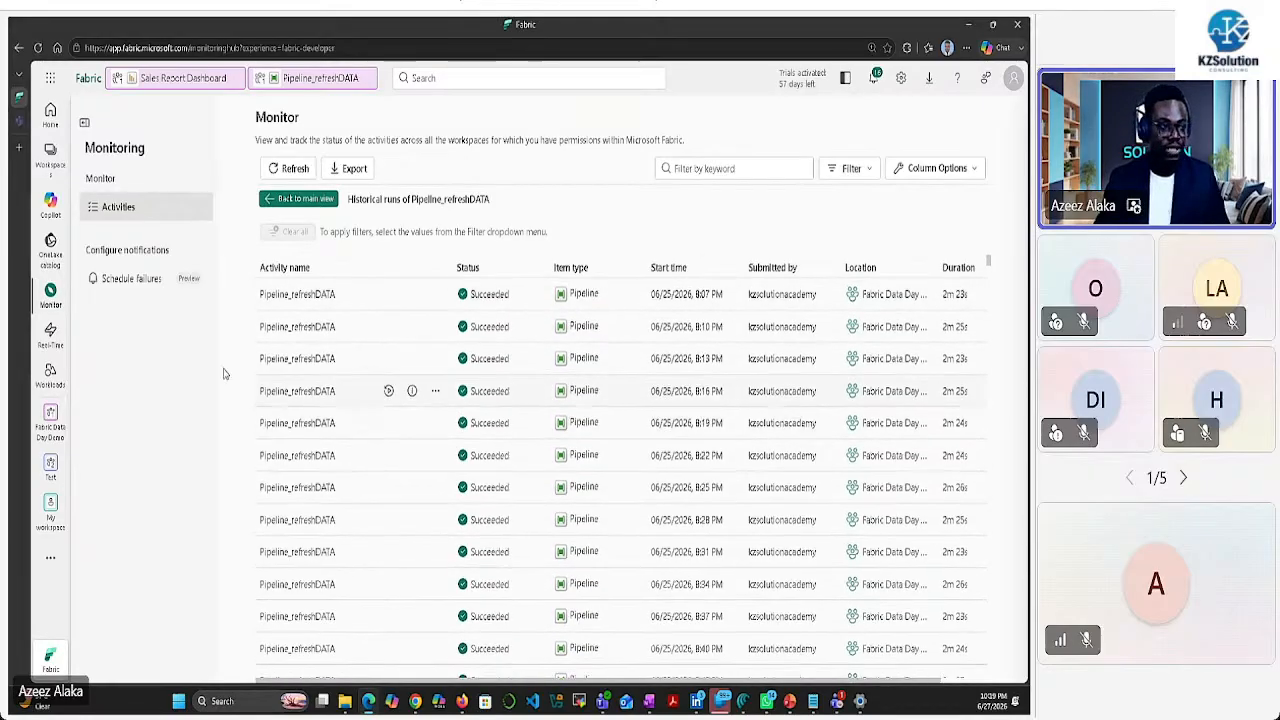
click(49, 341)
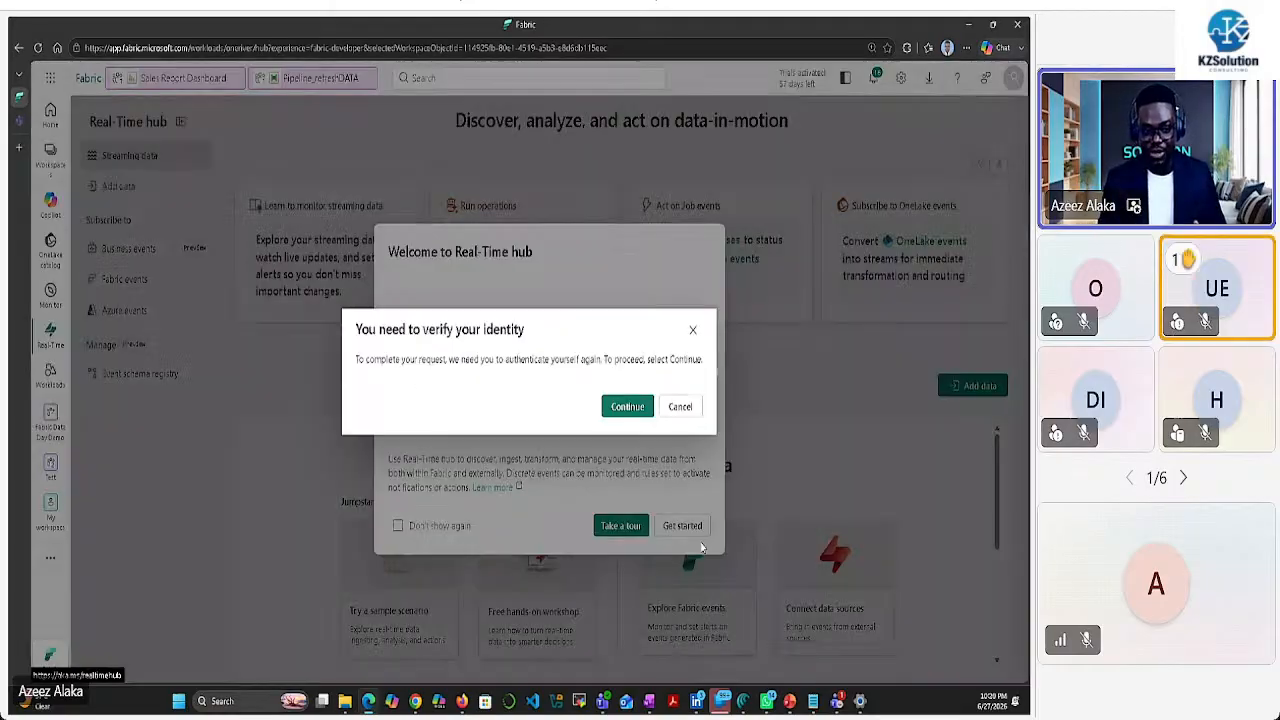
Confirm identity, dismiss the welcome message, and browse the Real-Time hub's Streaming data page
click(636, 412)
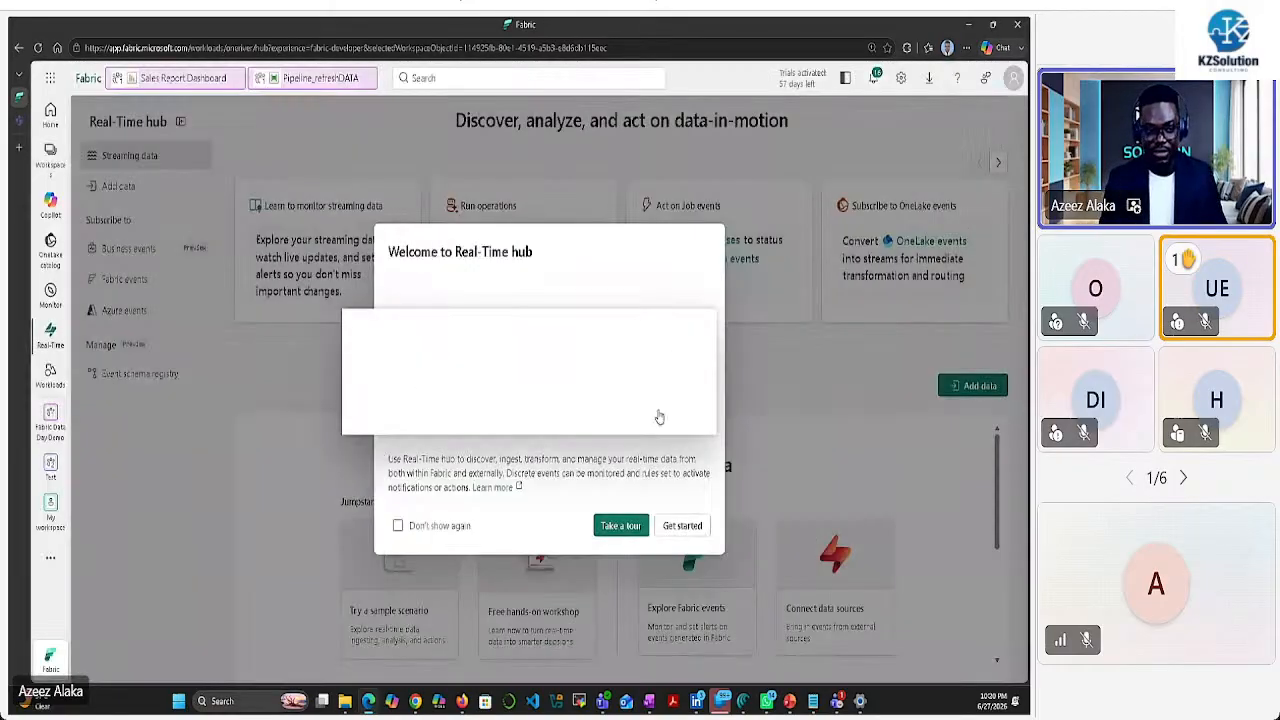
click(678, 524)
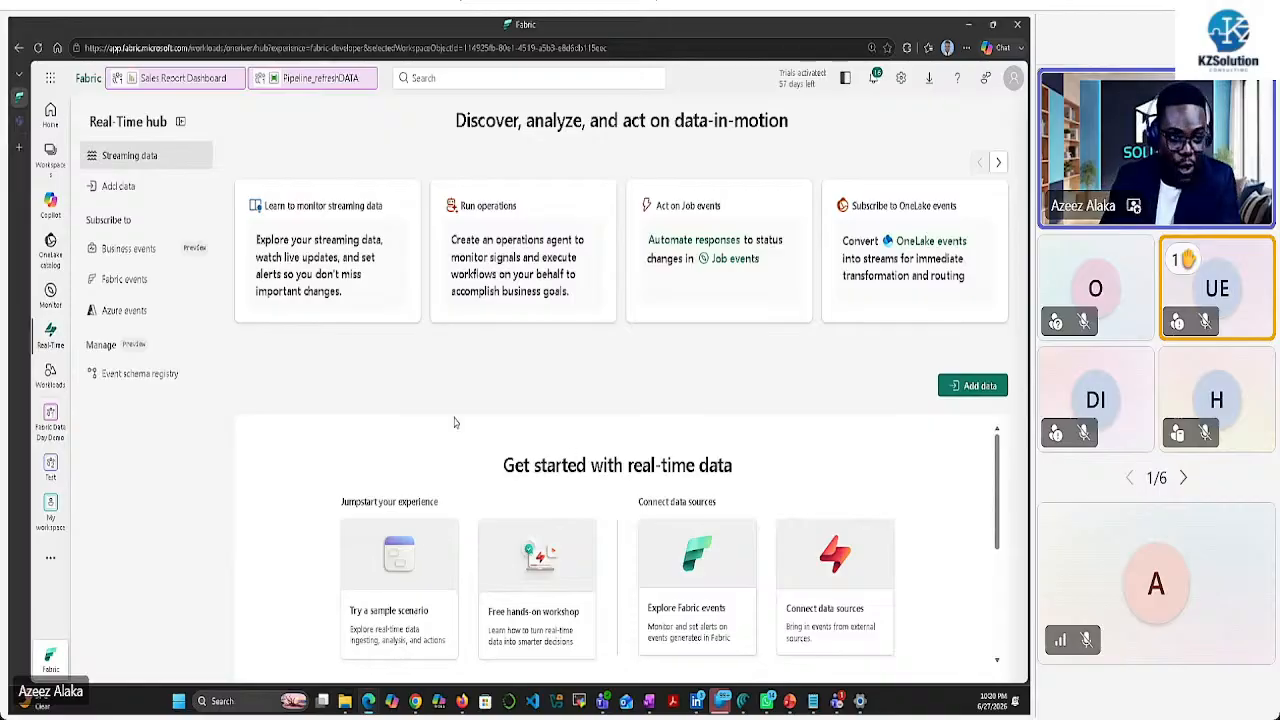
scroll(383, 625, down, 2)
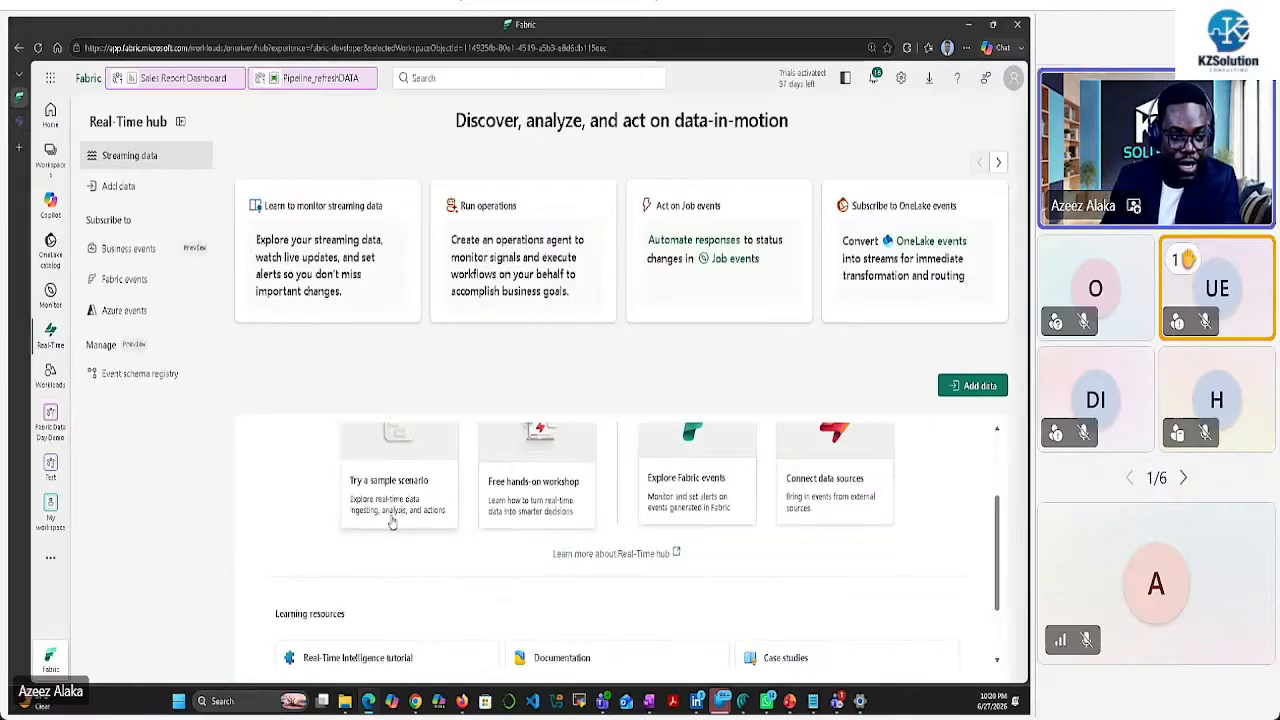
scroll(395, 525, up, 1)
scroll(409, 538, down, 2)
scroll(409, 538, up, 3)
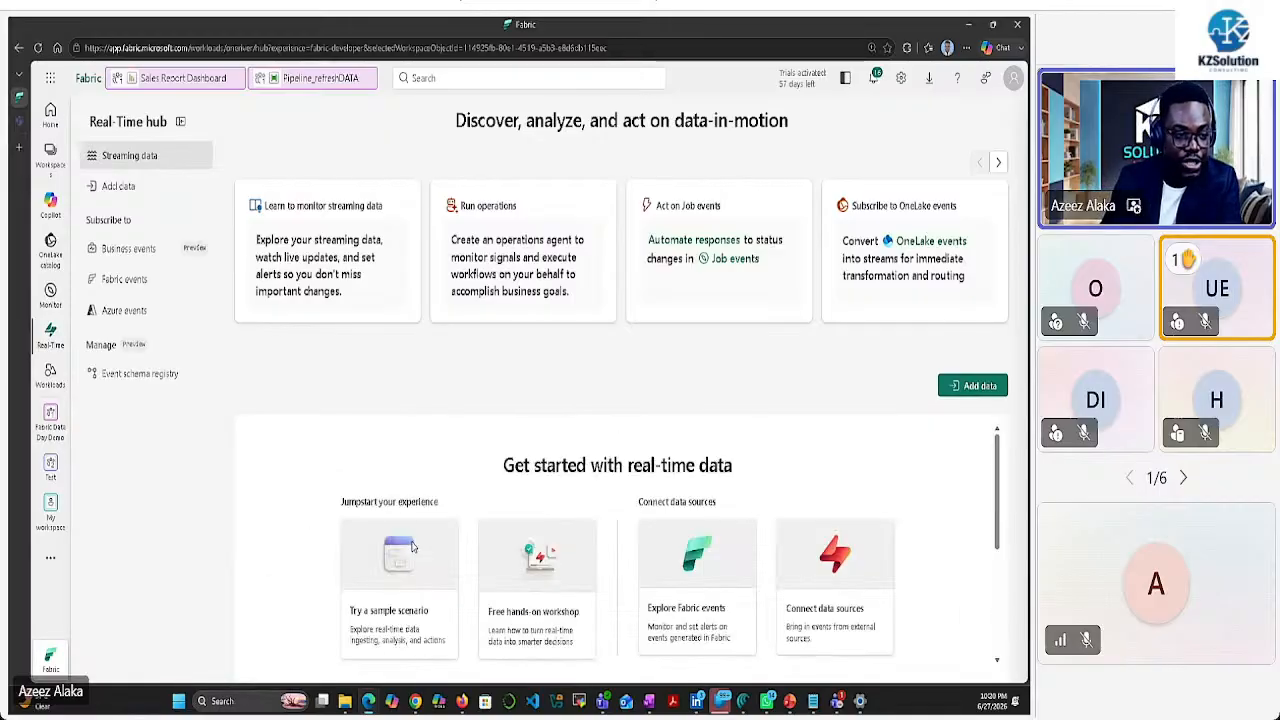
click(422, 556)
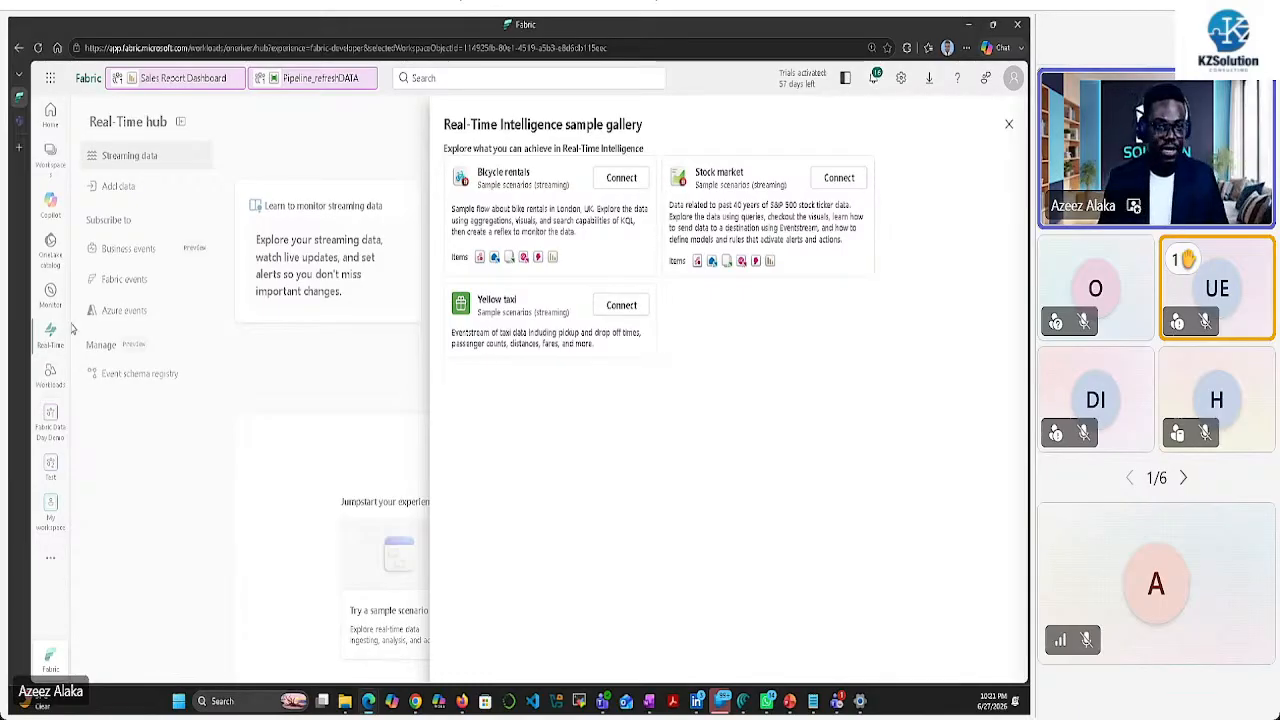
click(1008, 124)
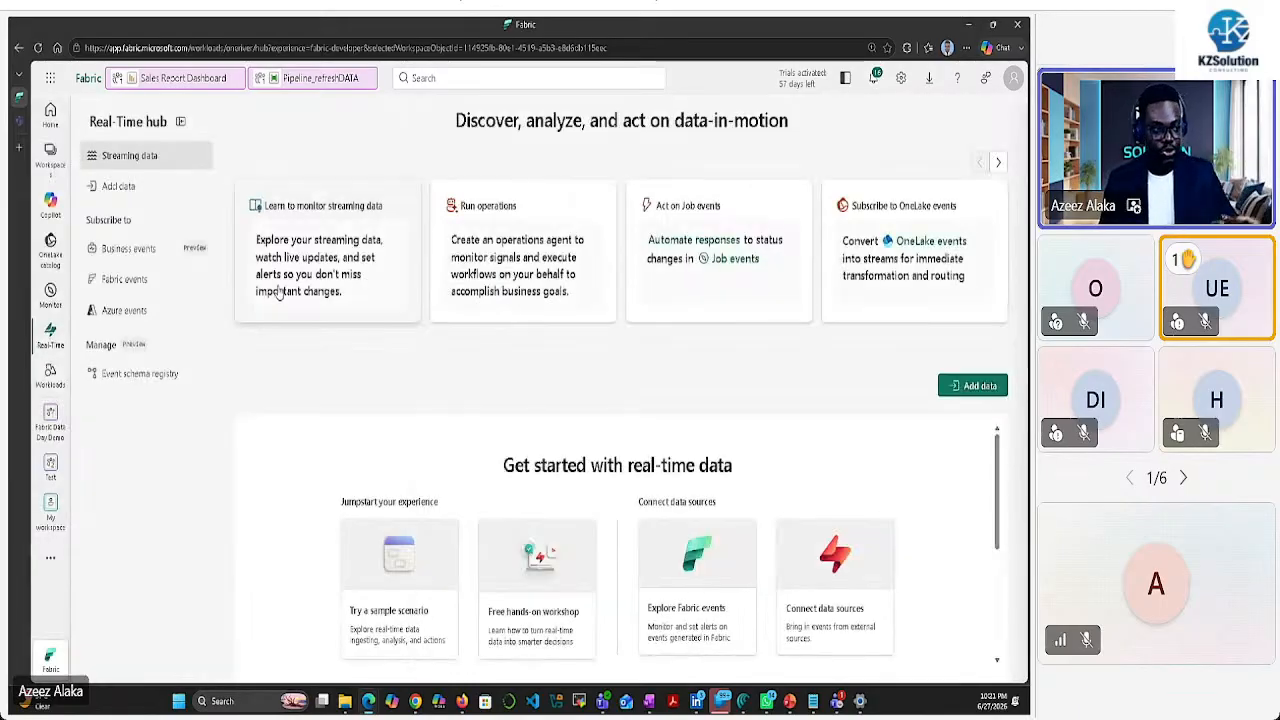
View the Workloads page, then show the workspaces list with Student_Tracker and Test
click(50, 374)
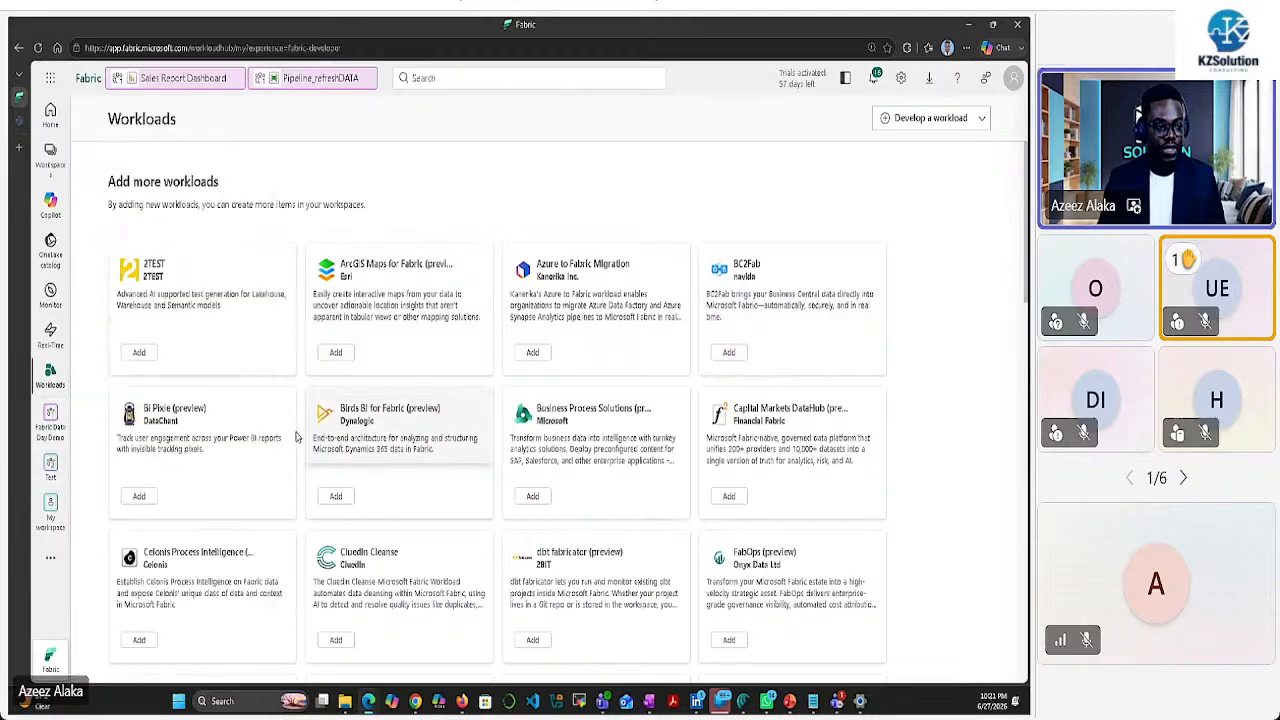
click(50, 152)
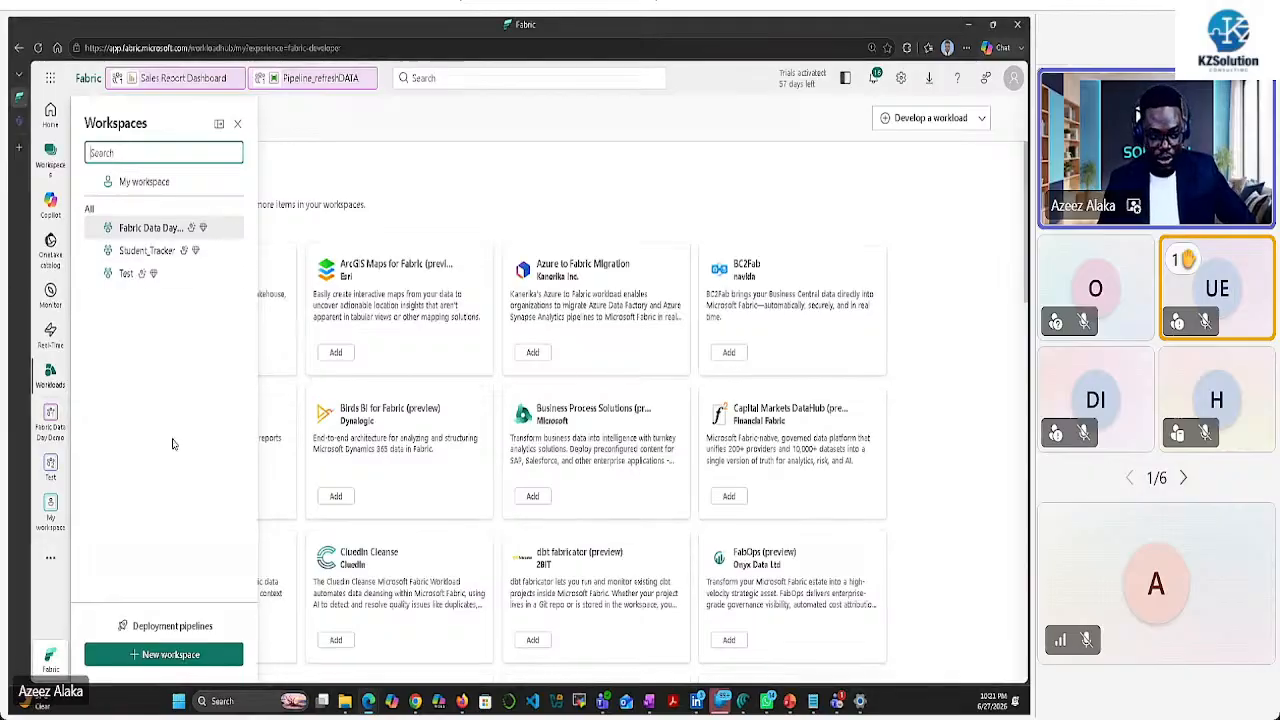
Start a new workspace named 'Fabric Data Day 2026 demo' and review the workspace type options
click(170, 656)
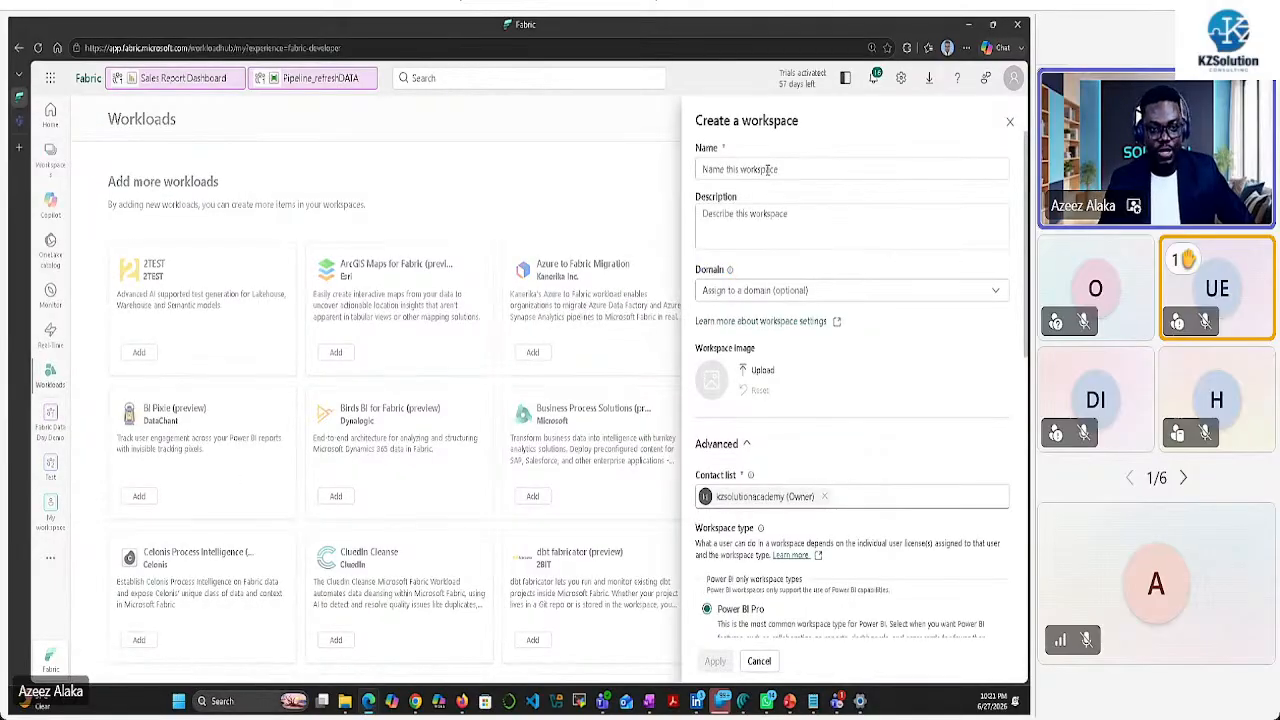
click(770, 169)
text(Fa)
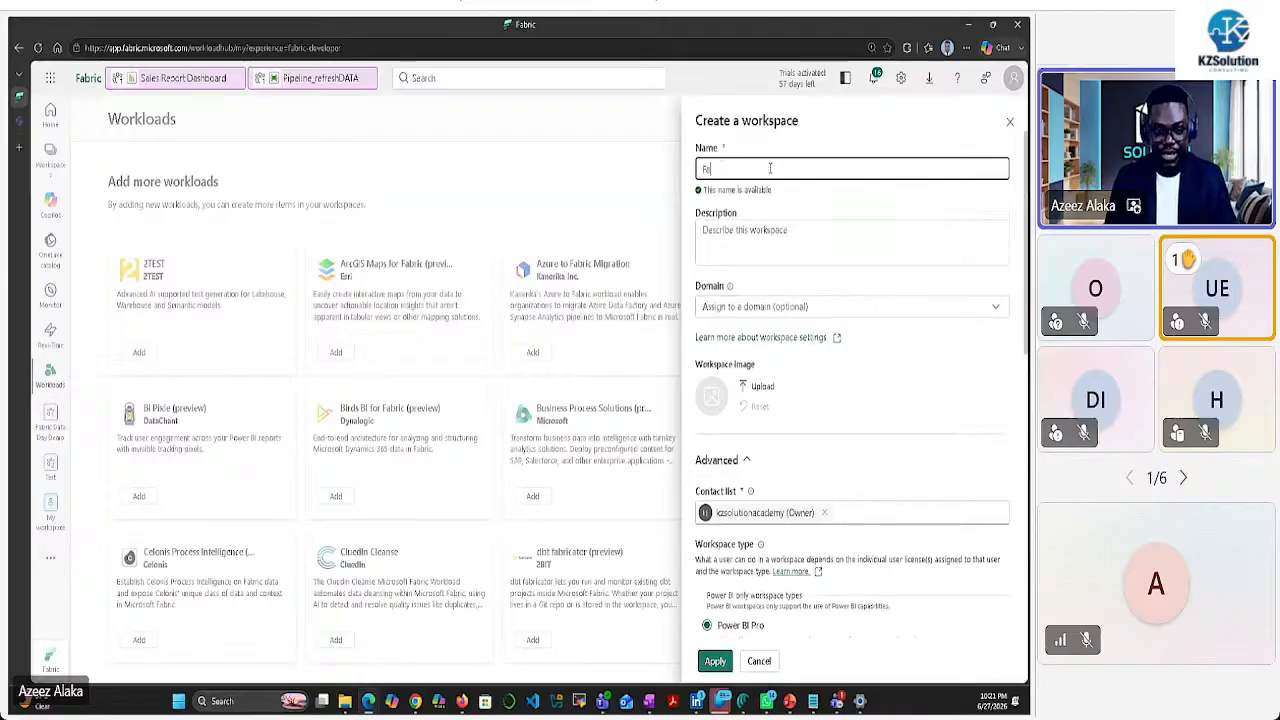
text(bri)
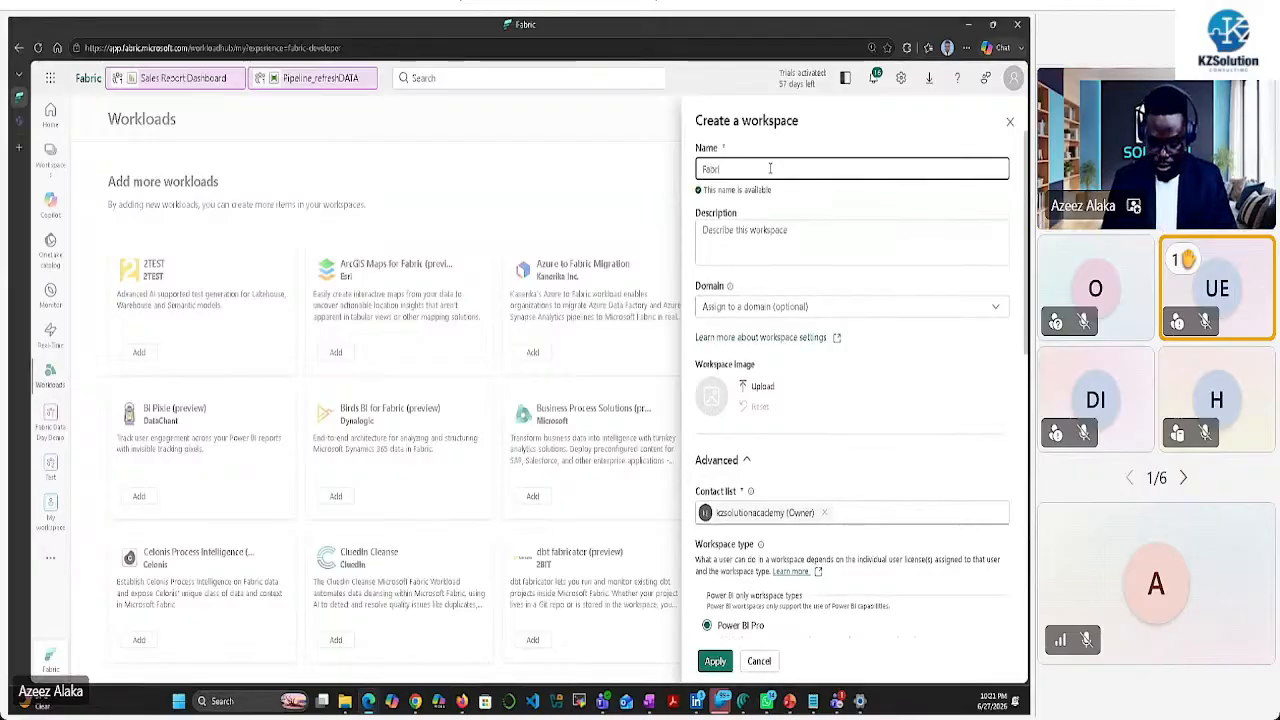
text(c Data Da)
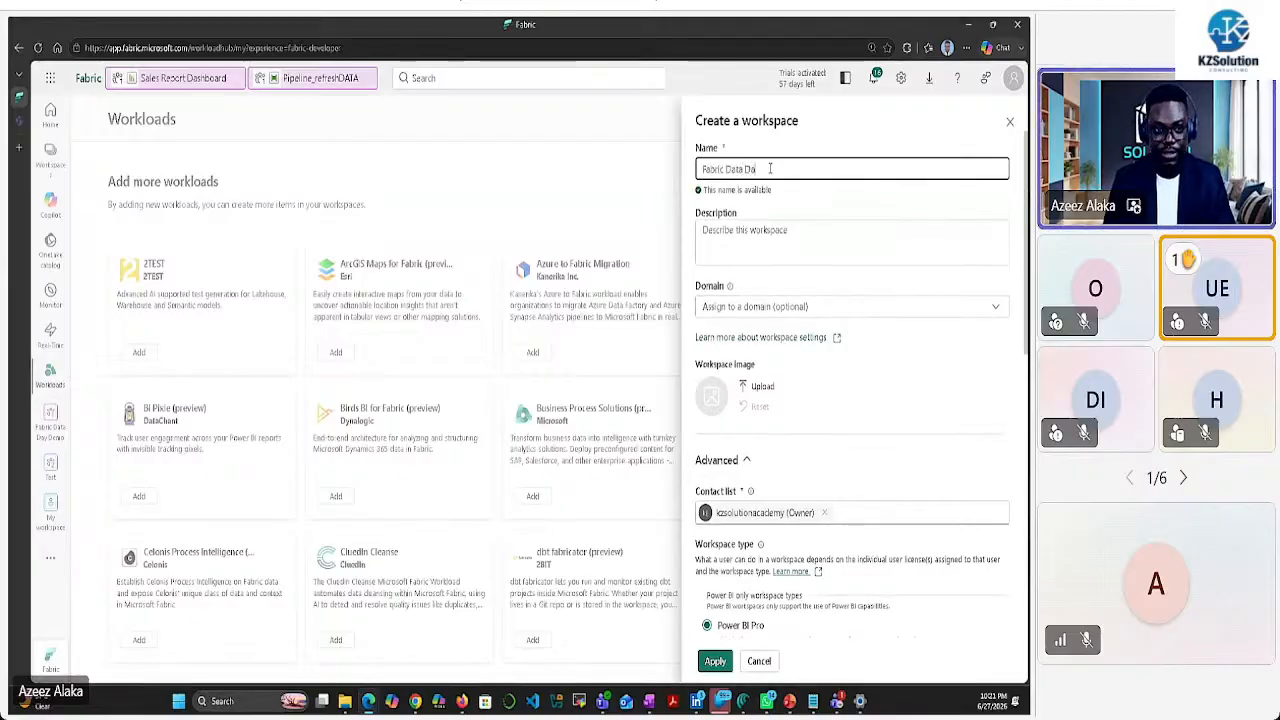
text(y 2026 demo)
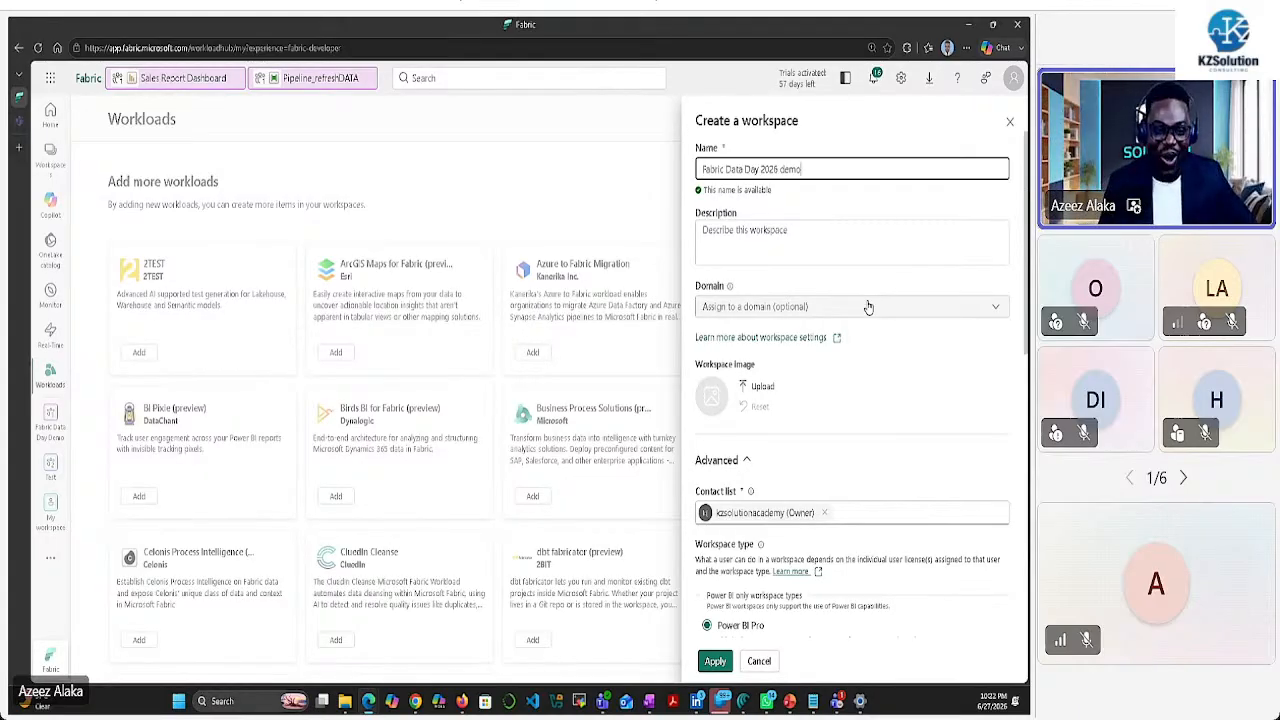
scroll(834, 378, down, 1)
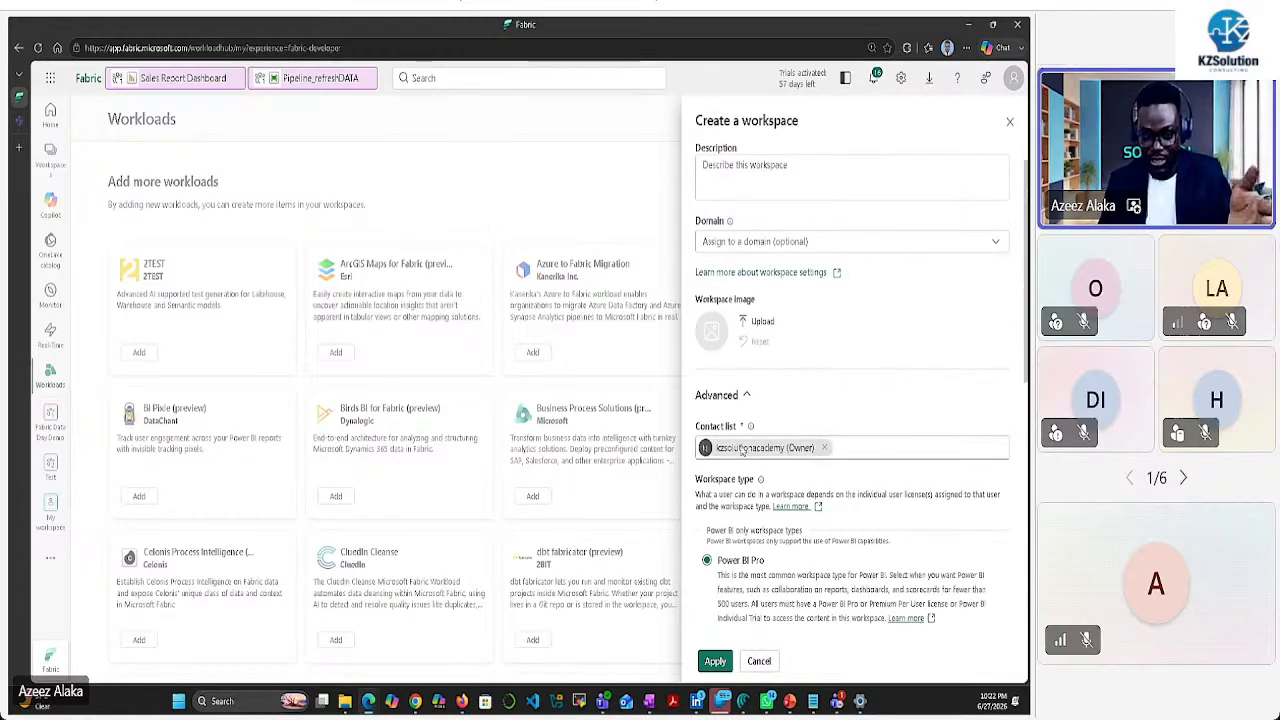
scroll(745, 450, down, 3)
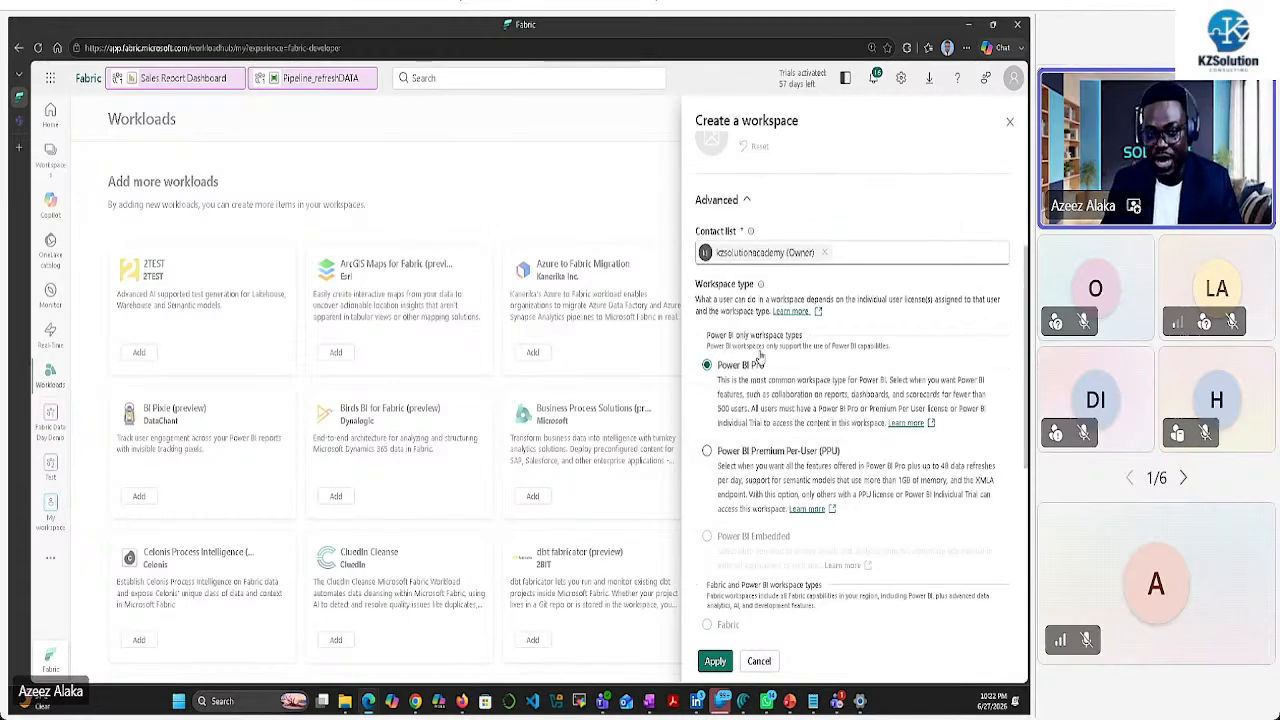
scroll(818, 385, down, 3)
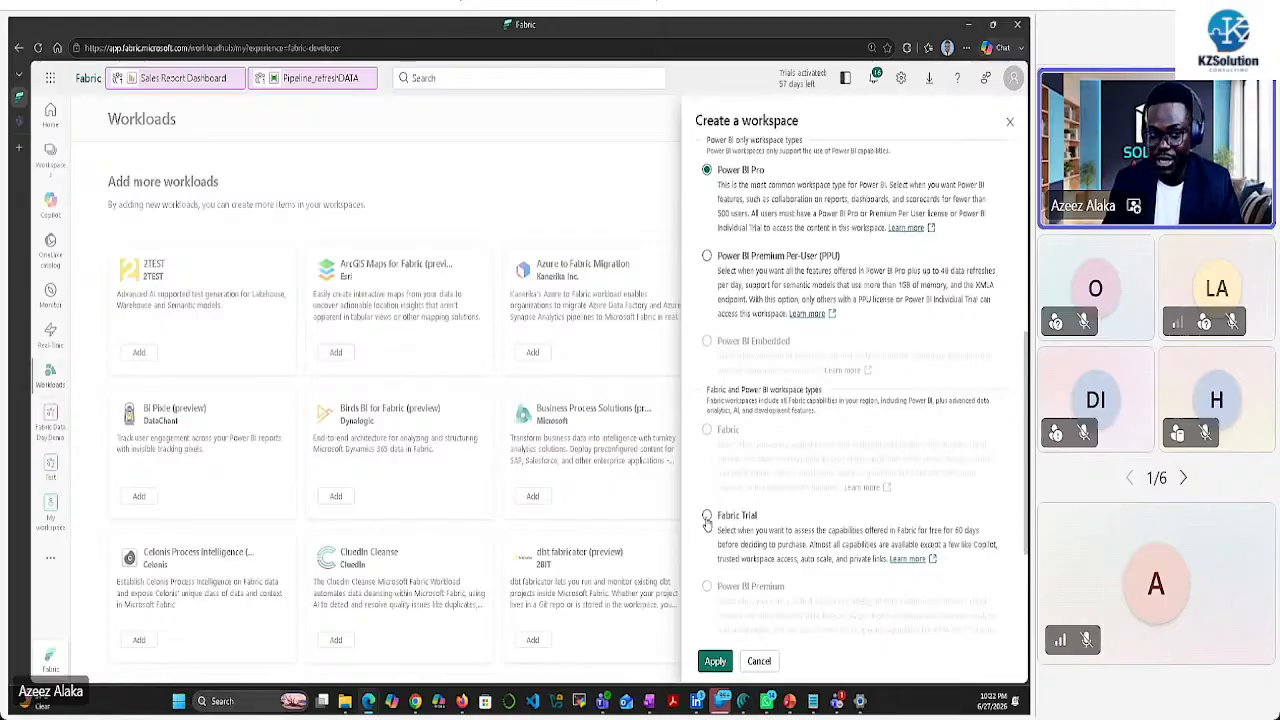
scroll(745, 400, up, 3)
scroll(750, 370, down, 5)
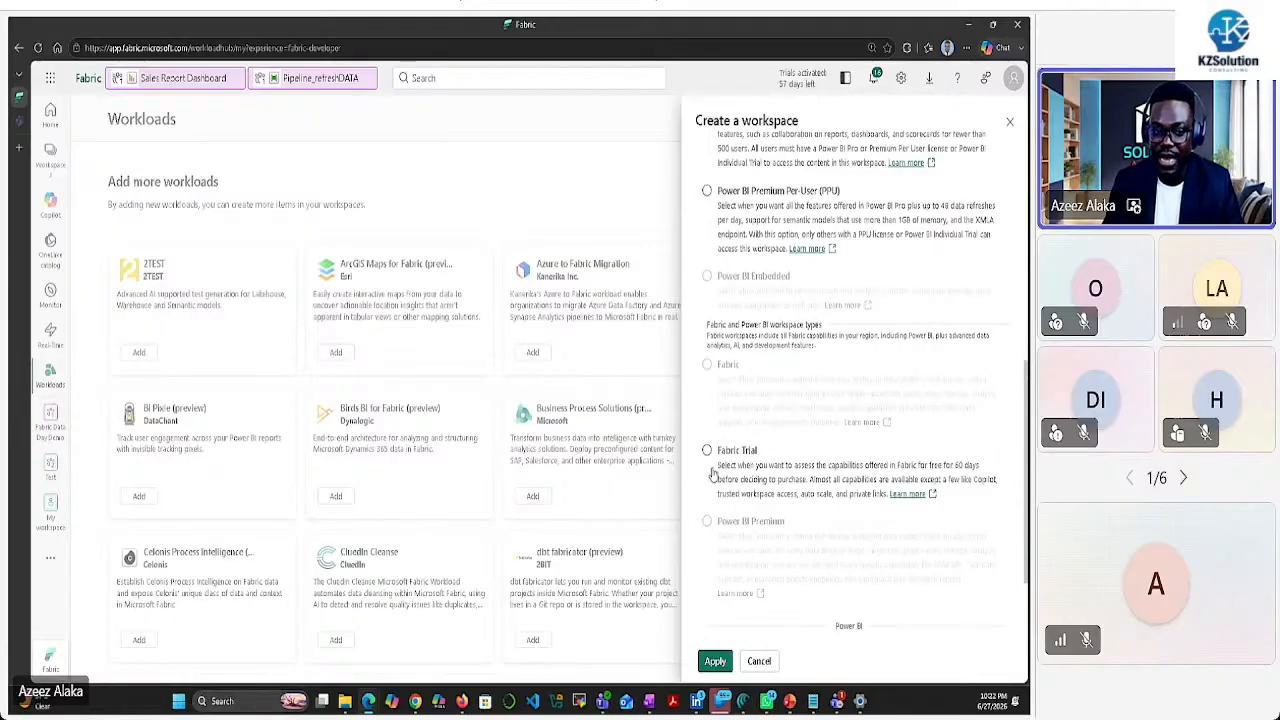
scroll(712, 475, up, 3)
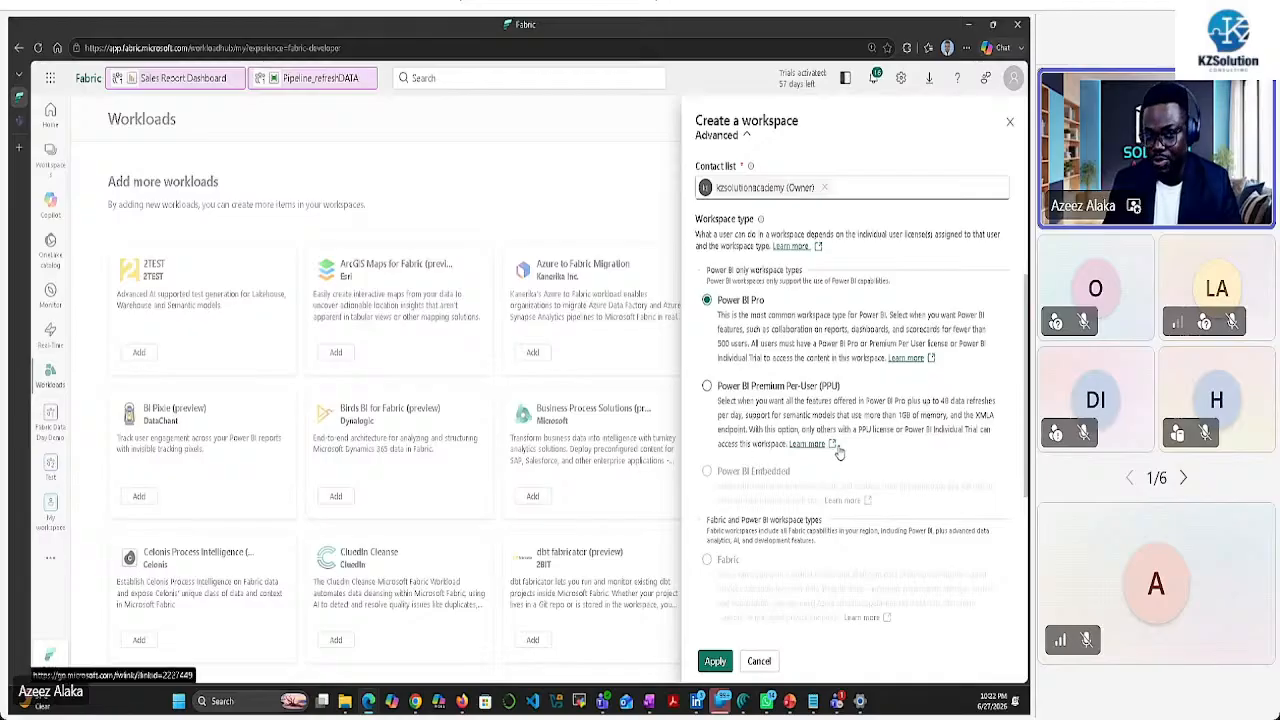
scroll(840, 450, up, 5)
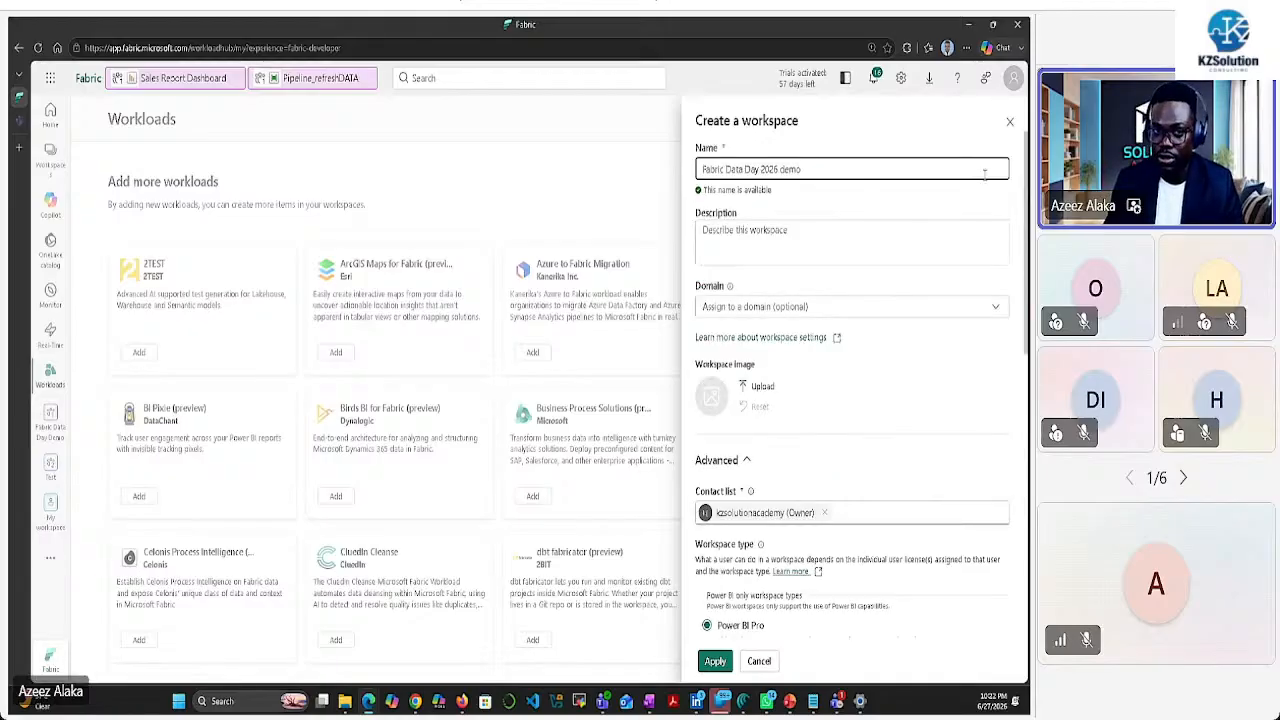
Discard the draft workspace form and check the account profile and trial status
click(1009, 122)
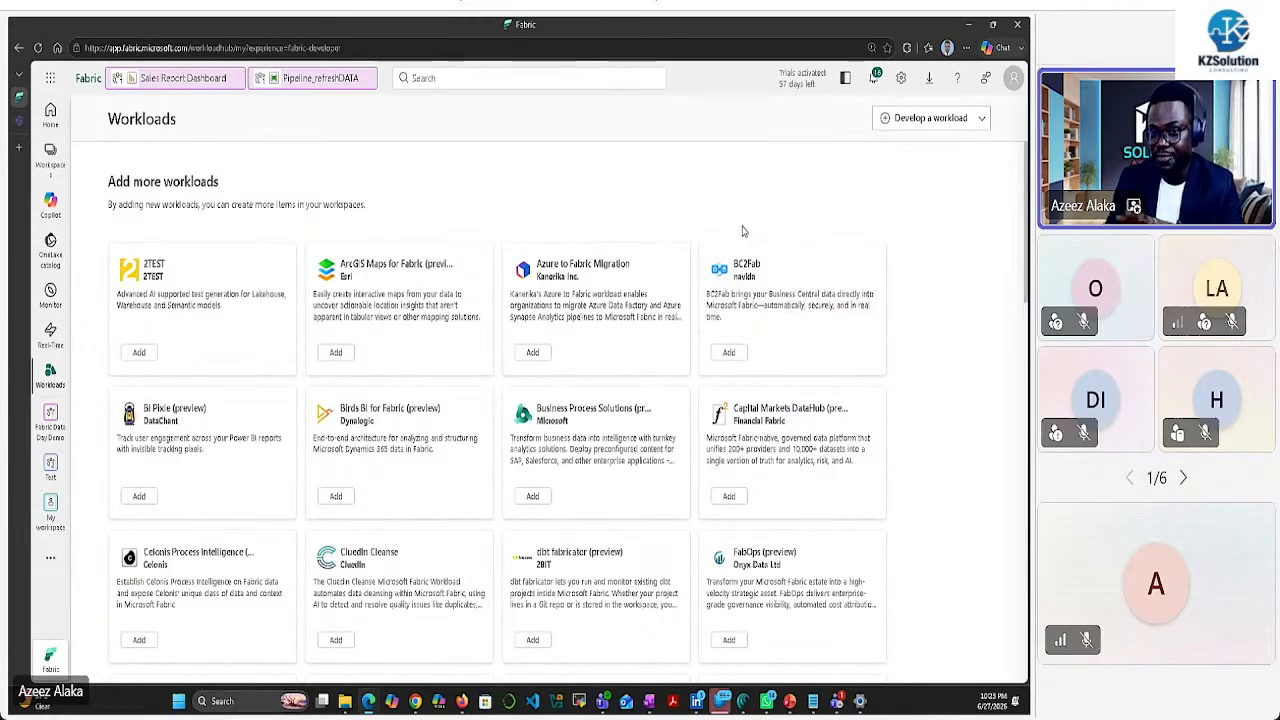
click(1013, 82)
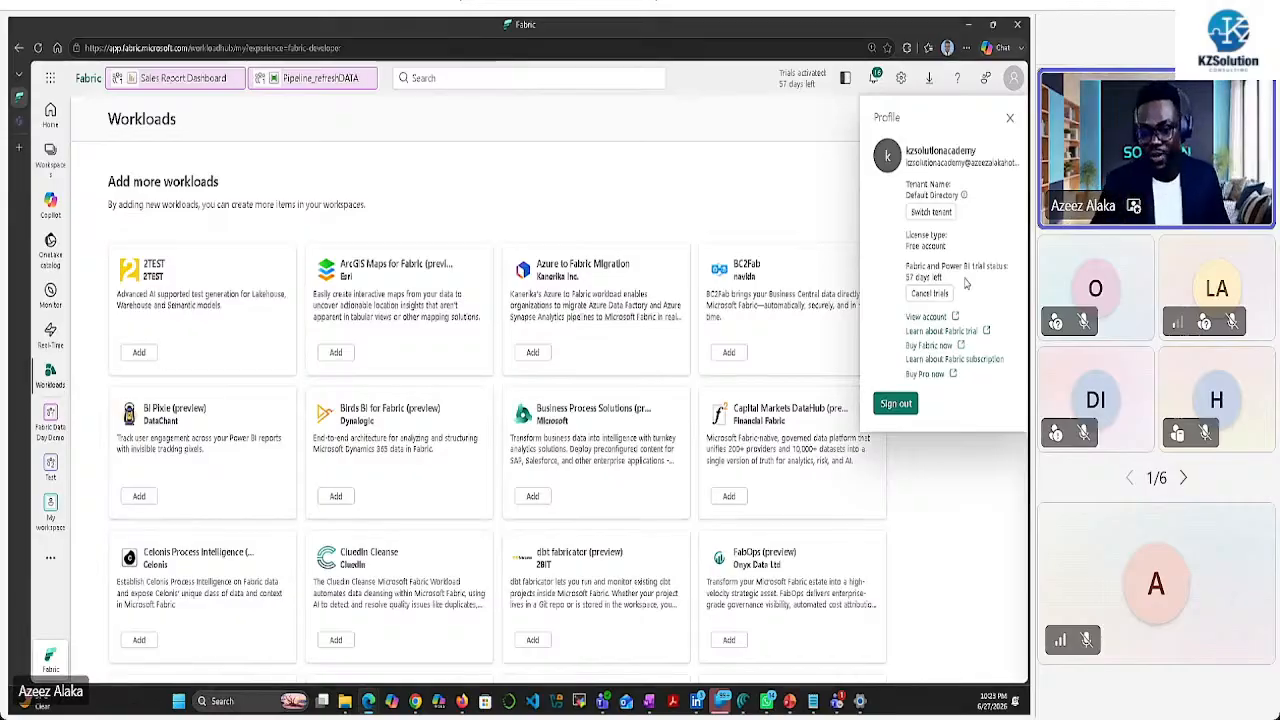
click(1009, 118)
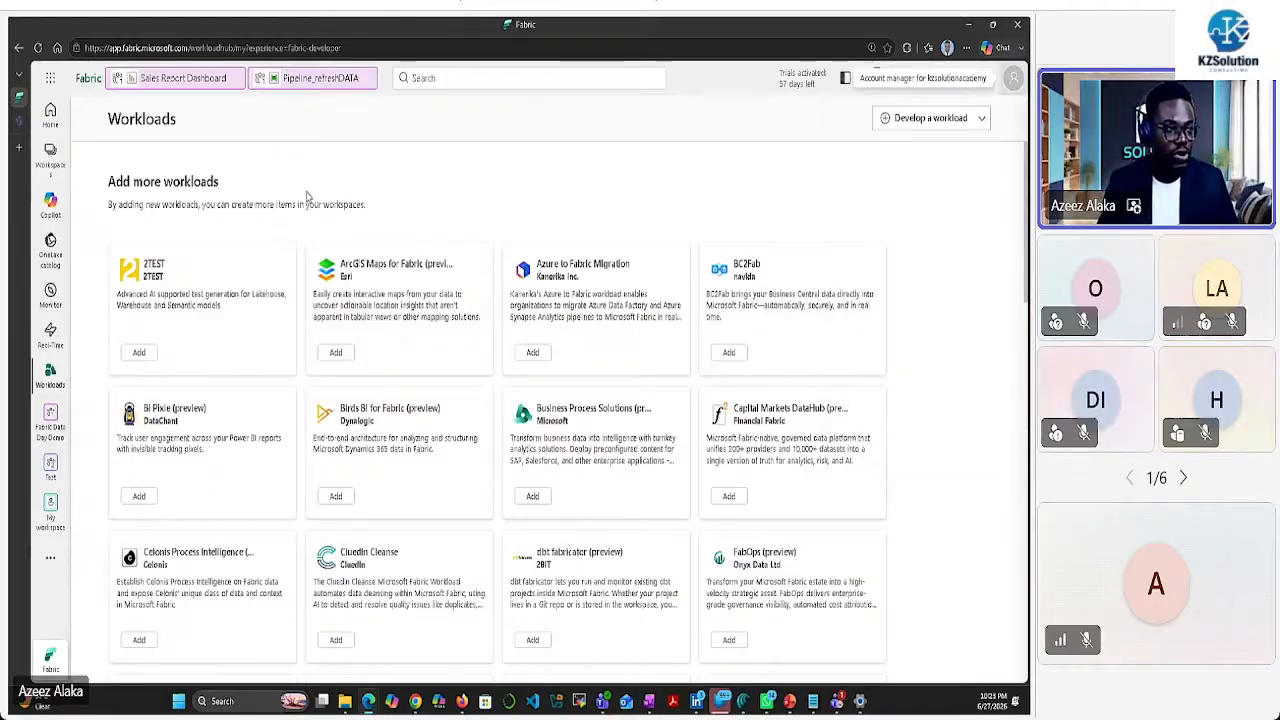
Reopen a blank new-workspace form from the Workspaces list, ready to enter its name
click(50, 156)
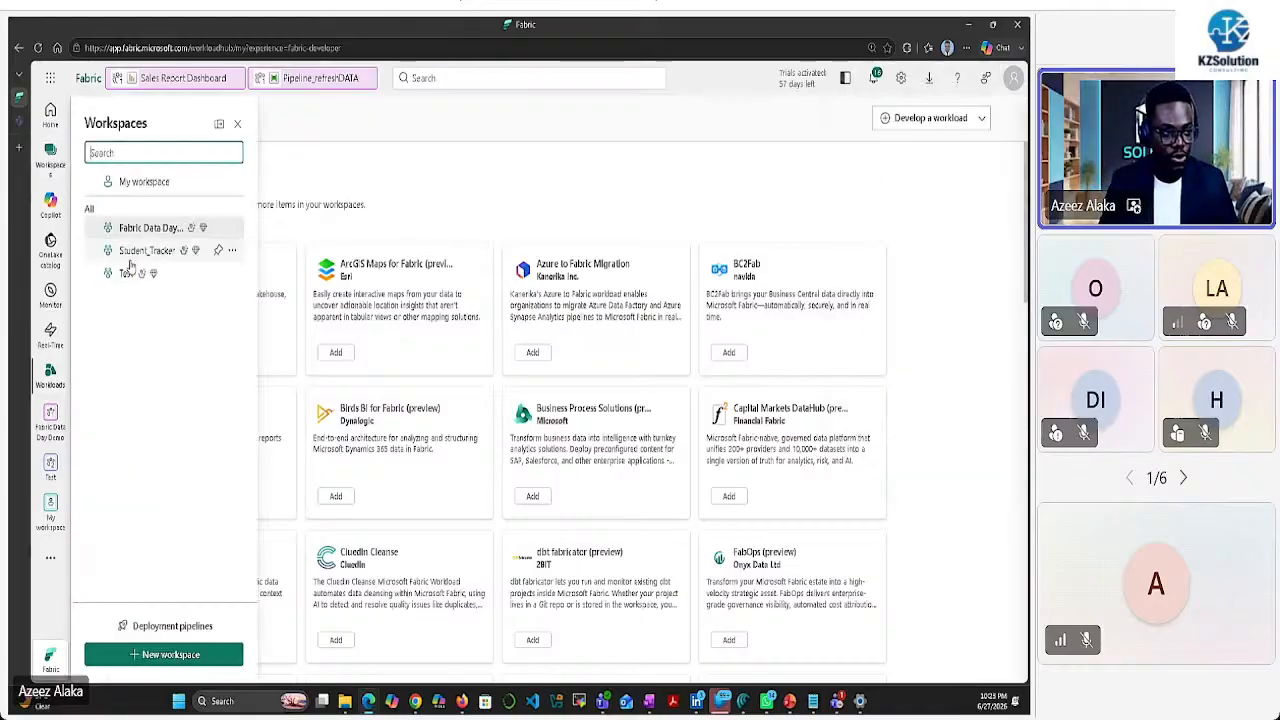
click(168, 652)
click(722, 170)
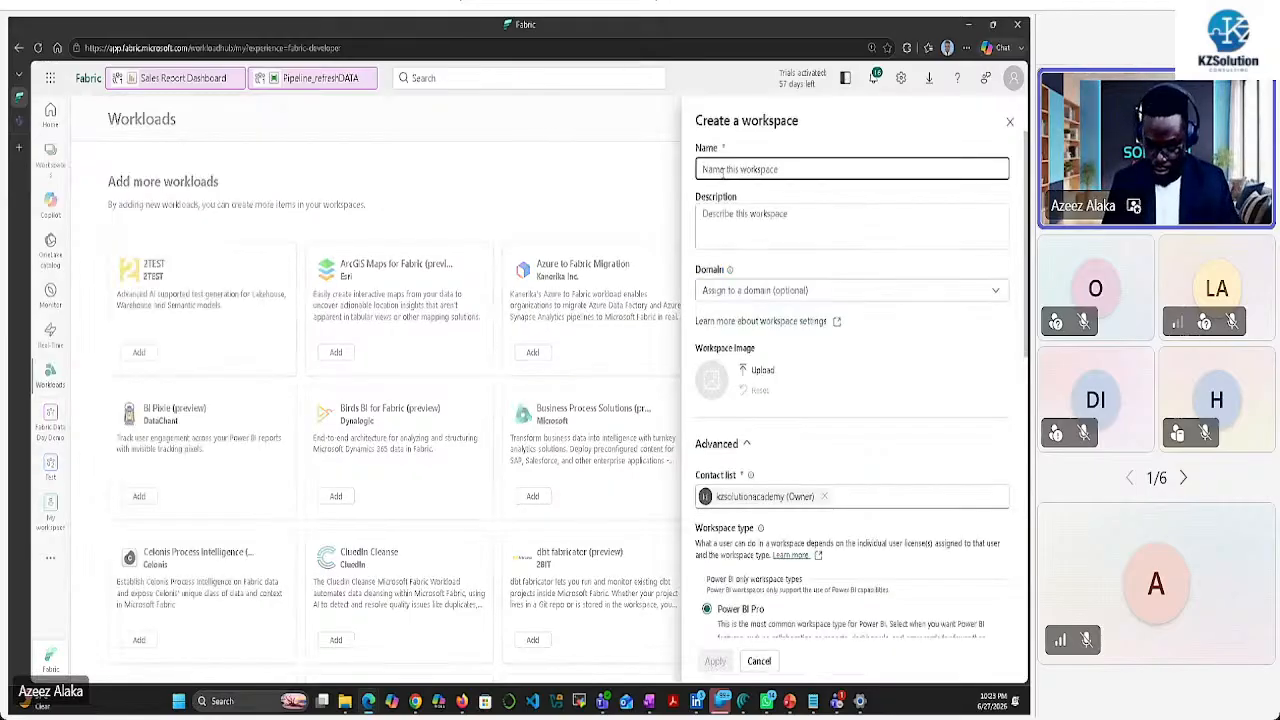
Create the workspace 'Fabric Data Day 2026 demo' with the Fabric Trial workspace type
text(Fabric Data Day)
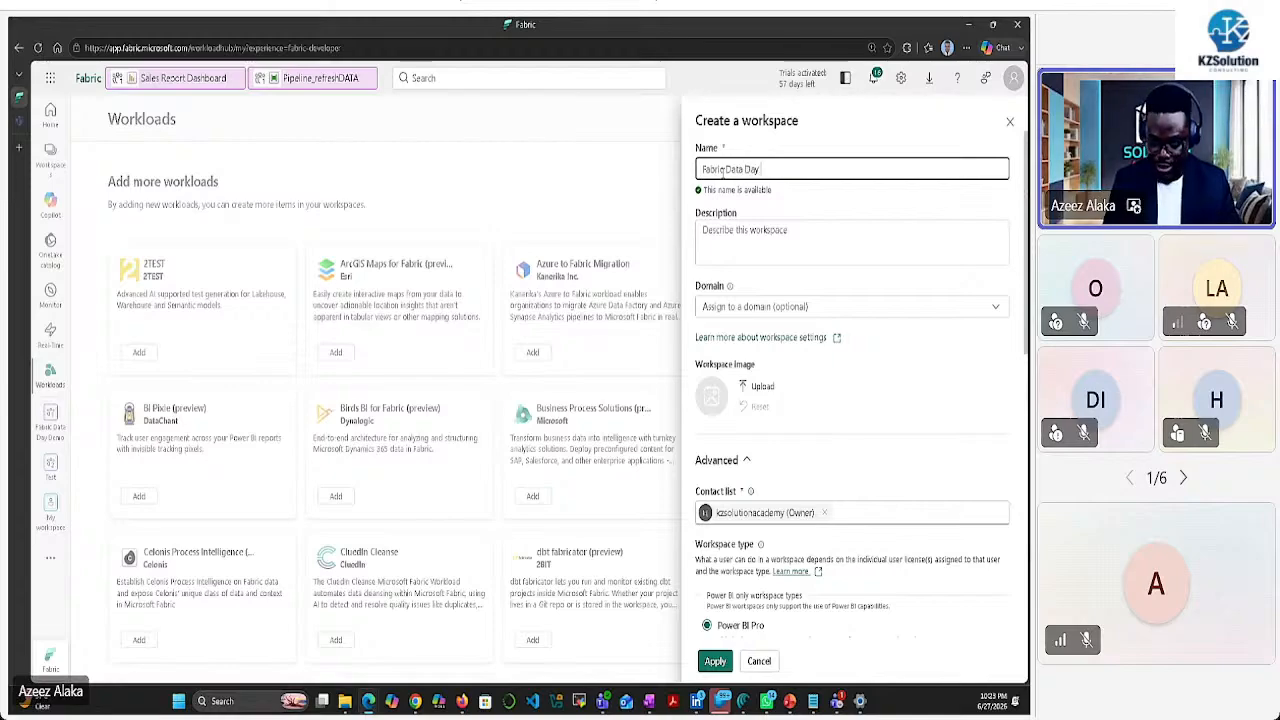
text( 2026 de)
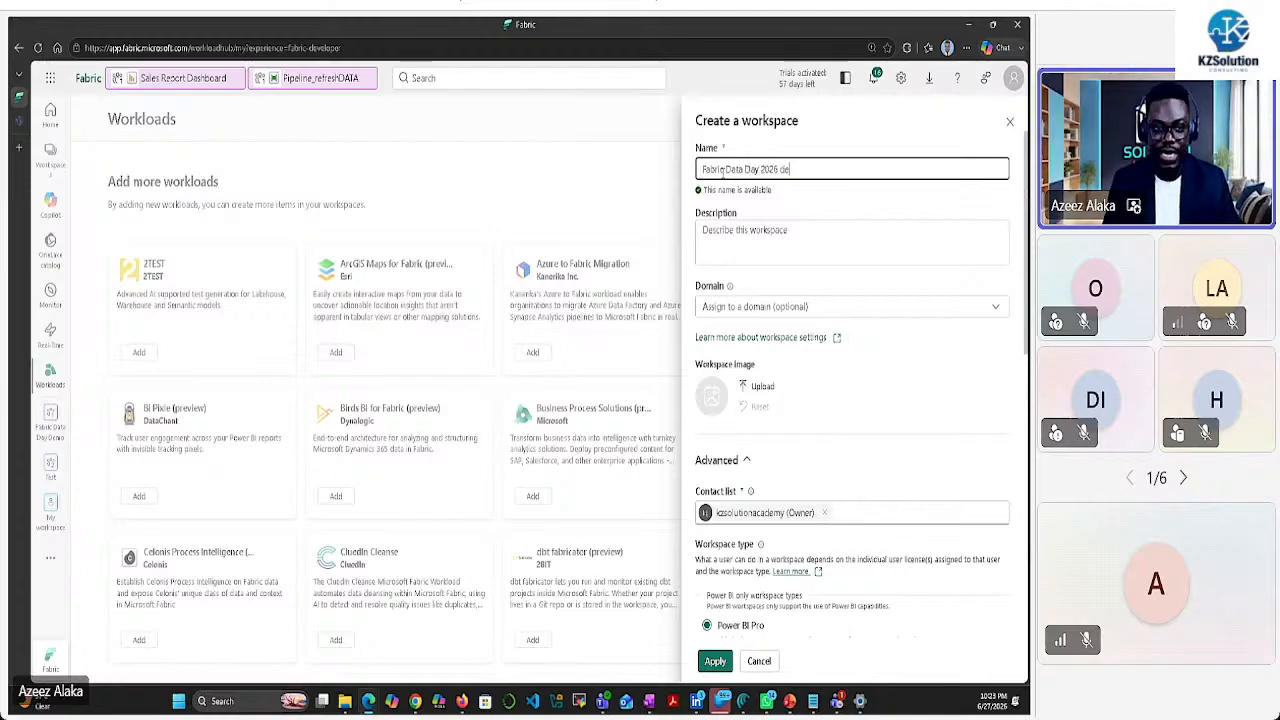
text(mo)
scroll(946, 223, down, 10)
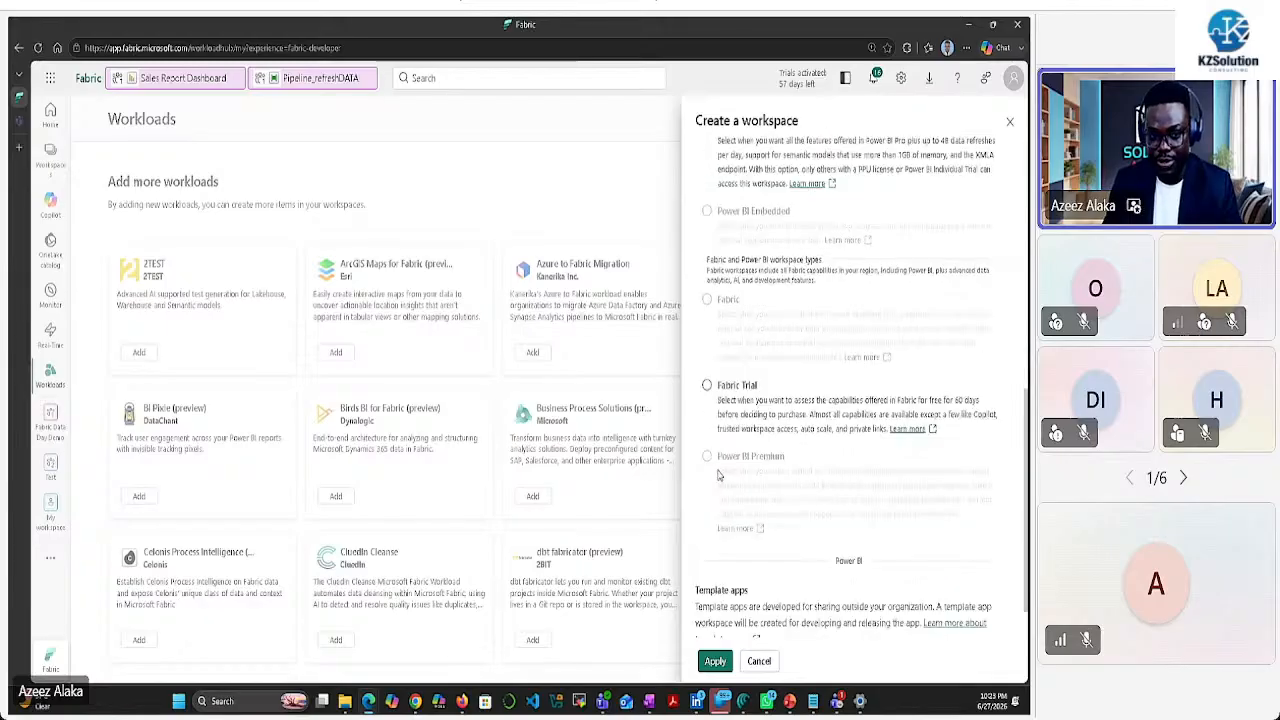
click(707, 390)
scroll(715, 420, down, 2)
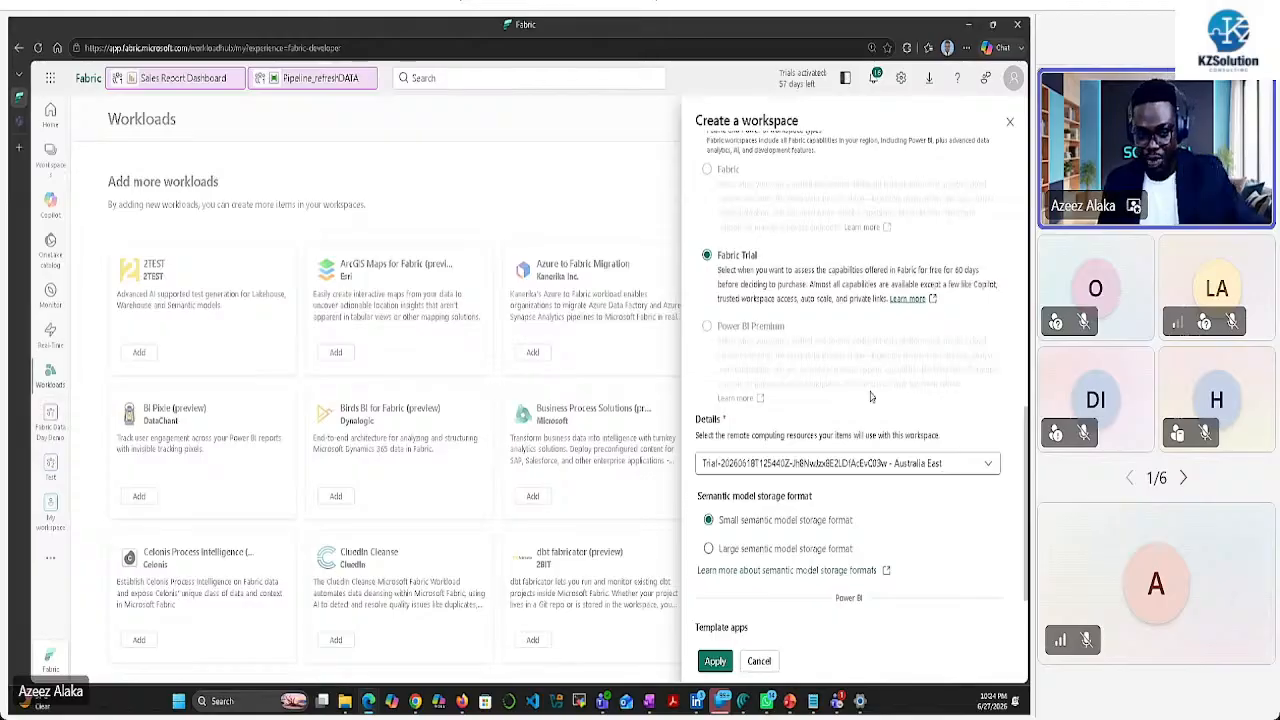
scroll(781, 476, down, 2)
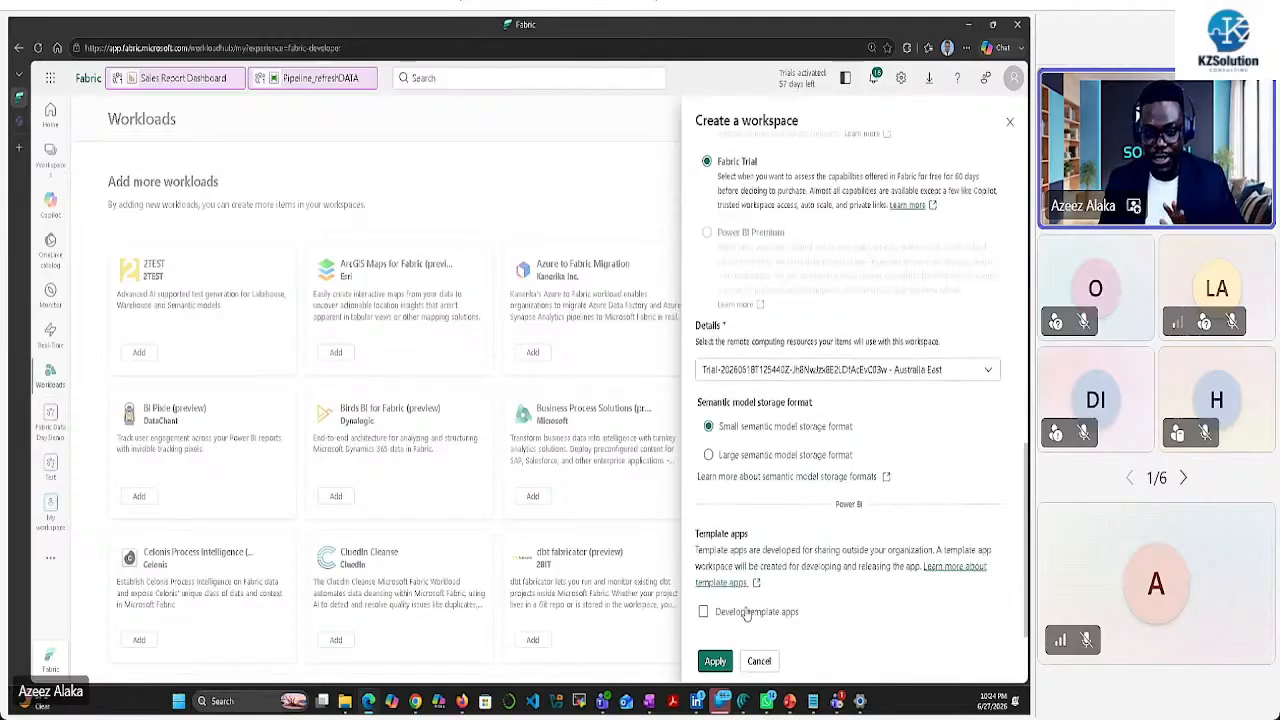
click(715, 661)
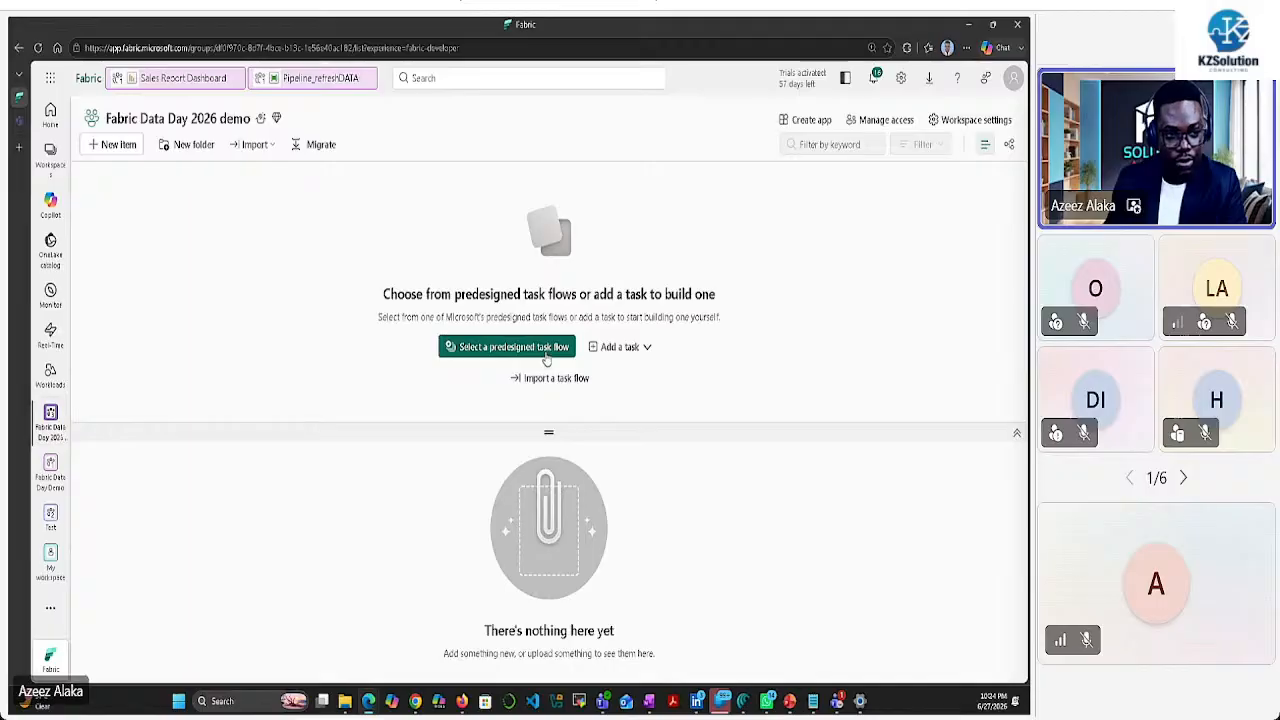
Compare the predesigned task flows, apply Basic data analytics, and bring up the PowerPoint dashboard slide
click(549, 350)
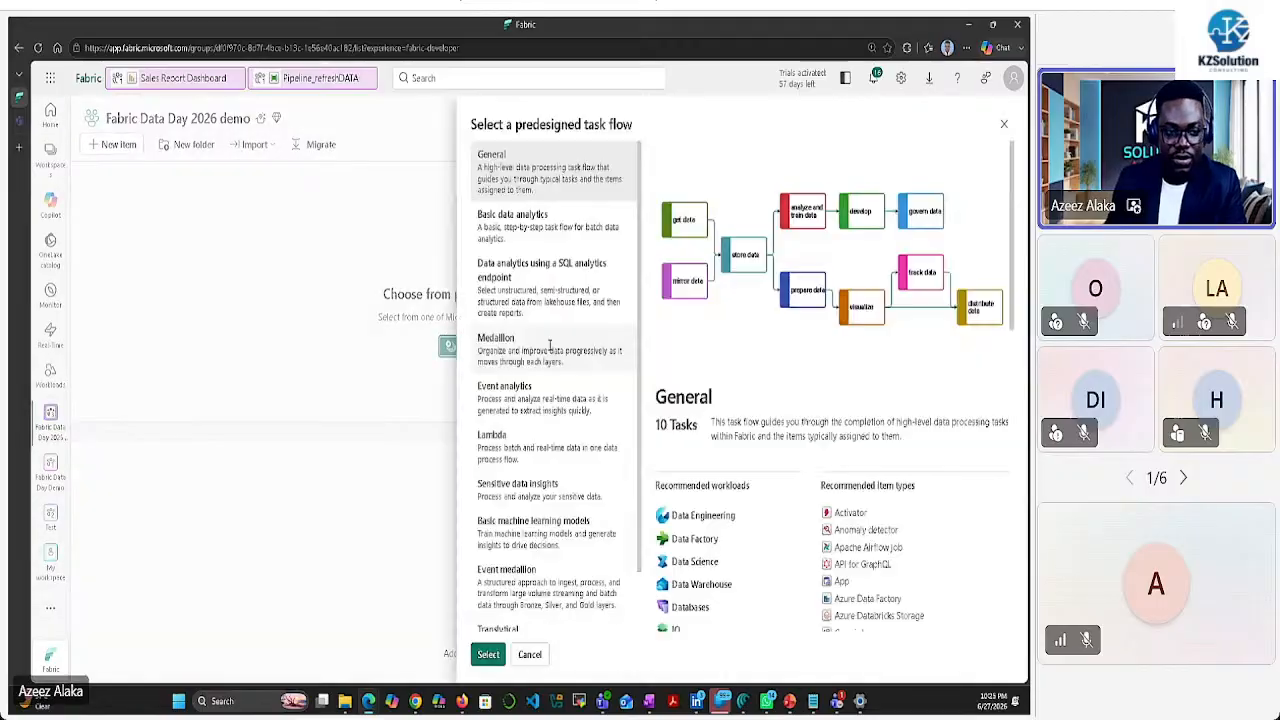
click(588, 238)
click(566, 308)
click(557, 344)
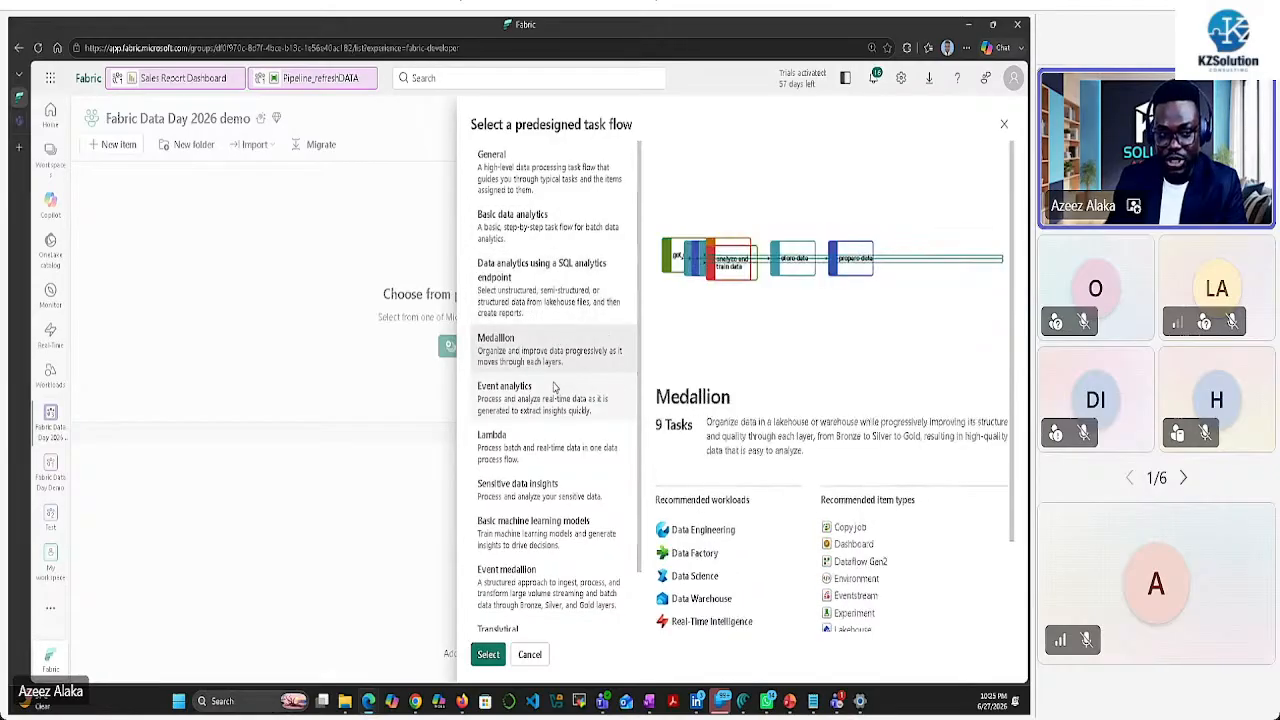
click(553, 392)
click(575, 443)
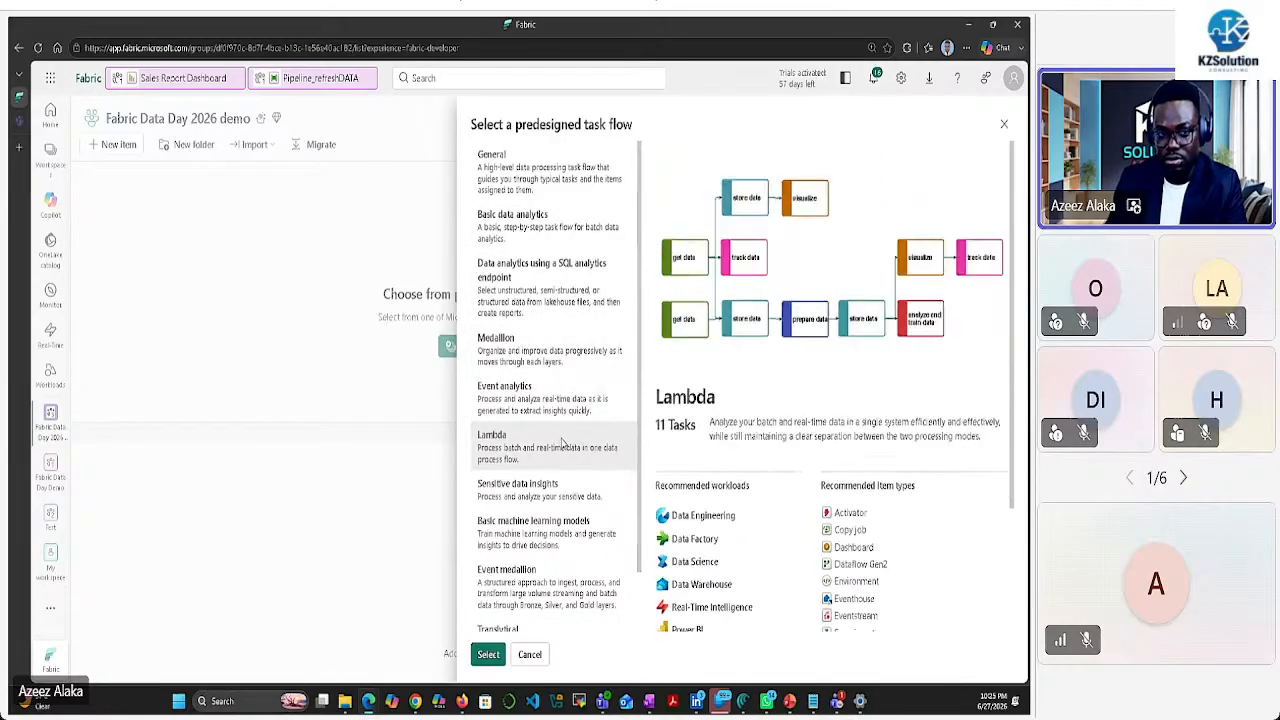
click(561, 243)
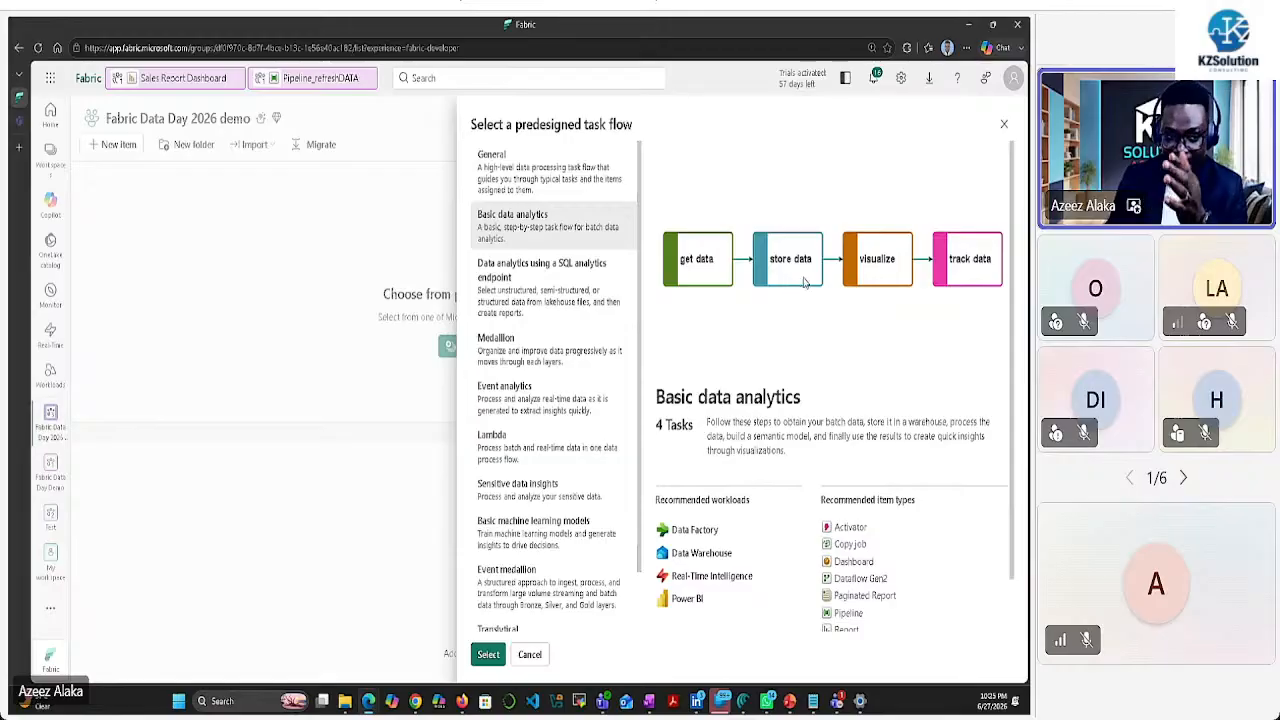
click(523, 357)
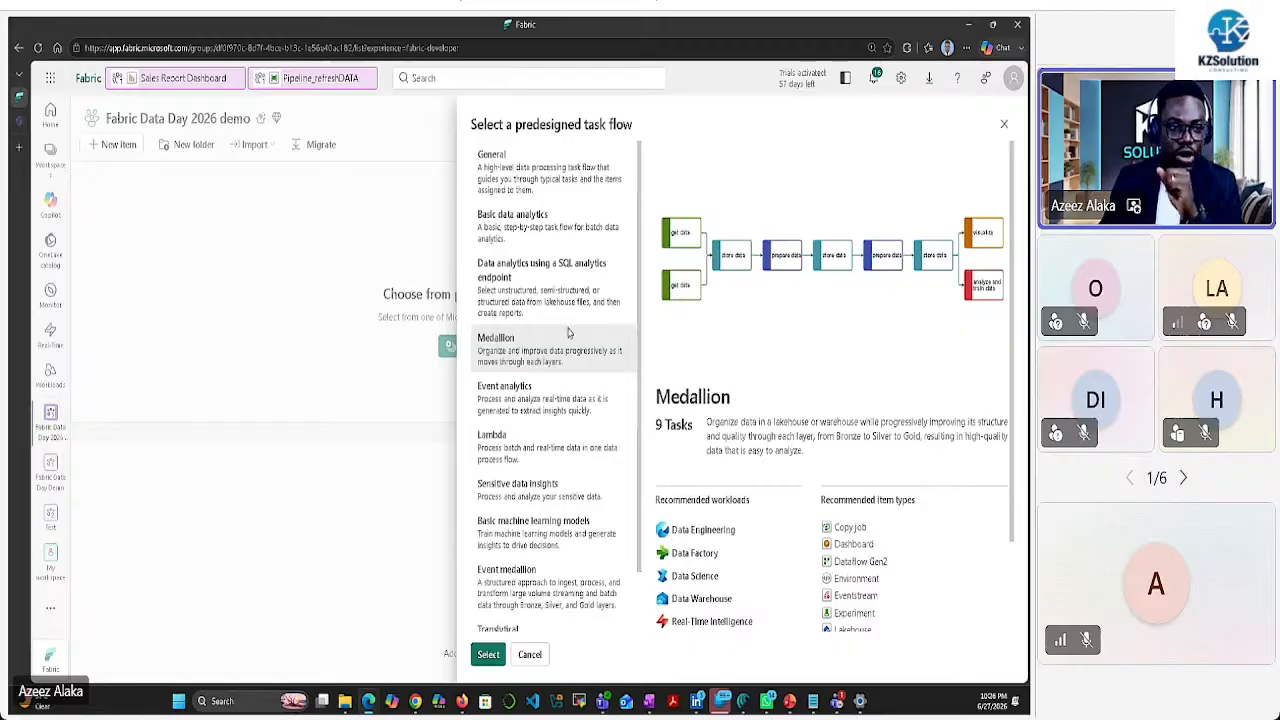
click(537, 248)
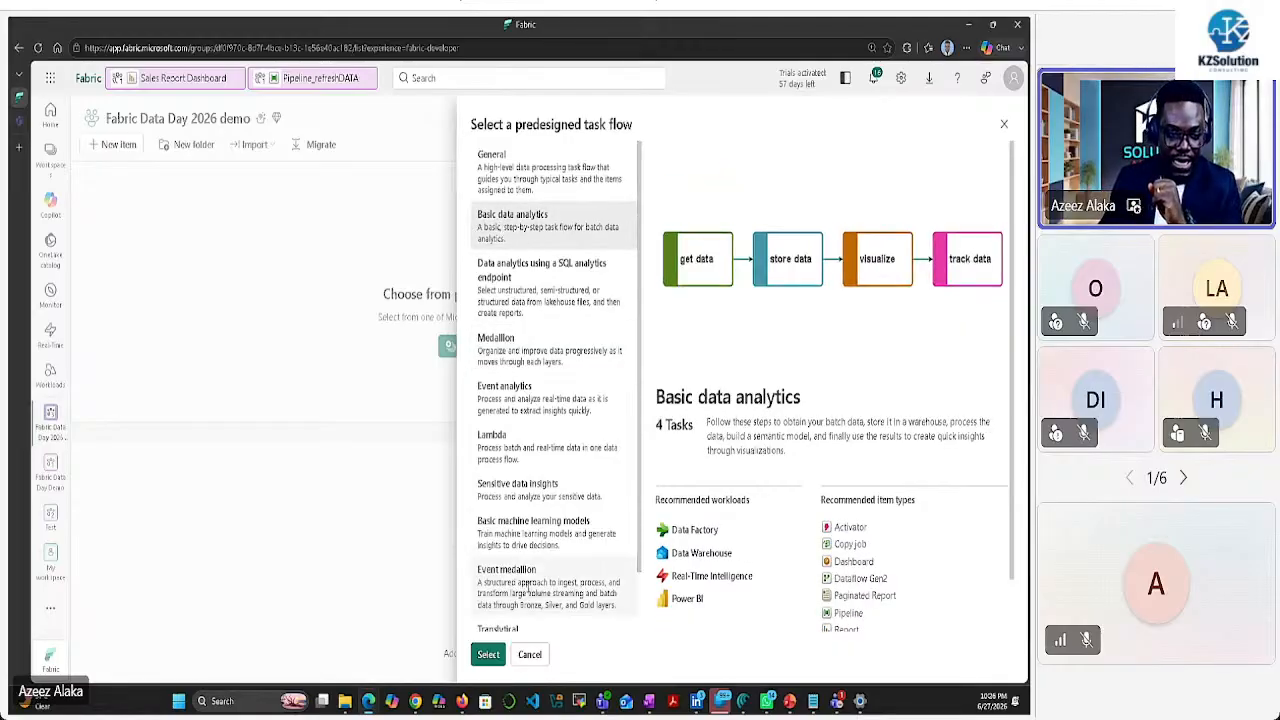
click(488, 654)
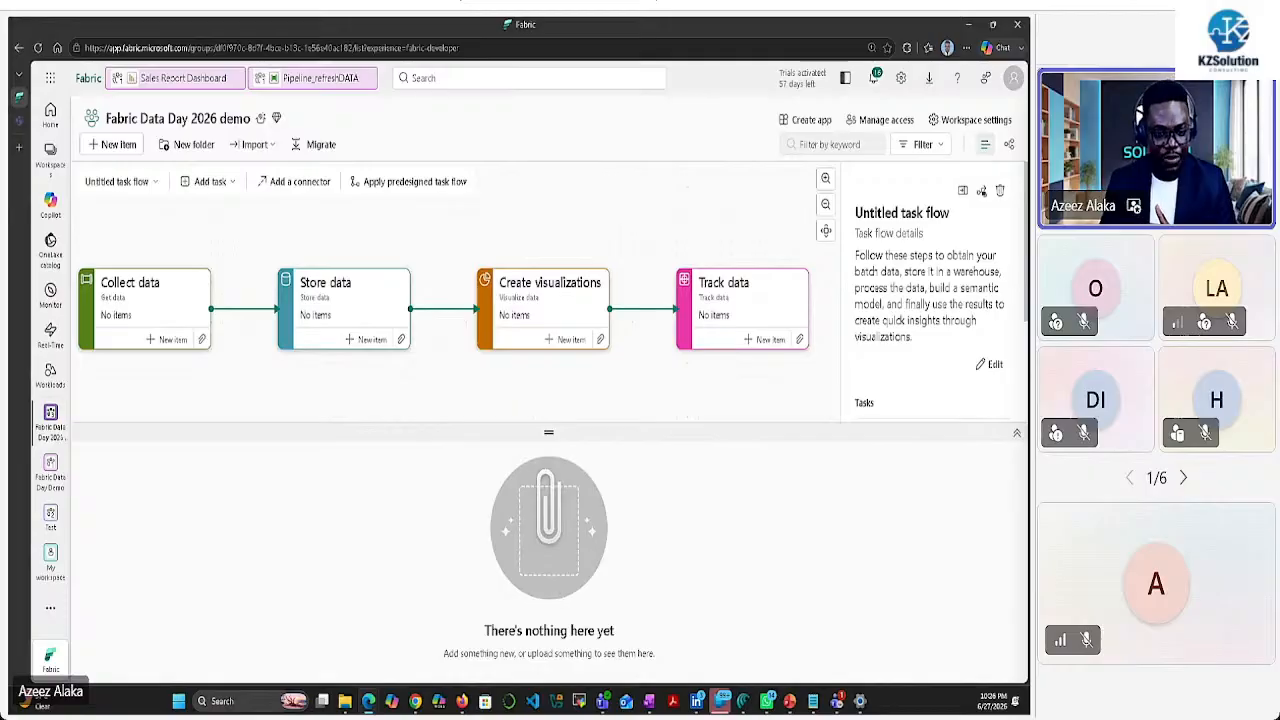
click(789, 705)
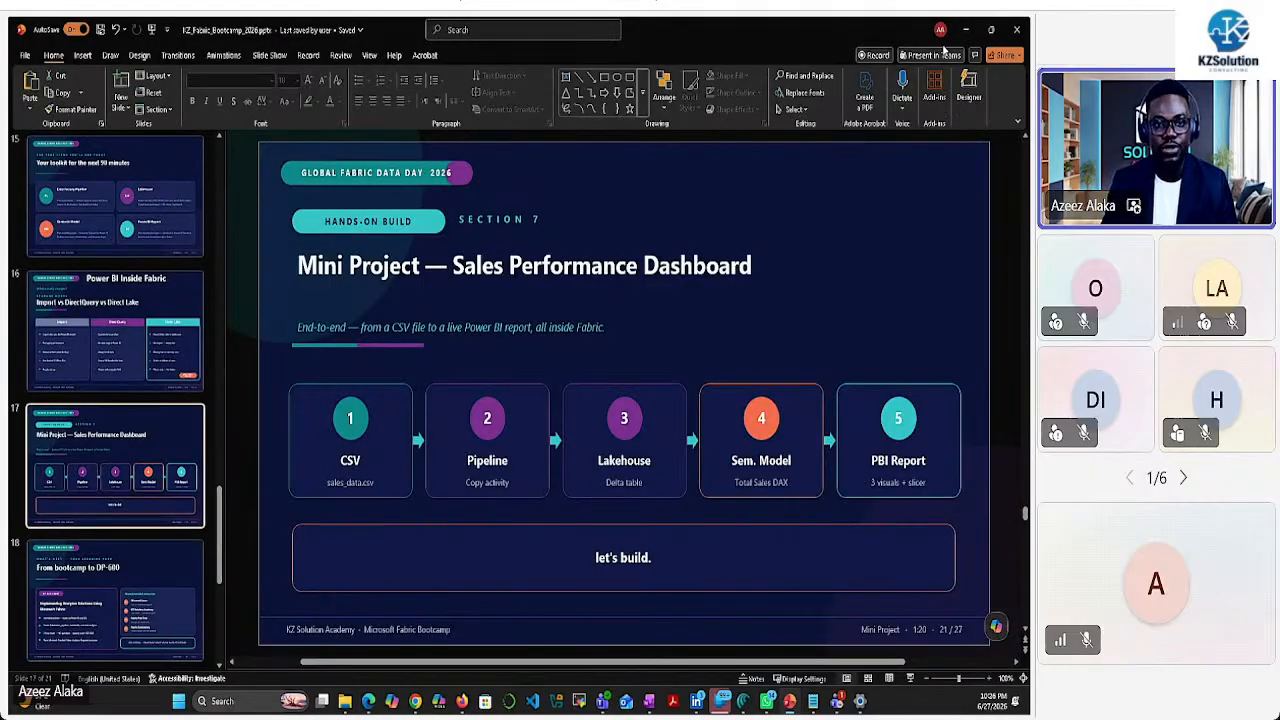
Minimize PowerPoint to return to the Fabric Data Day 2026 demo workspace
click(965, 29)
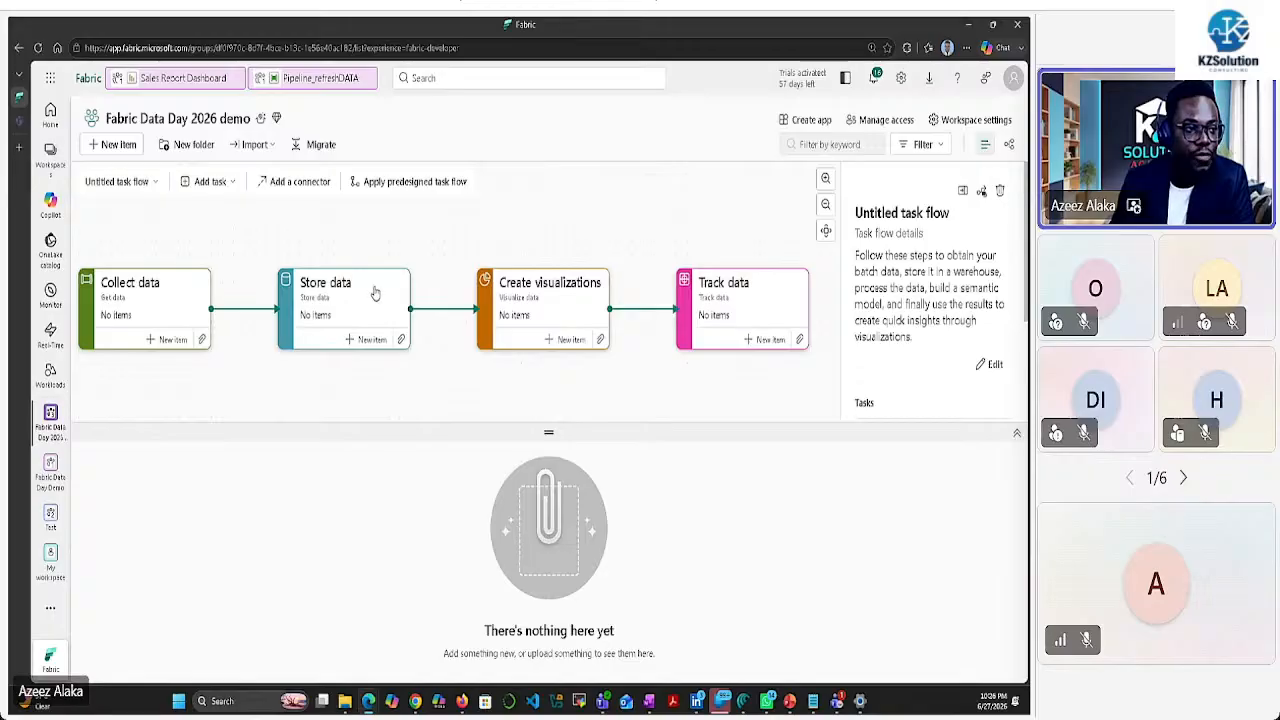
Show the Collect data task's details, then bring the local dataset folder forward in File Explorer
click(174, 304)
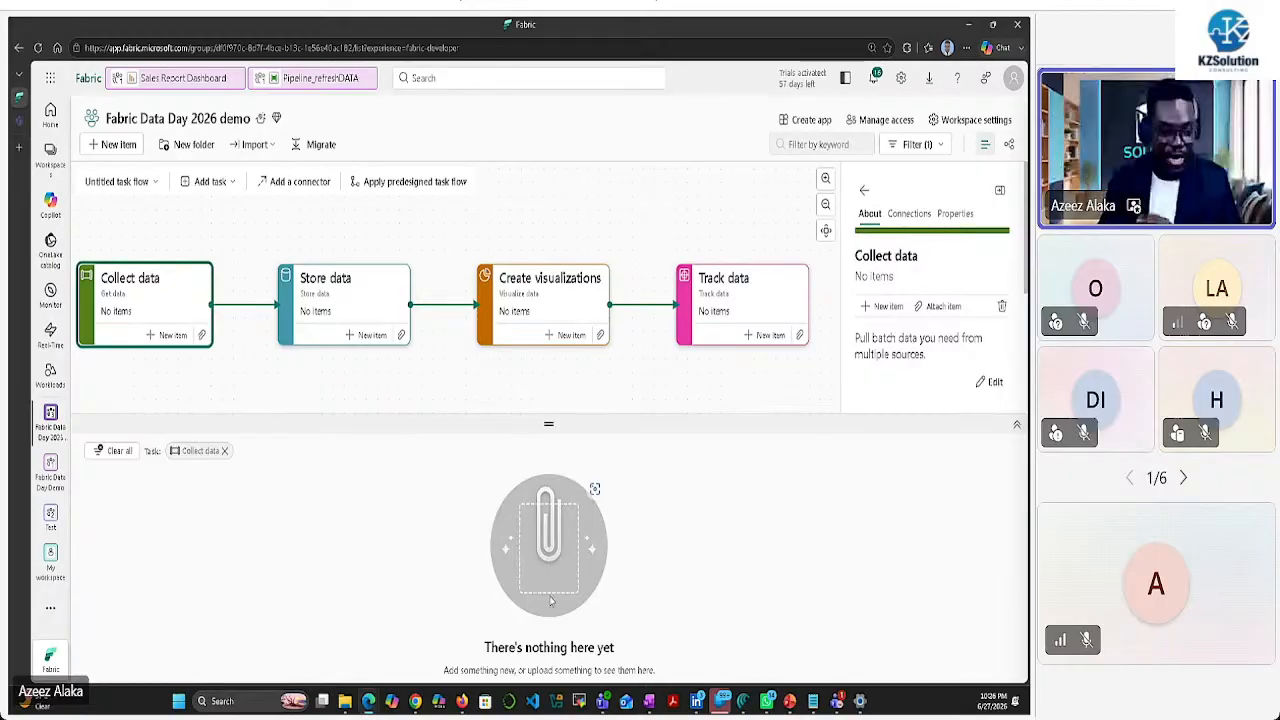
click(344, 702)
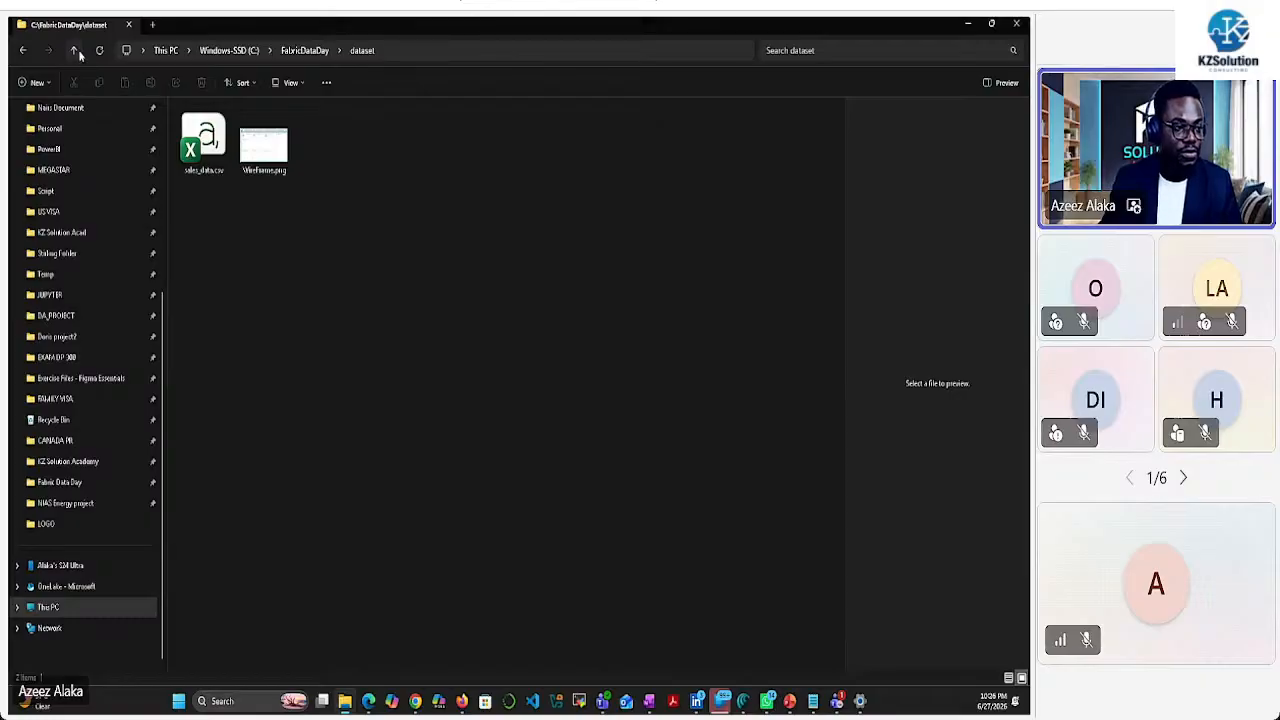
Go to C:\FabricDataDay\dataset, preview sales_data.csv and Wireframe.png, then switch back to Fabric
click(48, 607)
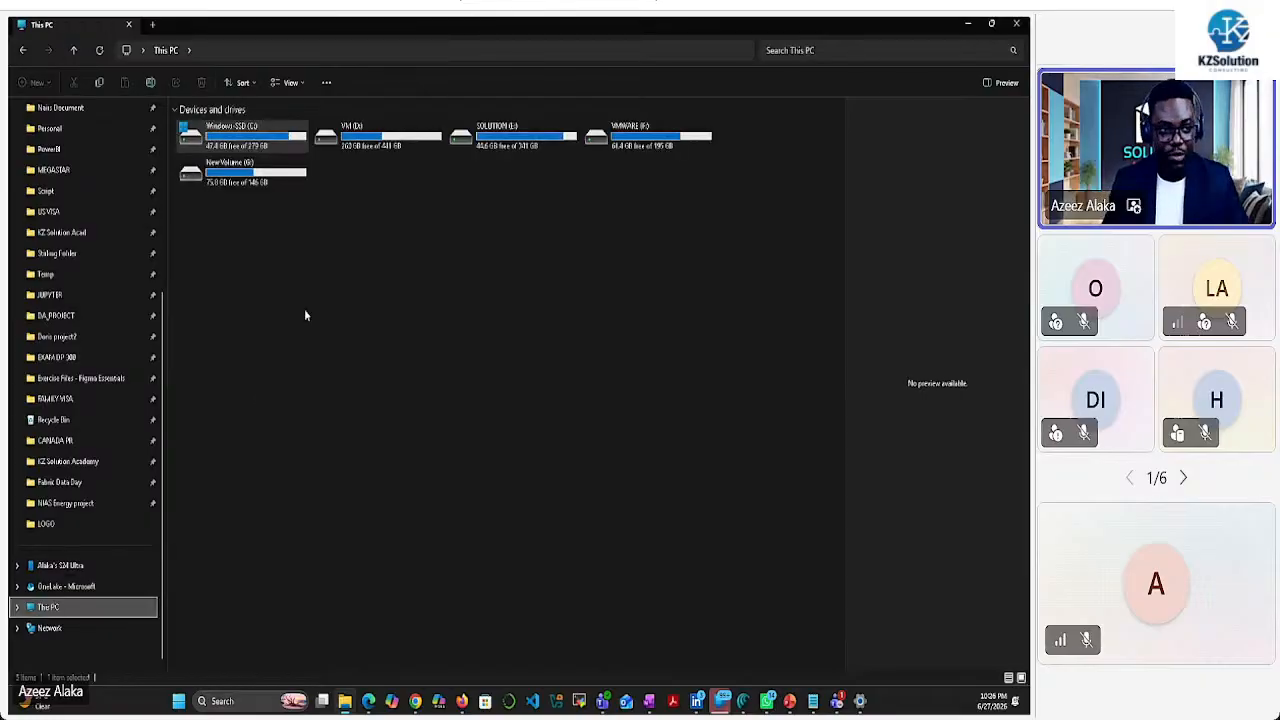
double_click(290, 140)
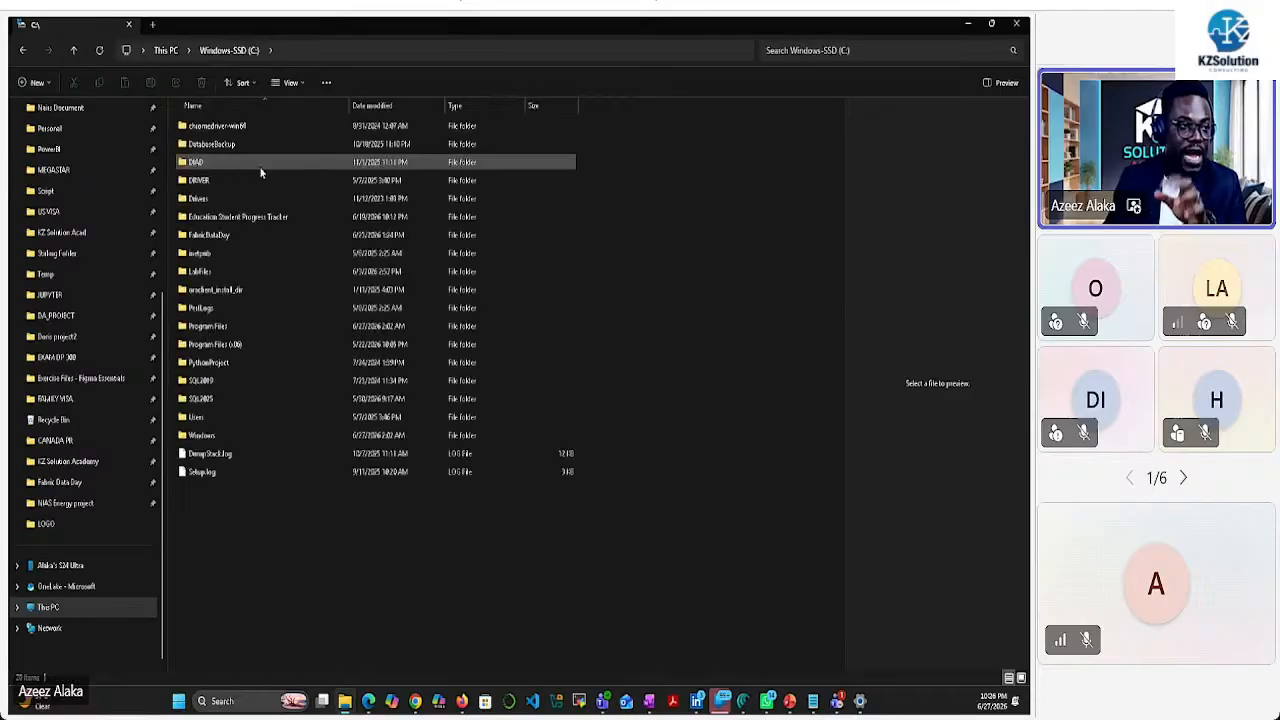
click(235, 235)
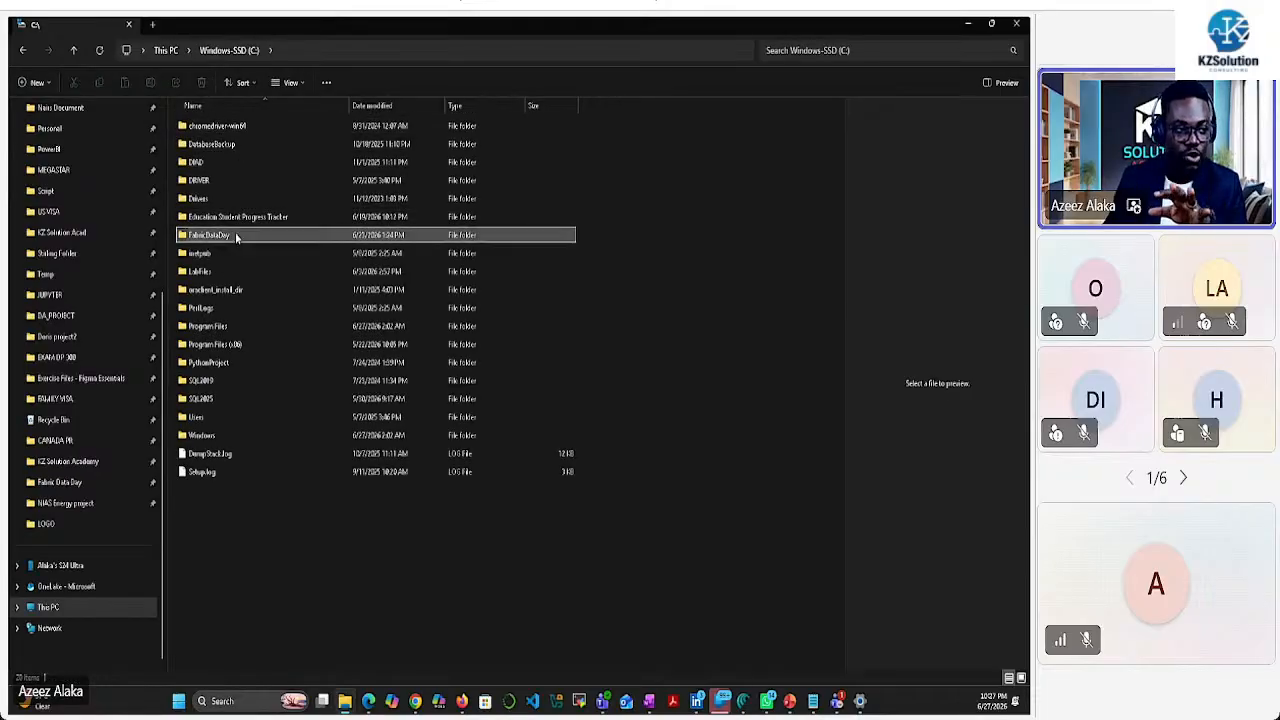
double_click(235, 234)
double_click(220, 128)
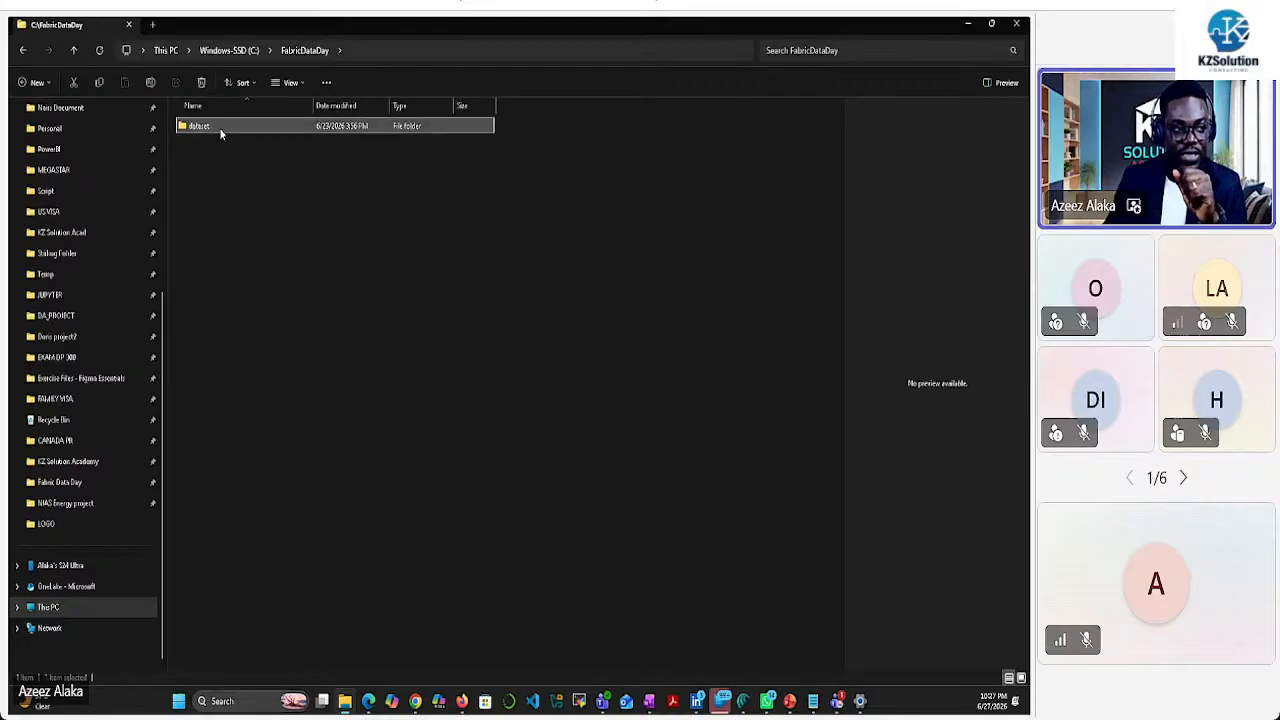
click(207, 170)
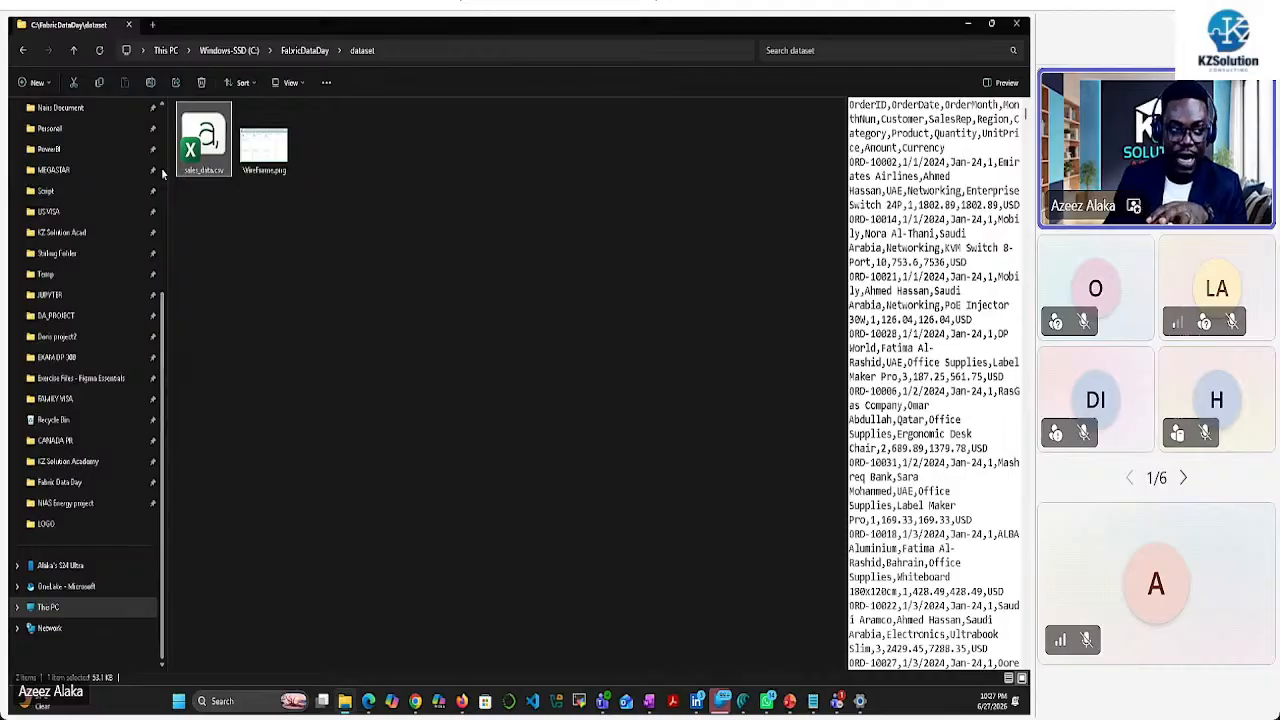
click(263, 150)
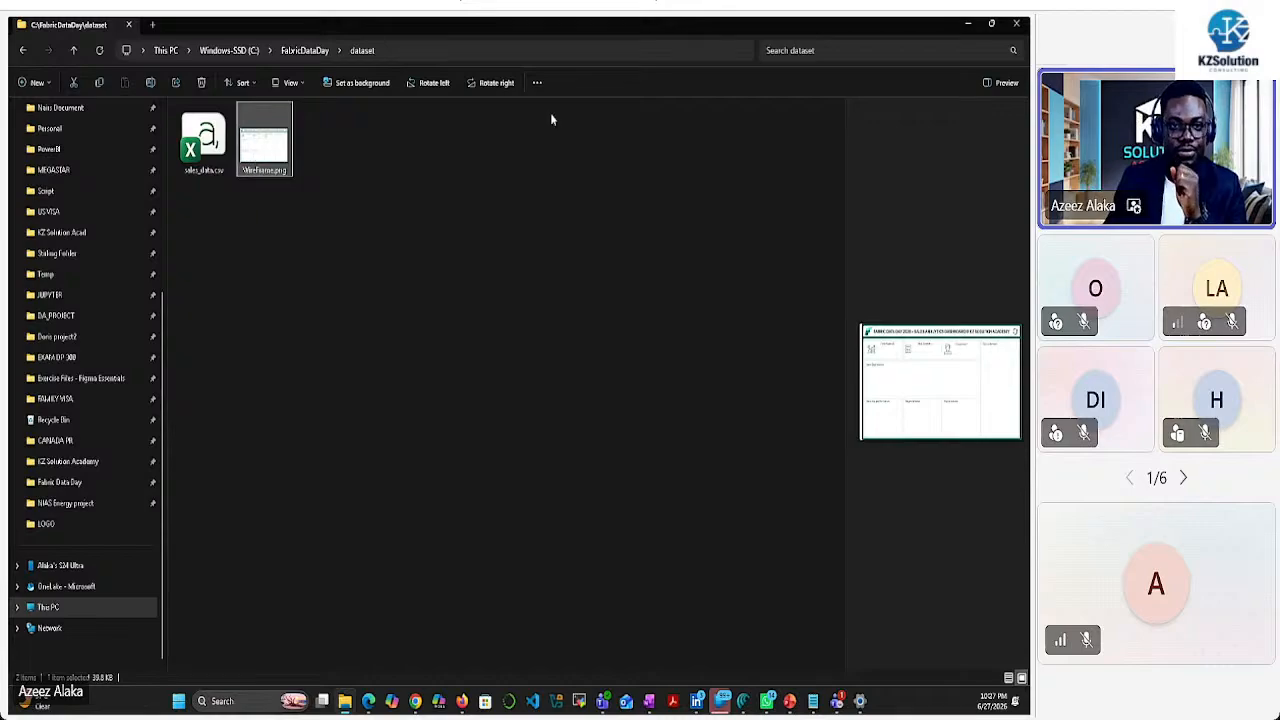
key(alt+Tab)
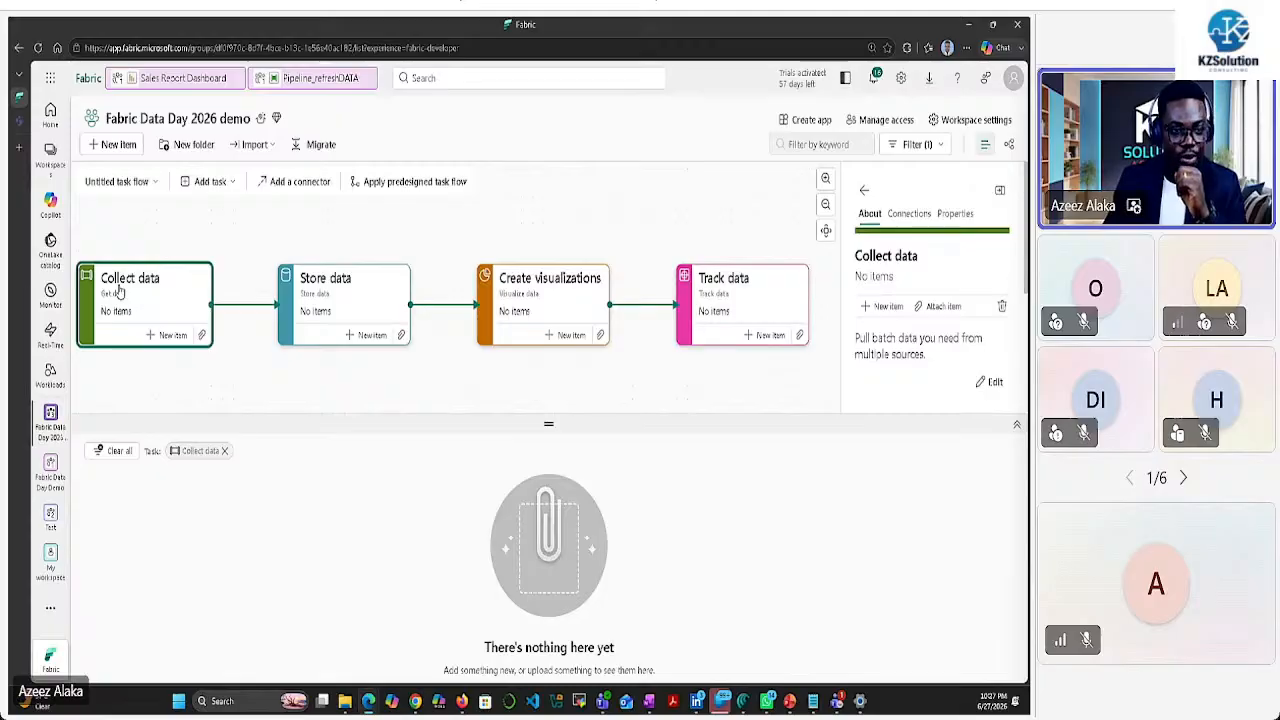
Add a new item to the Collect data task, listing Copy job, Dataflow Gen2 and Pipeline
click(166, 335)
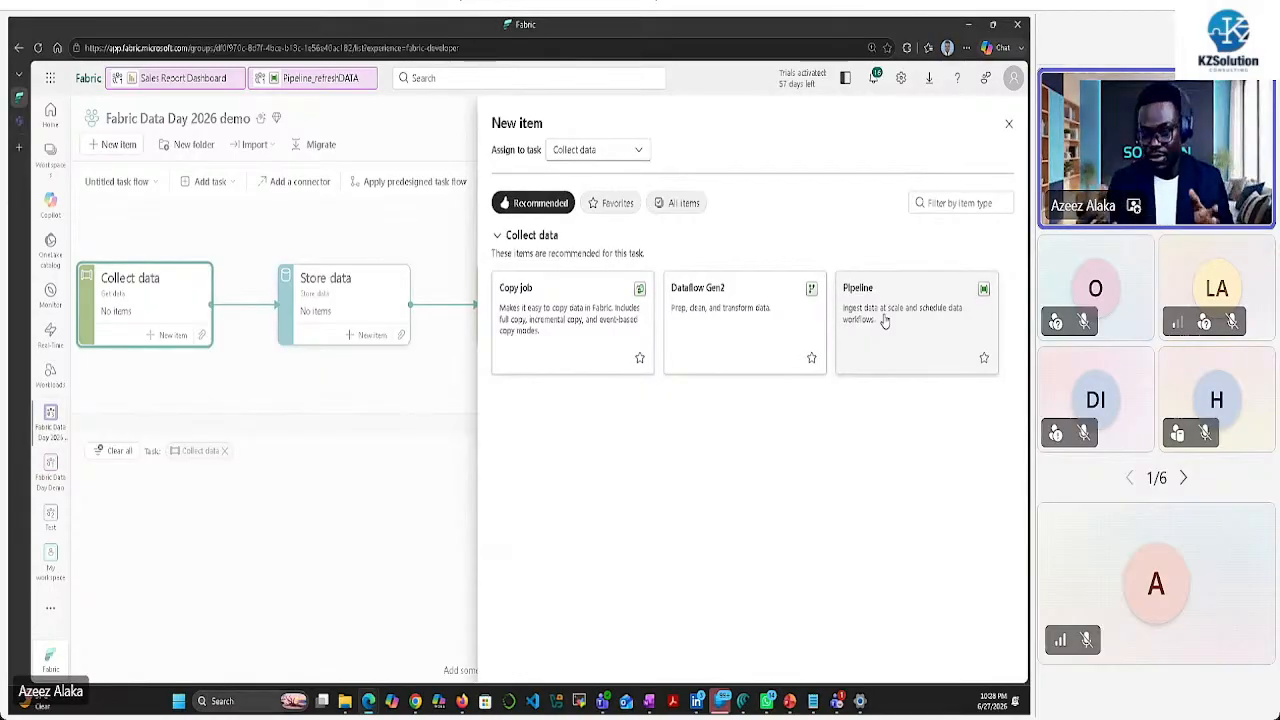
Create a new pipeline named Pipeline_dataflow under the Collect data task
click(878, 308)
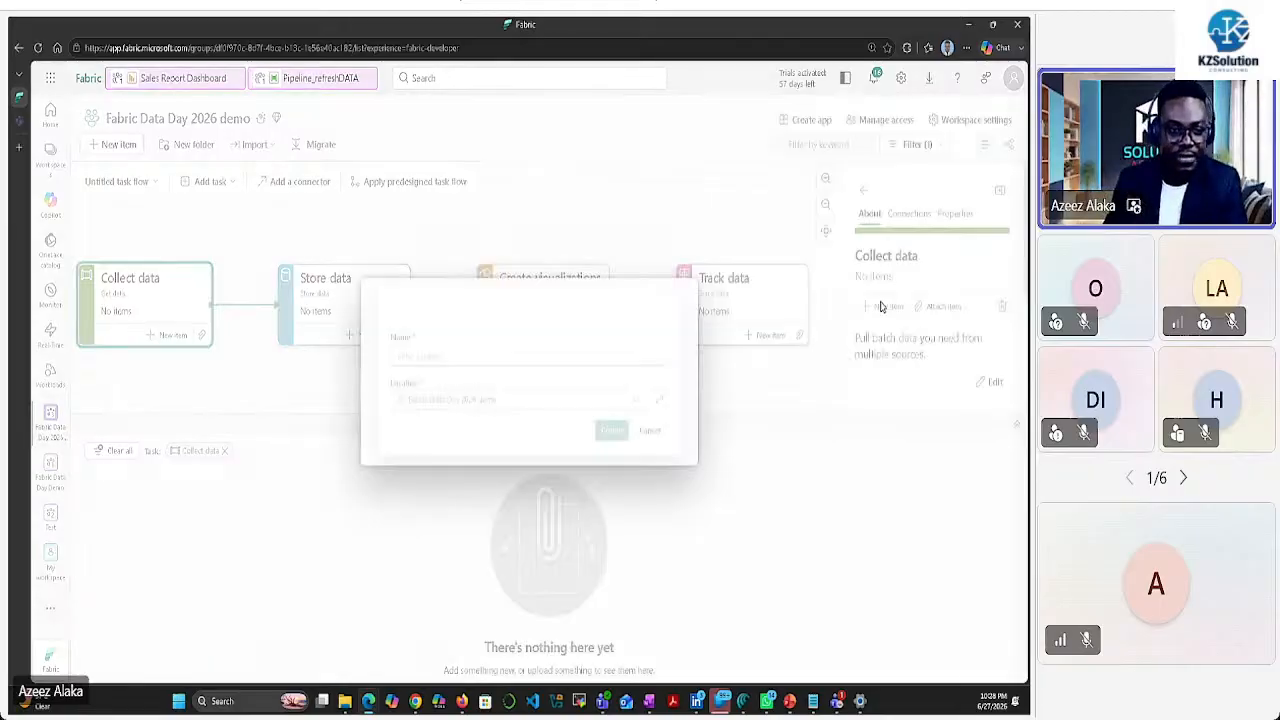
click(422, 326)
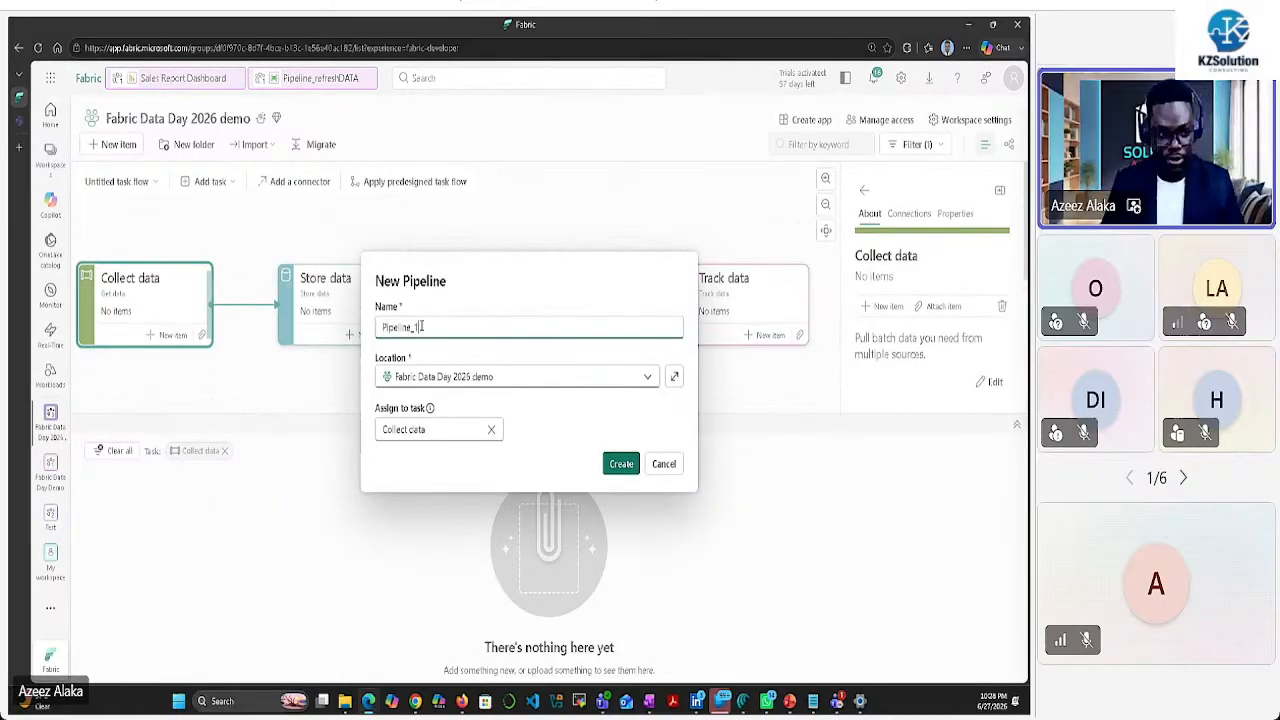
key(BackSpace)
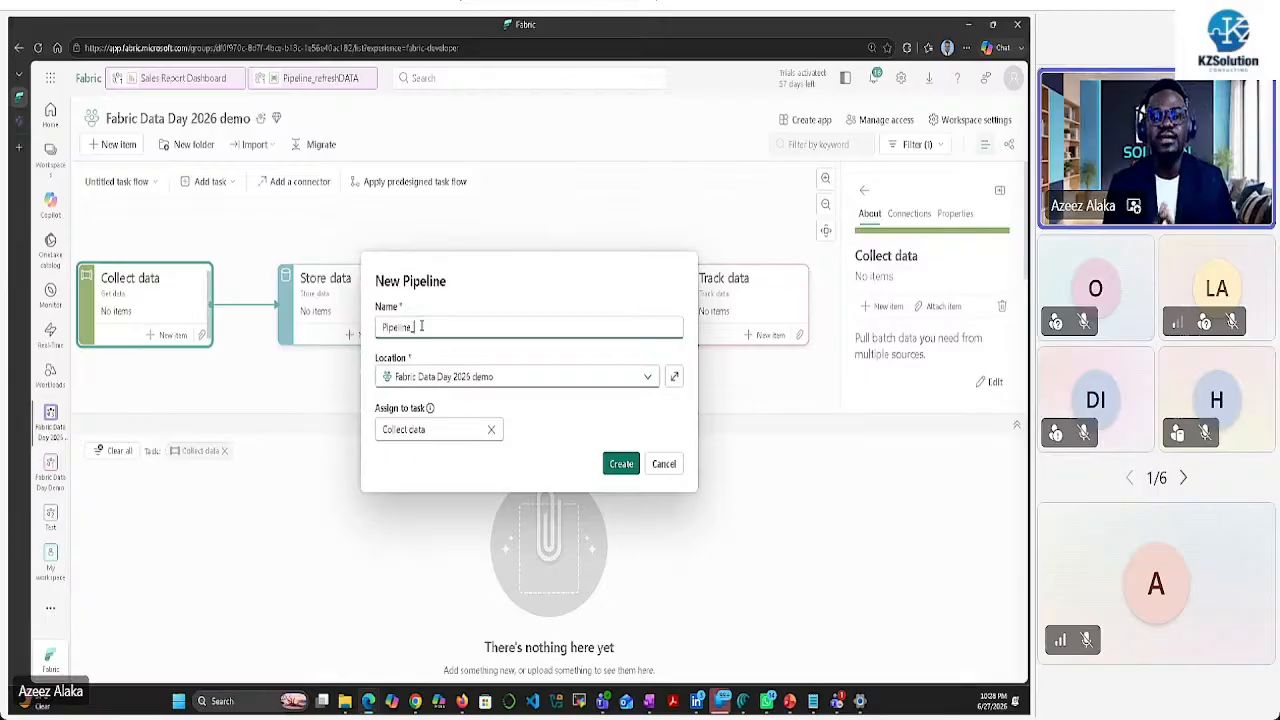
text(data)
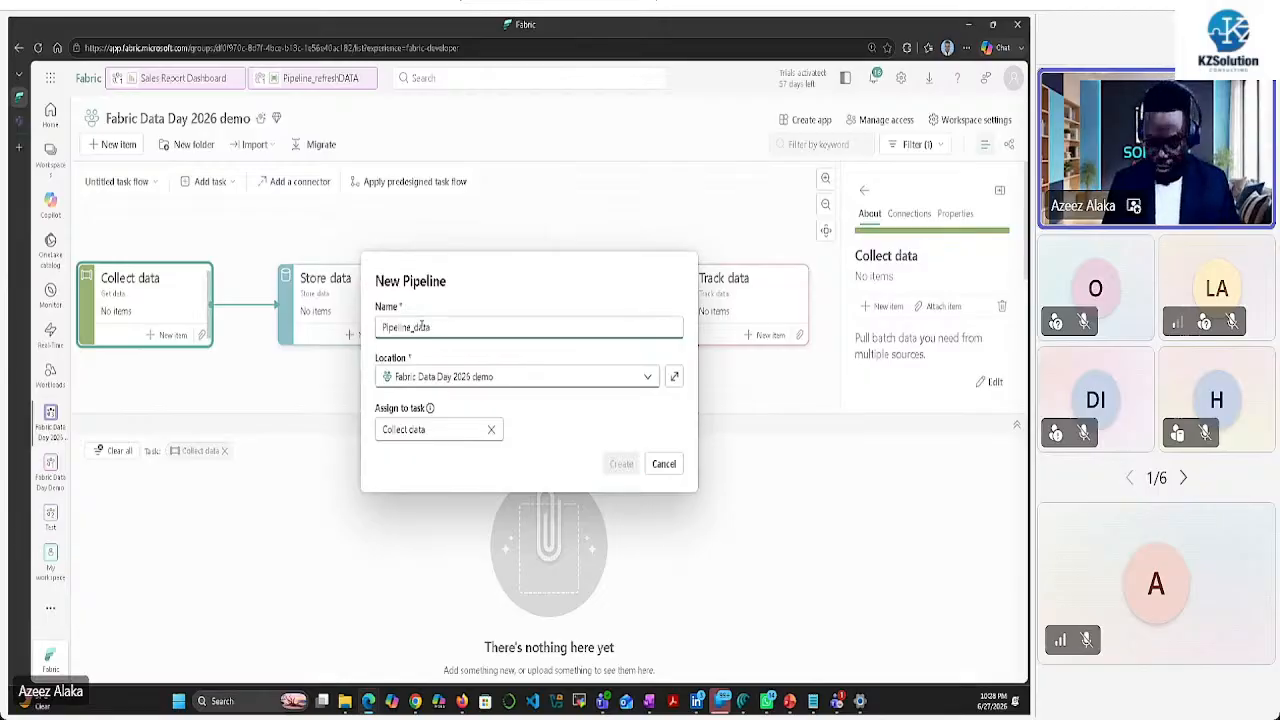
text(flow)
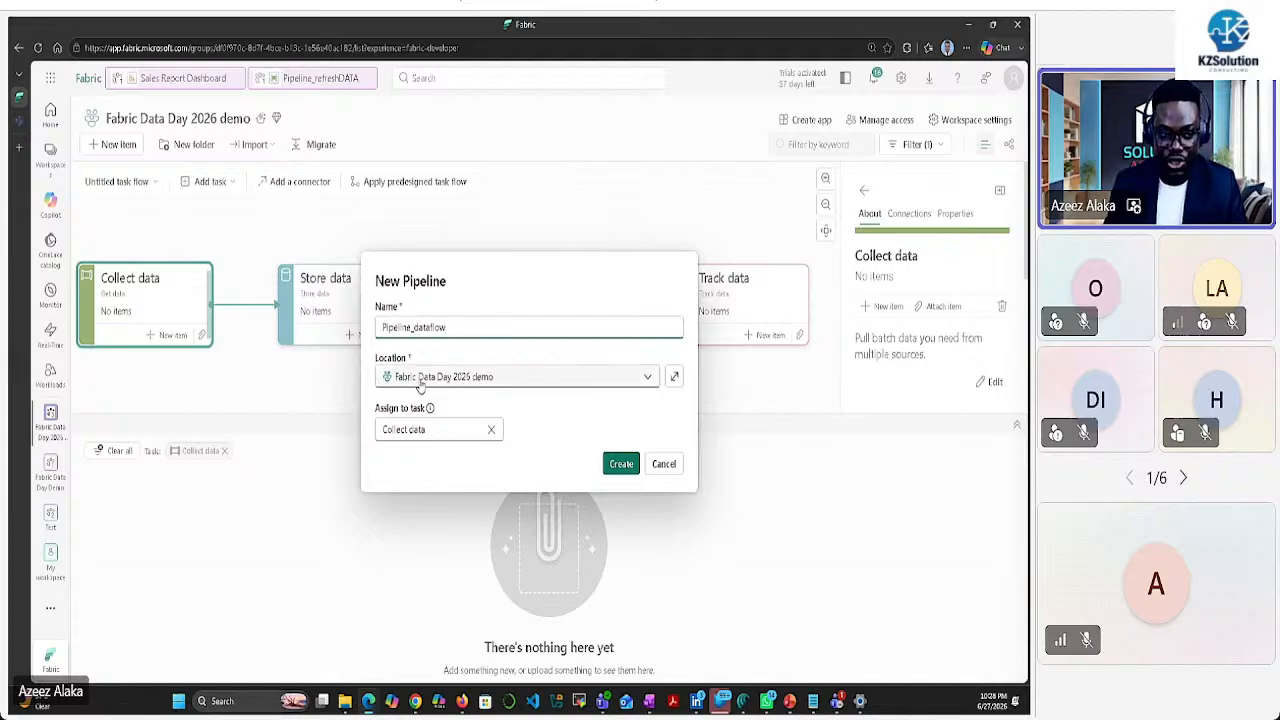
click(621, 465)
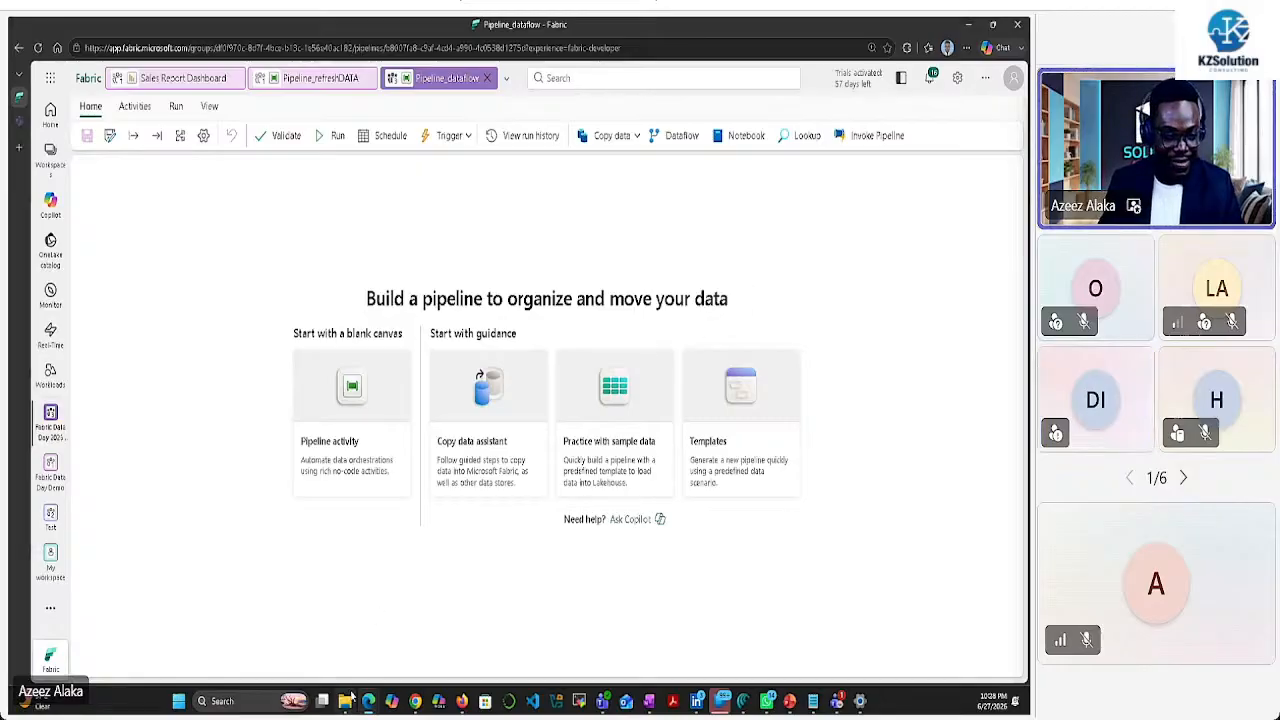
After browsing the ribbon tabs, add a Copy data activity, Copy data1, to the pipeline canvas
mouse_move(345, 705)
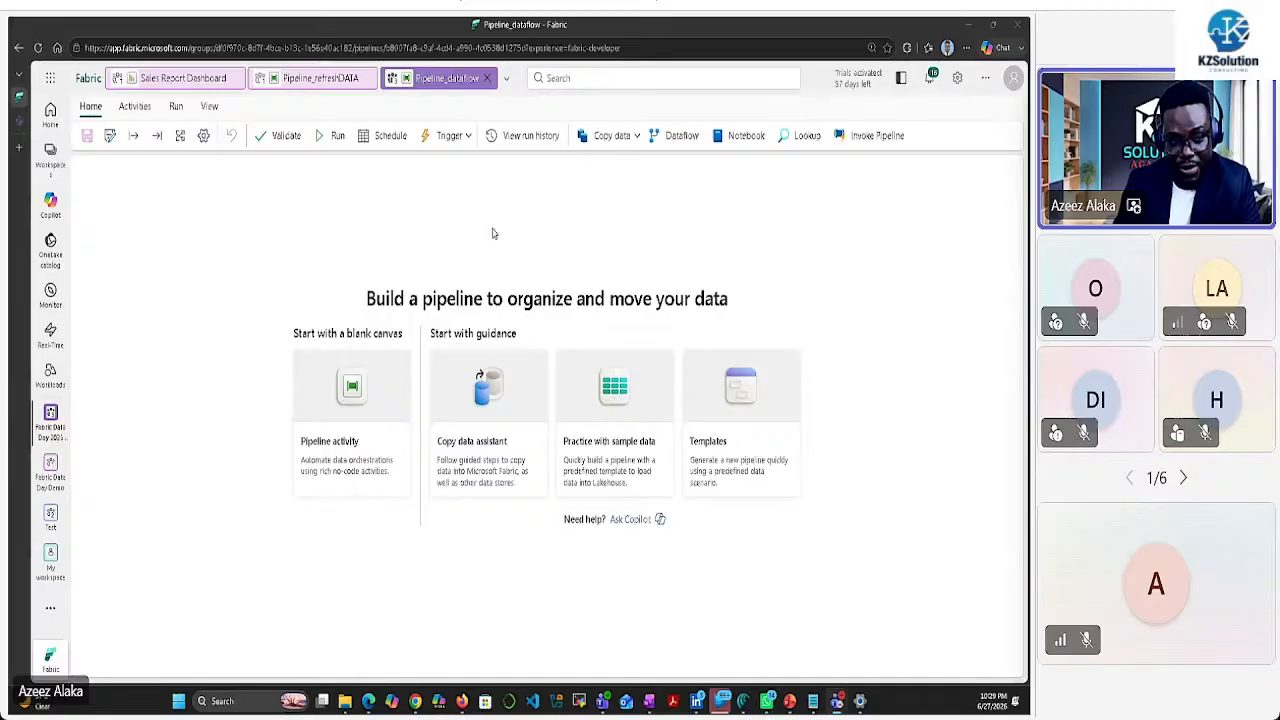
click(632, 137)
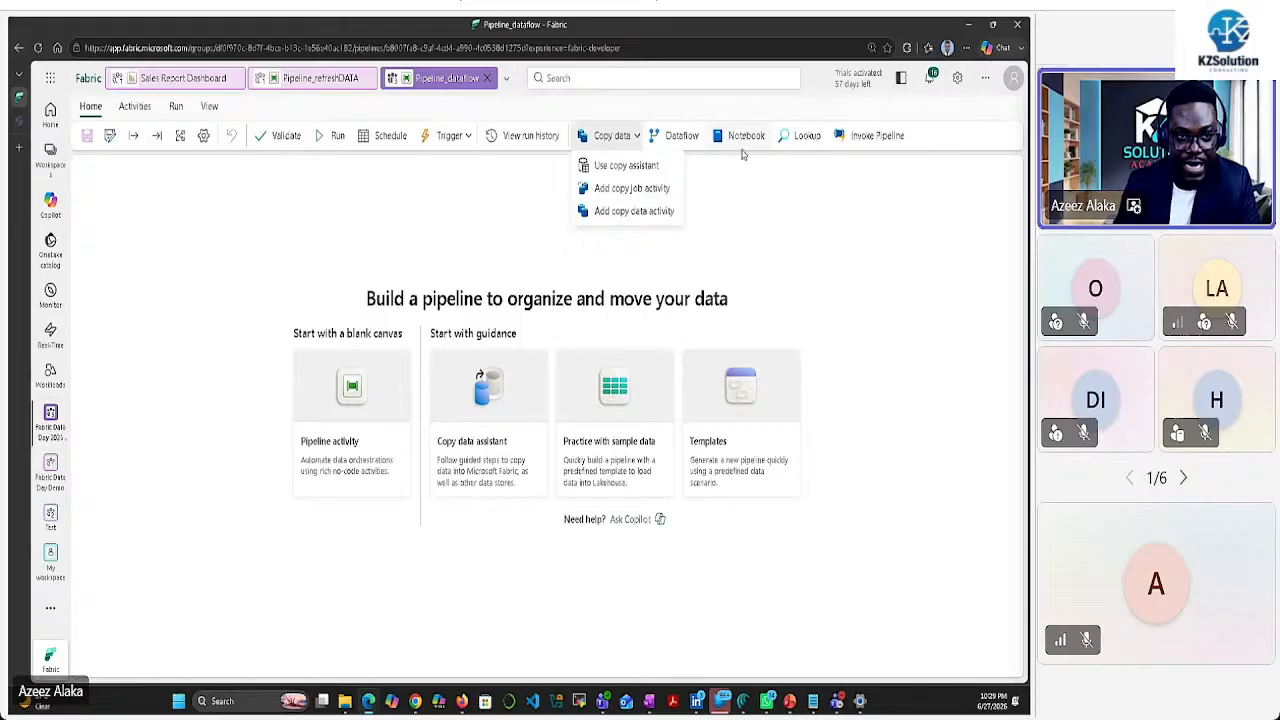
click(765, 205)
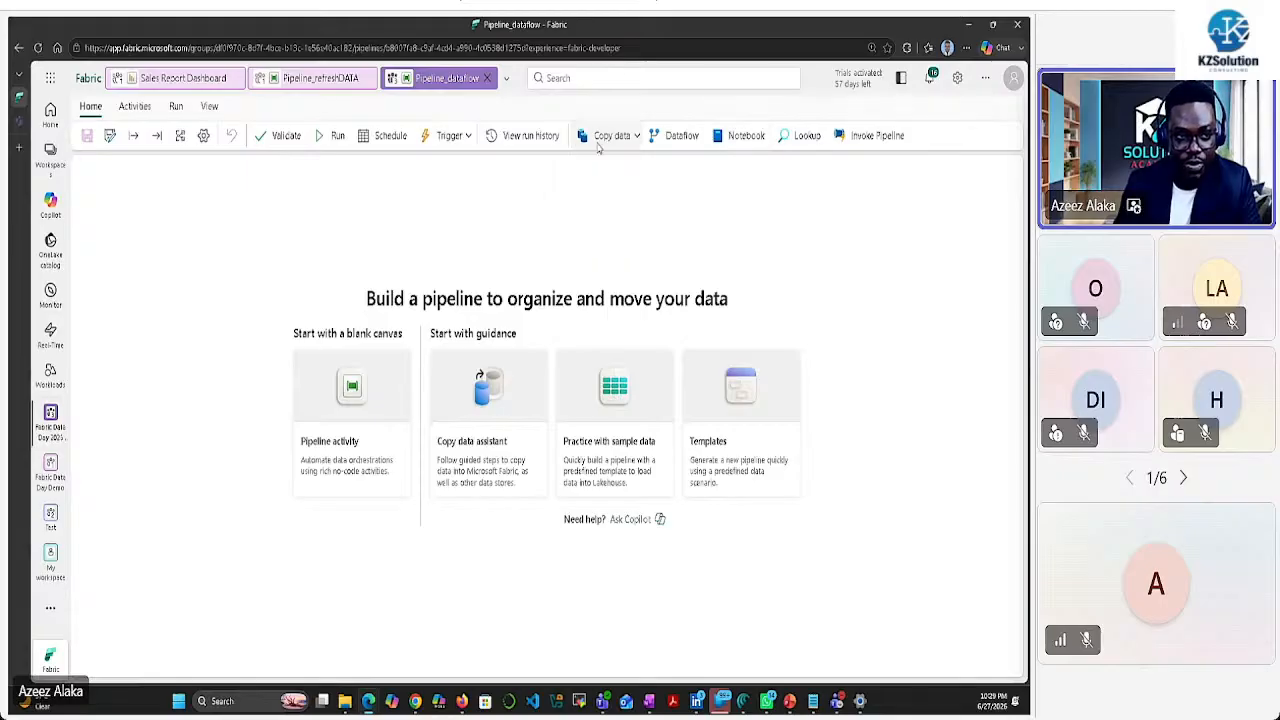
click(146, 108)
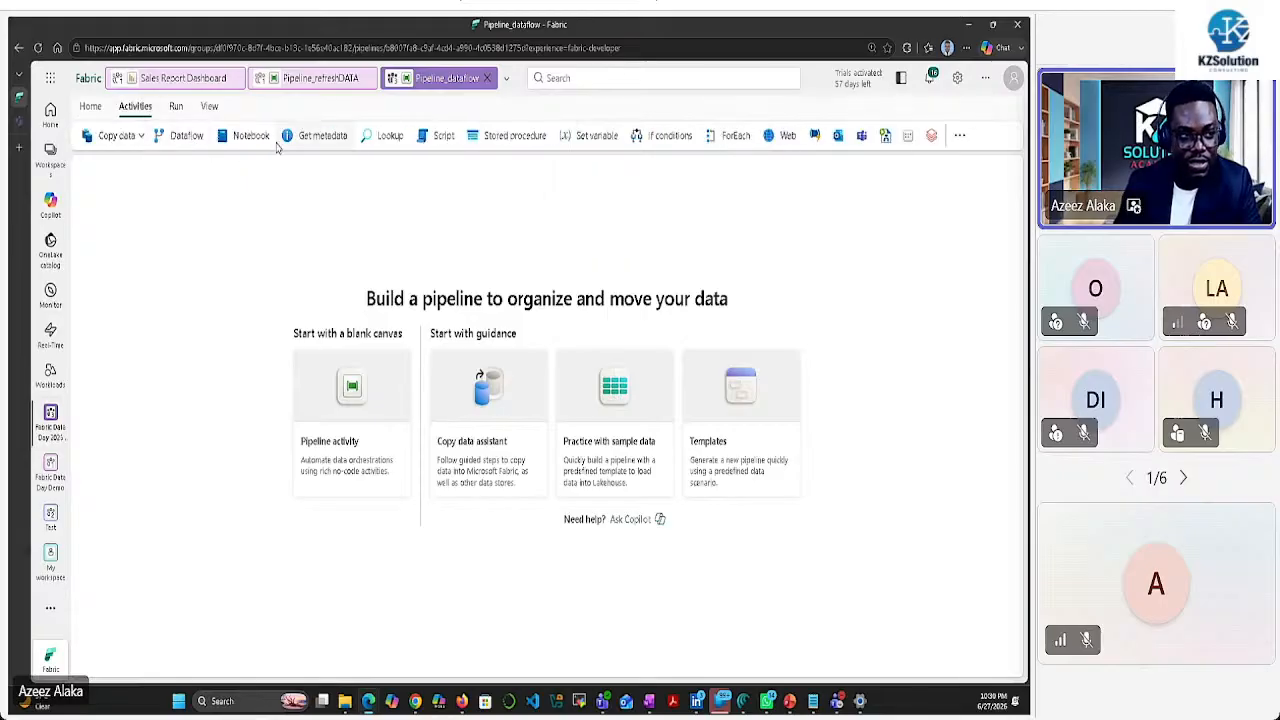
click(176, 106)
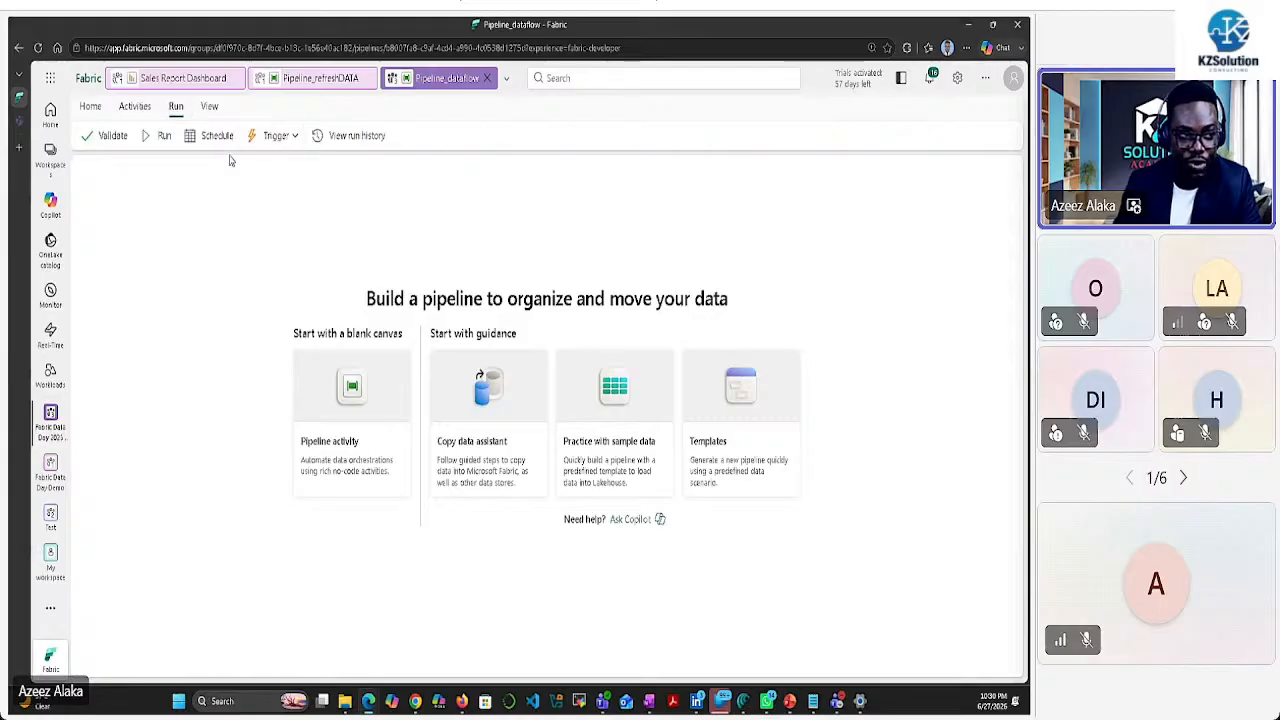
click(90, 106)
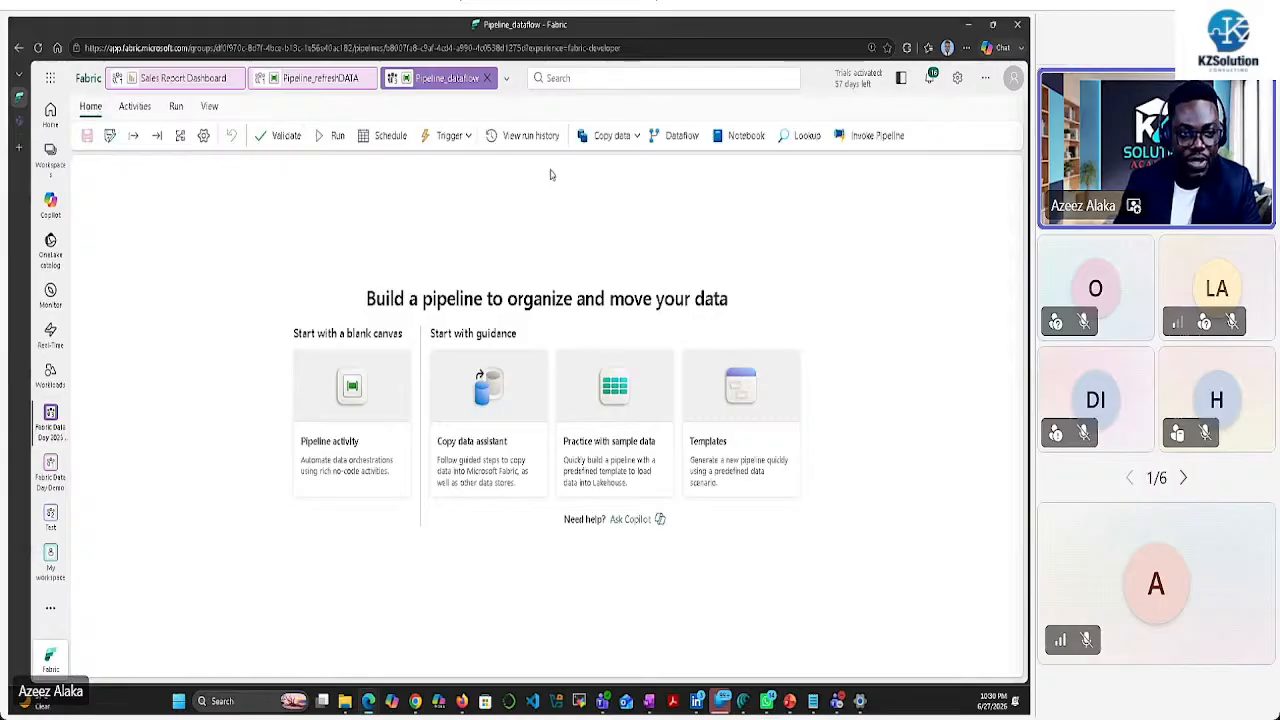
click(637, 140)
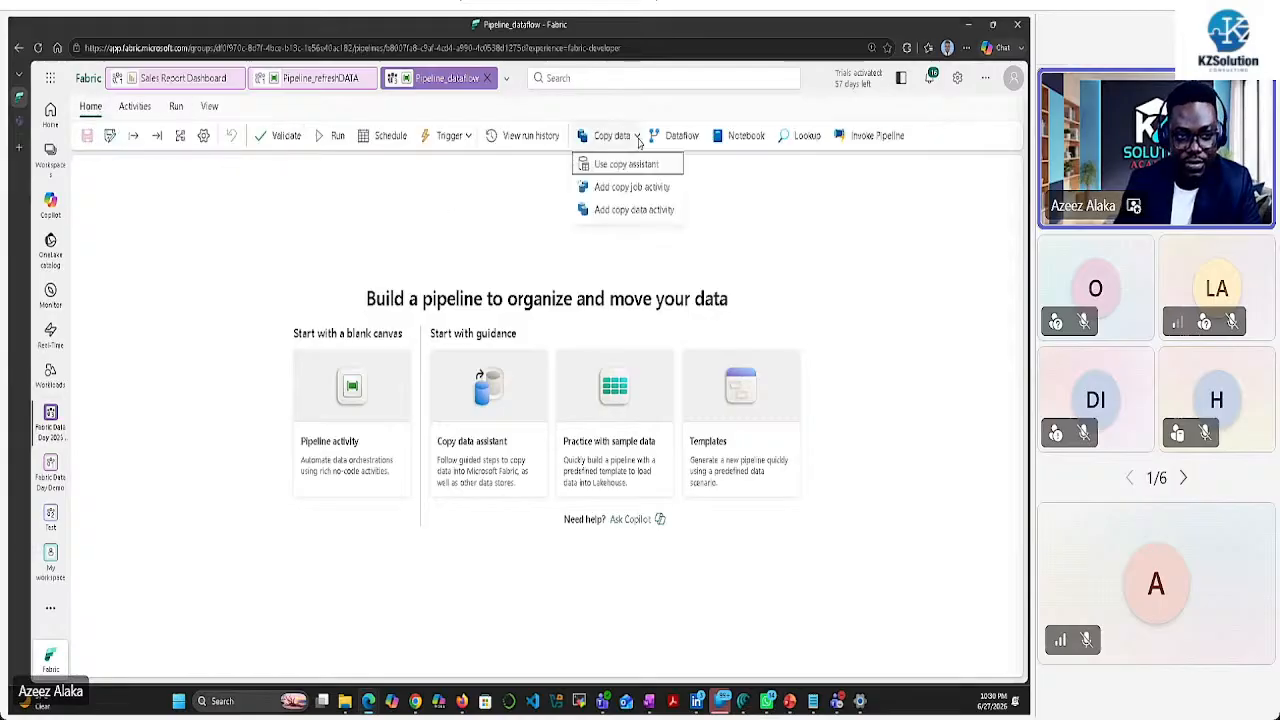
click(630, 212)
Enlarge the settings pane, then open Copy data1's Source Connection list and choose Browse all
drag(157, 320, 232, 263)
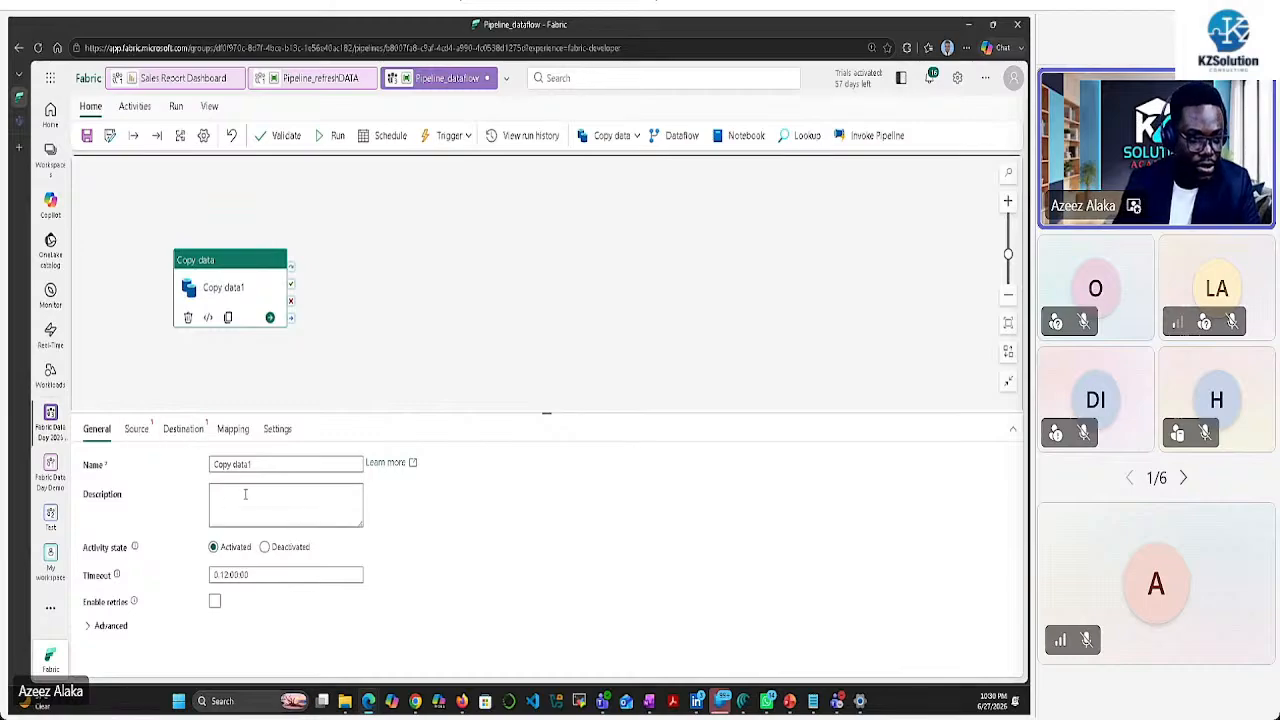
click(136, 429)
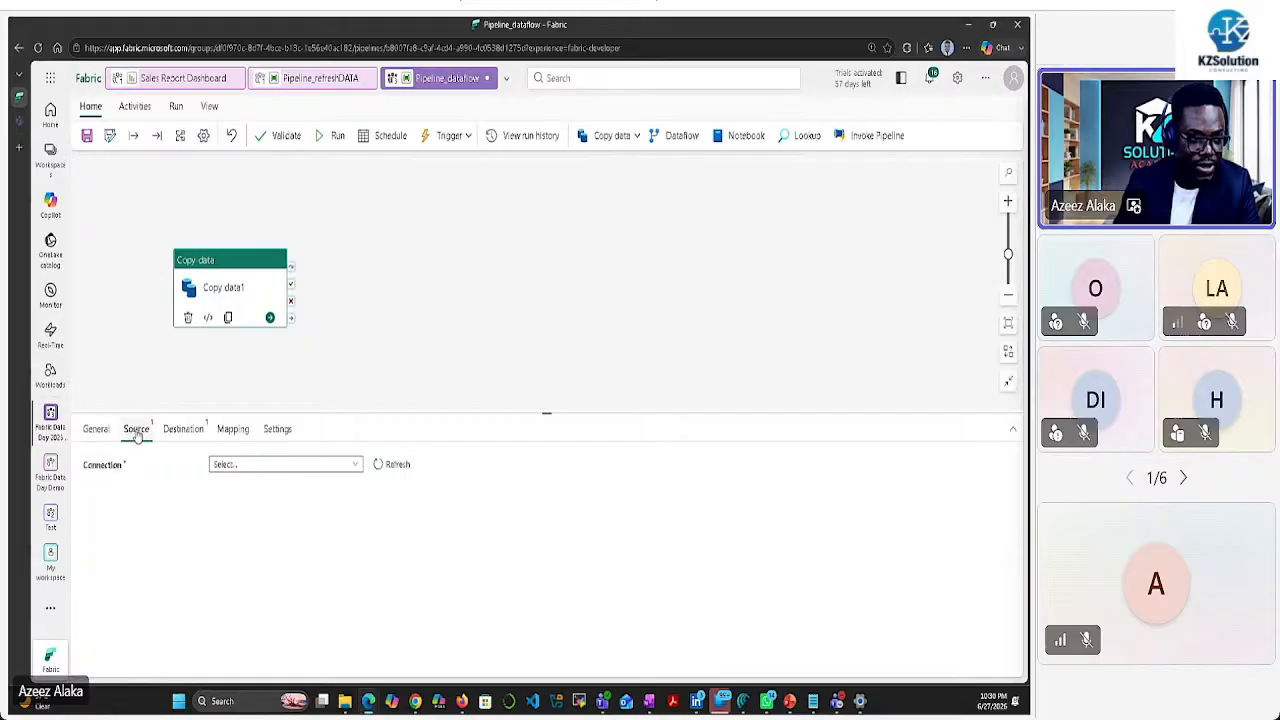
click(355, 465)
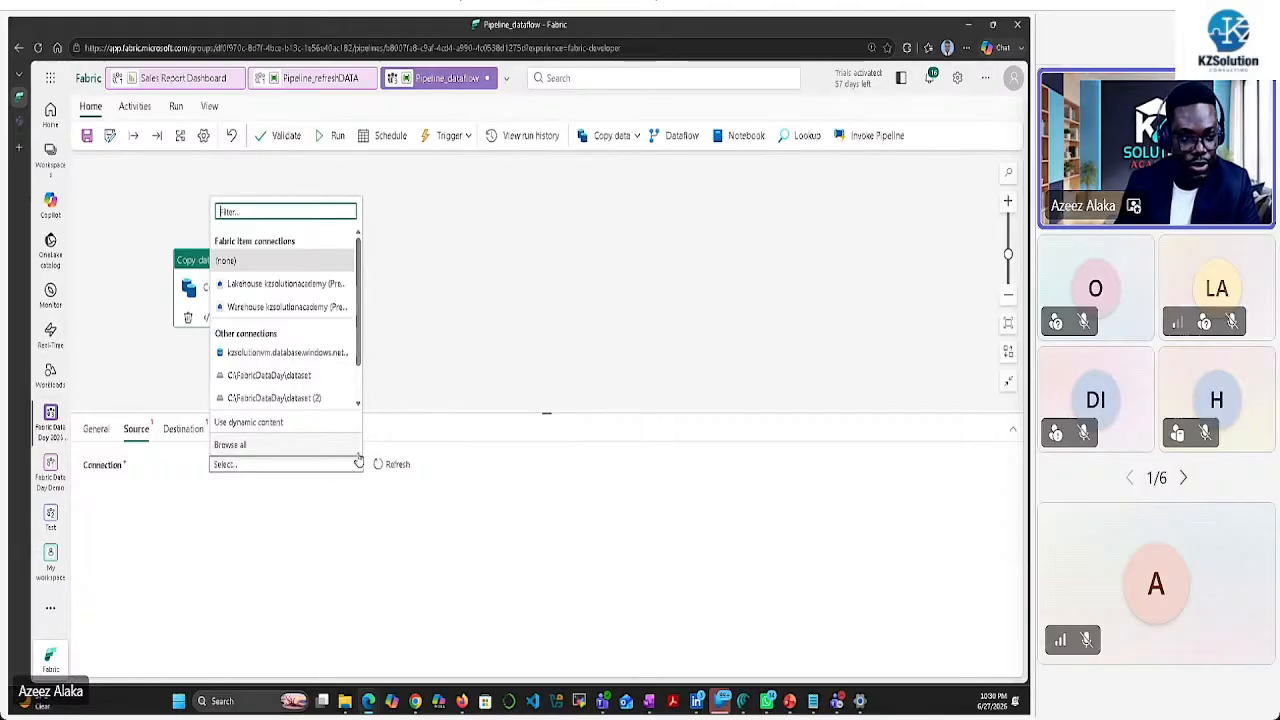
click(230, 445)
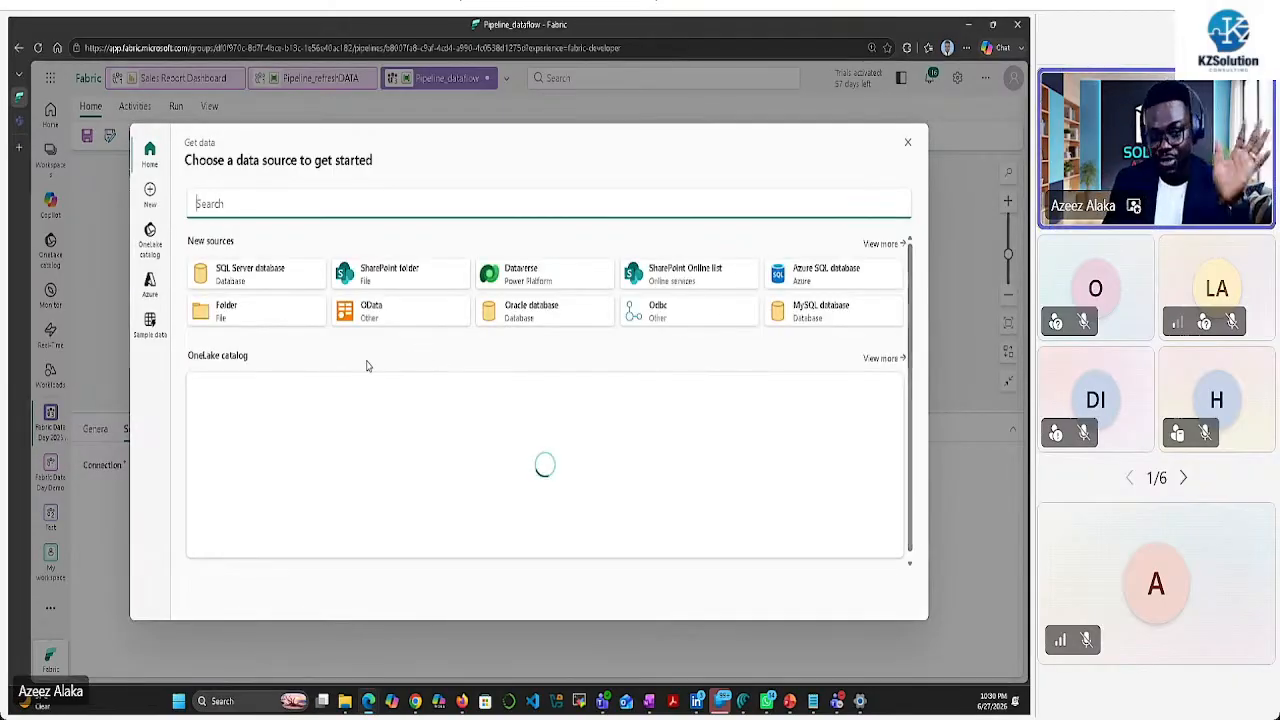
Look through more OneLake catalog items, return Home, and pick Folder as the new source
click(881, 358)
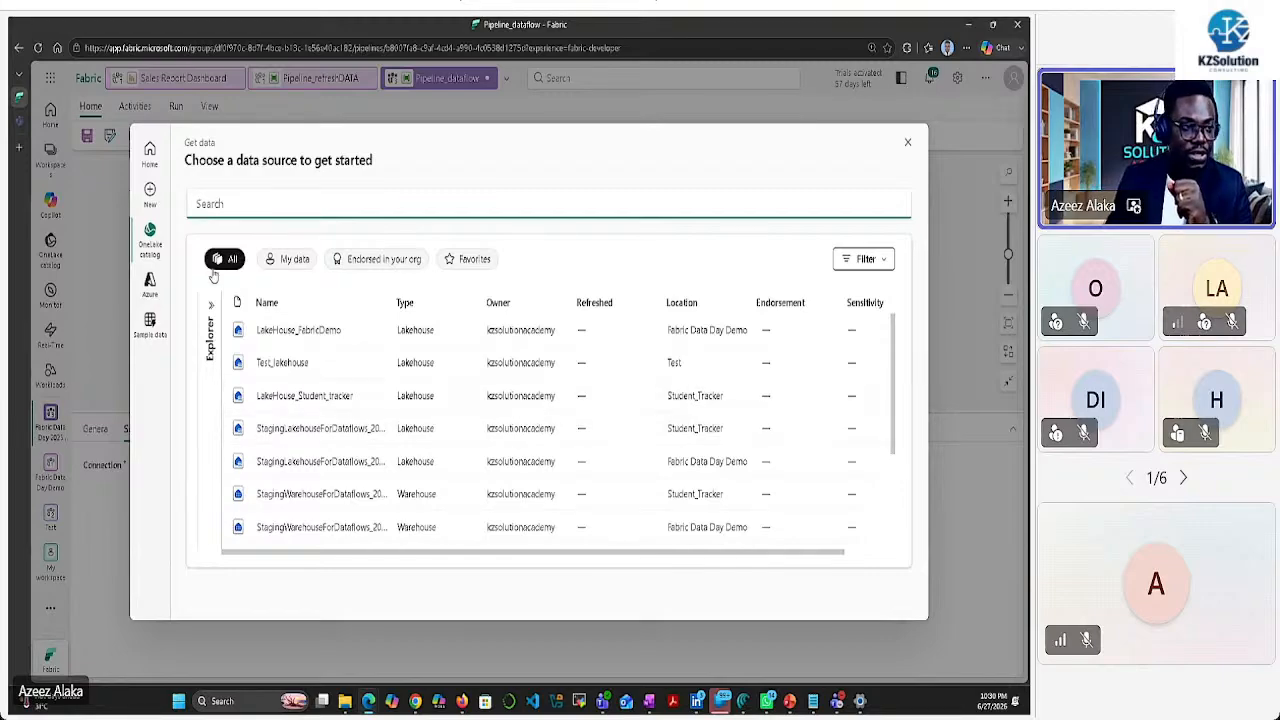
click(150, 150)
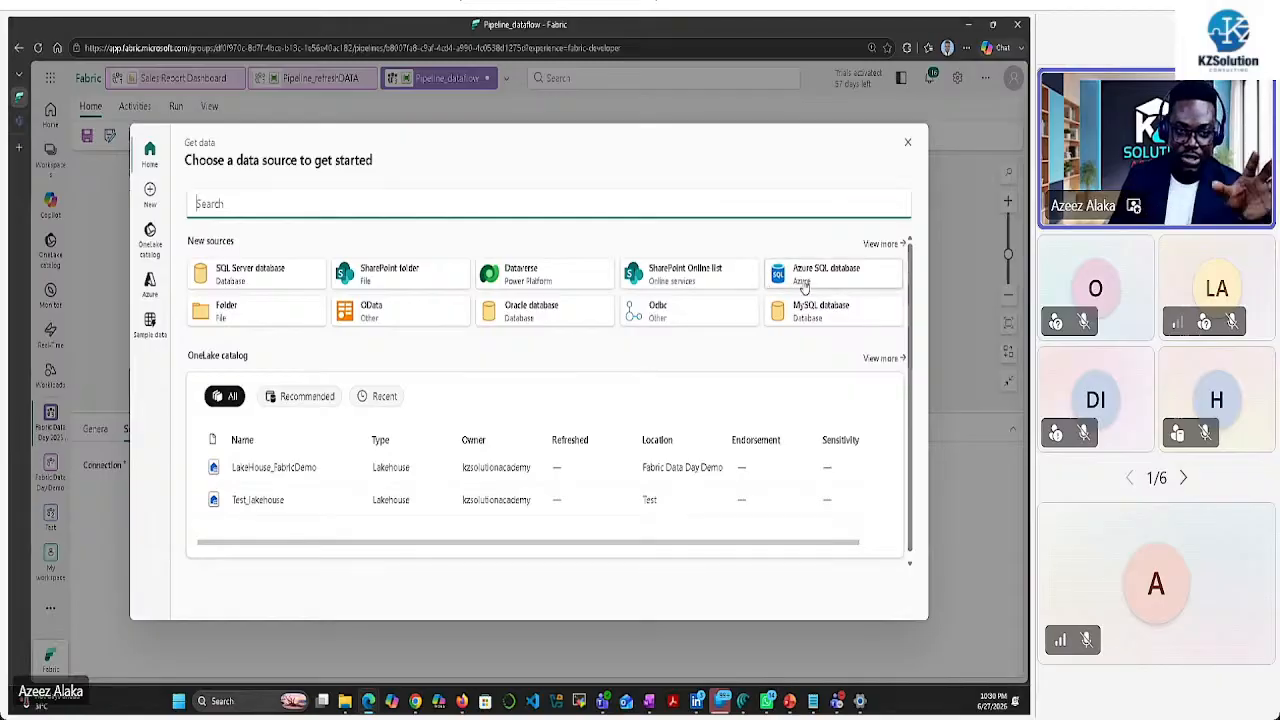
click(238, 317)
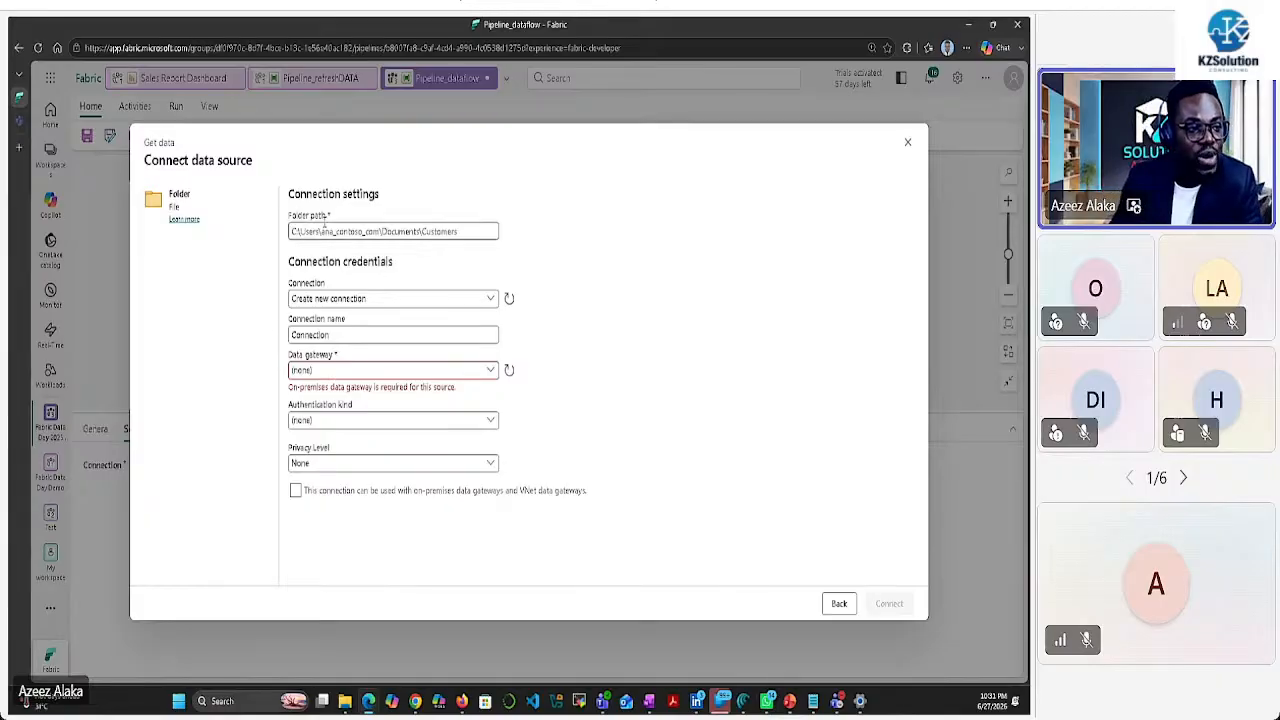
Copy the dataset folder path from File Explorer and paste it into the Folder path field
click(344, 701)
click(412, 52)
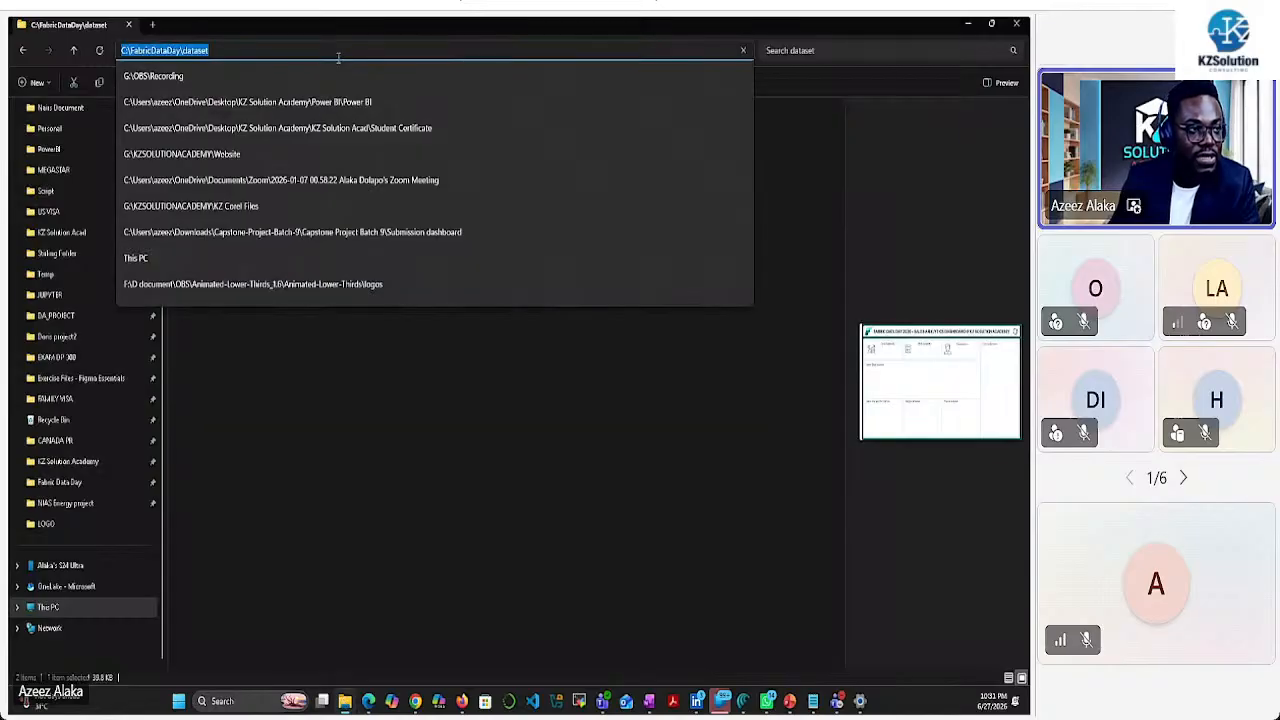
right_click(192, 52)
click(214, 87)
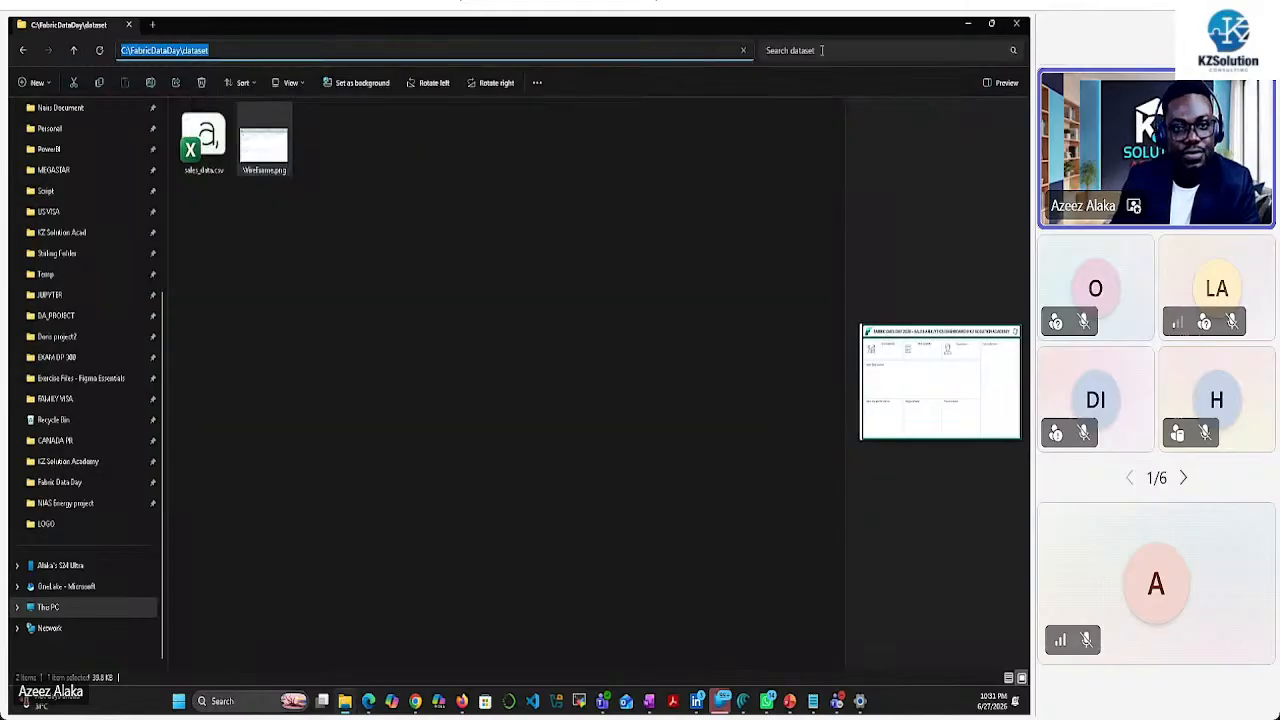
click(968, 24)
click(390, 231)
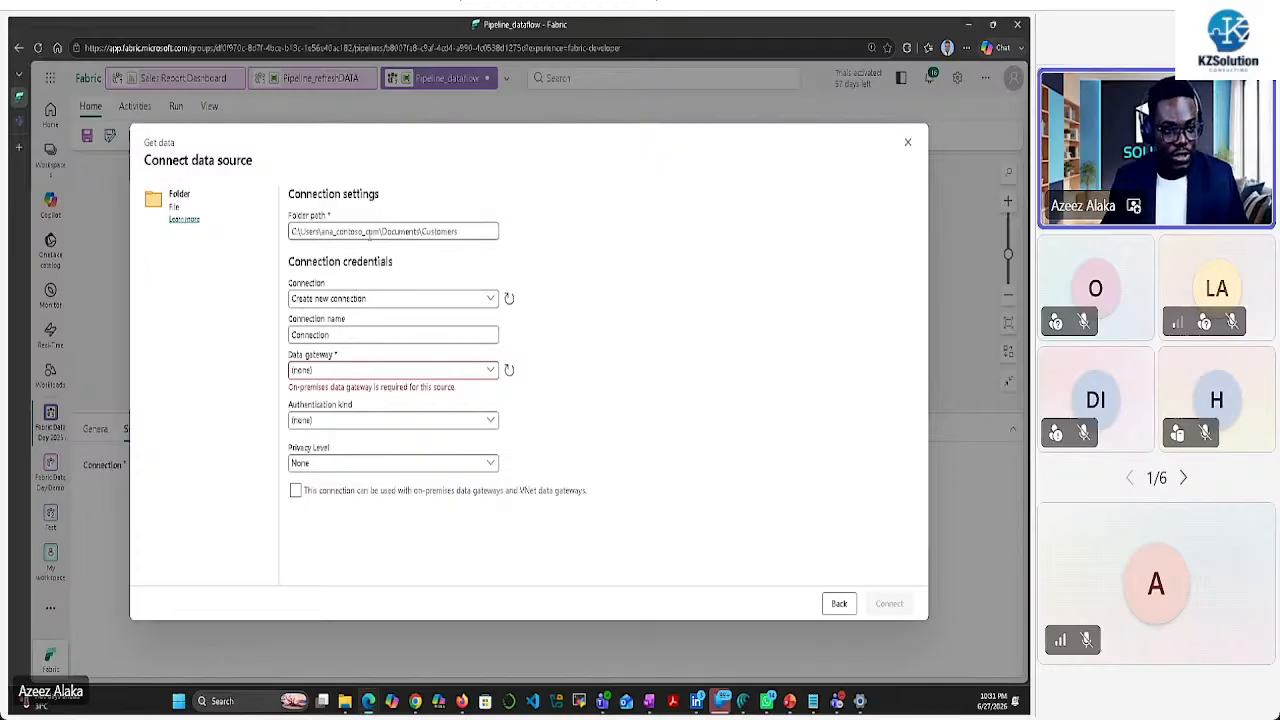
key(ctrl+a)
key(ctrl+v)
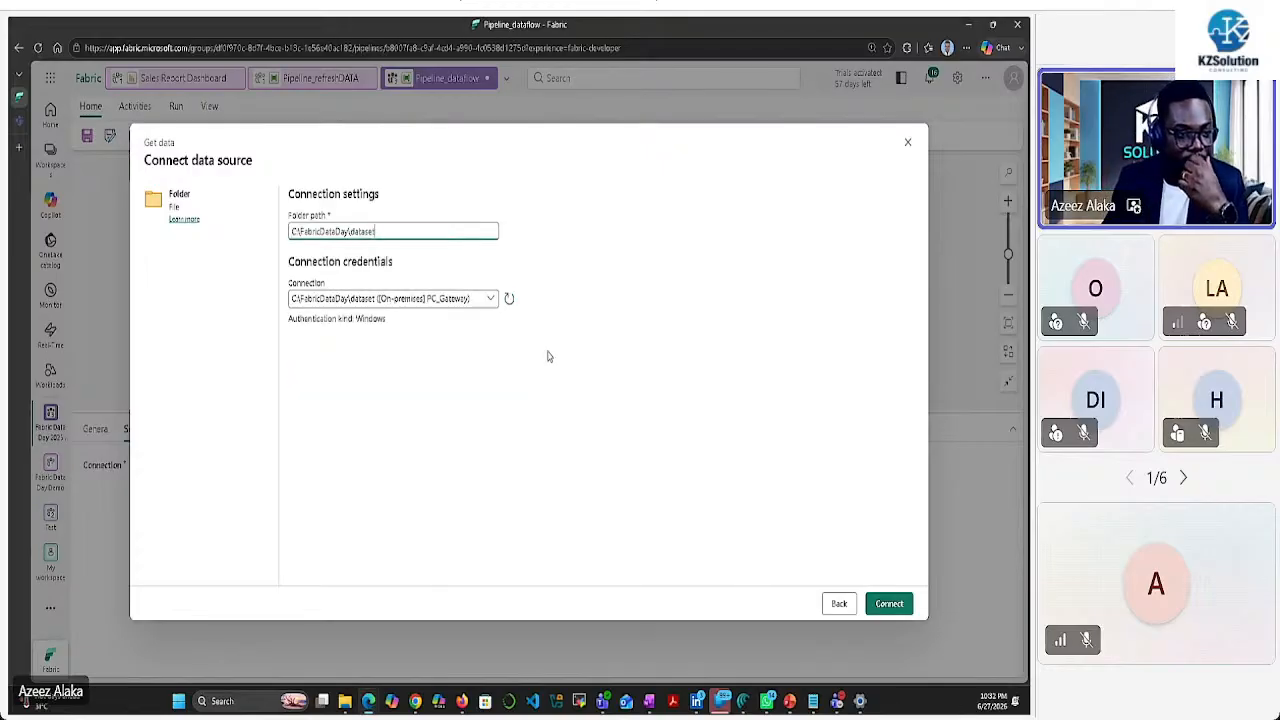
Check the available gateway connections, then close the form and discard the changes
click(491, 300)
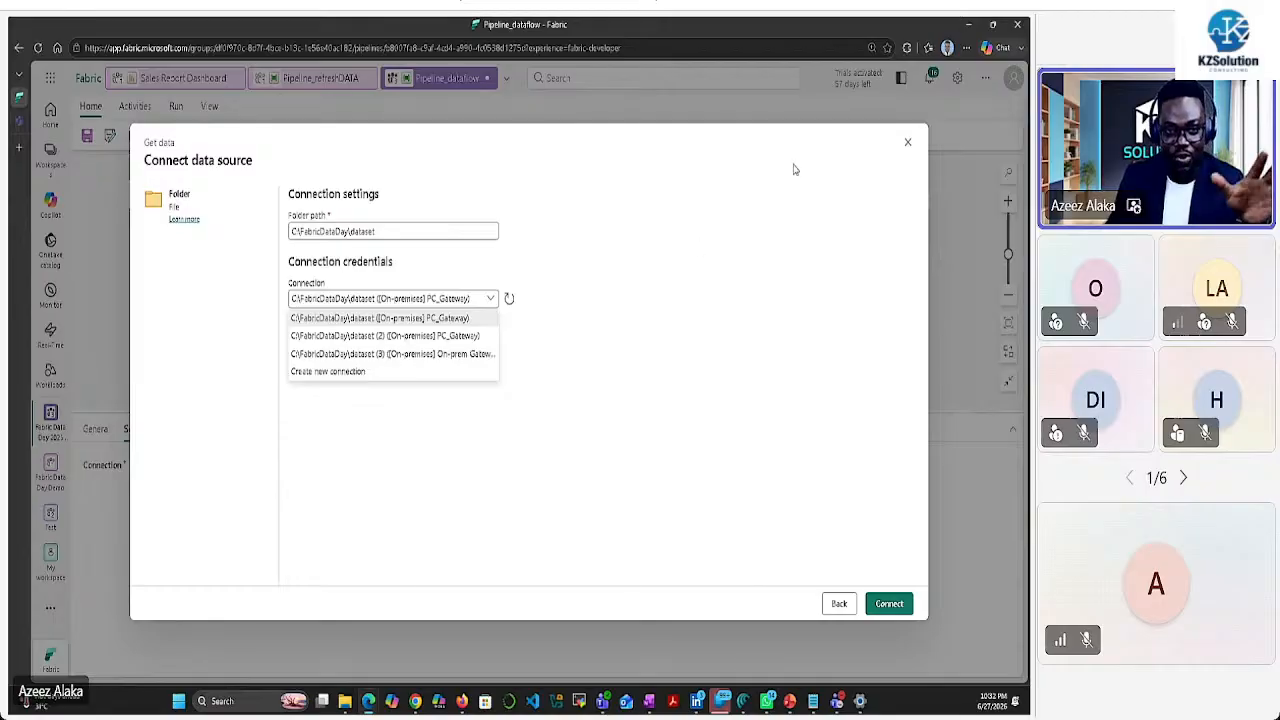
click(908, 147)
click(908, 147)
click(535, 427)
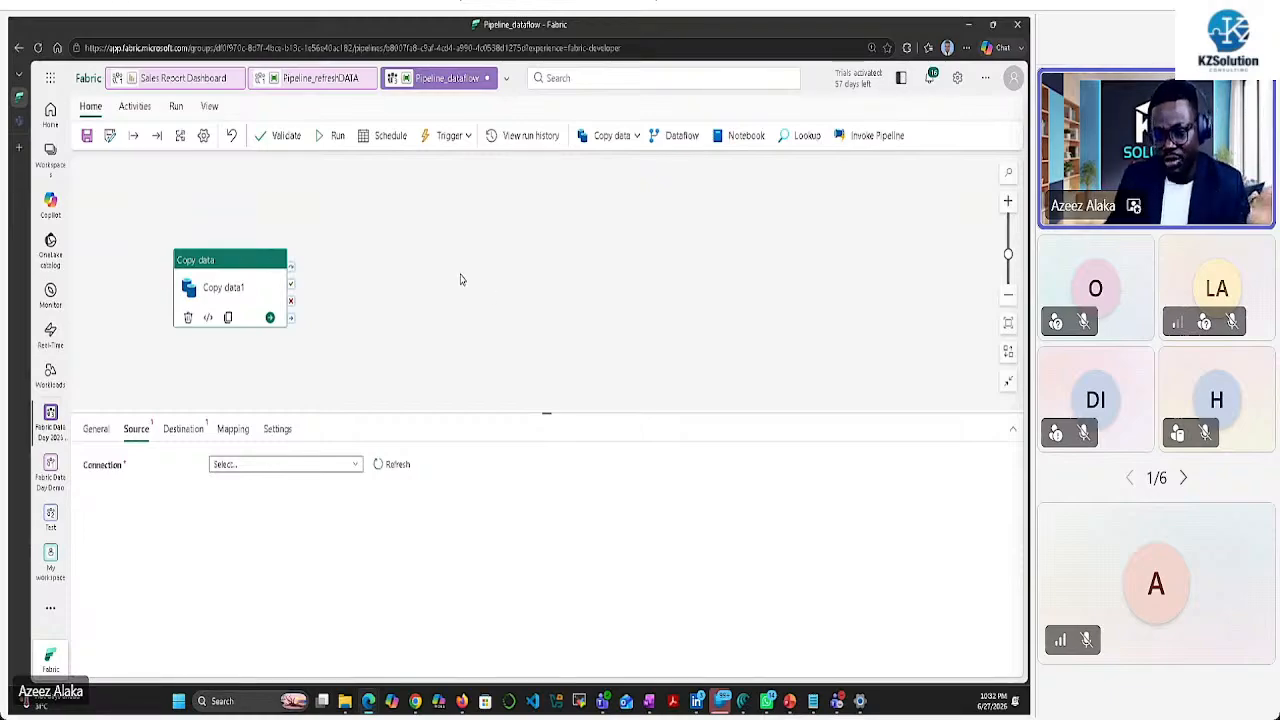
Check the on-premises gateways: On-prem Gateway is online, PC_Gateway is offline
click(957, 80)
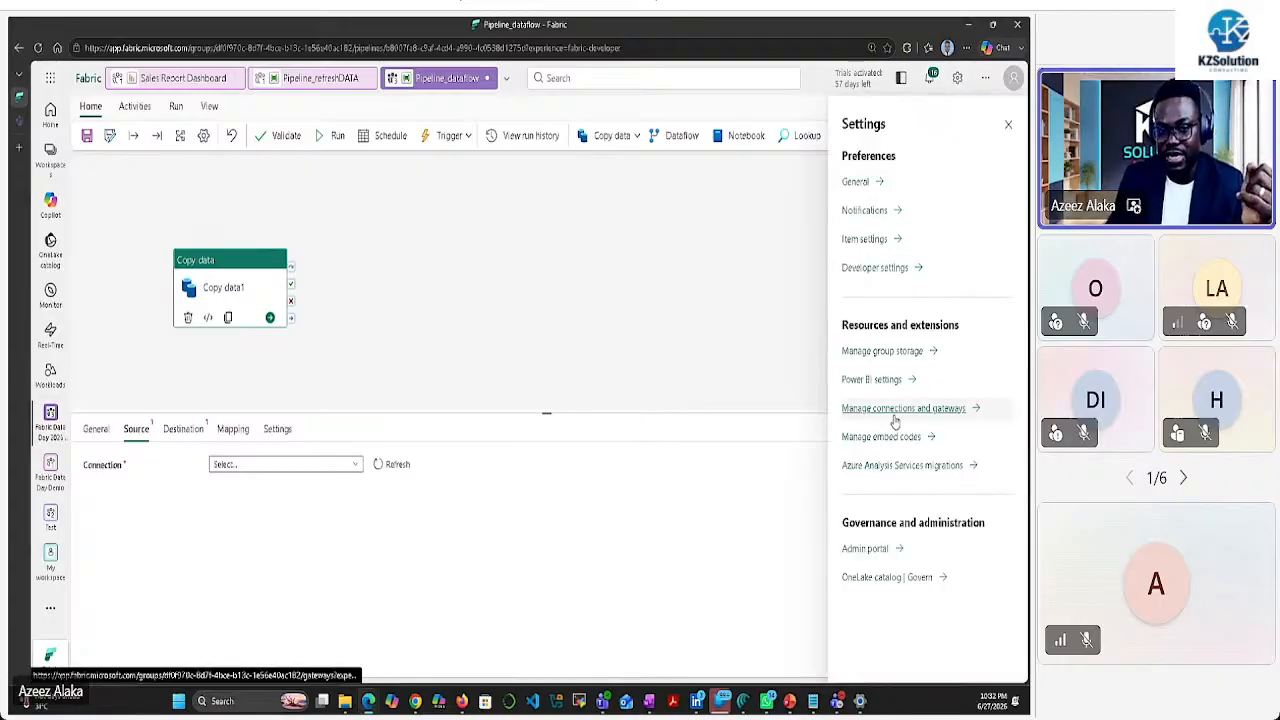
click(928, 410)
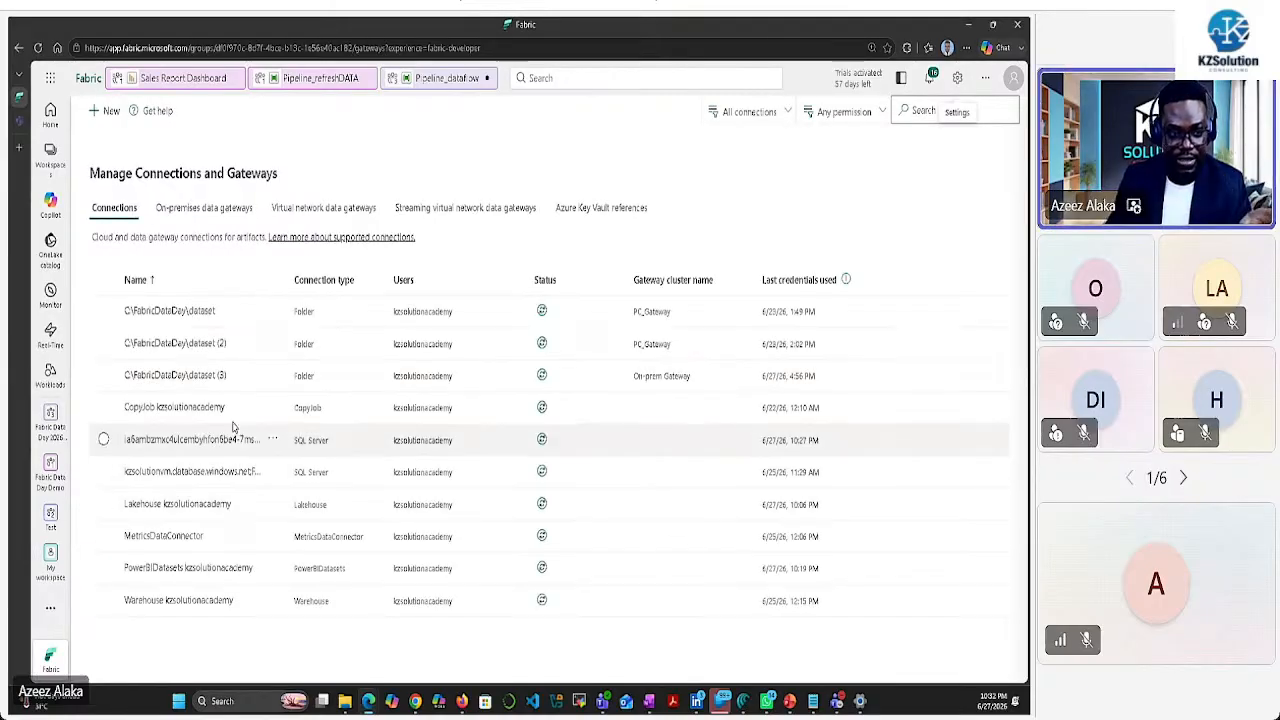
click(203, 207)
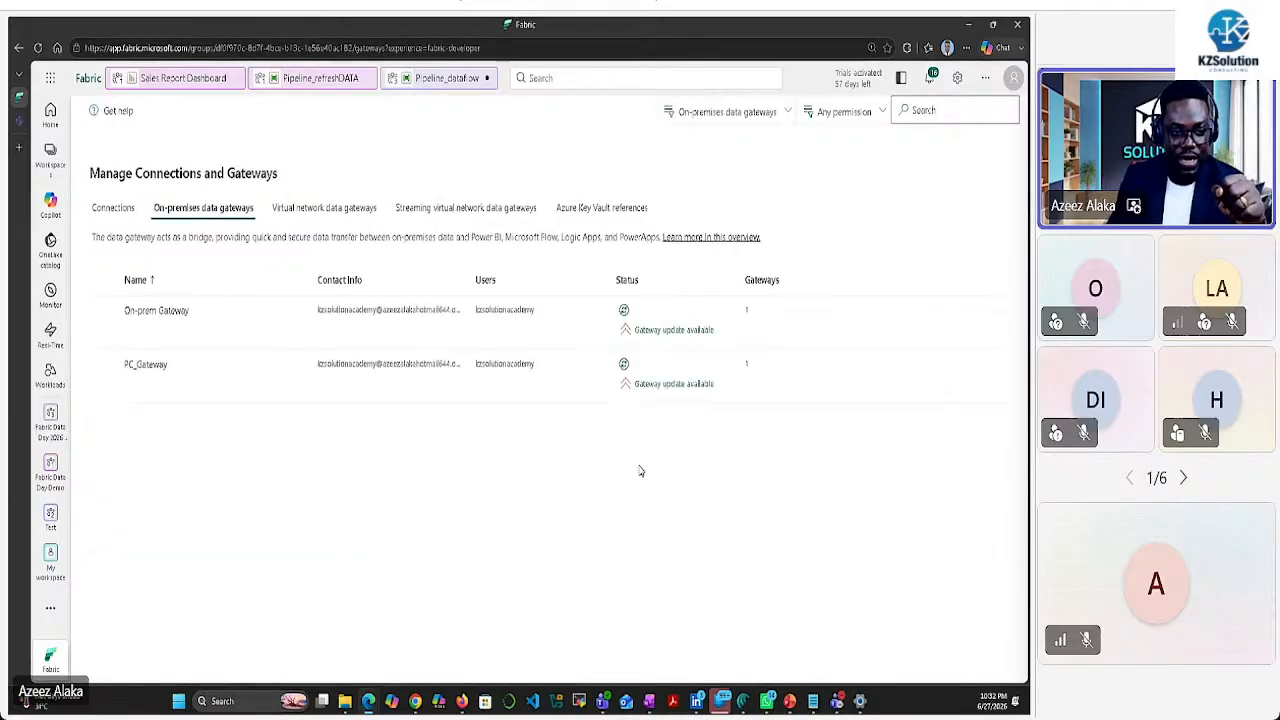
click(623, 310)
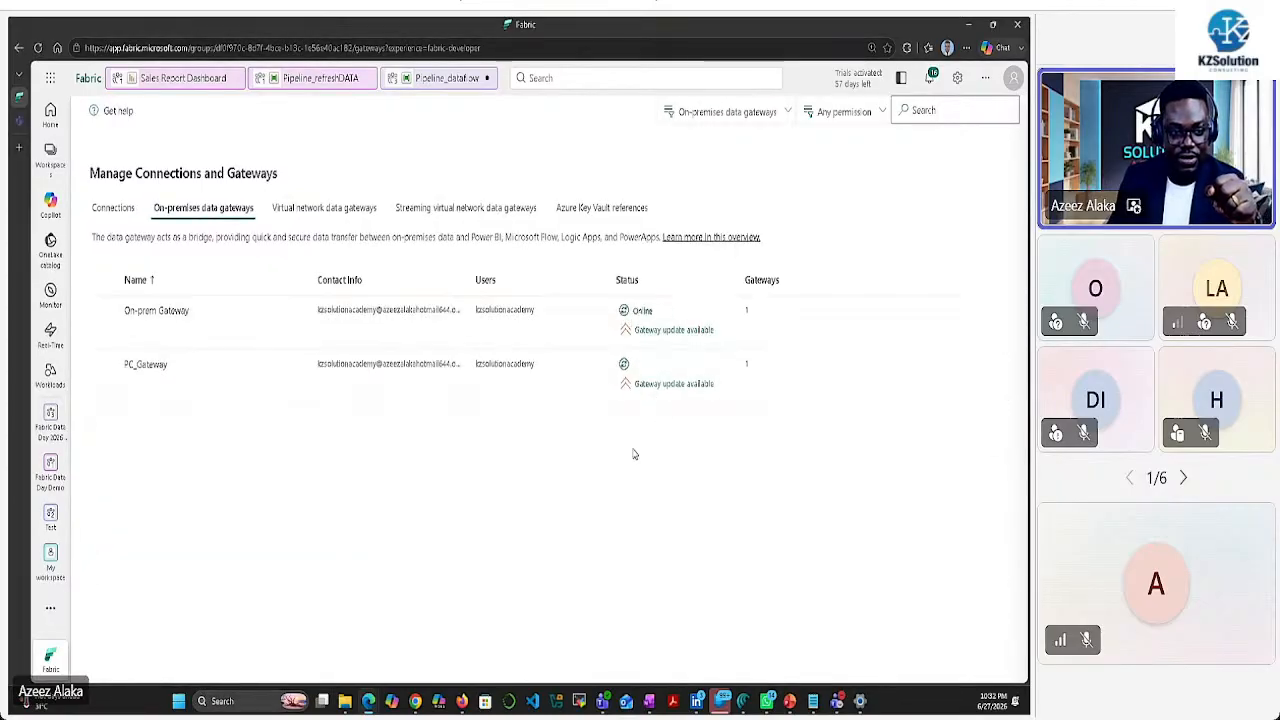
click(623, 364)
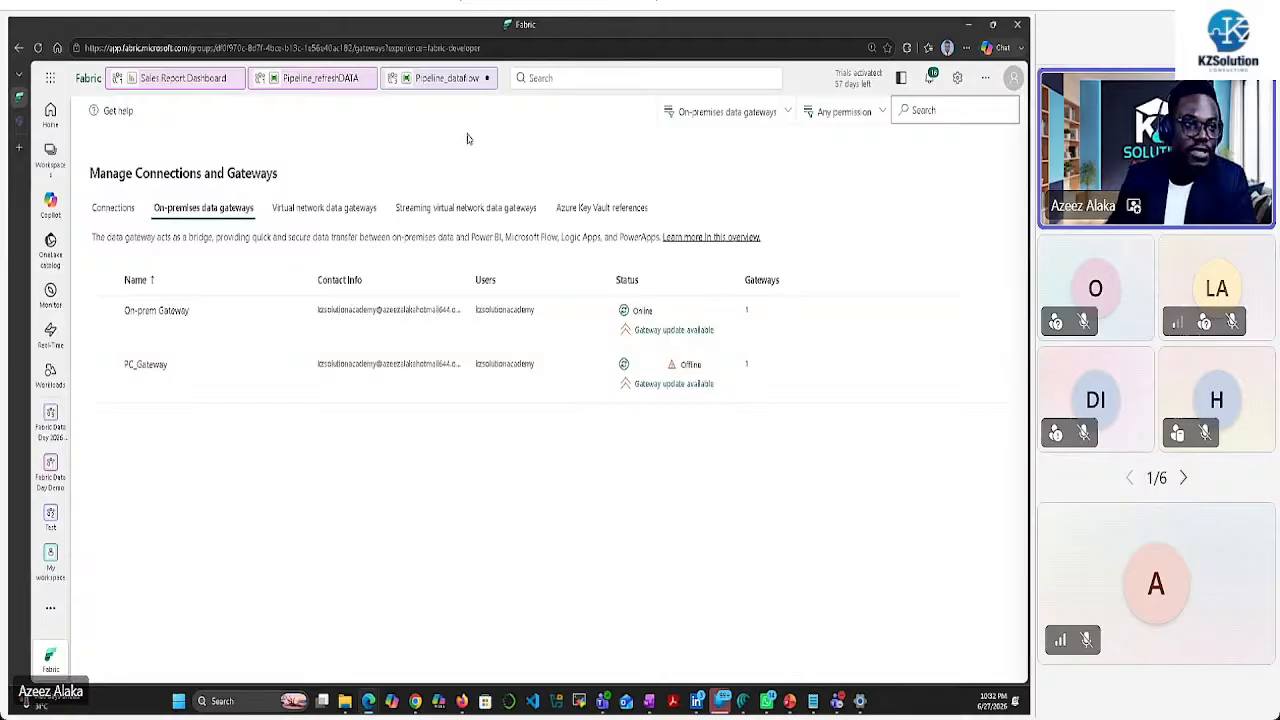
Back in Pipeline_dataflow, pick Folder as the source via Browse all and paste the dataset path
click(440, 78)
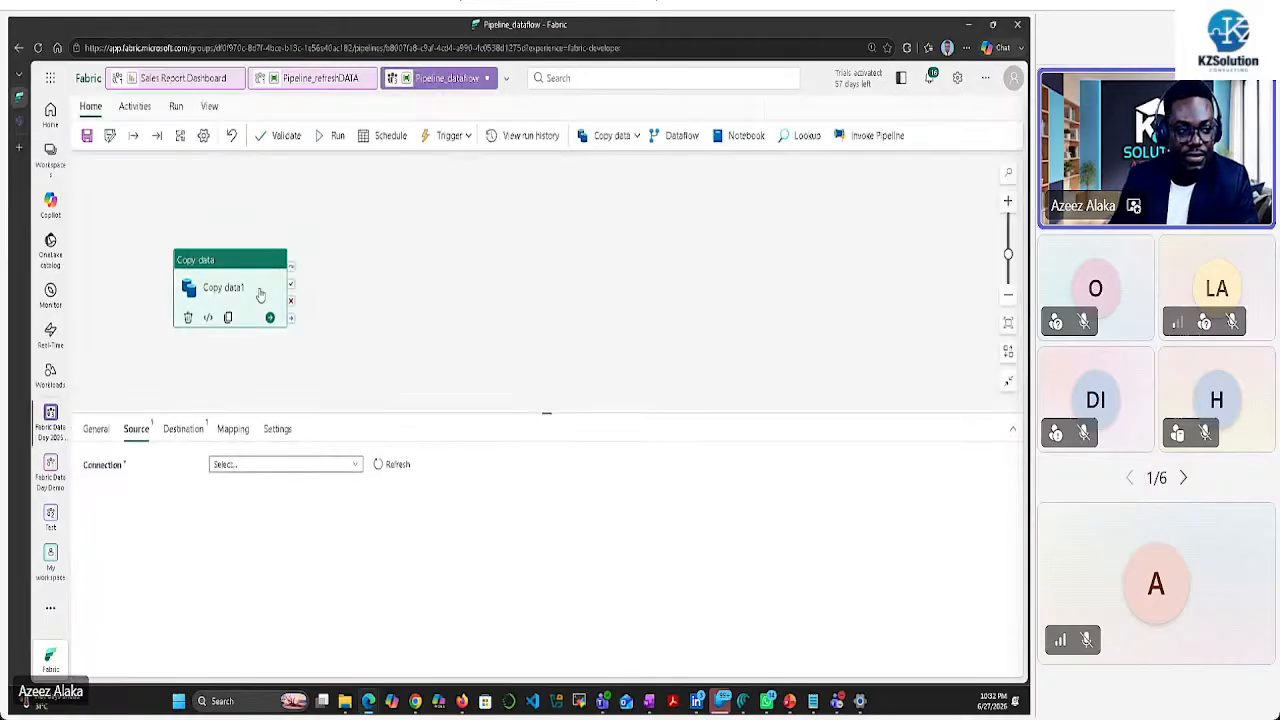
click(356, 465)
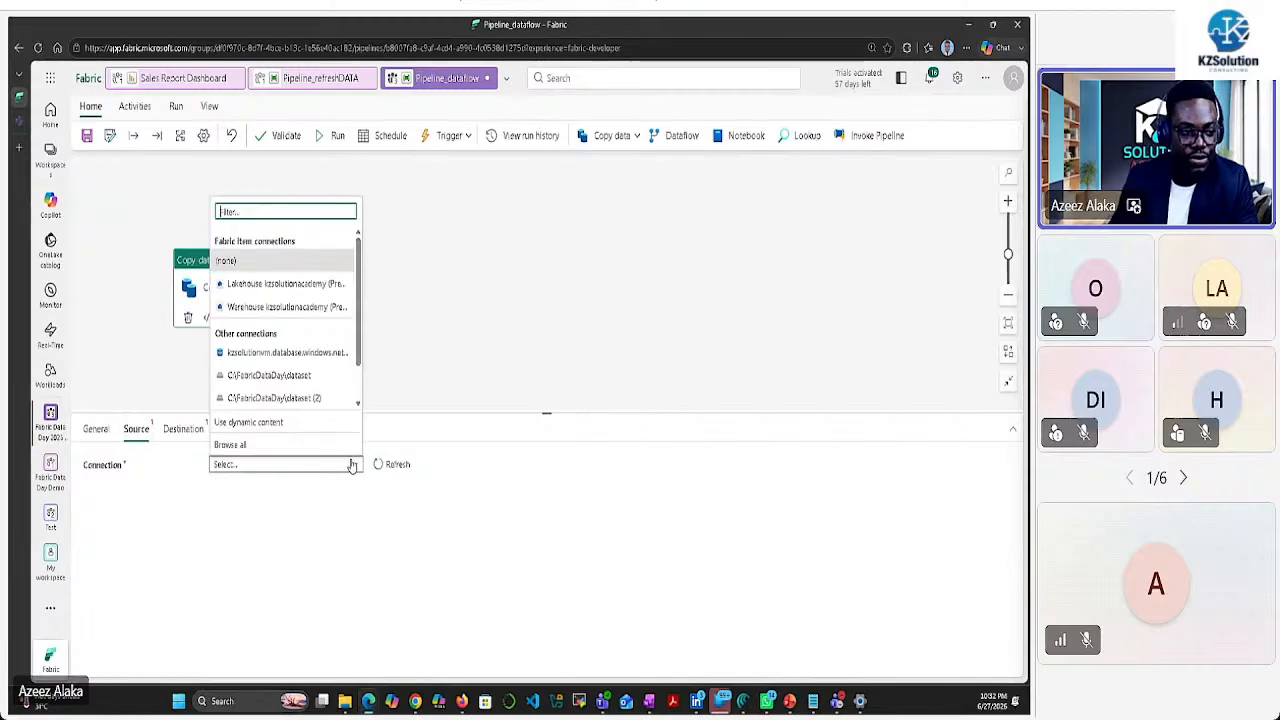
click(248, 445)
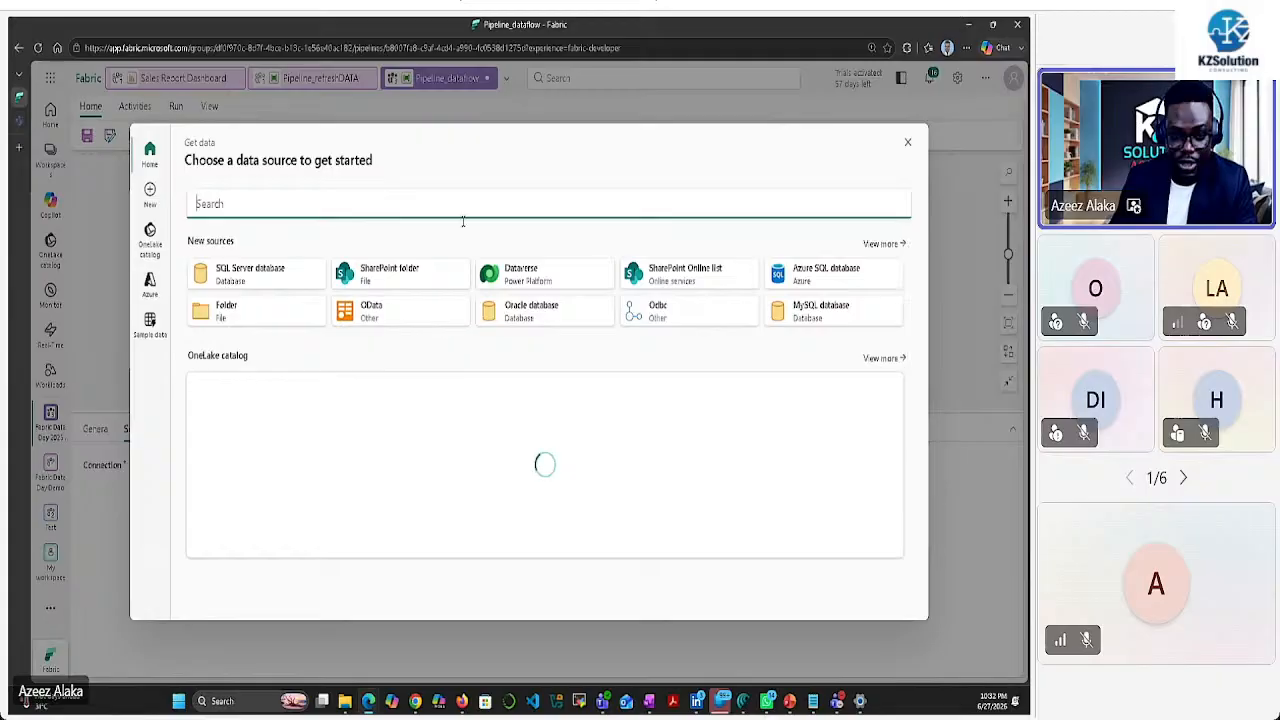
click(255, 315)
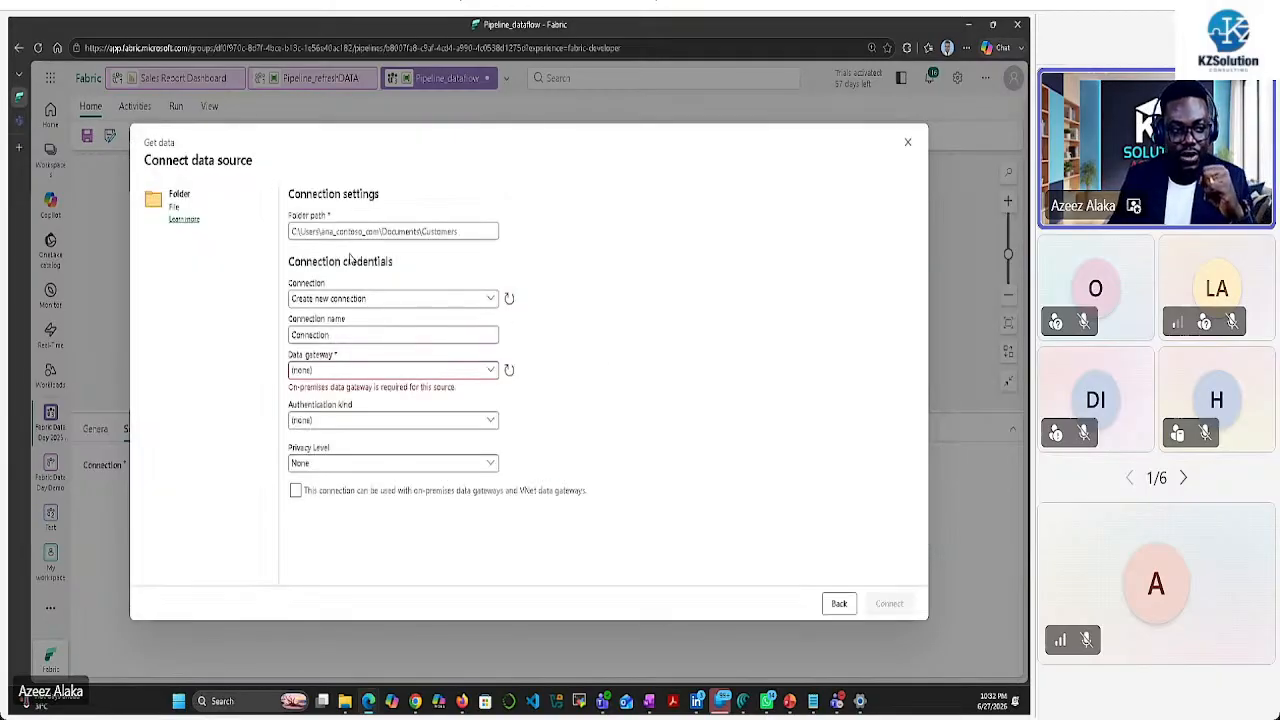
click(368, 231)
key(ctrl+v)
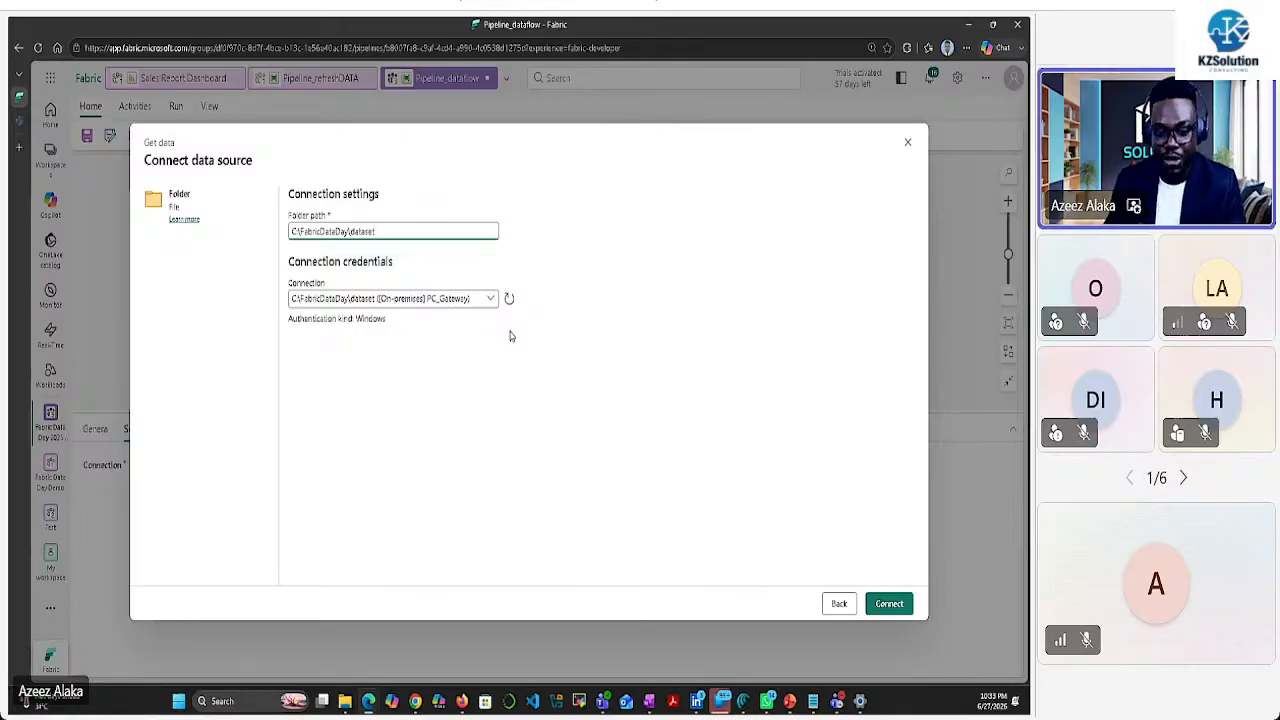
Close the Folder connection form without connecting and discard the unsaved changes
click(907, 144)
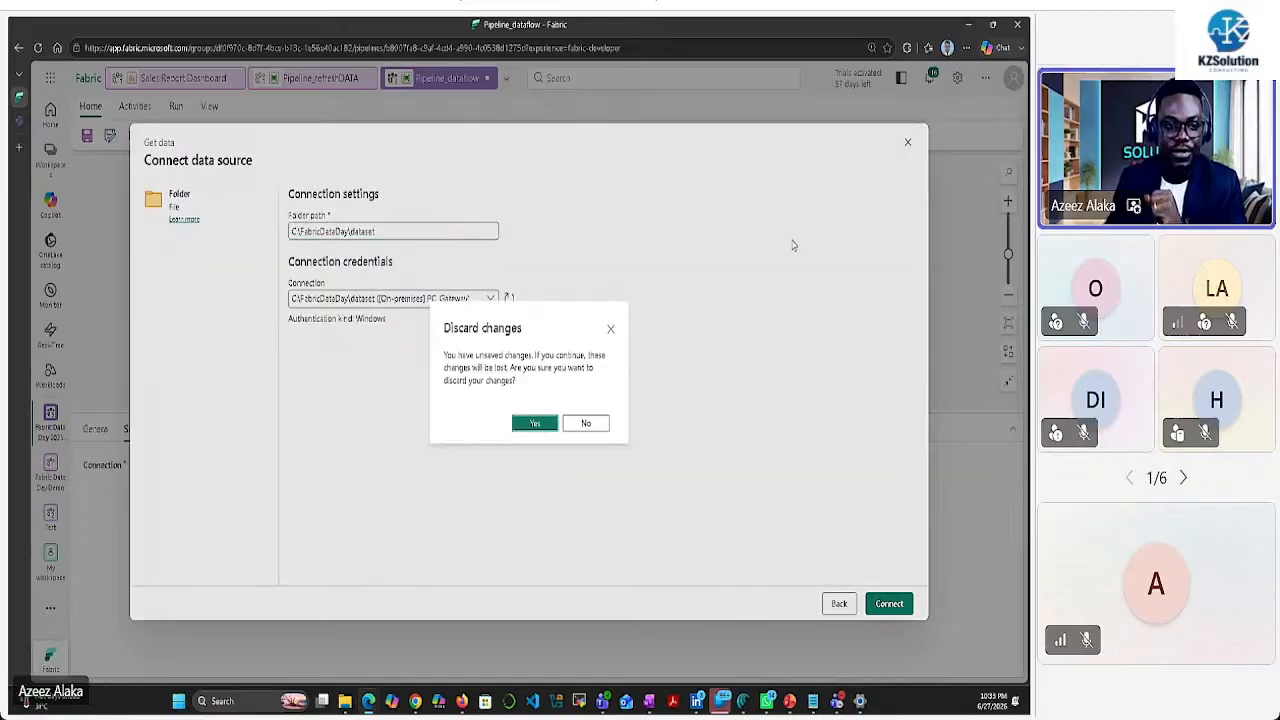
click(600, 425)
click(831, 604)
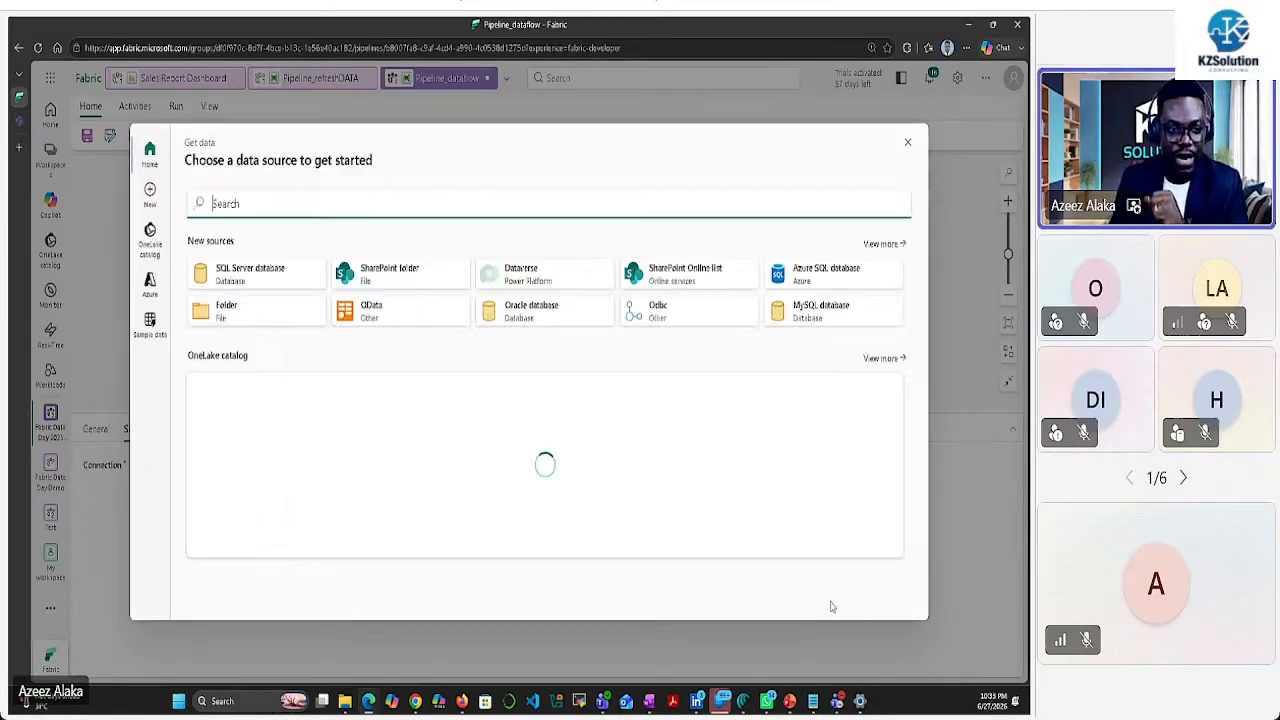
click(909, 142)
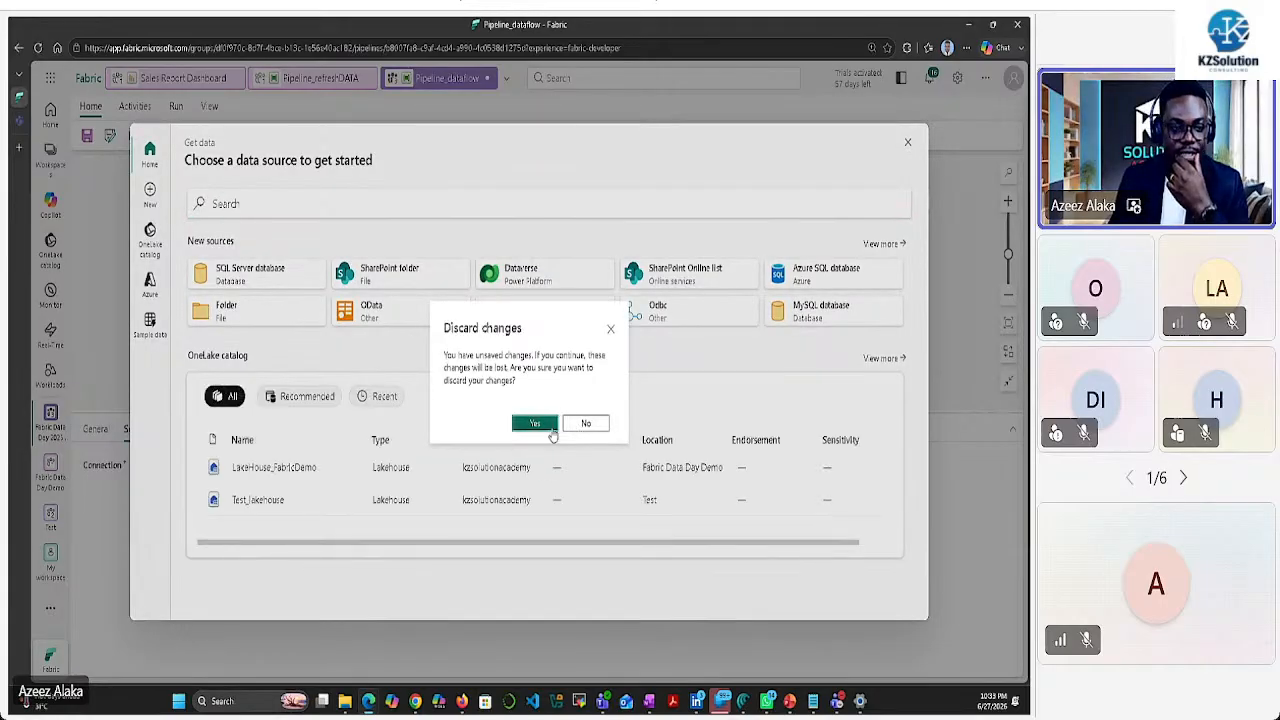
click(545, 430)
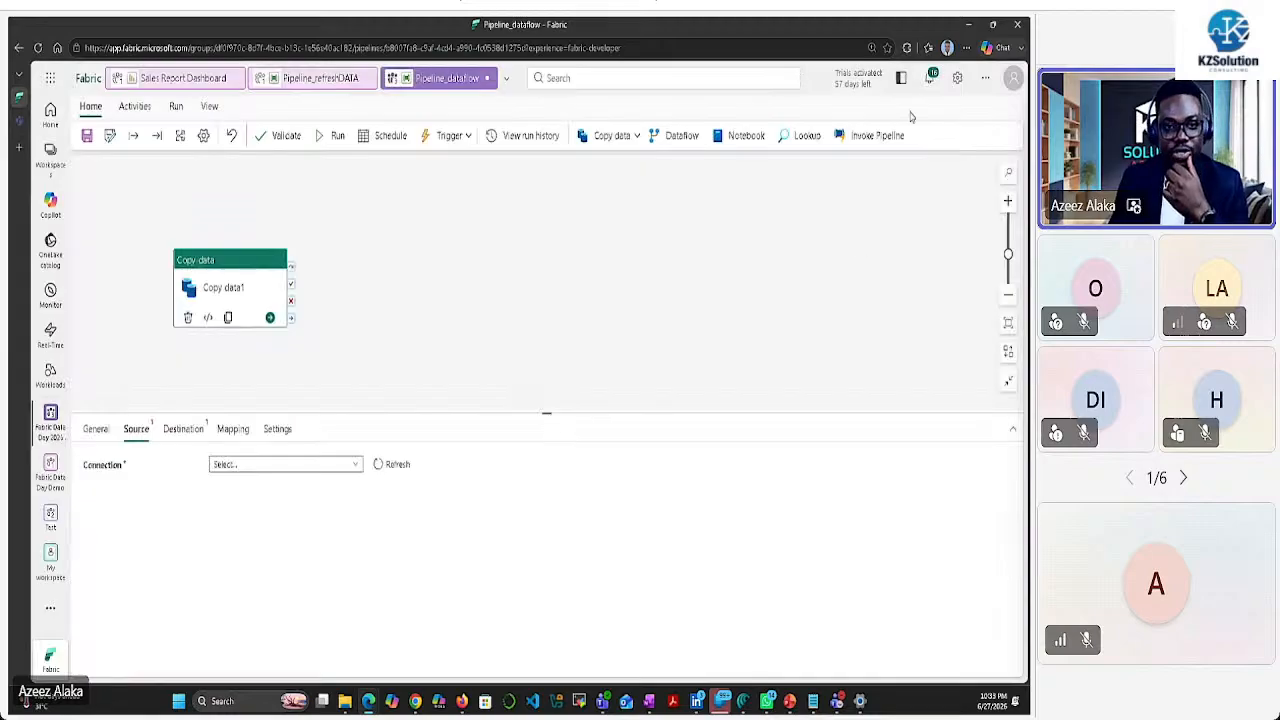
click(958, 79)
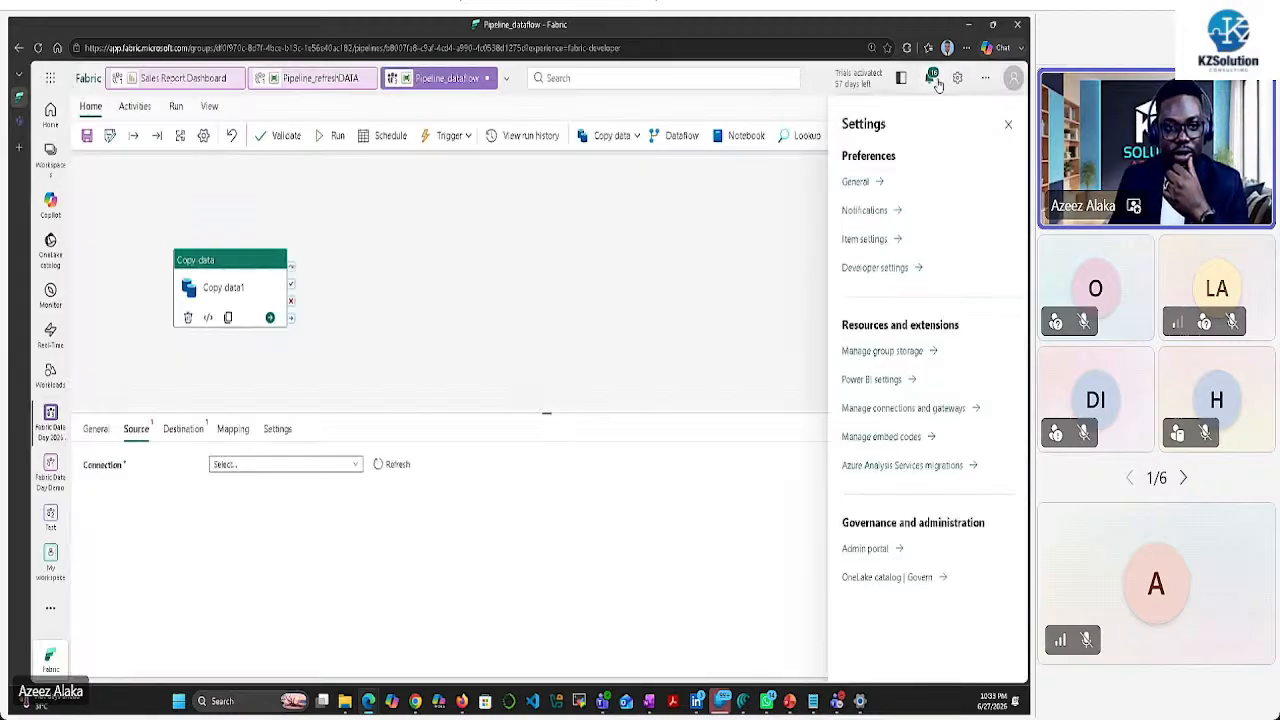
click(984, 80)
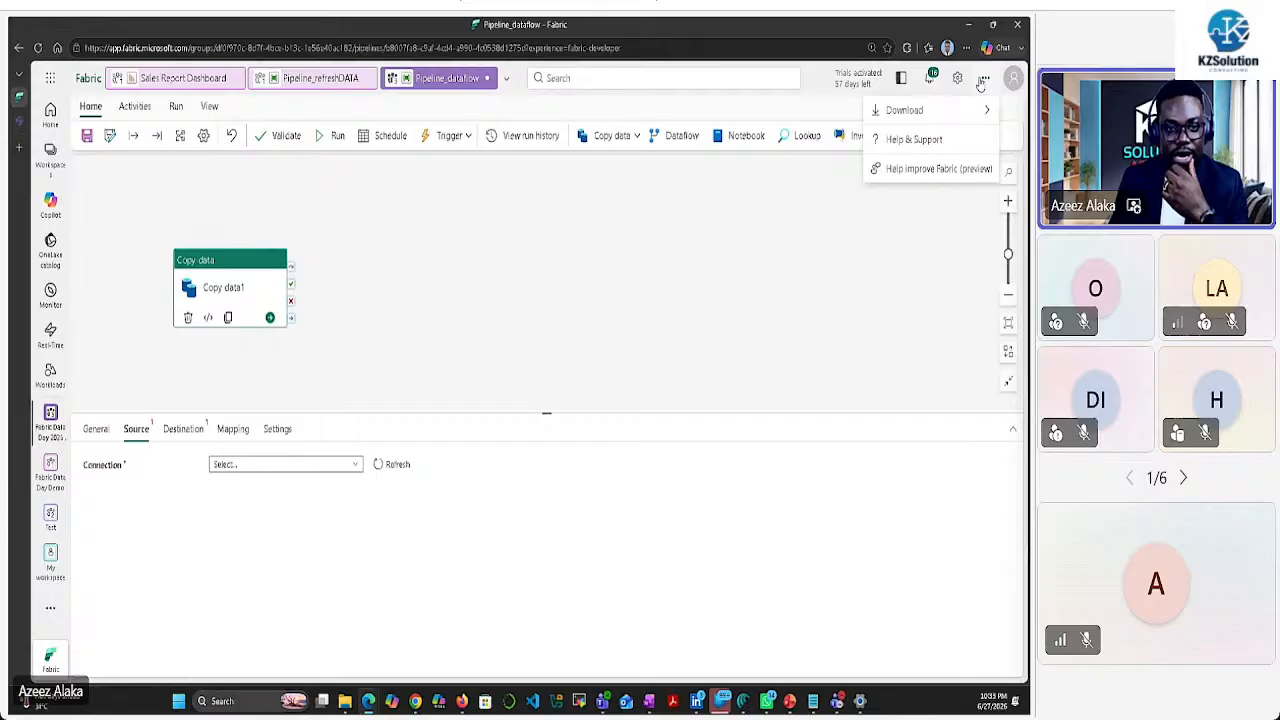
mouse_move(983, 112)
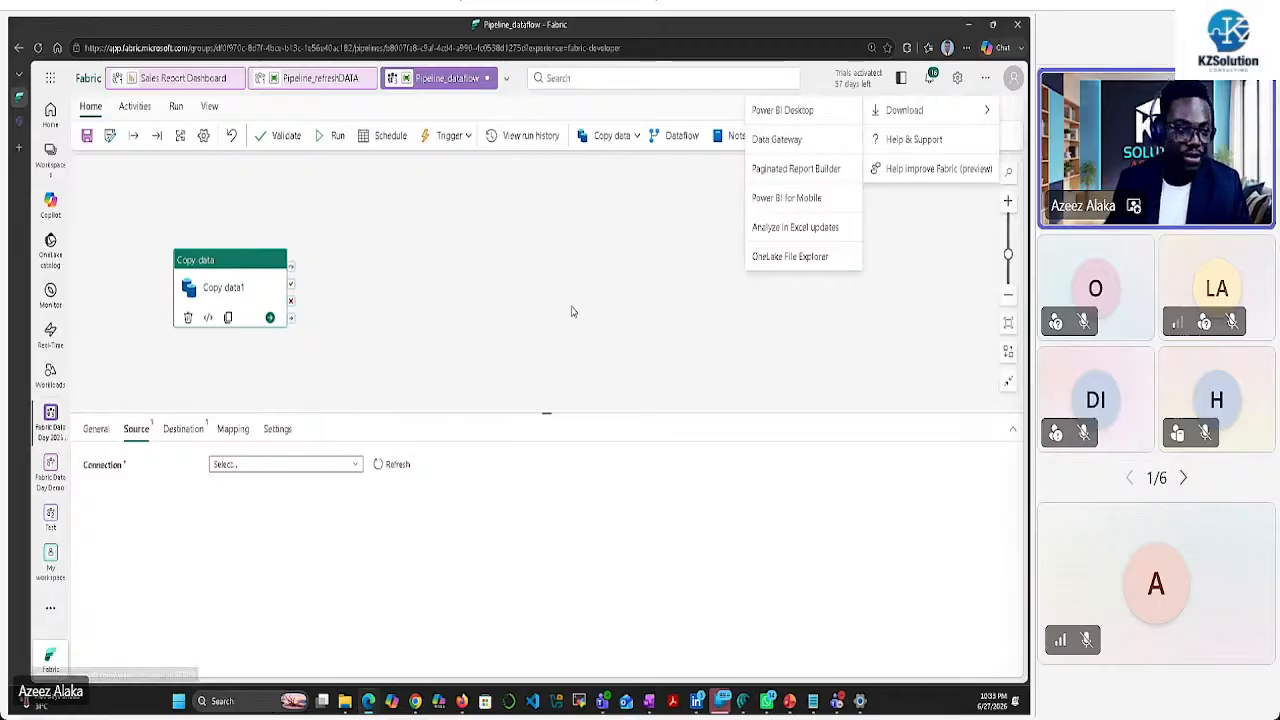
click(335, 252)
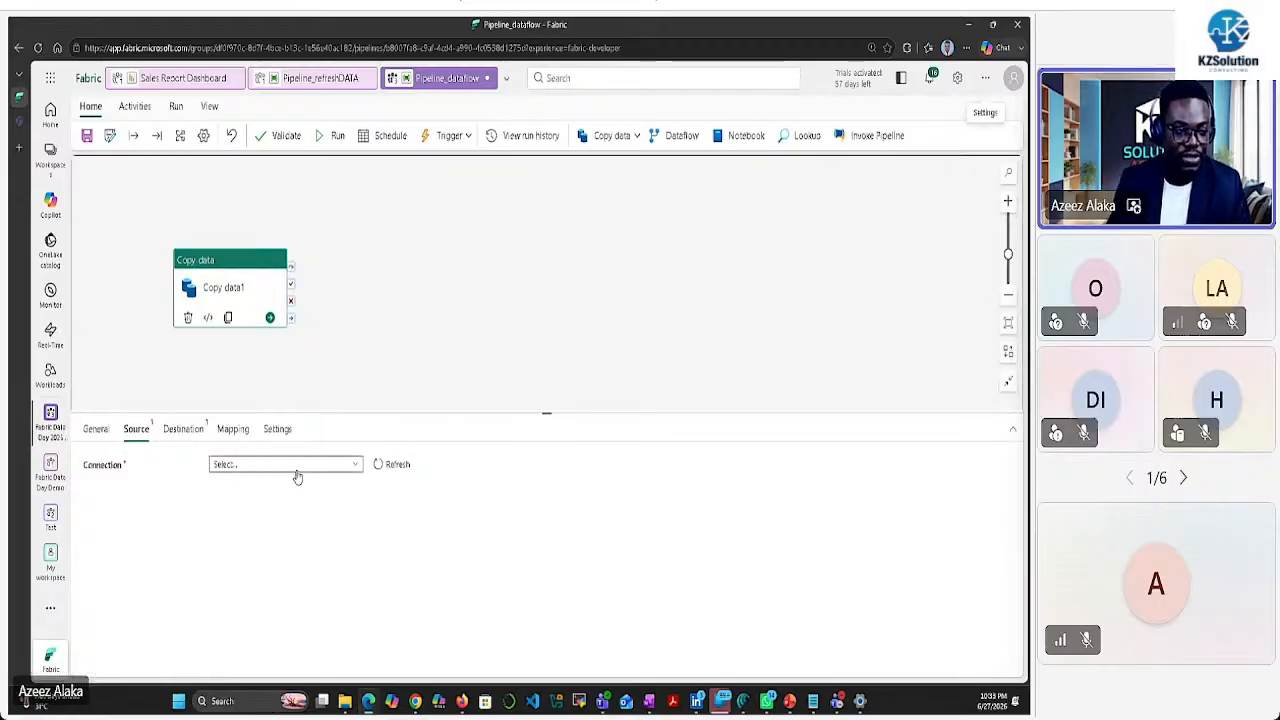
Connect the source to folder C:\FabricDataDay\dataset using the existing gateway connection (3)
click(351, 464)
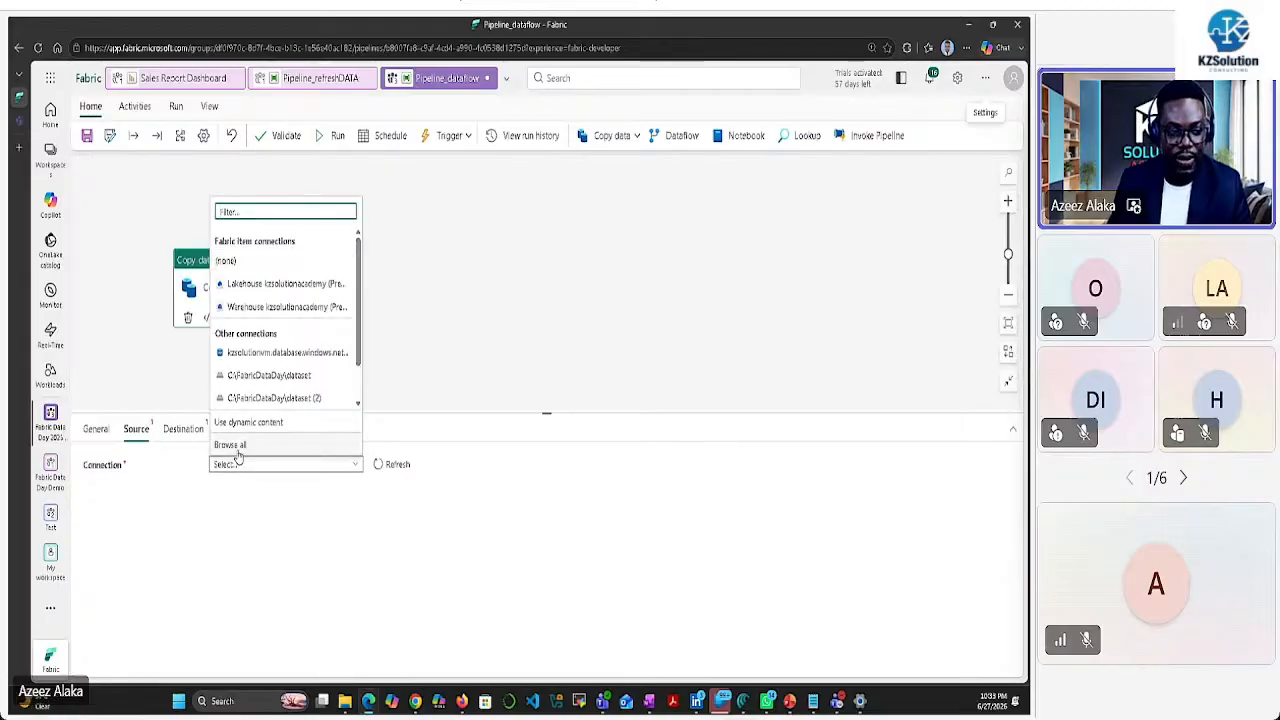
click(234, 446)
click(269, 316)
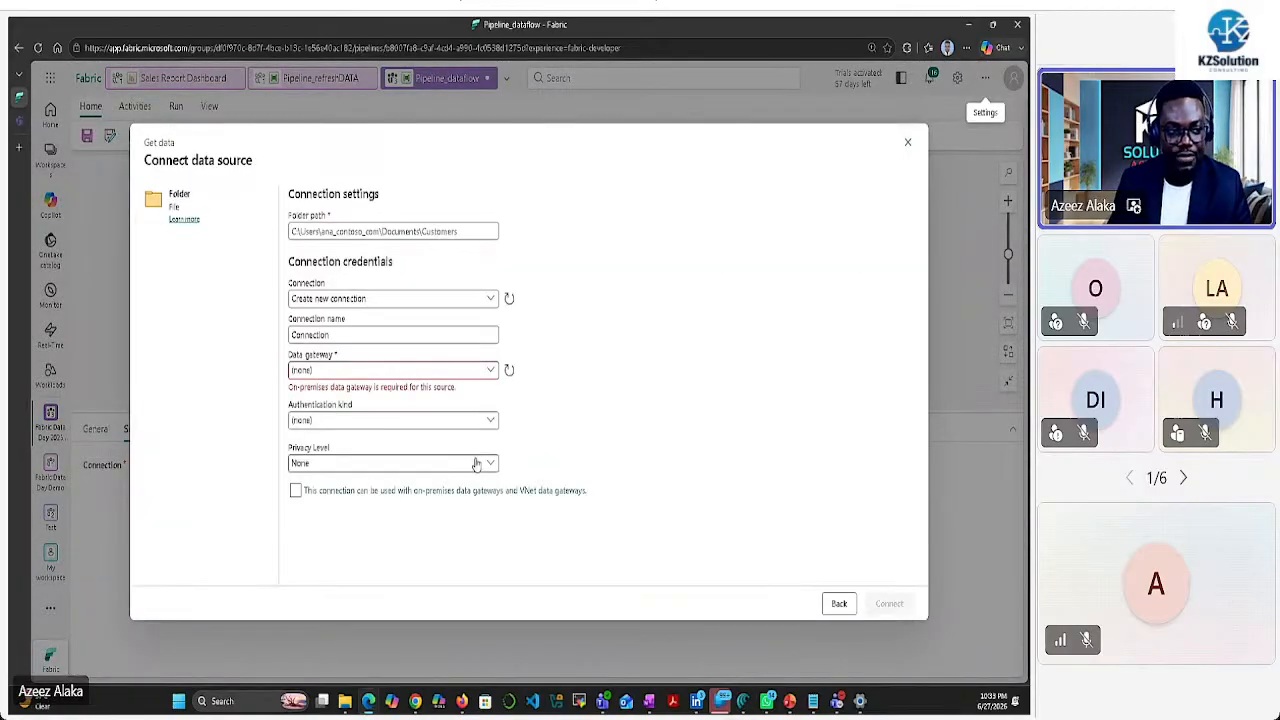
text(C:\FabricDataDay\dataset)
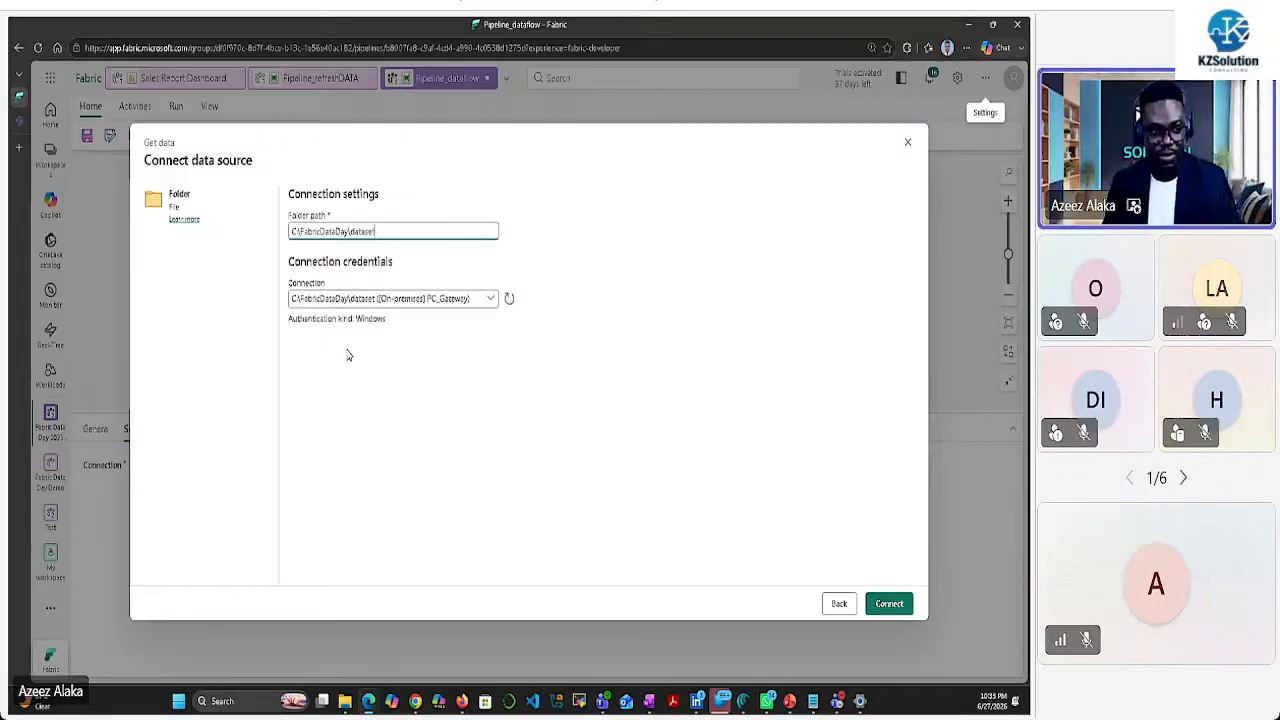
click(885, 606)
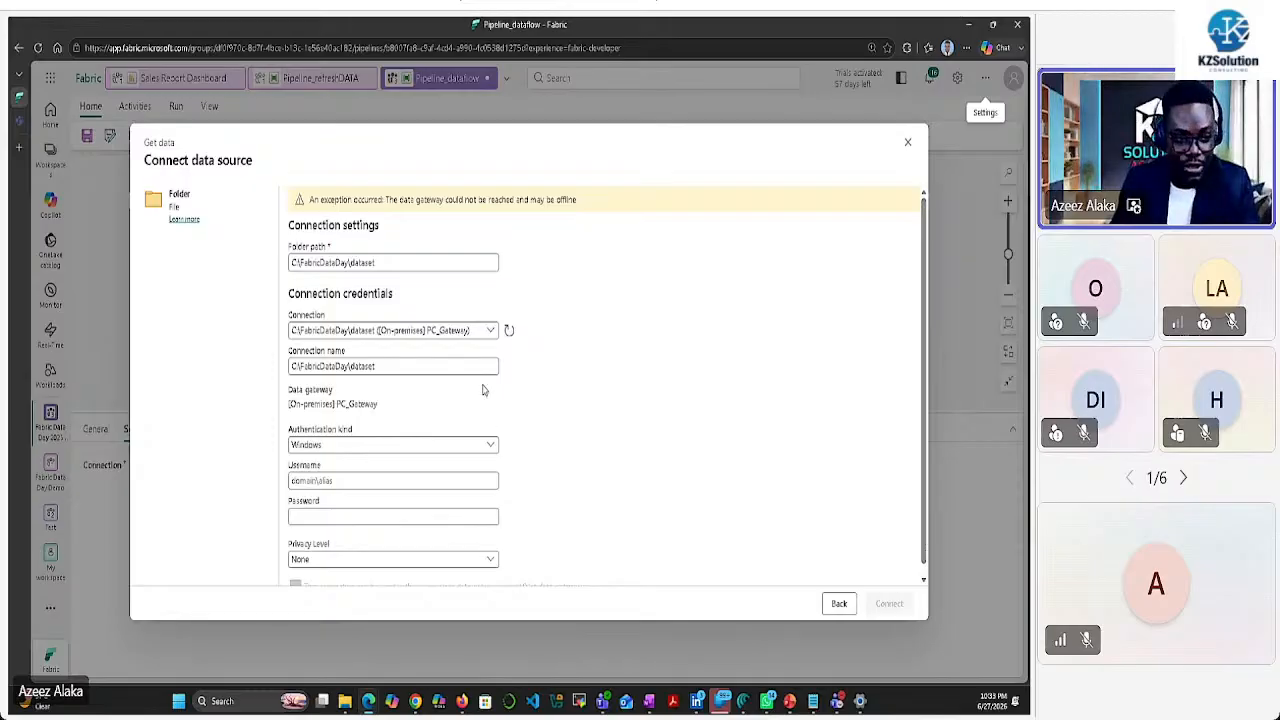
click(491, 331)
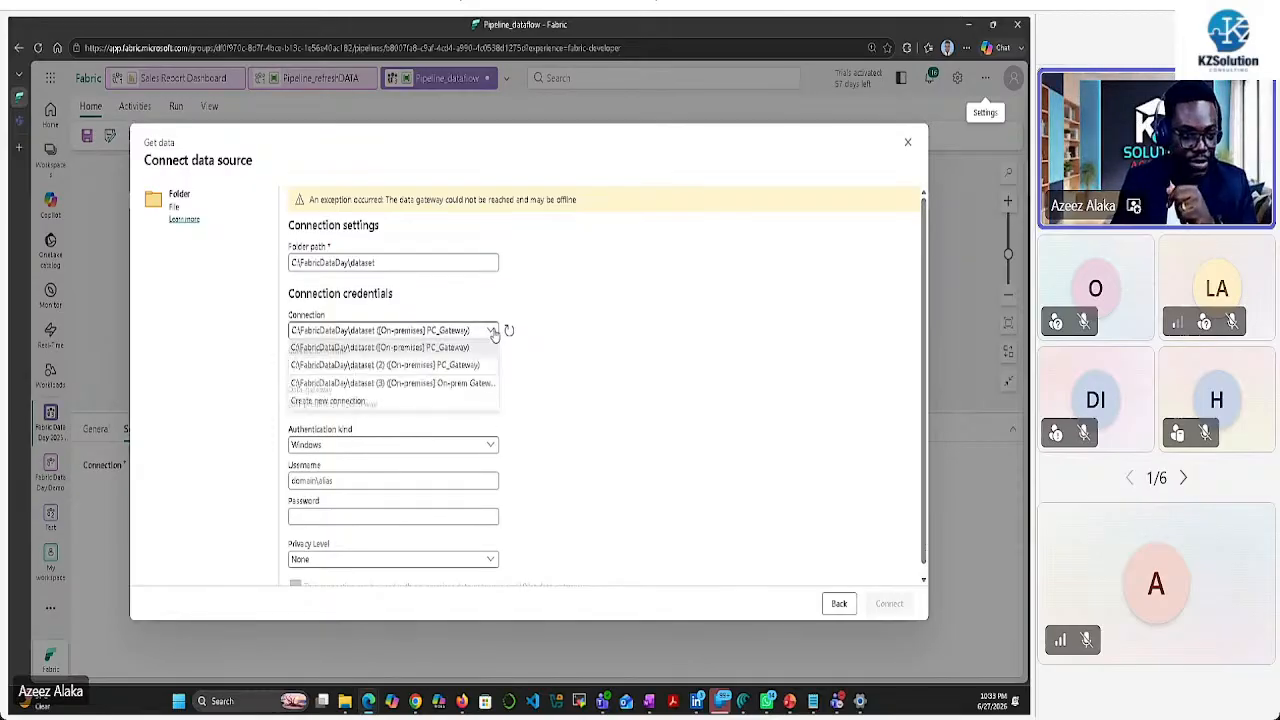
click(441, 386)
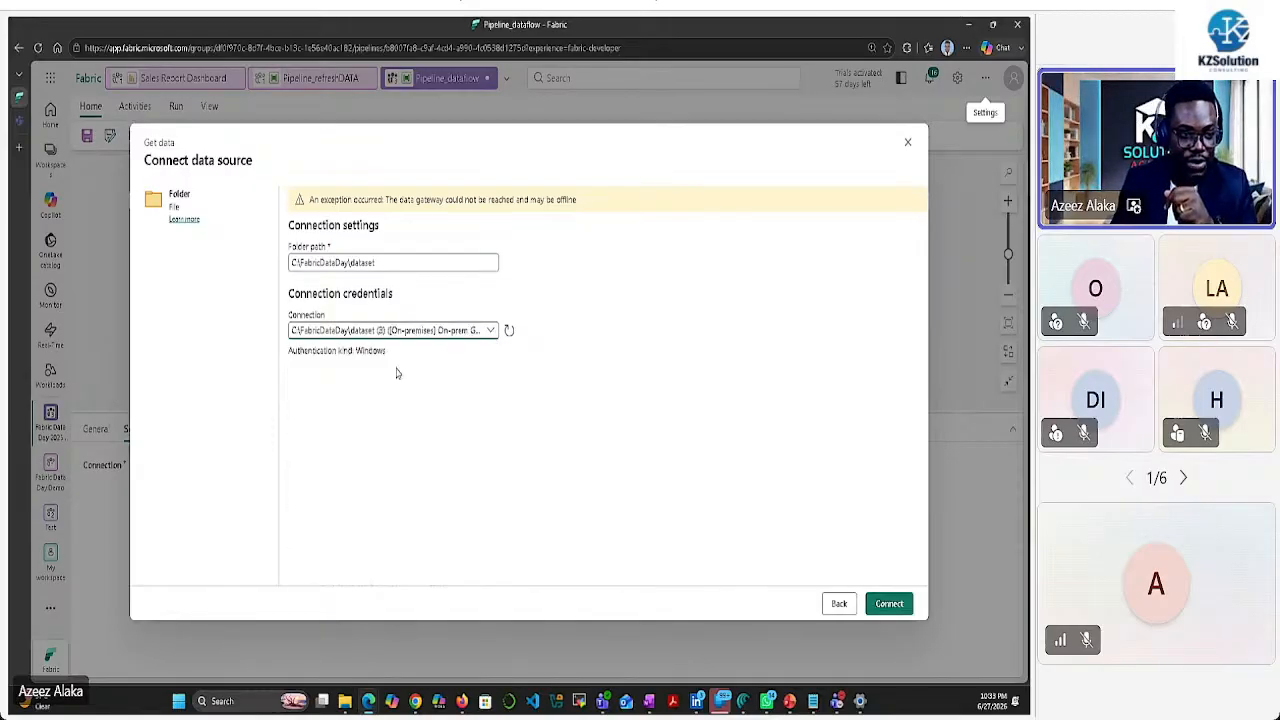
click(868, 601)
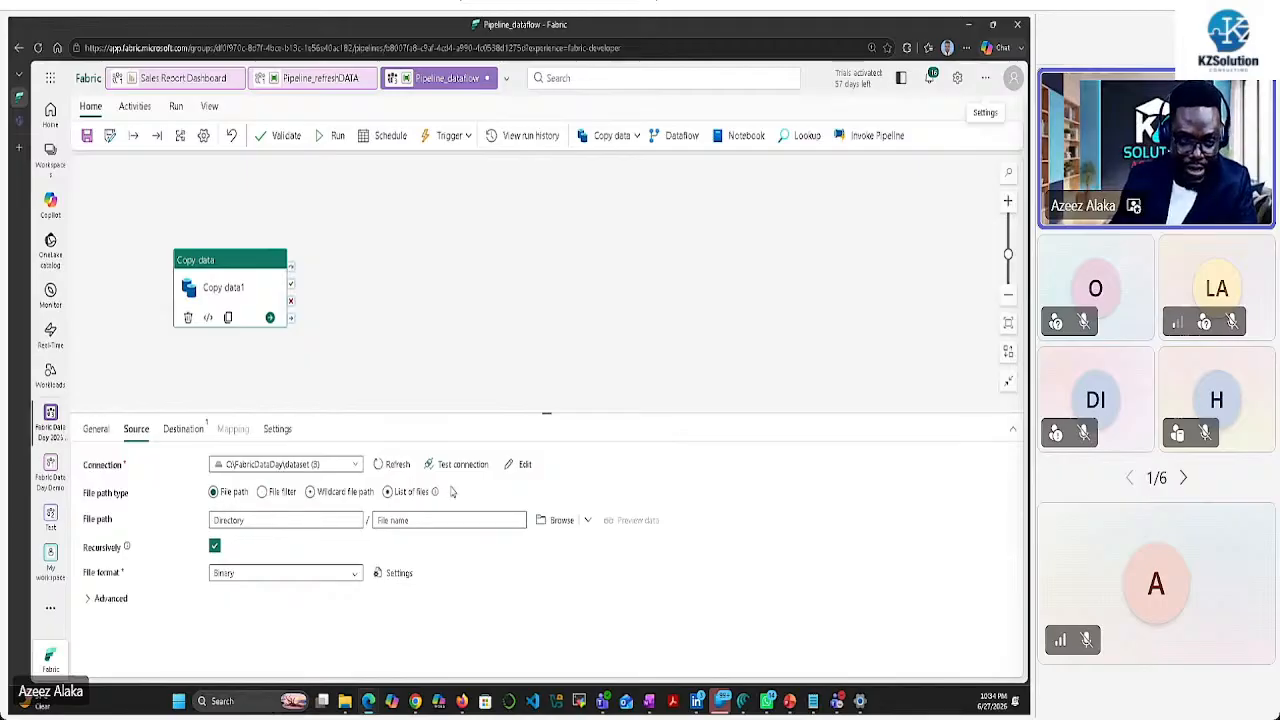
Try browsing the source file path, dismiss the failed browser, and test the connection, which fails
click(242, 518)
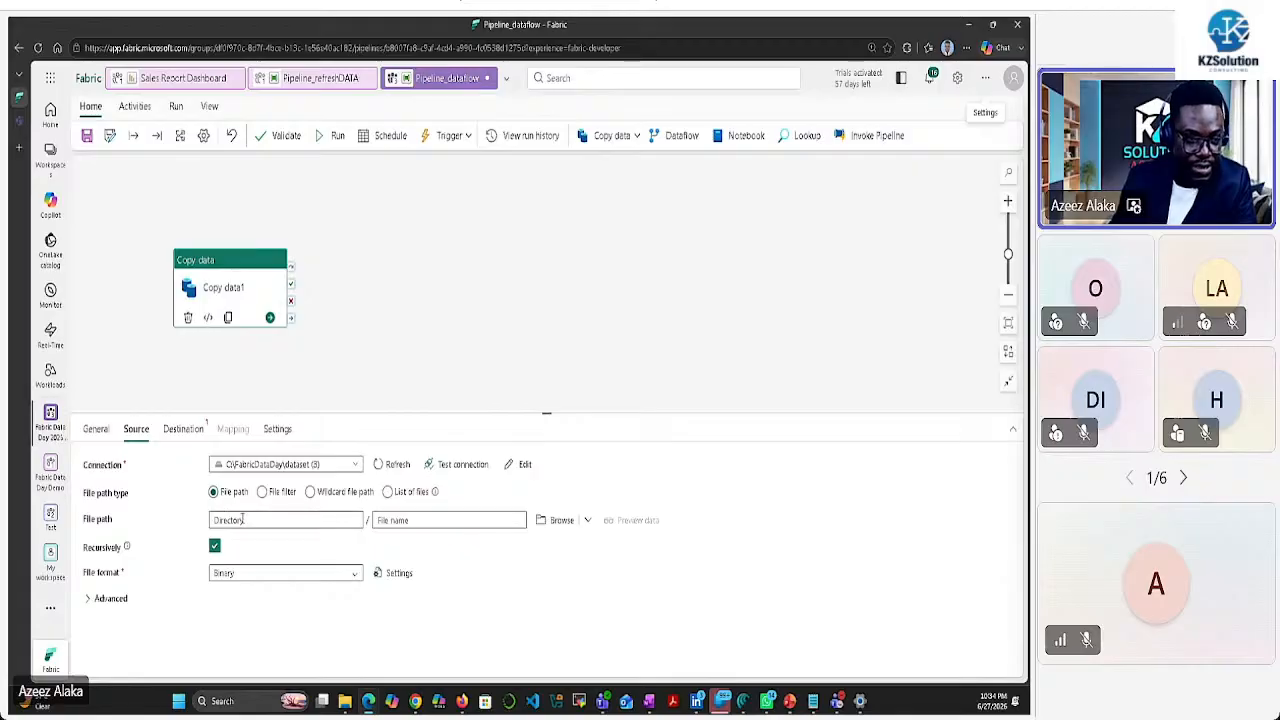
click(560, 525)
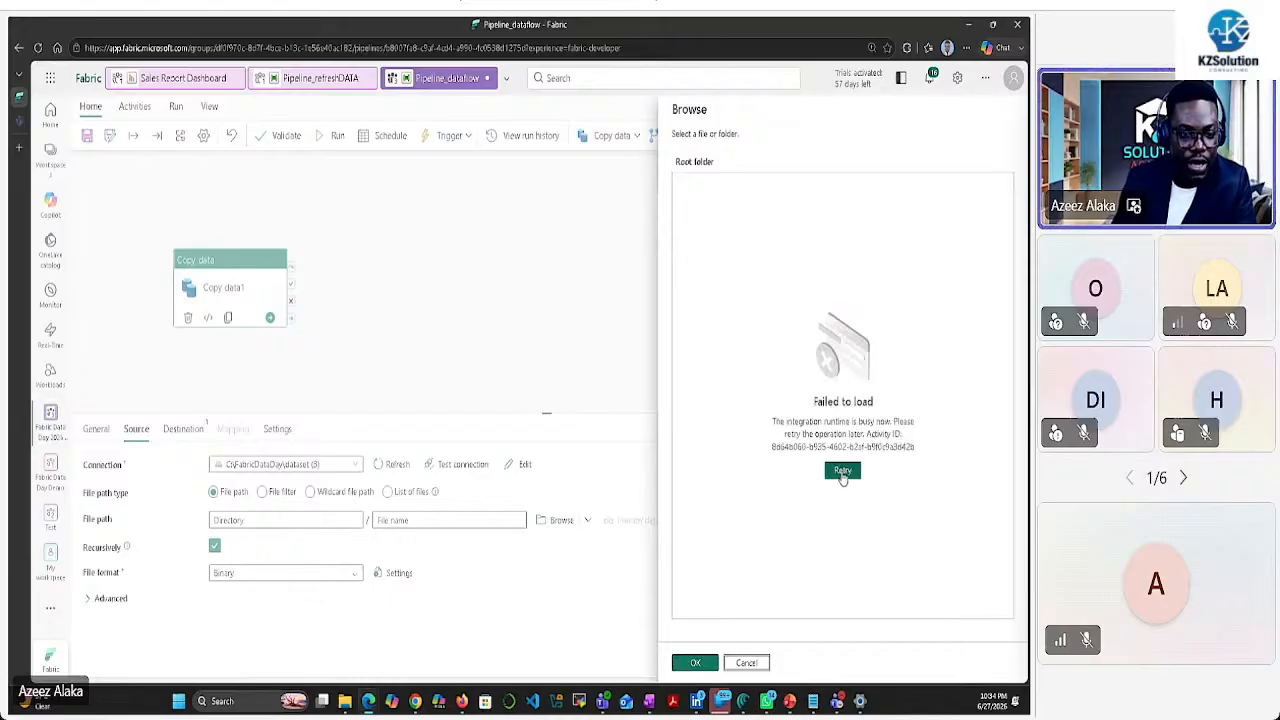
click(747, 663)
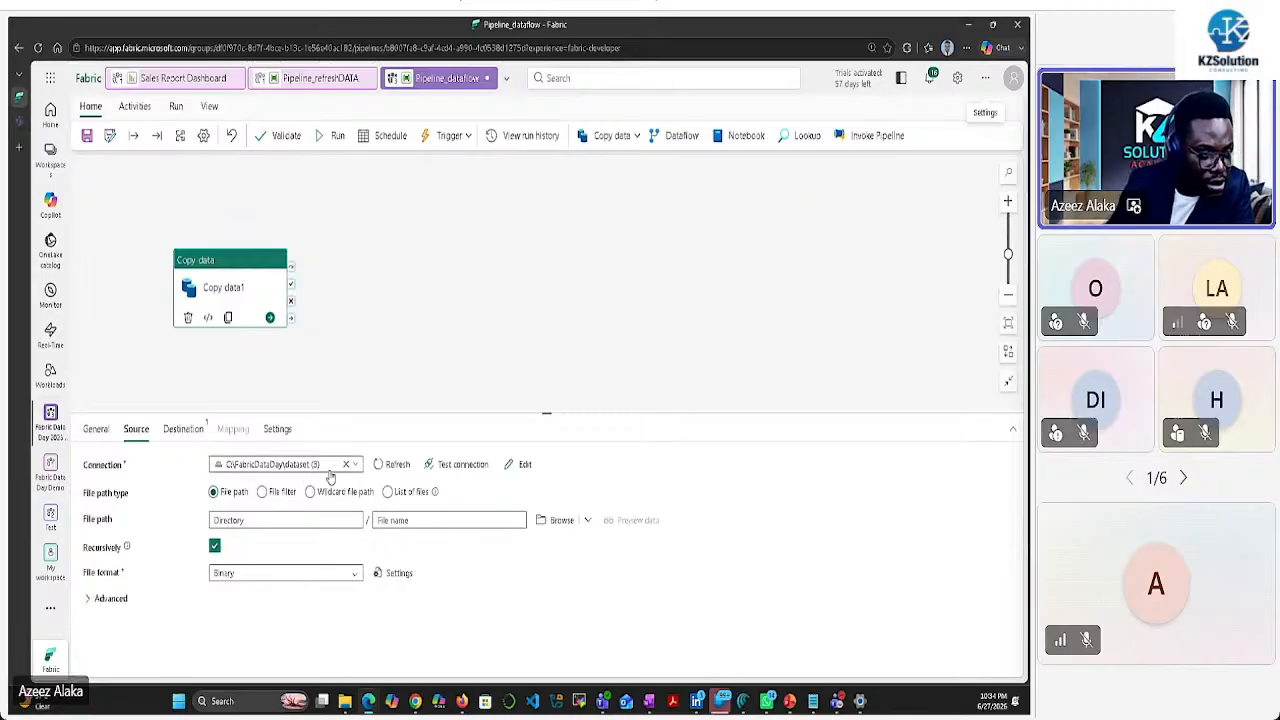
click(457, 466)
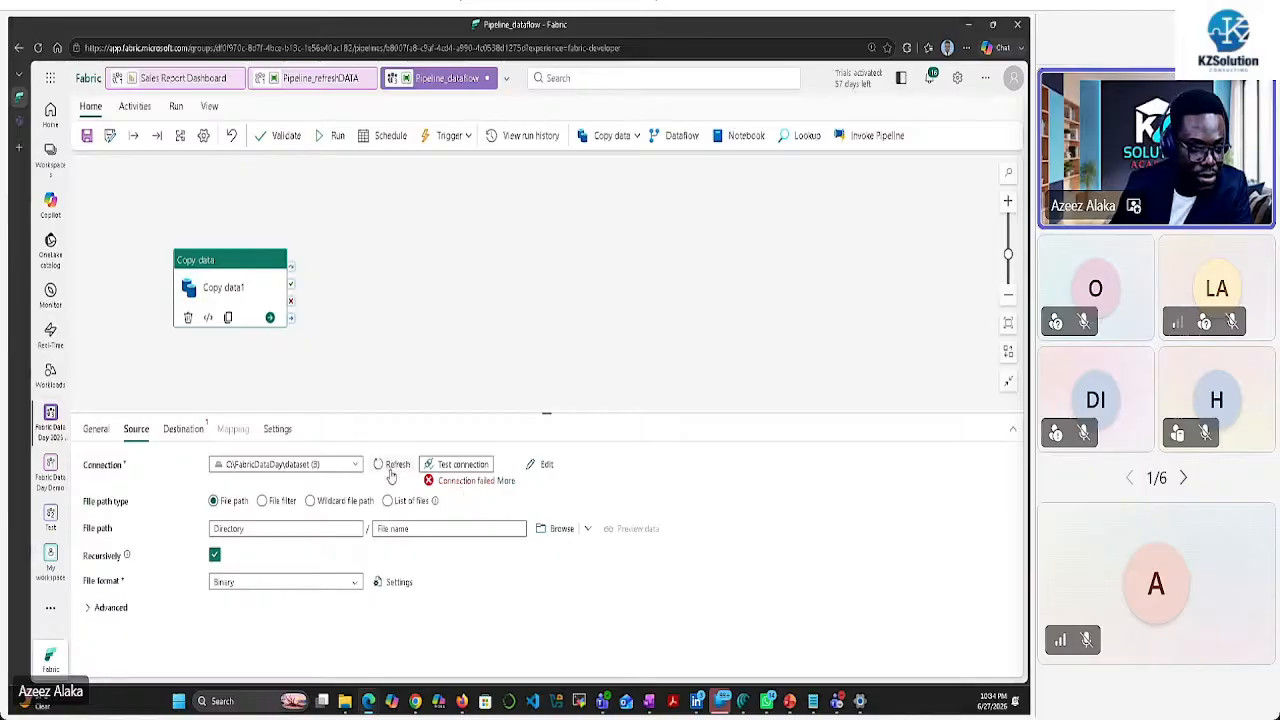
click(355, 467)
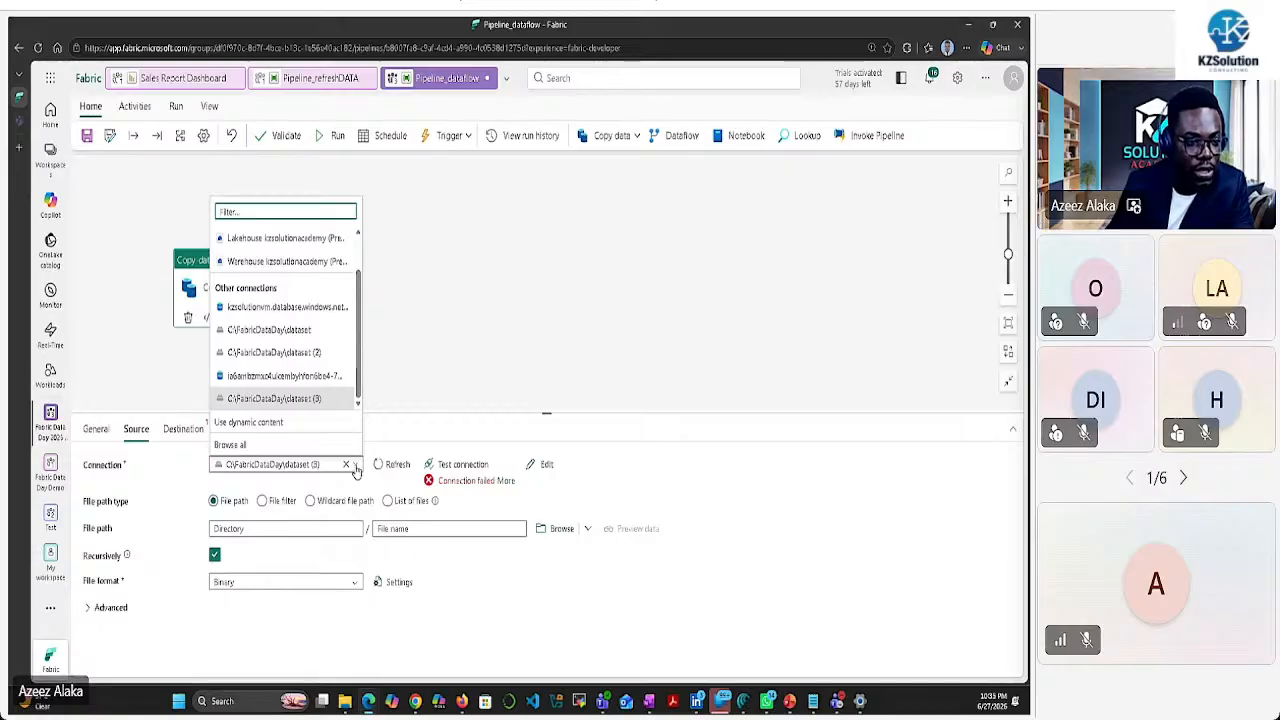
Edit the folder connection: drop the (3) name suffix and enter the Windows account username and password
click(540, 464)
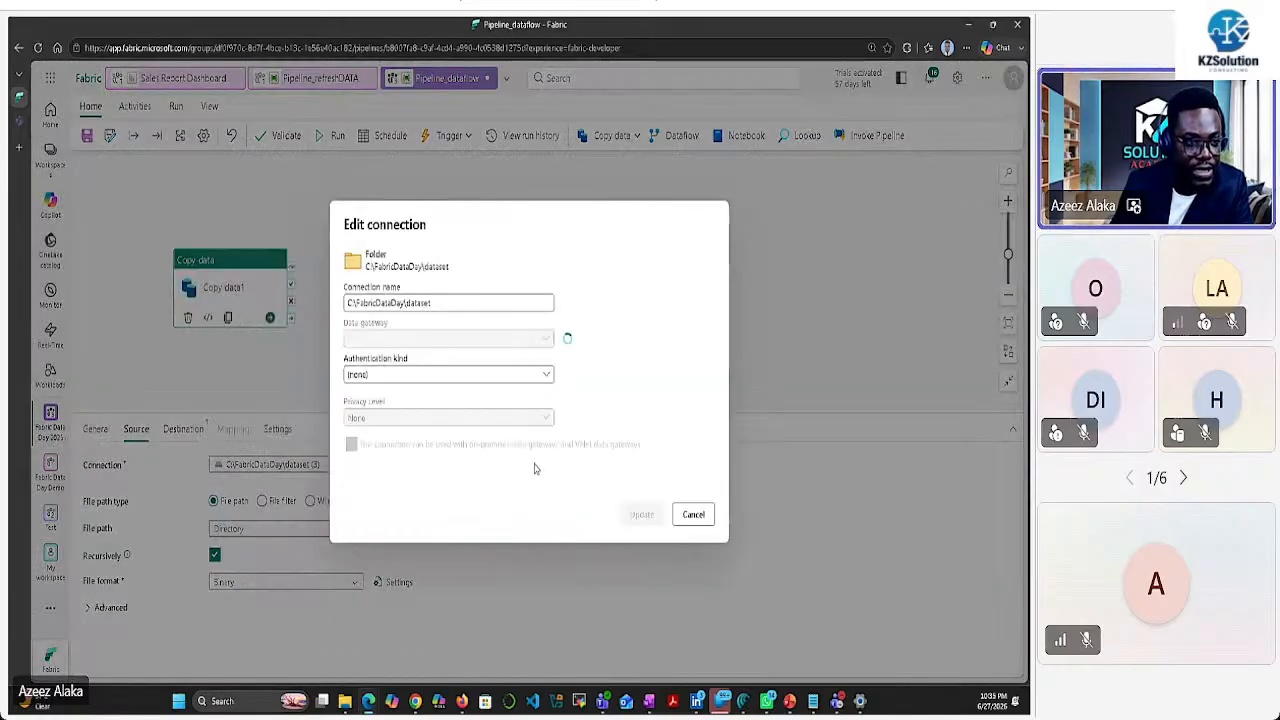
click(465, 301)
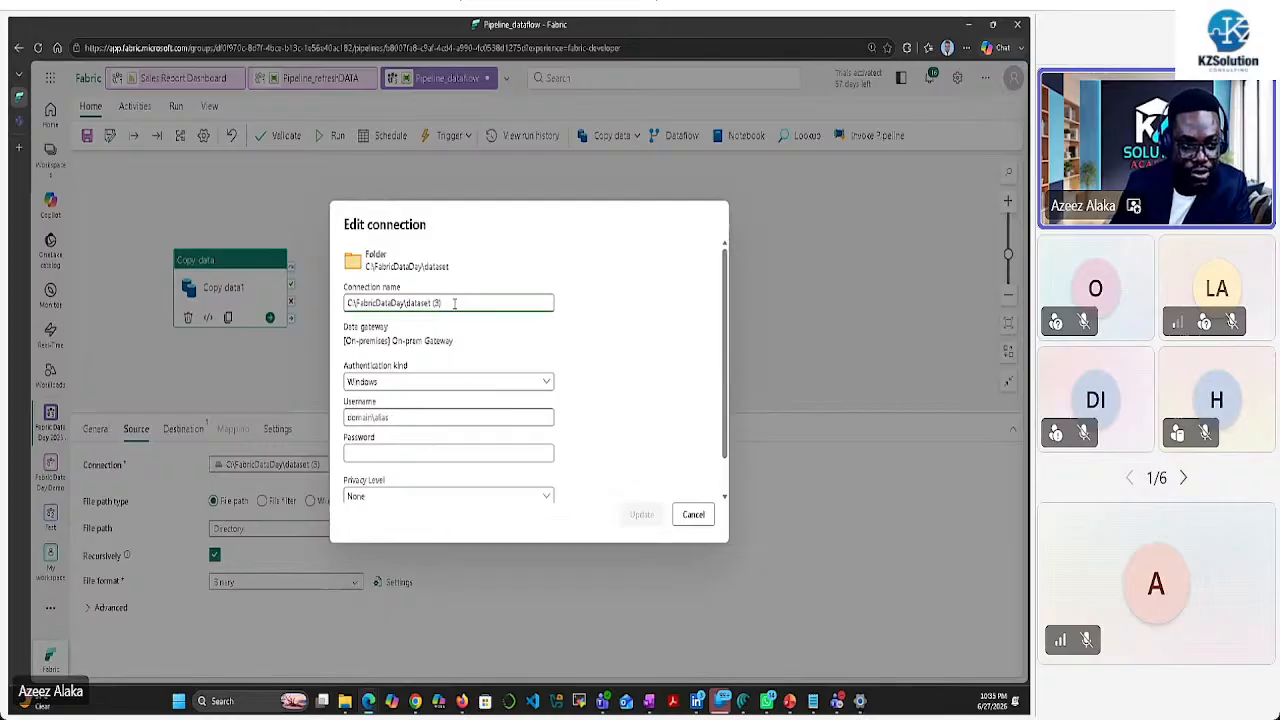
key(BackSpace)
key(BackSpace)
key(BackSpace)
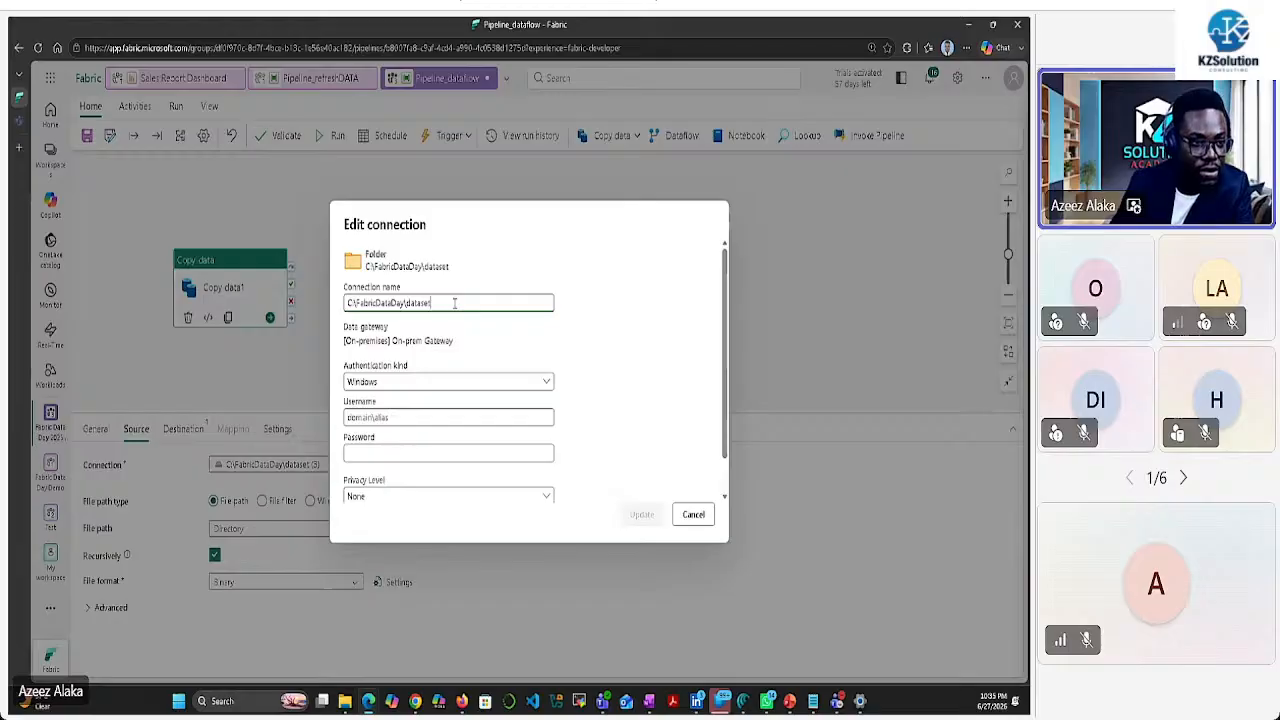
scroll(412, 378, down, 1)
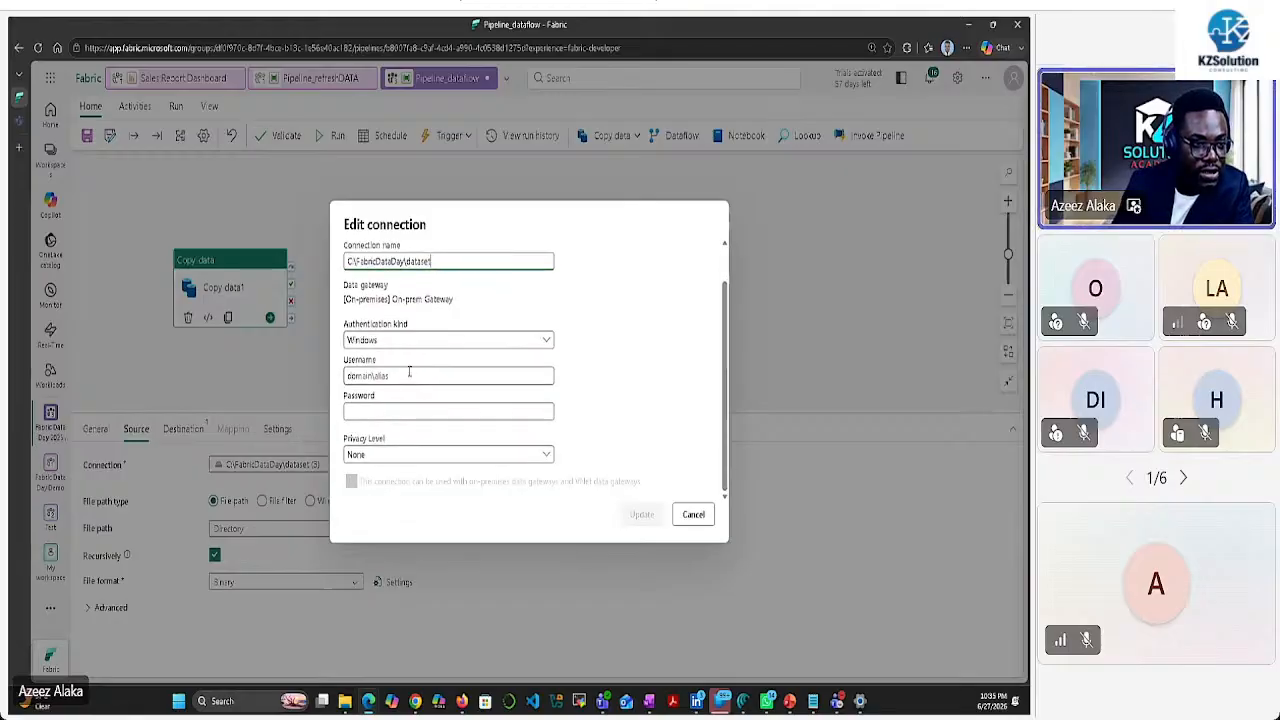
click(402, 375)
text(az)
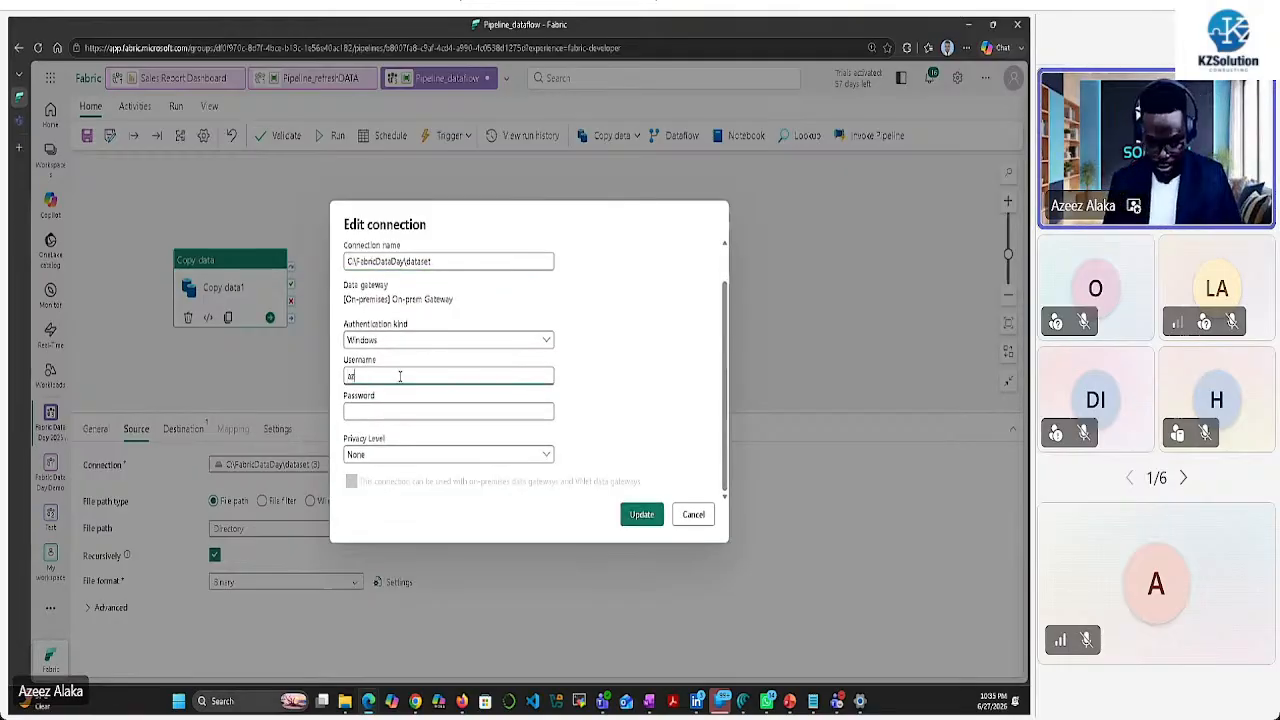
text(eez.kk)
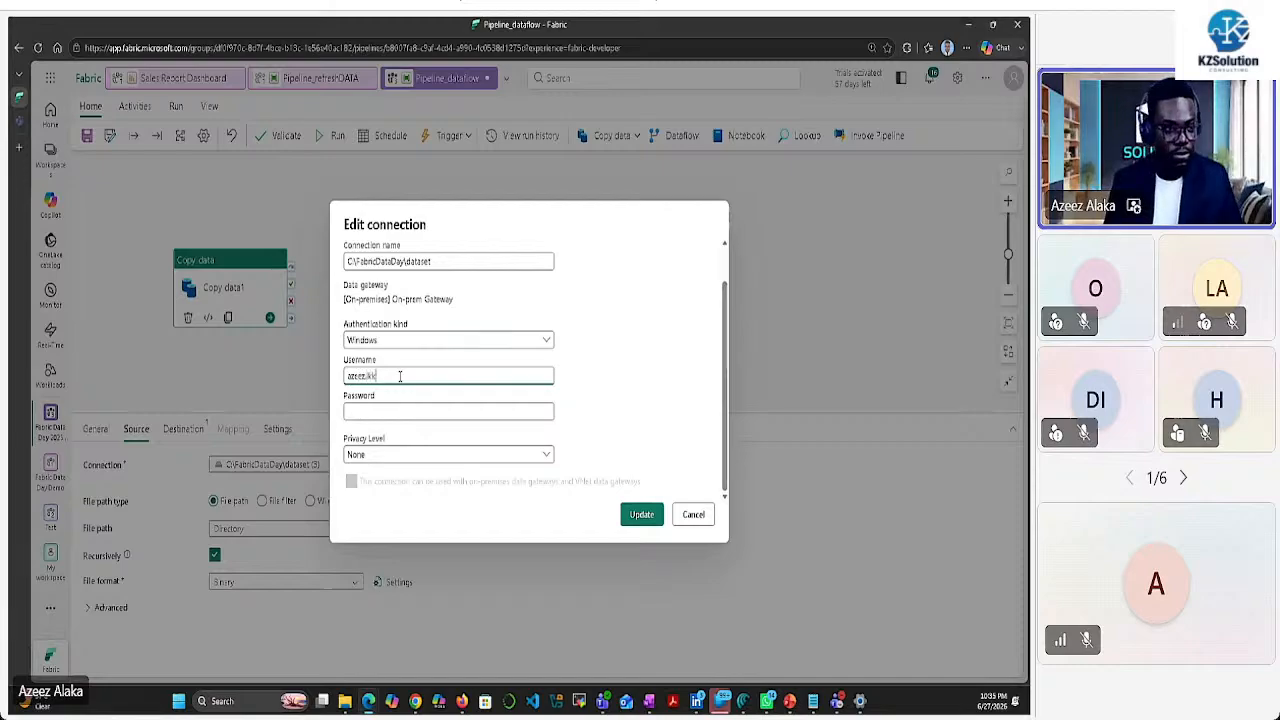
key(BackSpace)
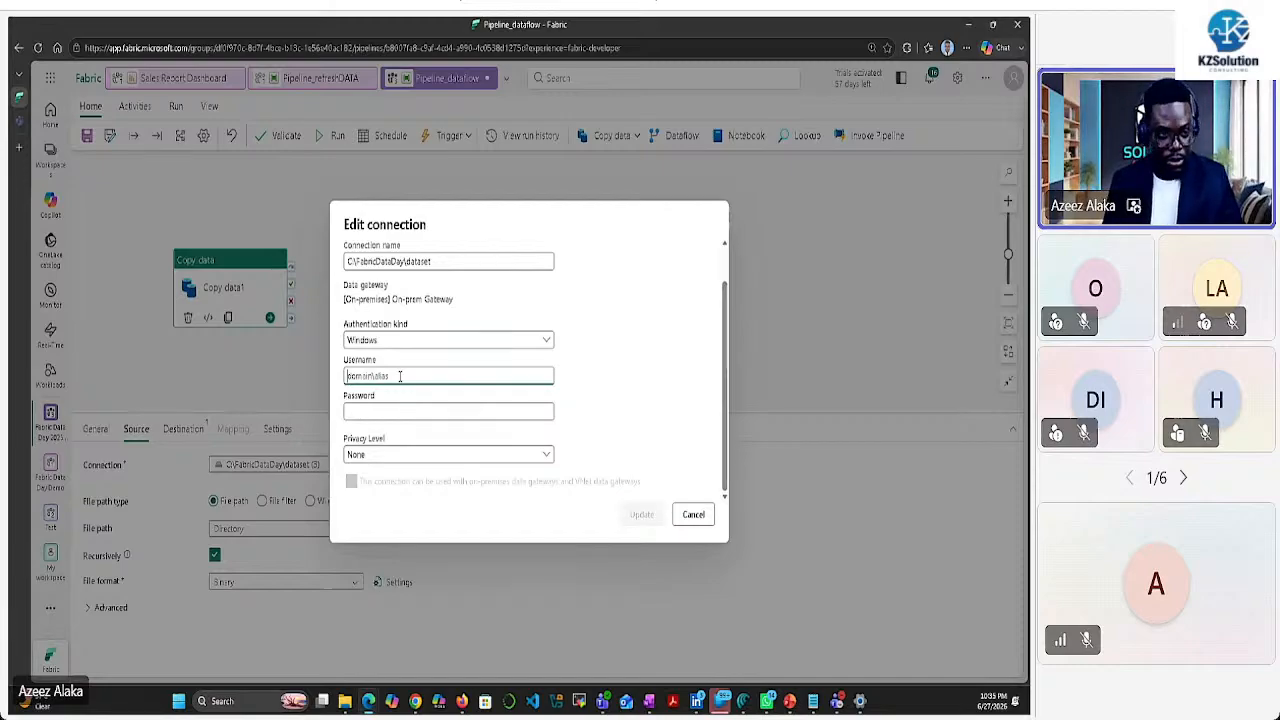
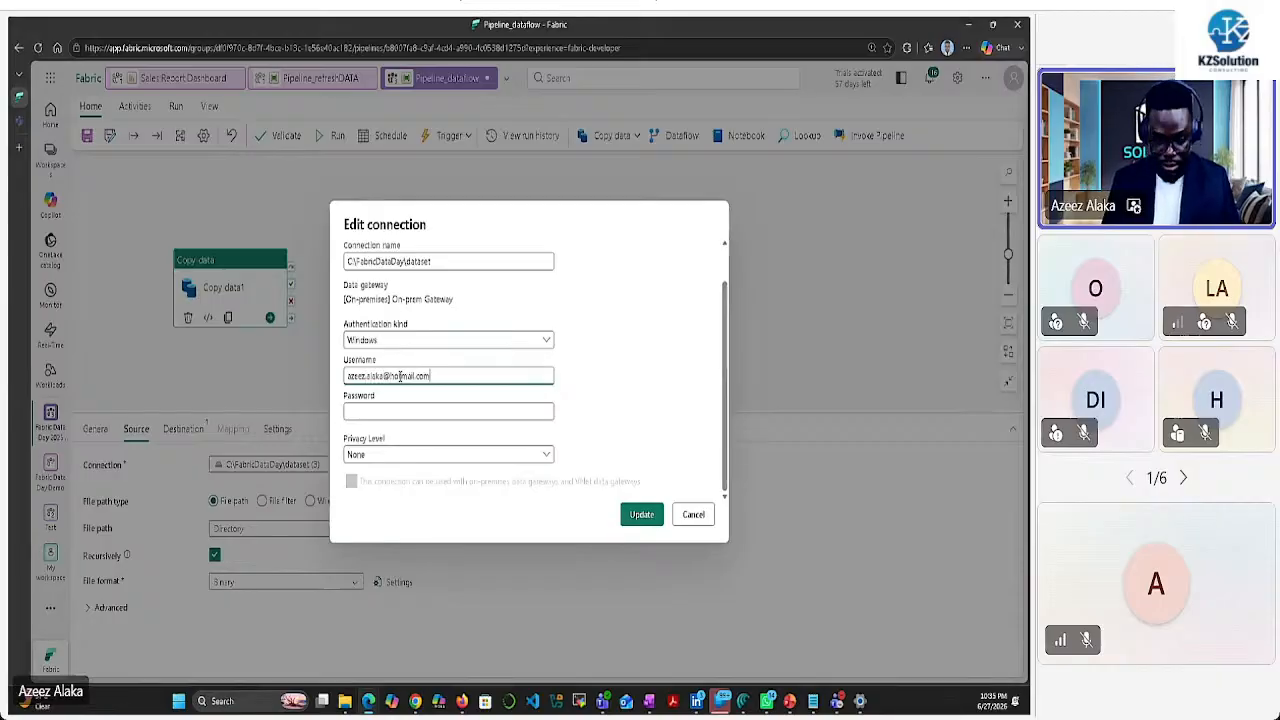
key(Tab)
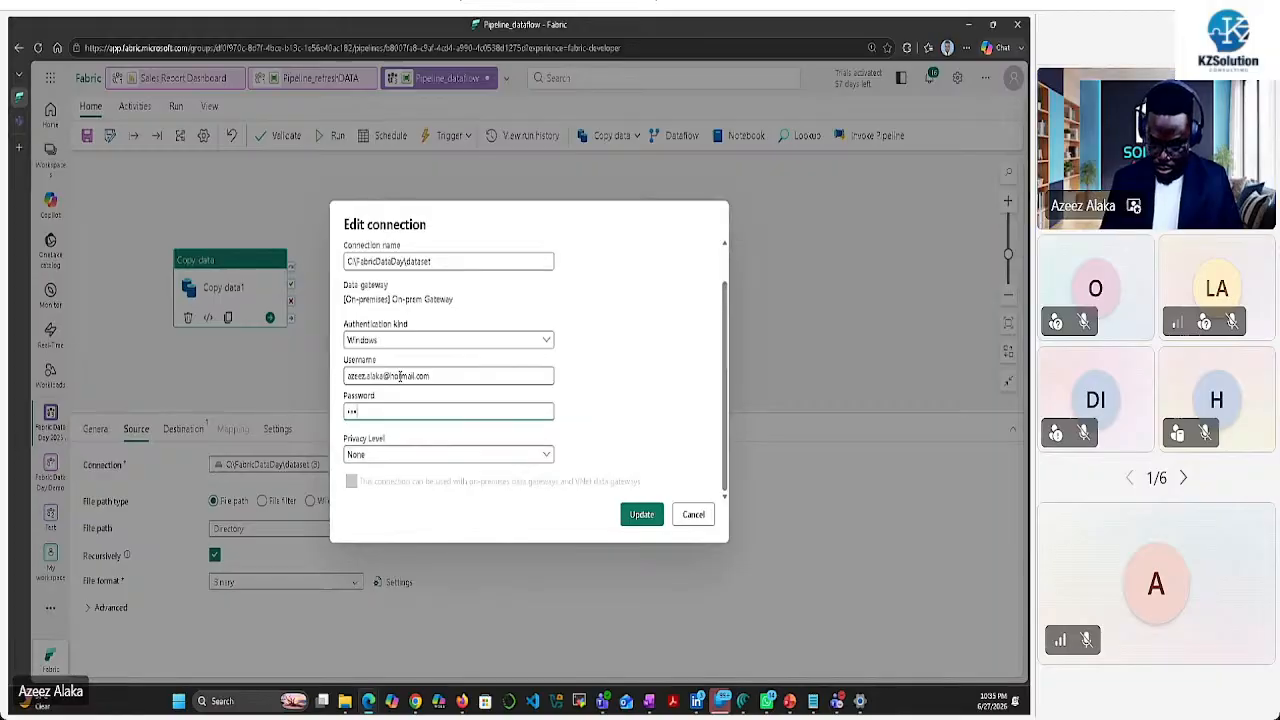
text(***)
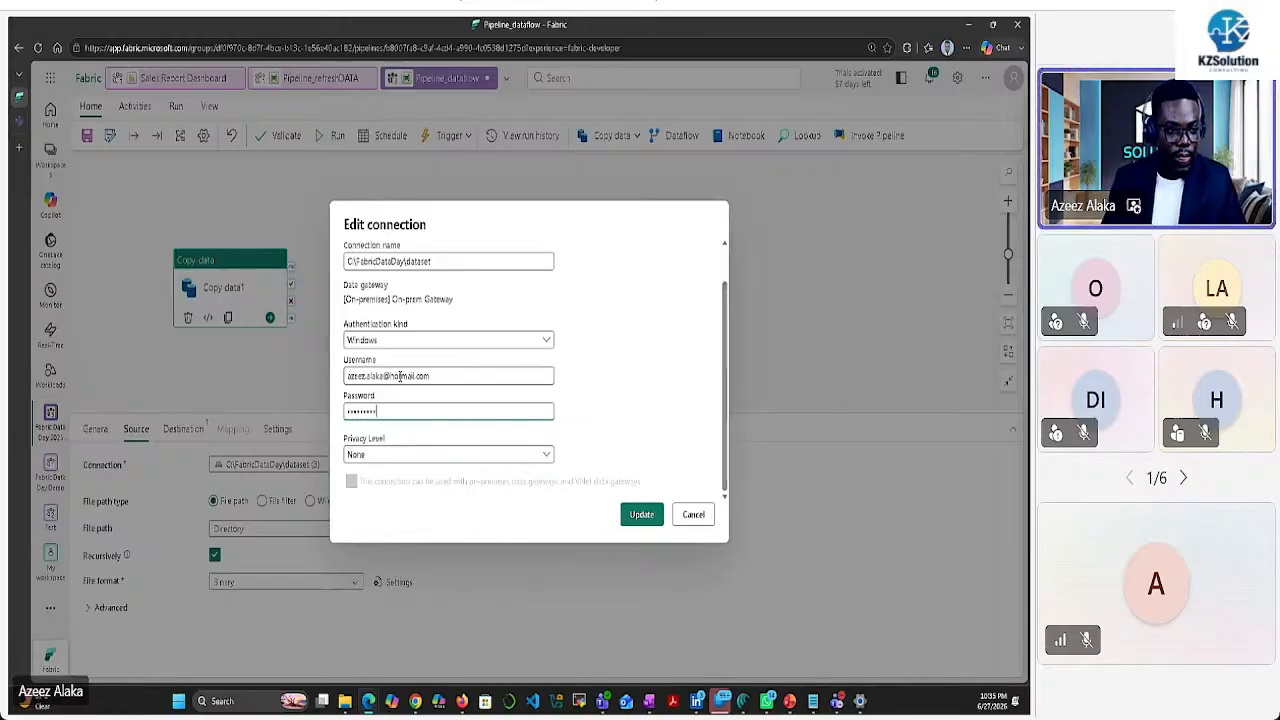
click(641, 514)
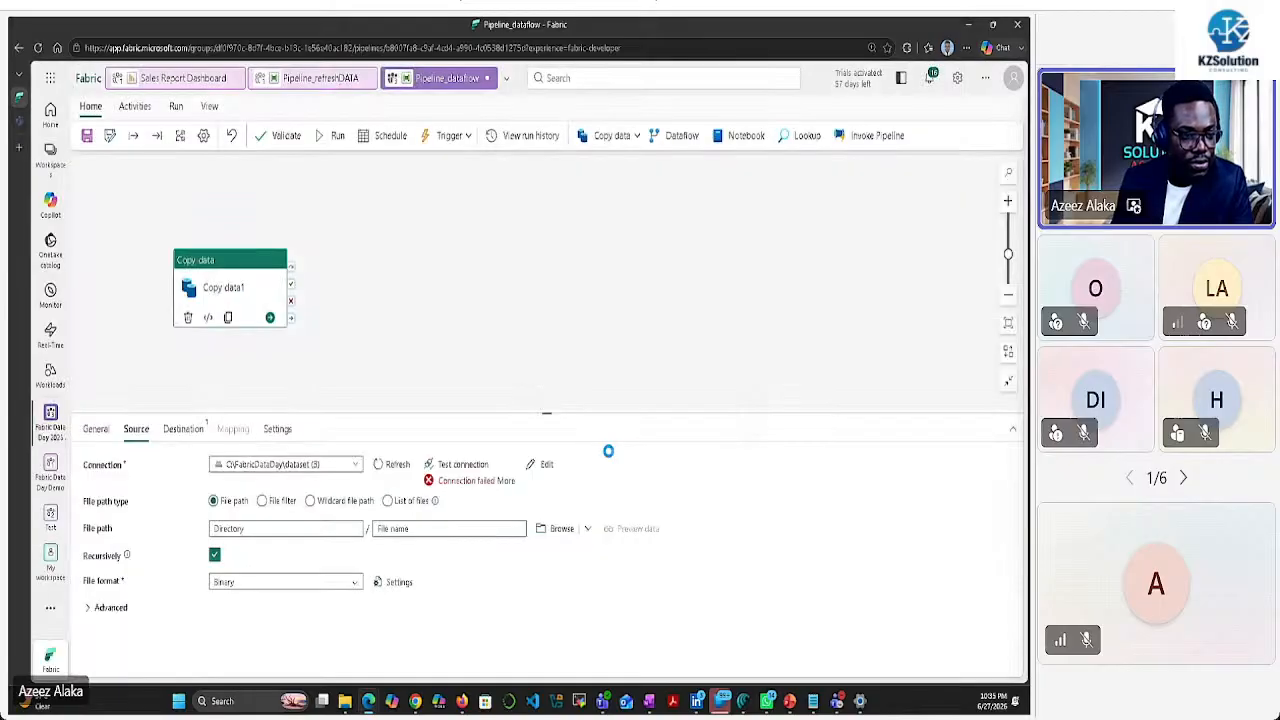
click(461, 465)
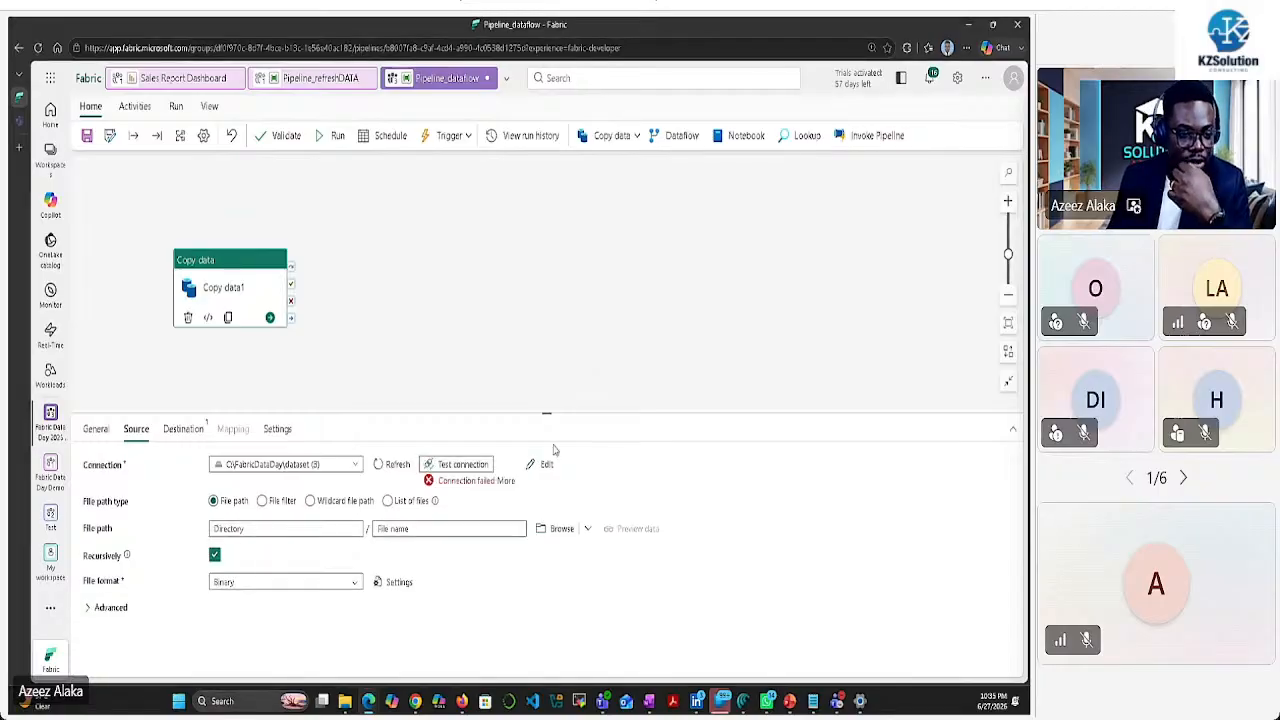
click(505, 481)
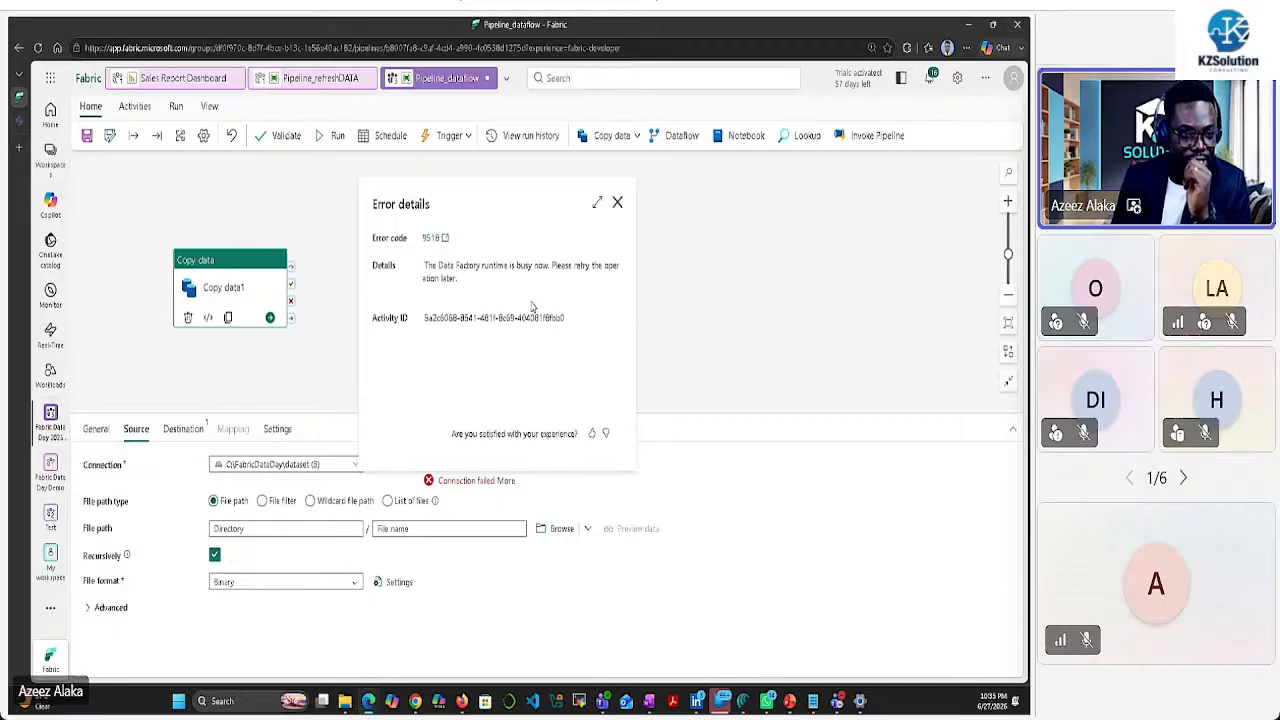
click(617, 203)
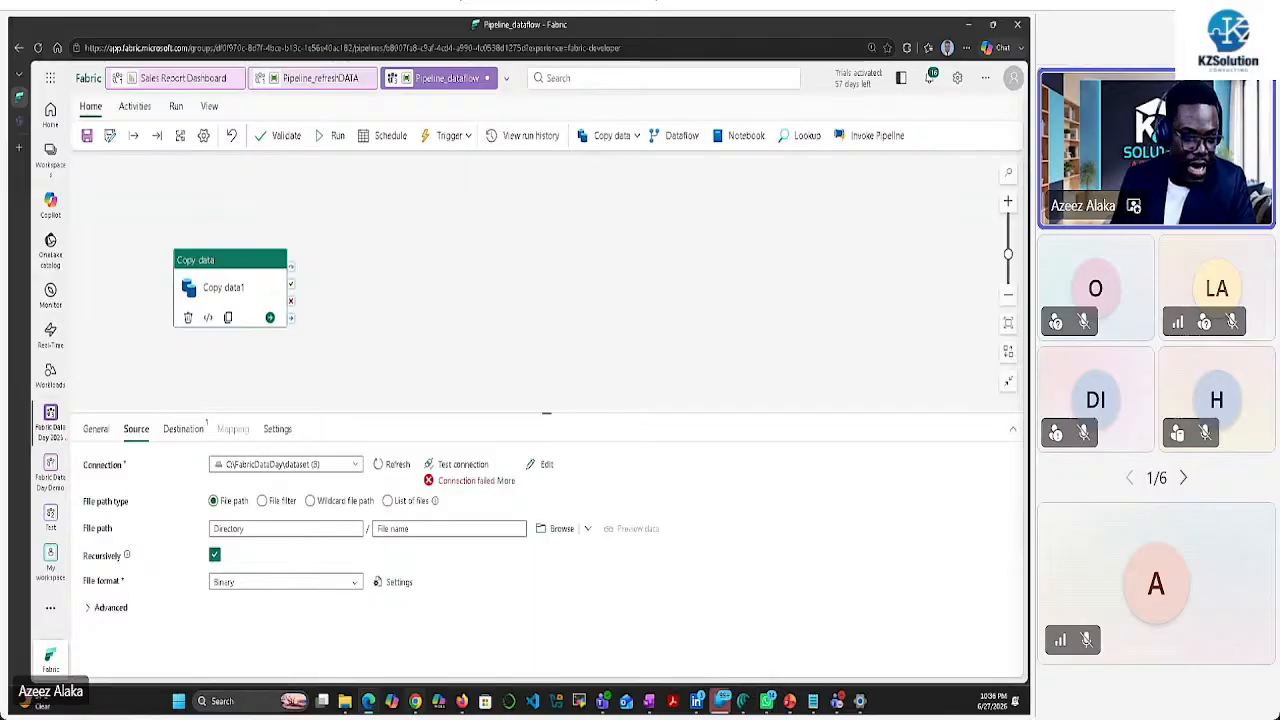
click(258, 706)
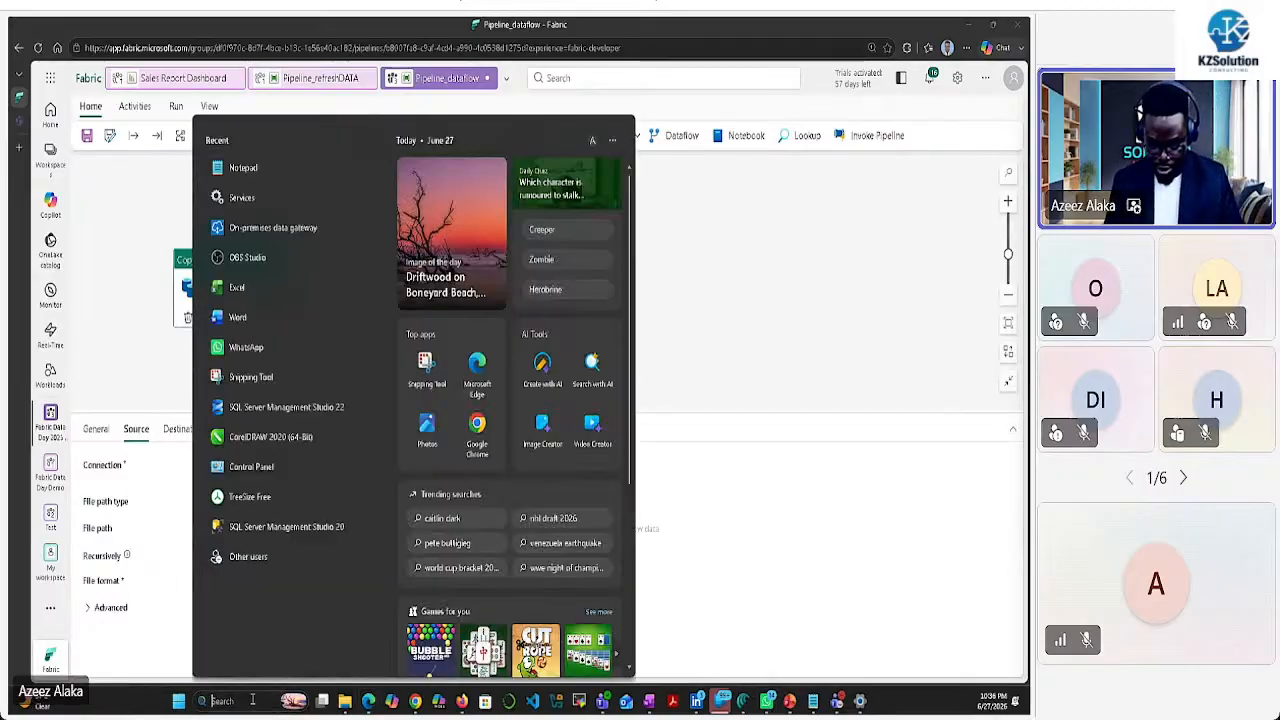
text(gate)
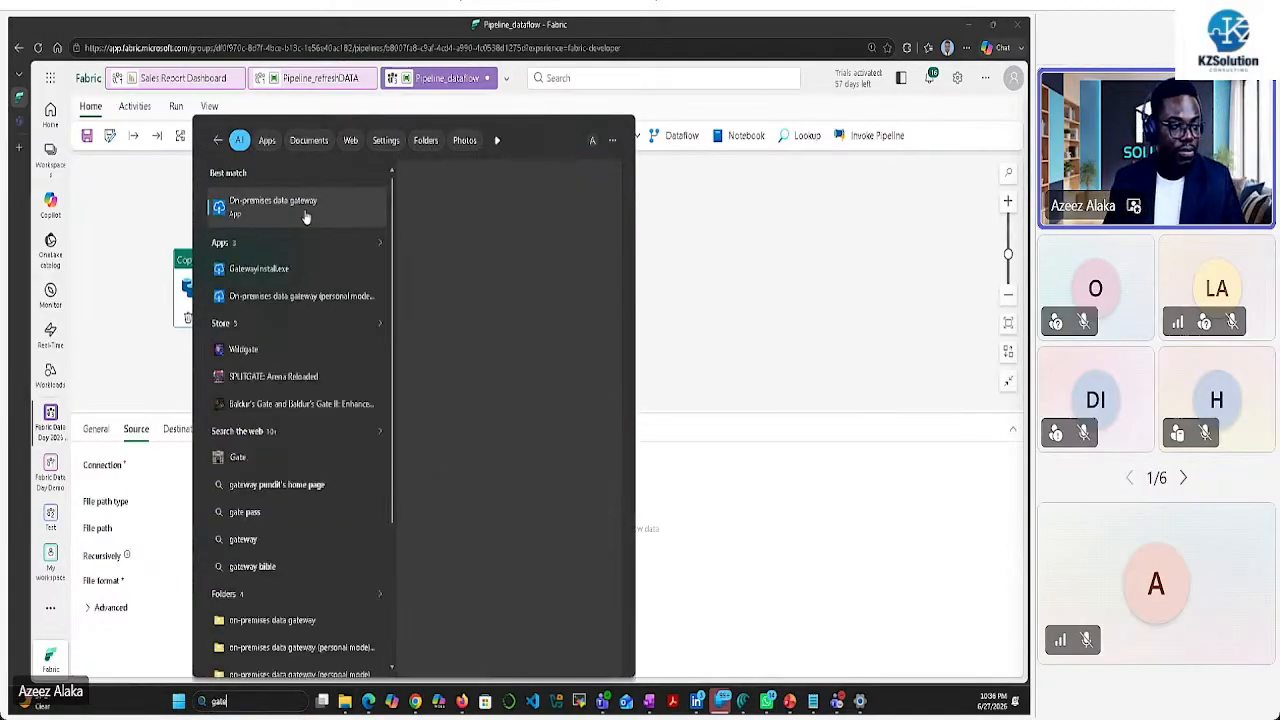
click(597, 321)
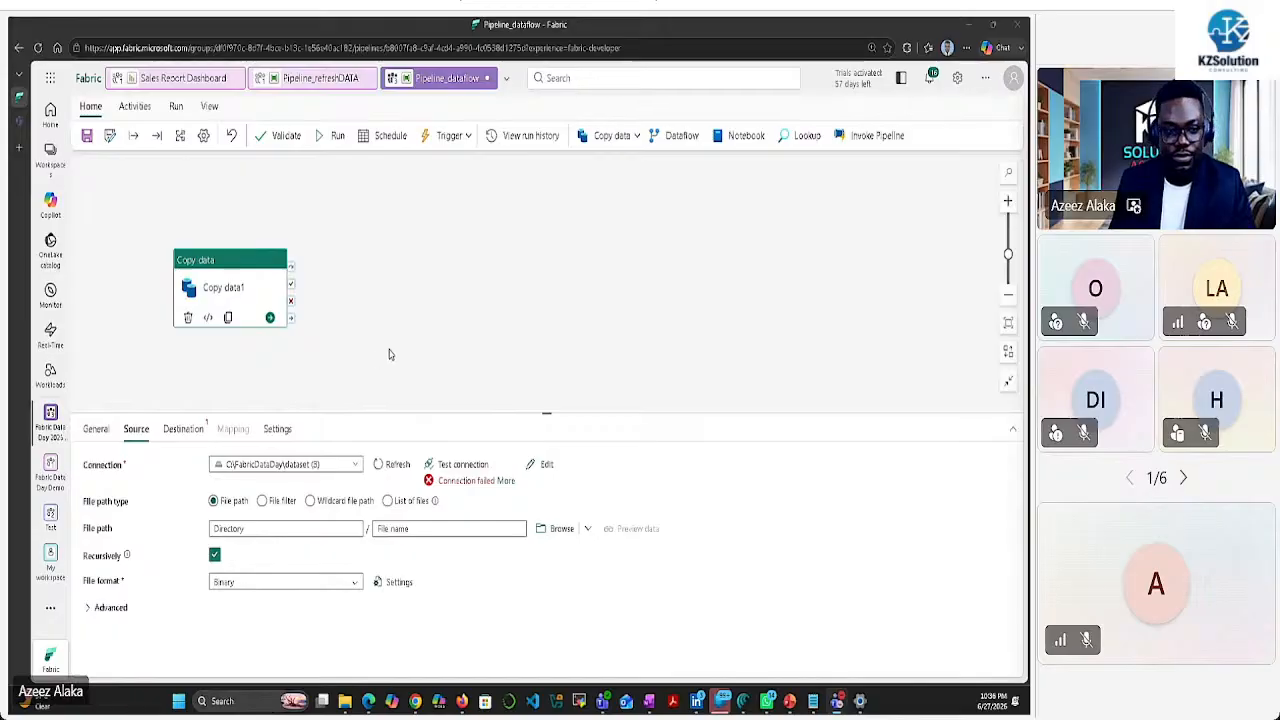
Sign in to the On-premises data gateway app with the organisation account e-mail and password
click(871, 701)
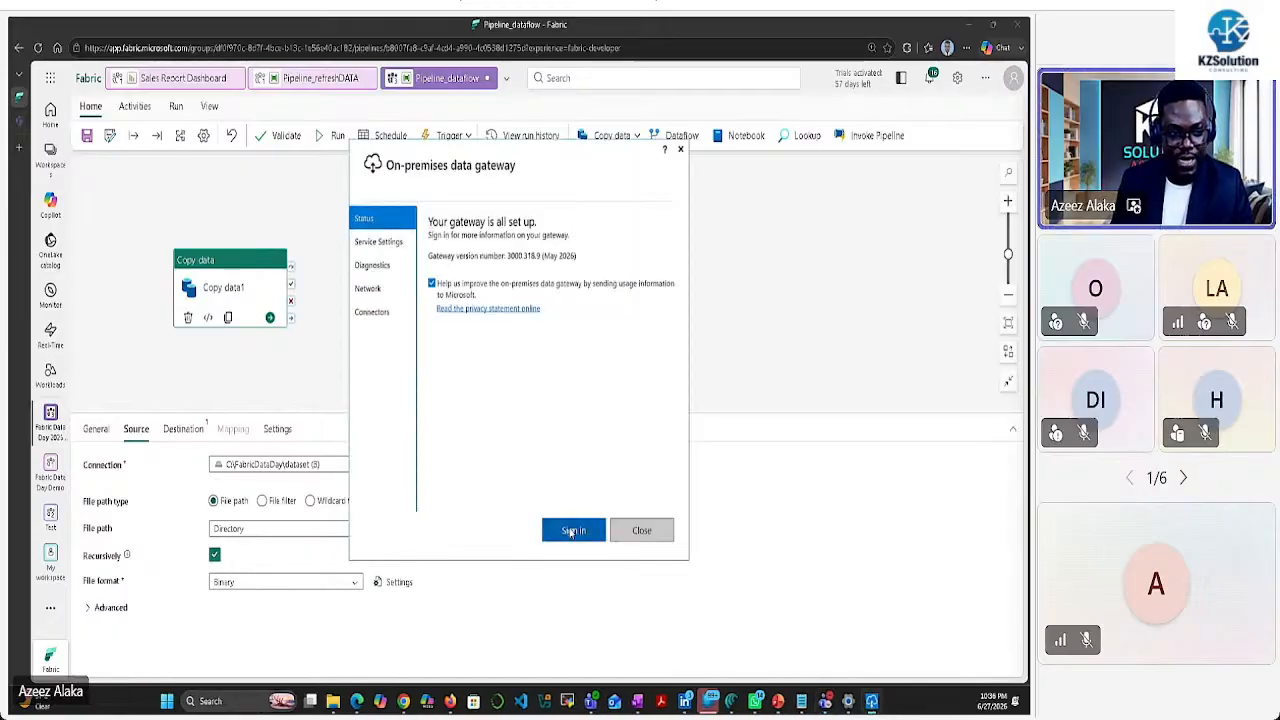
click(573, 530)
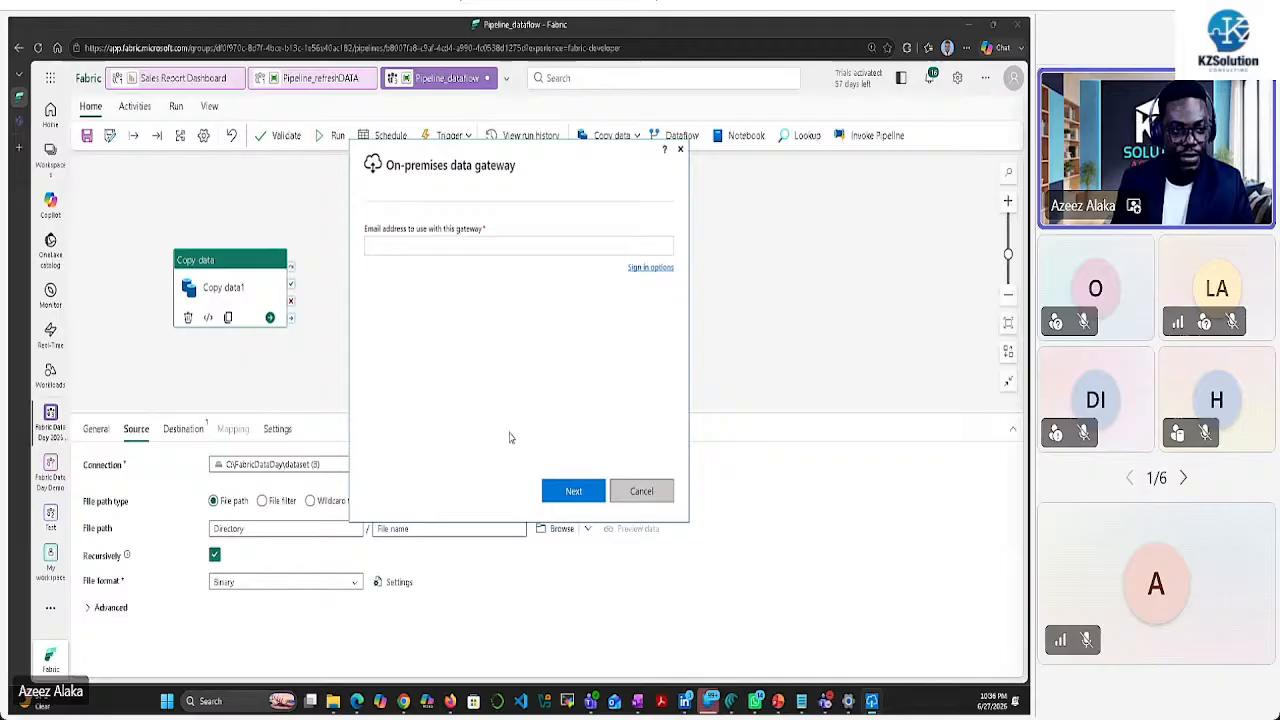
click(460, 250)
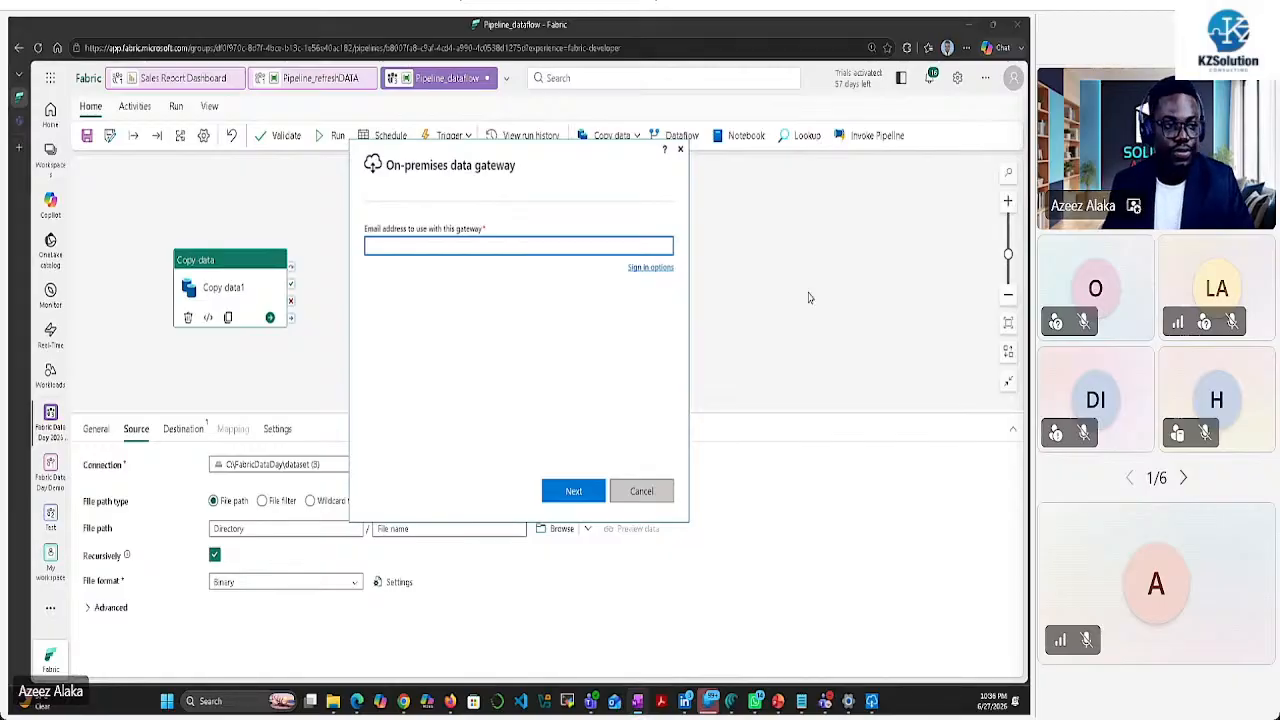
click(525, 246)
key(ctrl+v)
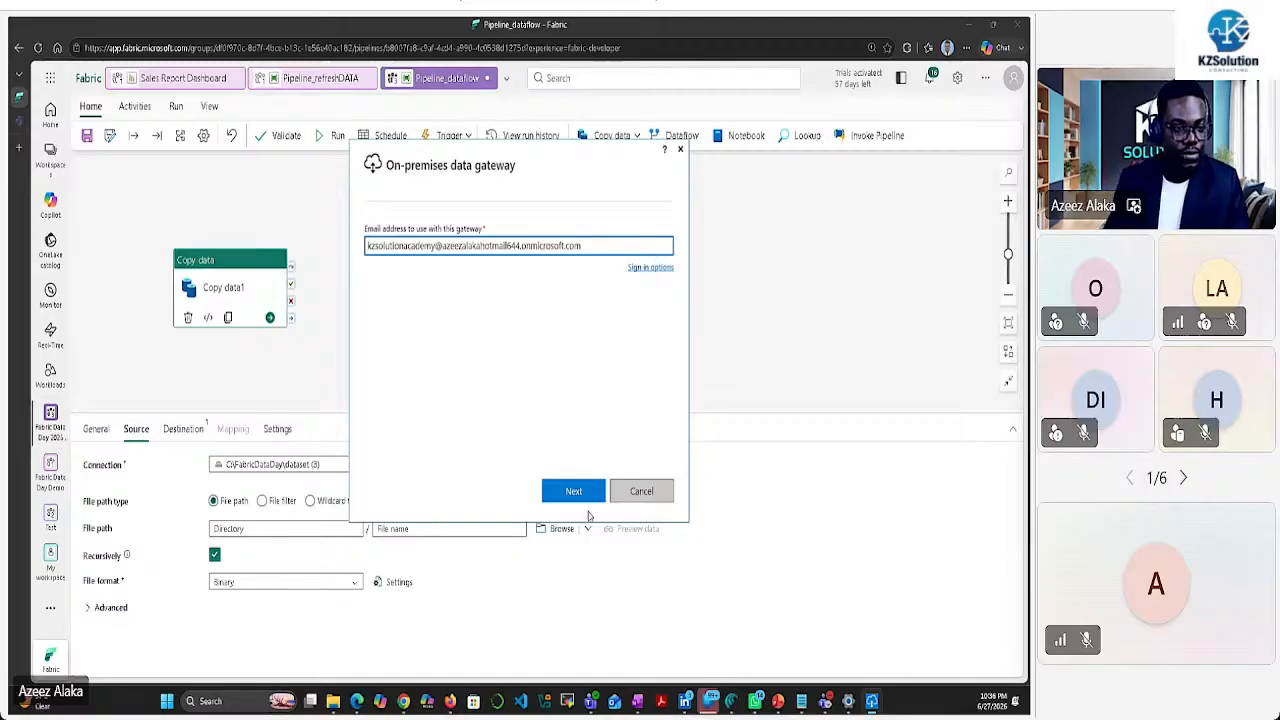
click(588, 492)
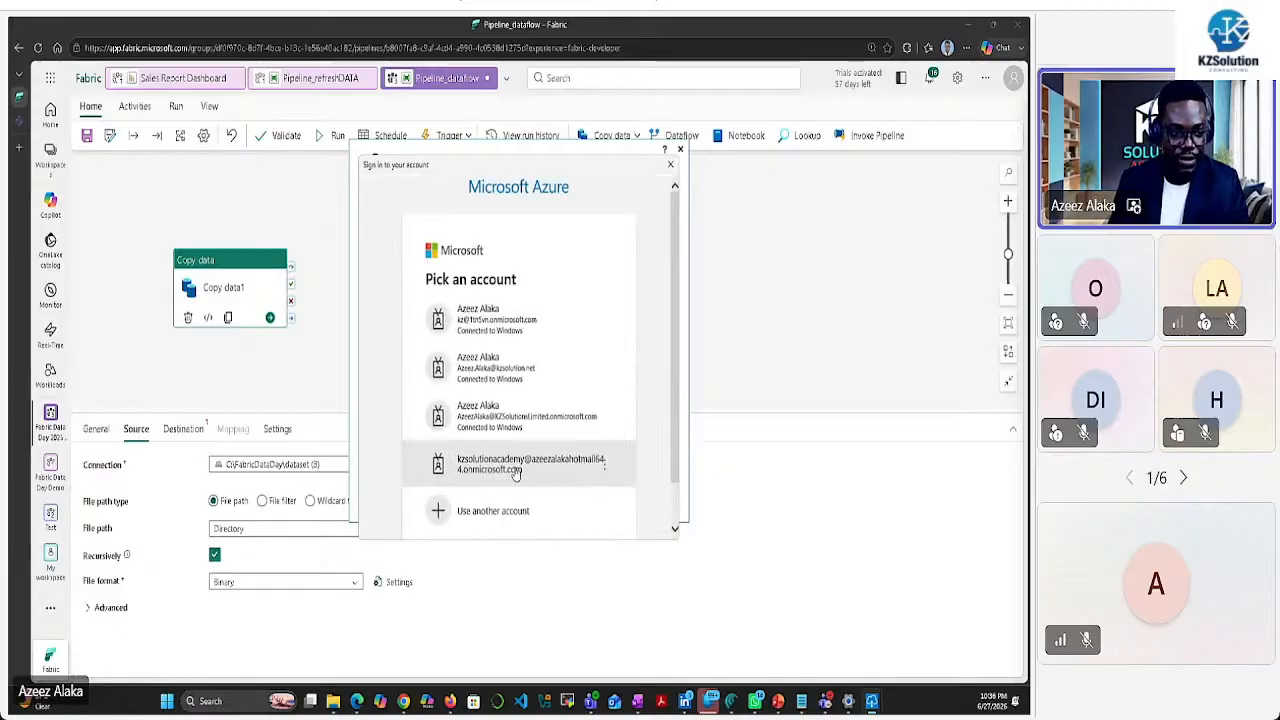
click(515, 470)
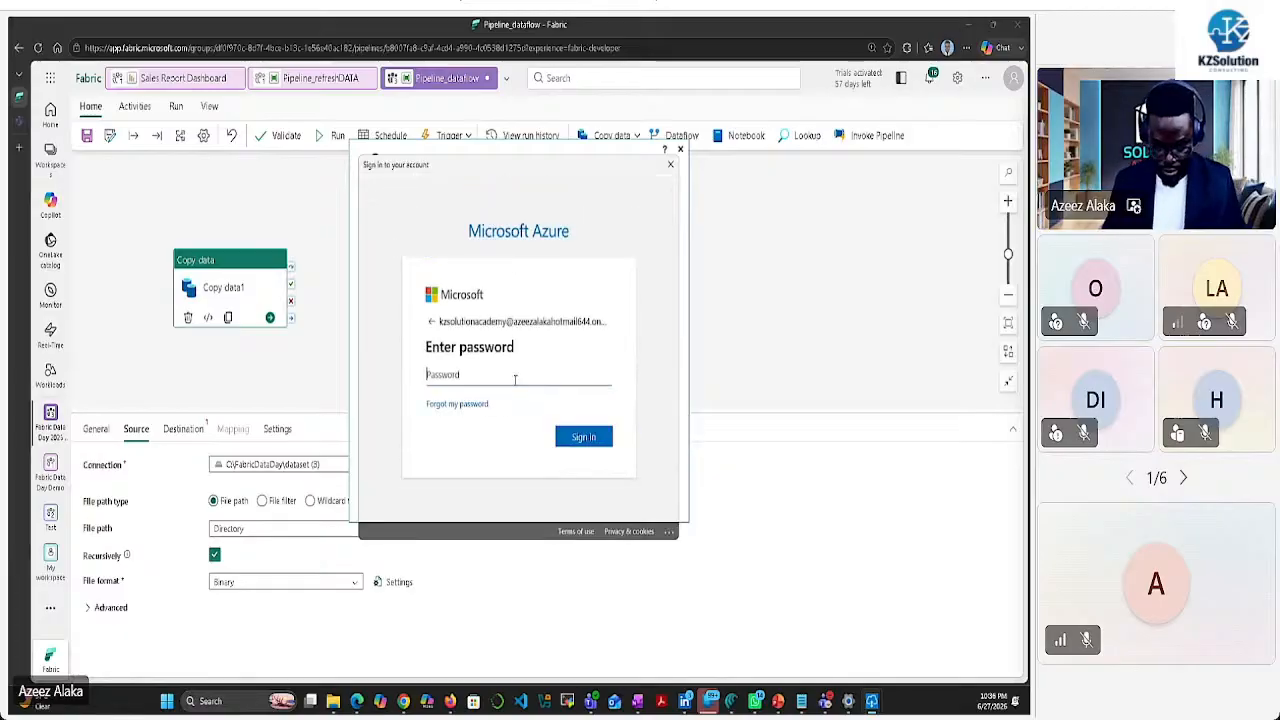
click(515, 376)
text(••••)
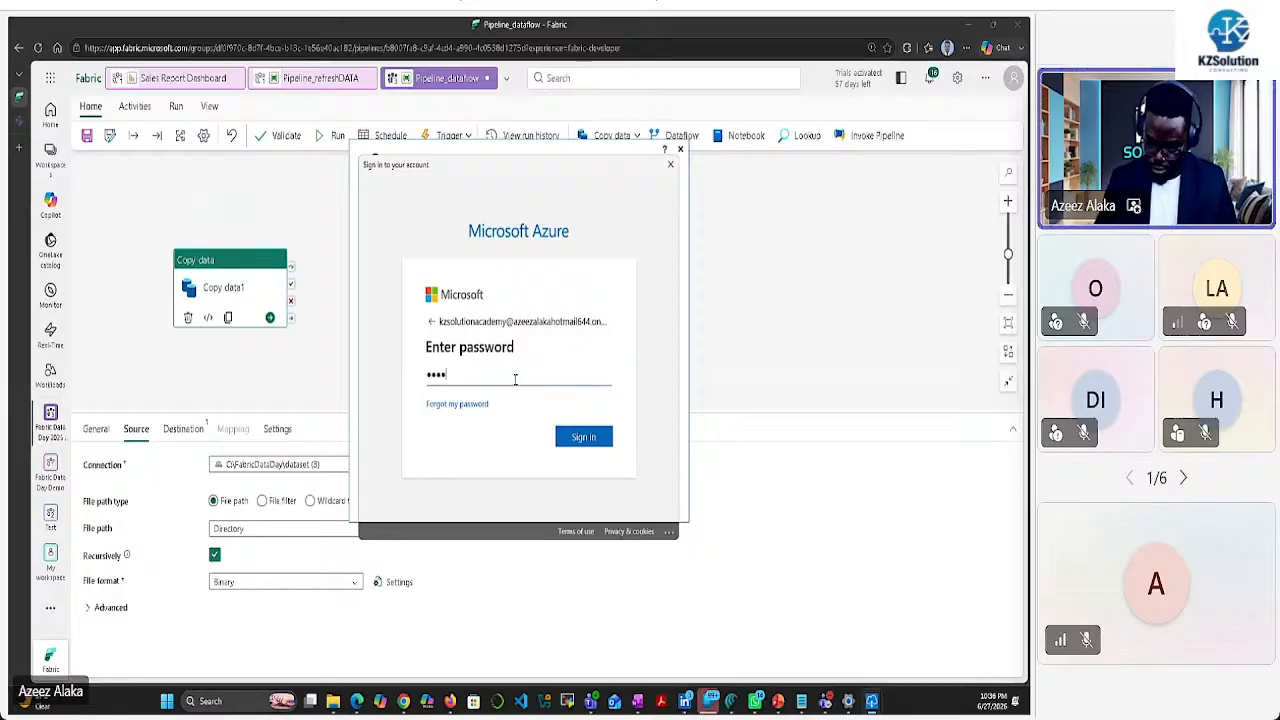
text(••••••)
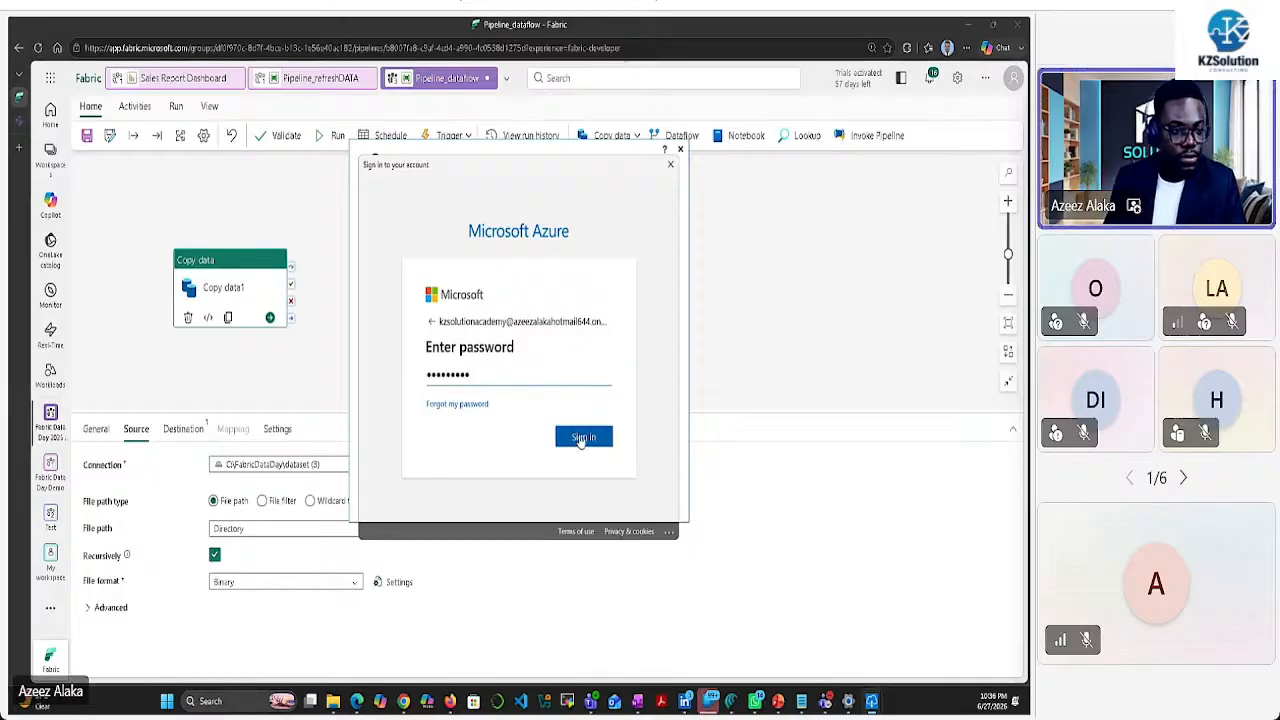
click(588, 434)
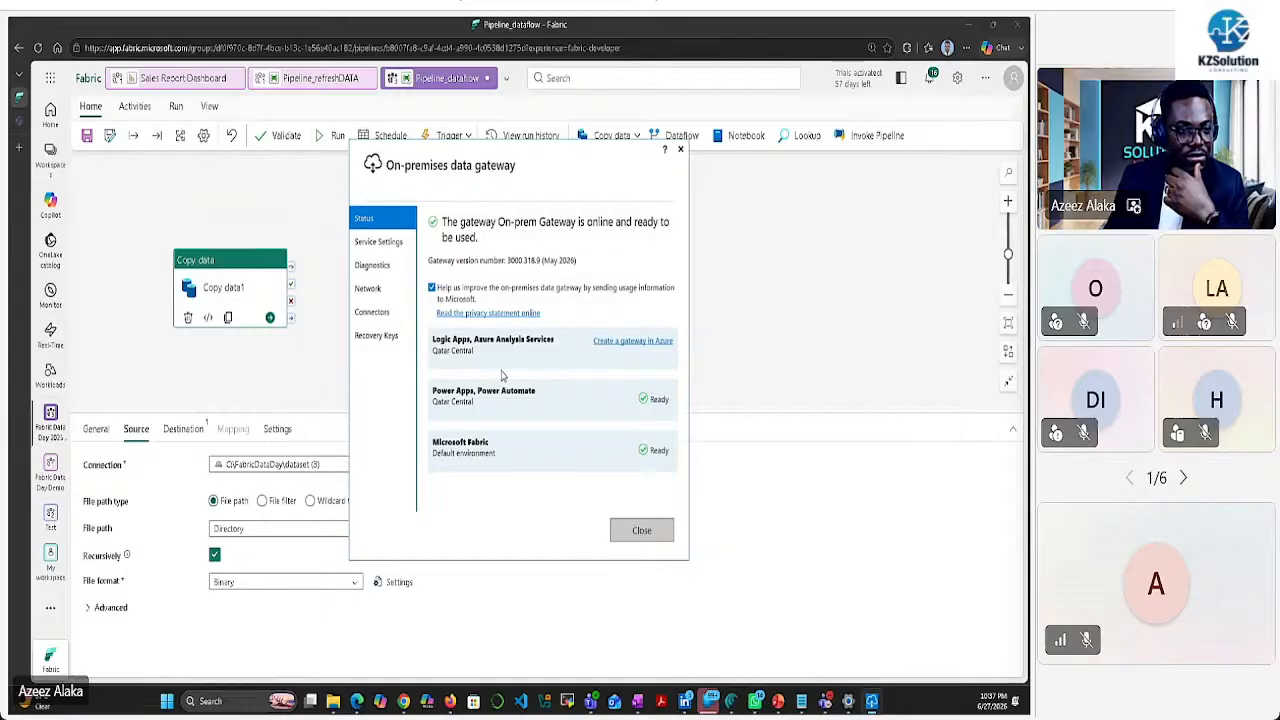
Confirm the gateway is online and ready, then close the gateway app
click(388, 246)
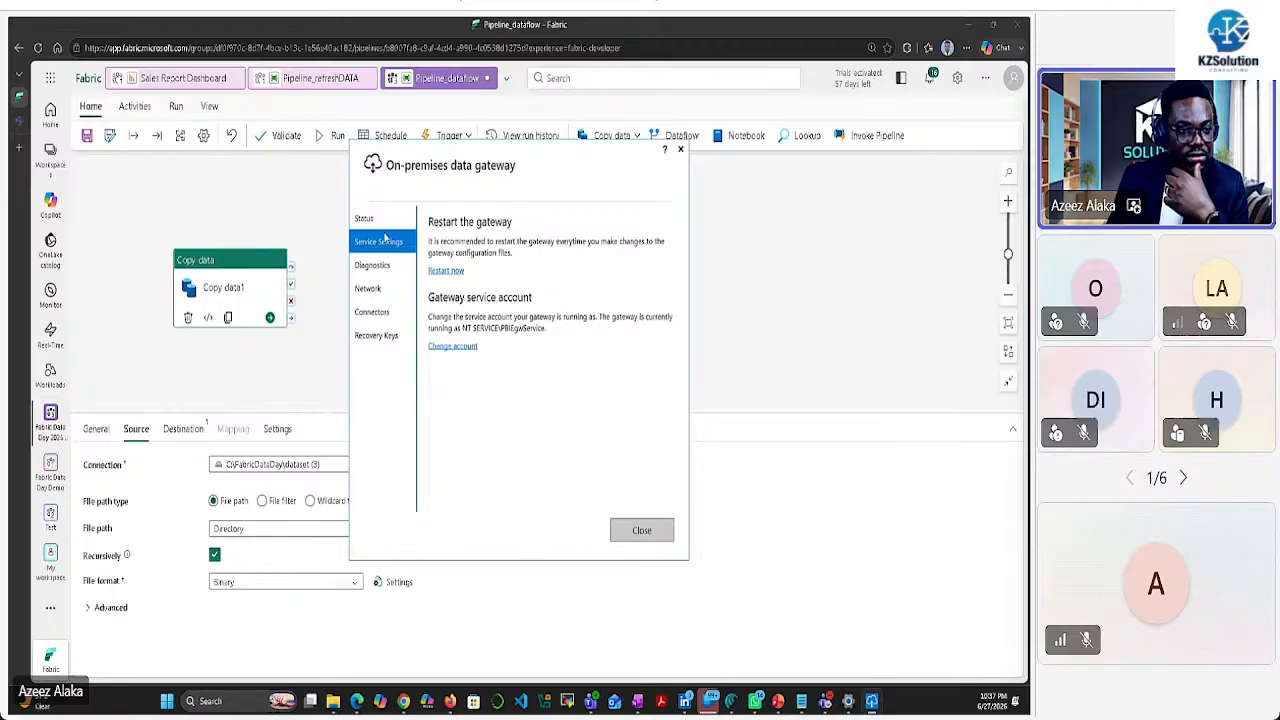
click(386, 225)
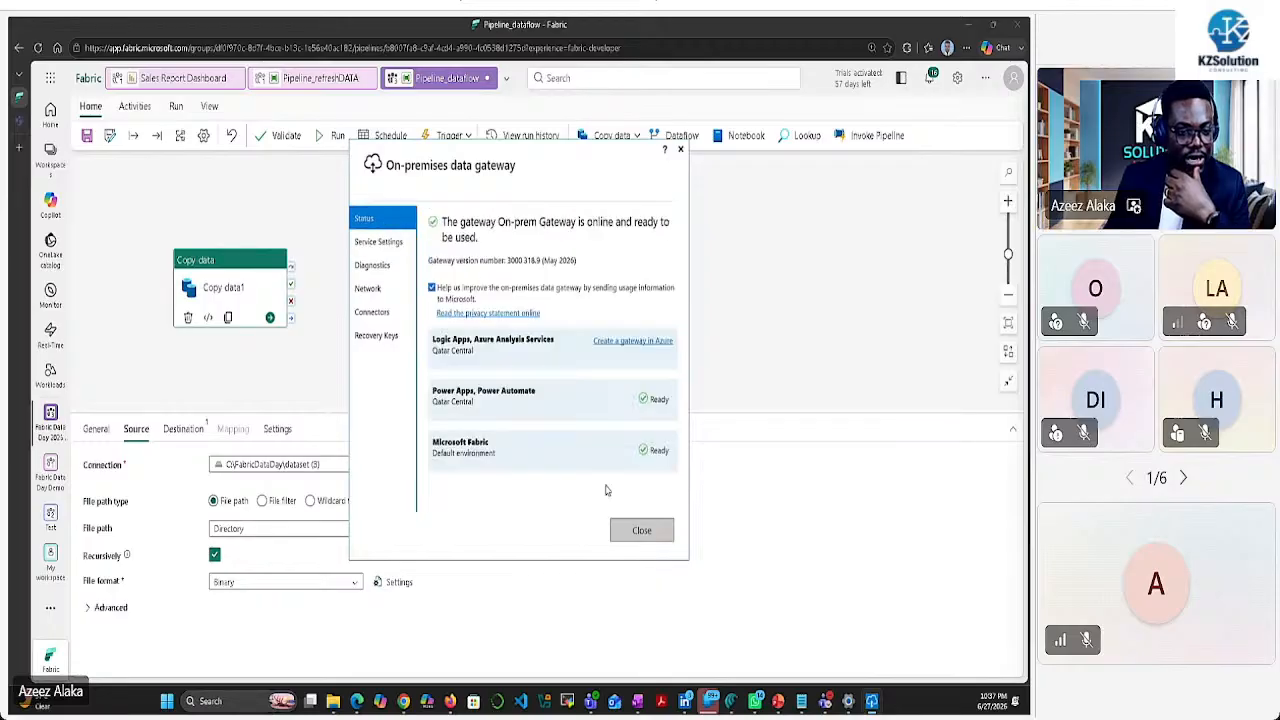
click(636, 531)
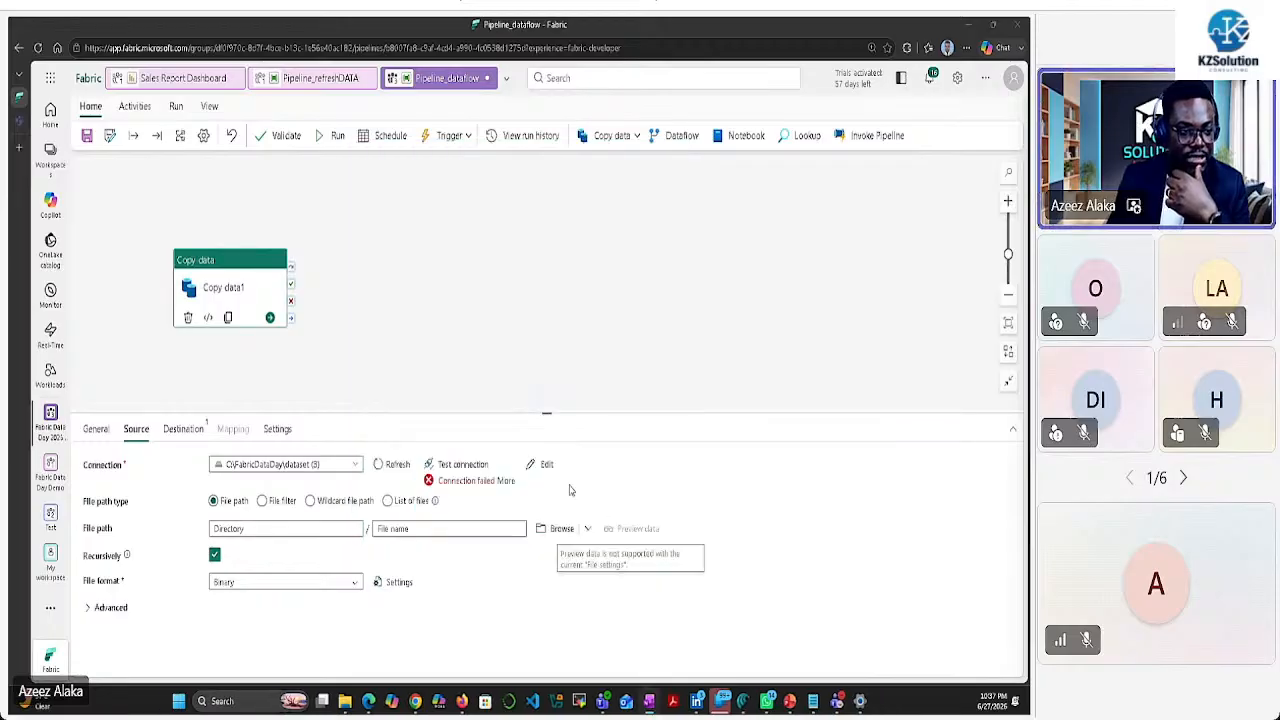
Retest the folder source connection successfully and browse its files, finding sales_data.csv and WireFrame.png
click(448, 466)
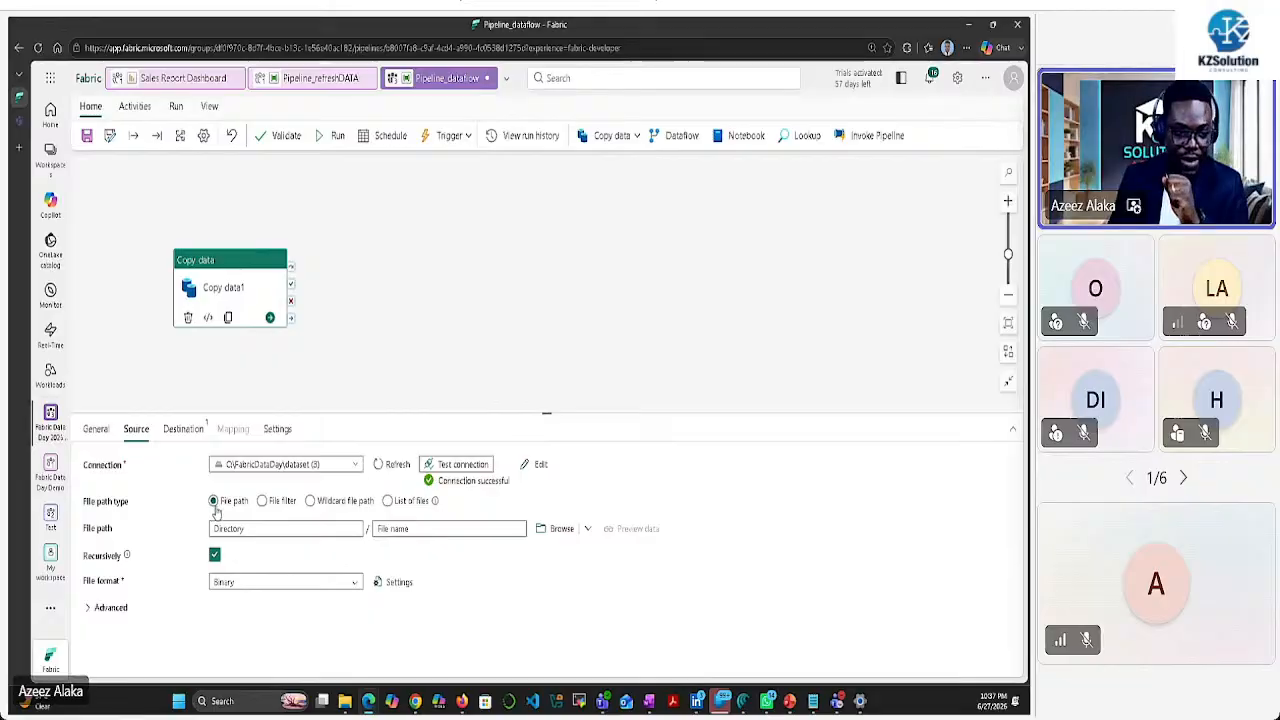
click(557, 536)
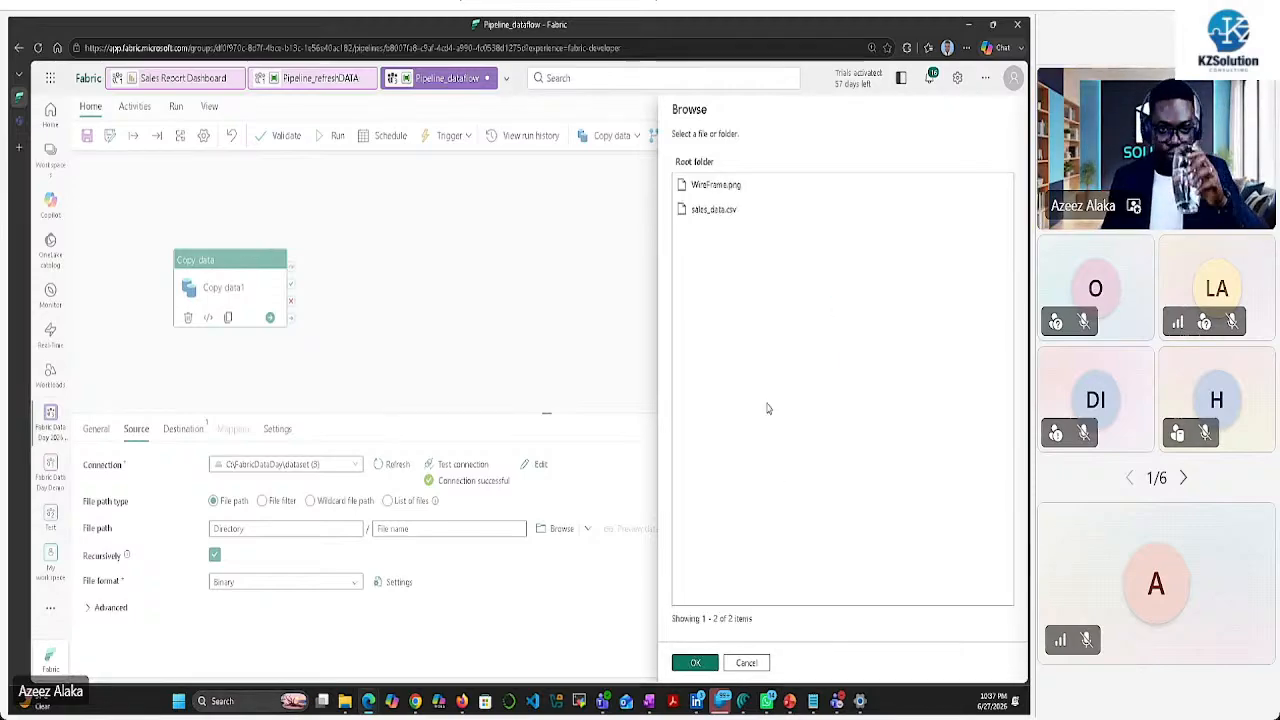
Choose sales_data.csv from the browsed root folder as Copy data1's source file
click(718, 218)
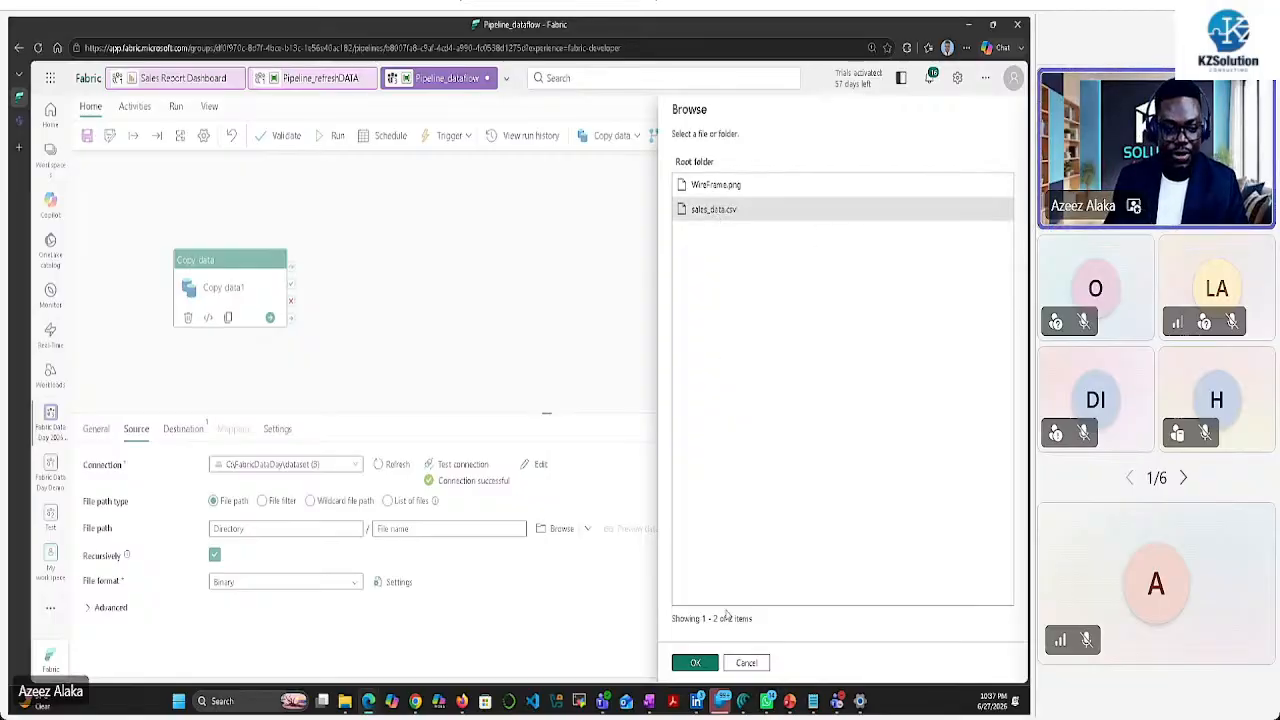
click(694, 663)
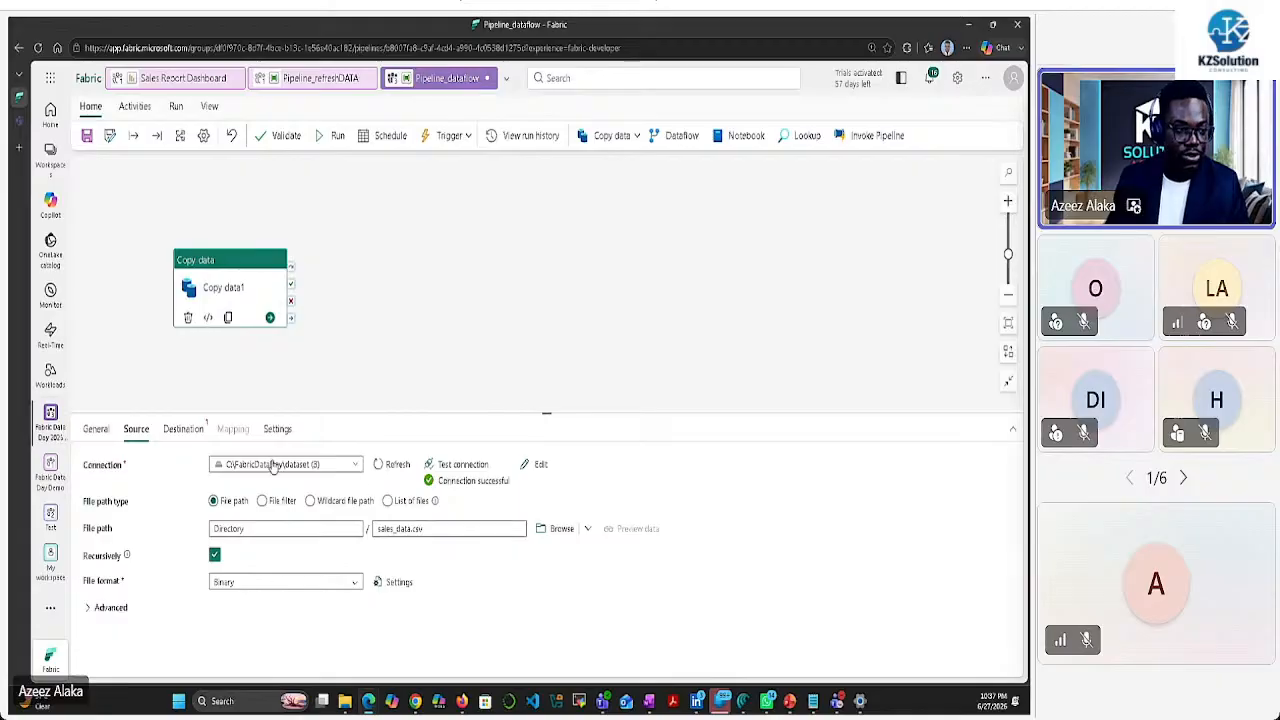
Show Copy data1's Destination settings and bring up the workspaces list
click(183, 429)
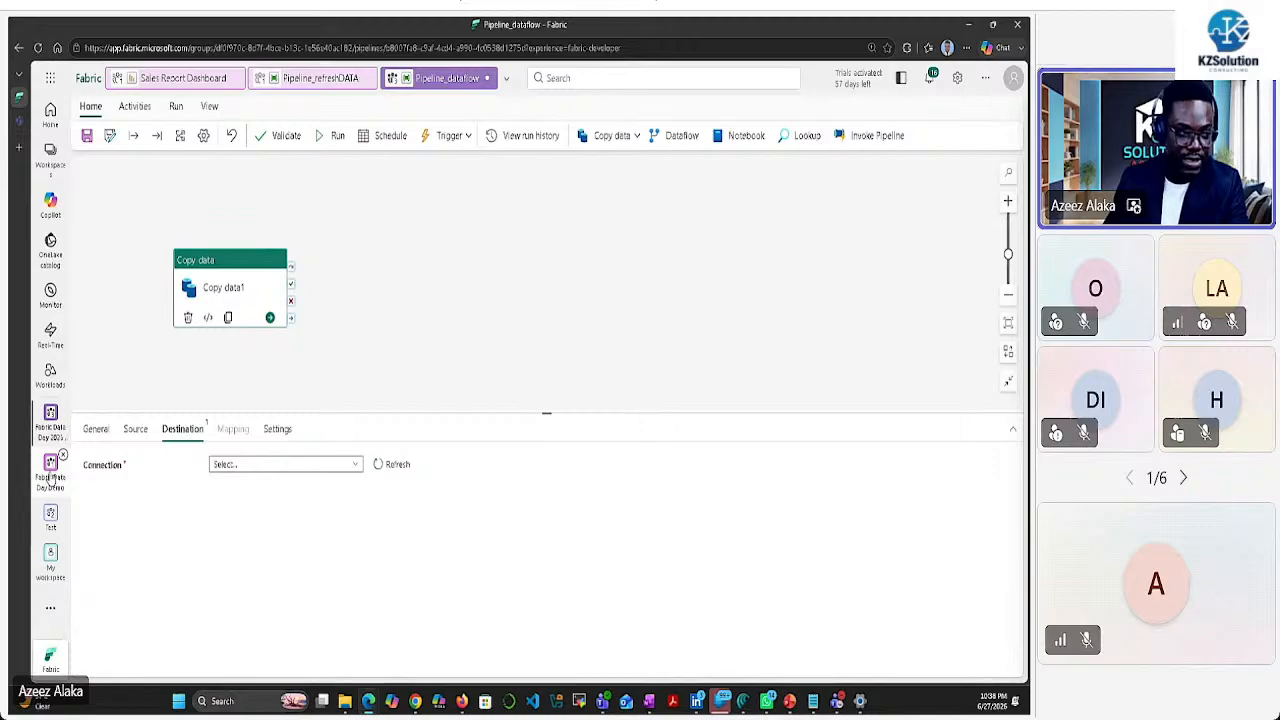
click(51, 155)
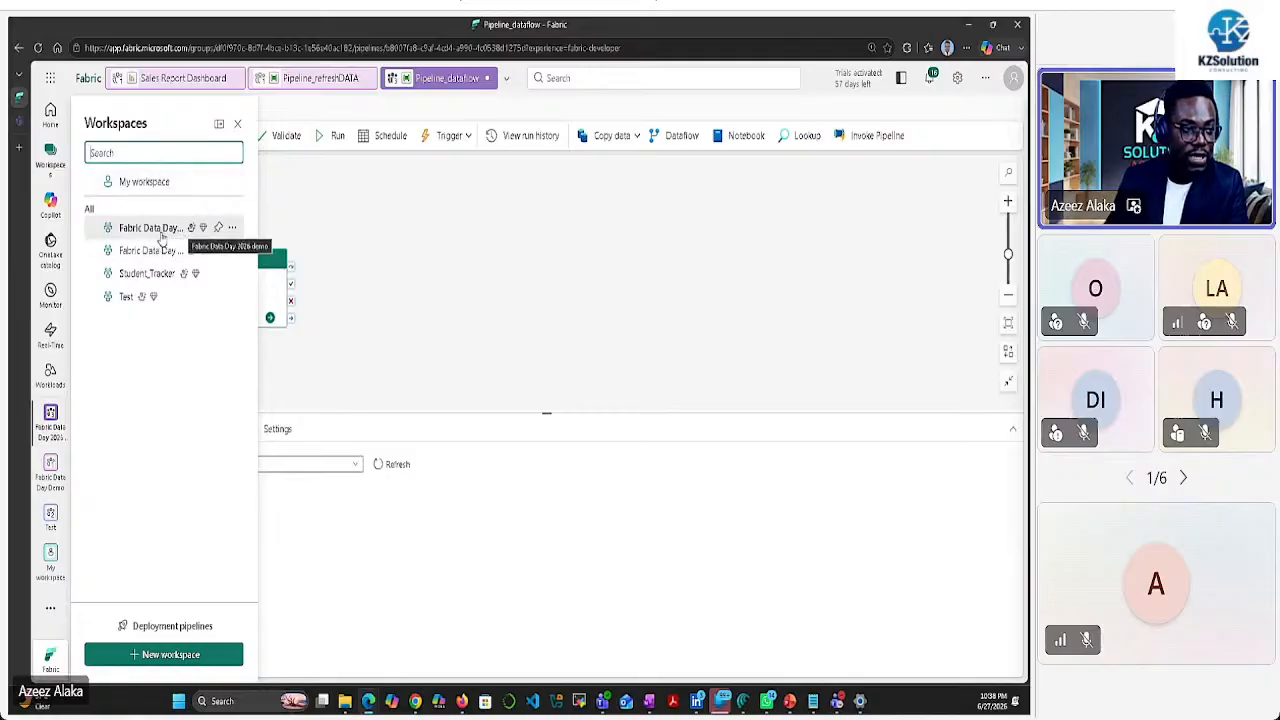
Go to the Fabric Data Day 2026 demo workspace and select its Store data task
click(181, 237)
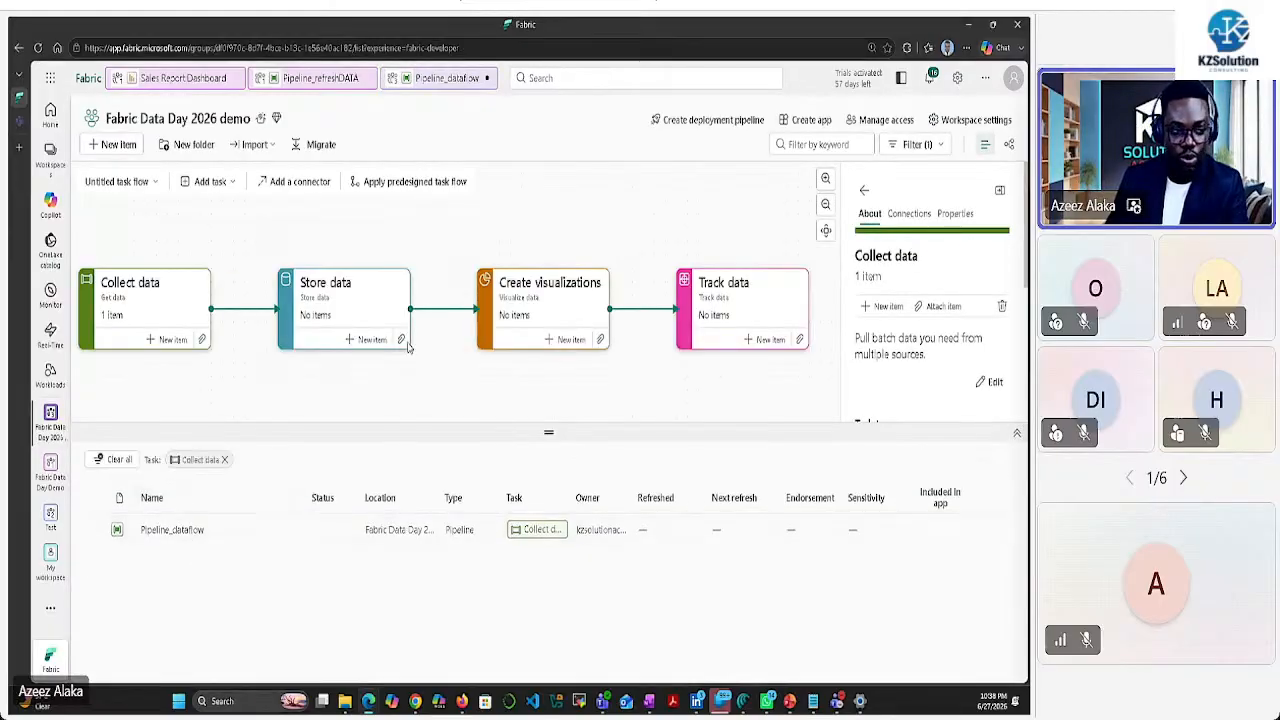
click(352, 297)
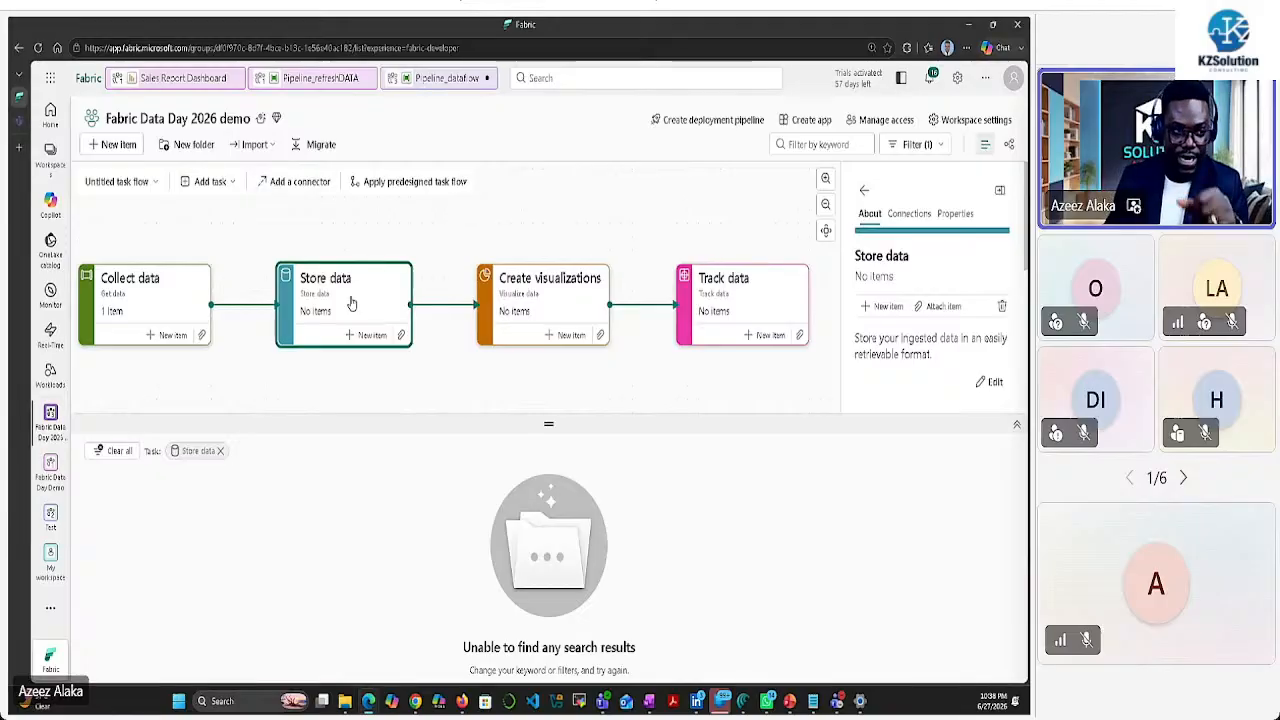
Create a new lakehouse named Lakehouse_dataday under the Store data task
click(366, 335)
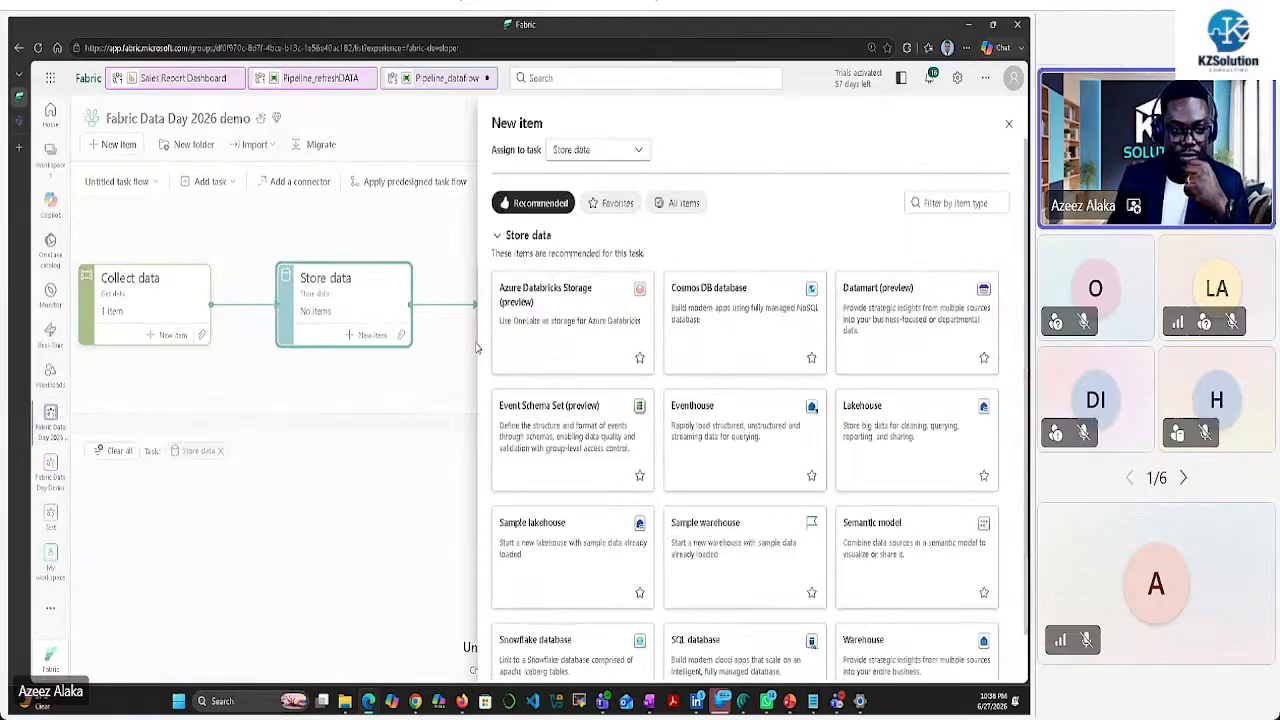
scroll(762, 450, down, 1)
scroll(767, 453, up, 1)
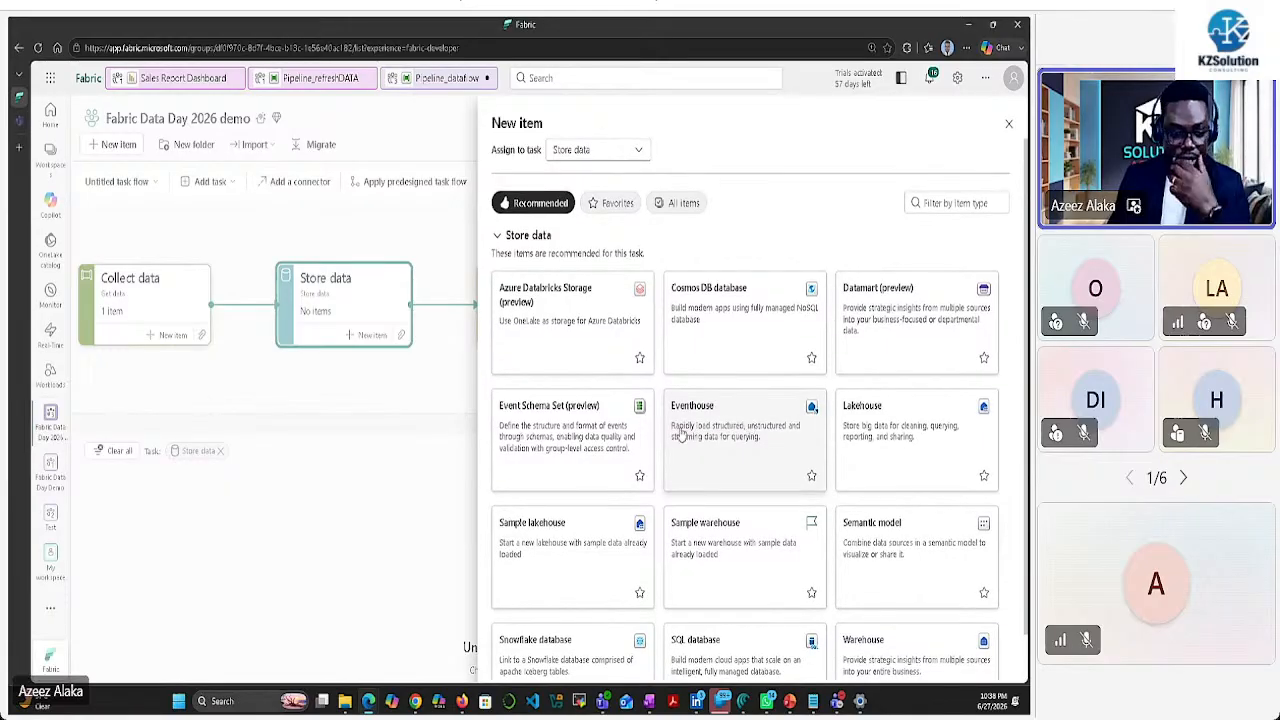
click(935, 429)
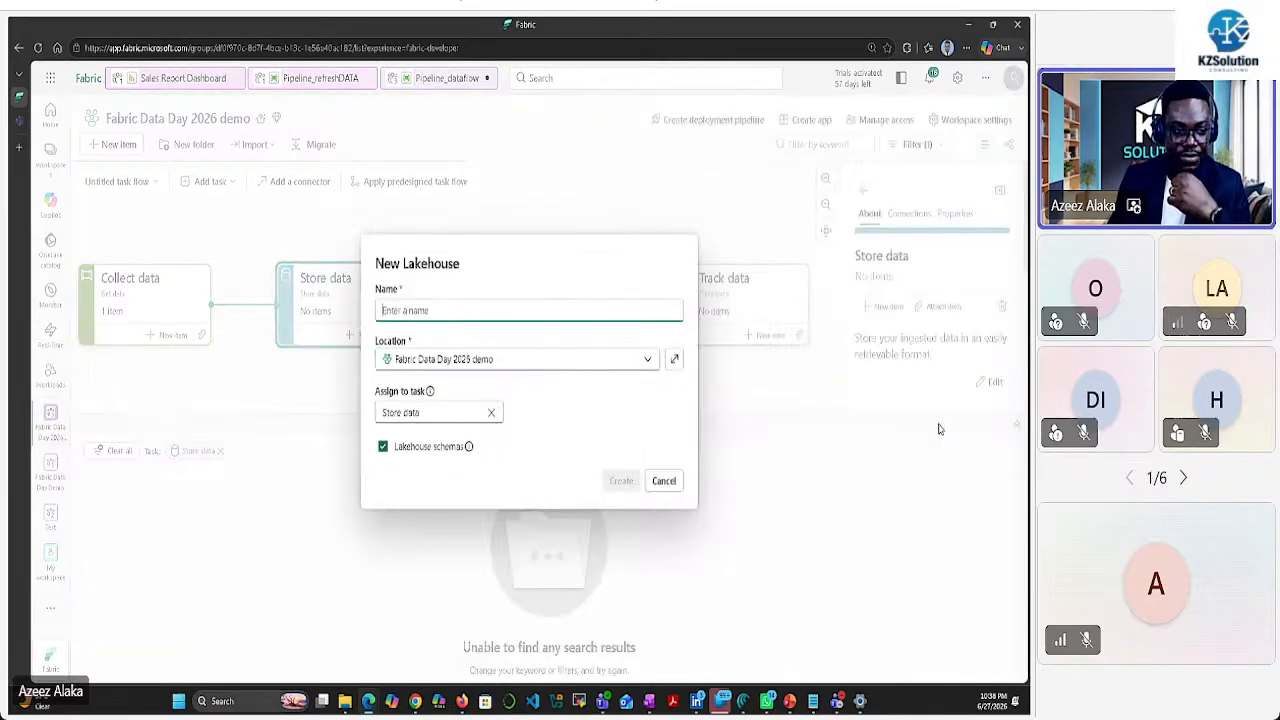
text(La)
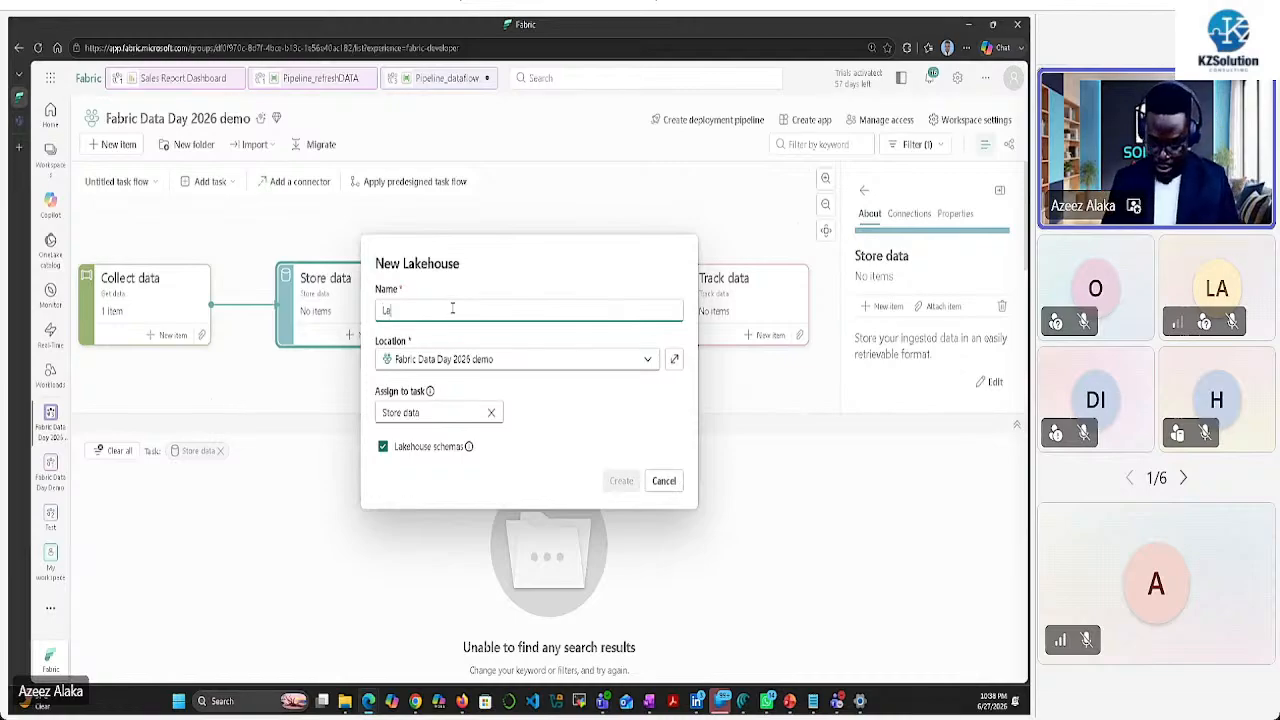
text(kehouse)
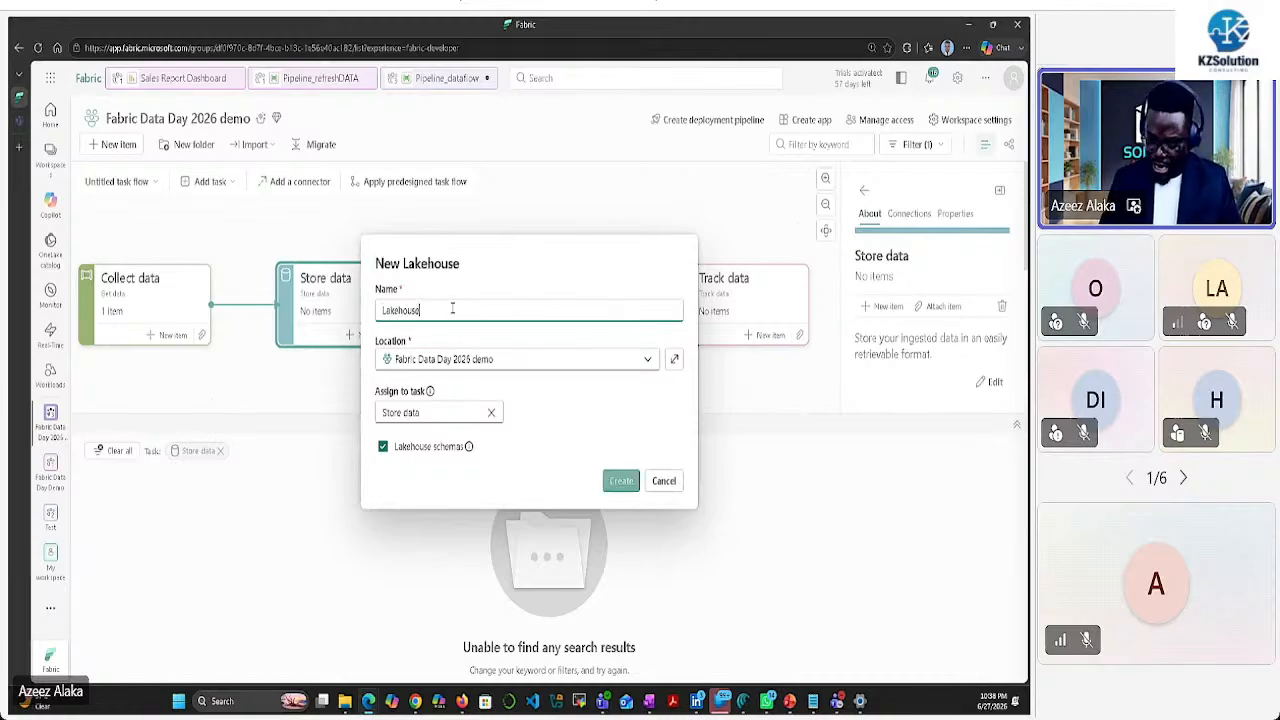
text(_datad)
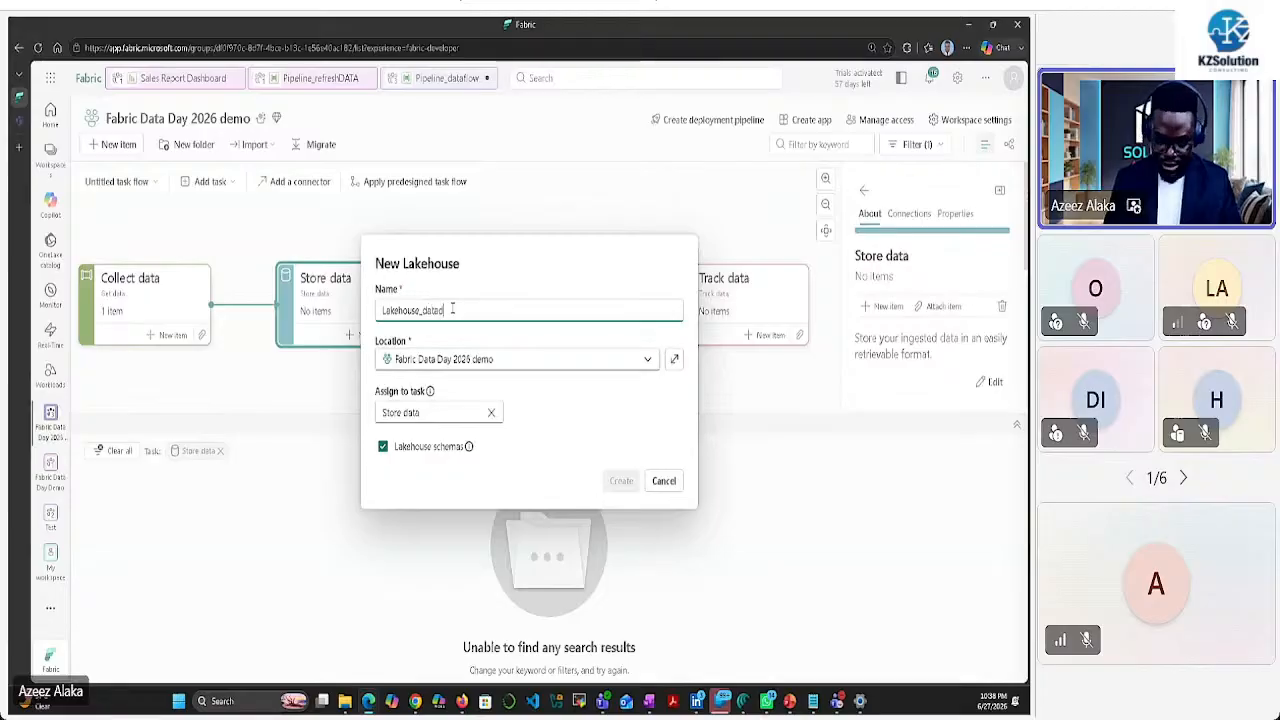
text(ay)
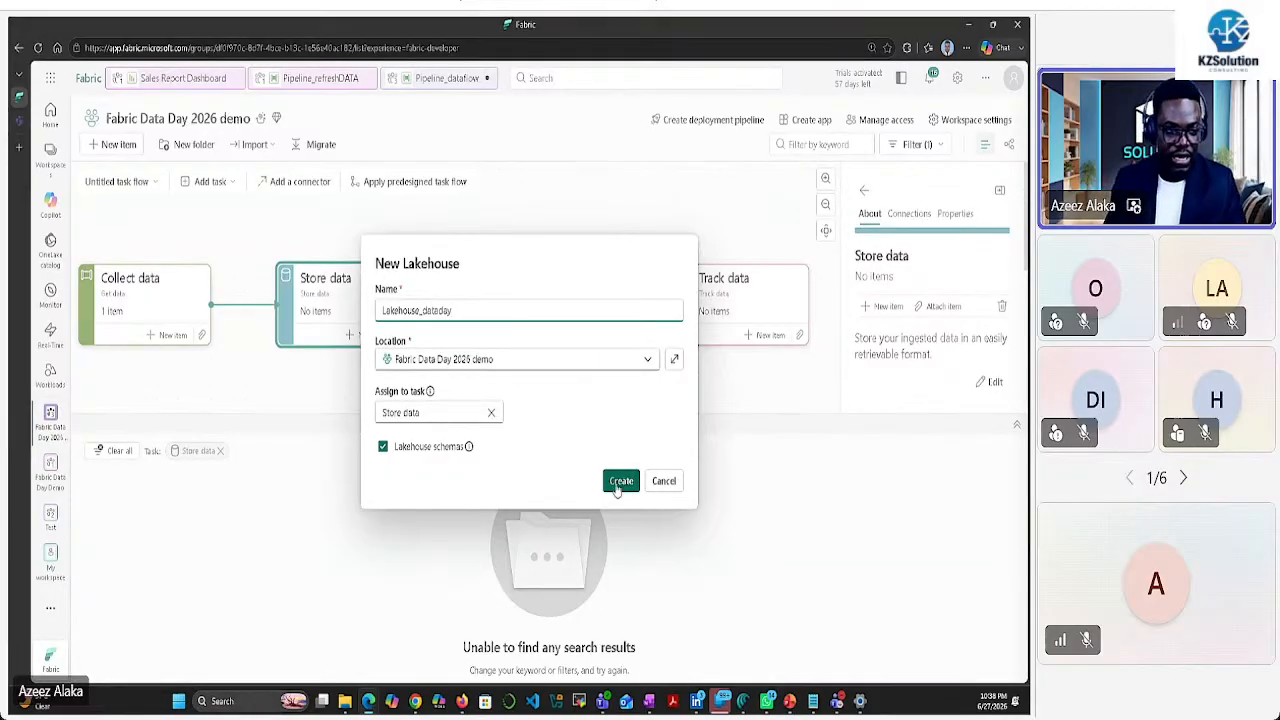
click(618, 480)
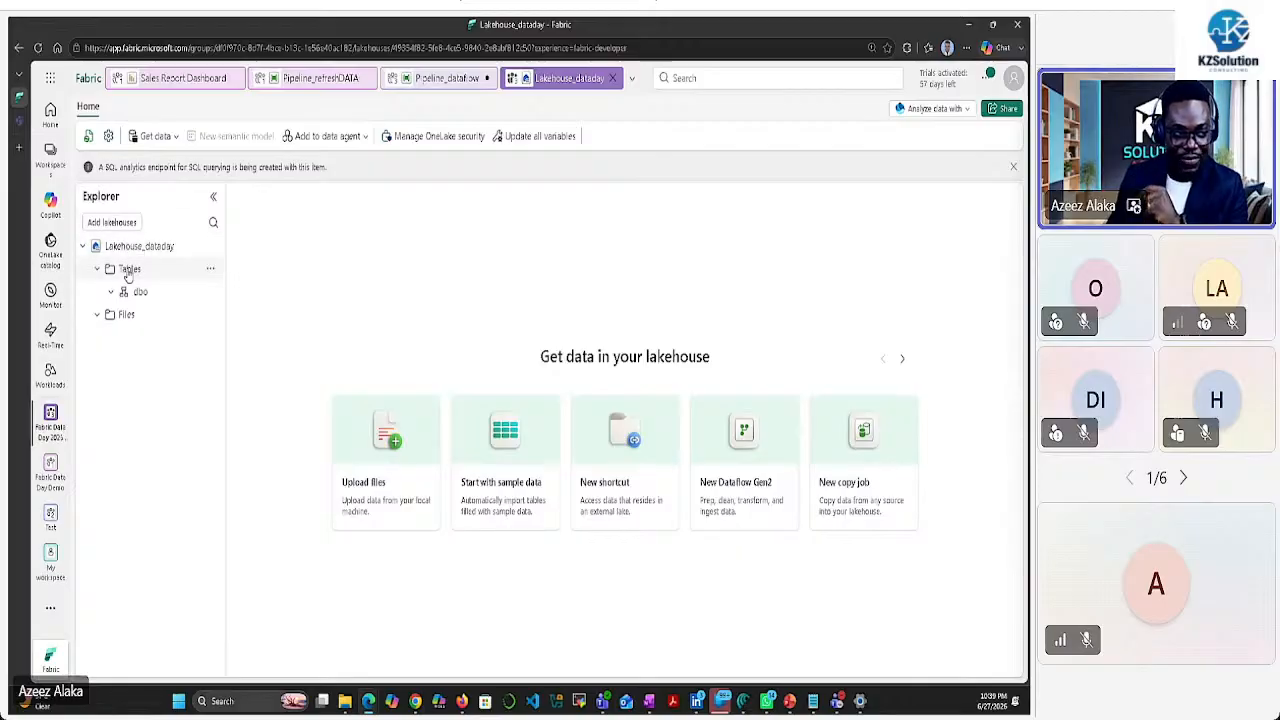
Expand and then collapse the Files node in the Lakehouse_dataday explorer
click(125, 315)
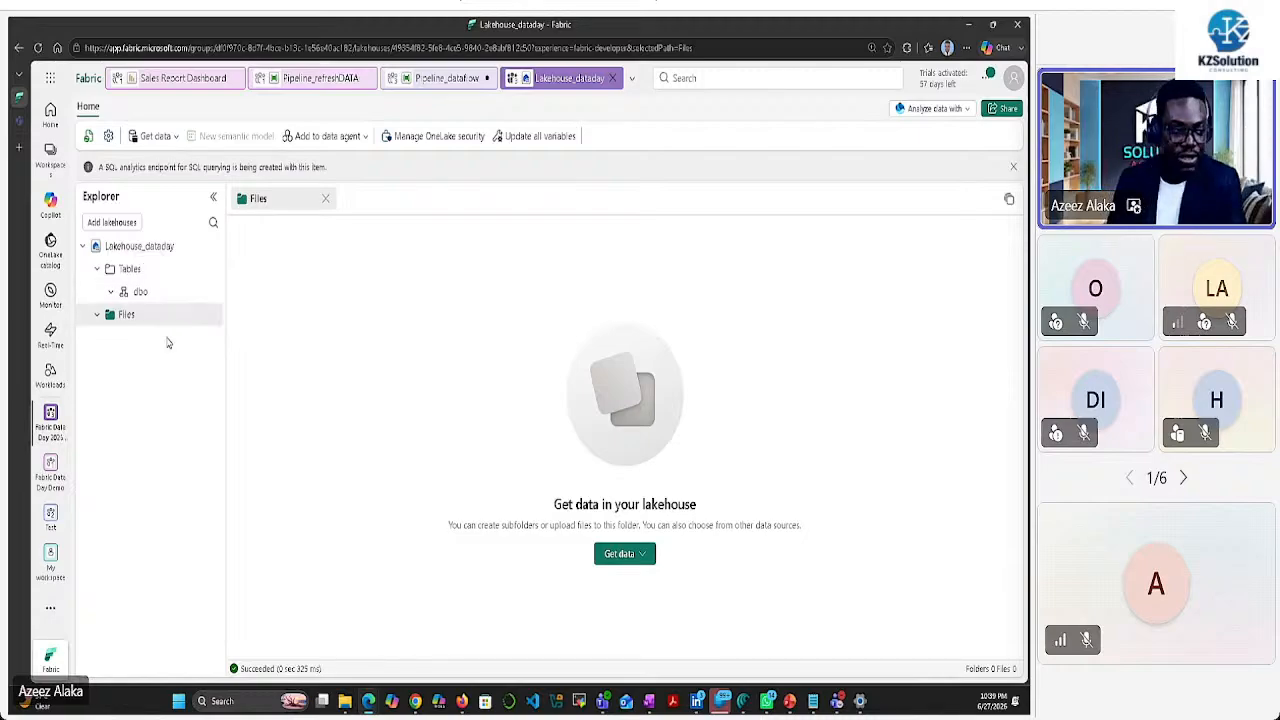
click(97, 314)
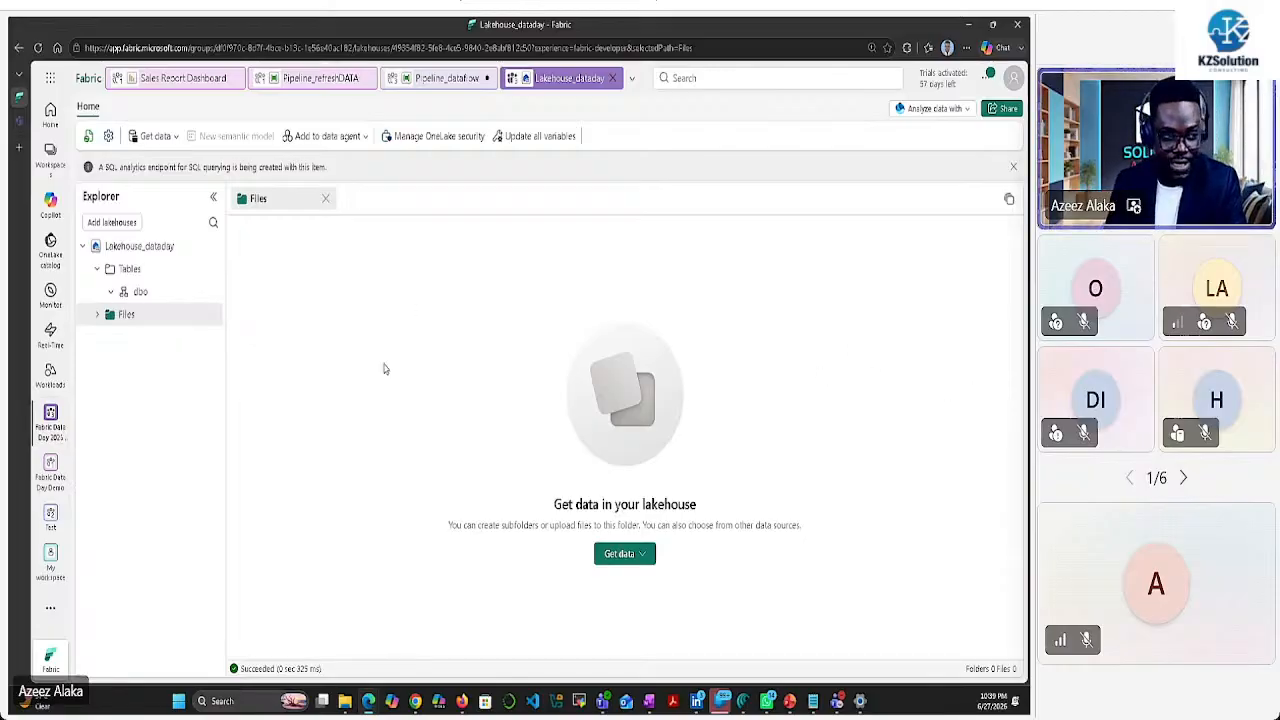
Add a Bronze subfolder under Files, then expand the dbo schema under Tables
click(211, 316)
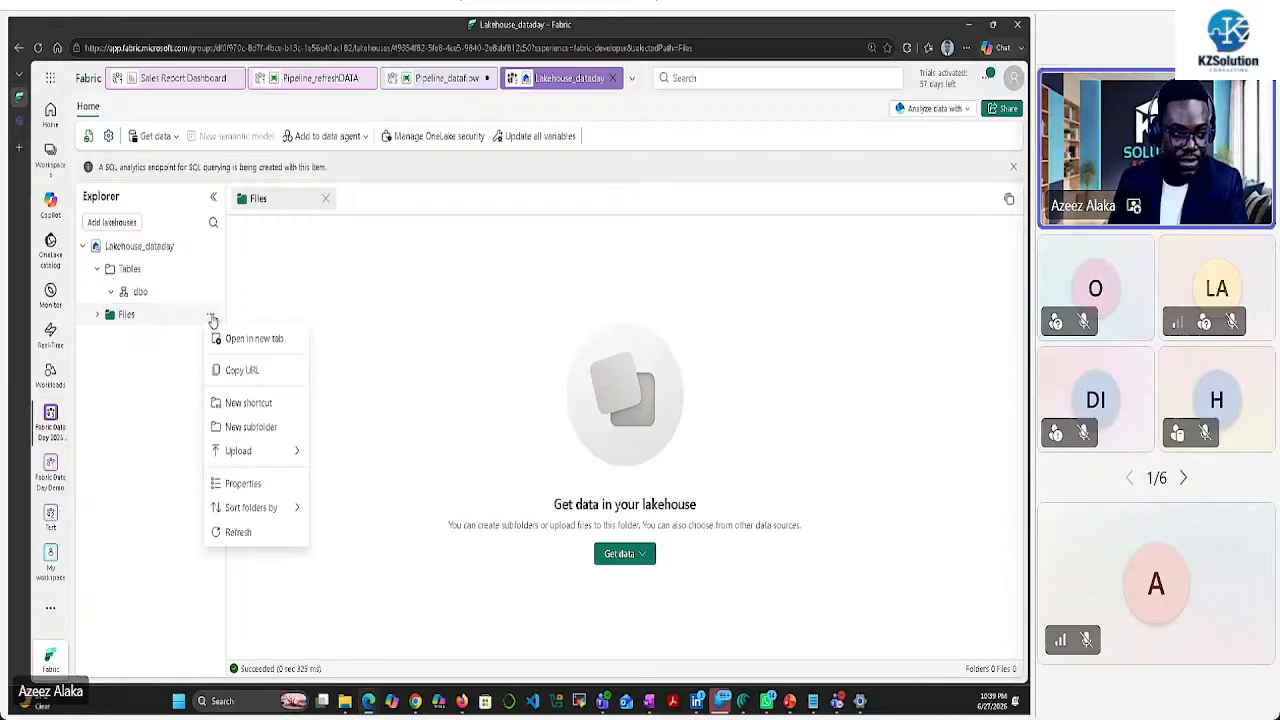
click(250, 427)
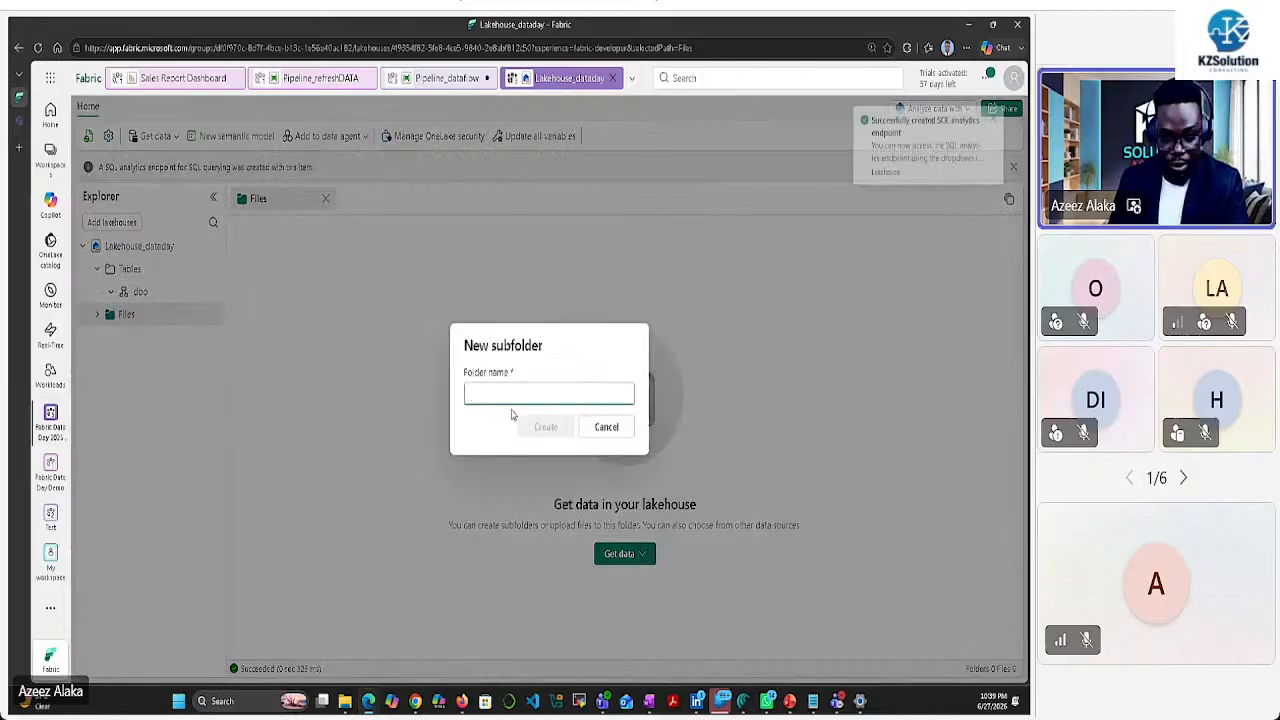
text(Bronze)
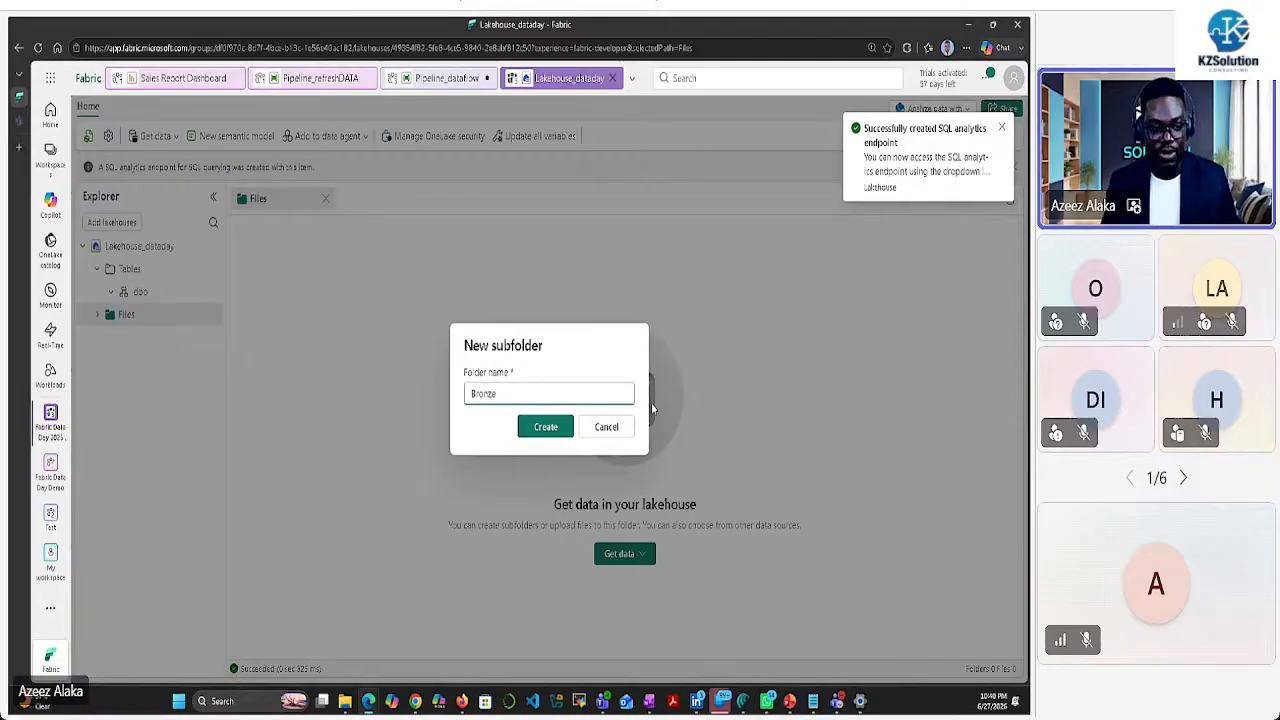
click(549, 428)
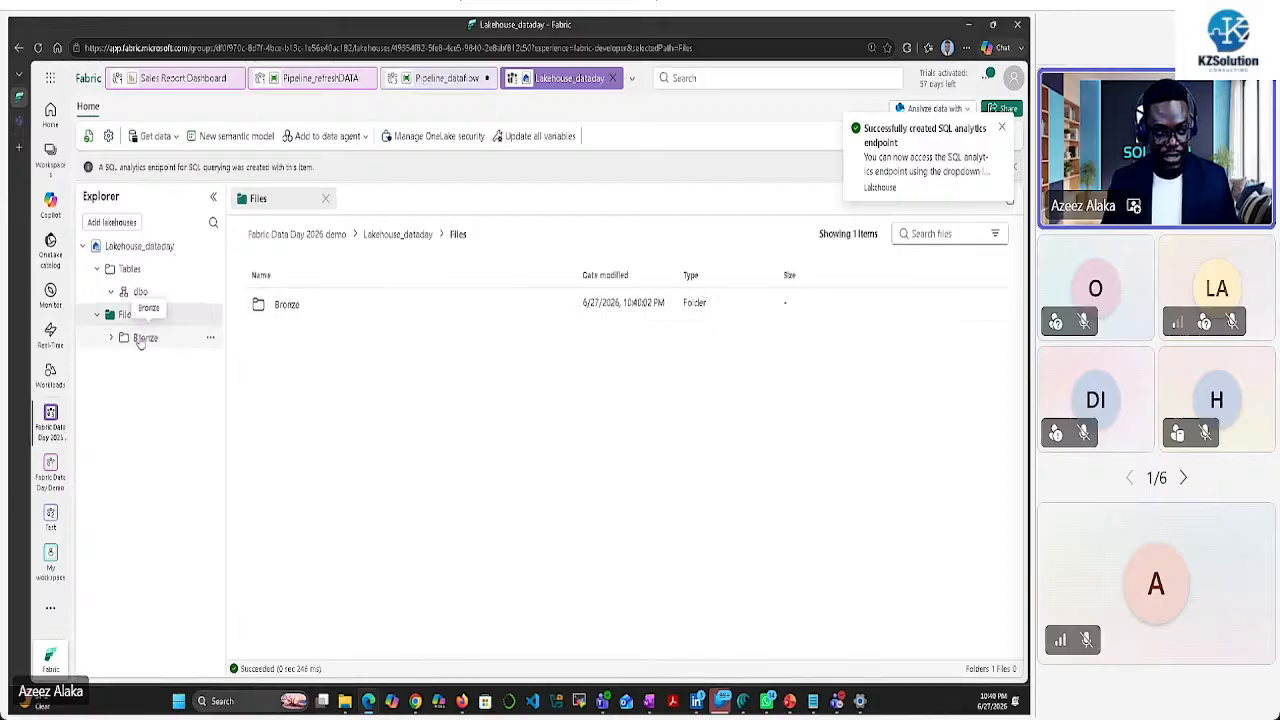
click(111, 291)
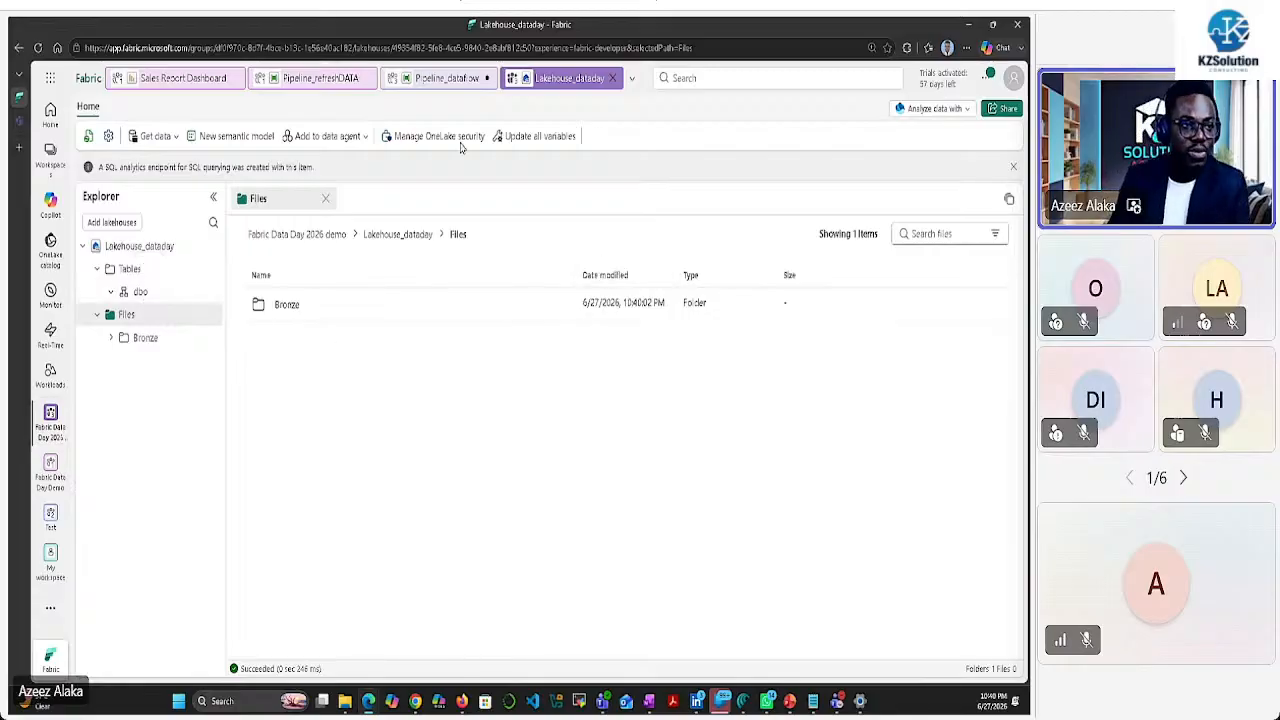
In Pipeline_dataflow, set Copy data1's destination connection to Lakehouse_dataday from the OneLake catalog
click(450, 80)
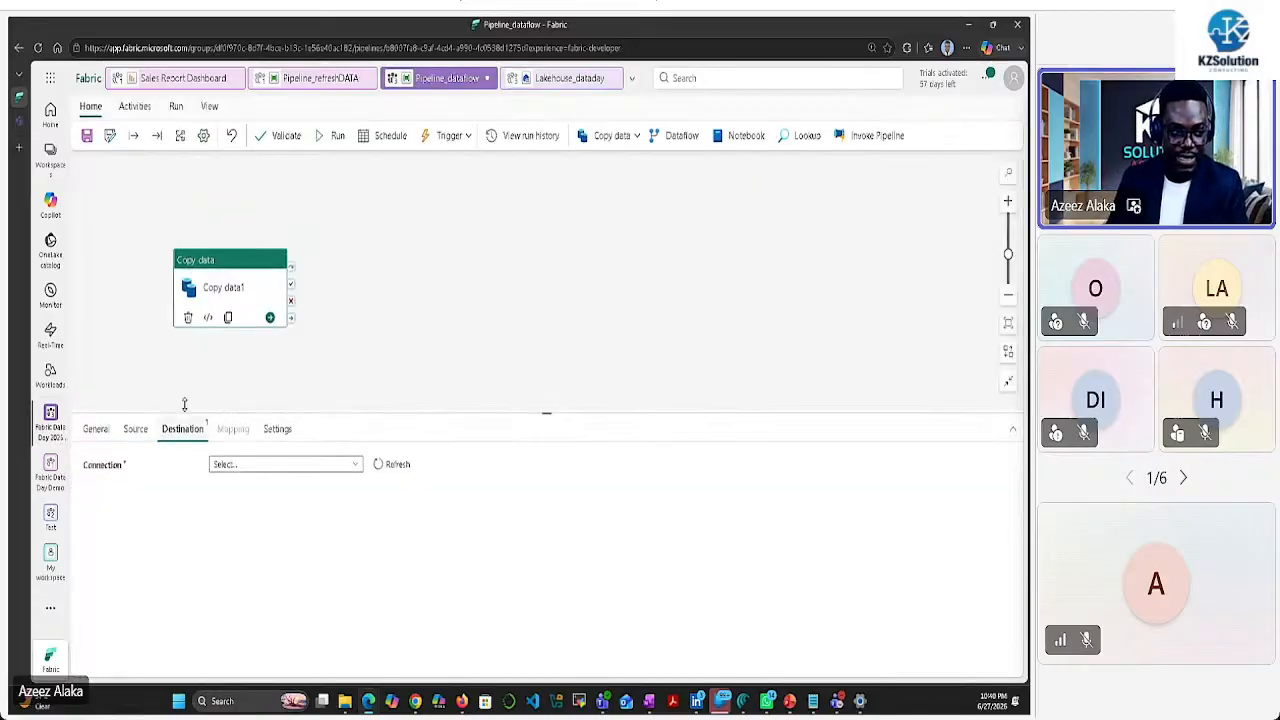
click(131, 436)
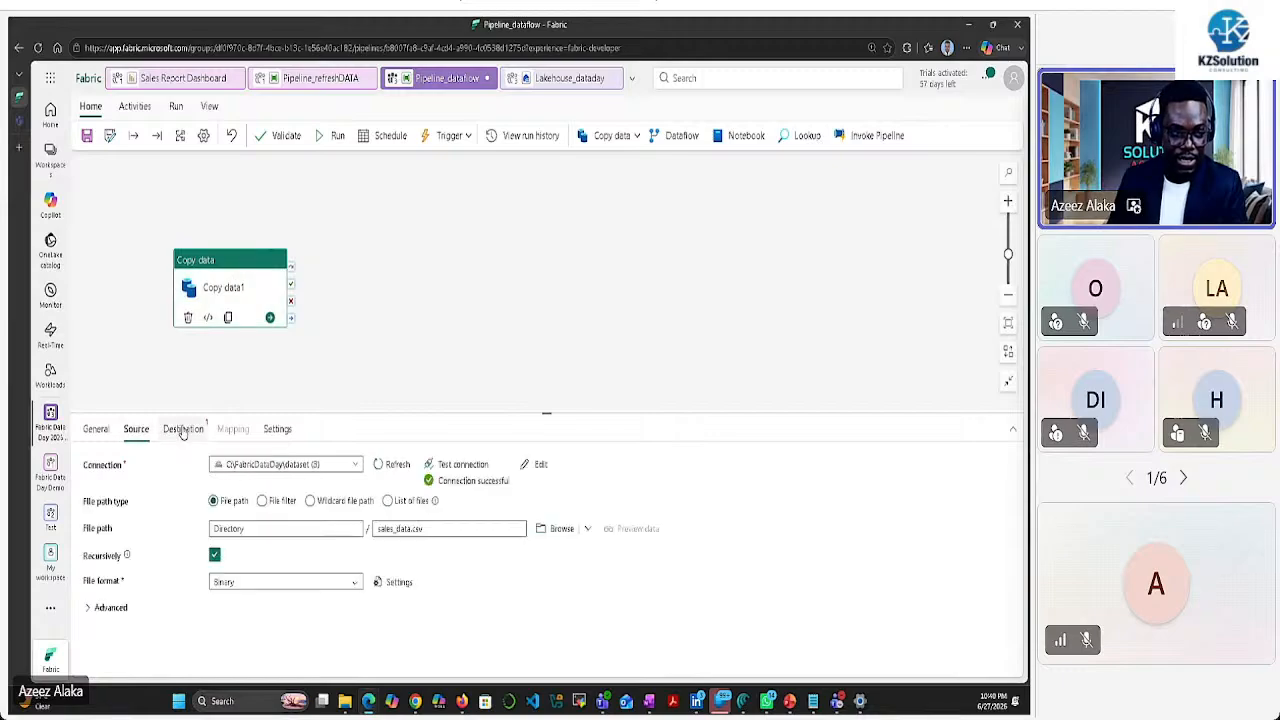
click(172, 430)
click(356, 467)
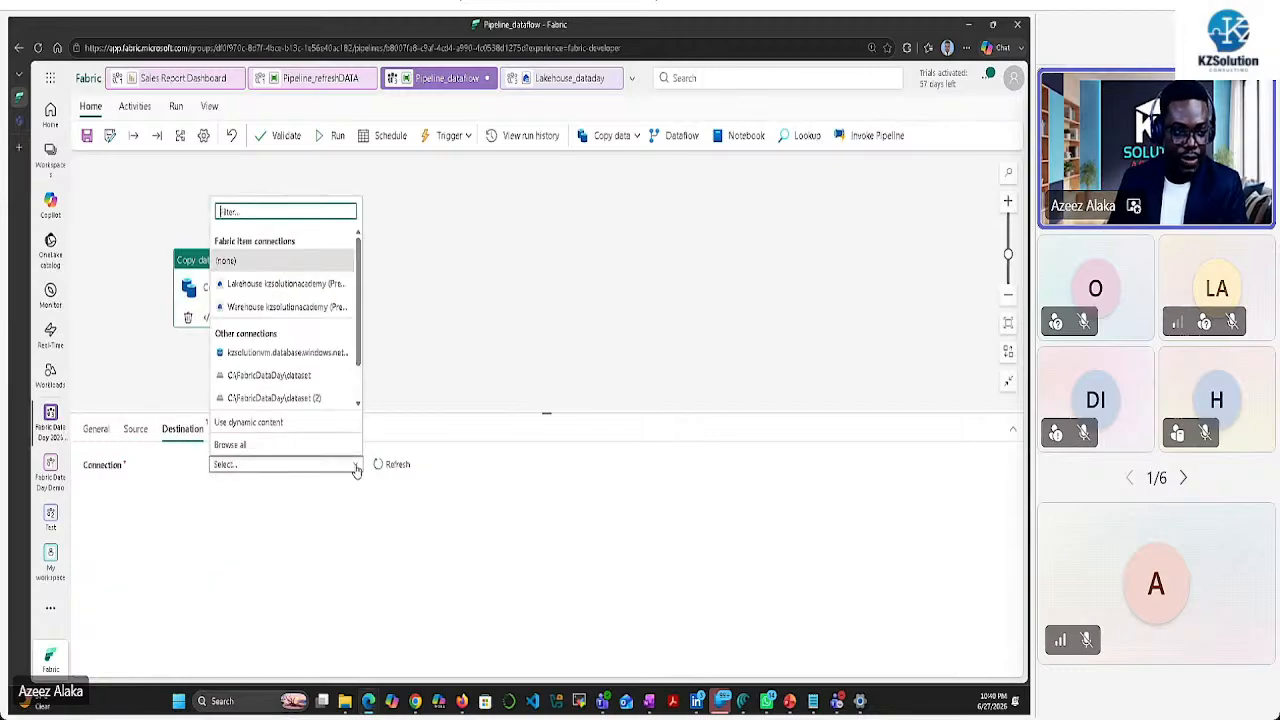
click(250, 447)
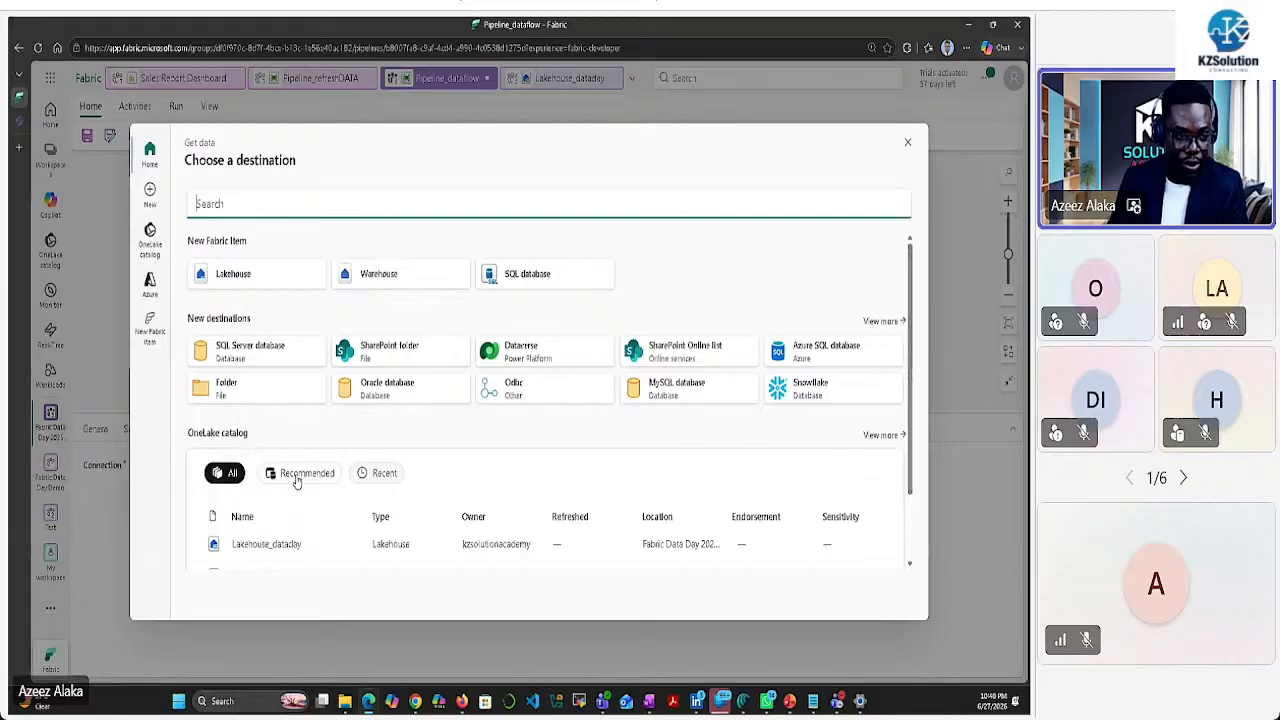
scroll(285, 534, down, 2)
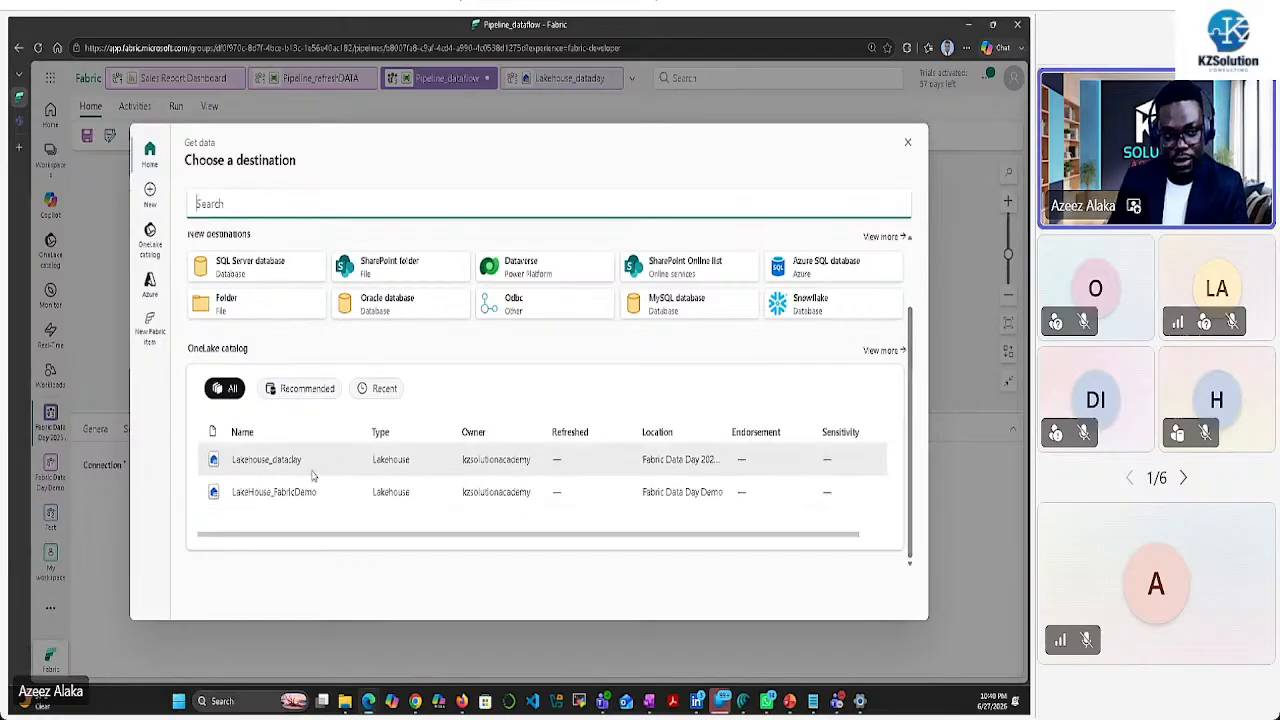
scroll(300, 470, up, 1)
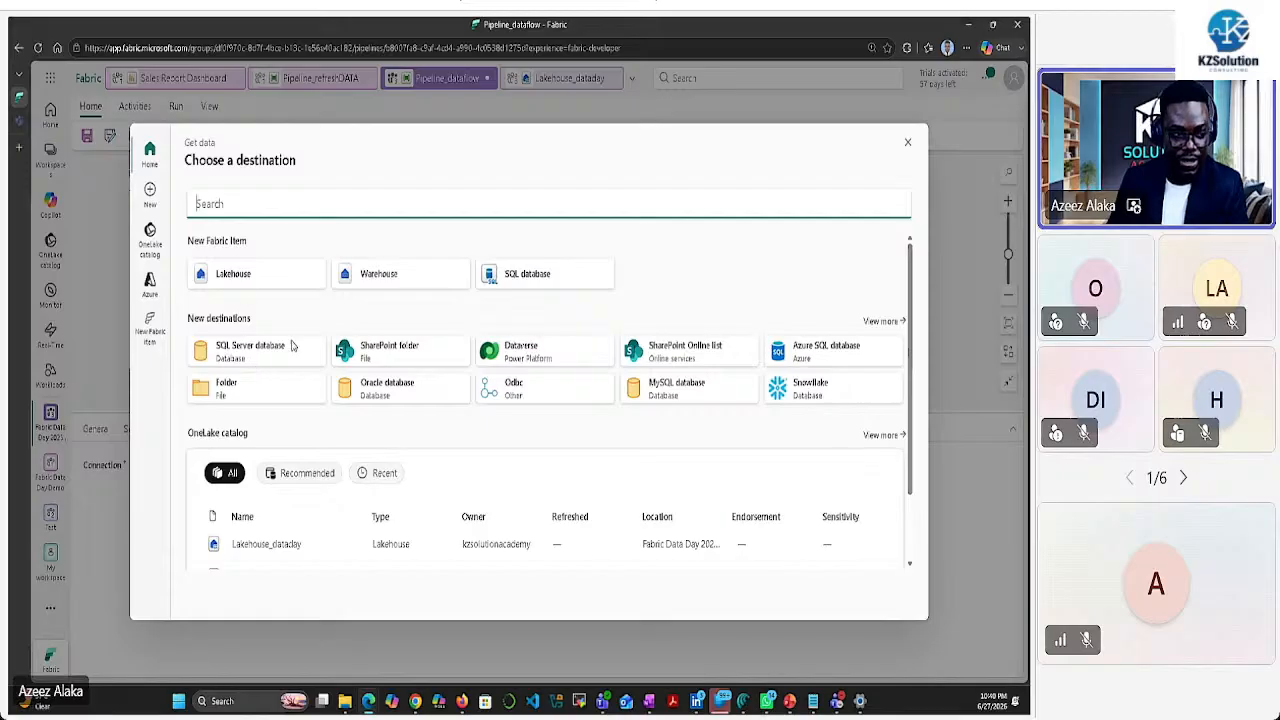
scroll(260, 390, down, 1)
click(279, 465)
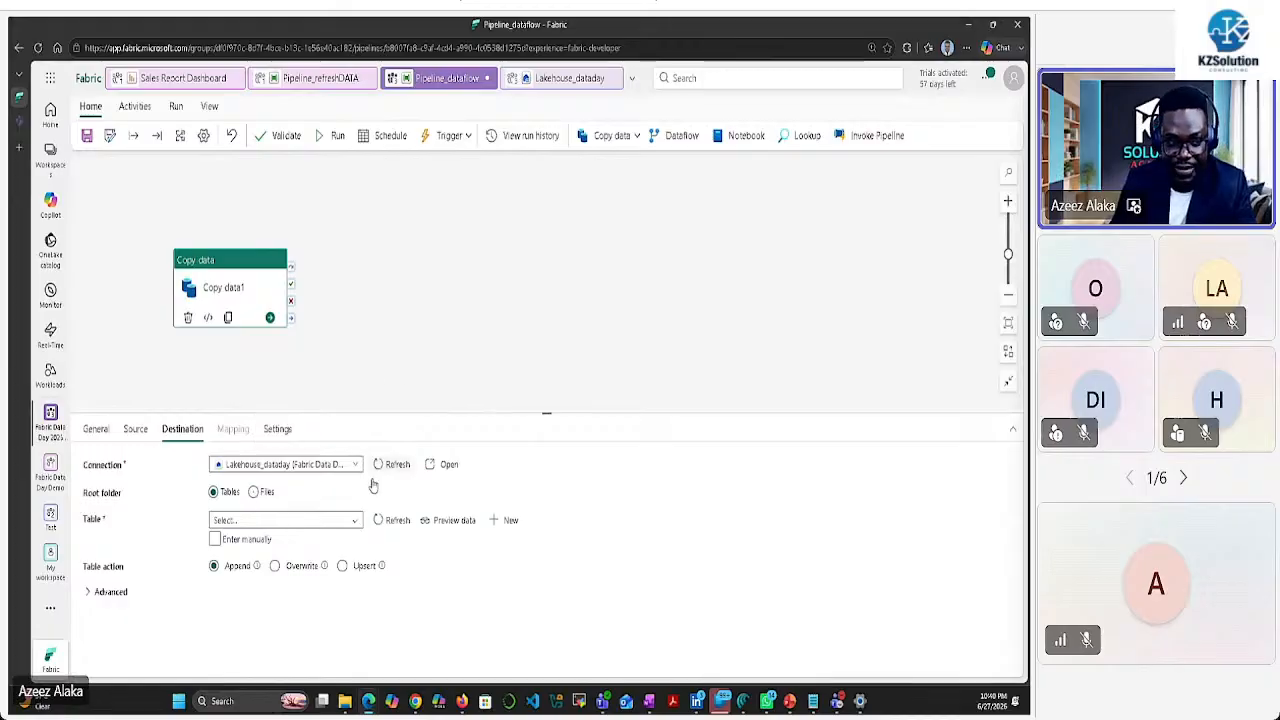
Target the Files root folder with Bronze as the destination directory path
click(255, 497)
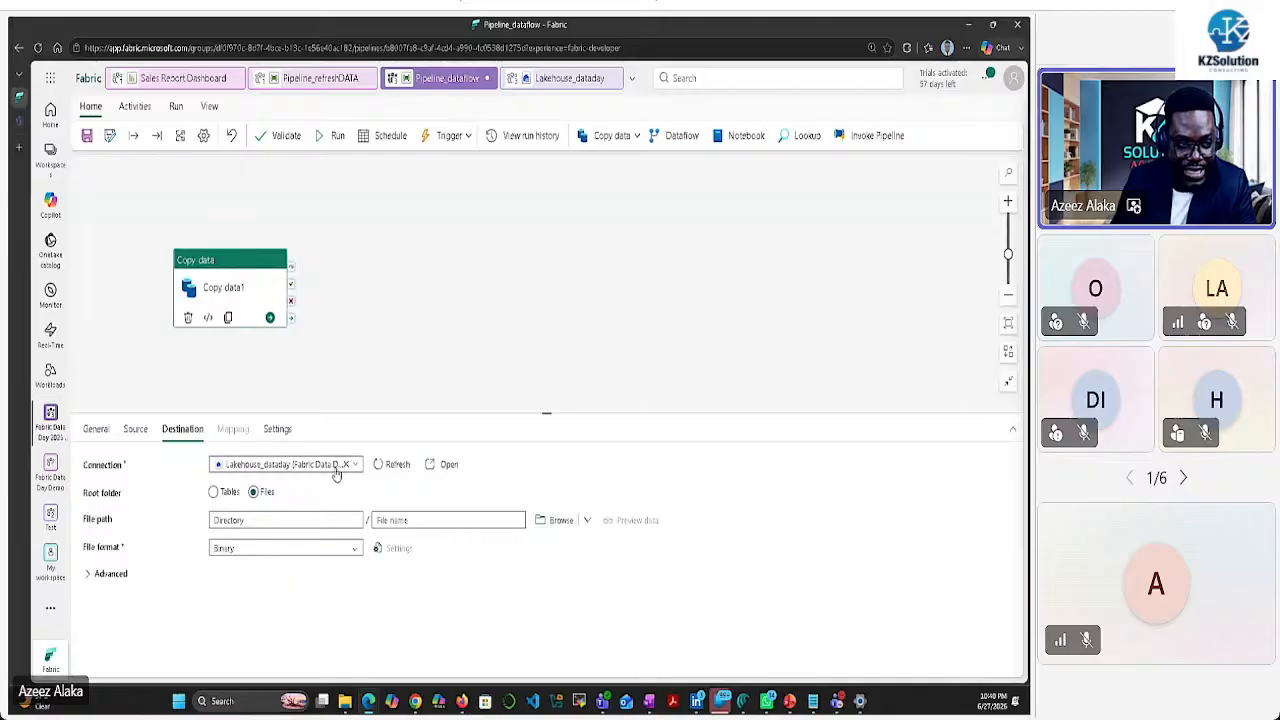
click(558, 522)
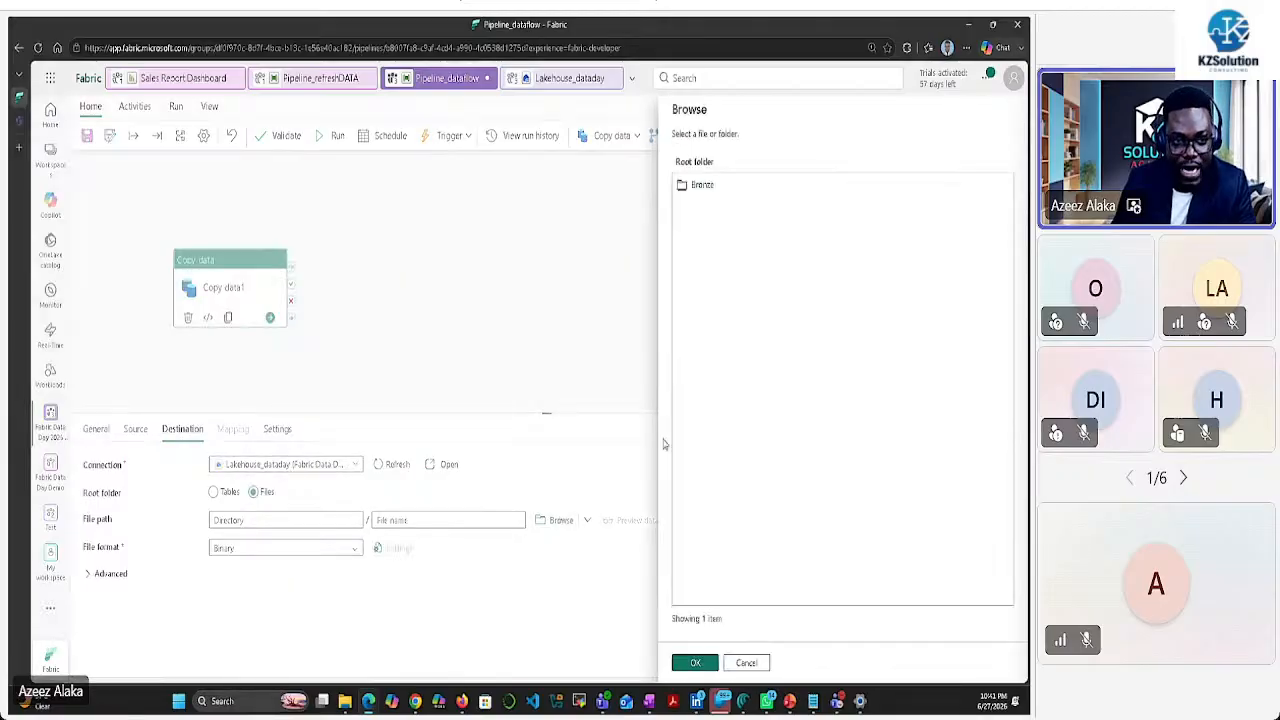
click(704, 188)
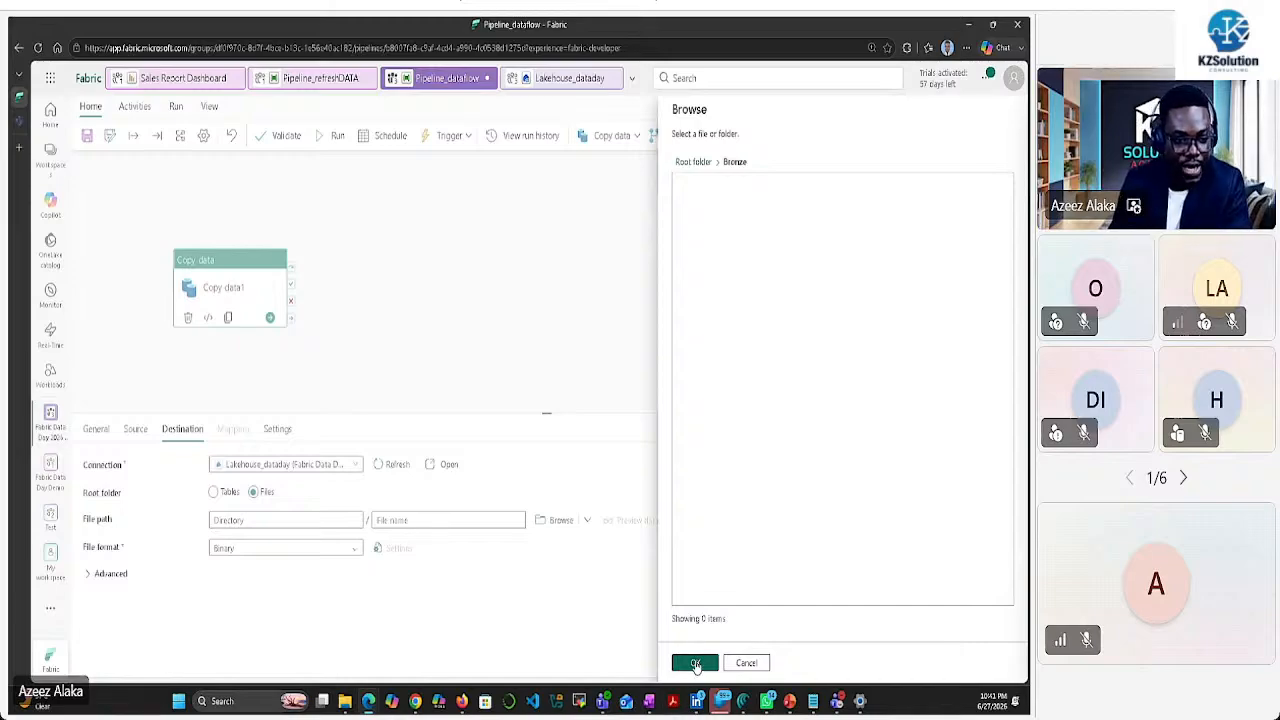
click(695, 662)
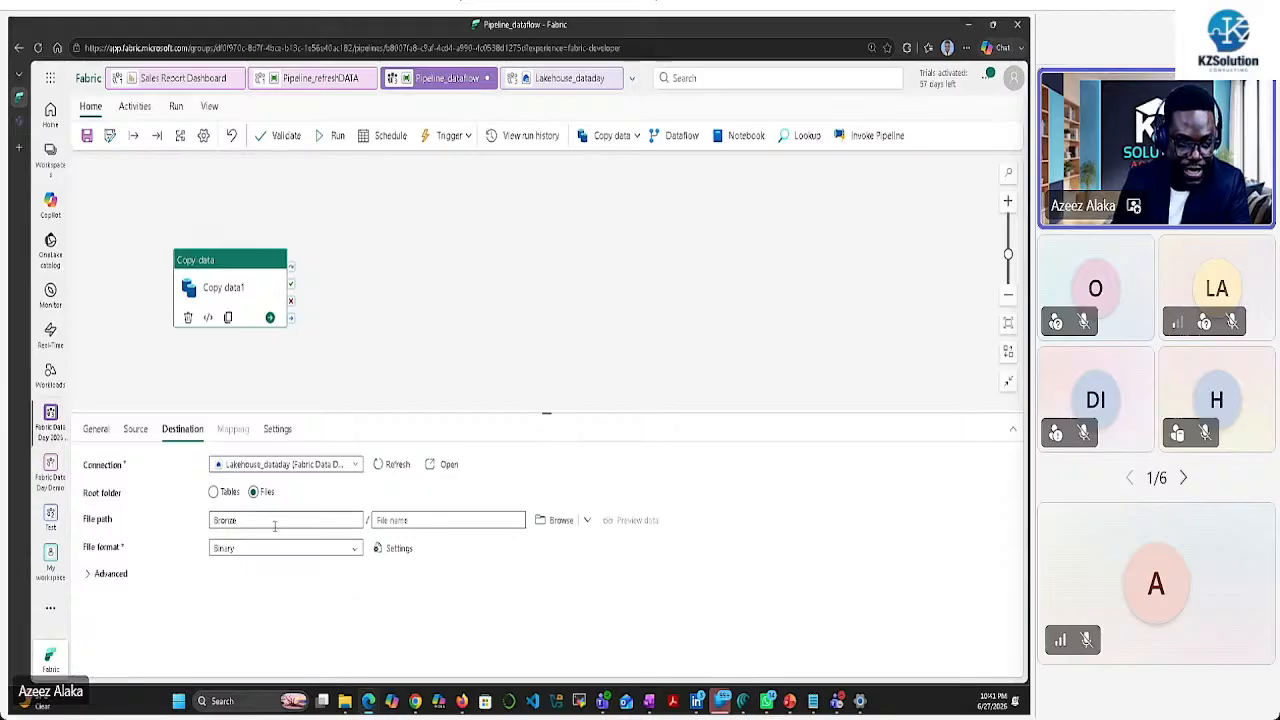
click(497, 340)
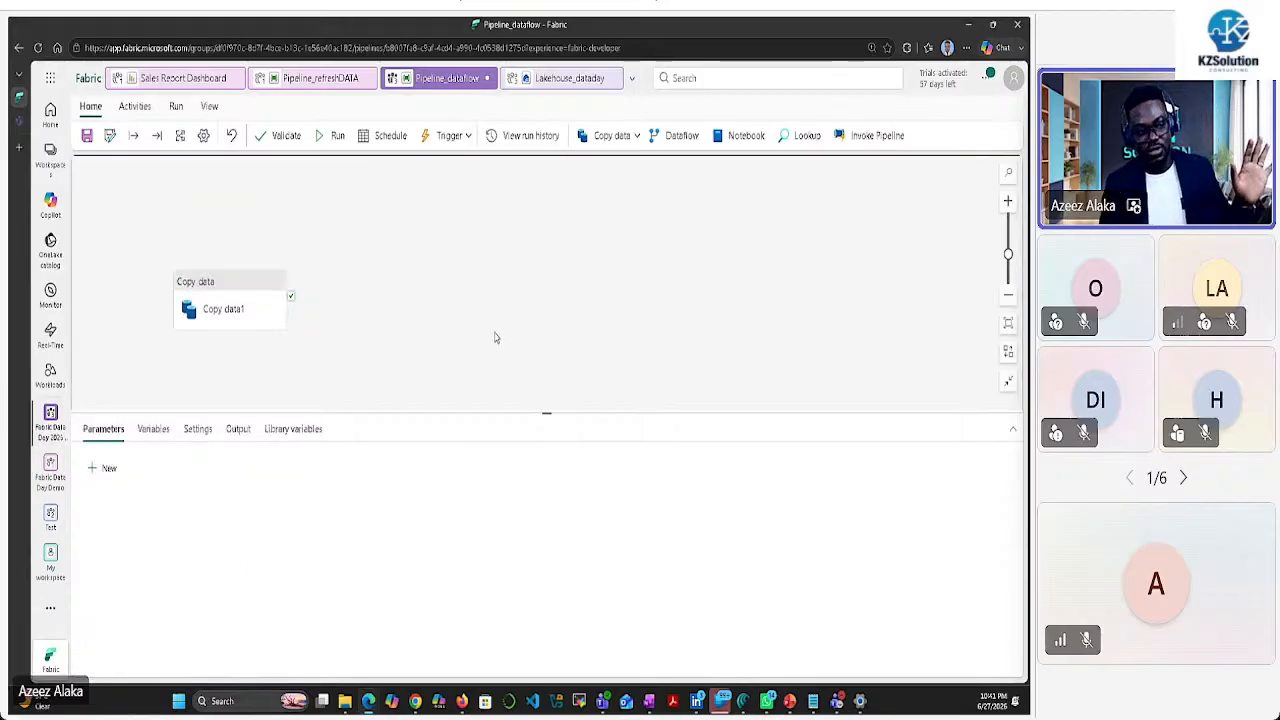
click(254, 286)
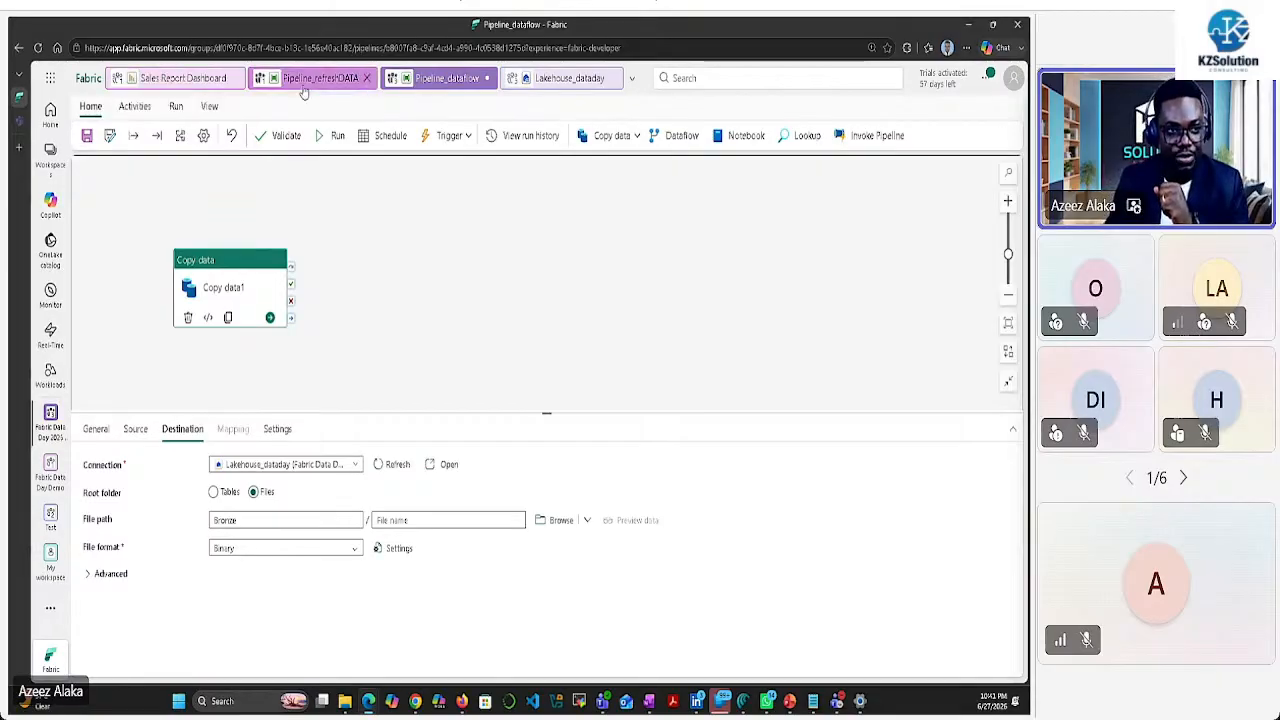
click(540, 80)
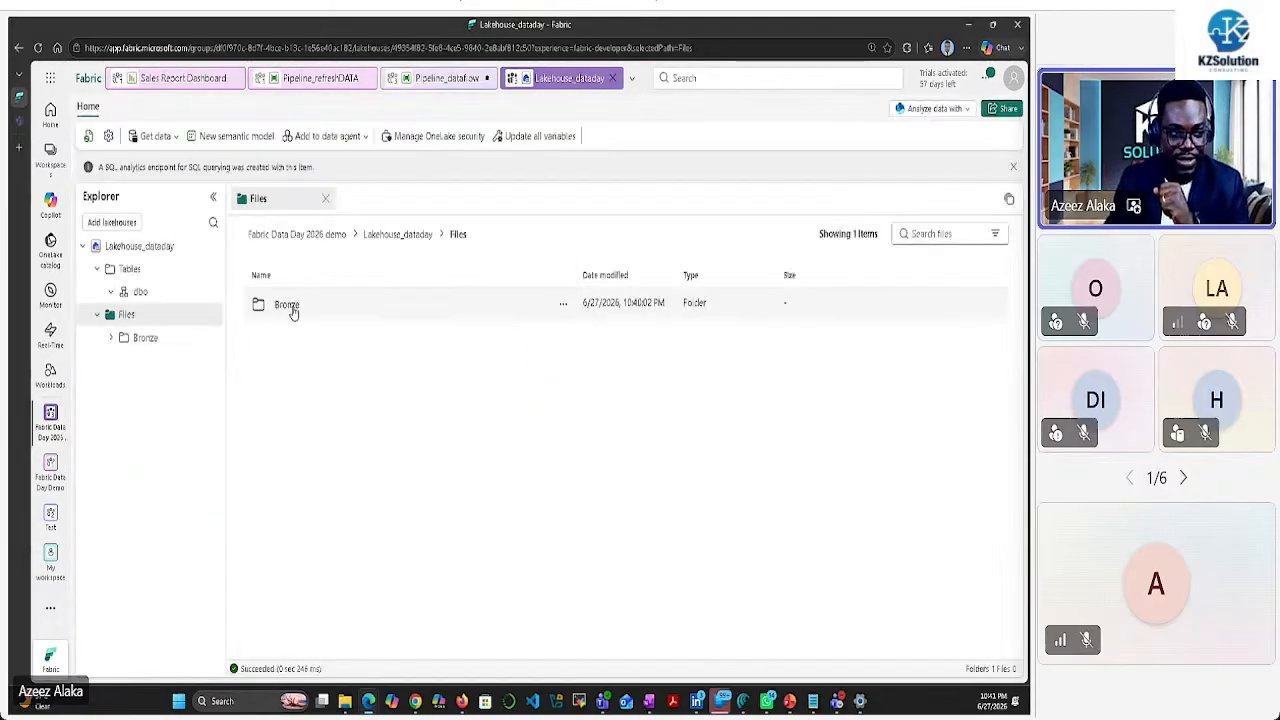
click(150, 338)
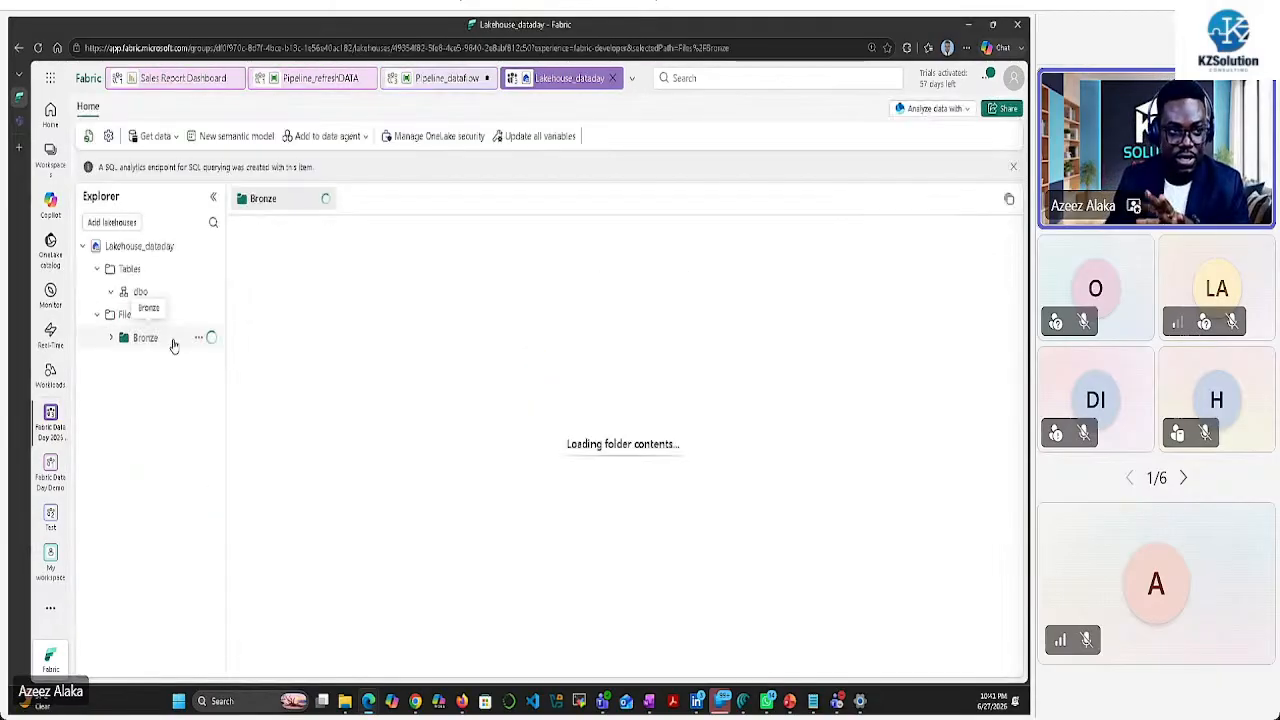
click(434, 82)
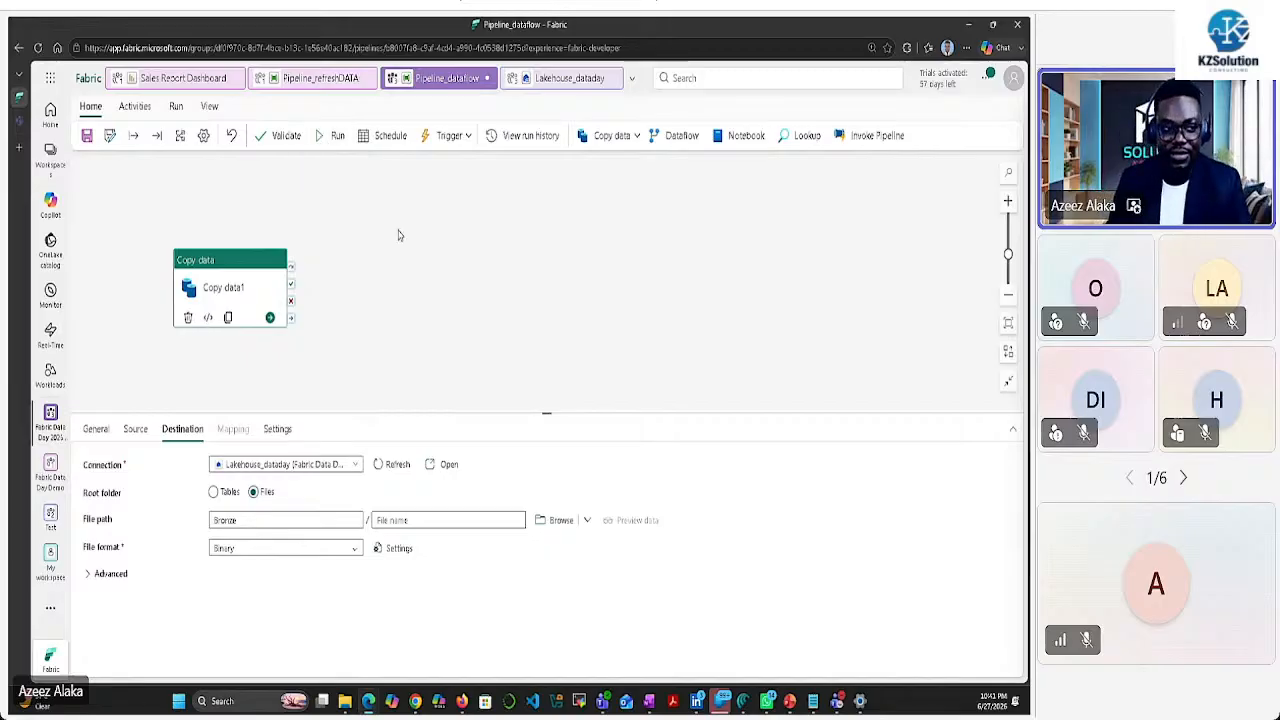
Save and run the Pipeline_dataflow pipeline
click(334, 136)
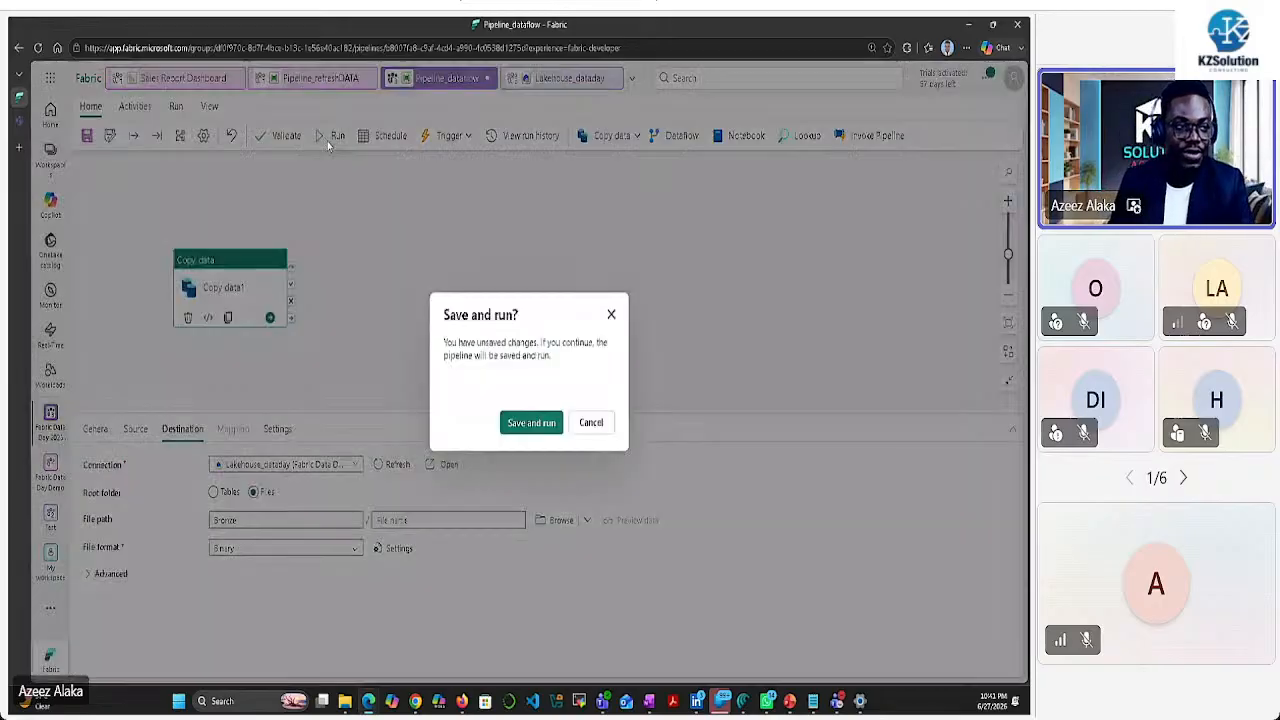
click(527, 430)
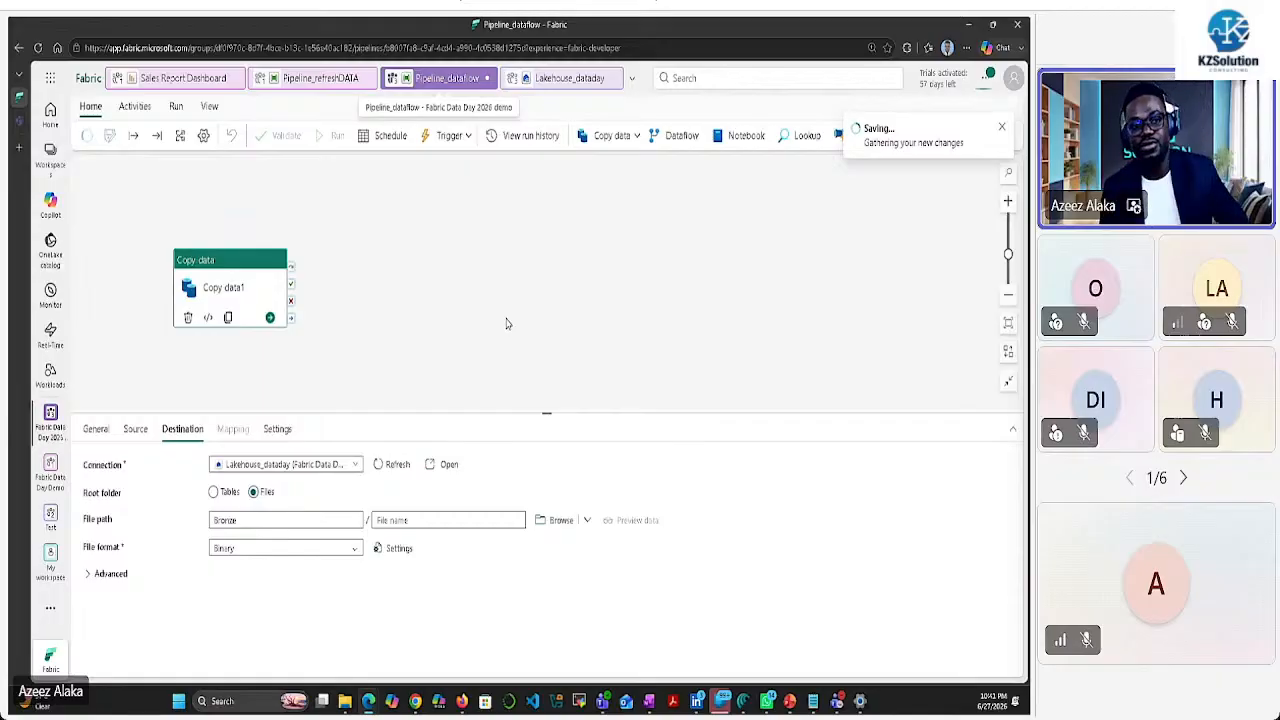
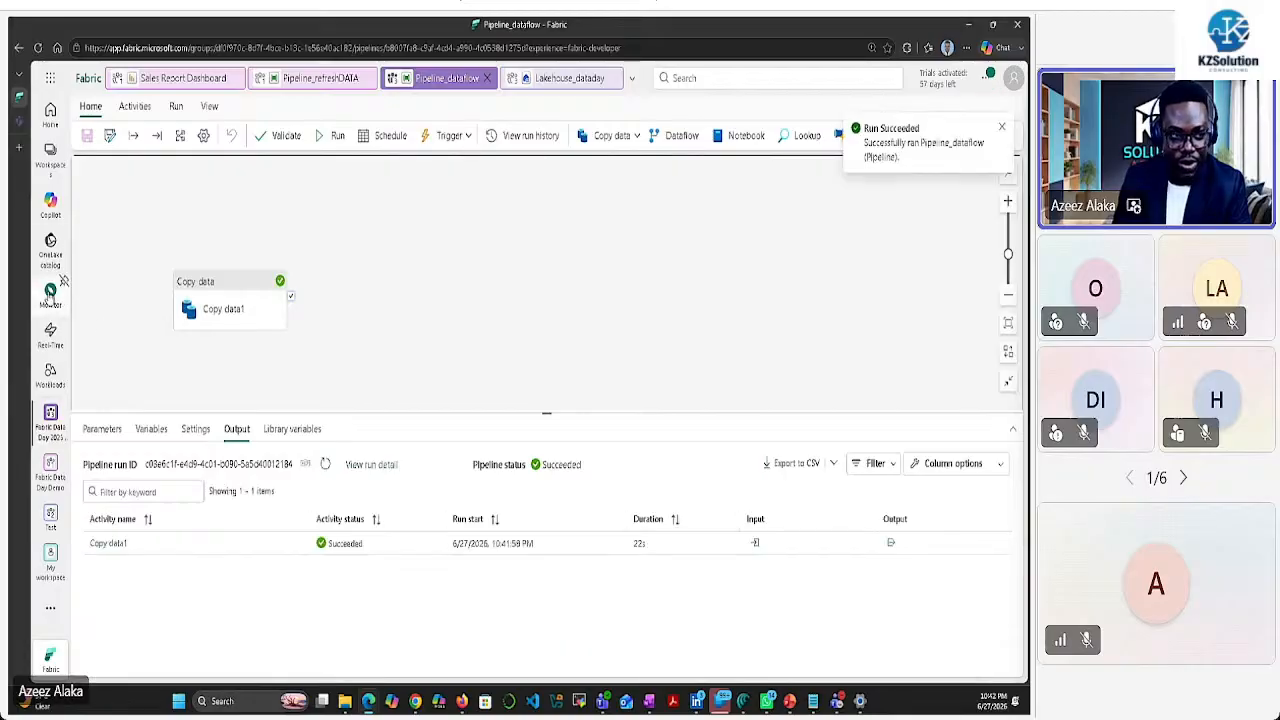
Open the Monitor hub to review Pipeline_refreshDATA's past runs
click(50, 290)
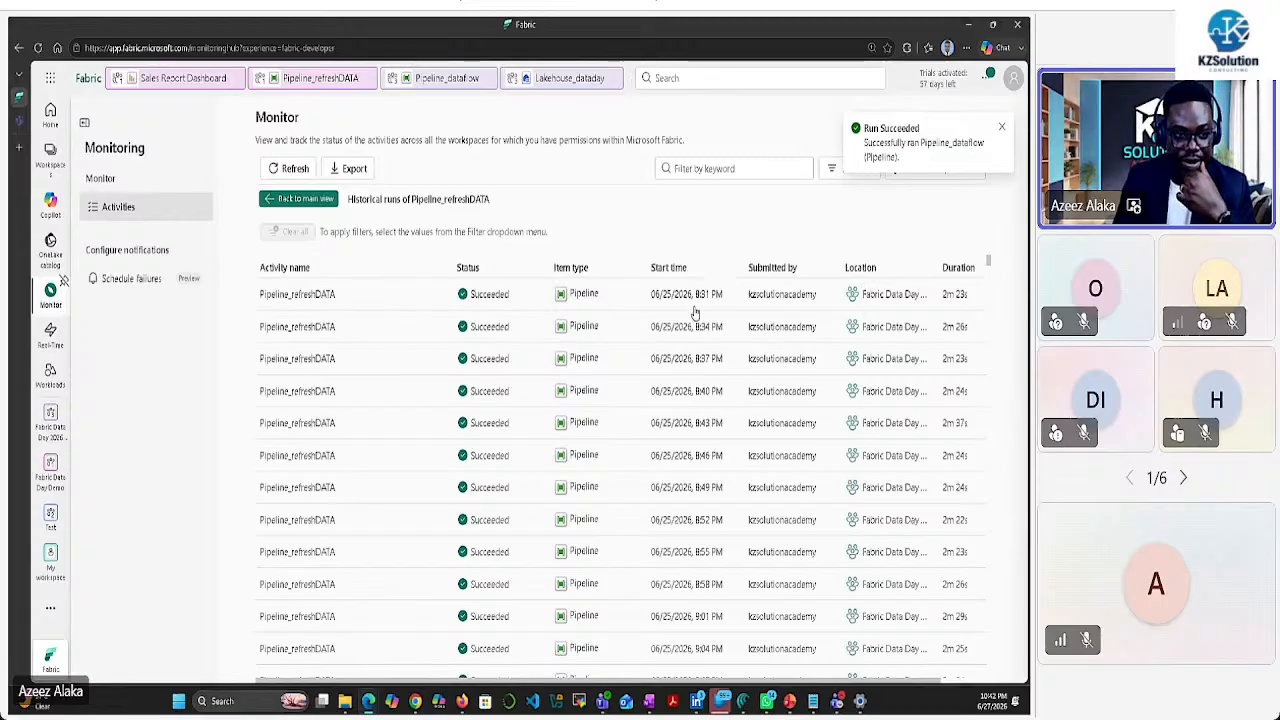
Sort the runs newest first, then return to the Lakehouse_dataday lakehouse's Bronze folder
click(1002, 127)
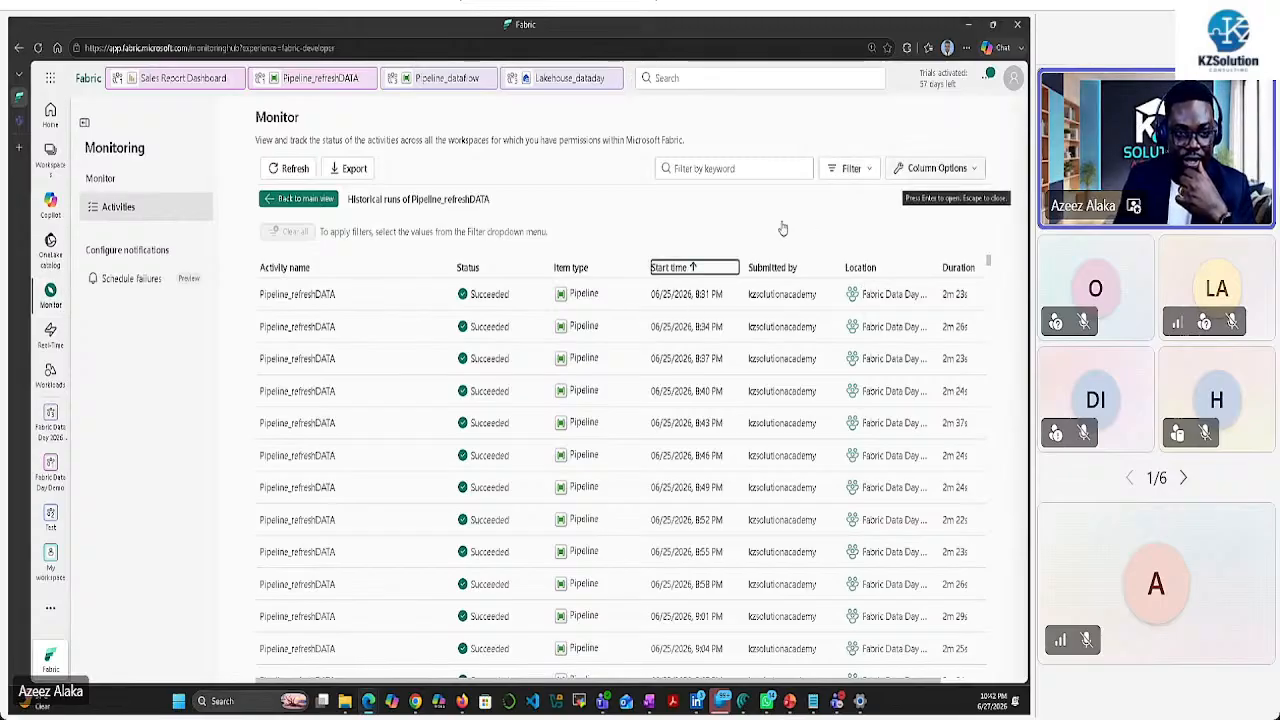
click(699, 269)
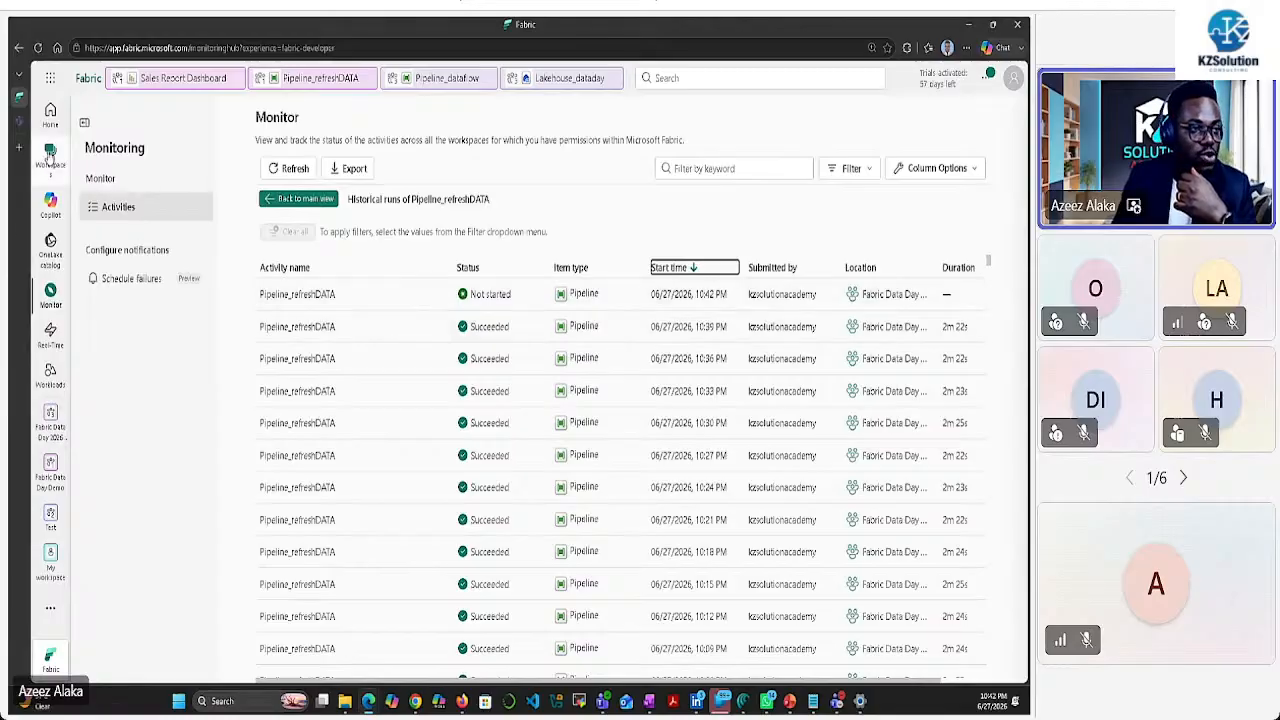
click(440, 84)
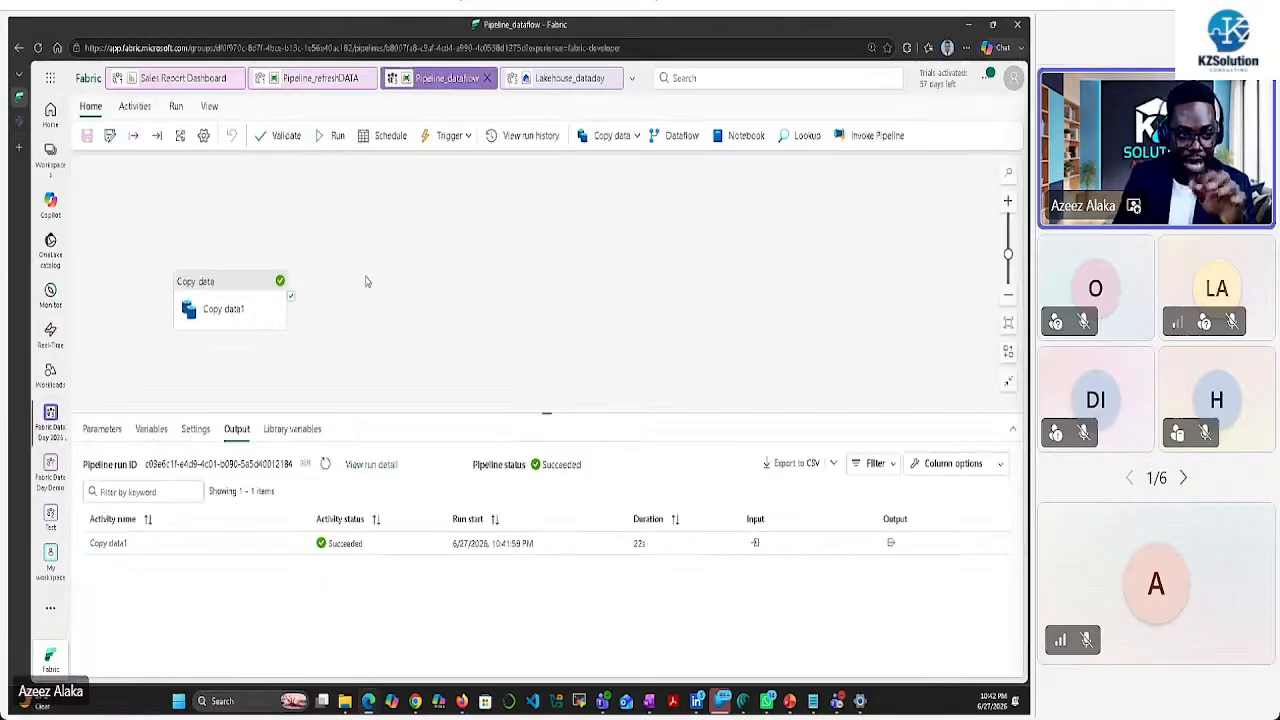
click(560, 80)
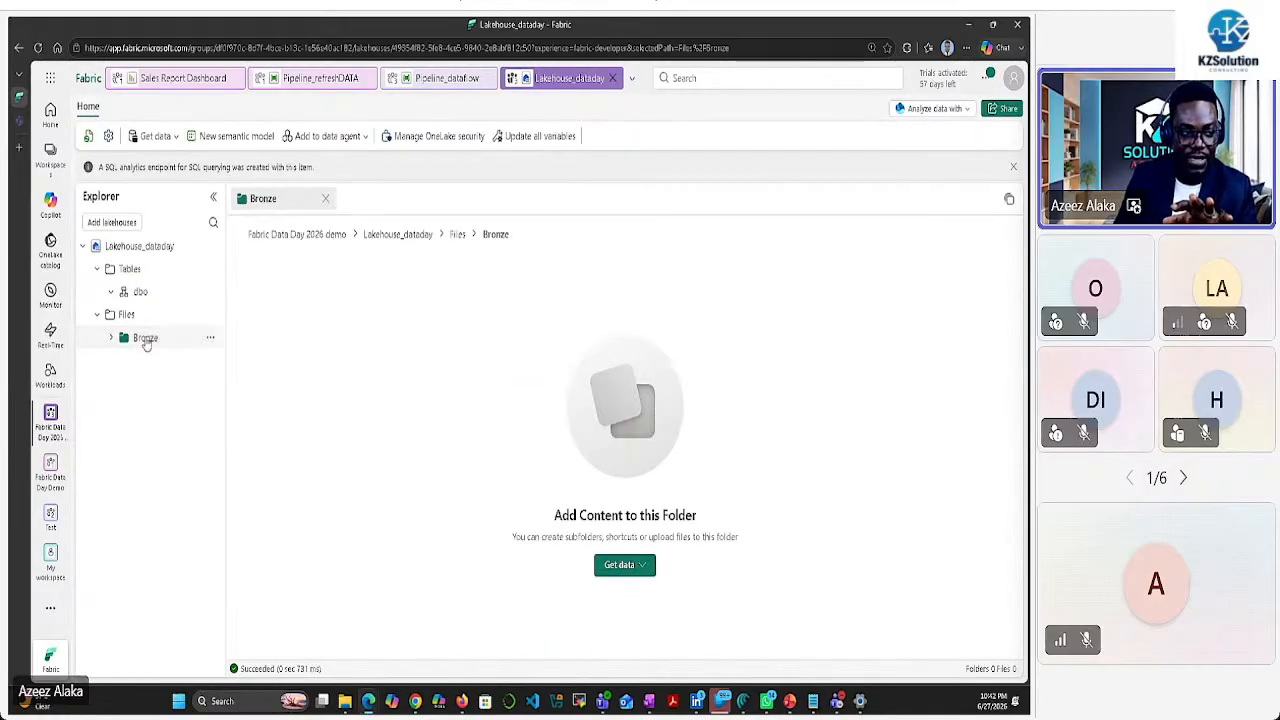
Refresh the Bronze folder to reveal sales_data.csv (53 KB) and preview the file
click(208, 336)
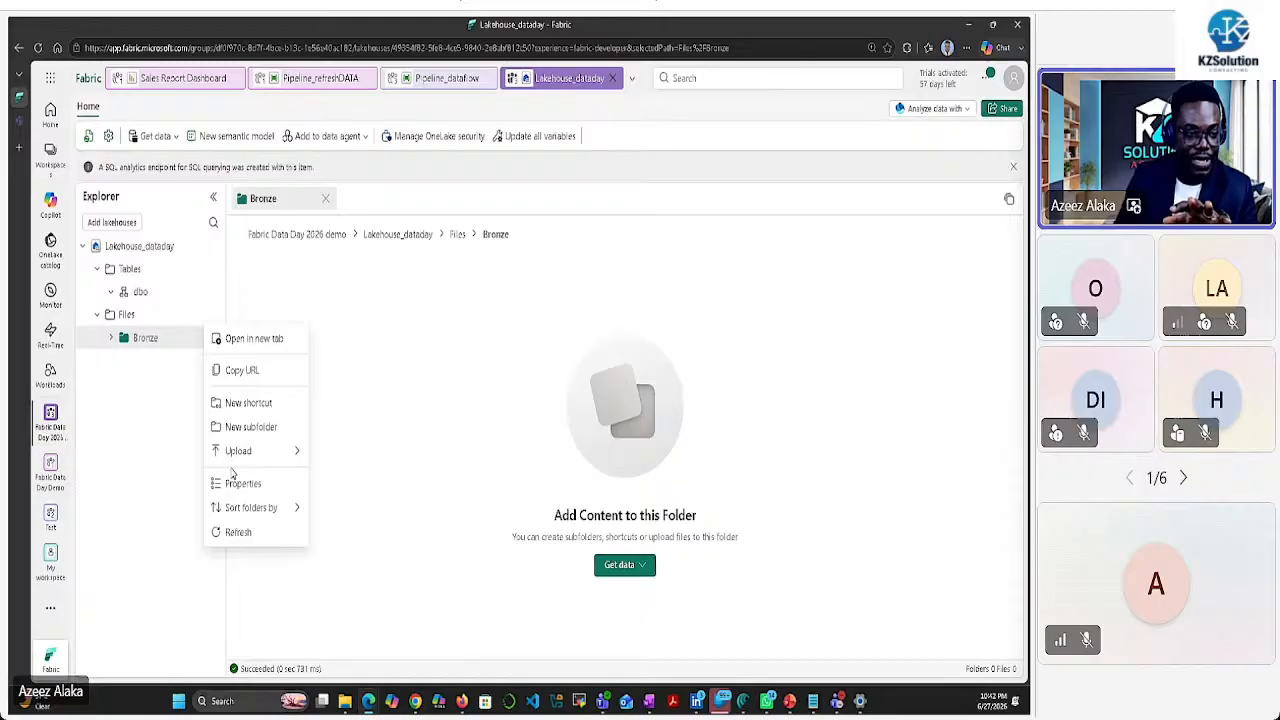
click(238, 532)
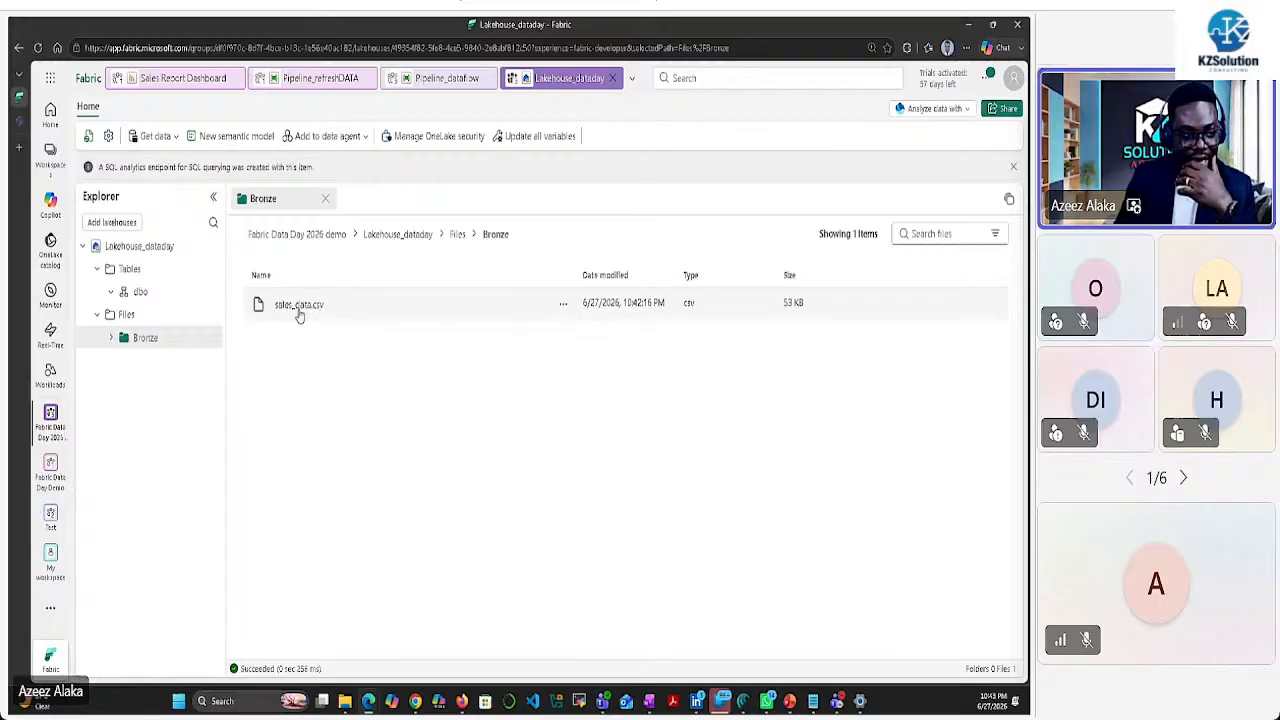
click(298, 306)
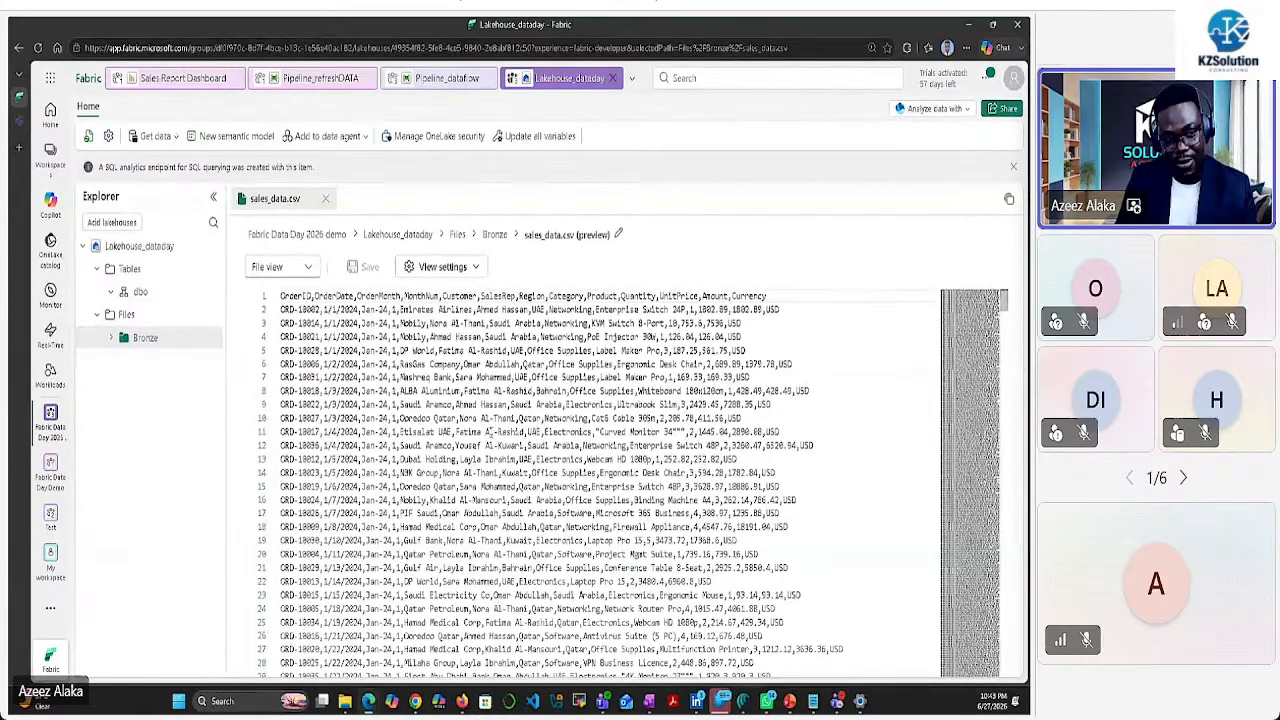
click(194, 345)
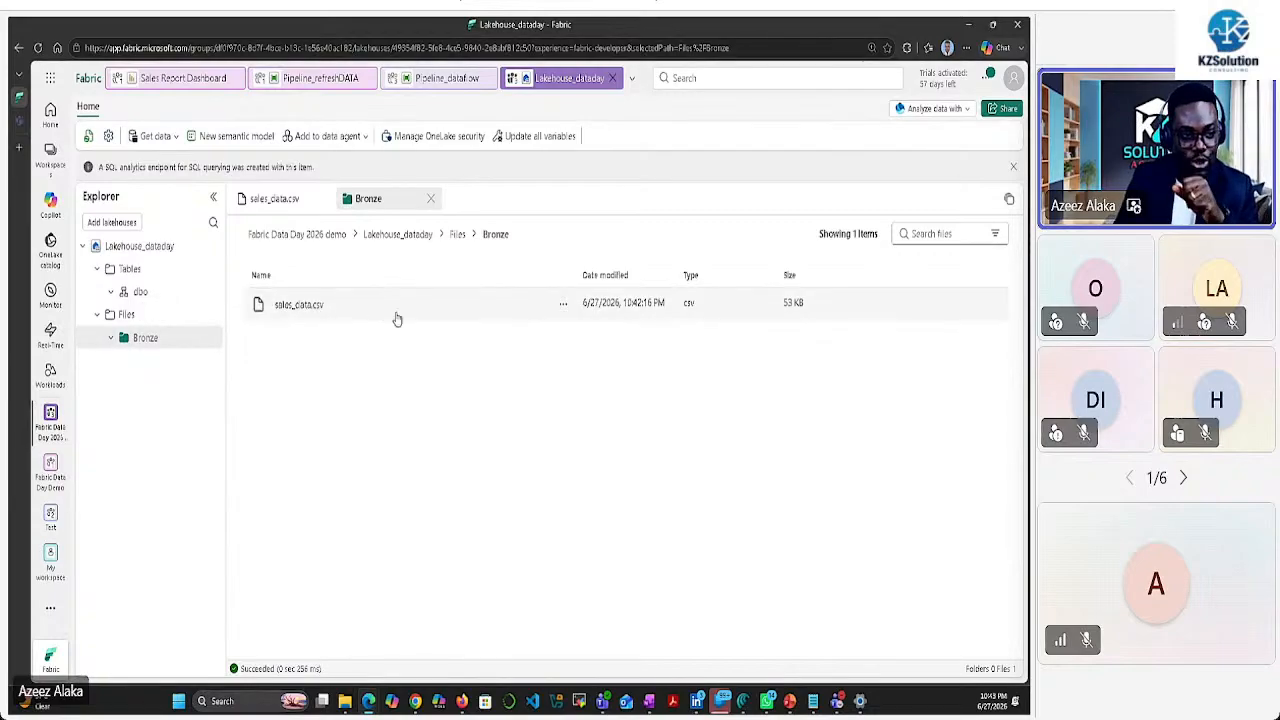
click(563, 304)
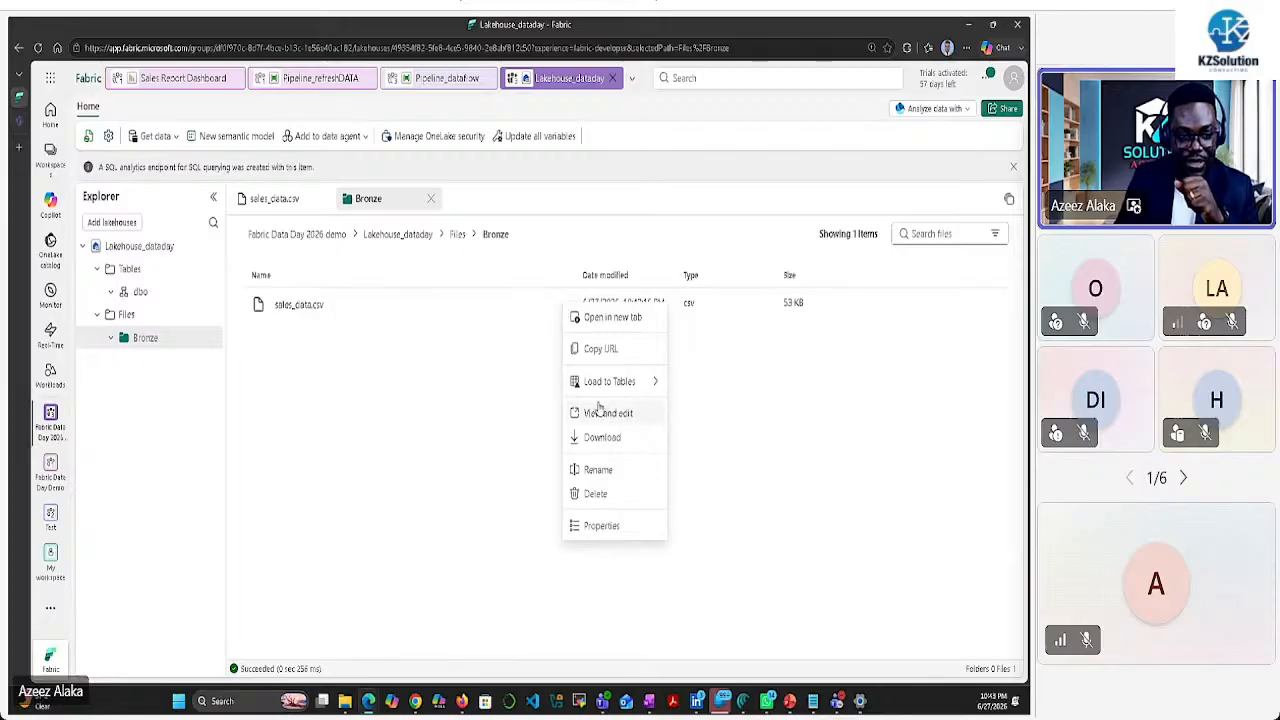
mouse_move(600, 382)
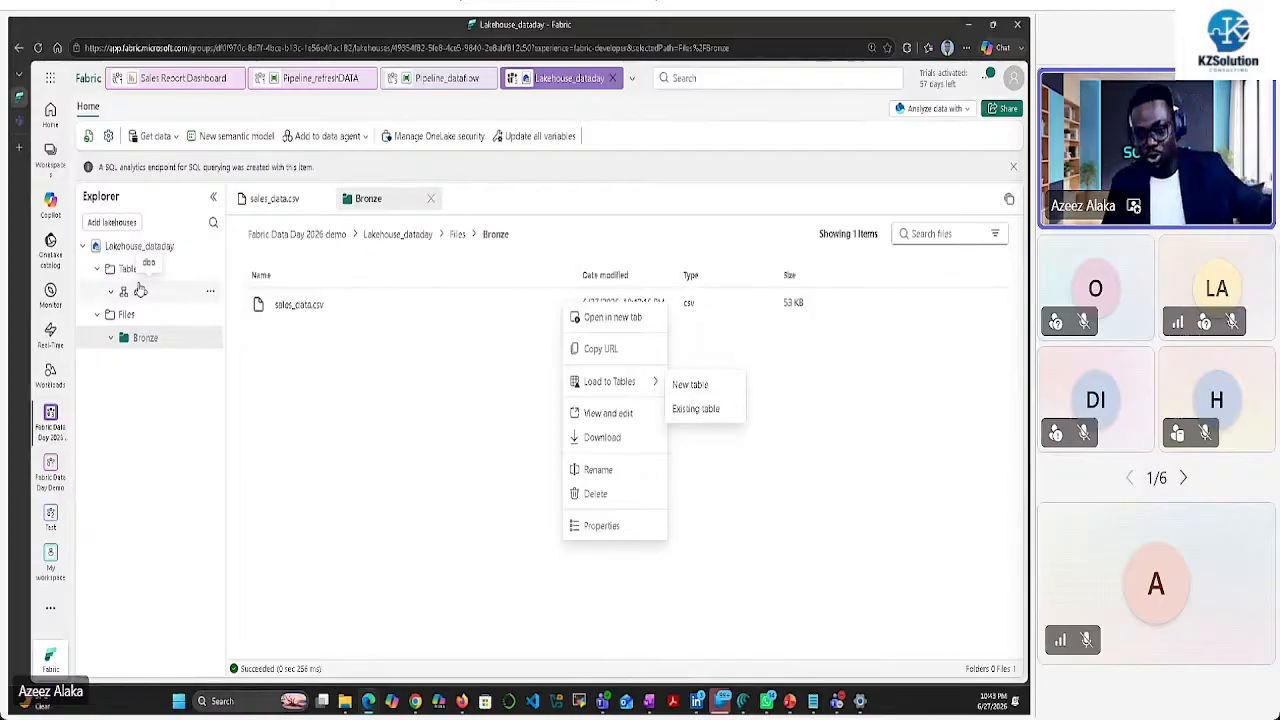
click(445, 380)
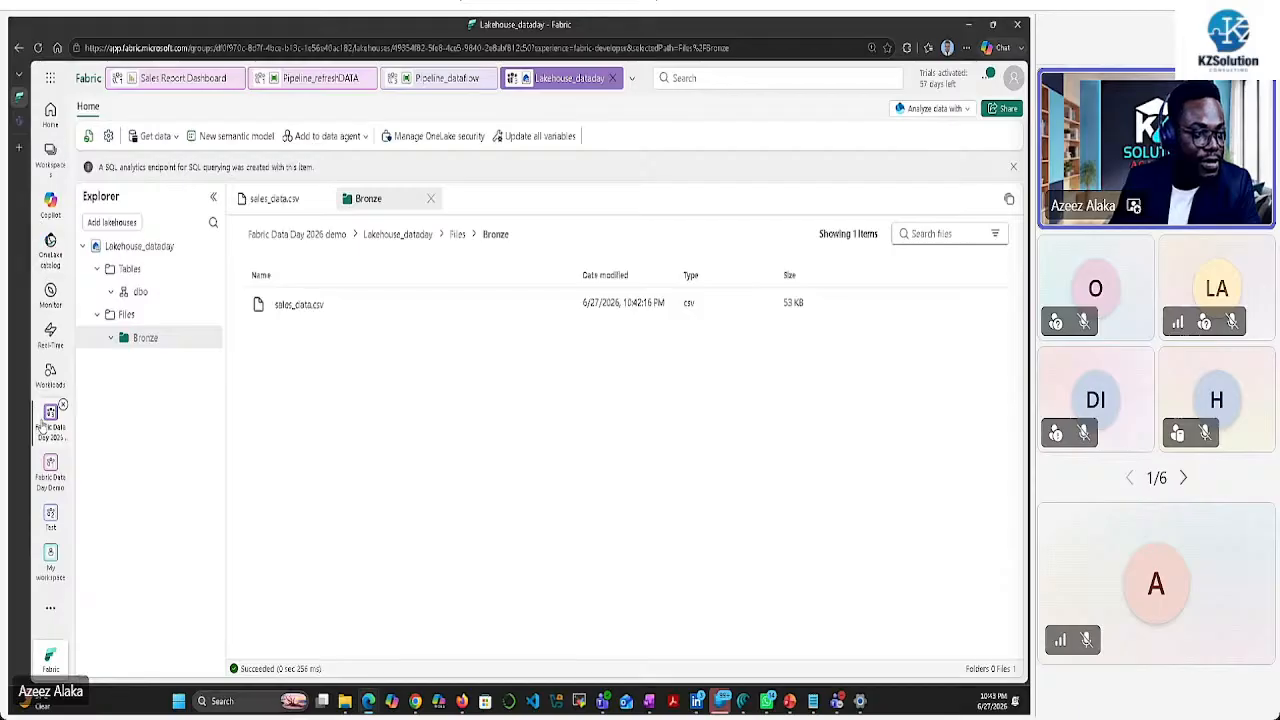
Open the Fabric Data Day 2026 demo workspace and view the Collect data and Store data items
click(50, 465)
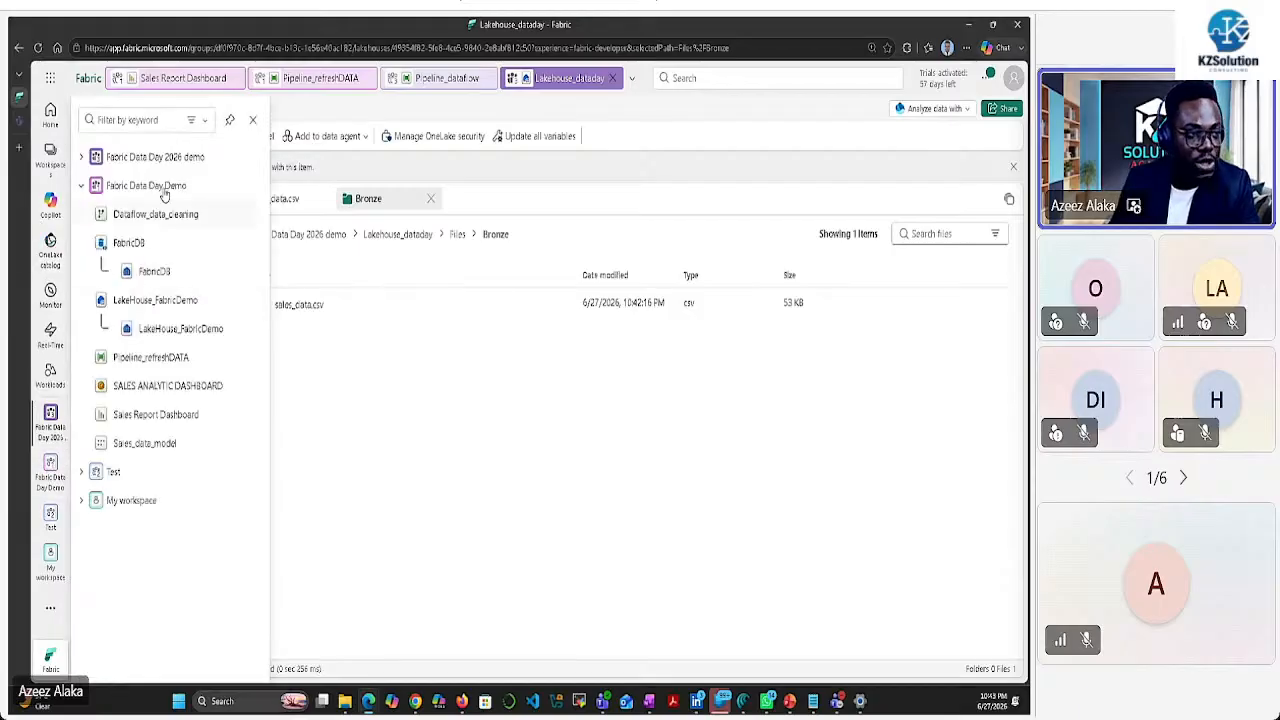
click(170, 157)
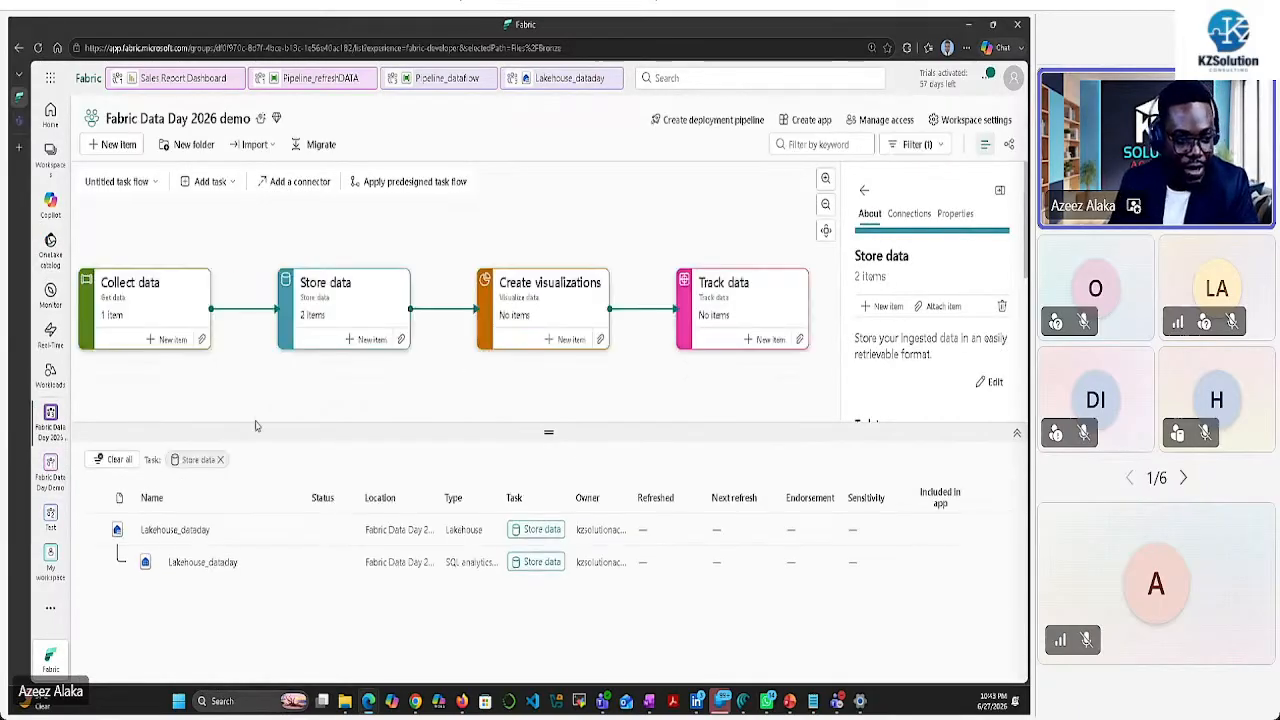
click(161, 315)
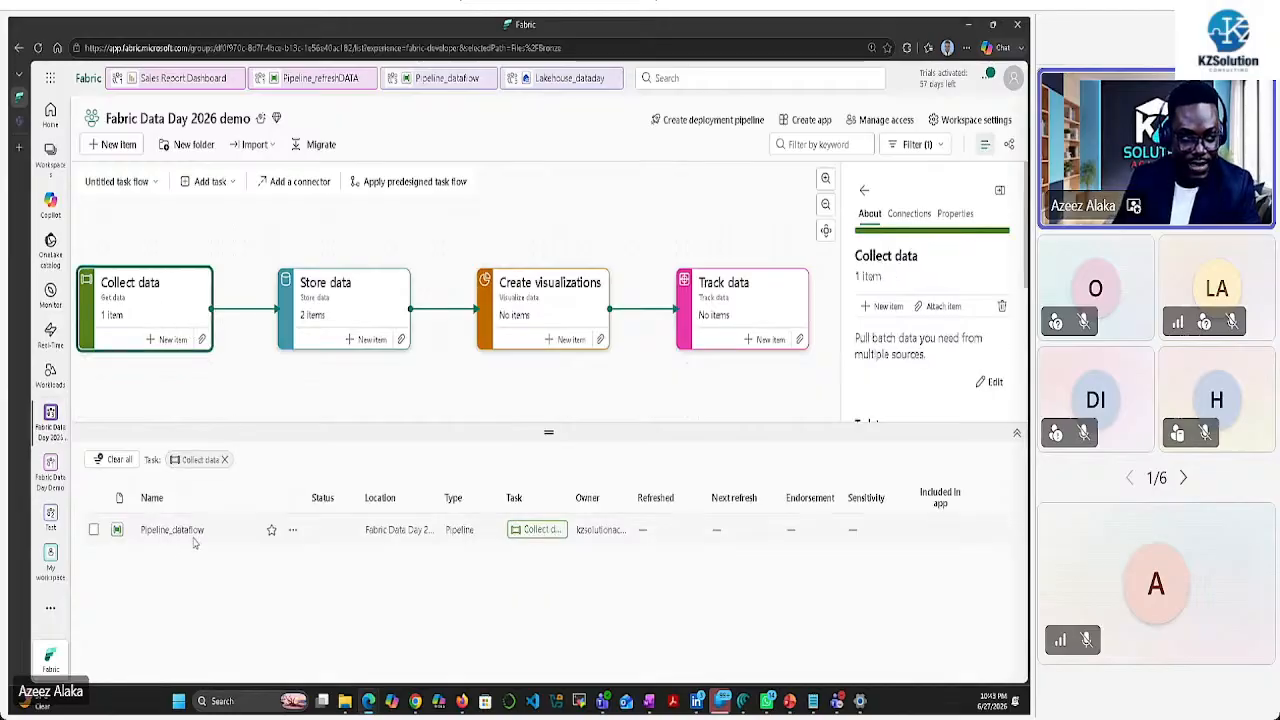
click(364, 297)
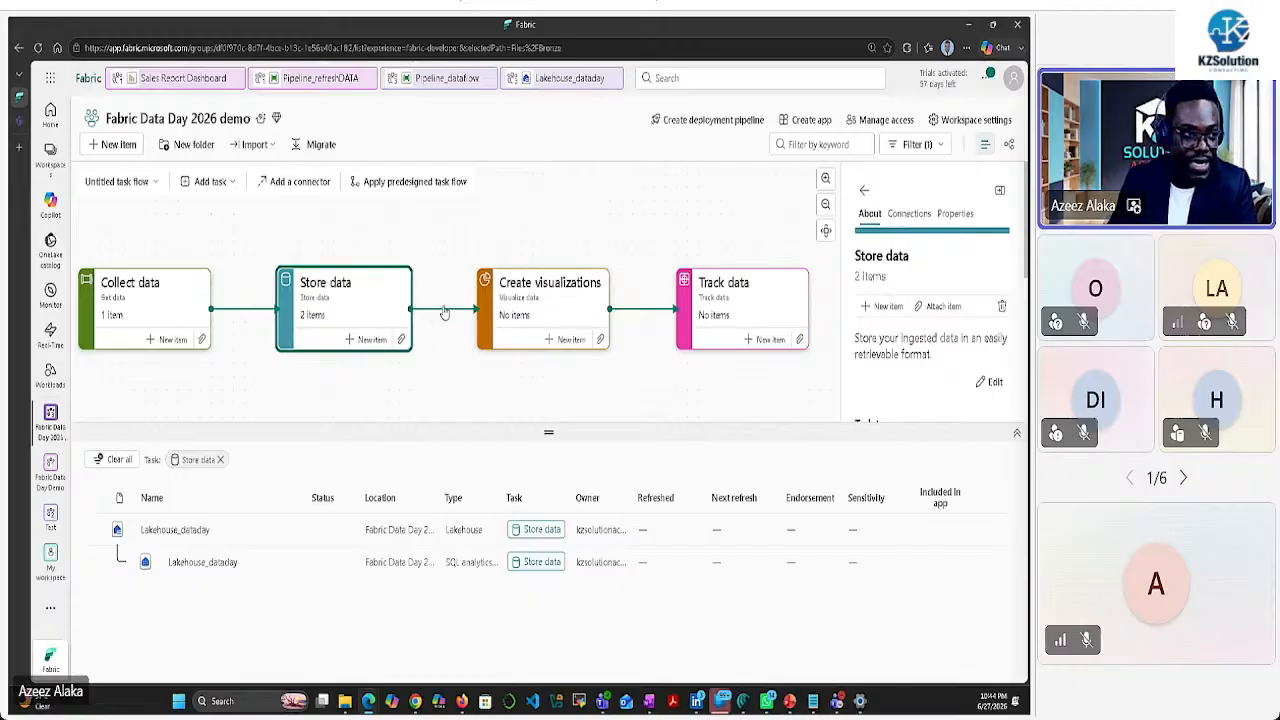
Add a Prepare task to the task flow, placed above Store data
click(208, 183)
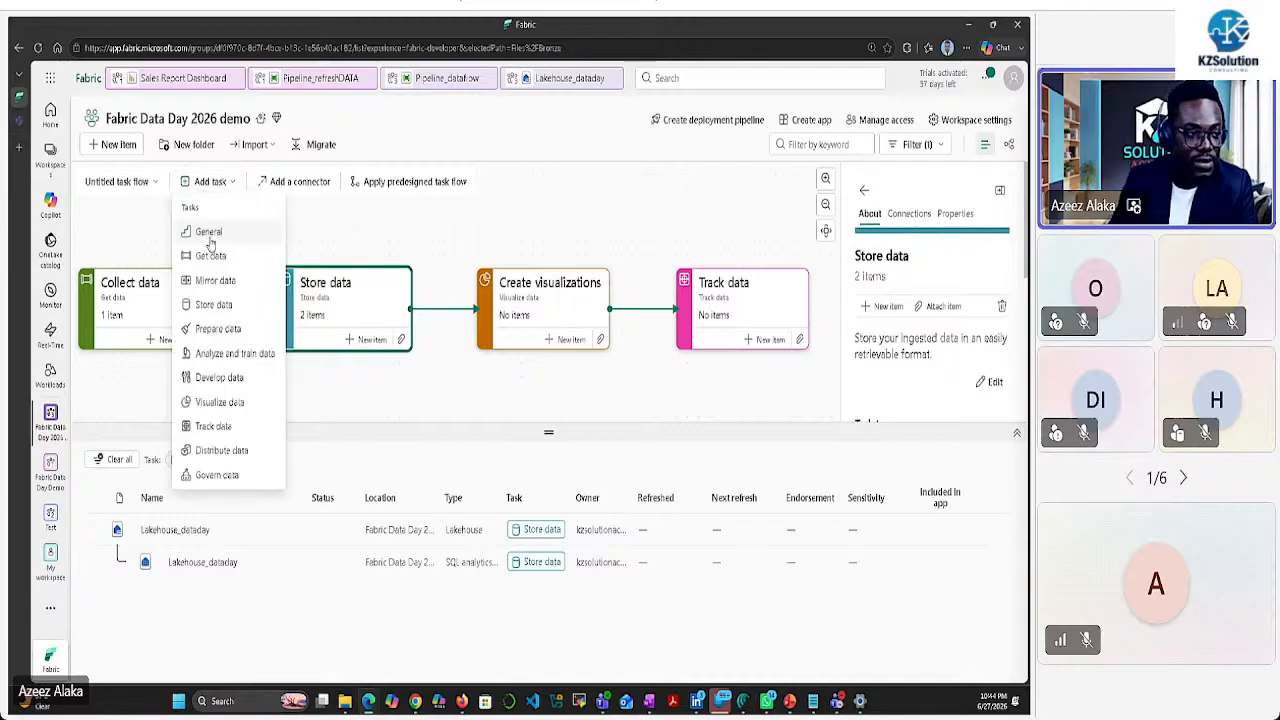
click(215, 328)
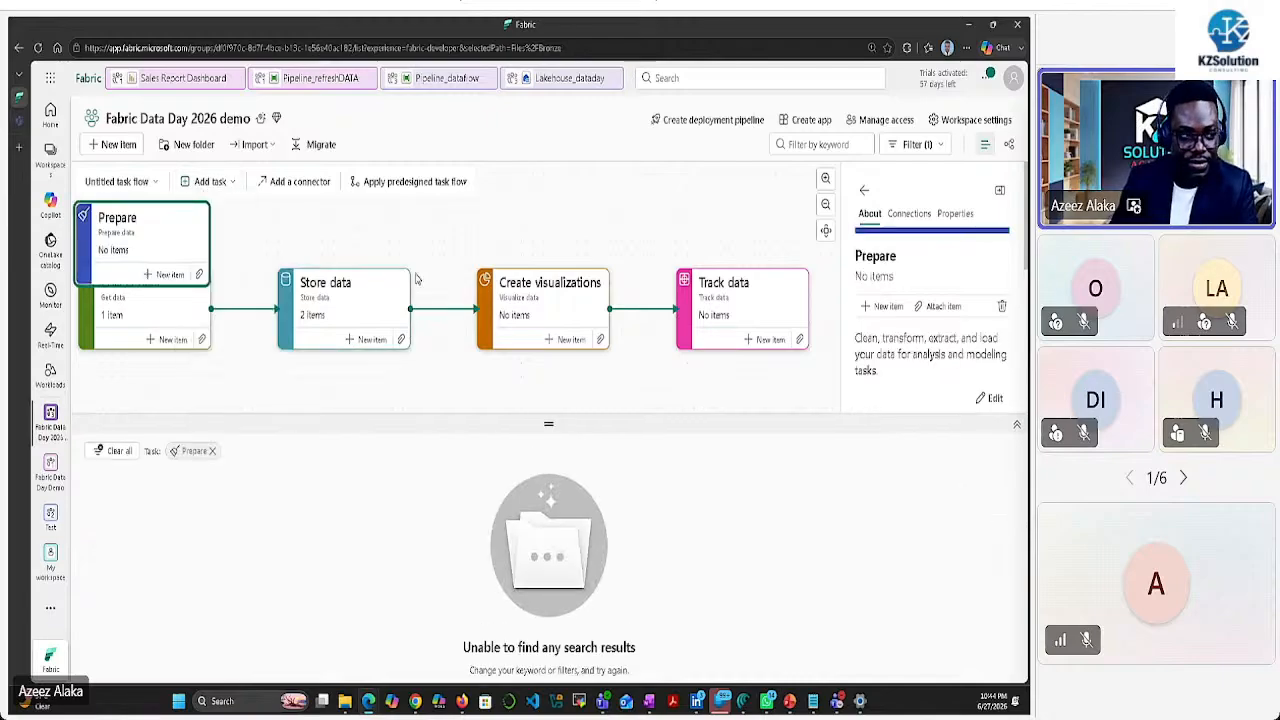
drag(168, 253, 480, 237)
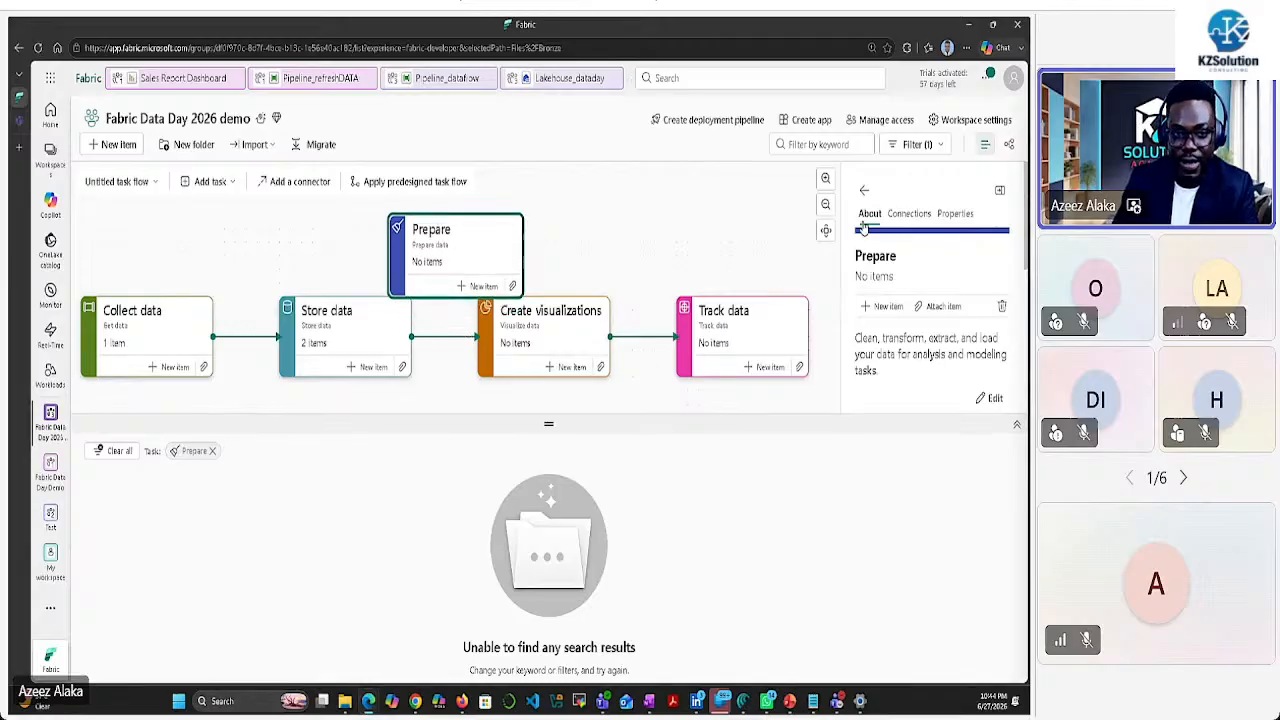
Start a connector from Store data in Prepare's connections, then cancel it
click(909, 216)
click(893, 291)
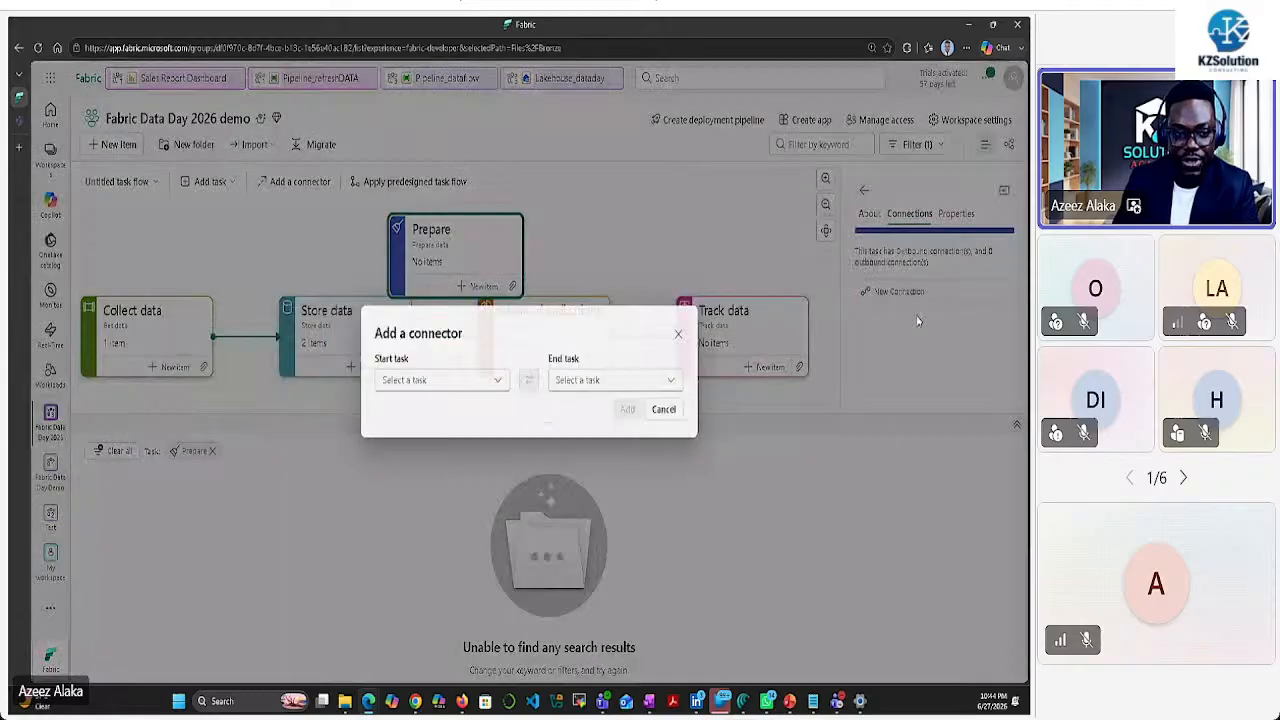
click(499, 382)
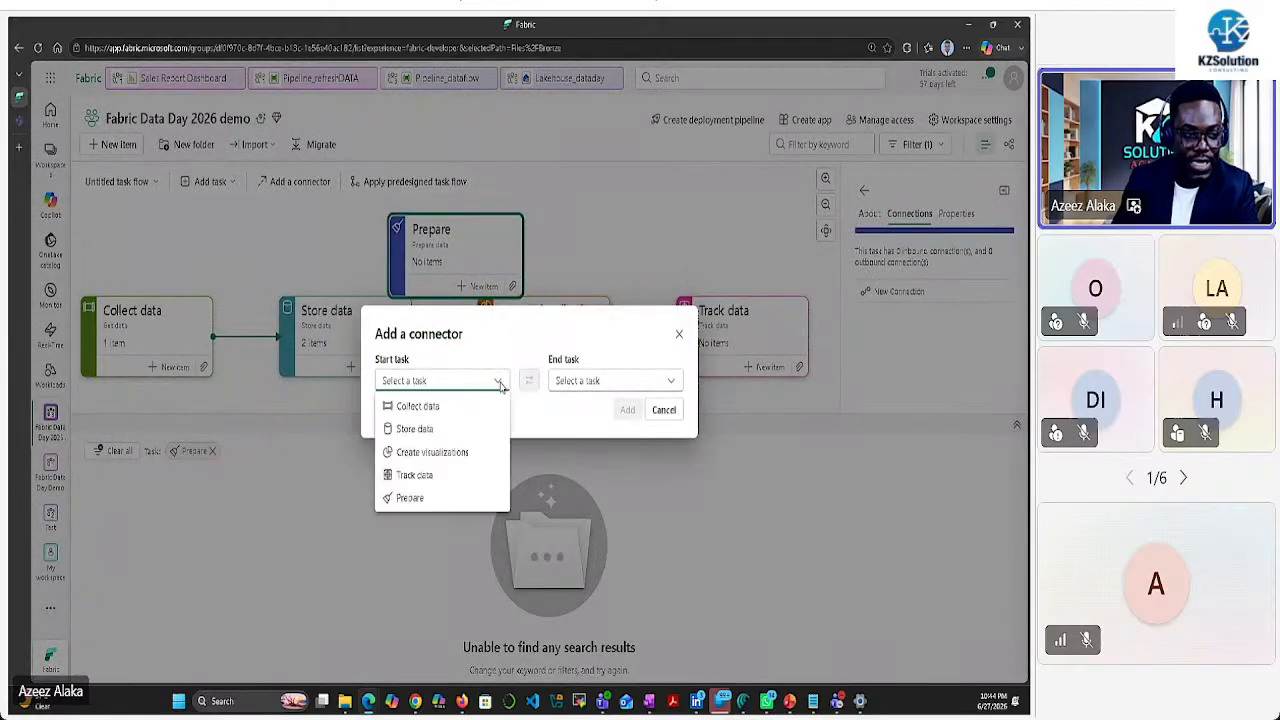
click(420, 429)
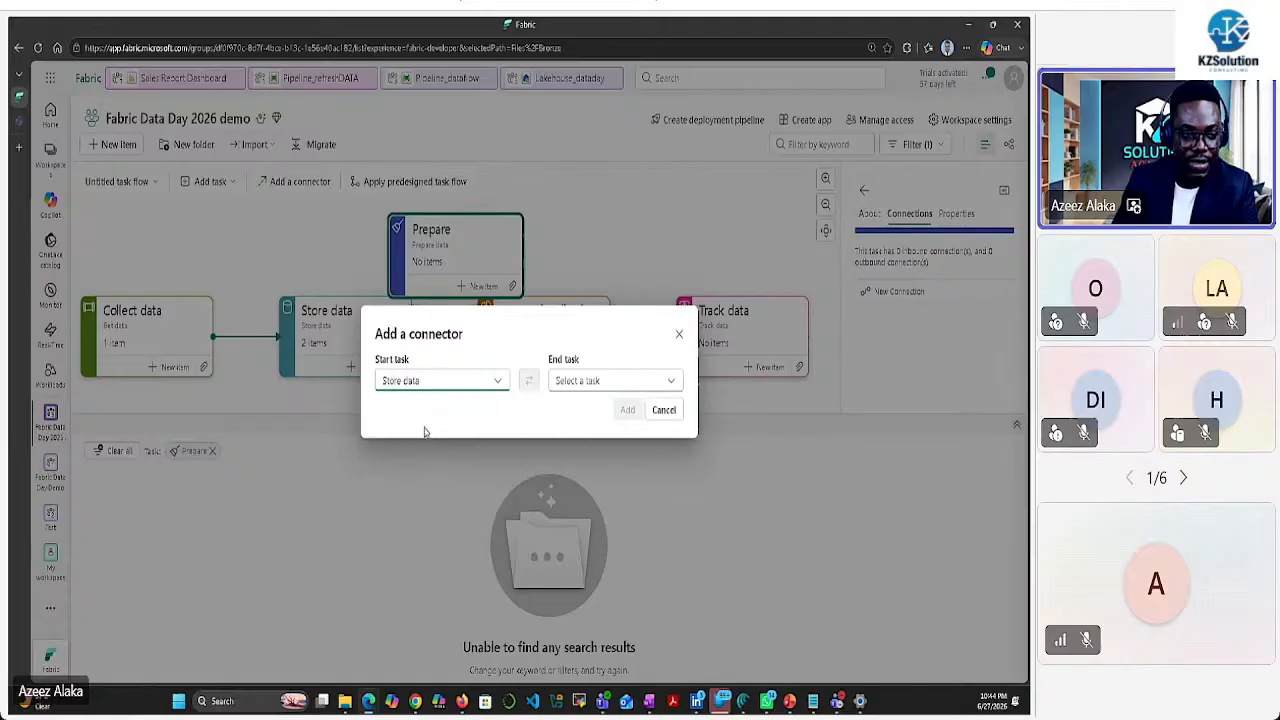
click(667, 381)
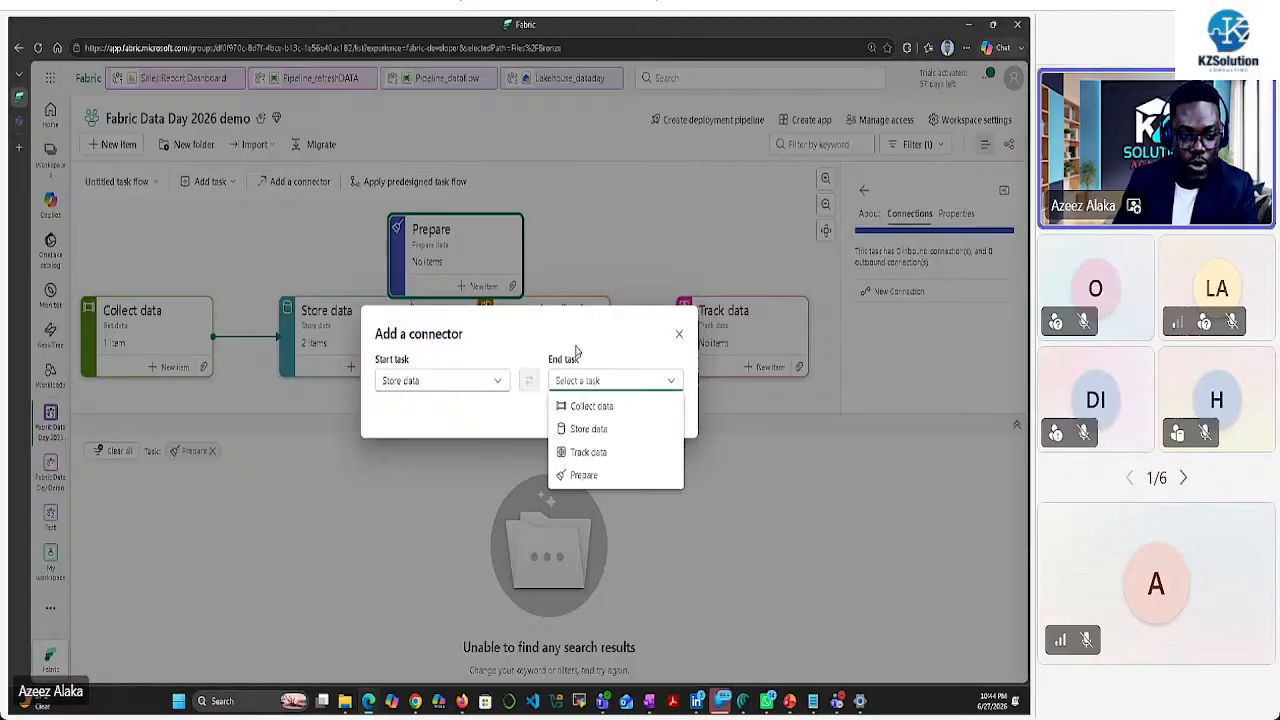
click(657, 330)
click(678, 337)
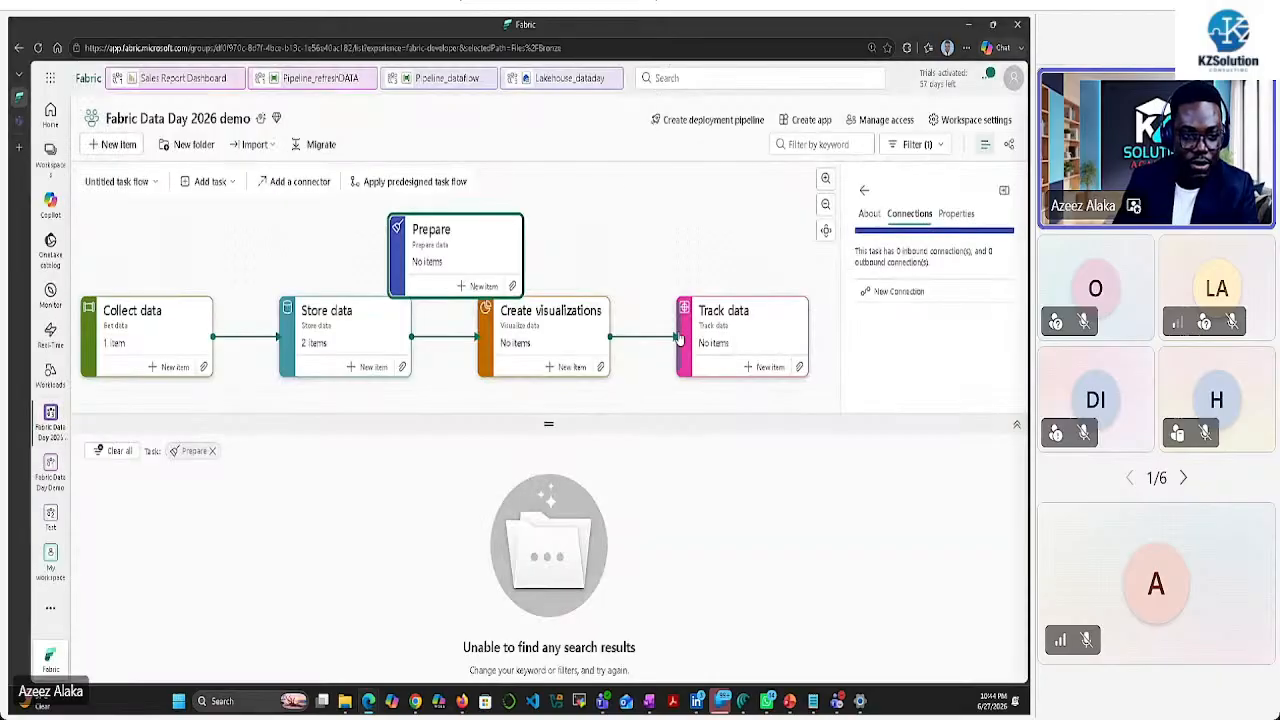
Move Create visualizations top right, connect Store data to Prepare, and Prepare to Create visualizations
drag(578, 310, 707, 218)
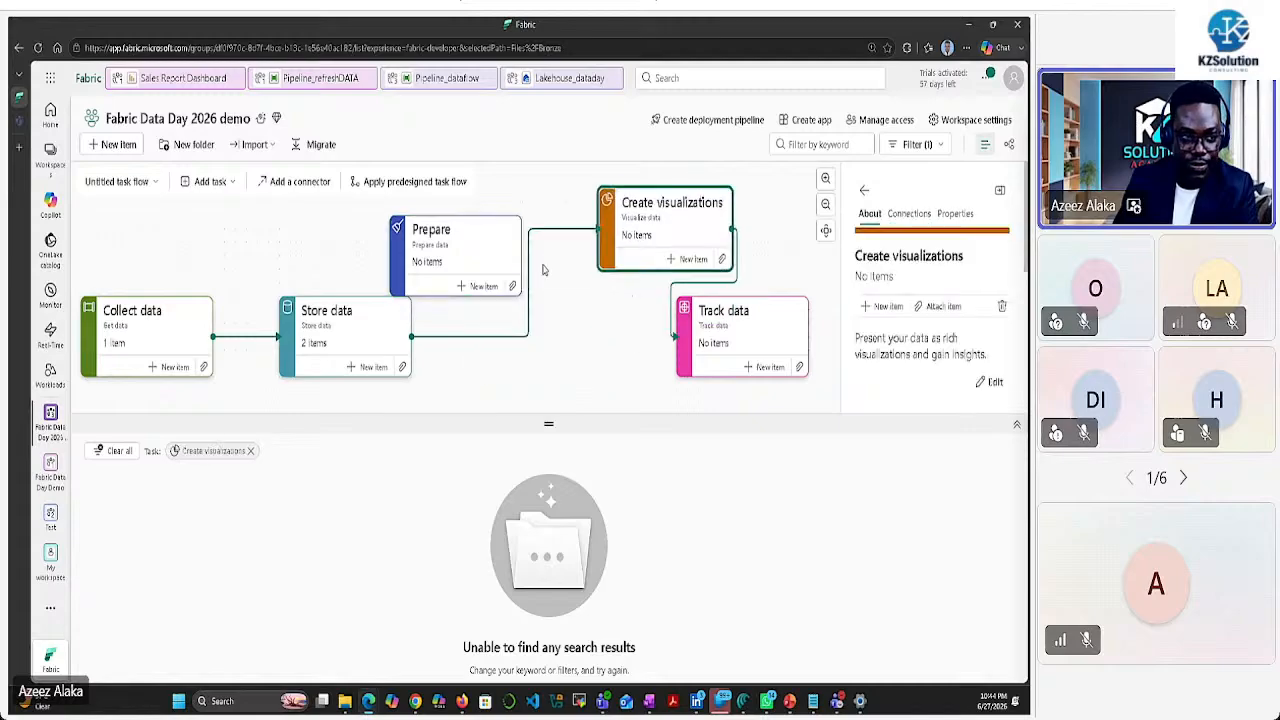
click(496, 236)
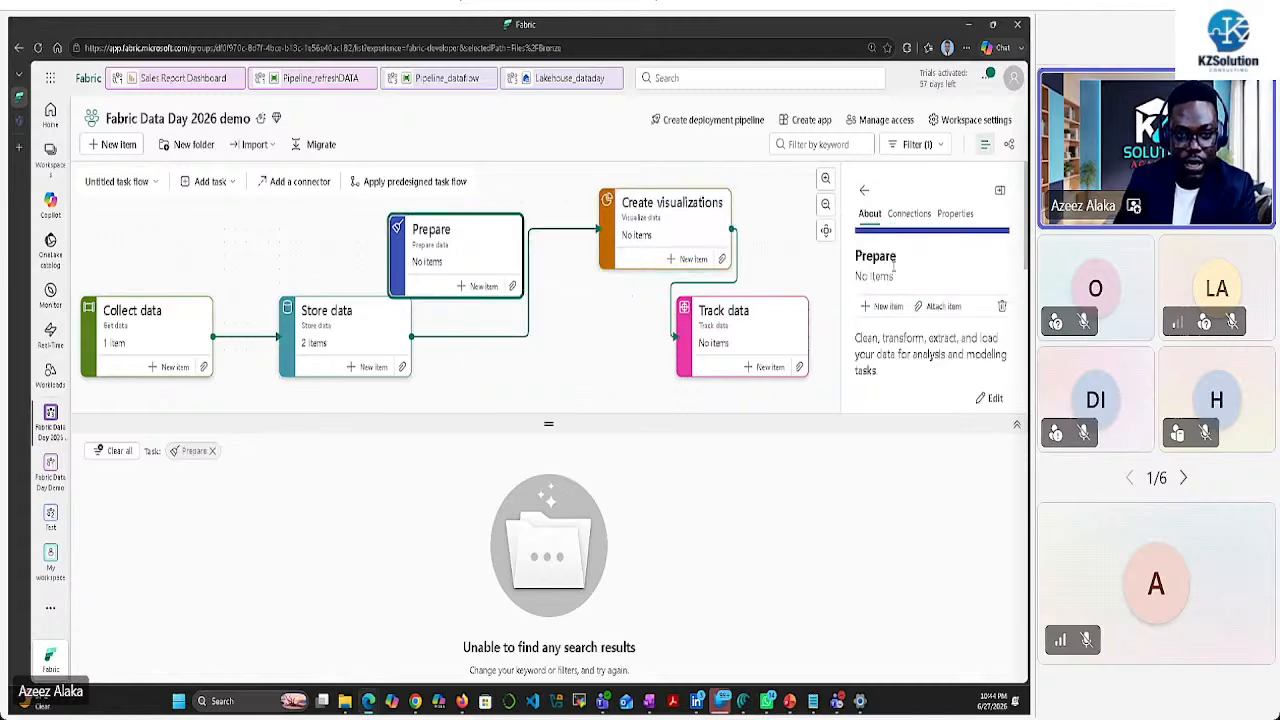
click(909, 214)
click(880, 291)
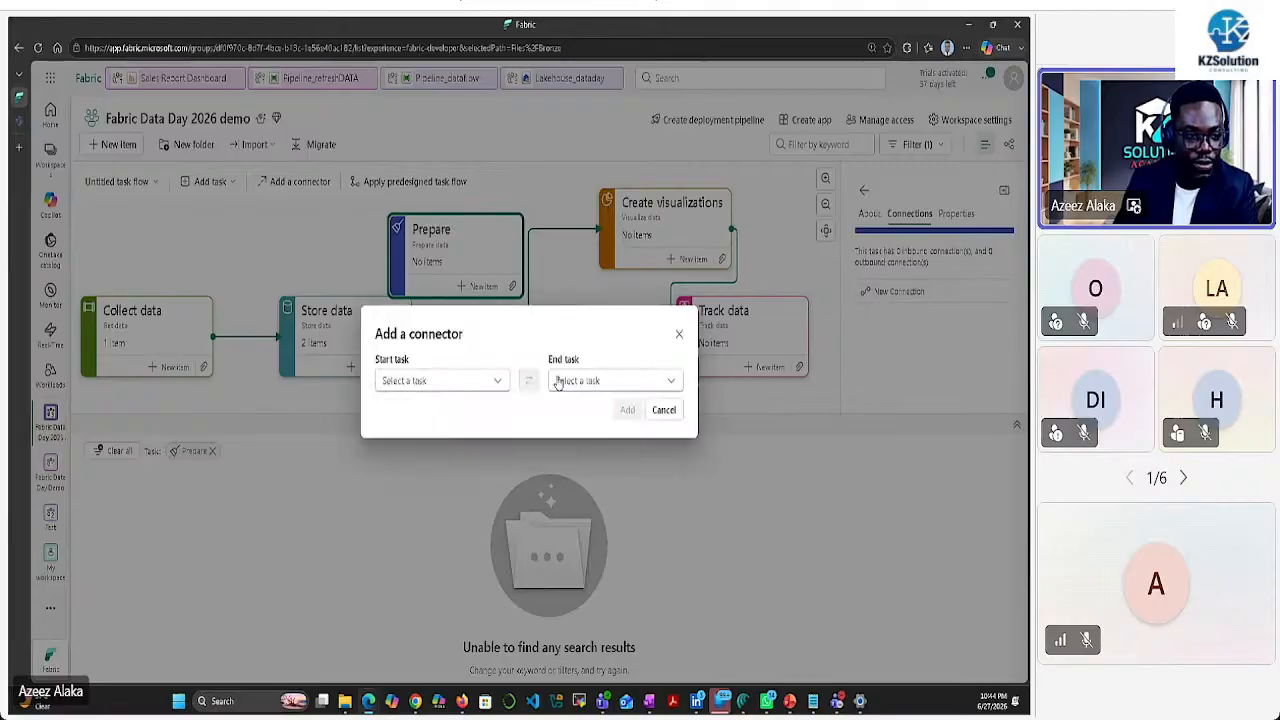
click(497, 381)
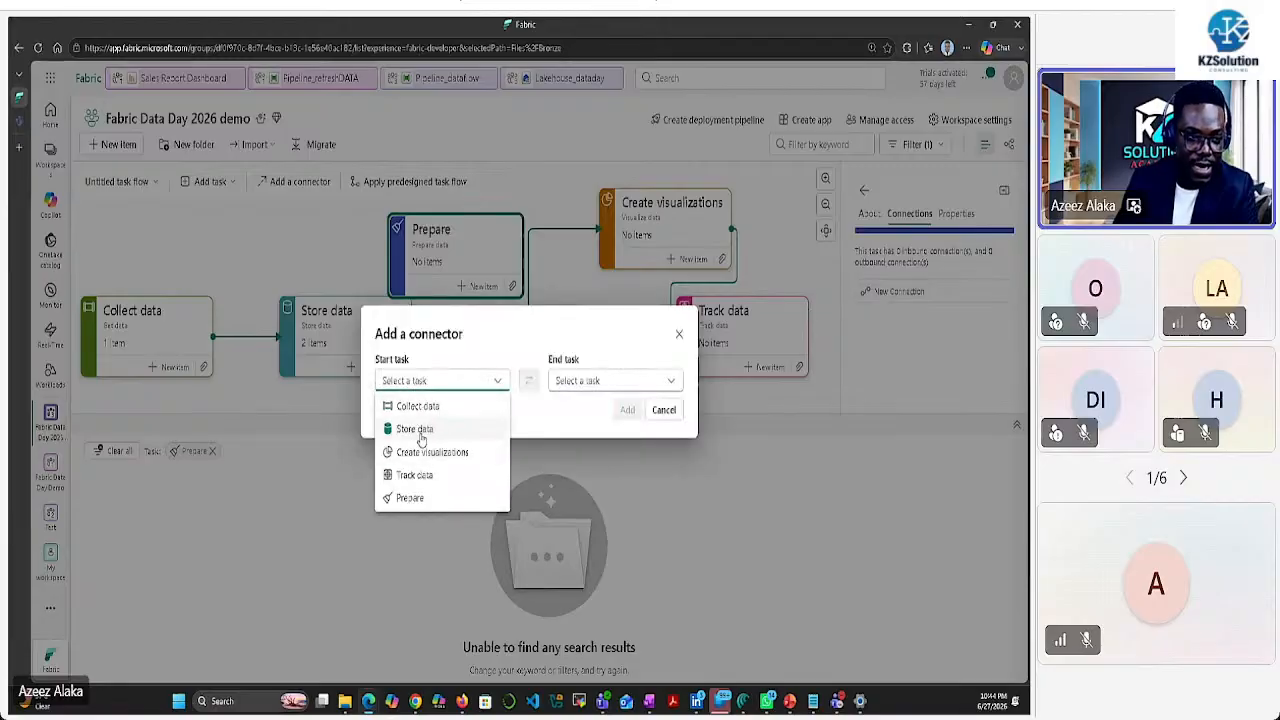
click(421, 434)
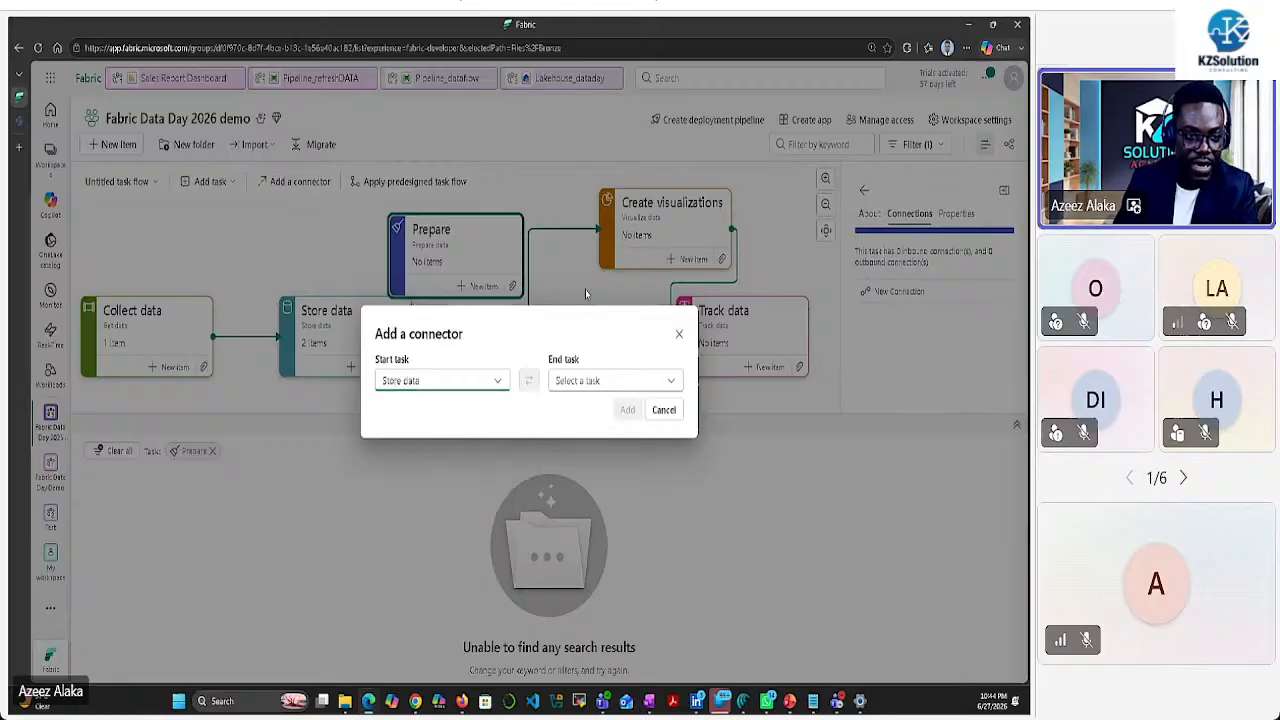
click(627, 385)
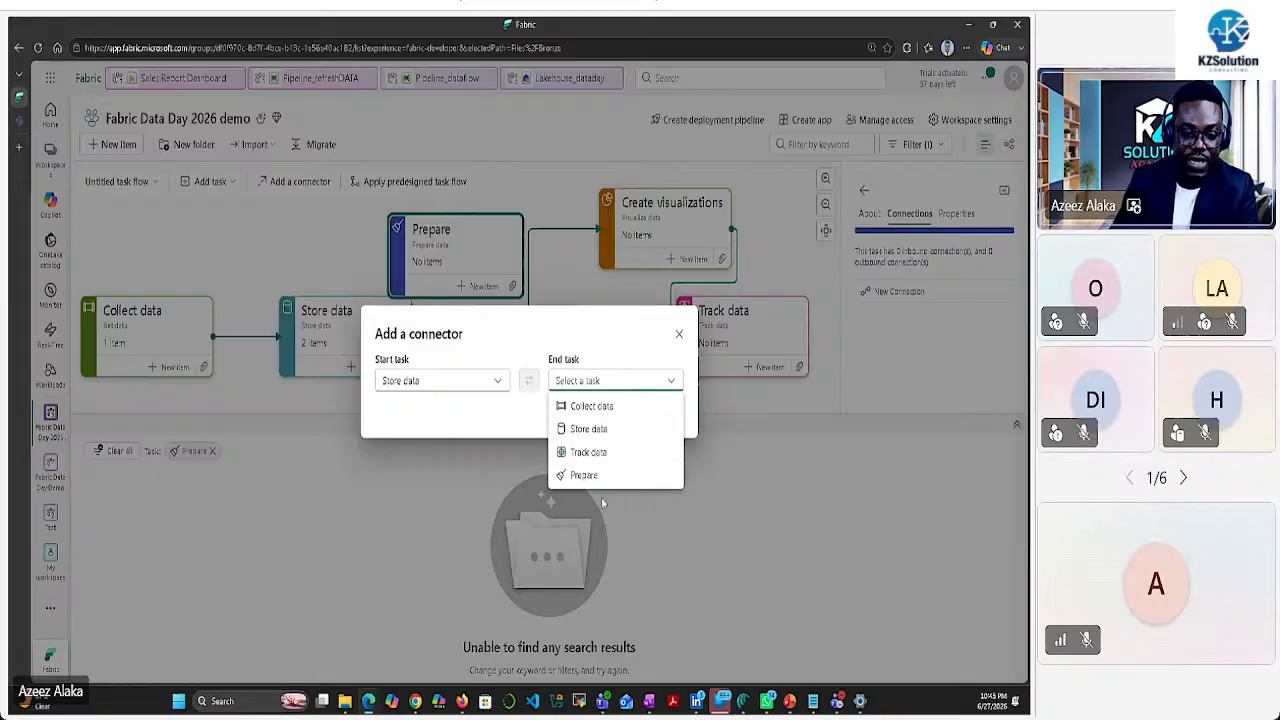
click(585, 476)
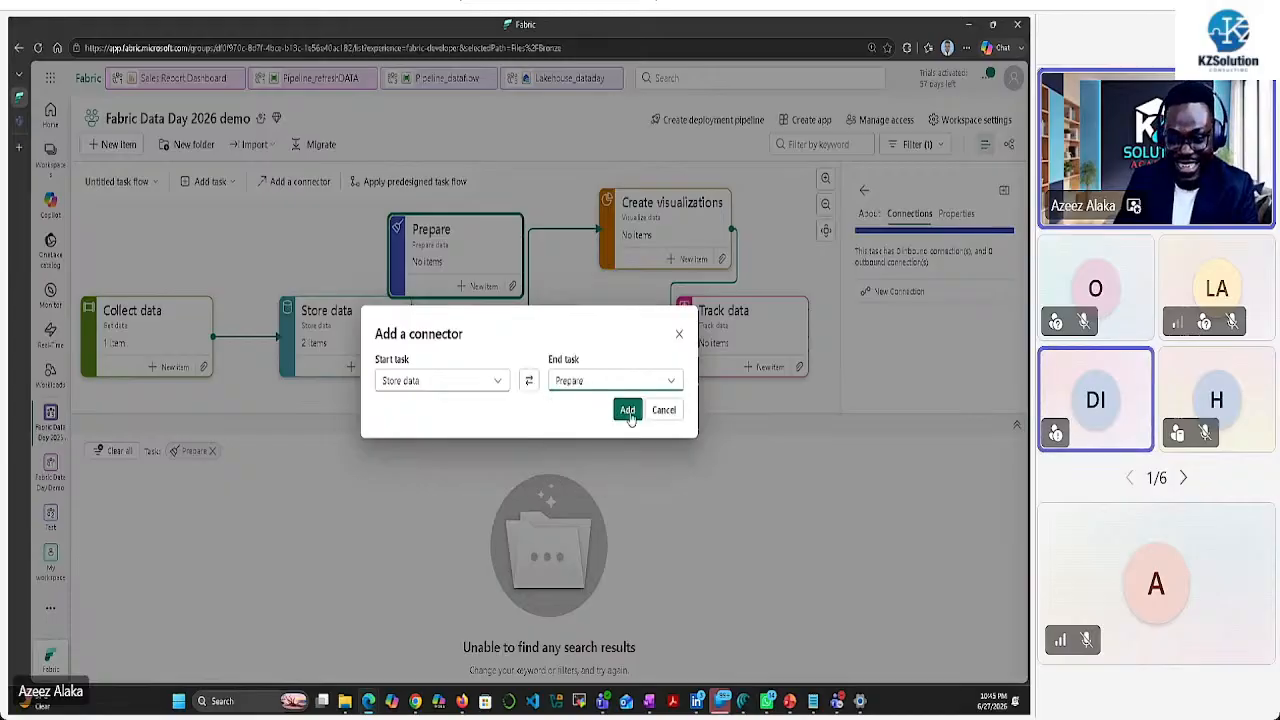
click(627, 411)
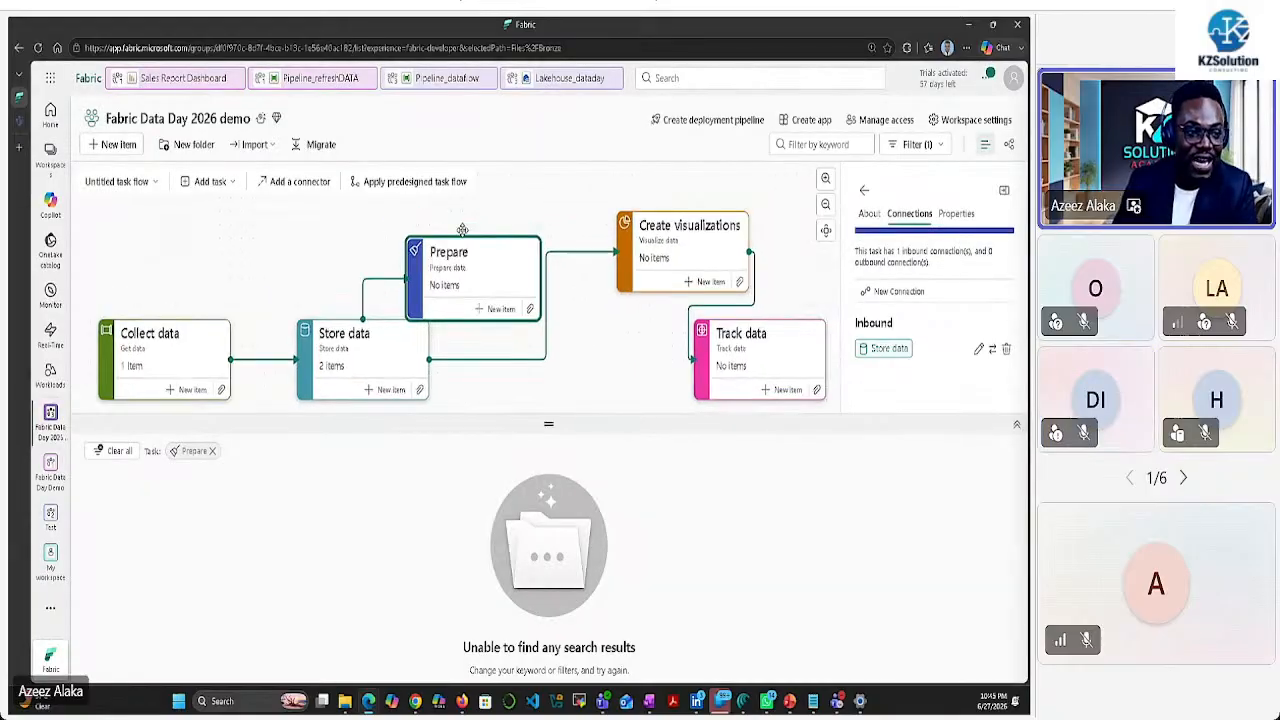
drag(455, 216, 580, 230)
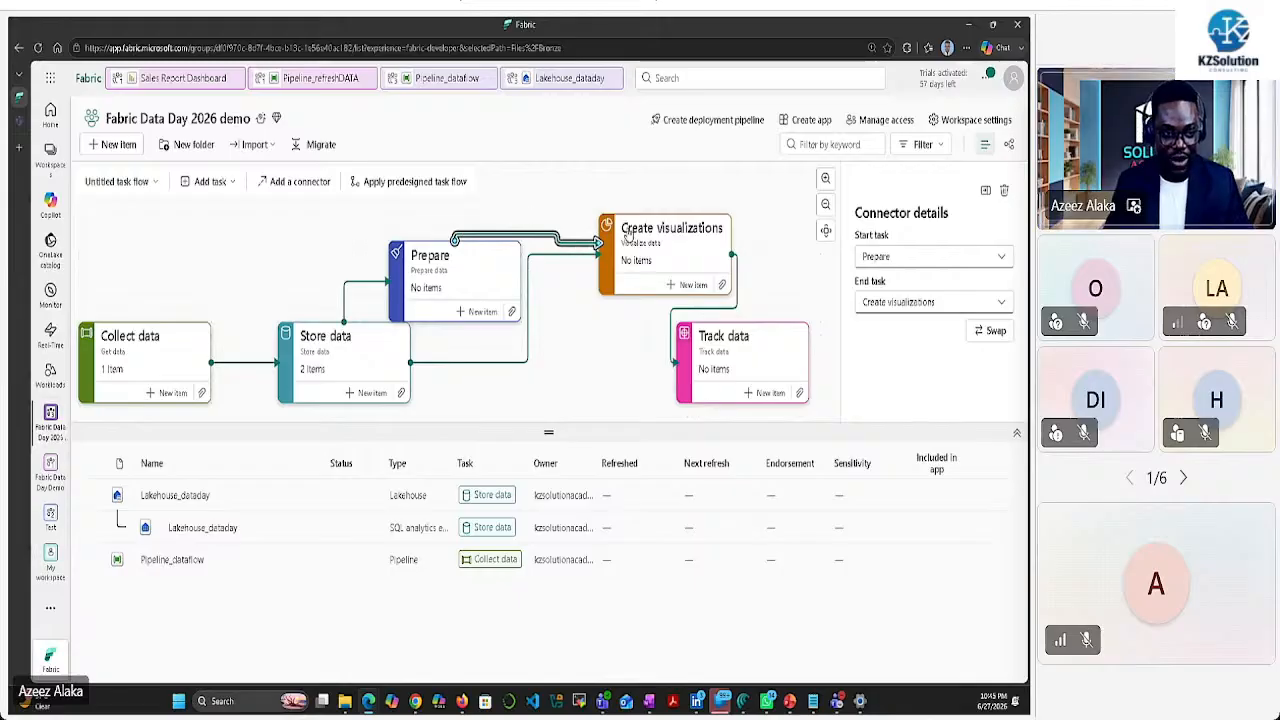
Delete the Store data to Create visualizations connector and arrange the task cards as a staircase
click(568, 256)
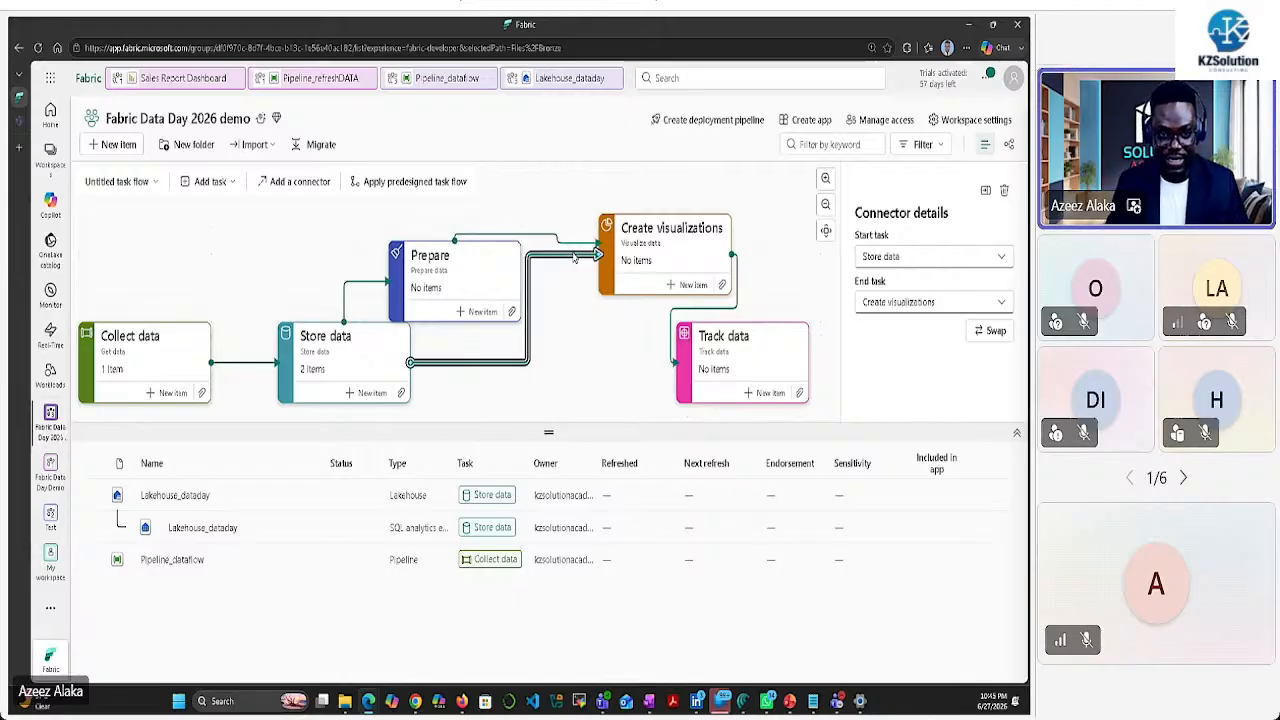
click(576, 258)
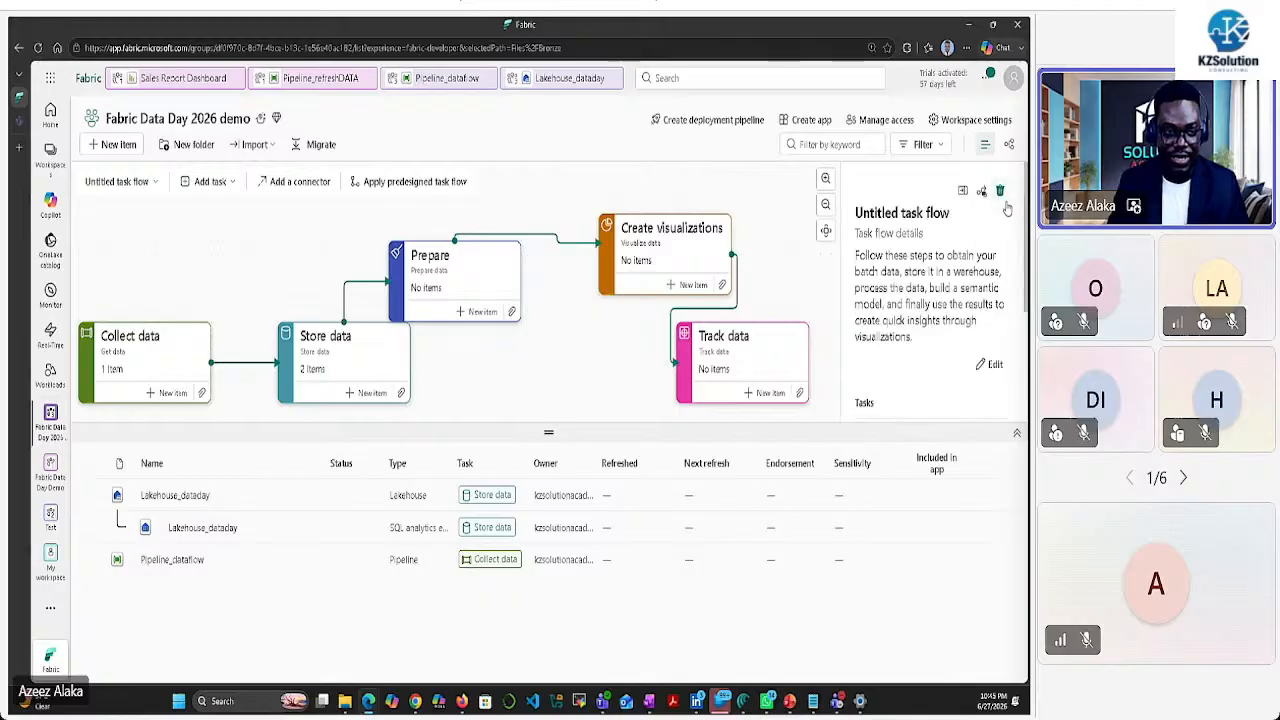
drag(481, 256, 533, 331)
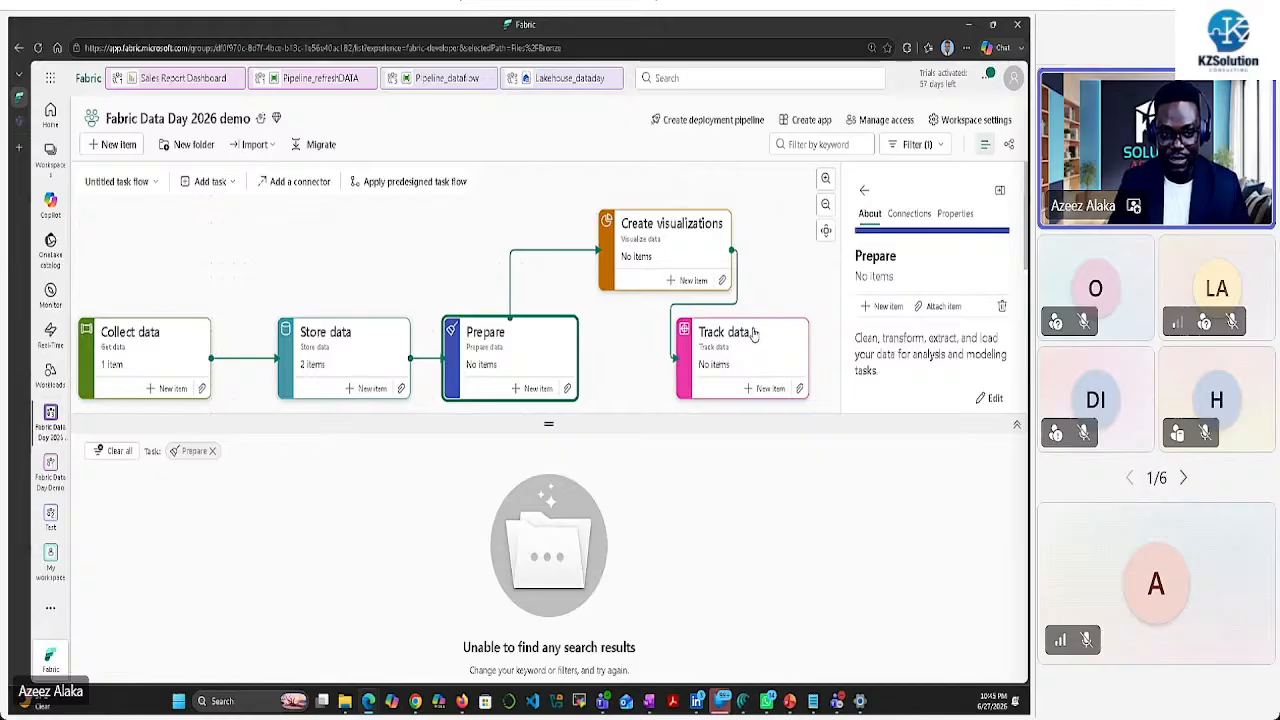
drag(749, 337, 851, 310)
drag(672, 230, 674, 328)
drag(496, 330, 474, 236)
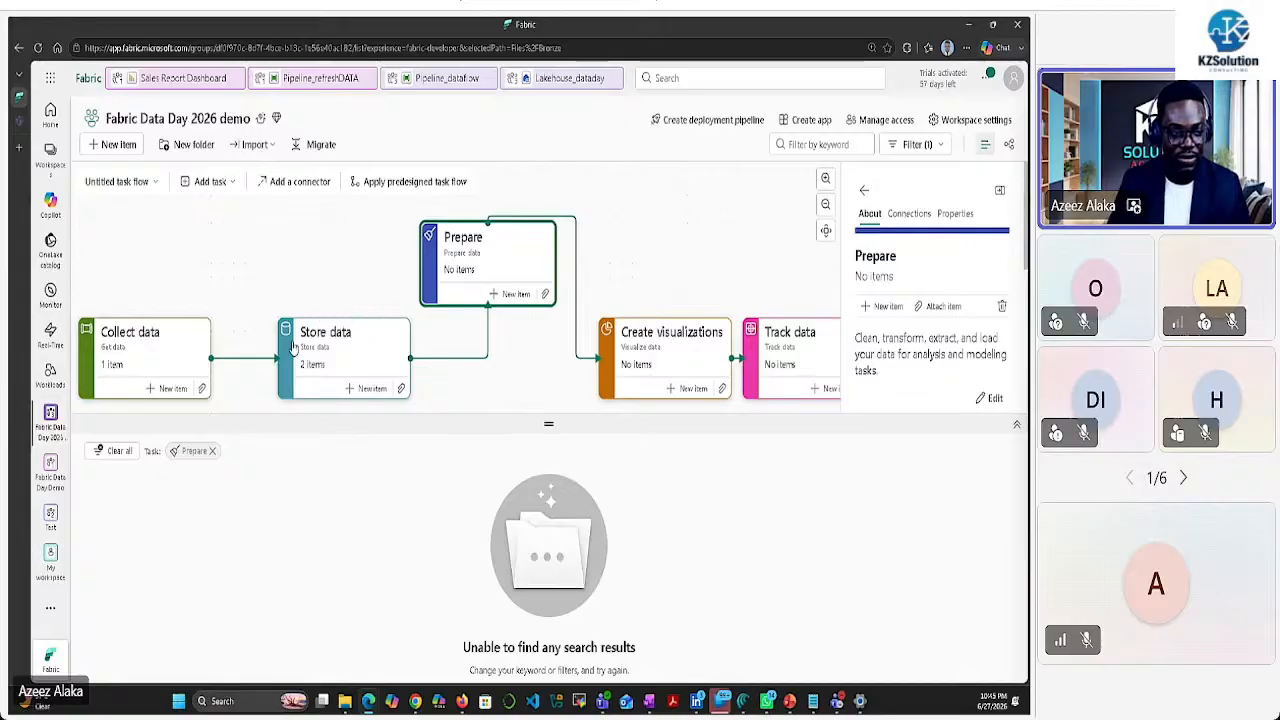
drag(285, 335, 257, 253)
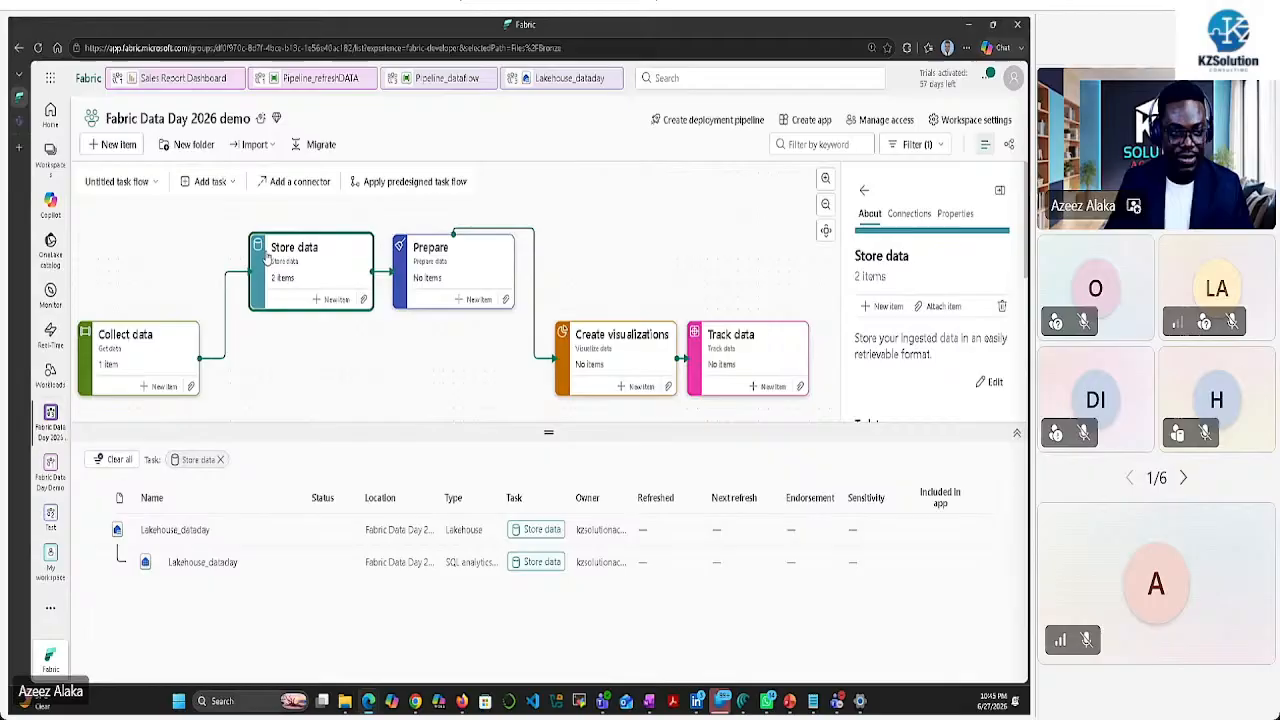
Replace the Prepare to Create visualizations connector with a new one from Prepare's connections
click(475, 232)
click(1004, 190)
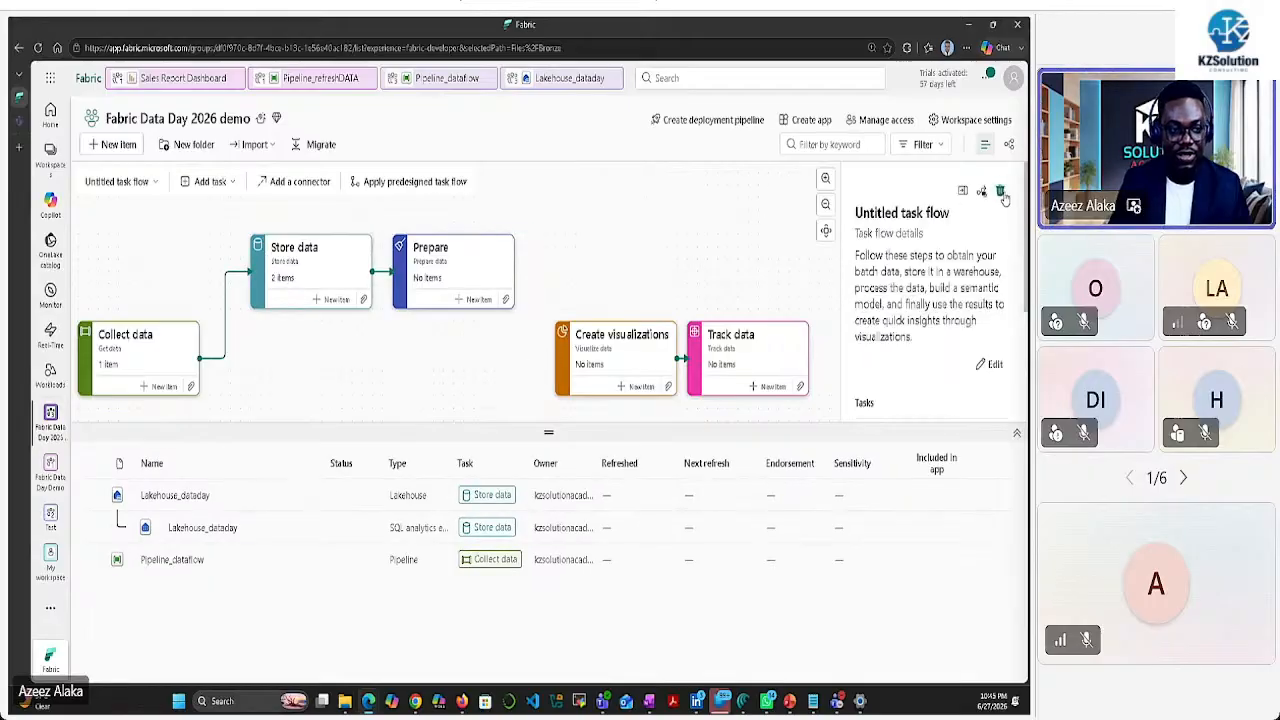
click(510, 285)
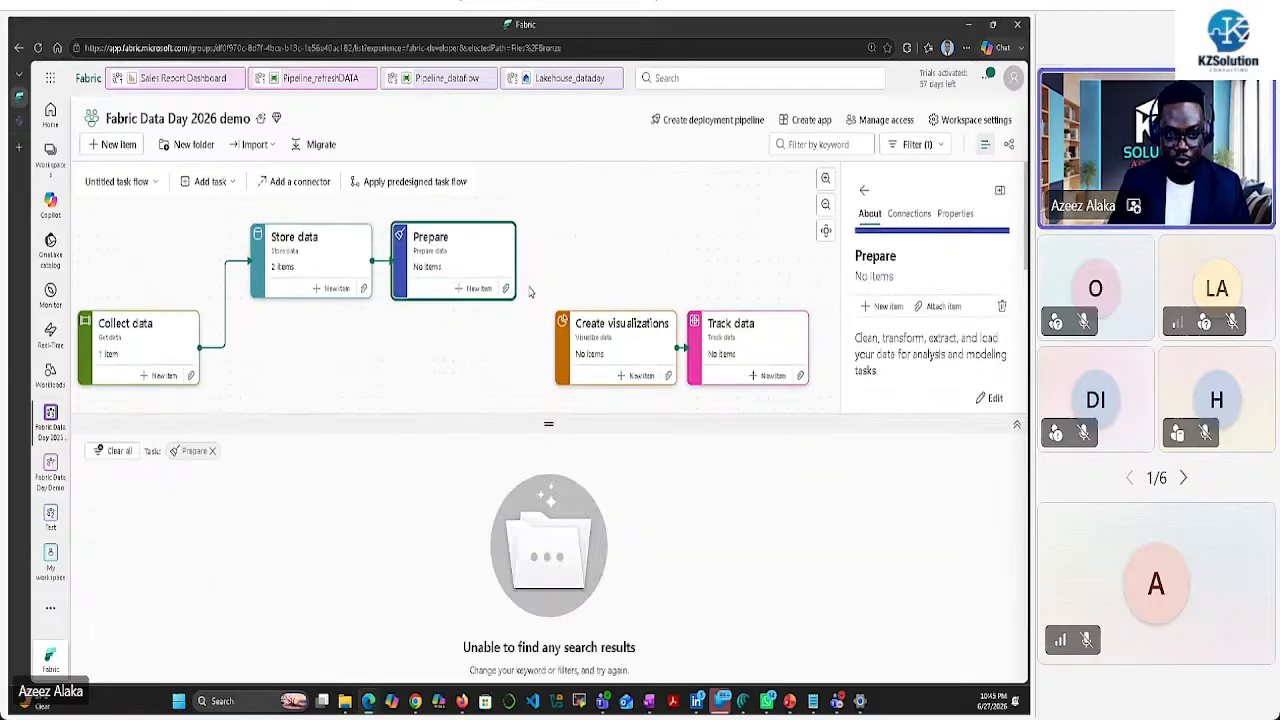
click(909, 213)
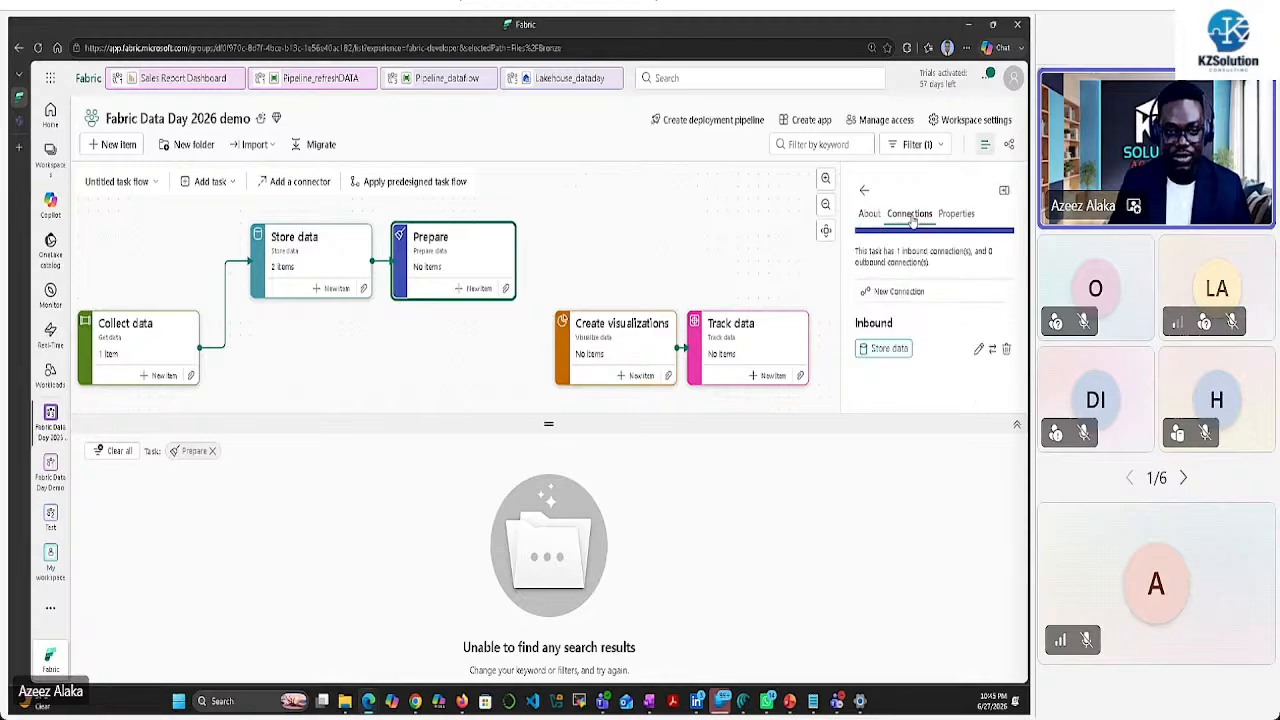
click(898, 291)
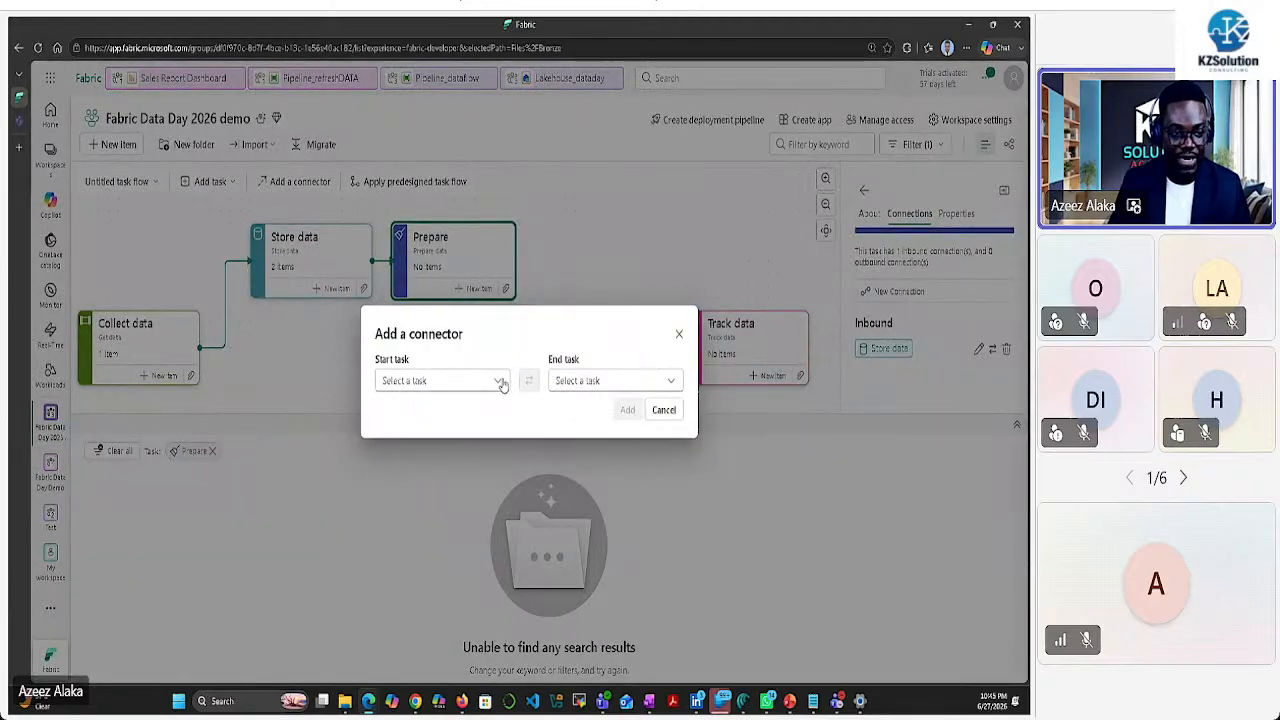
click(500, 381)
click(670, 381)
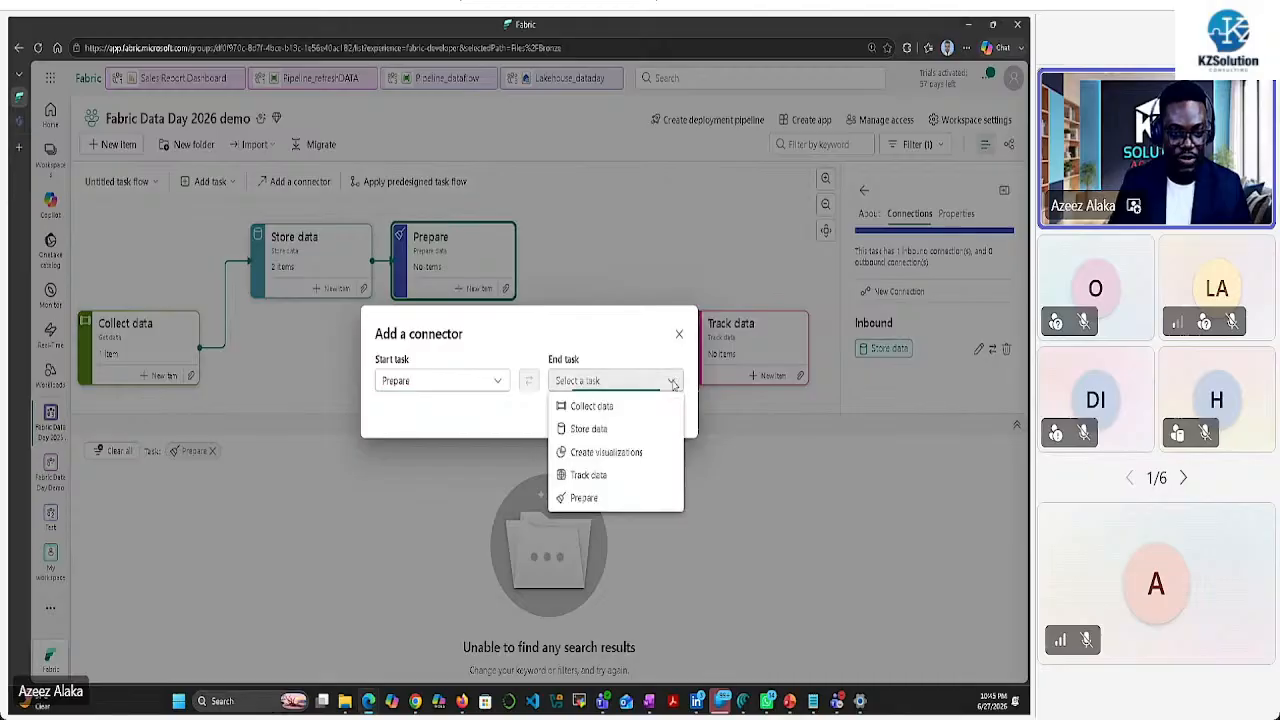
click(615, 450)
click(627, 410)
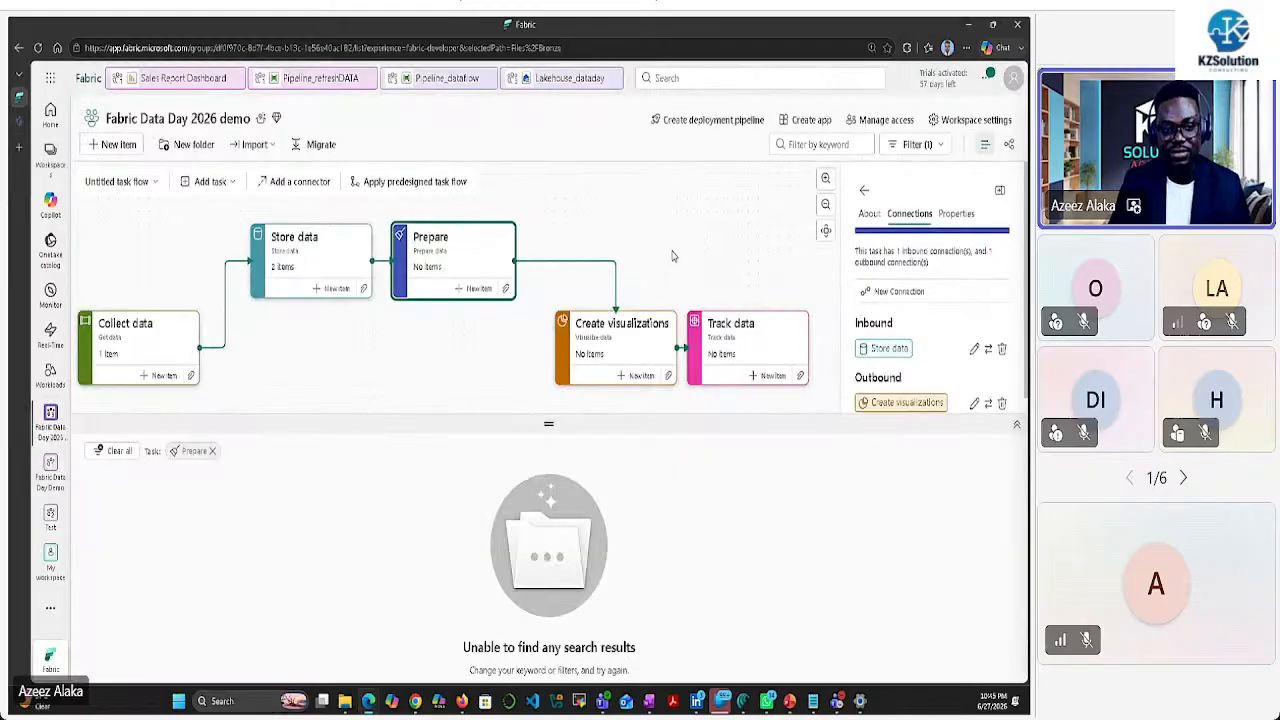
click(137, 336)
click(311, 252)
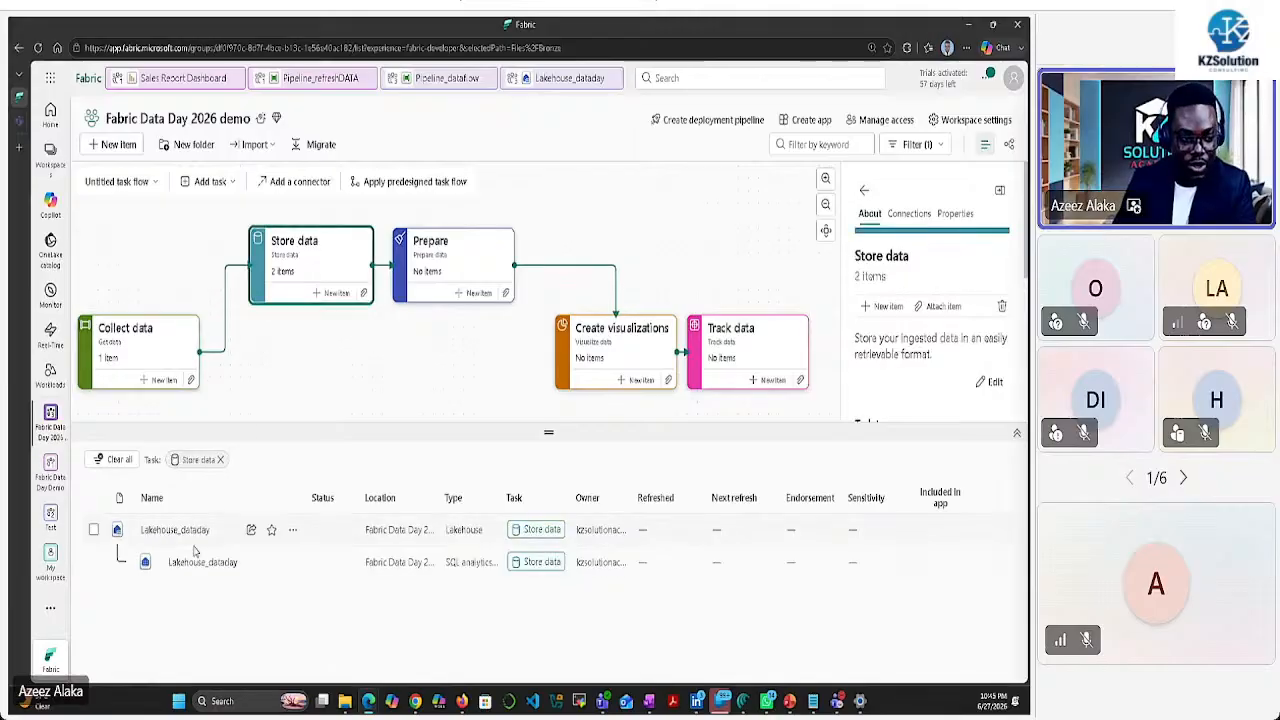
click(437, 254)
scroll(435, 382, down, 1)
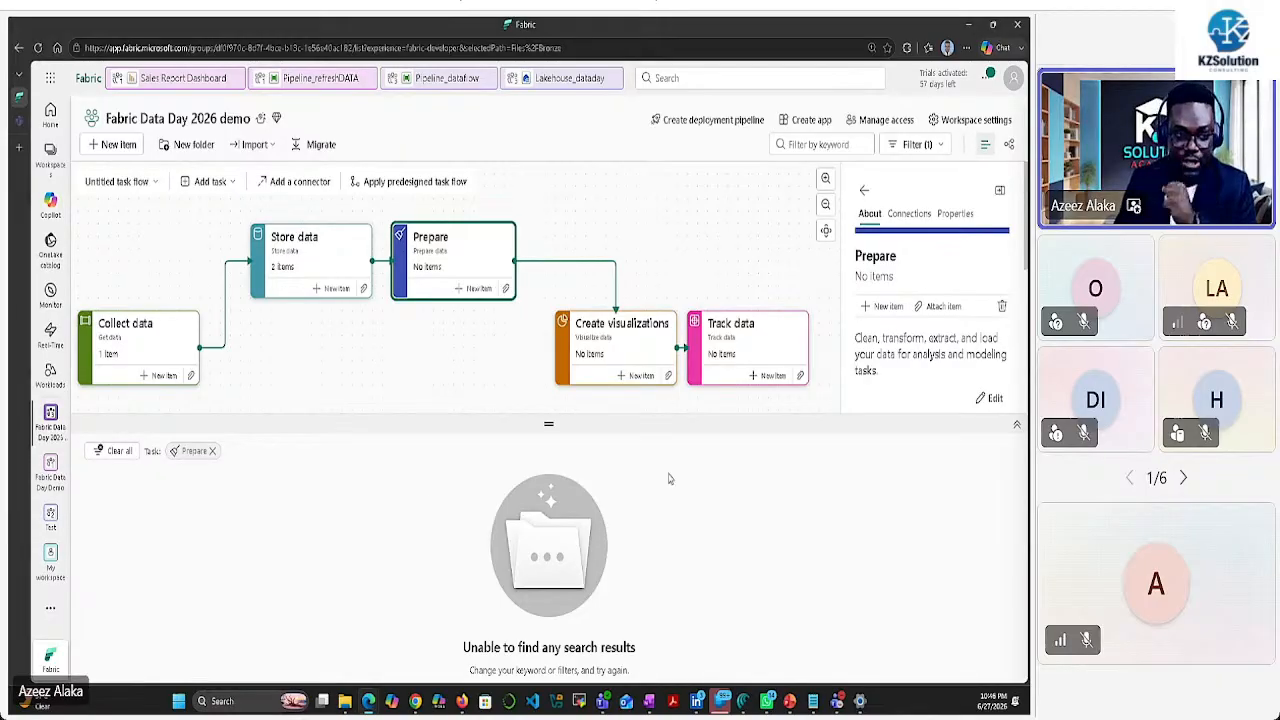
Create a Dataflow Gen2 named Dataflow_demo under the Prepare task
click(474, 288)
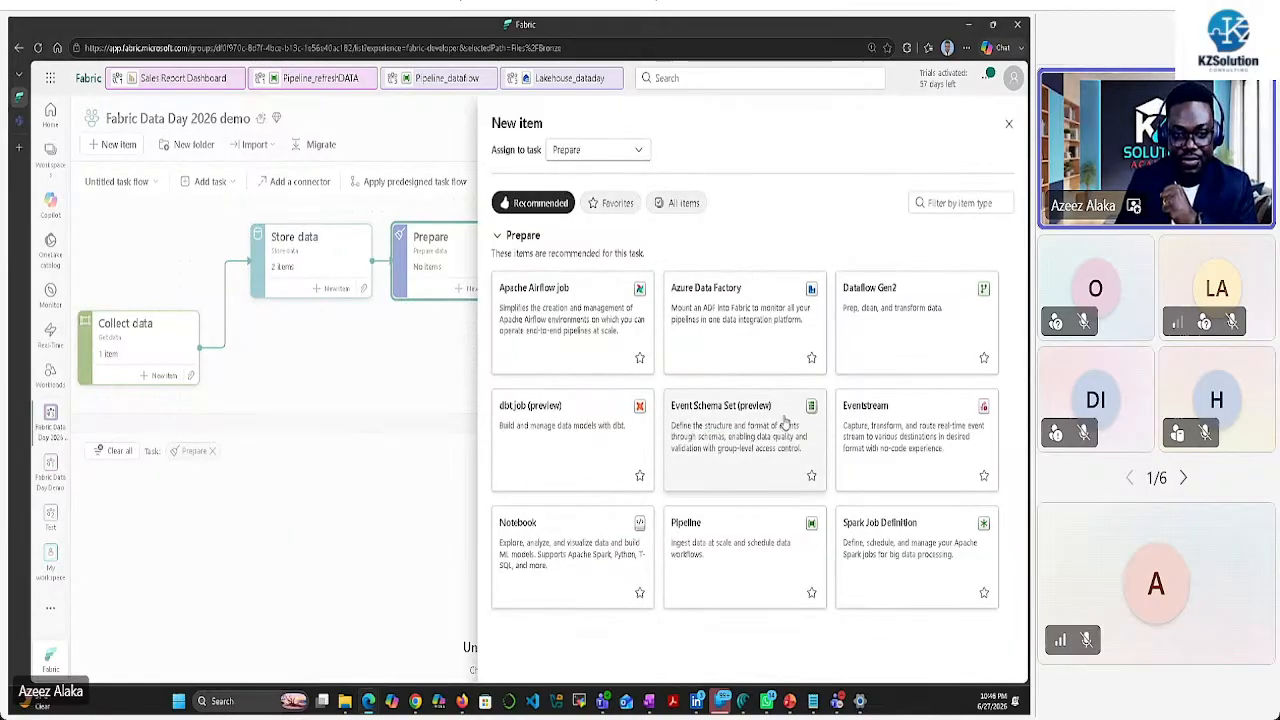
click(906, 322)
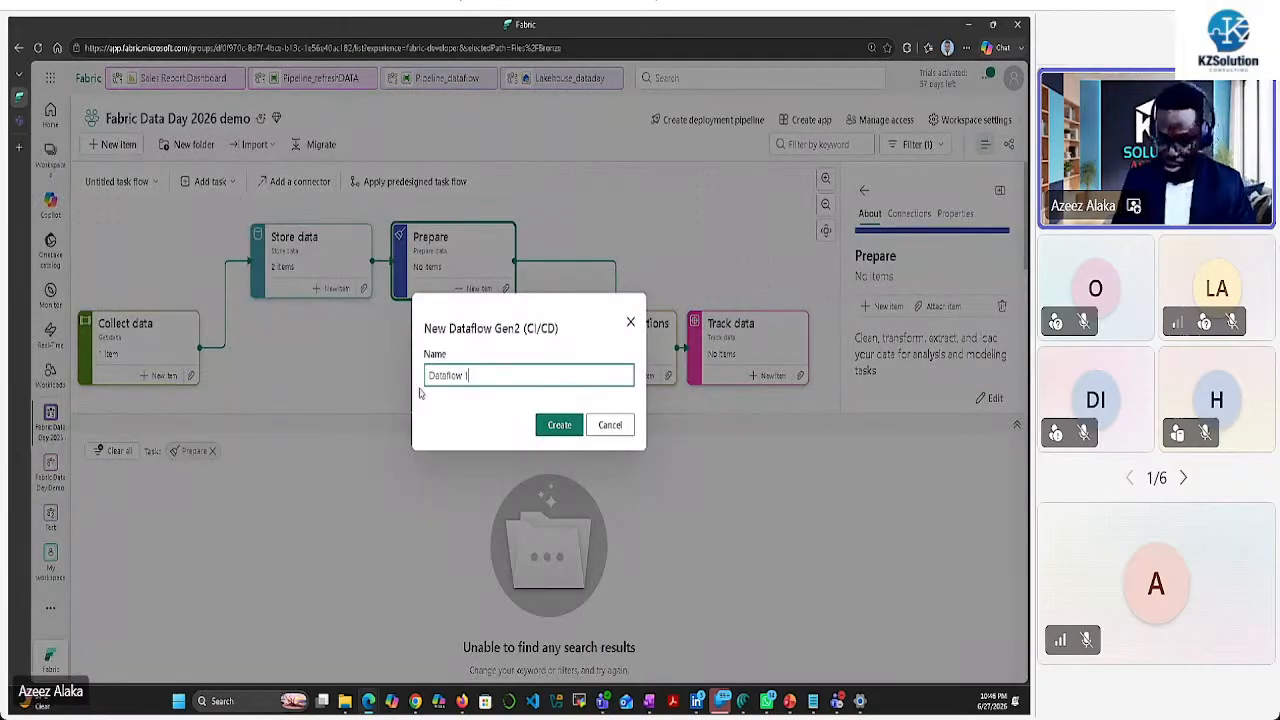
key(BackSpace)
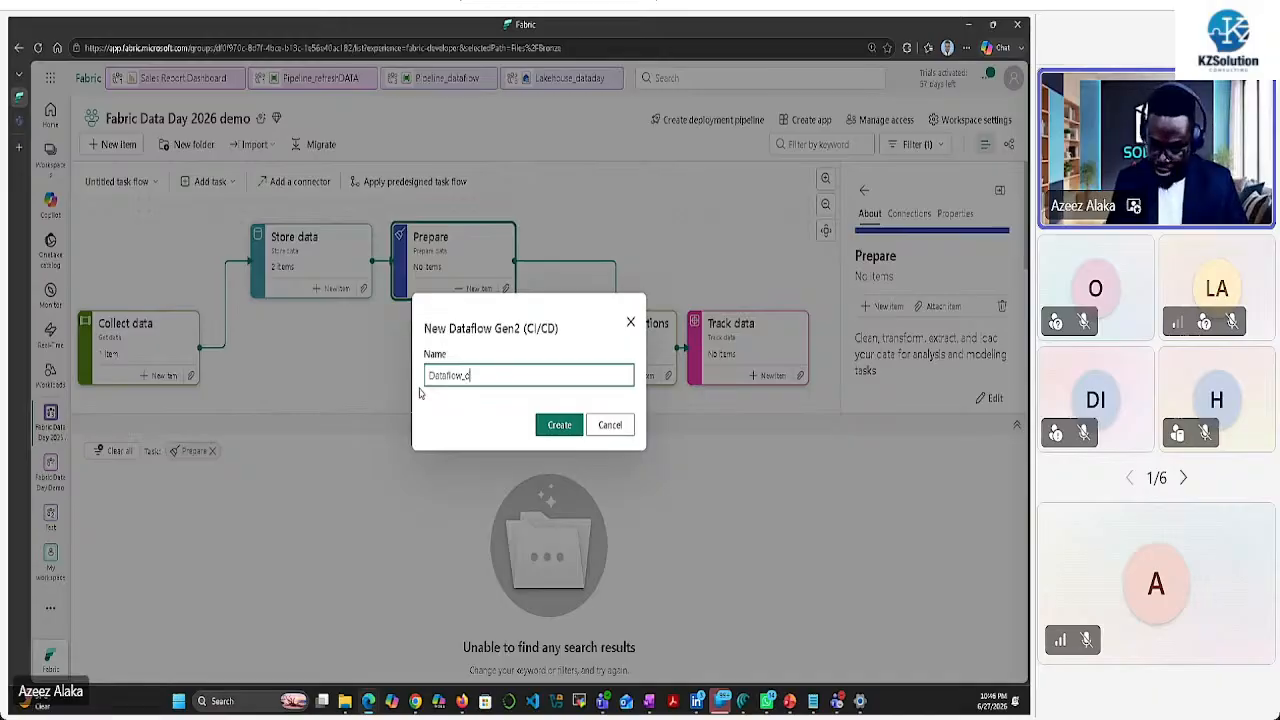
click(559, 425)
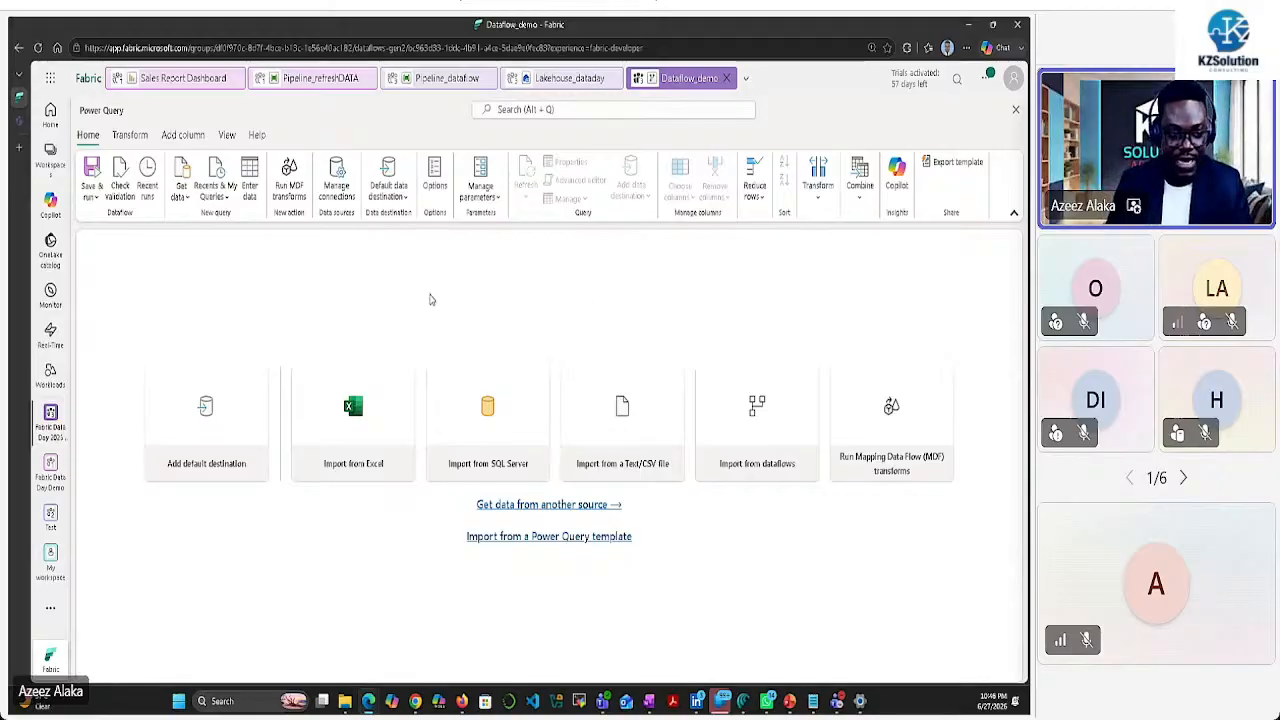
Choose Lakehouse_dataday from the OneLake catalog as the dataflow's data source
click(555, 506)
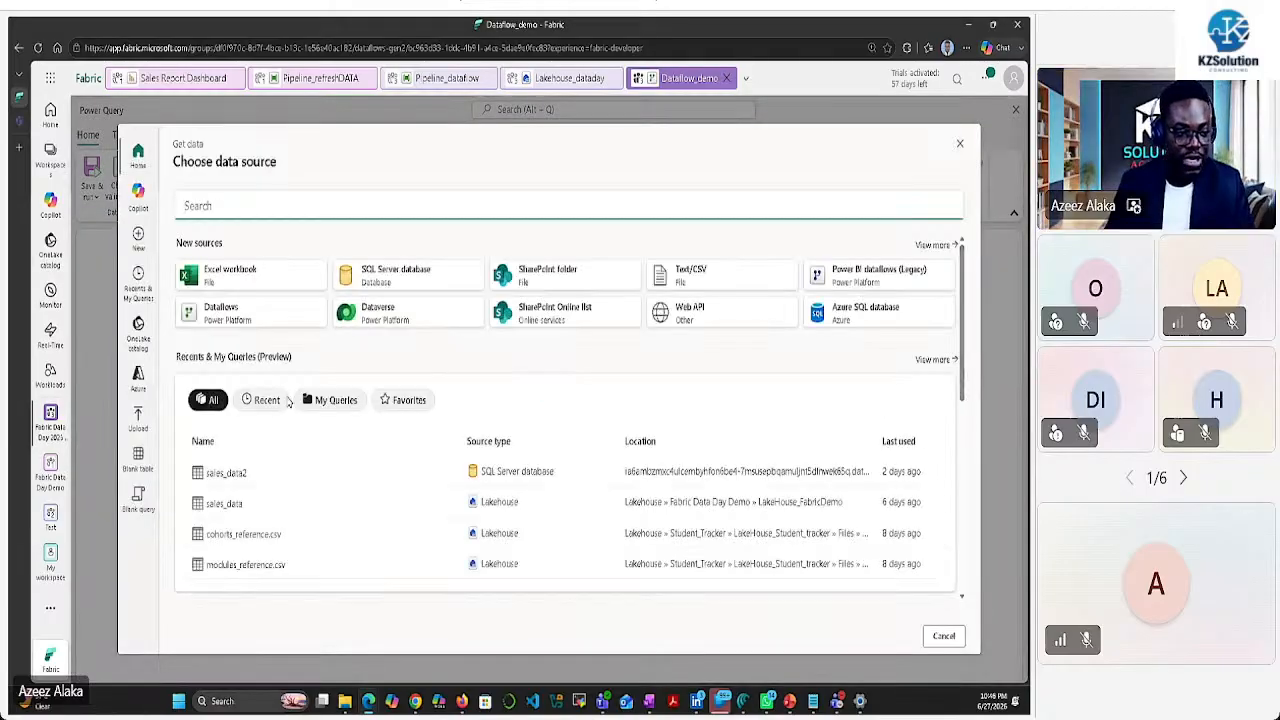
scroll(460, 385, down, 3)
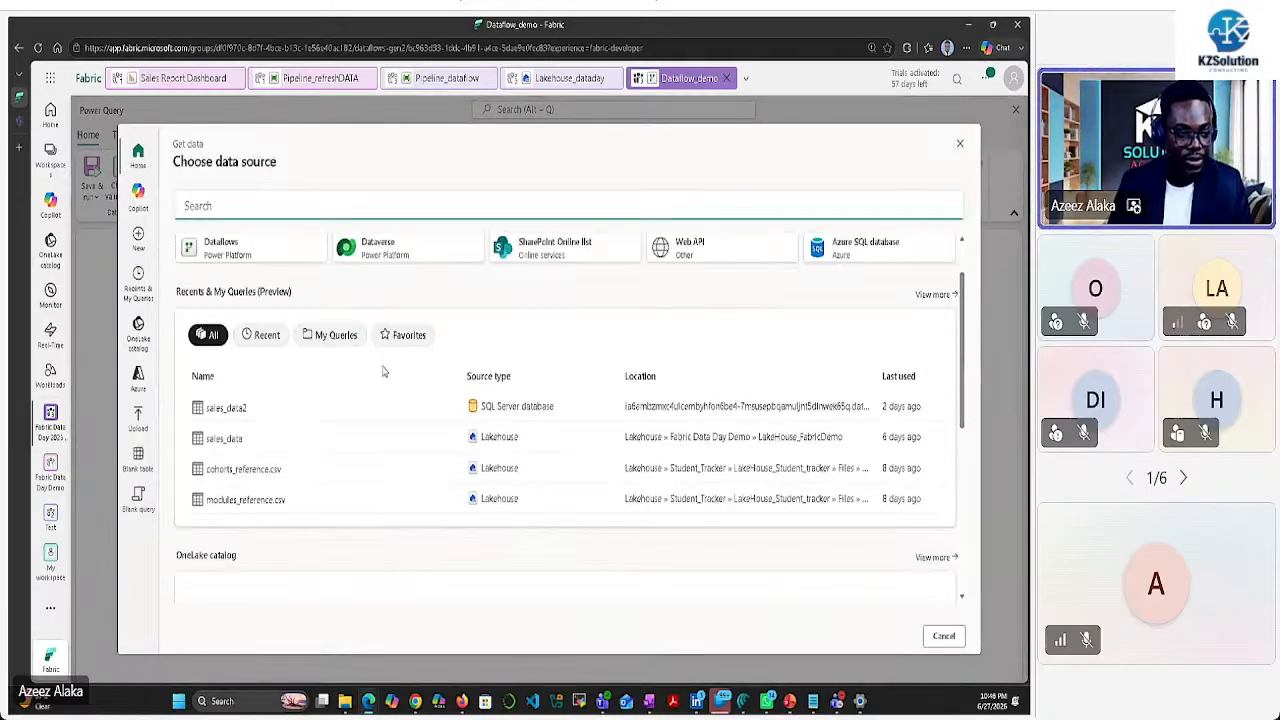
scroll(420, 378, up, 3)
scroll(428, 363, down, 3)
scroll(437, 371, up, 2)
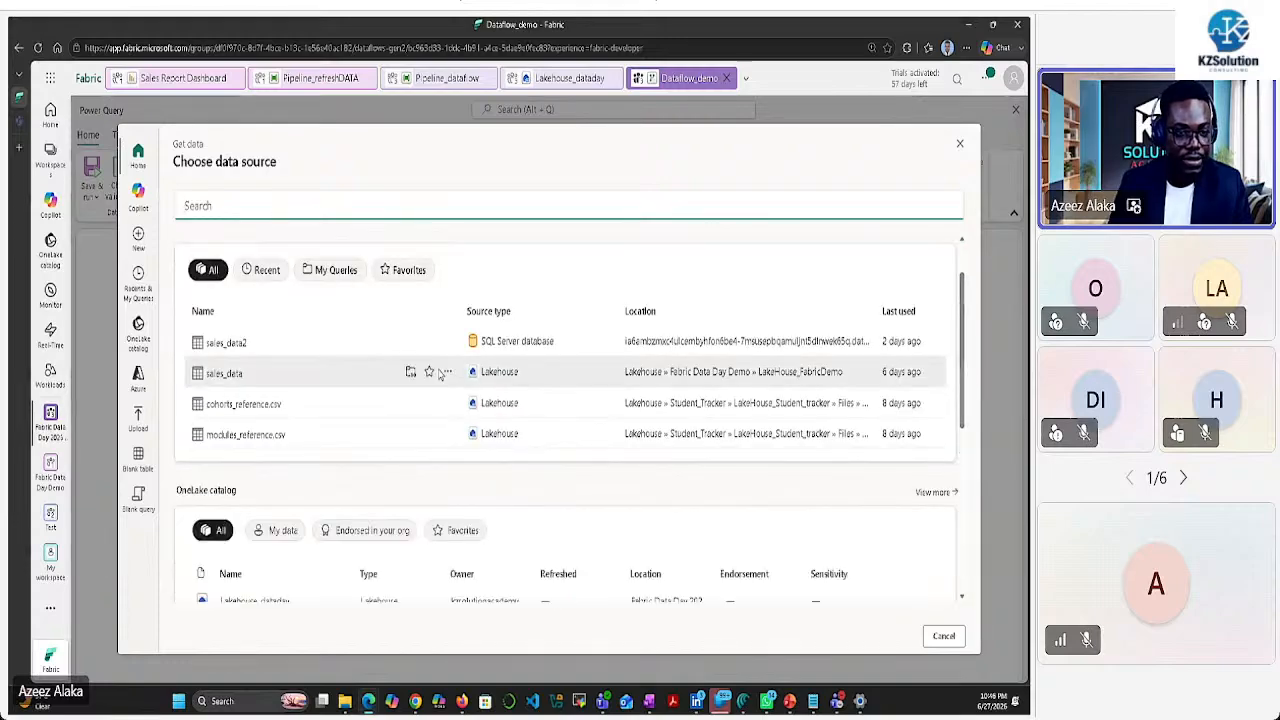
scroll(435, 376, up, 2)
scroll(429, 380, down, 5)
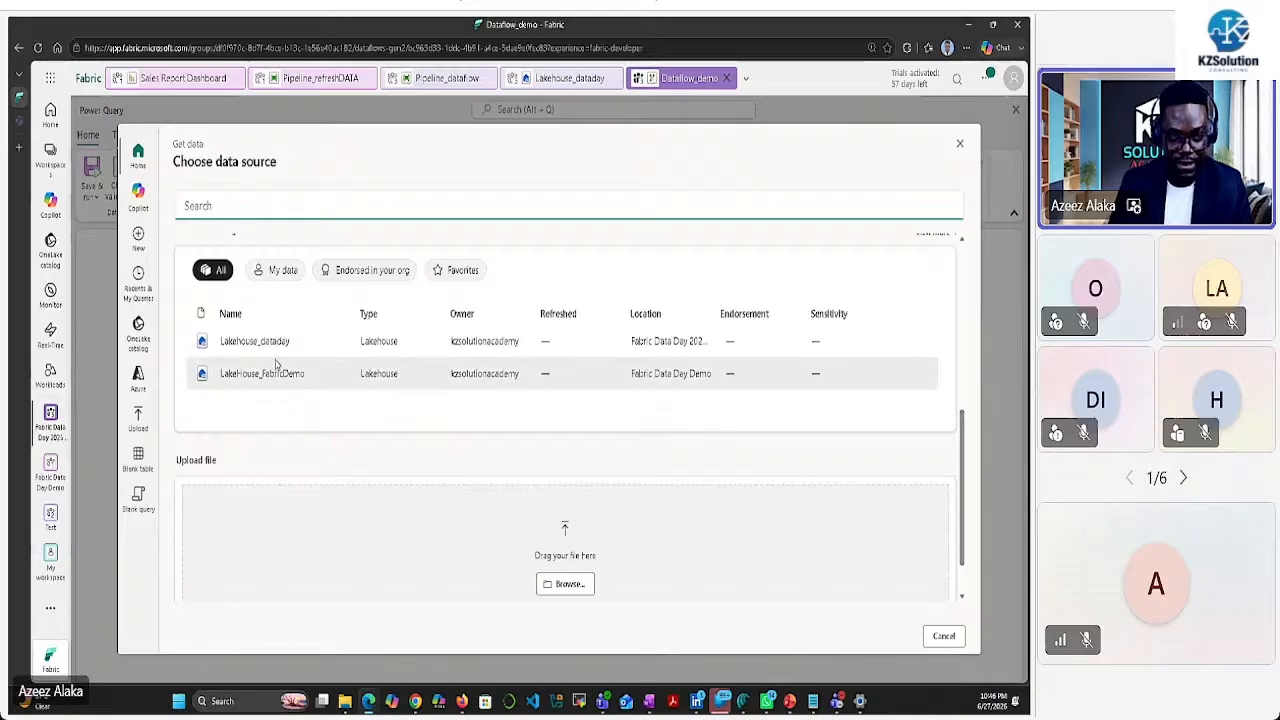
scroll(359, 349, up, 5)
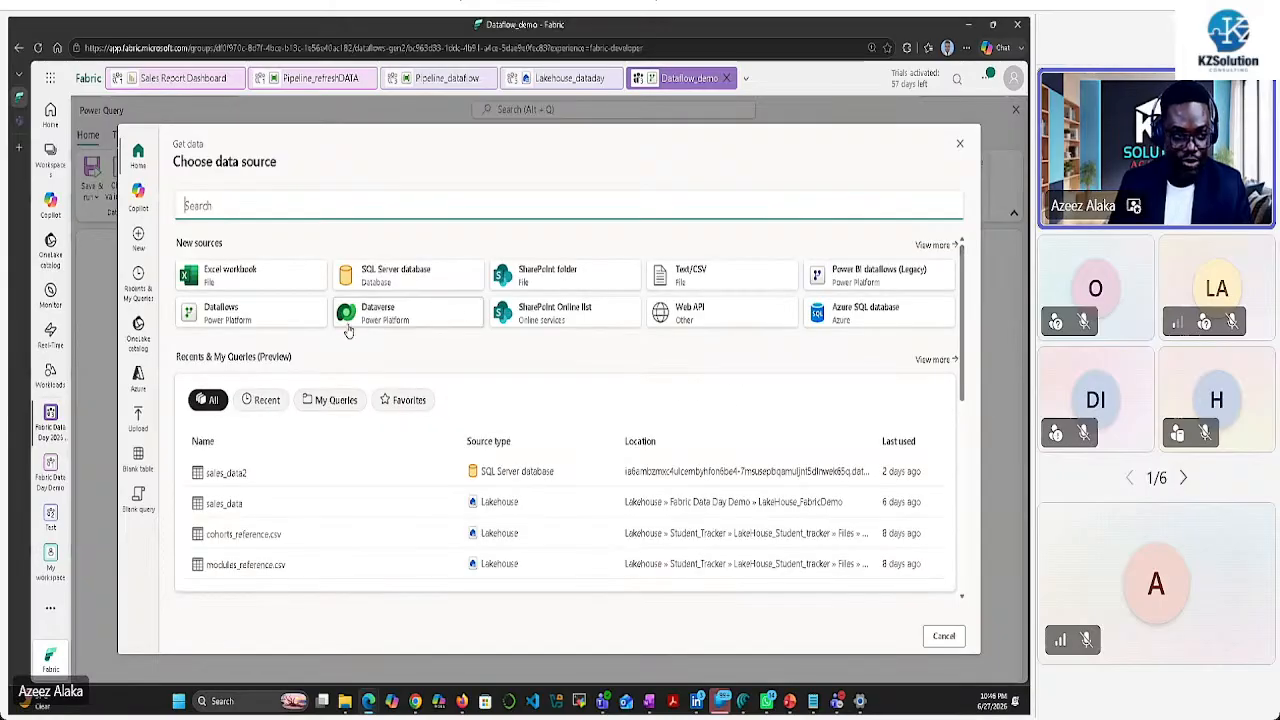
scroll(270, 342, down, 4)
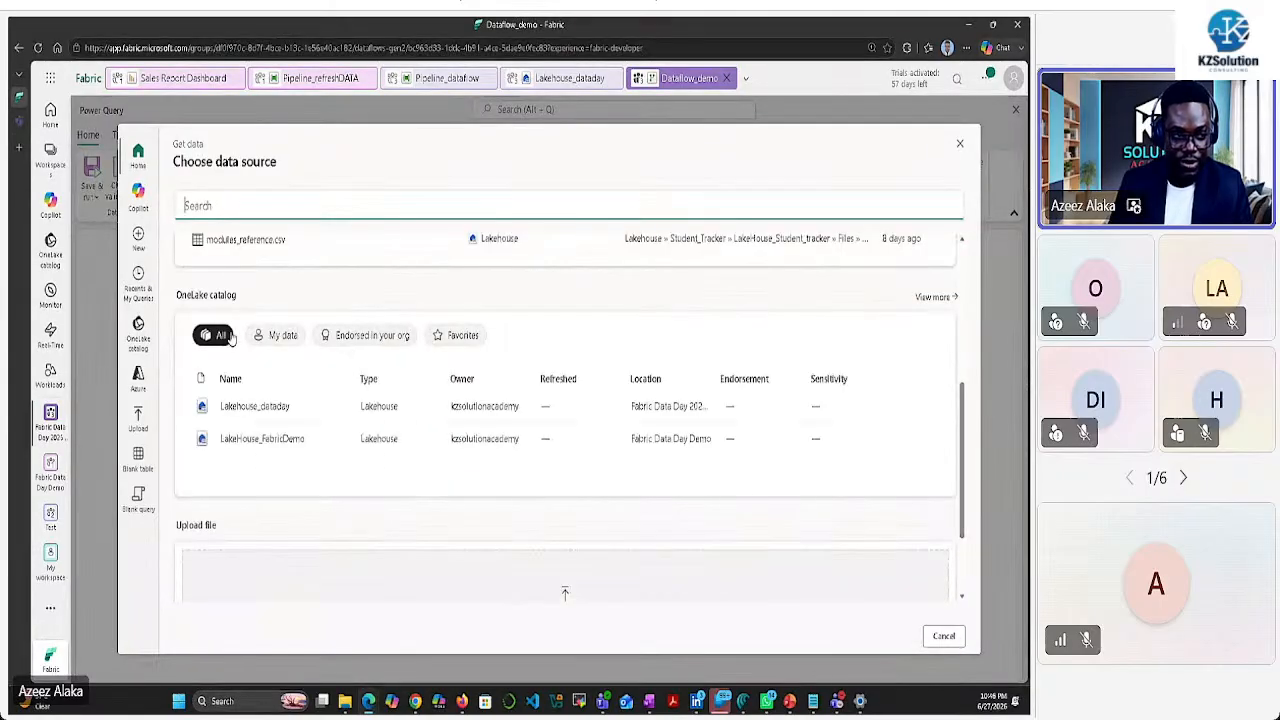
click(276, 410)
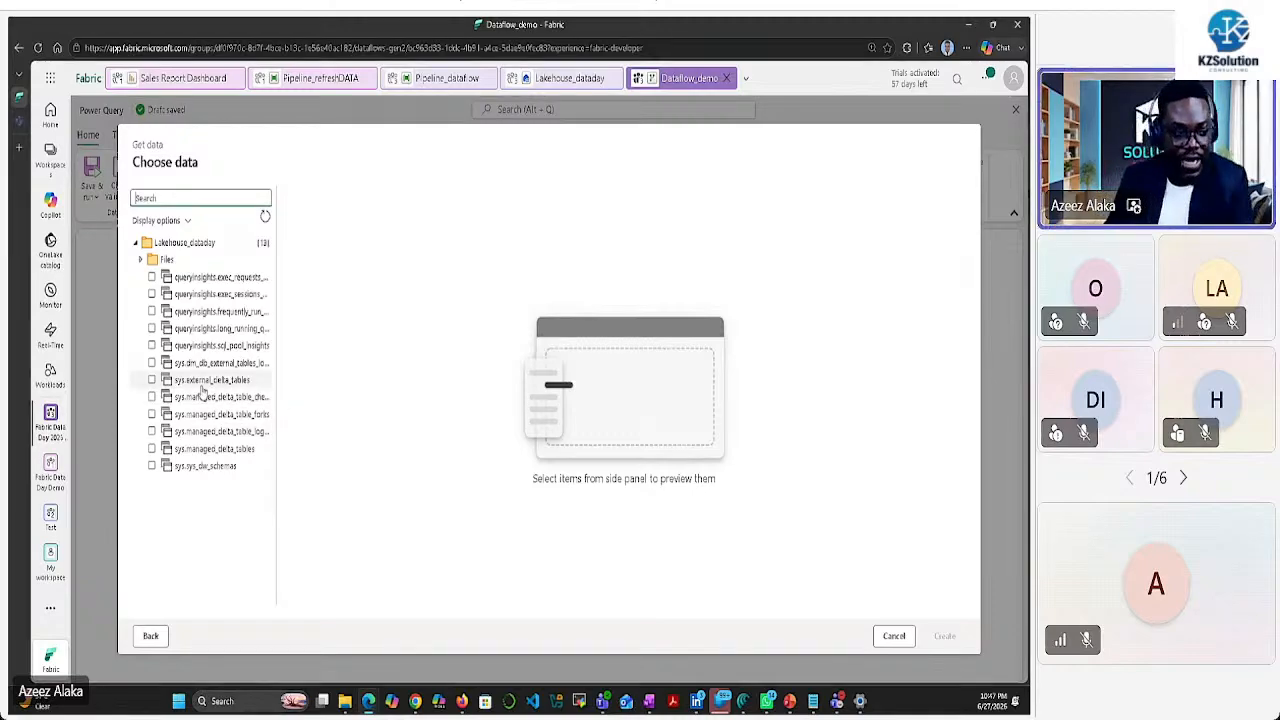
Import sales_data.csv from Lakehouse_dataday's Files > Bronze folder as a new query
click(141, 259)
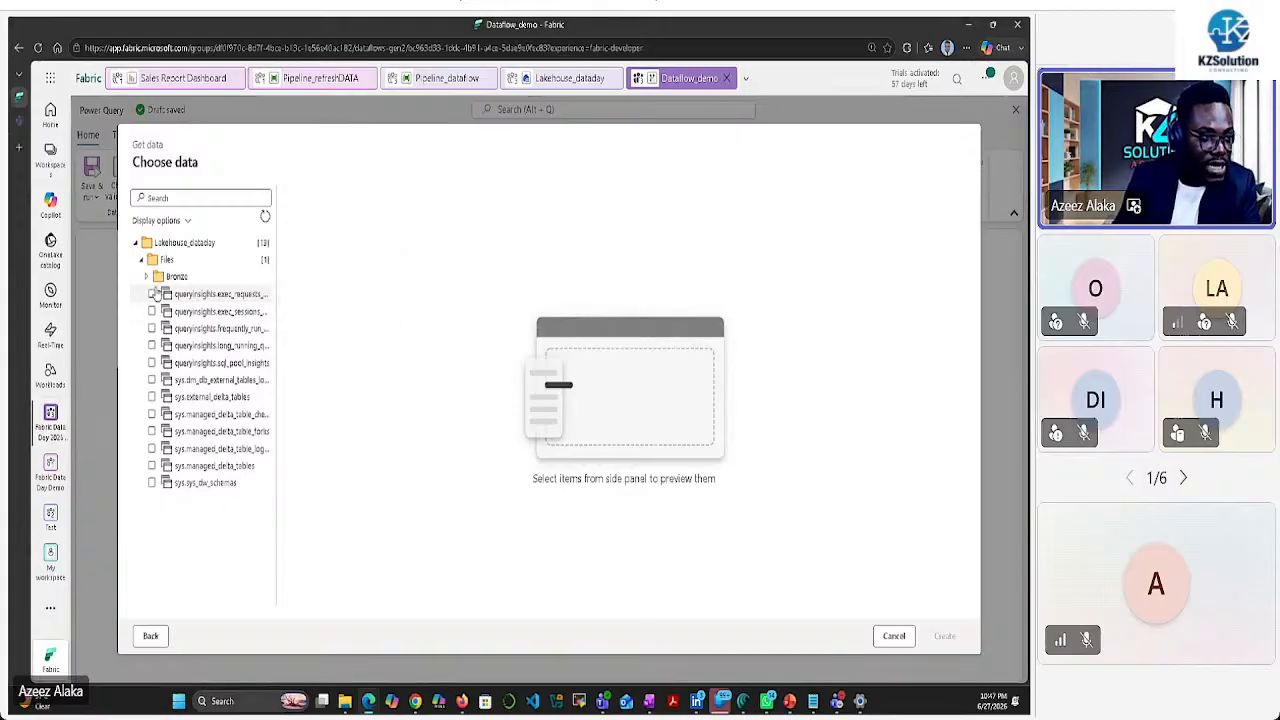
click(146, 278)
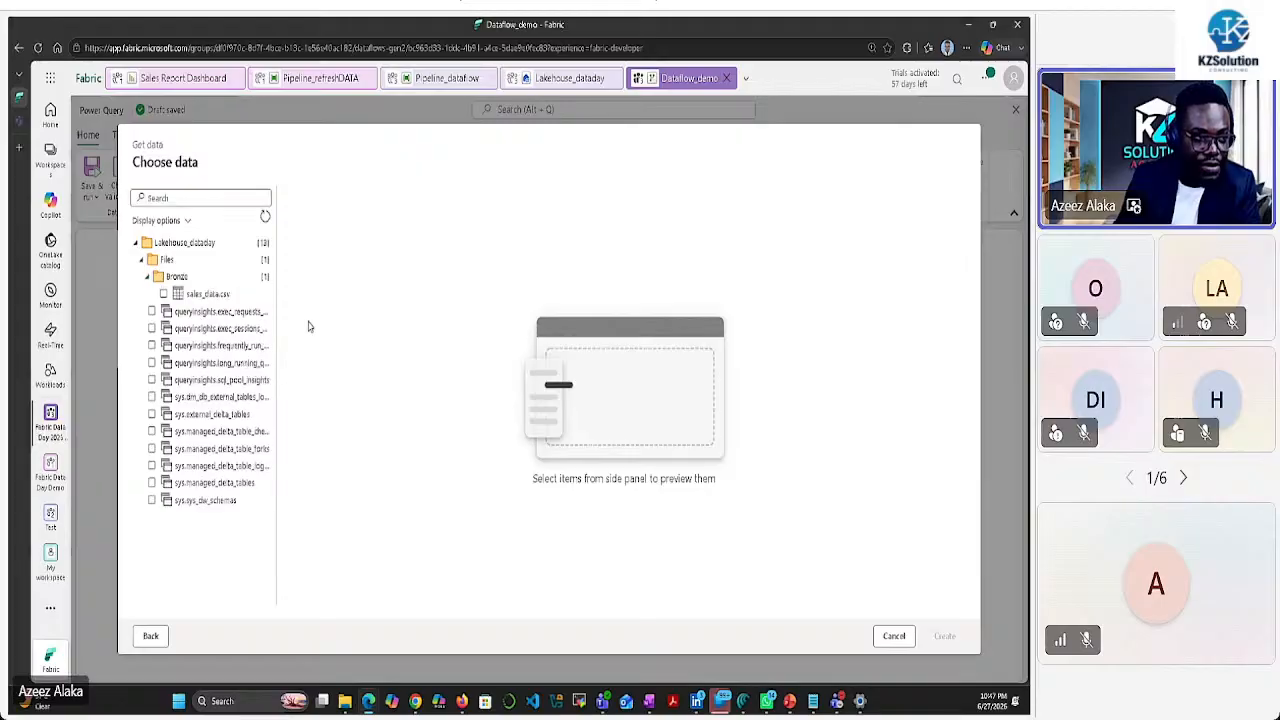
click(163, 294)
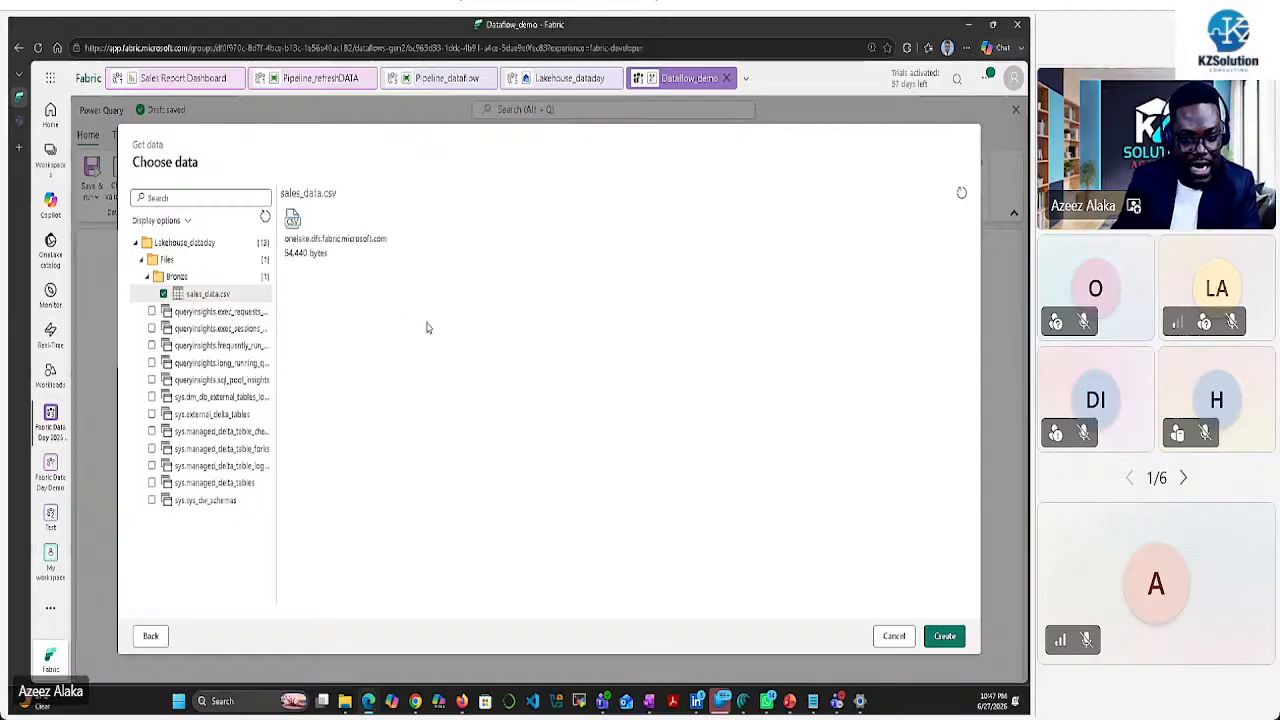
click(943, 636)
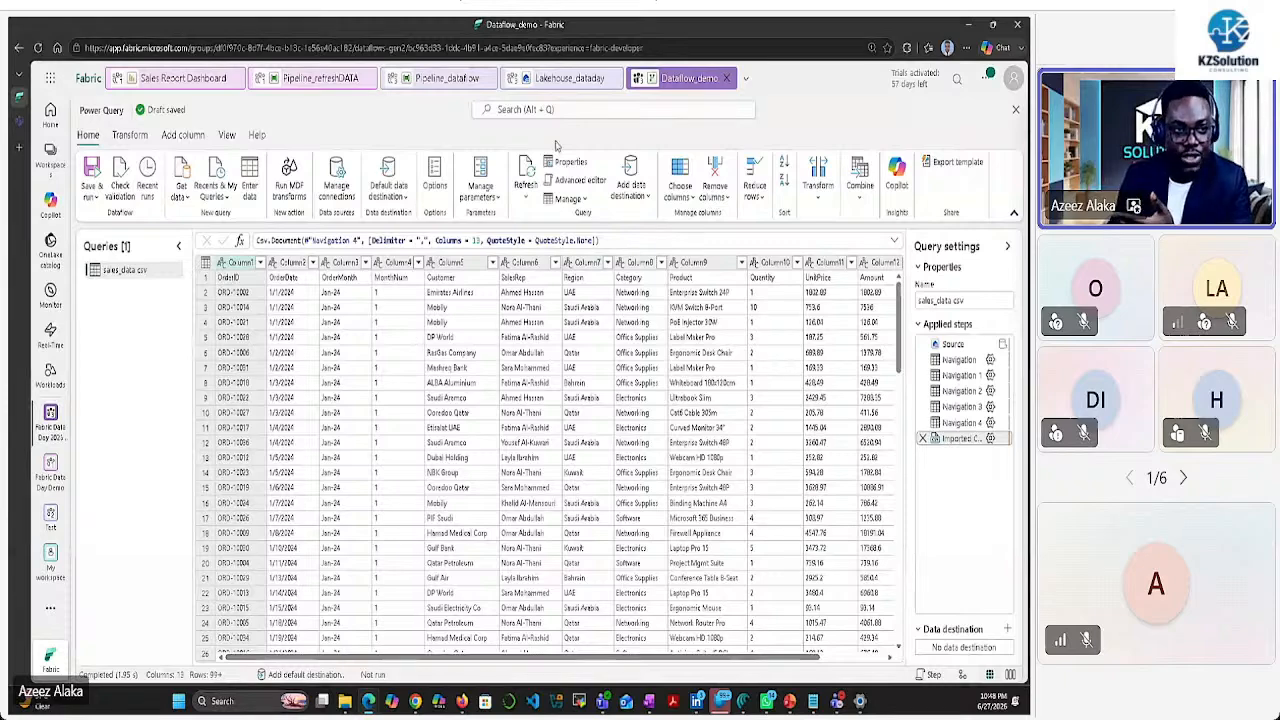
click(565, 78)
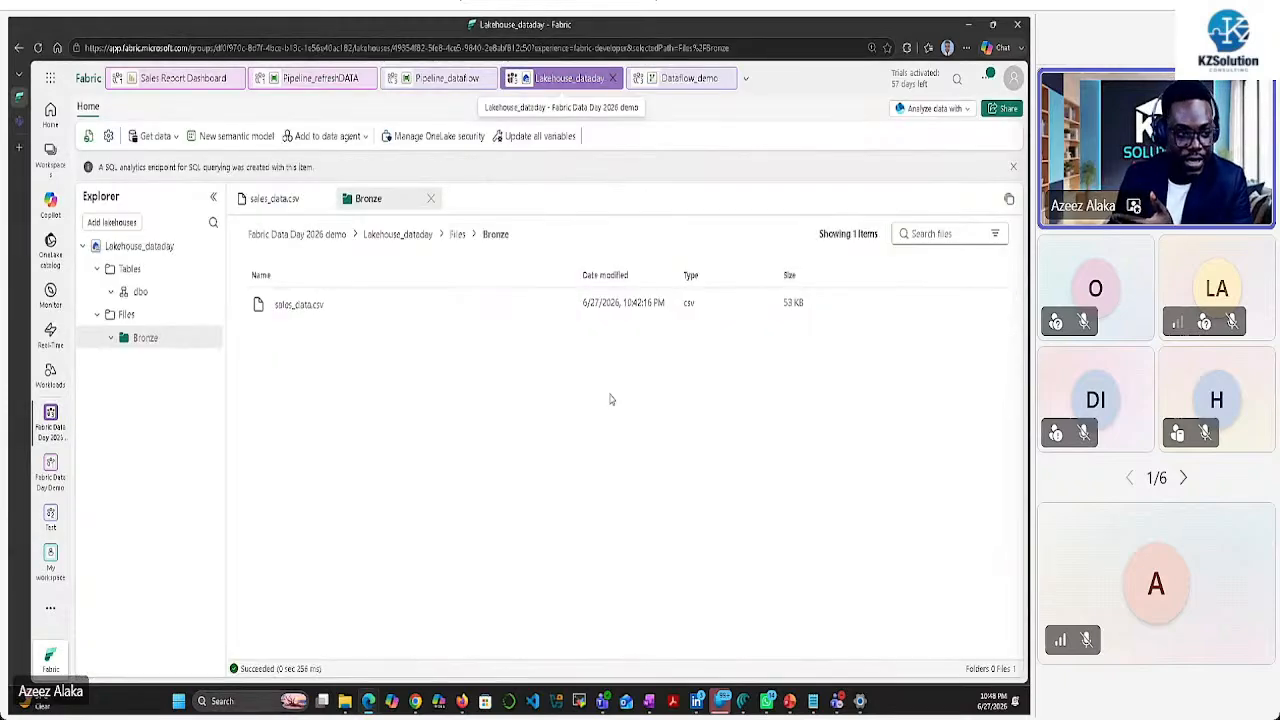
click(309, 314)
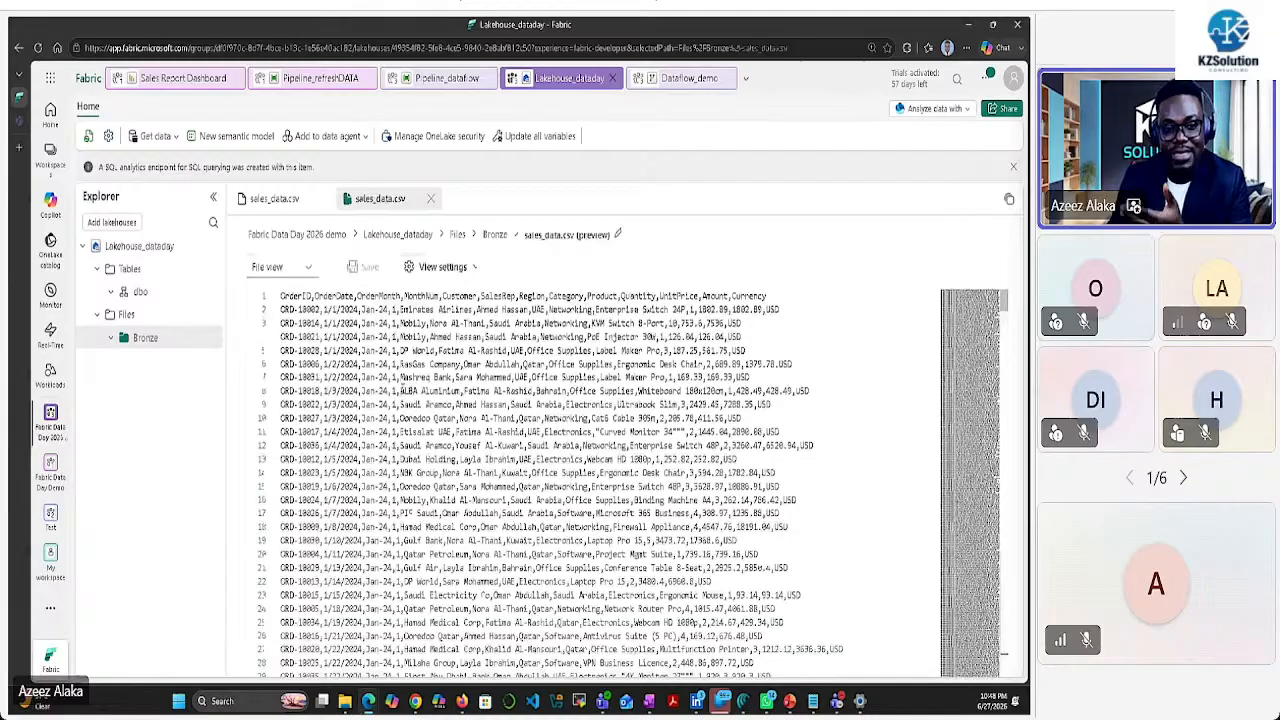
click(673, 79)
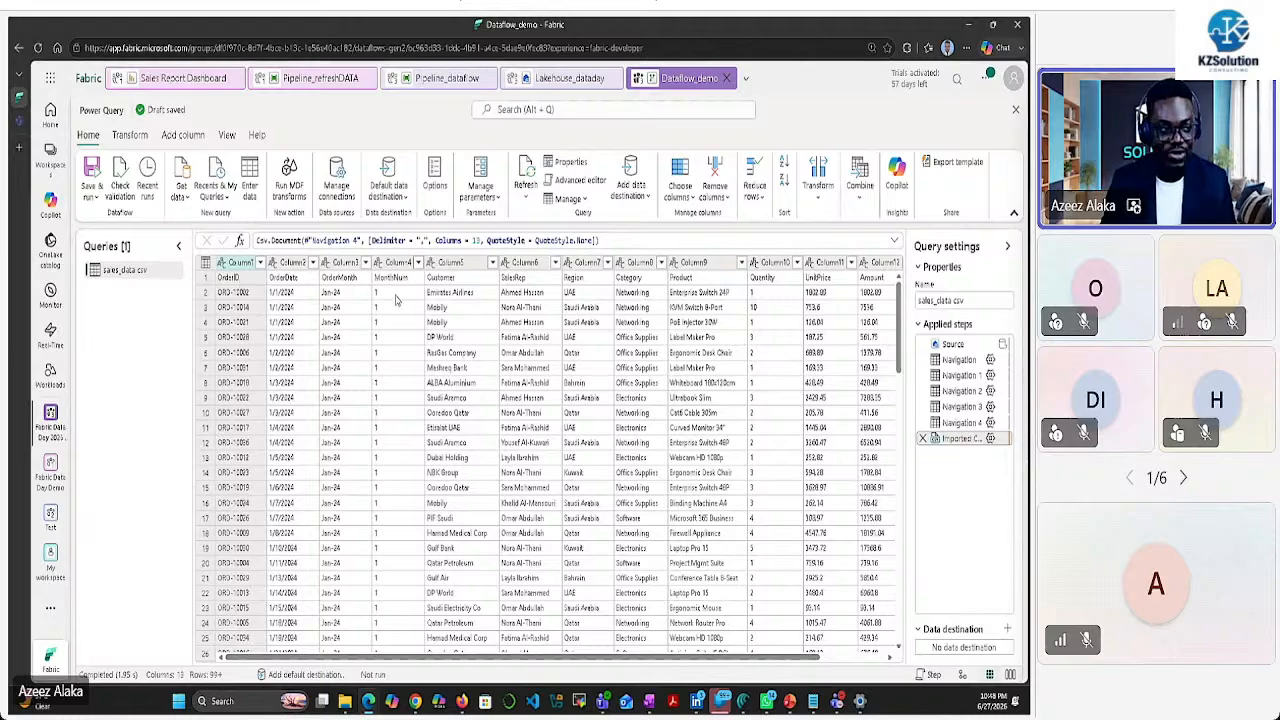
Promote the first row to headers and remove the Currency column, leaving 12 columns
click(130, 137)
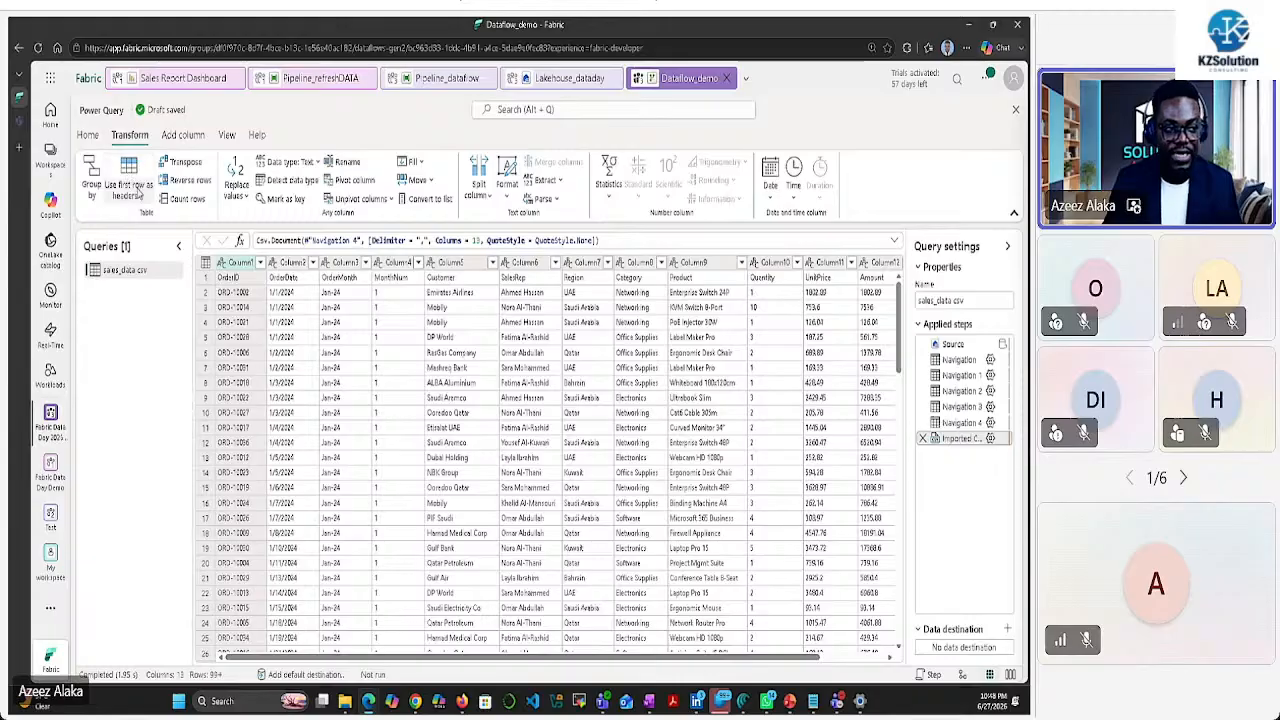
click(131, 176)
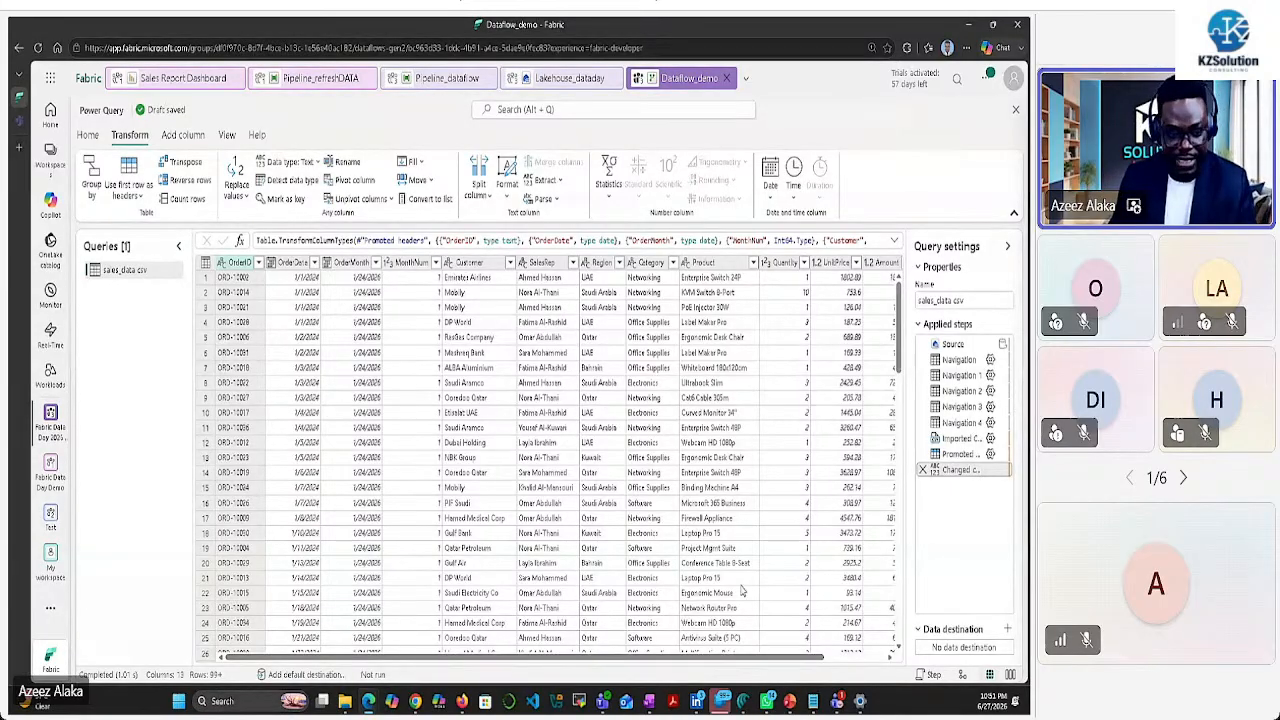
drag(762, 663, 822, 663)
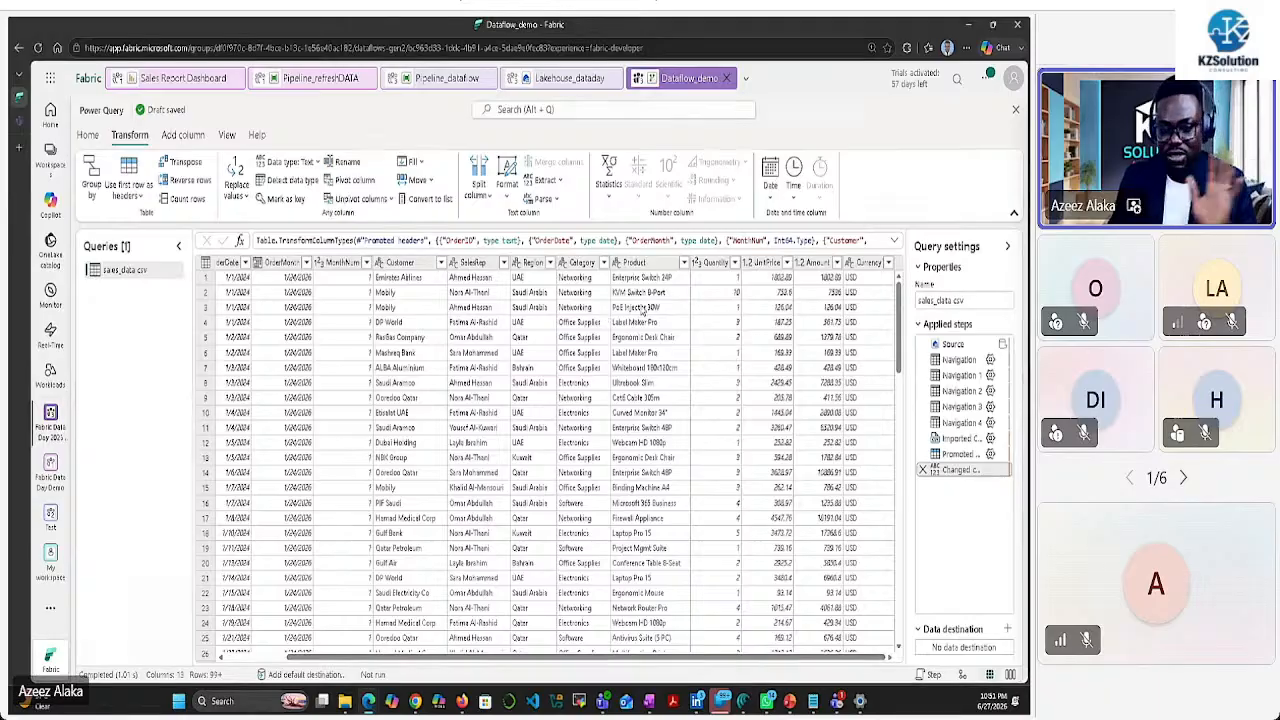
click(857, 265)
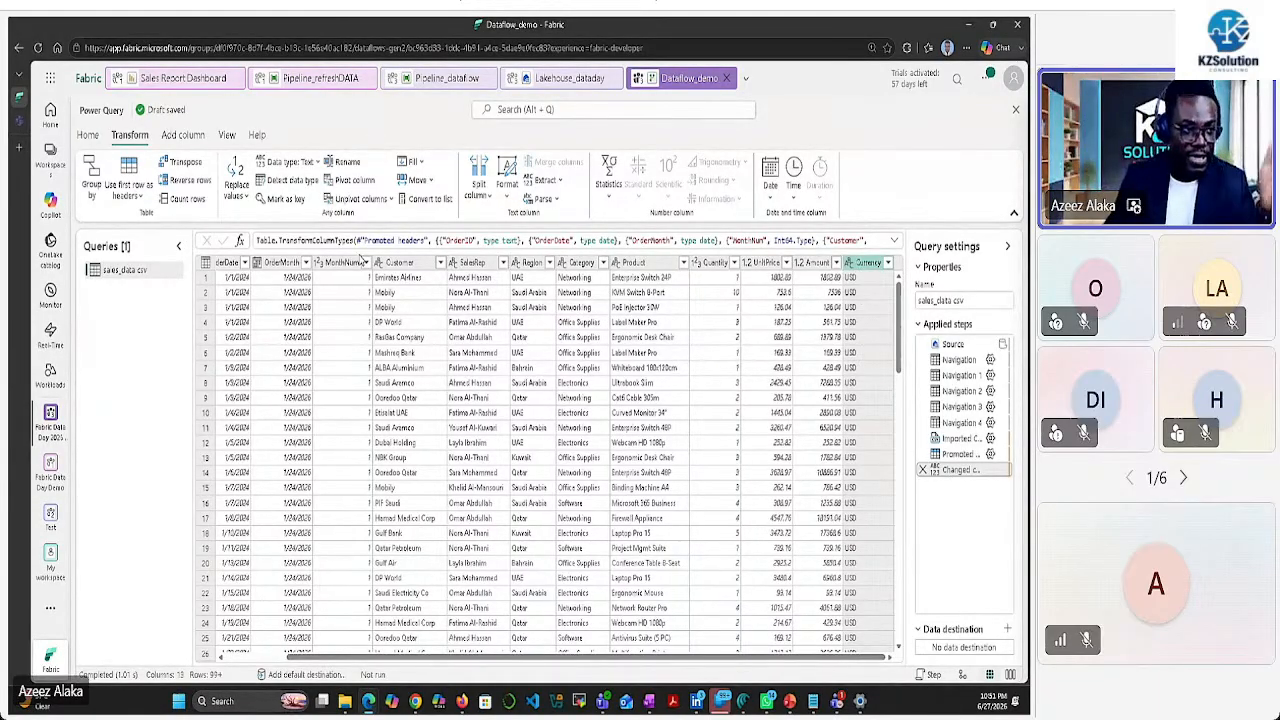
click(88, 135)
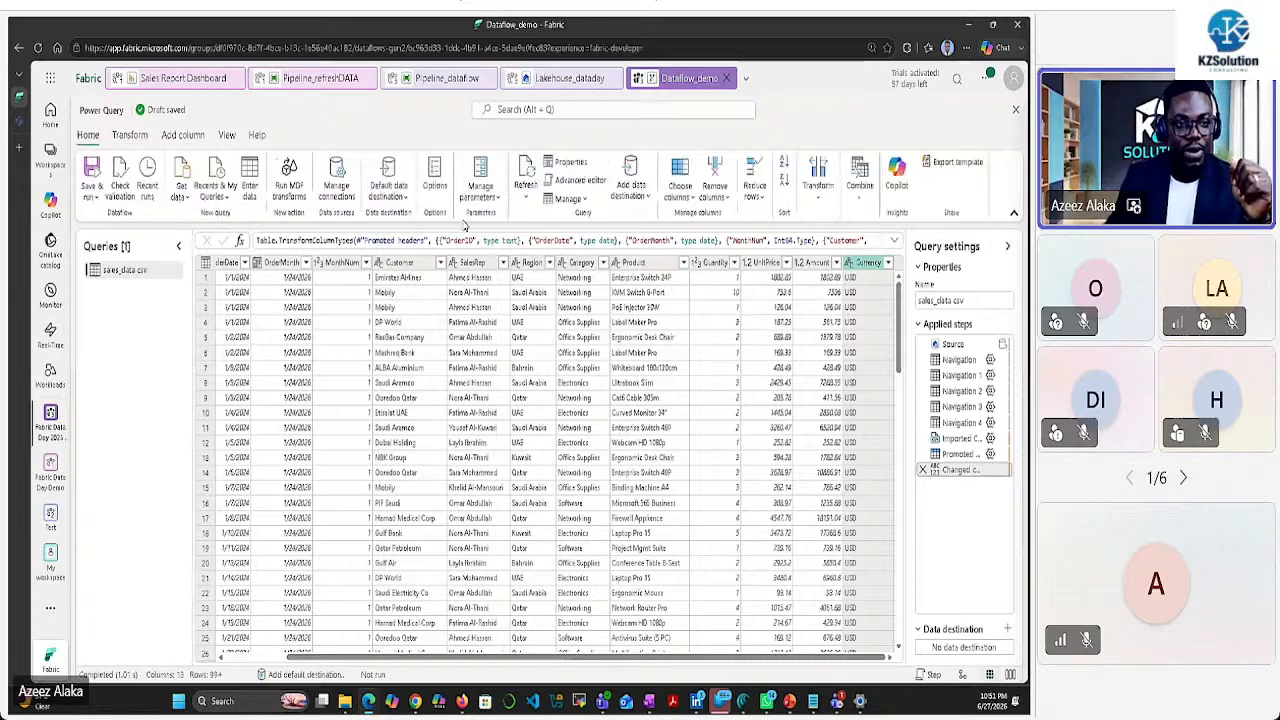
click(714, 172)
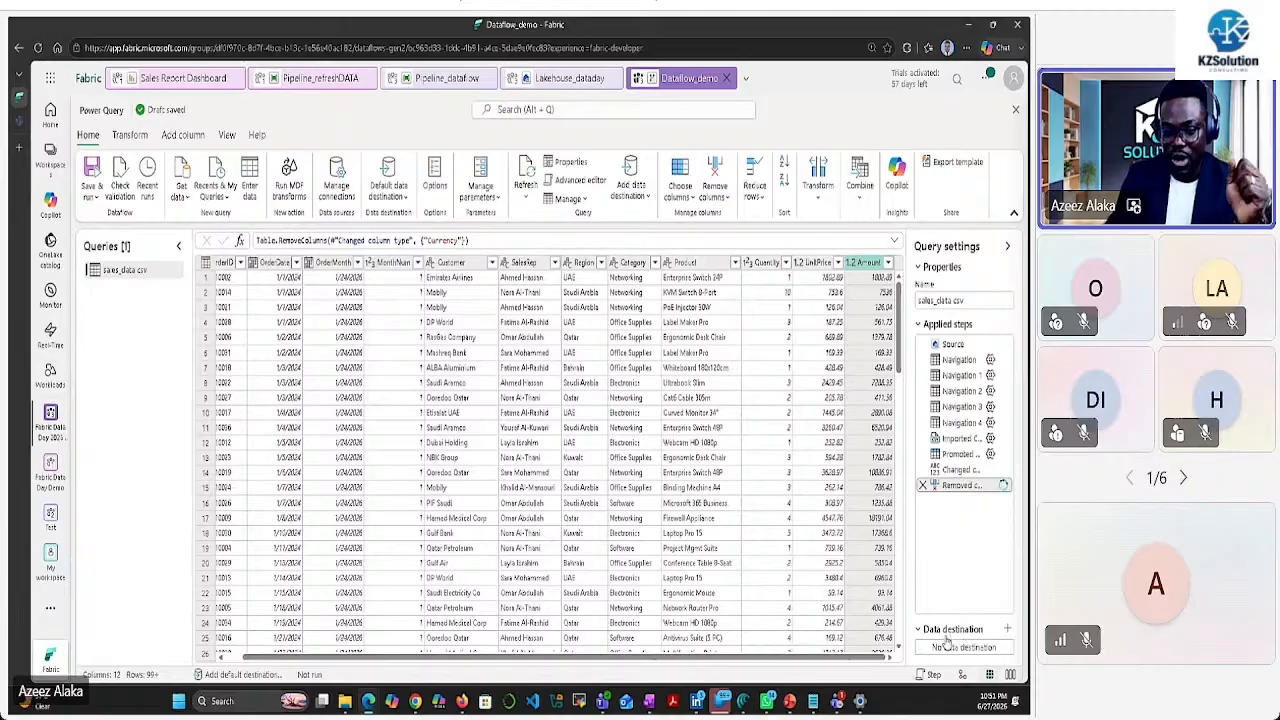
Add a Lakehouse data destination for the query and accept the connection
click(1007, 629)
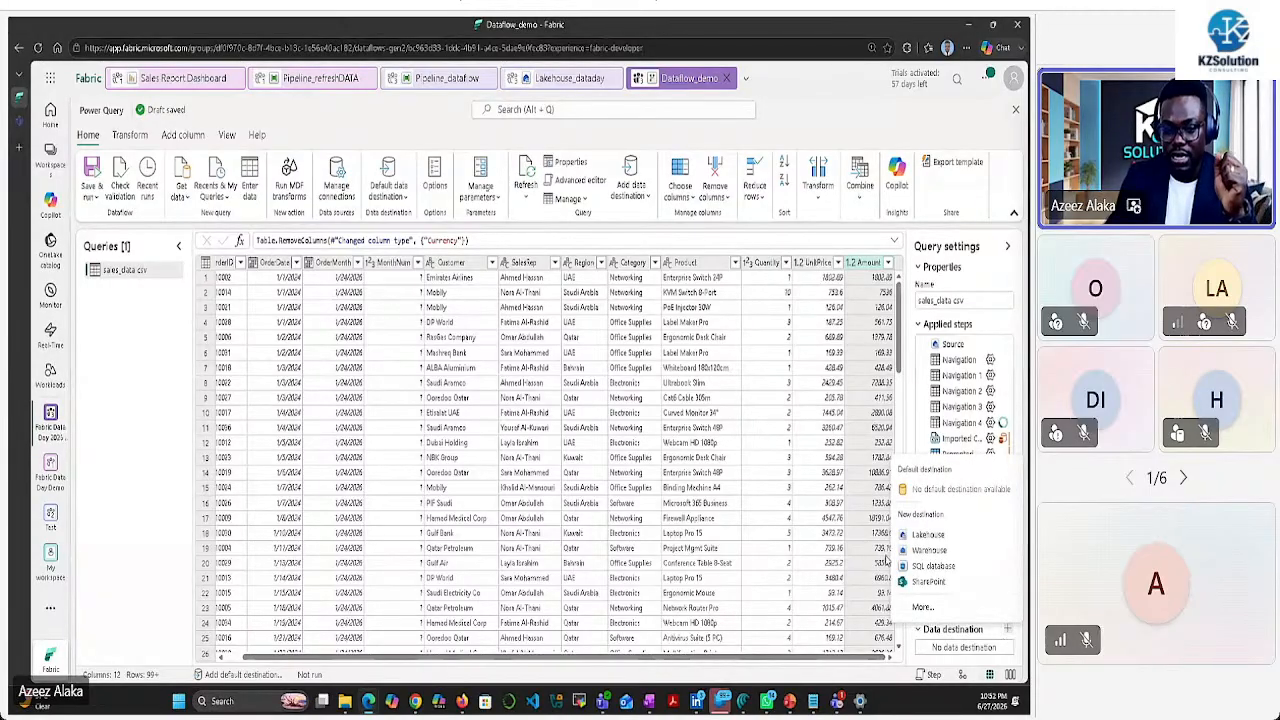
click(925, 535)
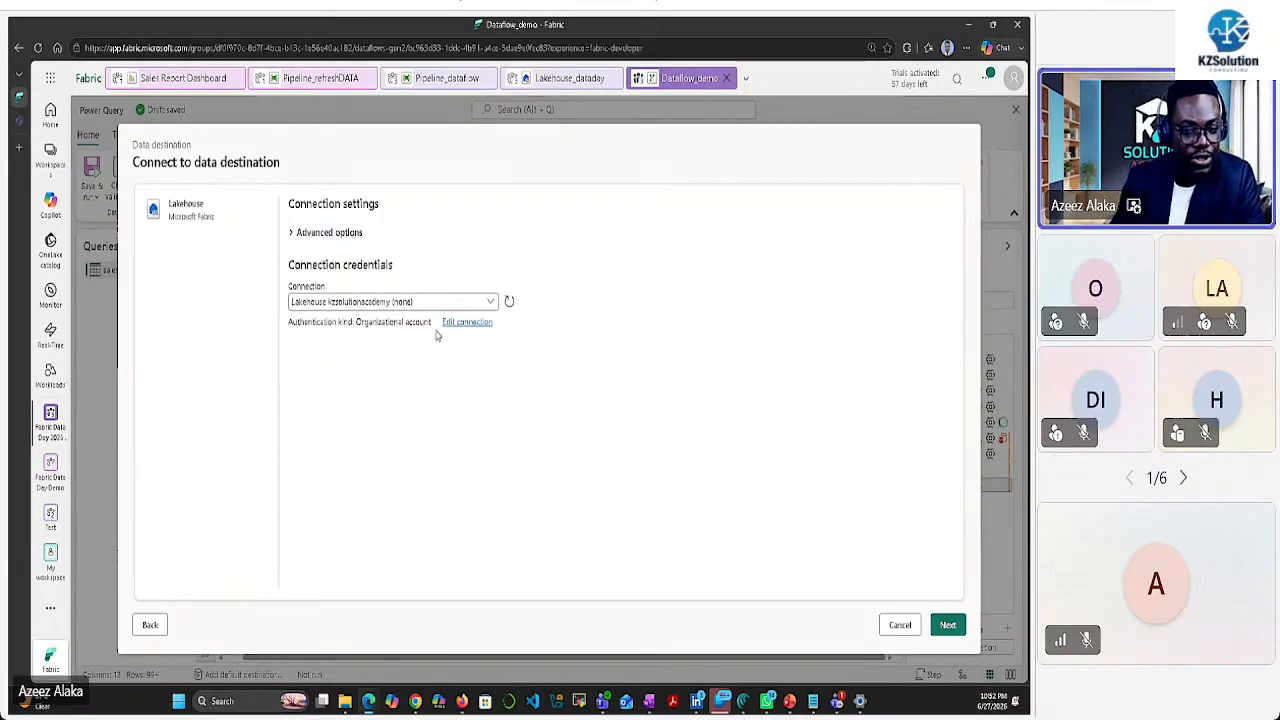
click(947, 625)
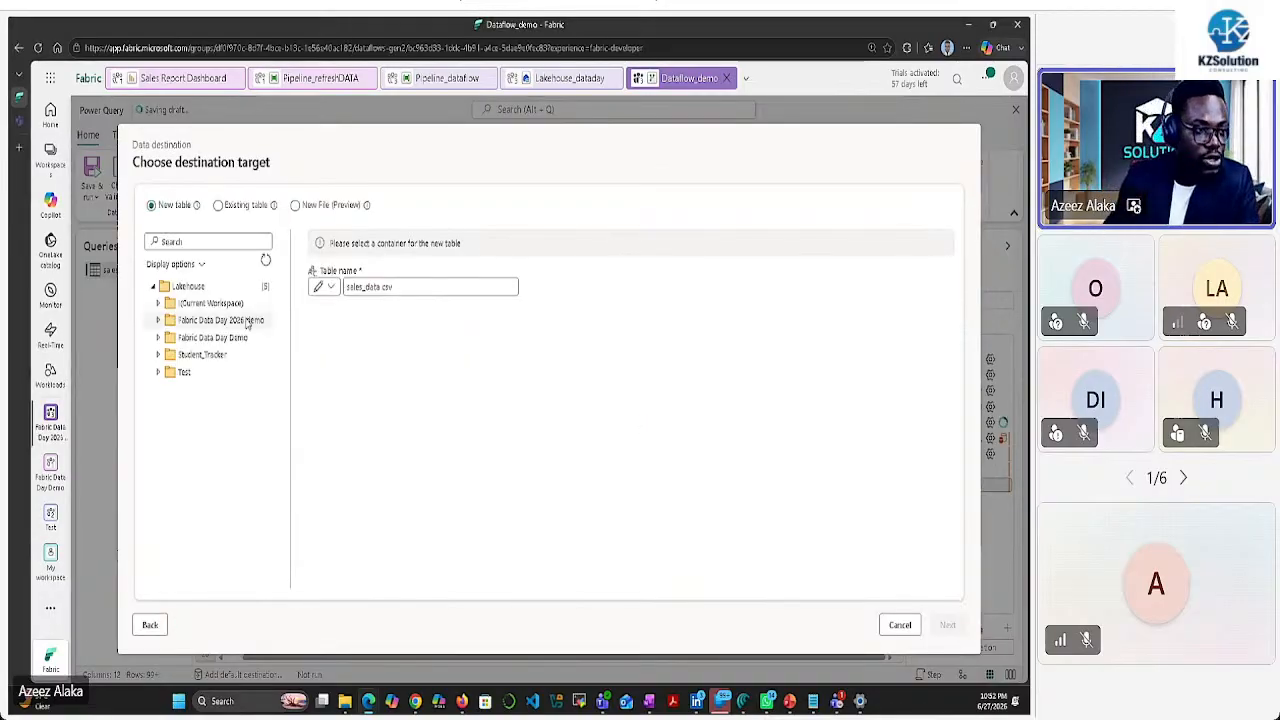
Target a new table named sales_data_clean in Lakehouse_dataday's dbo schema
click(157, 320)
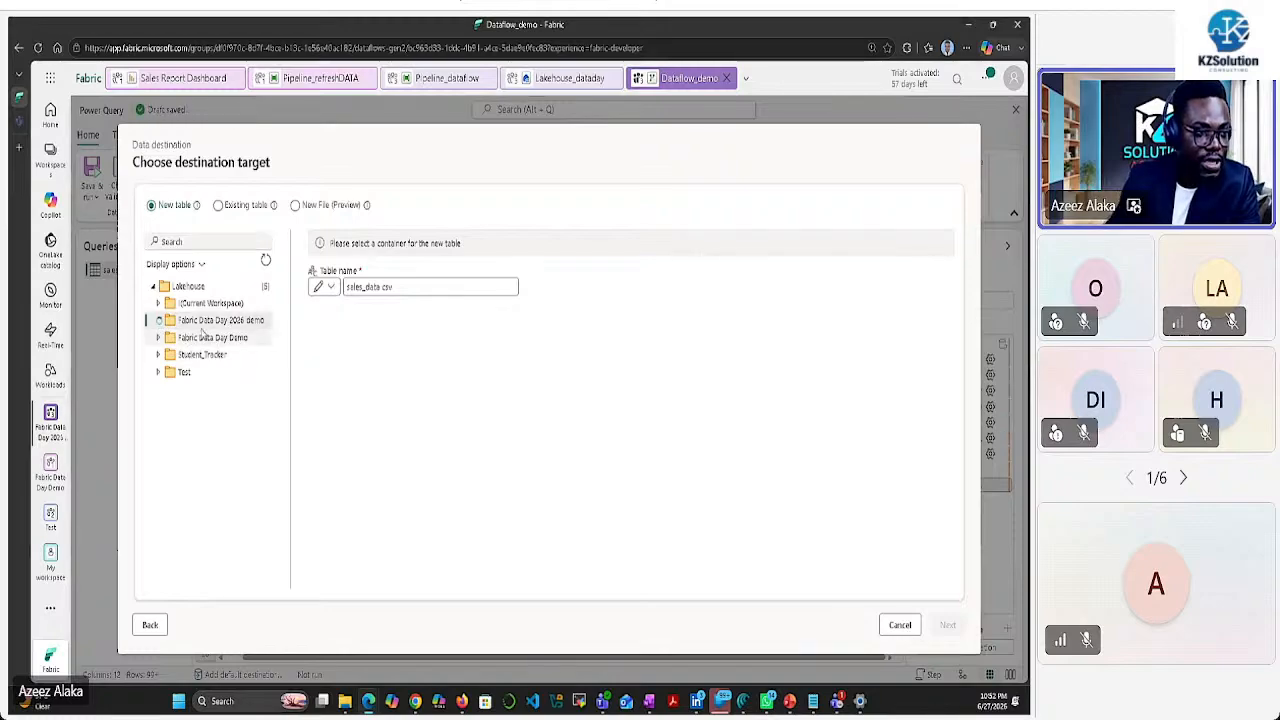
click(213, 337)
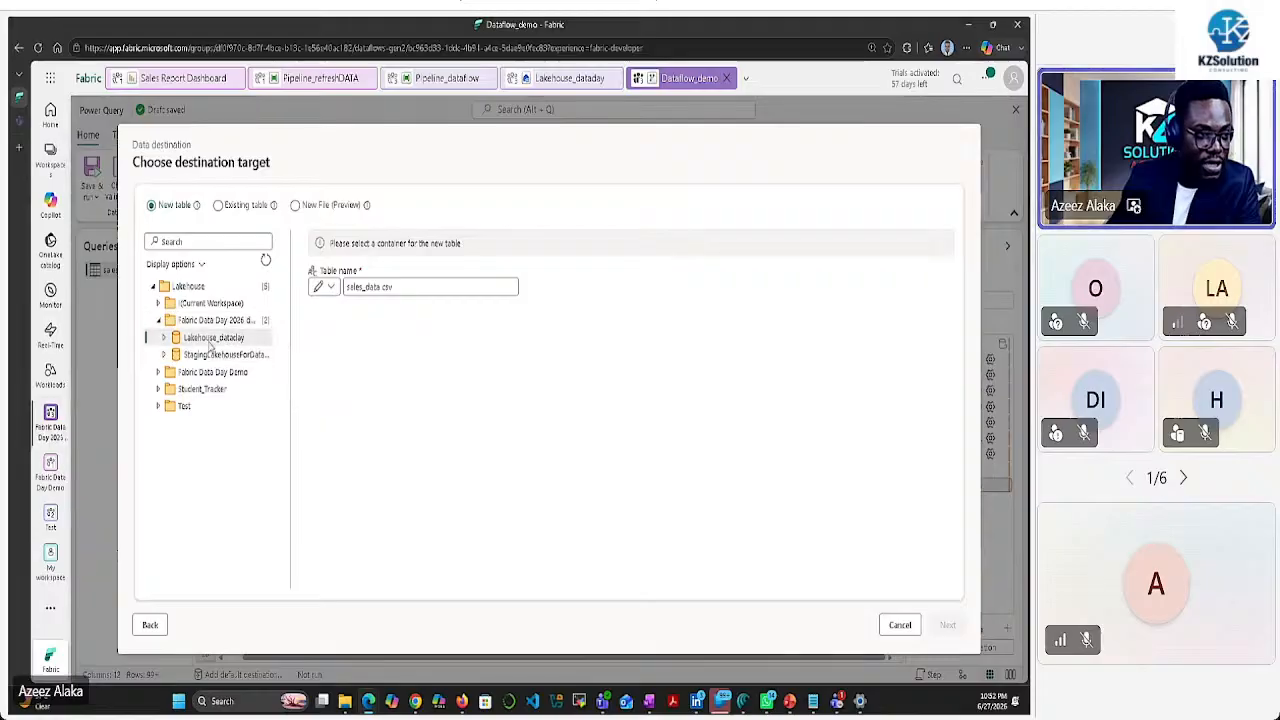
click(165, 338)
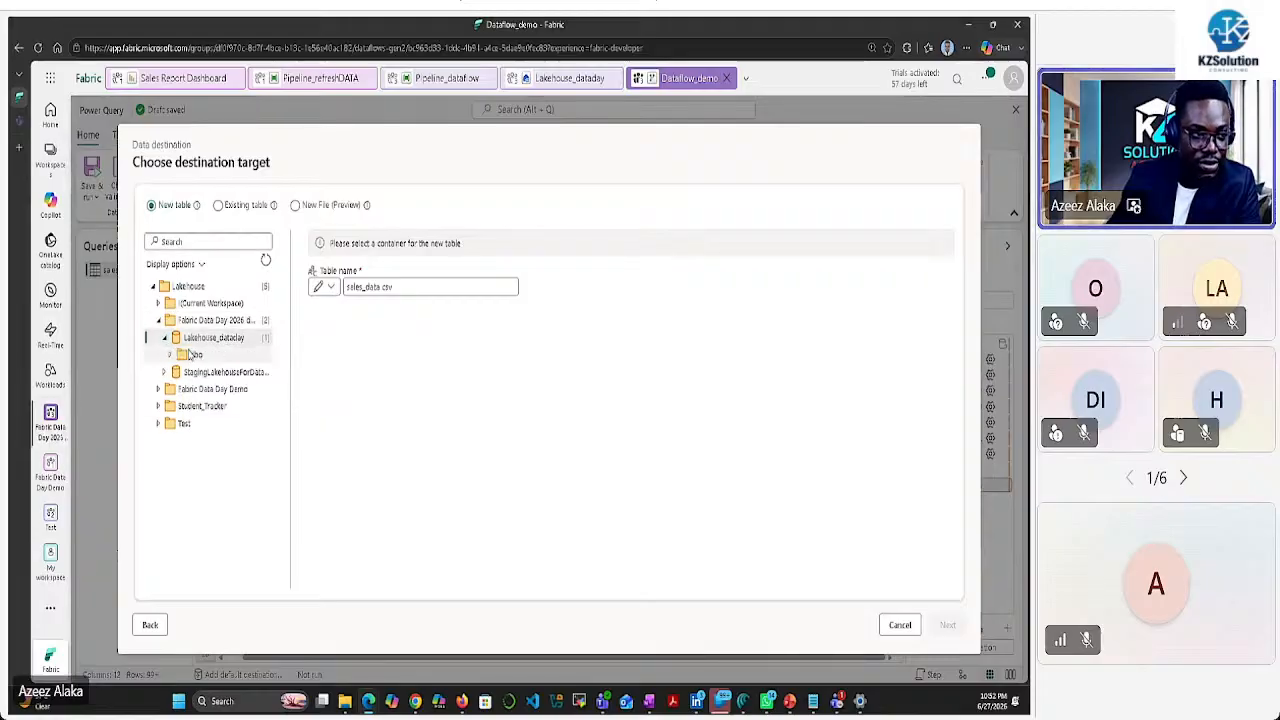
click(215, 355)
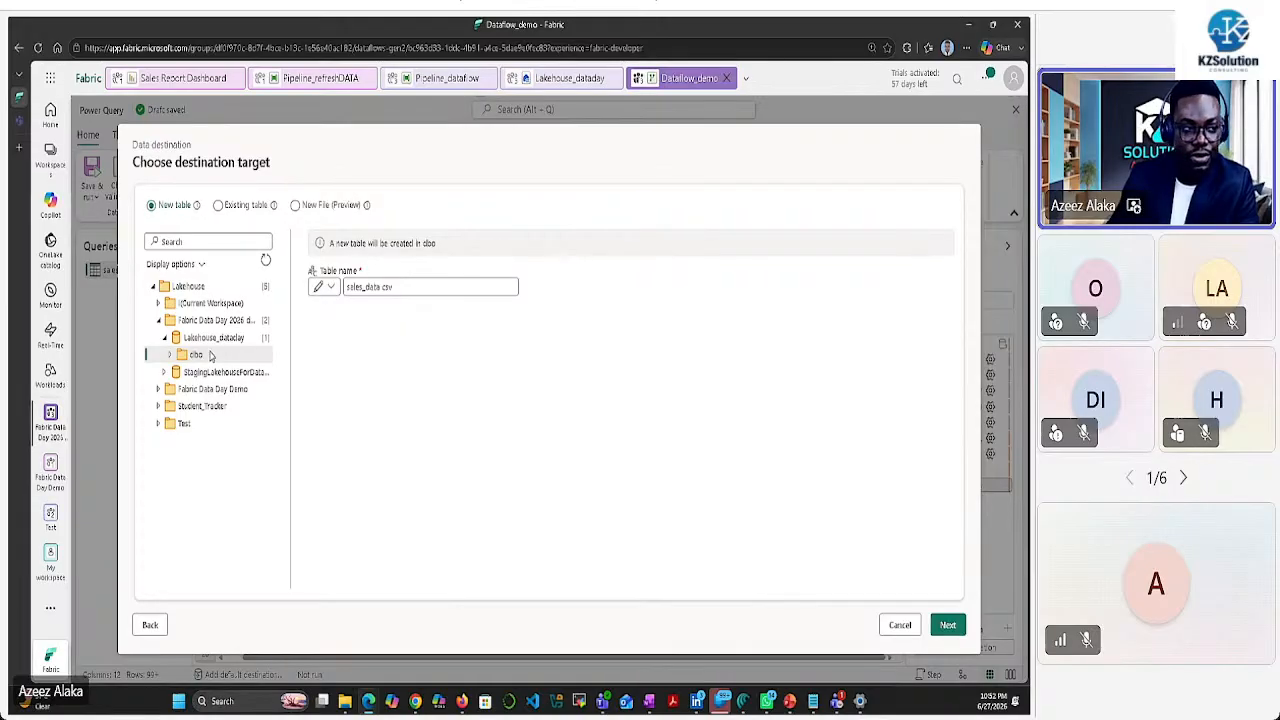
click(348, 286)
key(BackSpace)
key(BackSpace)
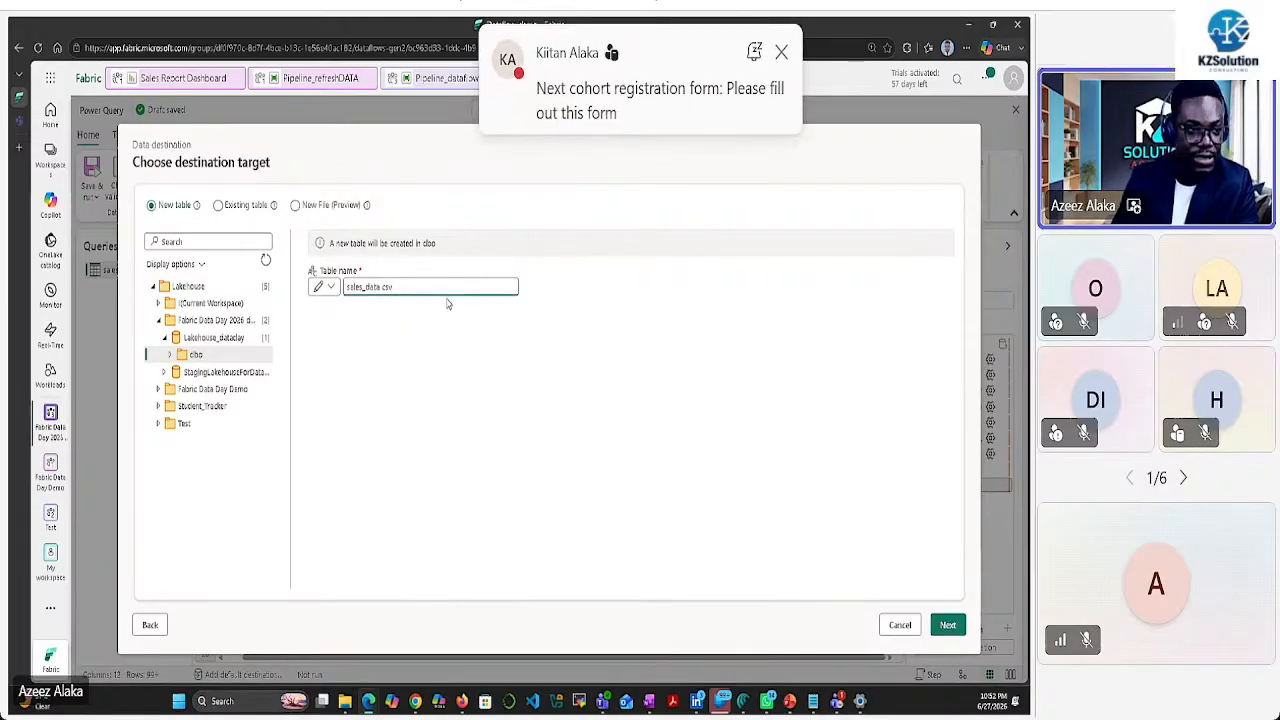
key(BackSpace)
key(BackSpace)
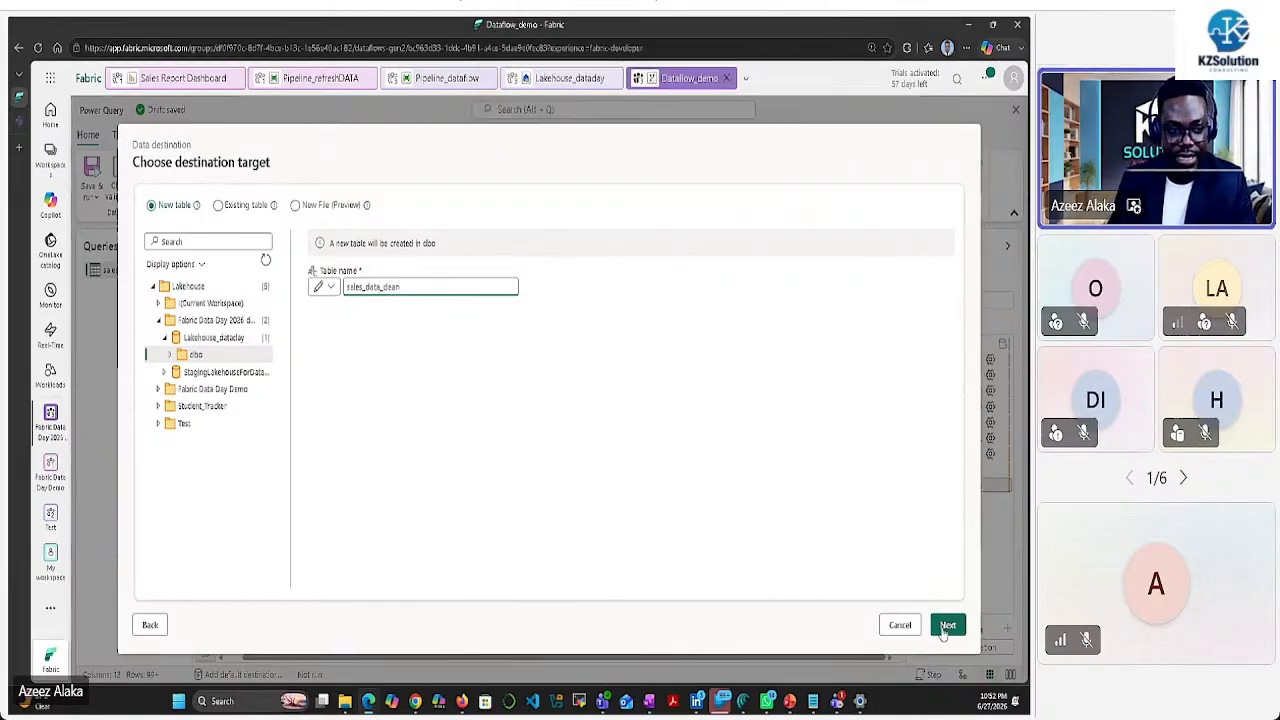
click(943, 627)
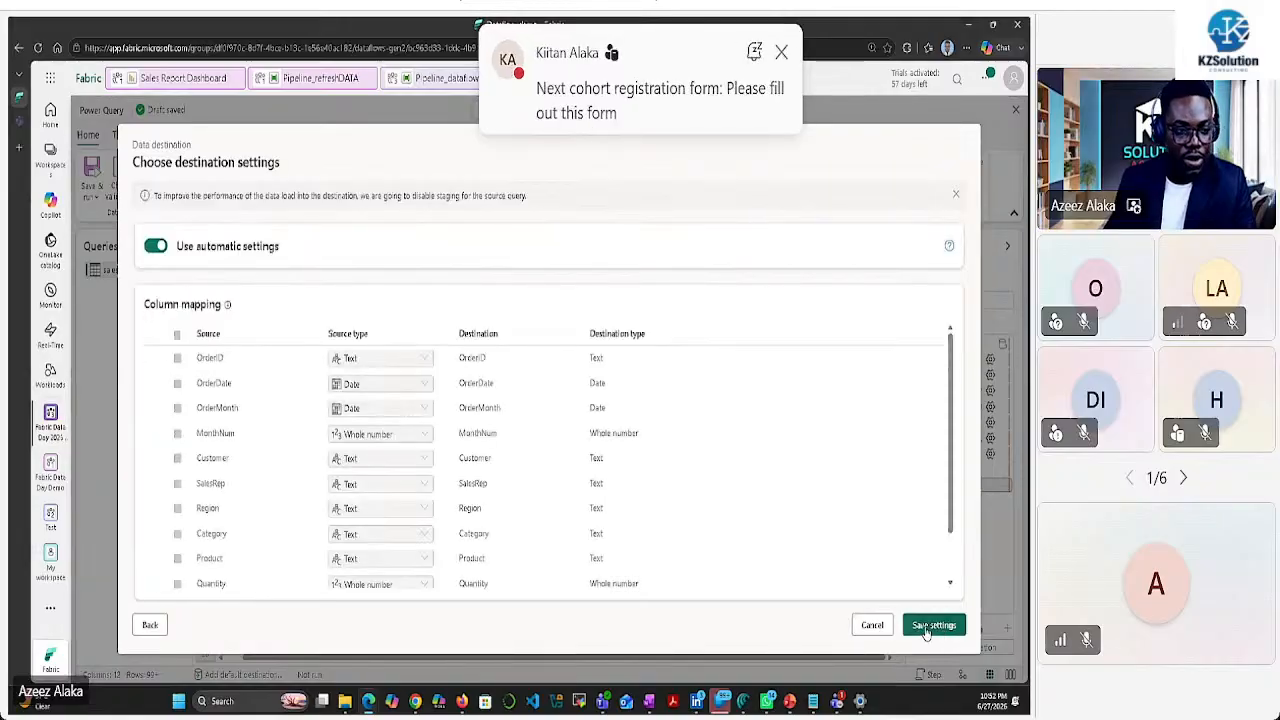
Save the Lakehouse destination settings, then save and run Dataflow_demo
click(929, 632)
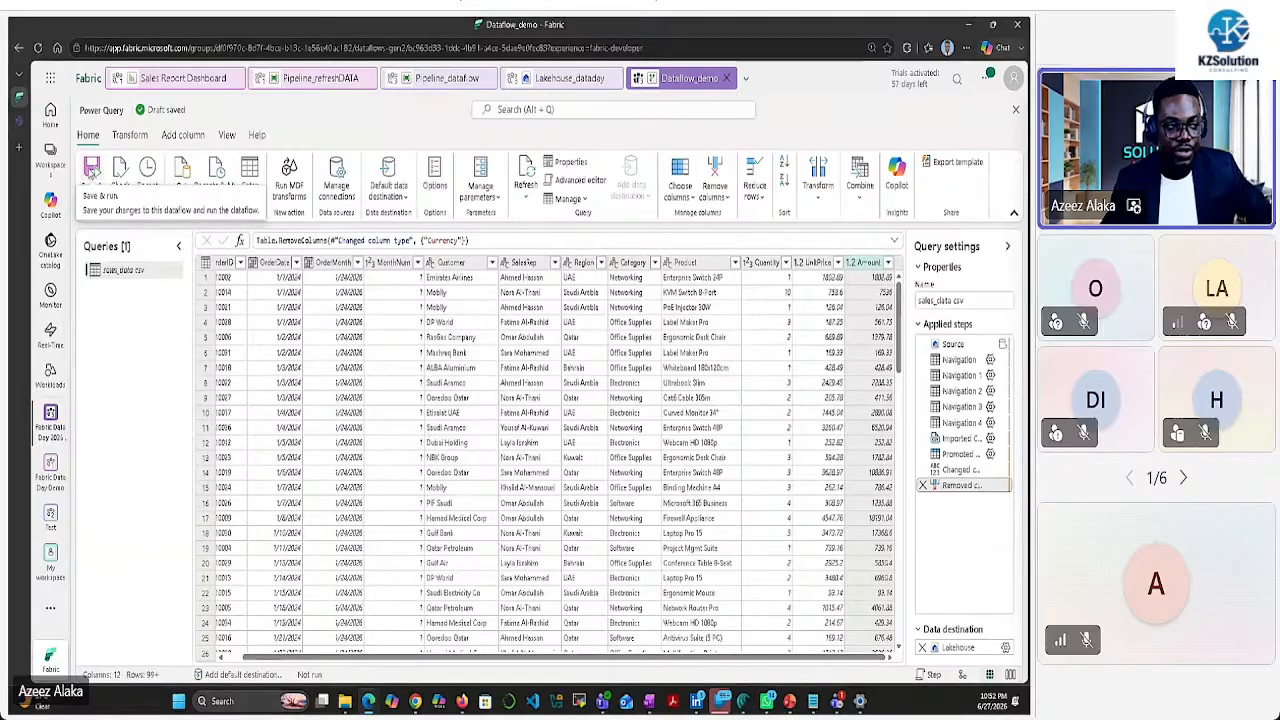
click(91, 173)
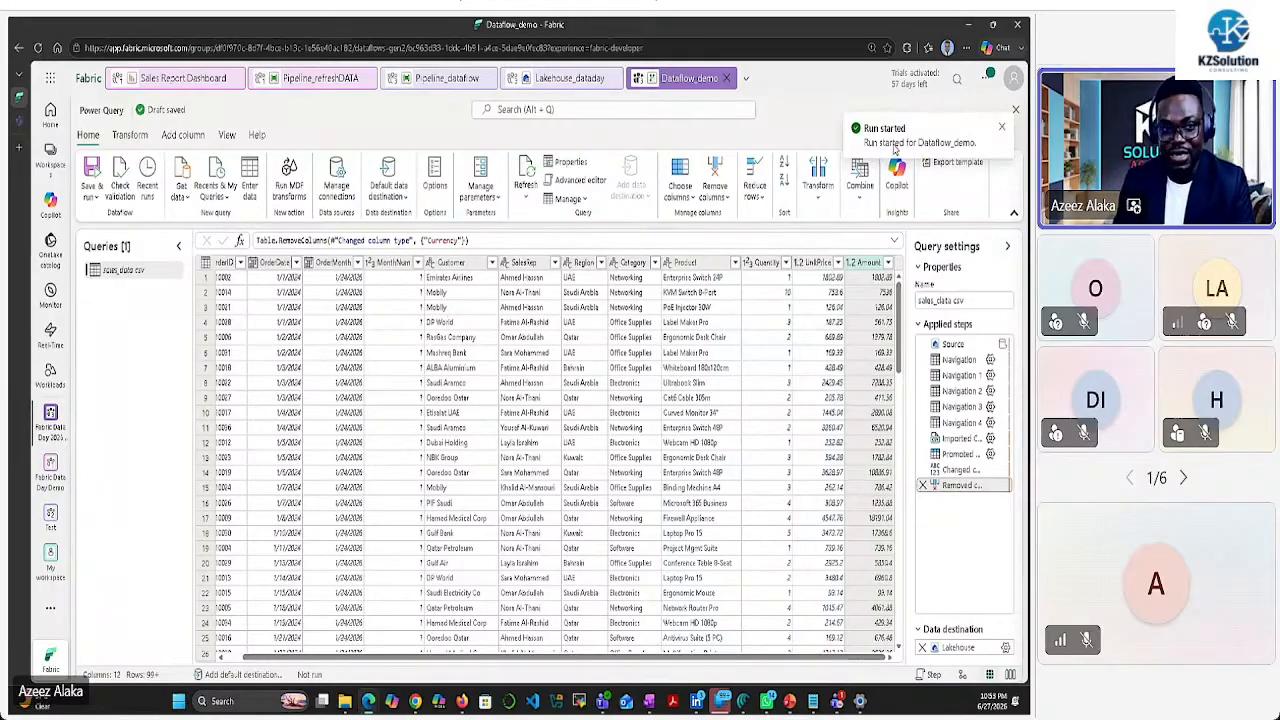
Check runs, refresh Lakehouse_dataday's dbo tables, and return to the Dataflow_demo editor
click(50, 294)
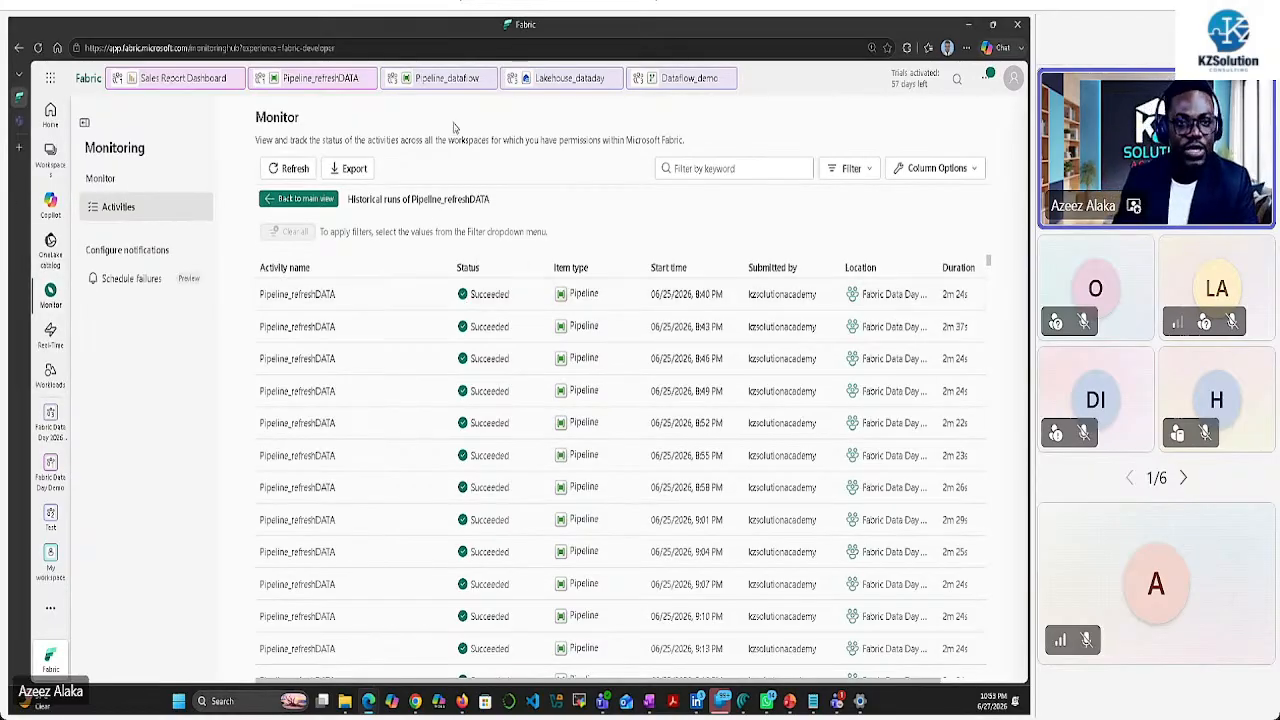
click(561, 88)
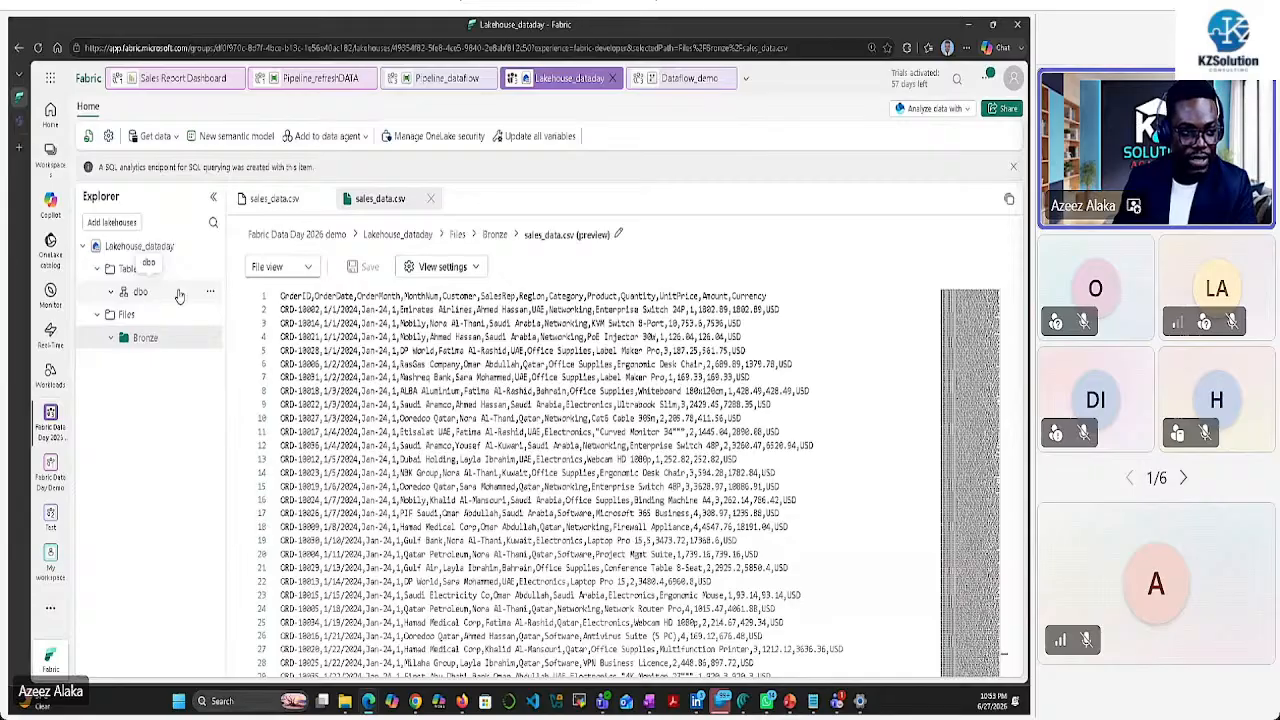
click(212, 293)
click(234, 371)
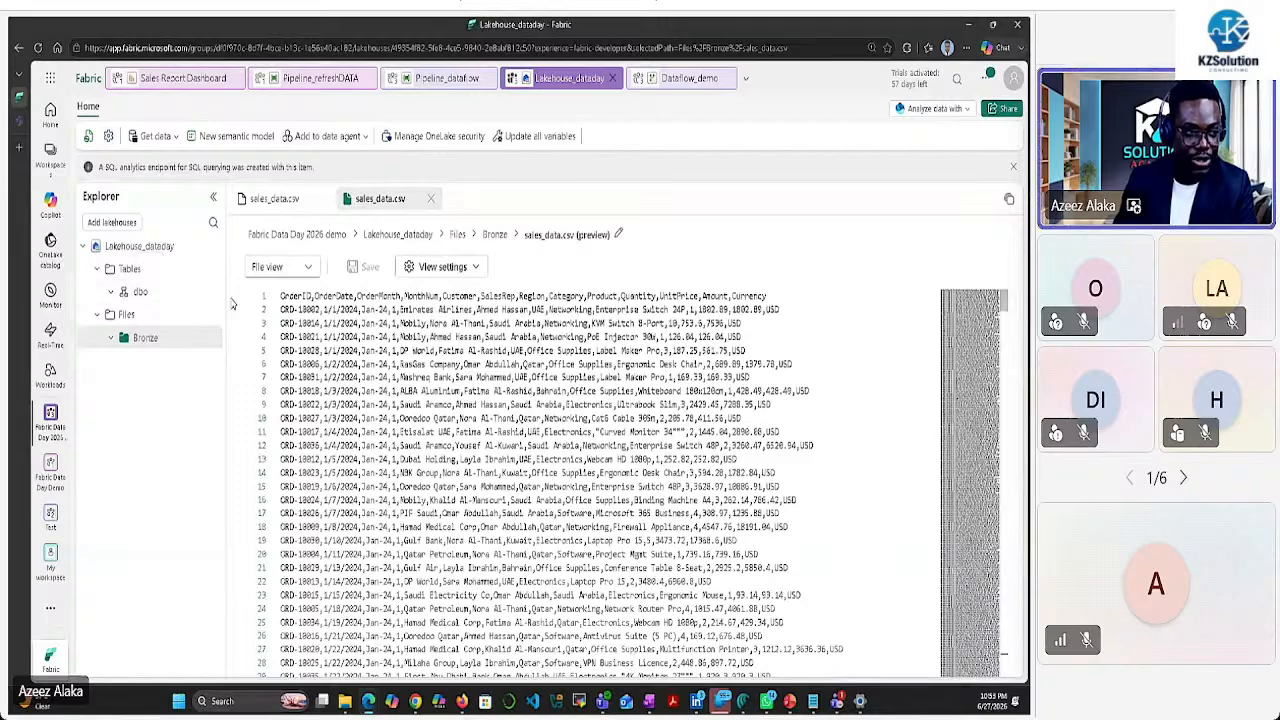
click(210, 291)
click(237, 370)
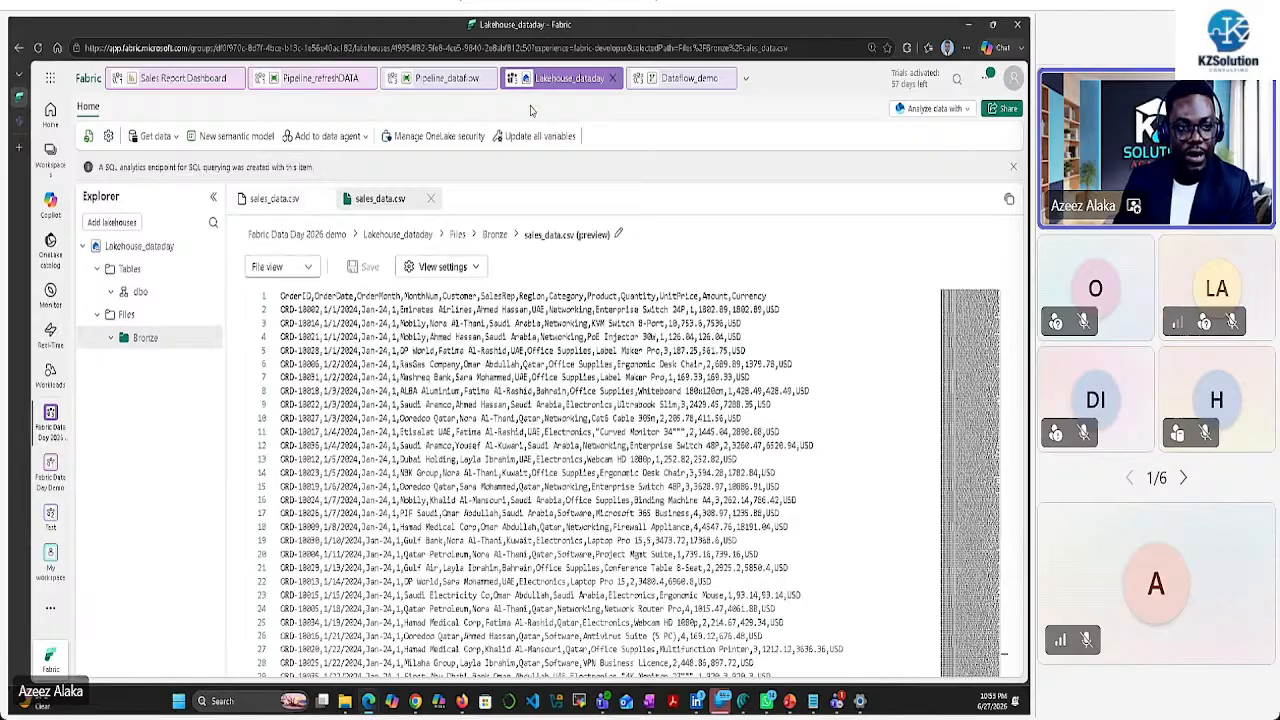
click(689, 79)
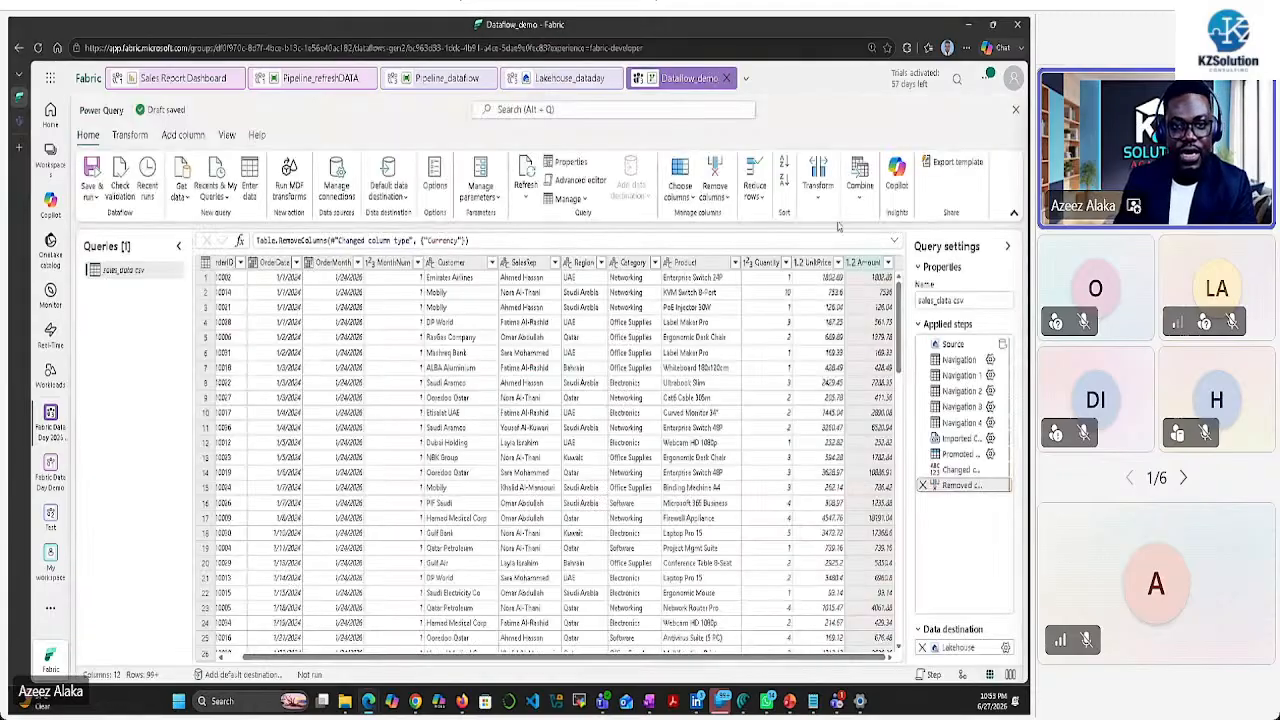
Open the Pipeline_refreshDATA run history in Monitor from the notifications
click(986, 80)
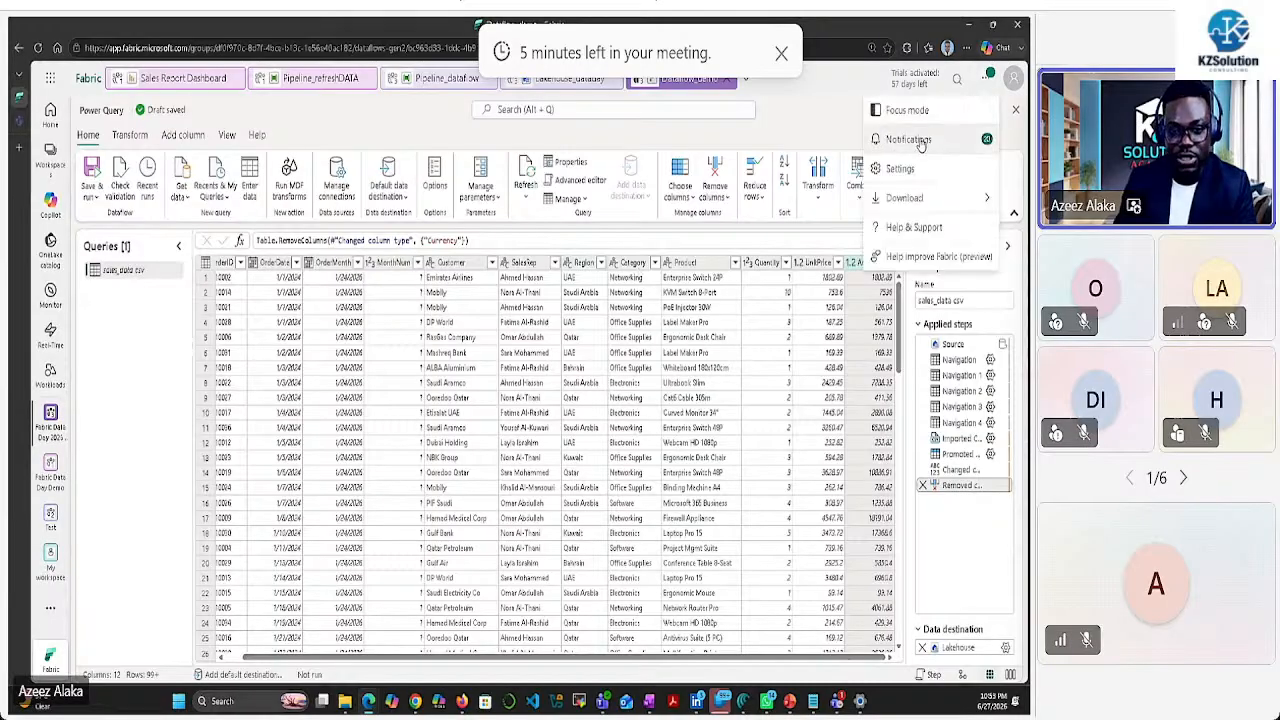
click(921, 142)
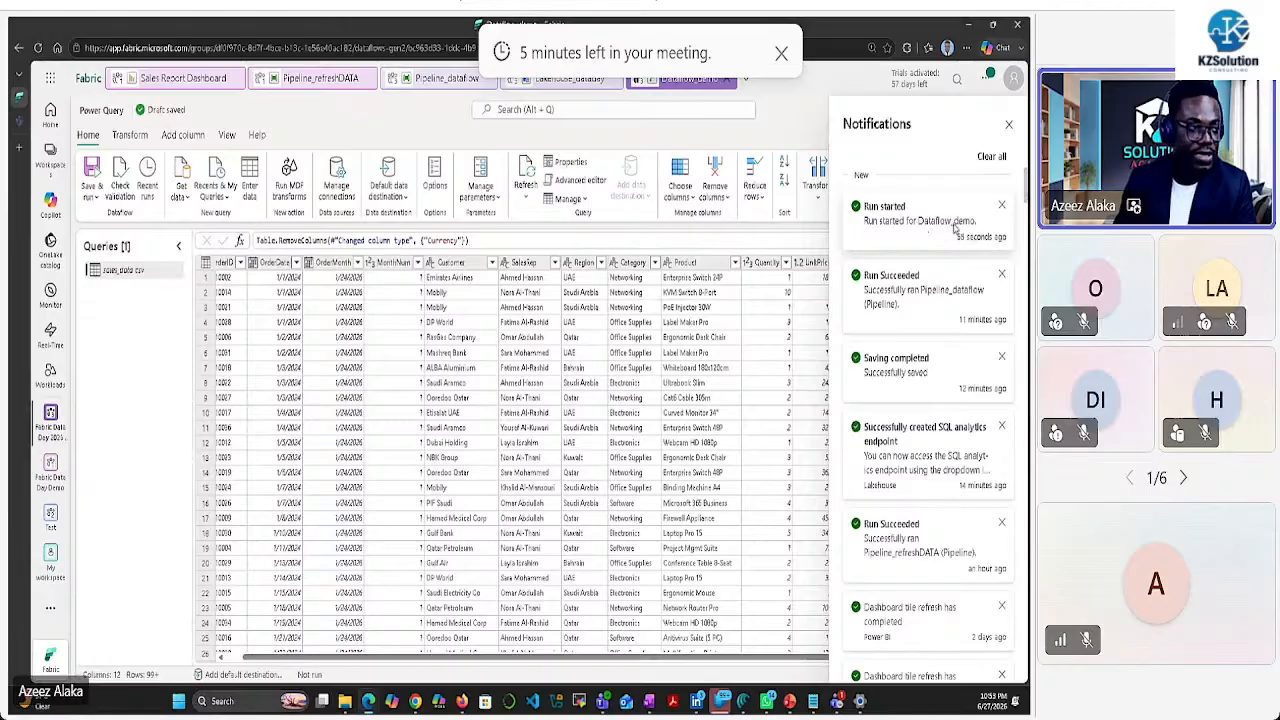
click(51, 292)
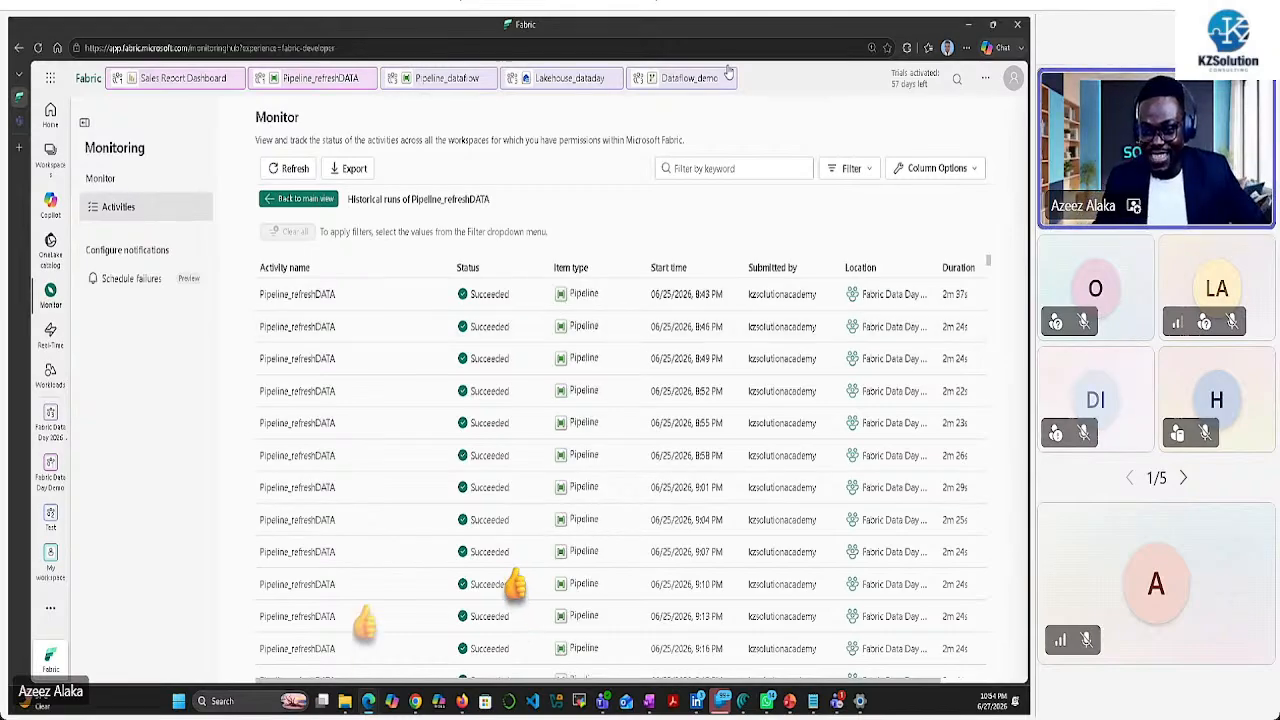
Sort pipeline runs by Start time, newest first, then return to Lakehouse_dataday
click(790, 268)
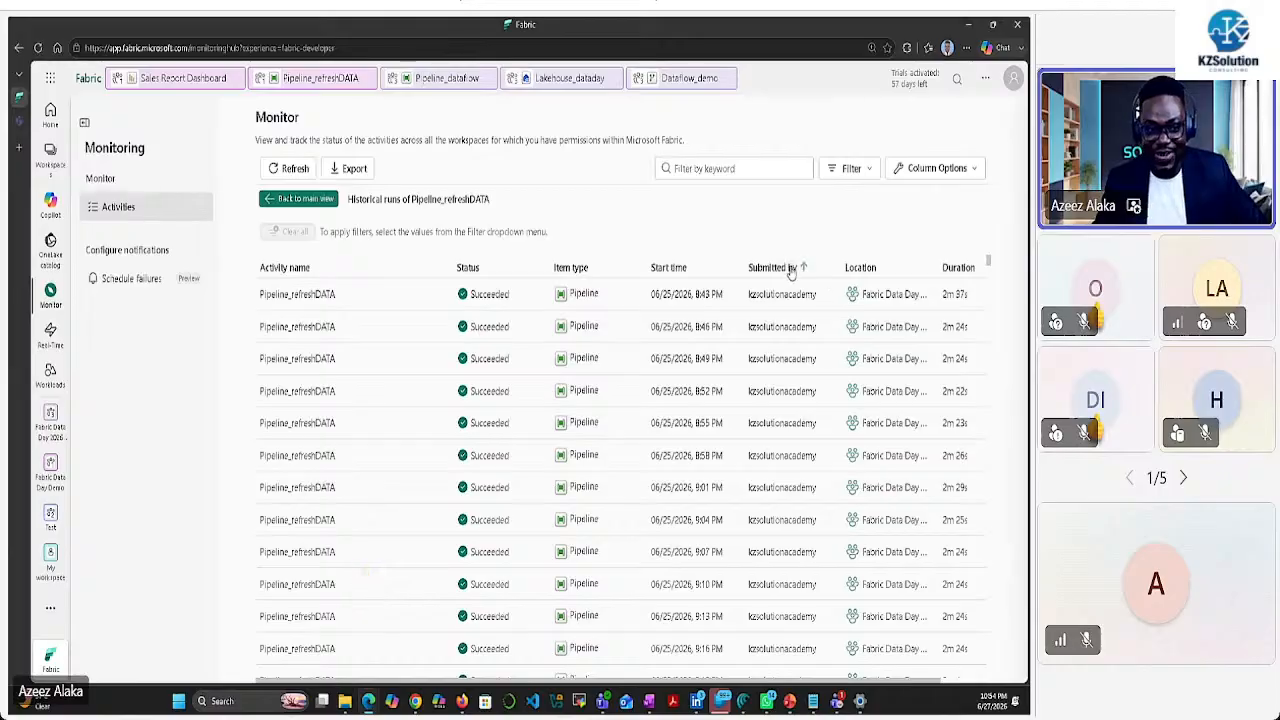
click(694, 267)
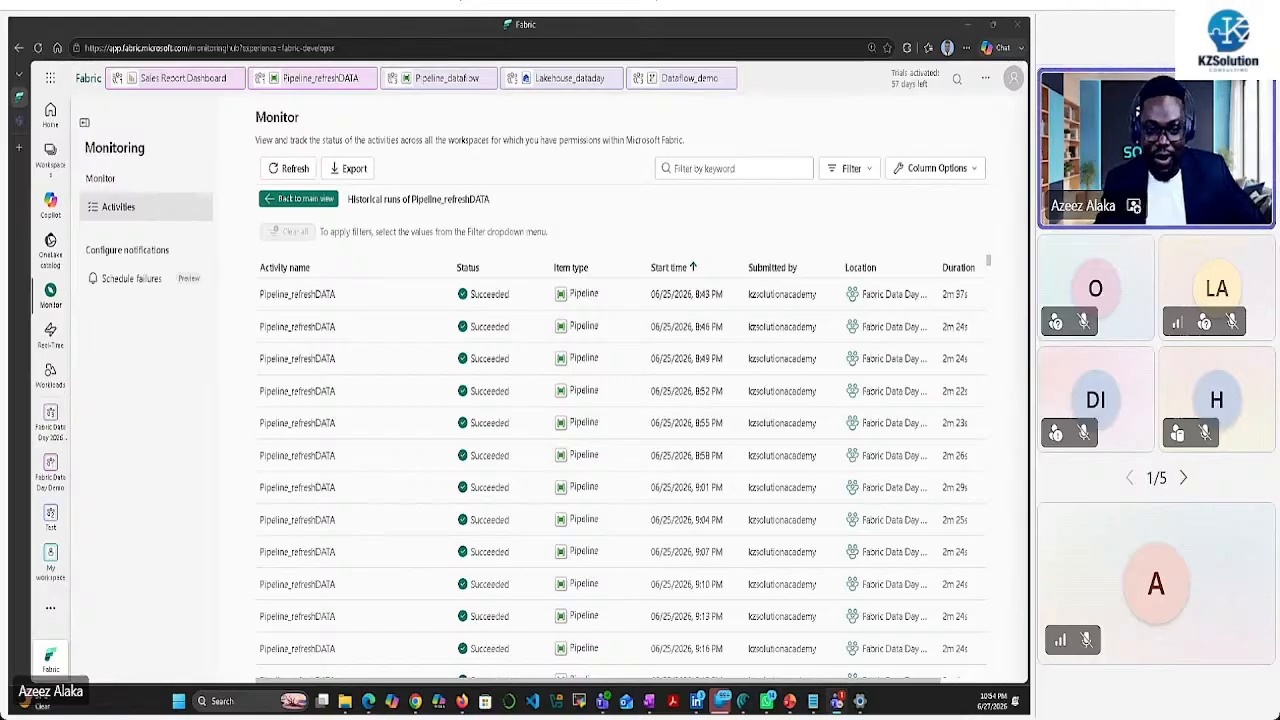
click(692, 268)
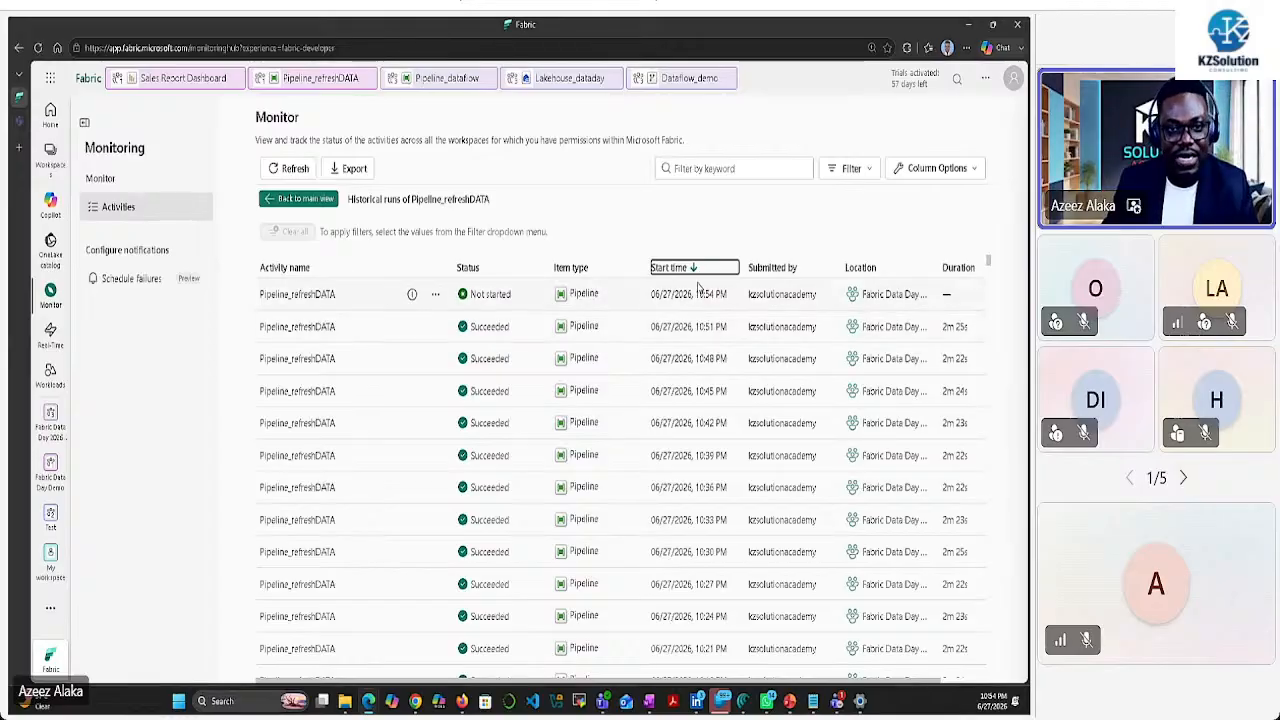
click(560, 80)
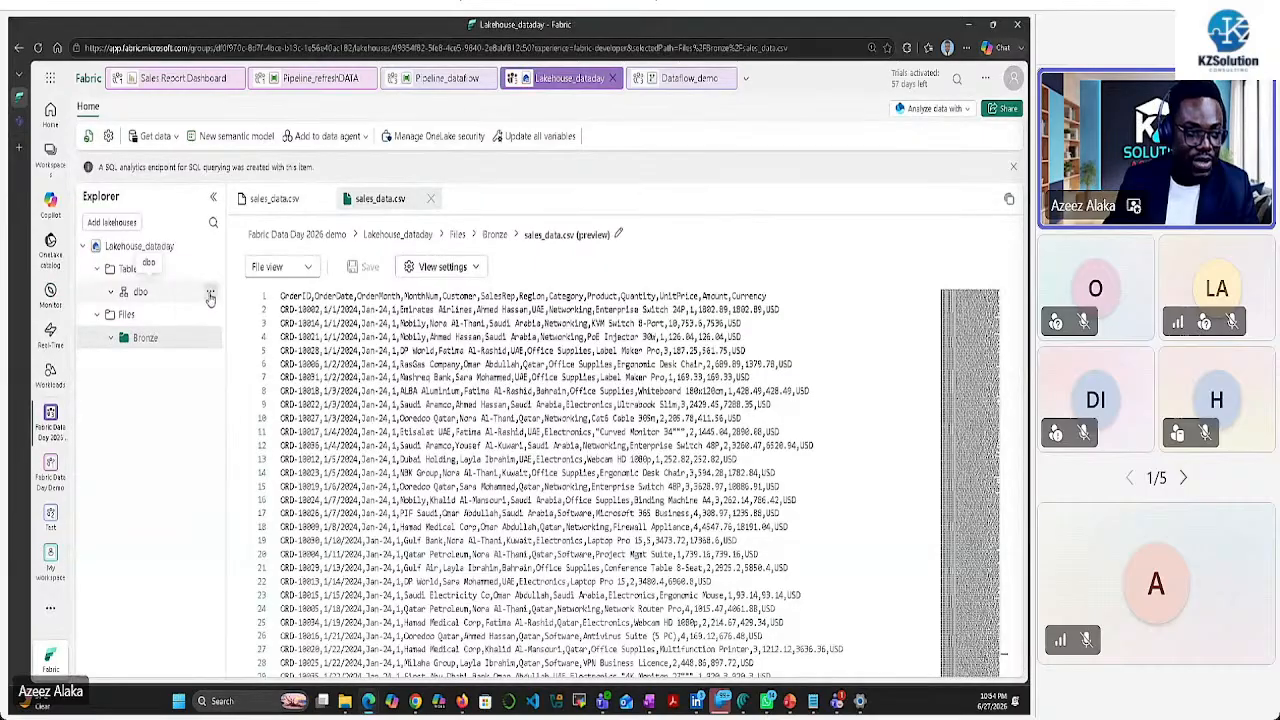
Refresh the dbo tables and preview sales_data_clean's 458 rows
click(210, 297)
click(236, 371)
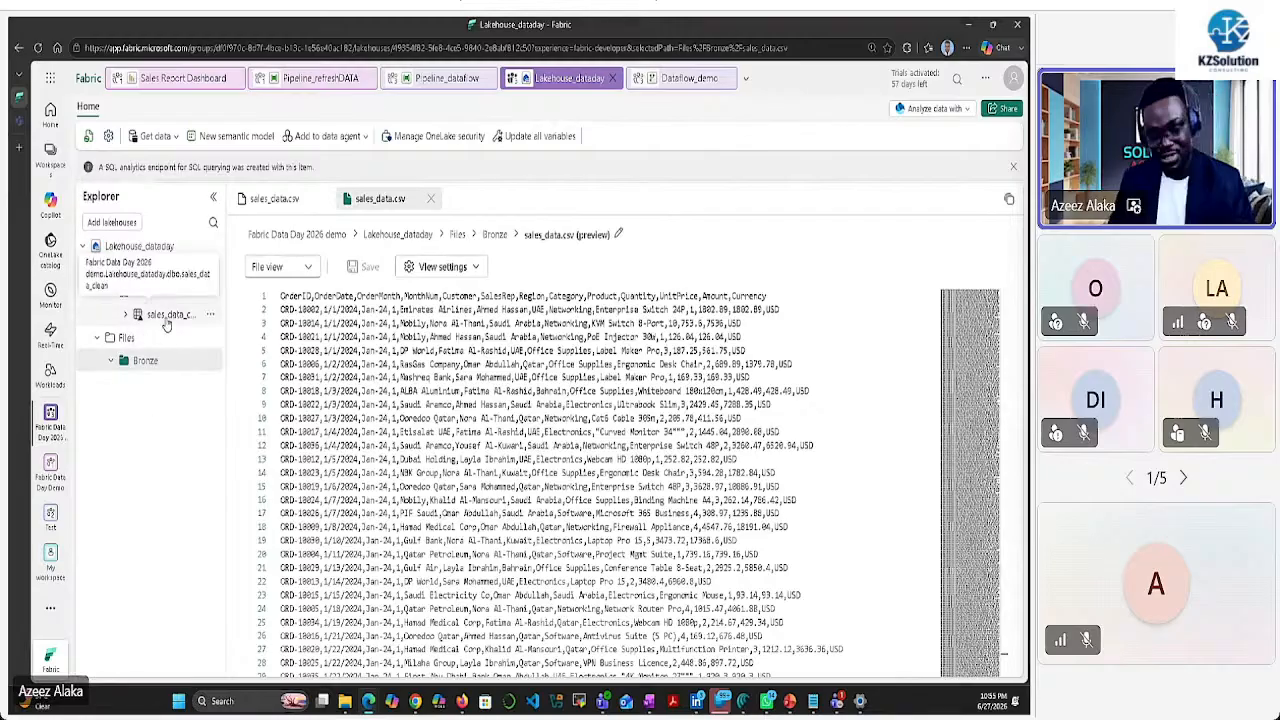
click(167, 318)
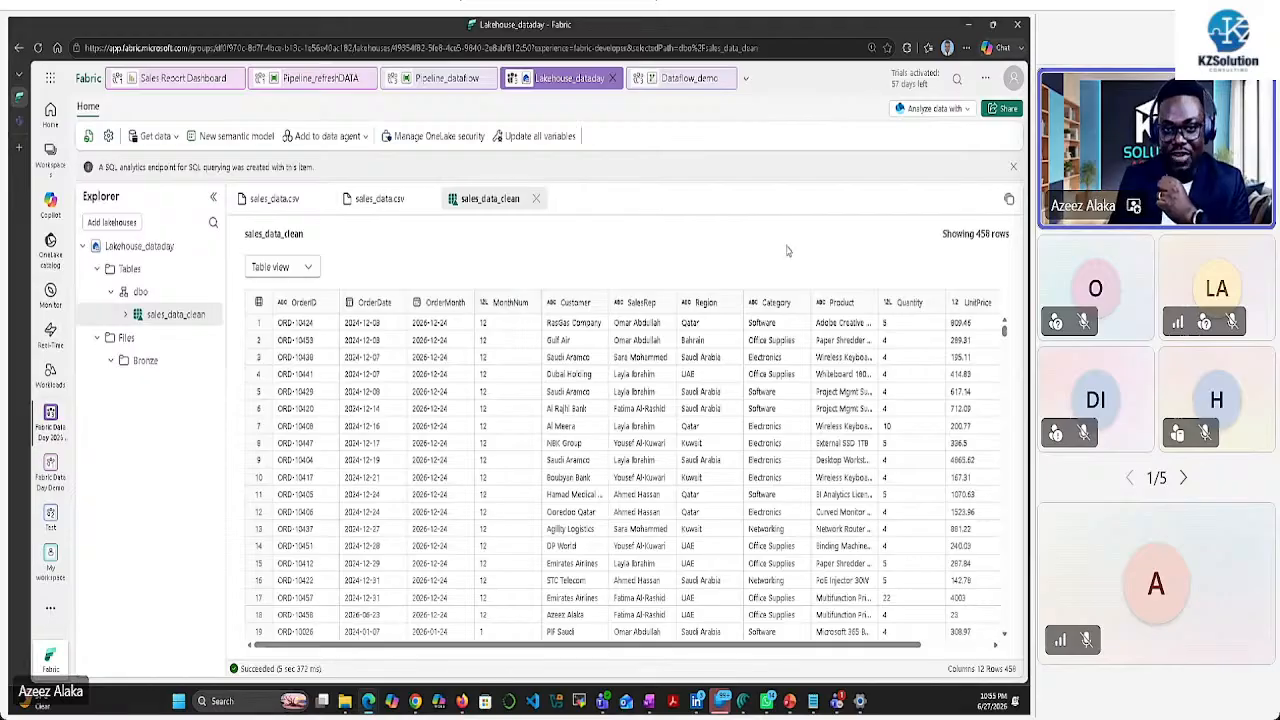
Open the lakehouse's SQL analytics endpoint via Analyze data
click(965, 110)
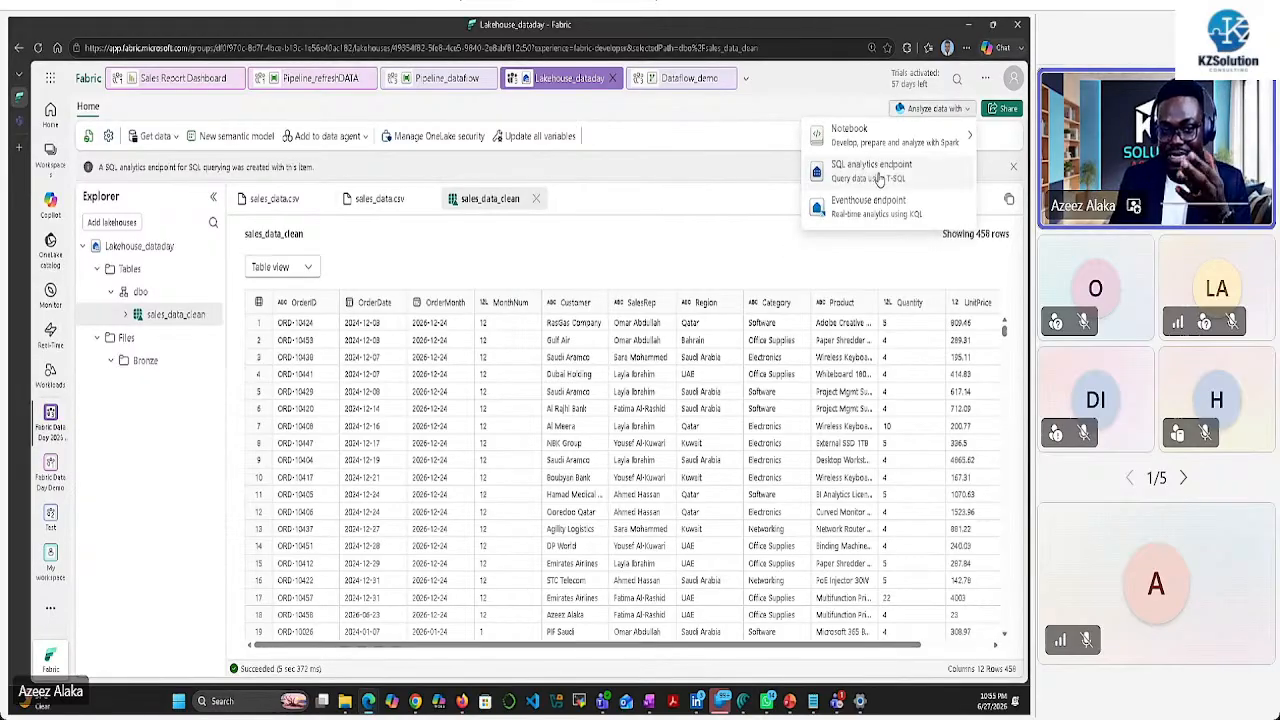
mouse_move(916, 142)
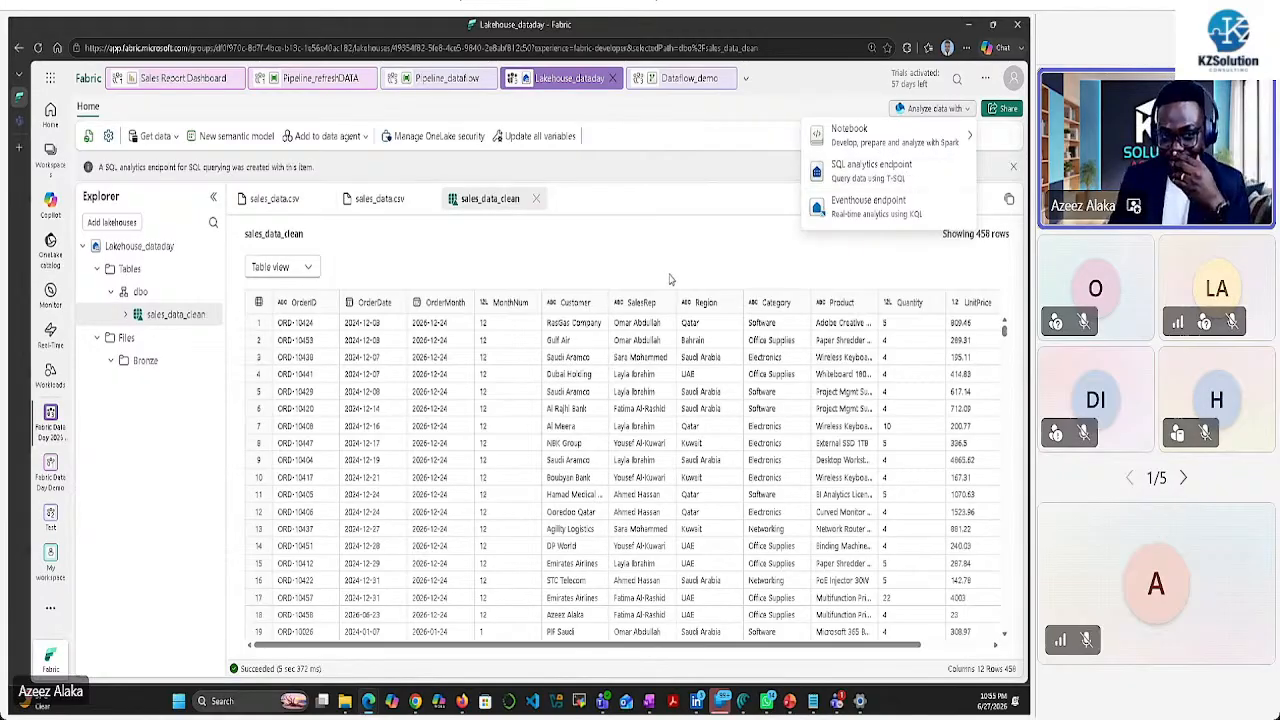
click(870, 168)
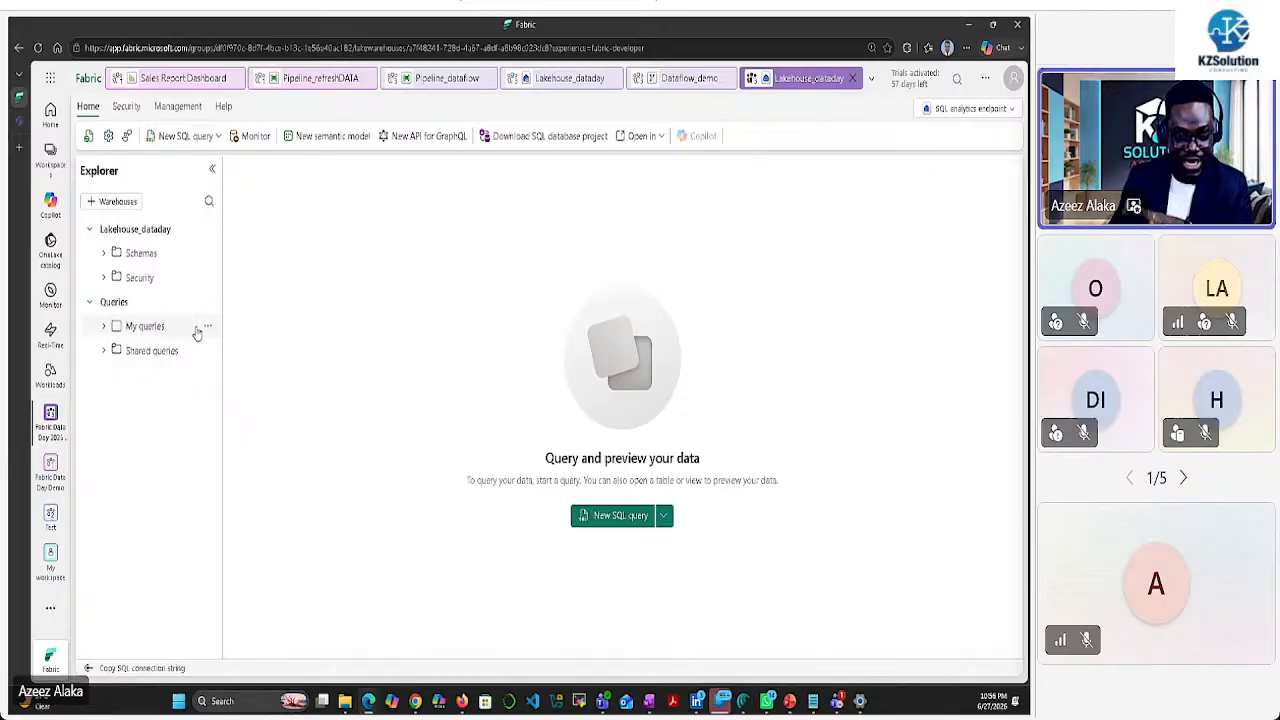
Run SELECT * FROM sales_data_clean as a new SQL query, then switch back to Lakehouse view
click(106, 256)
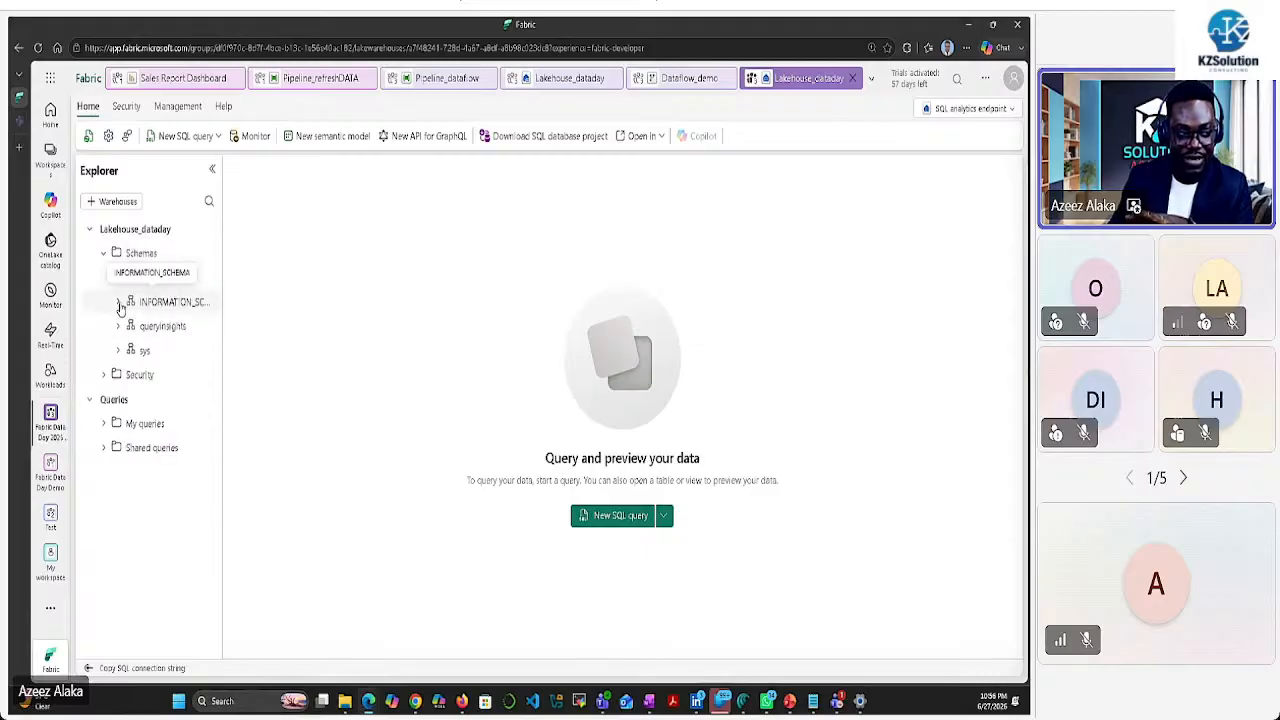
click(118, 277)
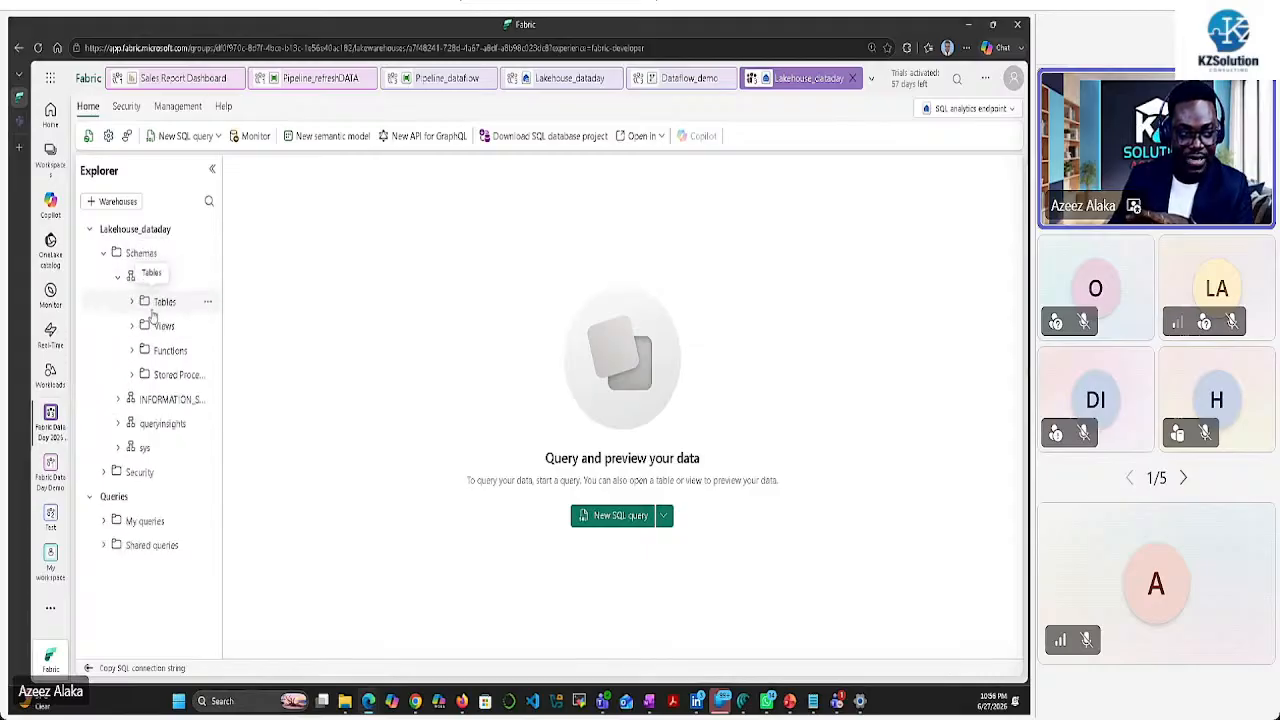
click(158, 302)
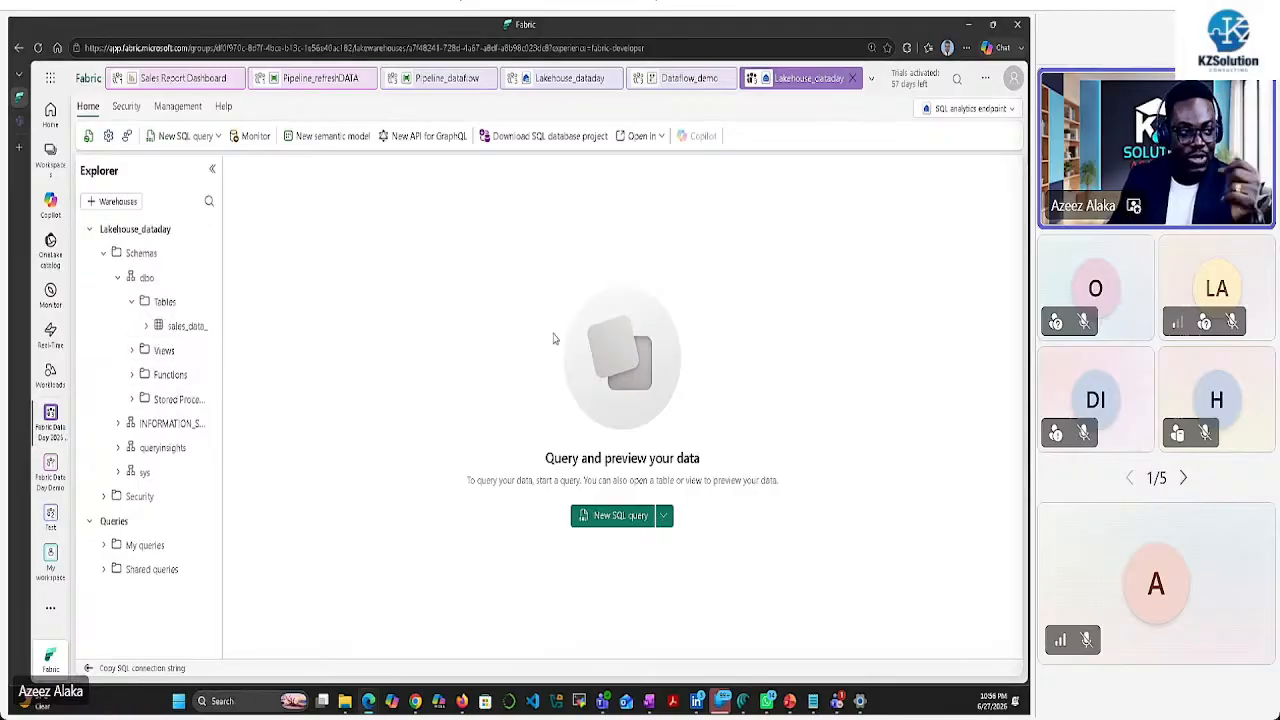
click(178, 135)
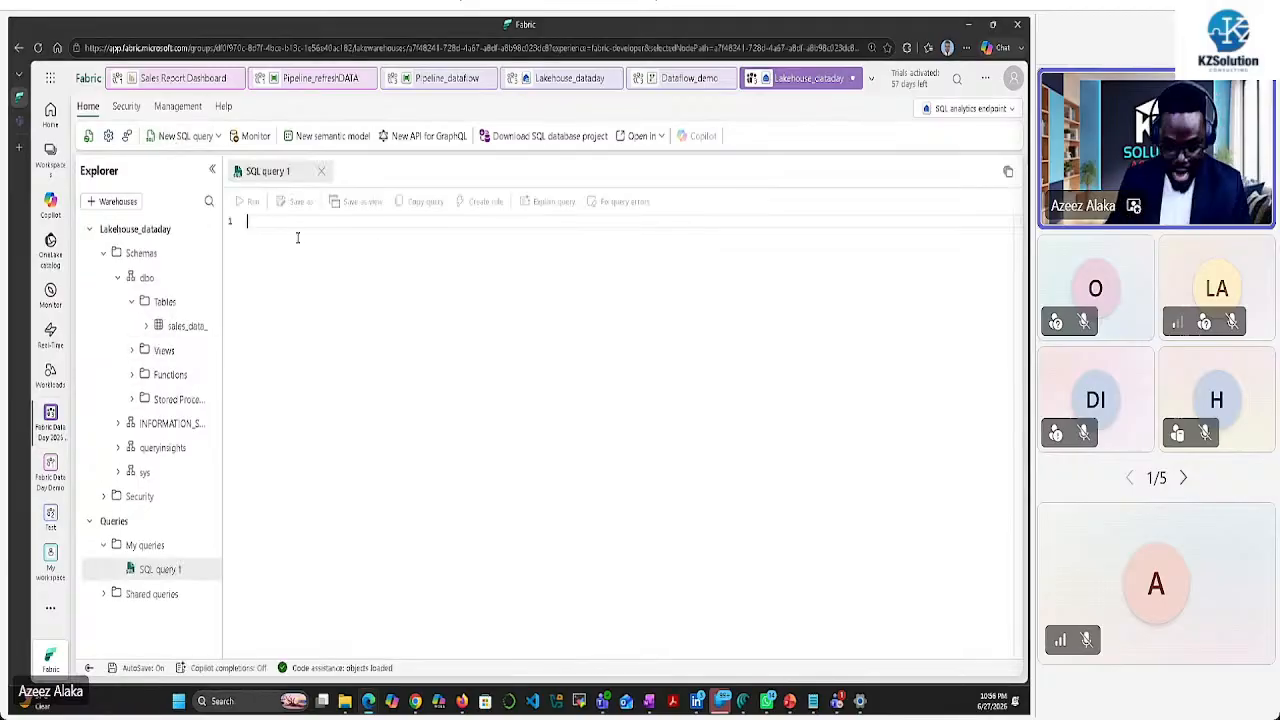
text(SELECT )
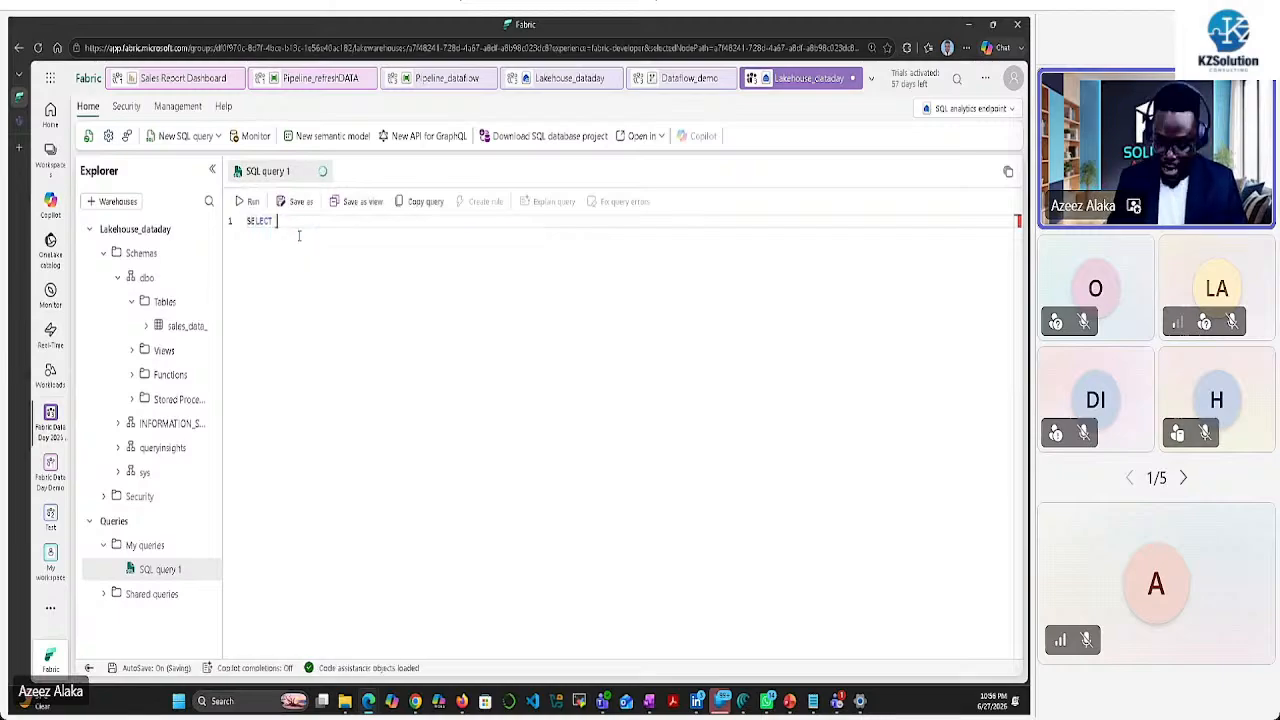
text(* FROM)
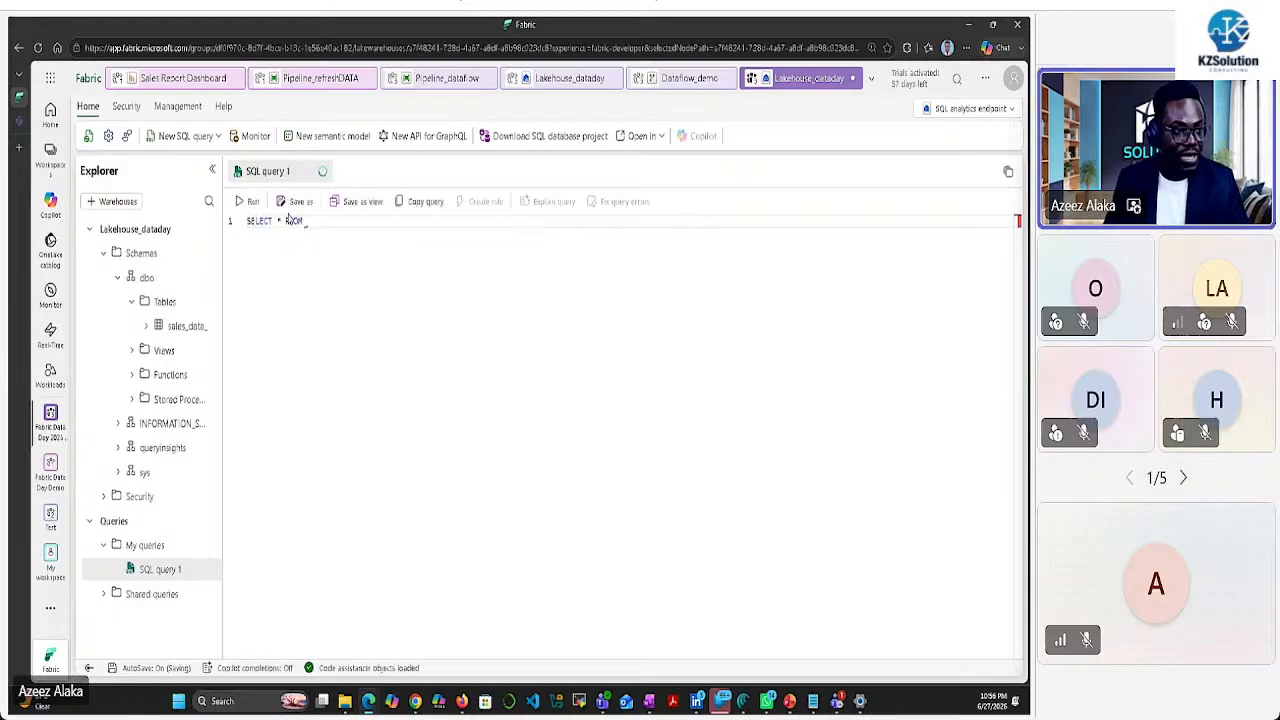
drag(178, 327, 366, 233)
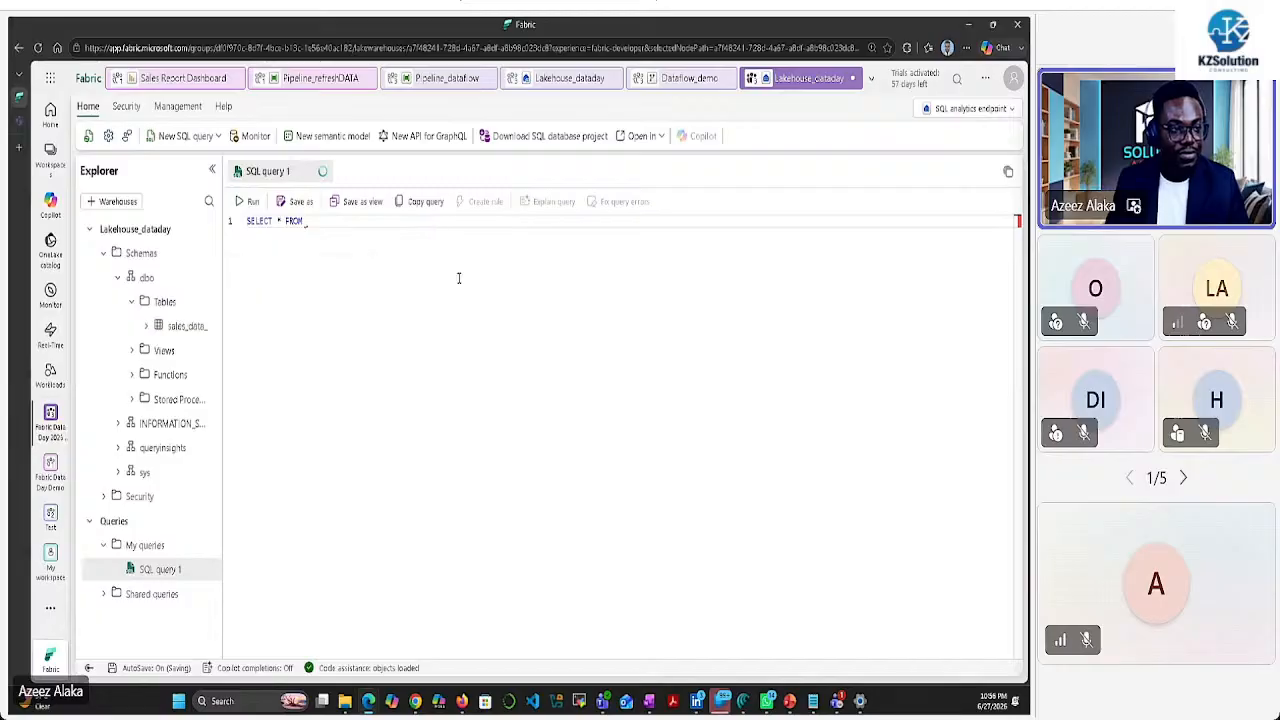
drag(197, 329, 471, 228)
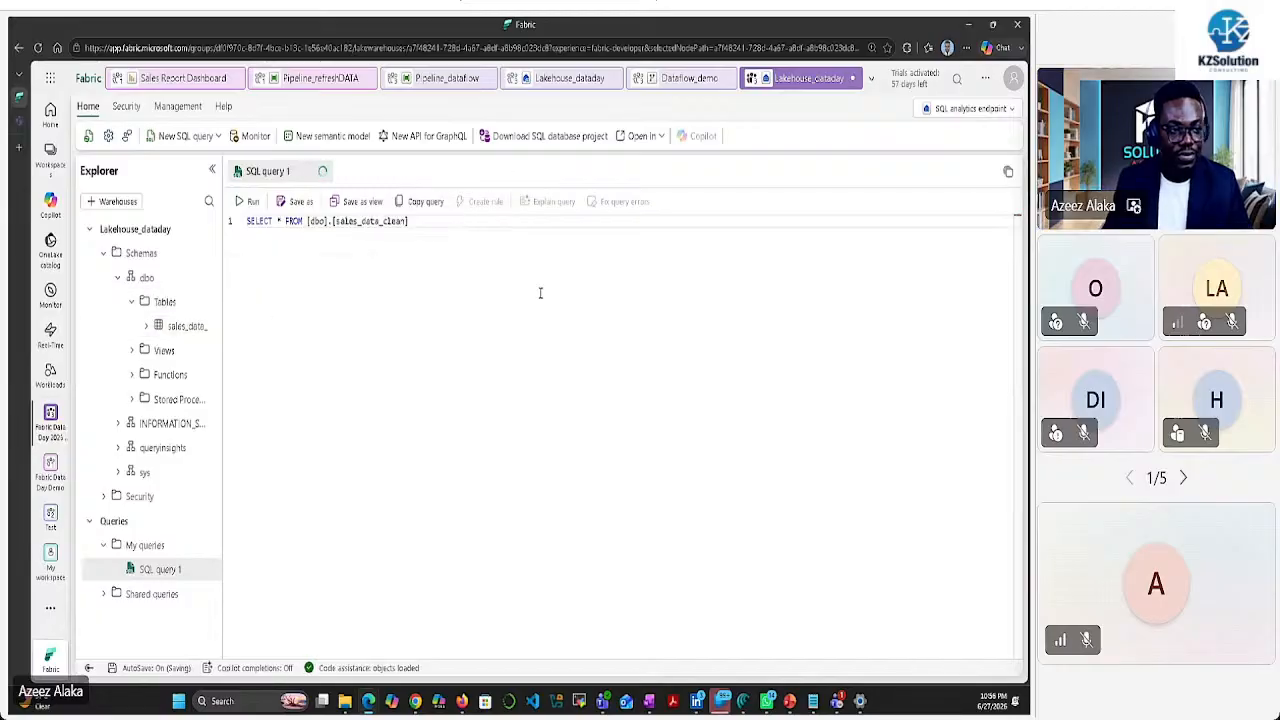
click(247, 202)
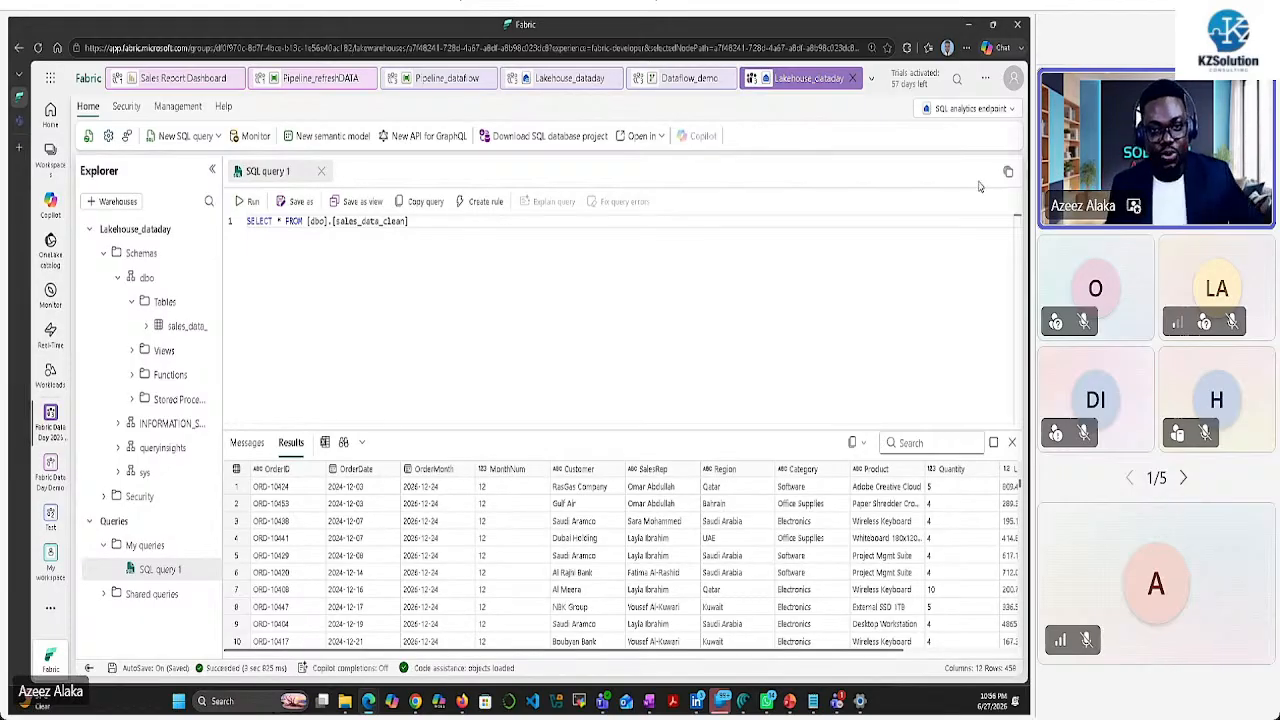
click(998, 110)
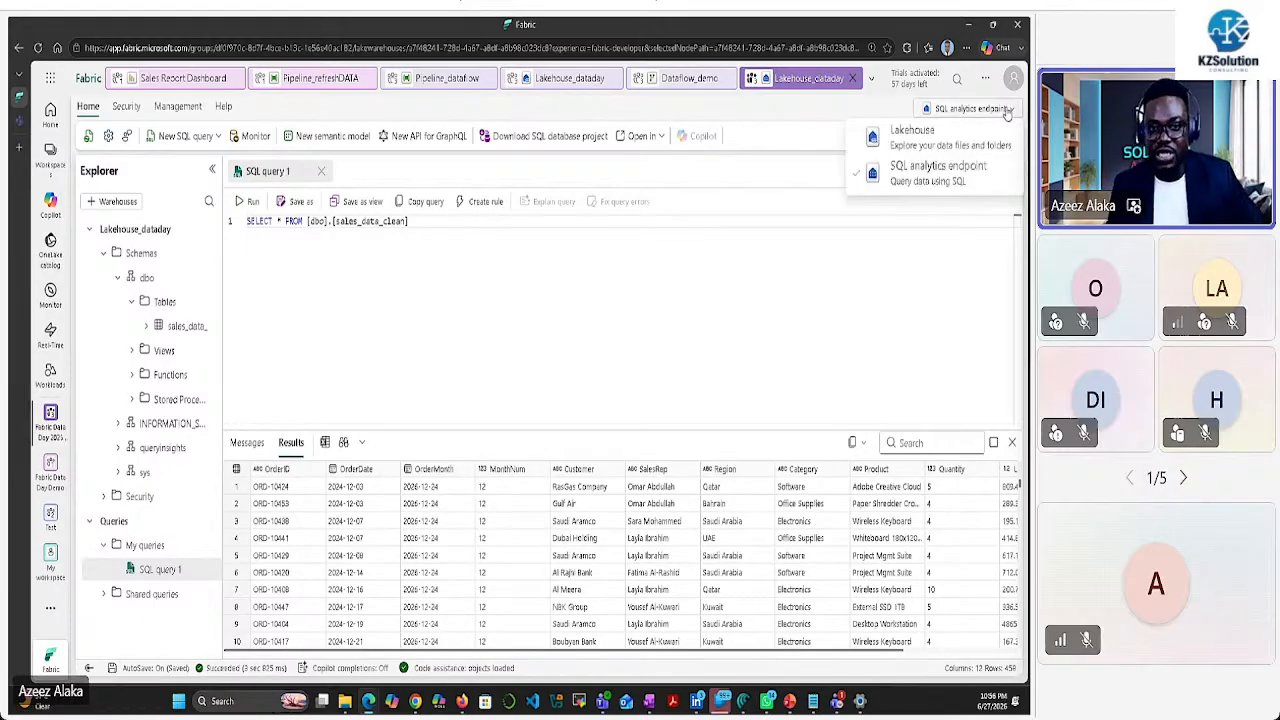
click(915, 138)
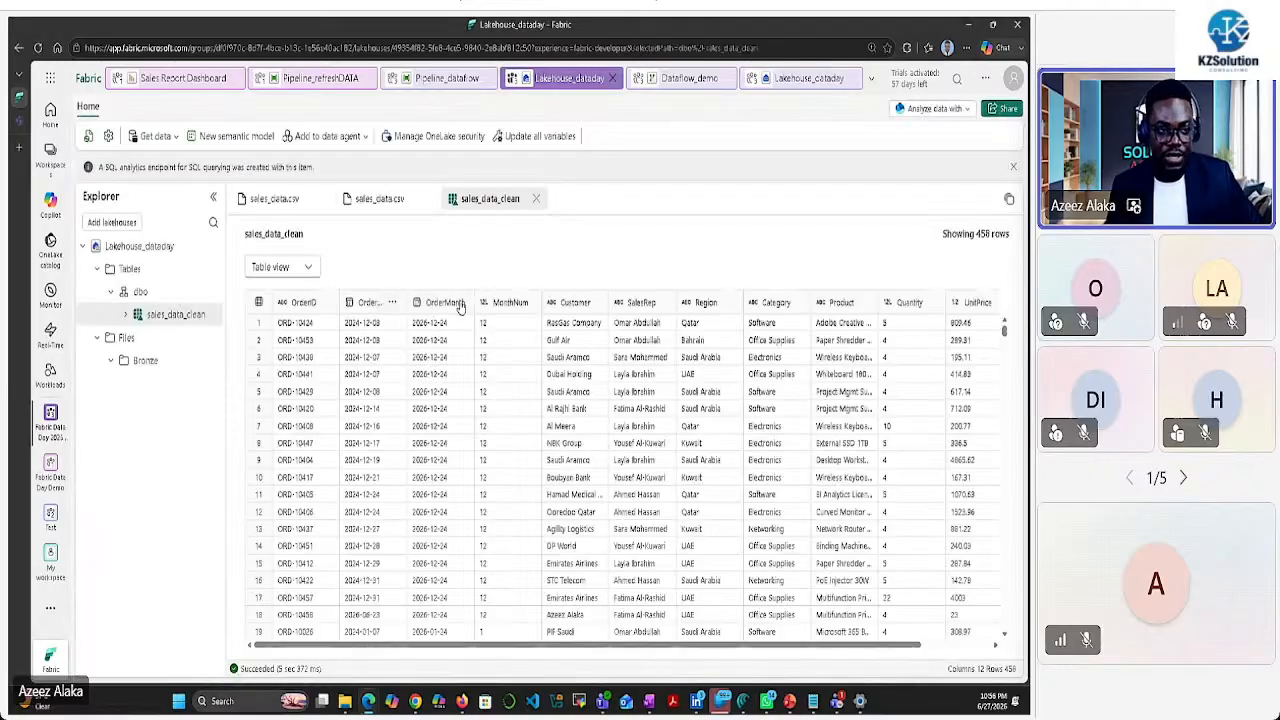
click(960, 110)
mouse_move(870, 140)
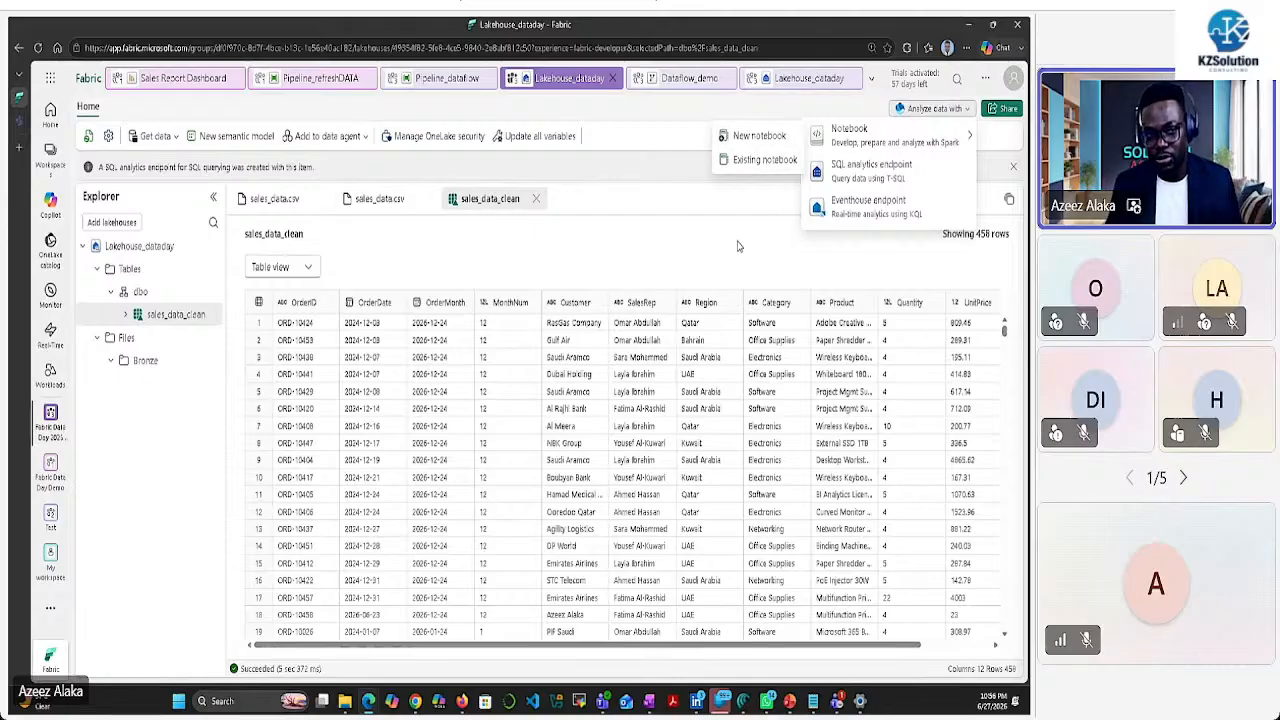
click(697, 241)
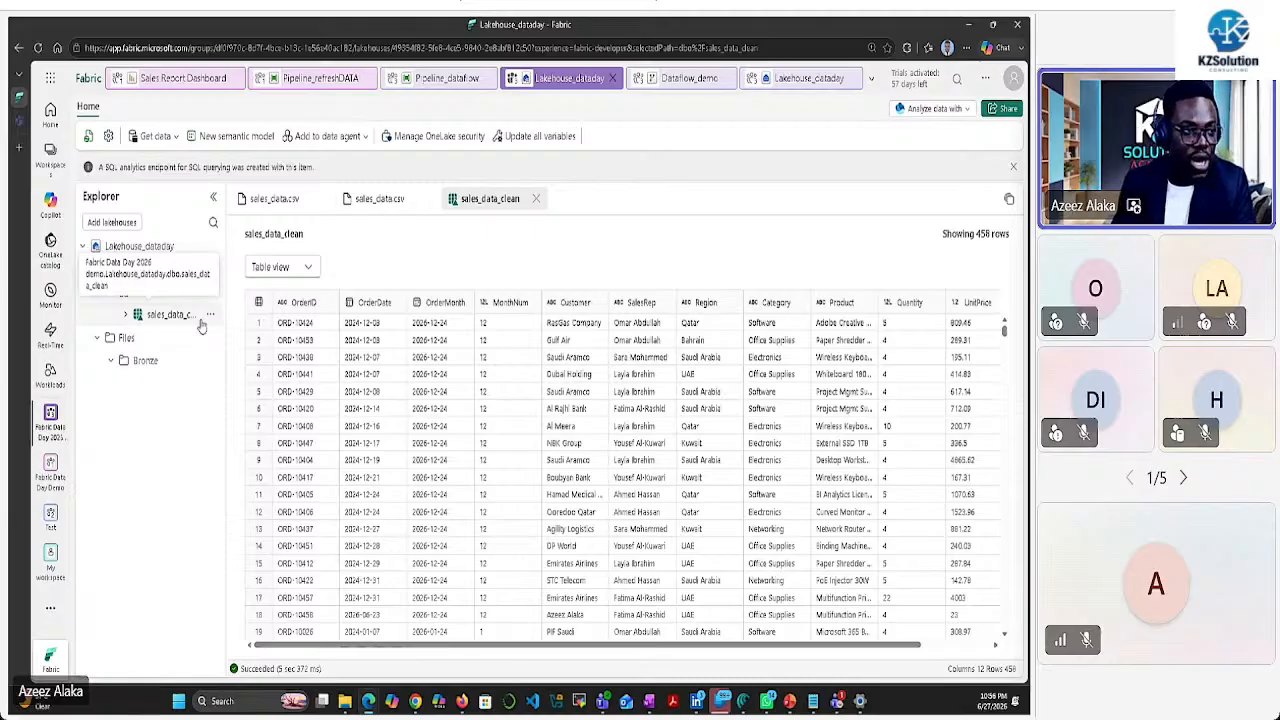
Name the new semantic model Model_demo, include the sales_data_clean table, and confirm
click(240, 140)
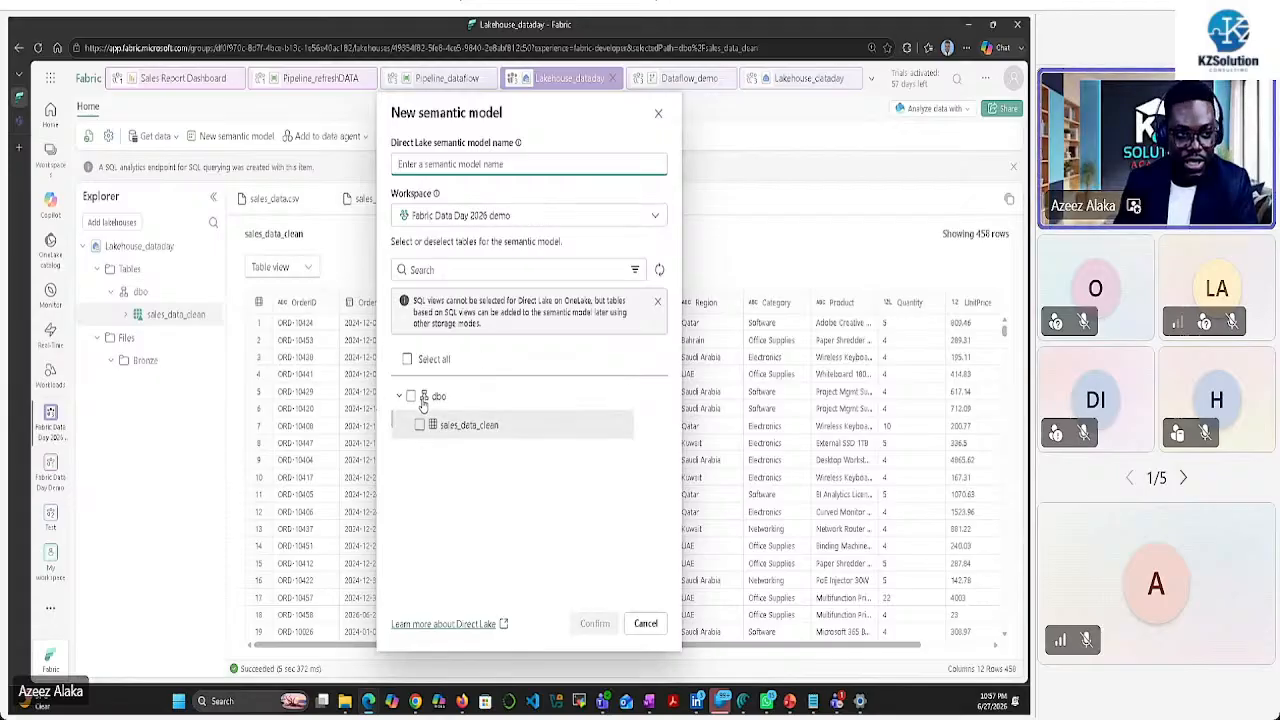
text(mODEl)
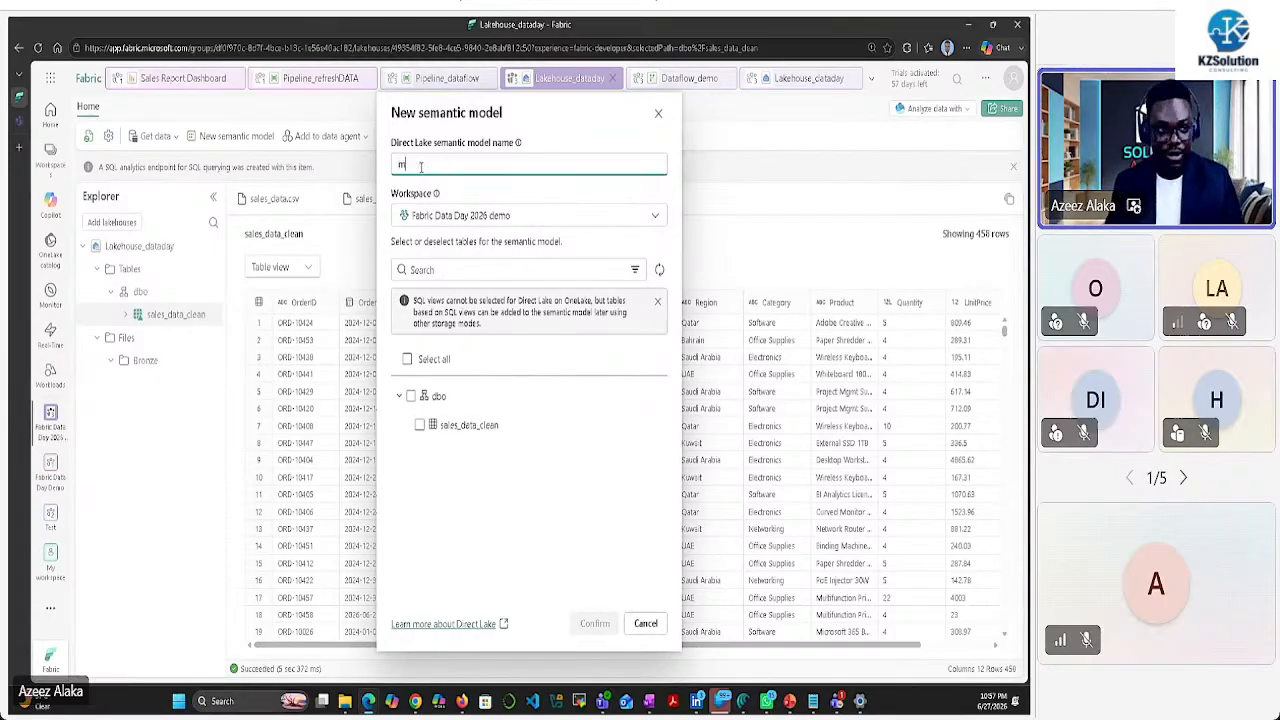
key(BackSpace)
key(BackSpace)
key(BackSpace)
key(BackSpace)
key(BackSpace)
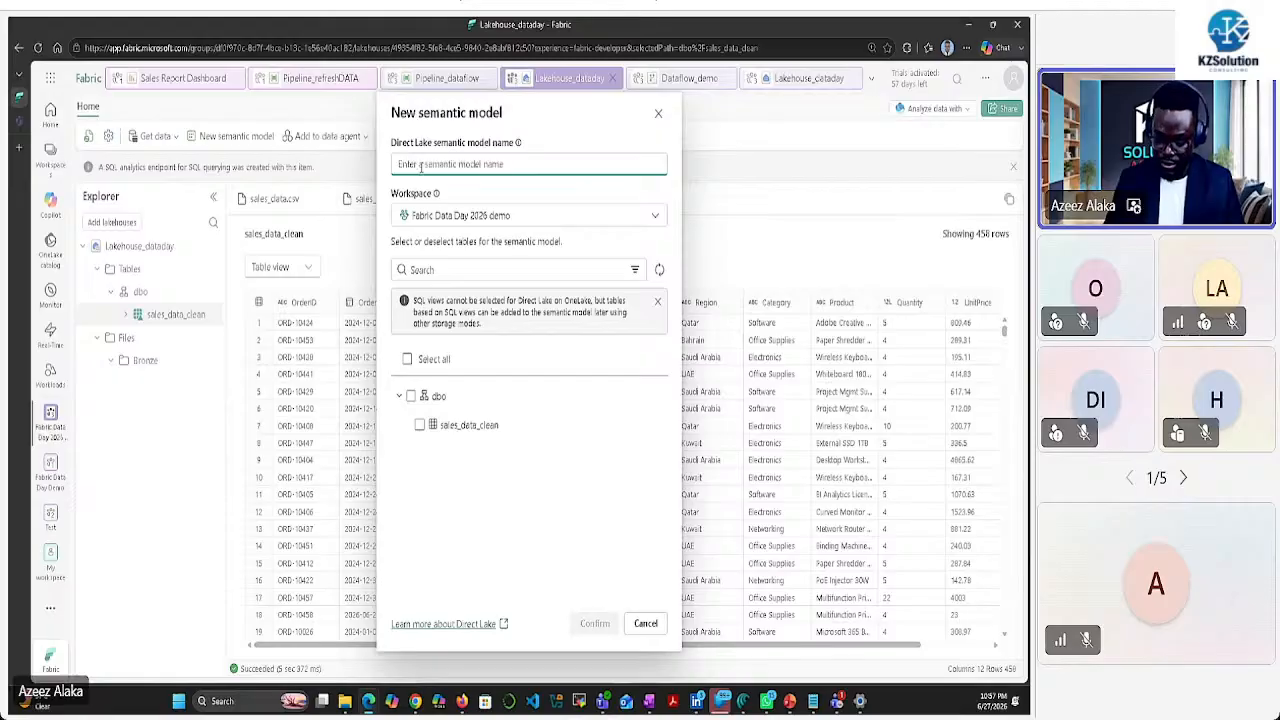
text(Model)
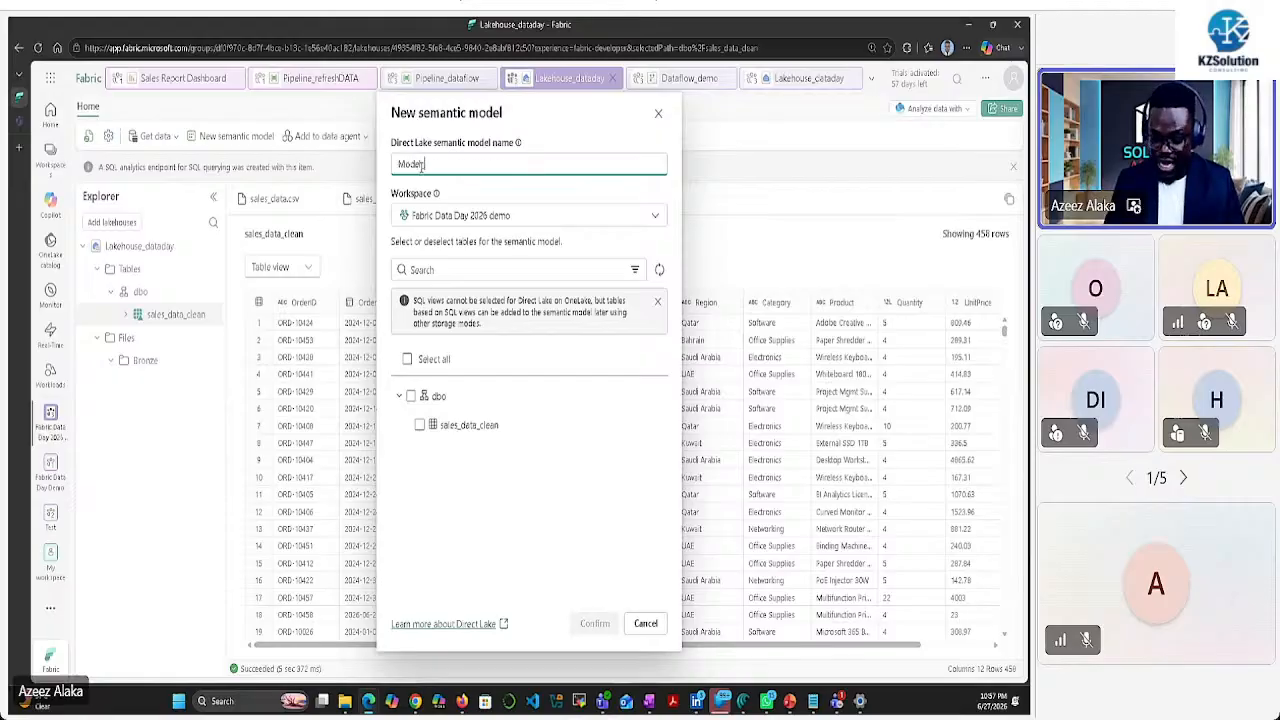
text(_demo)
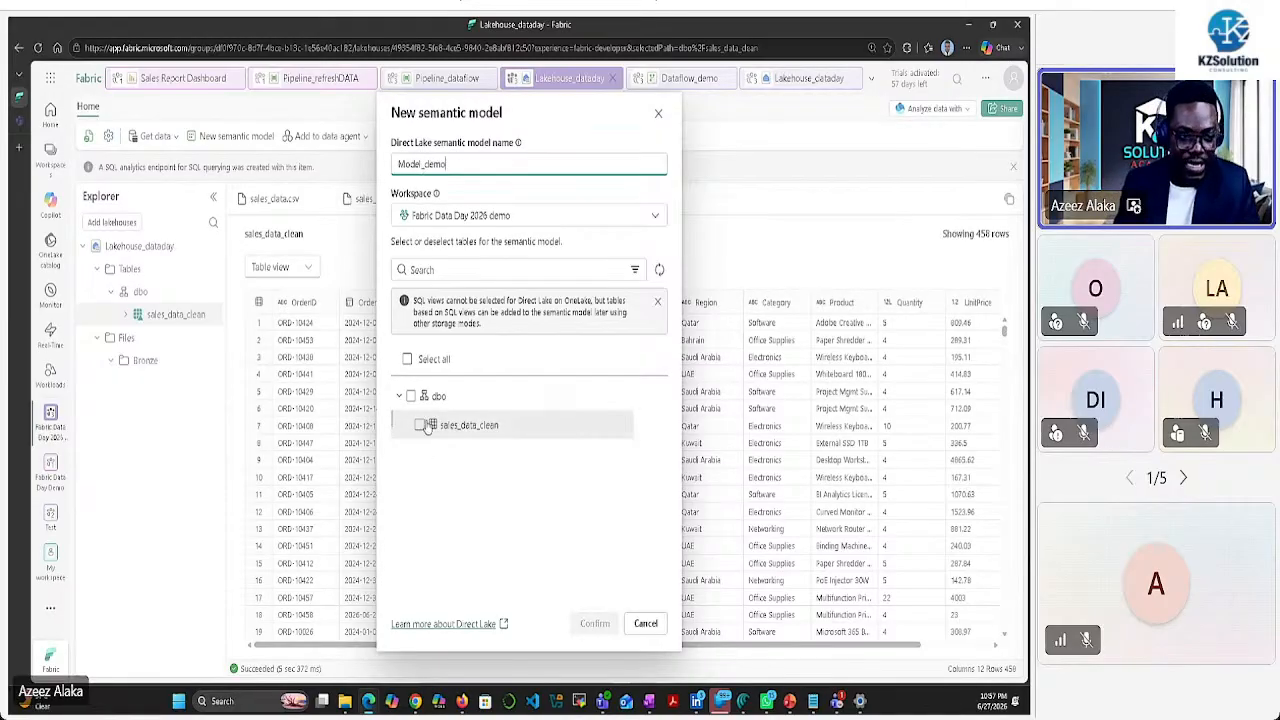
click(424, 425)
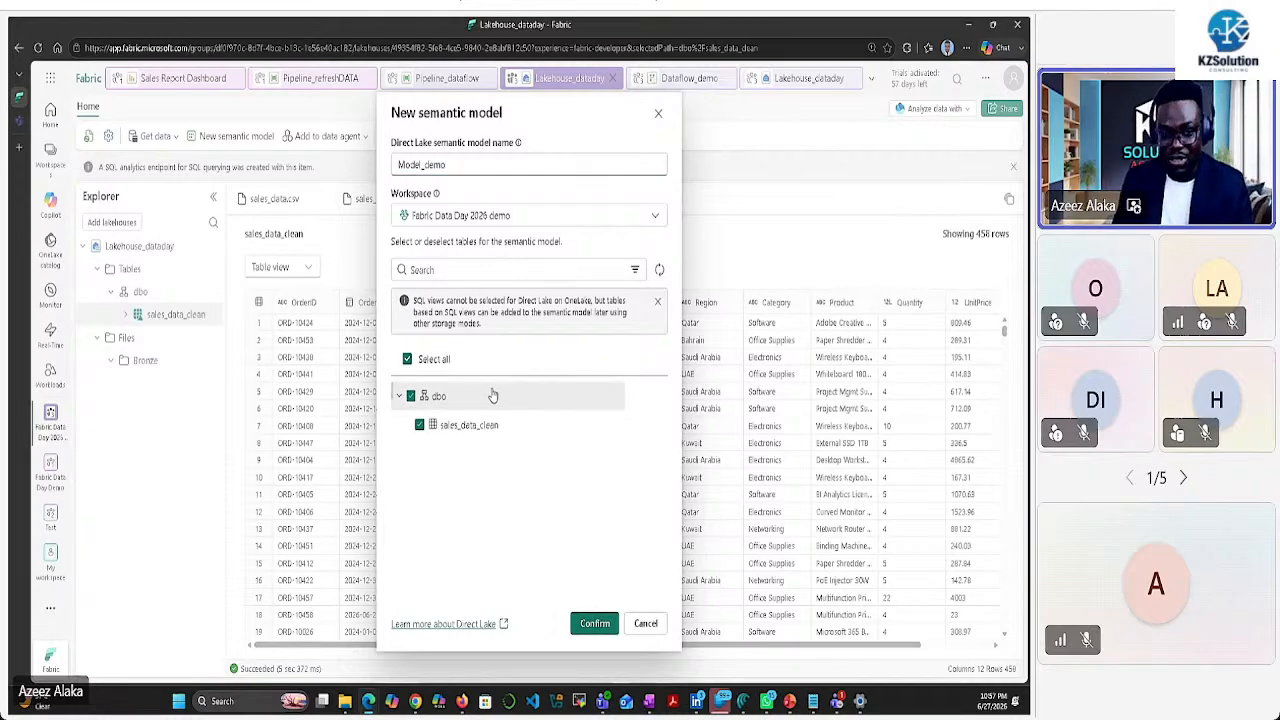
click(594, 630)
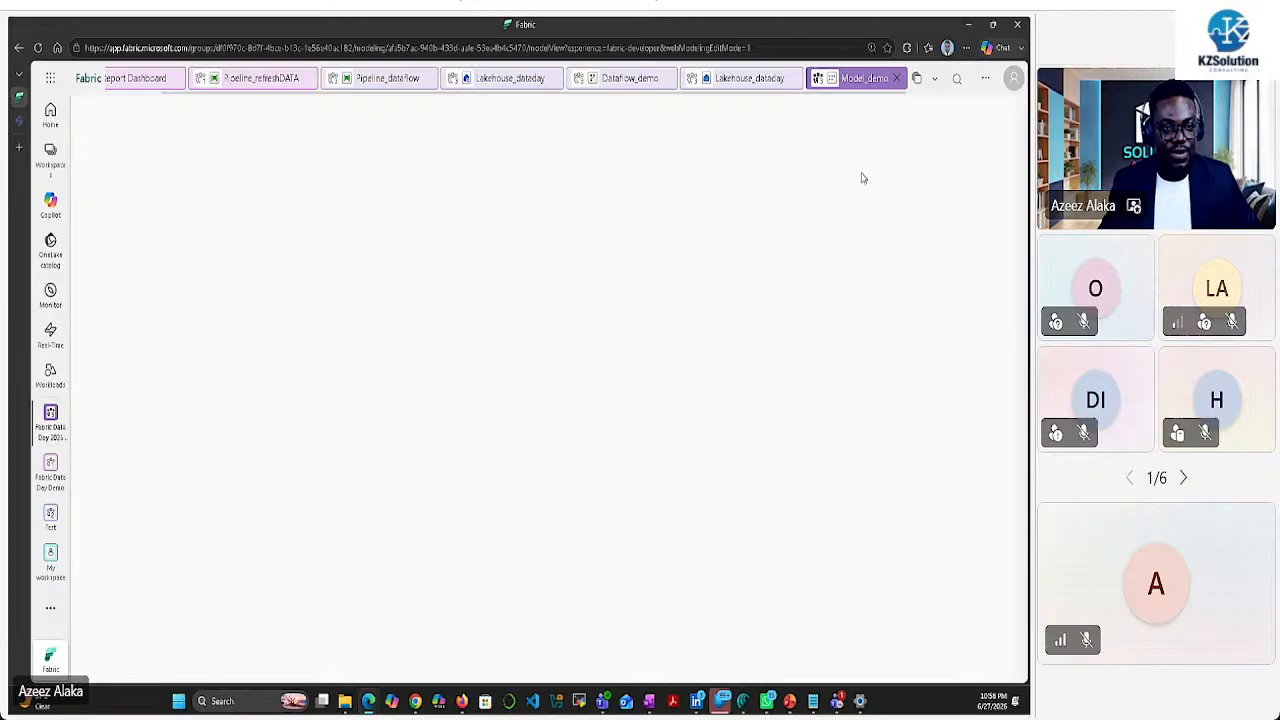
Open Model_demo and review sales_data_clean's general and advanced properties
click(855, 82)
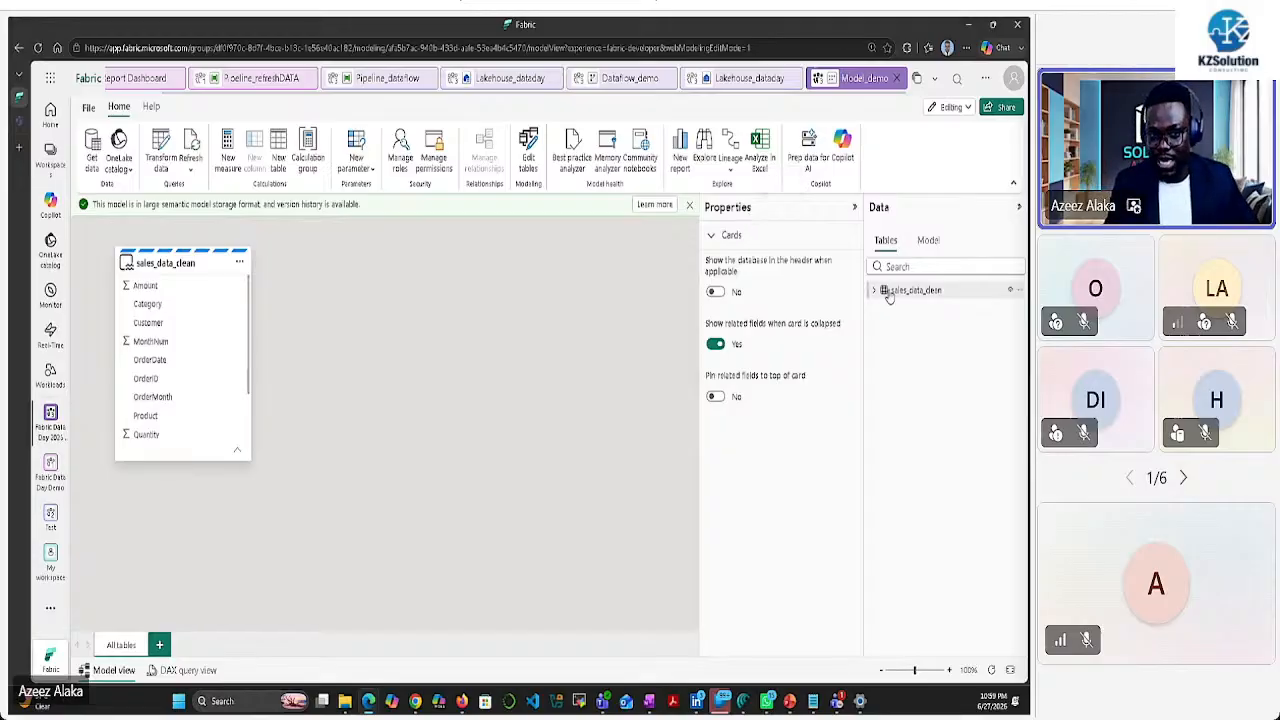
click(875, 291)
click(915, 290)
click(404, 276)
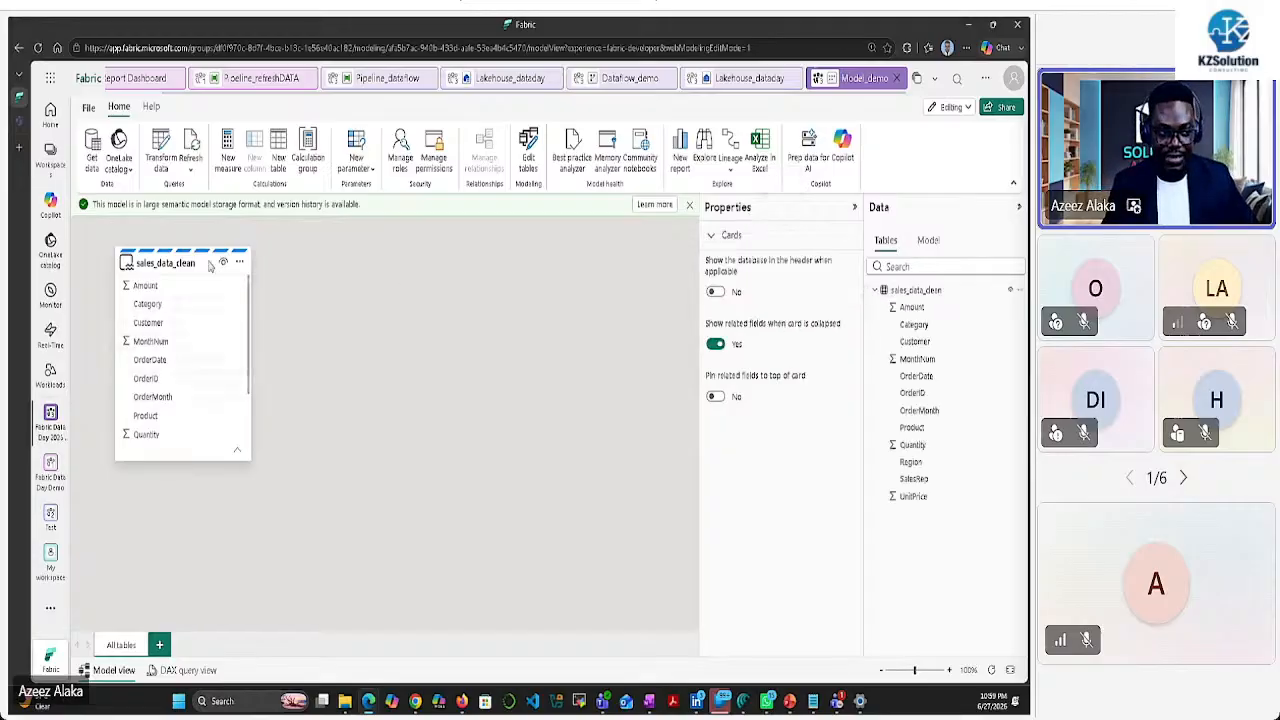
click(201, 259)
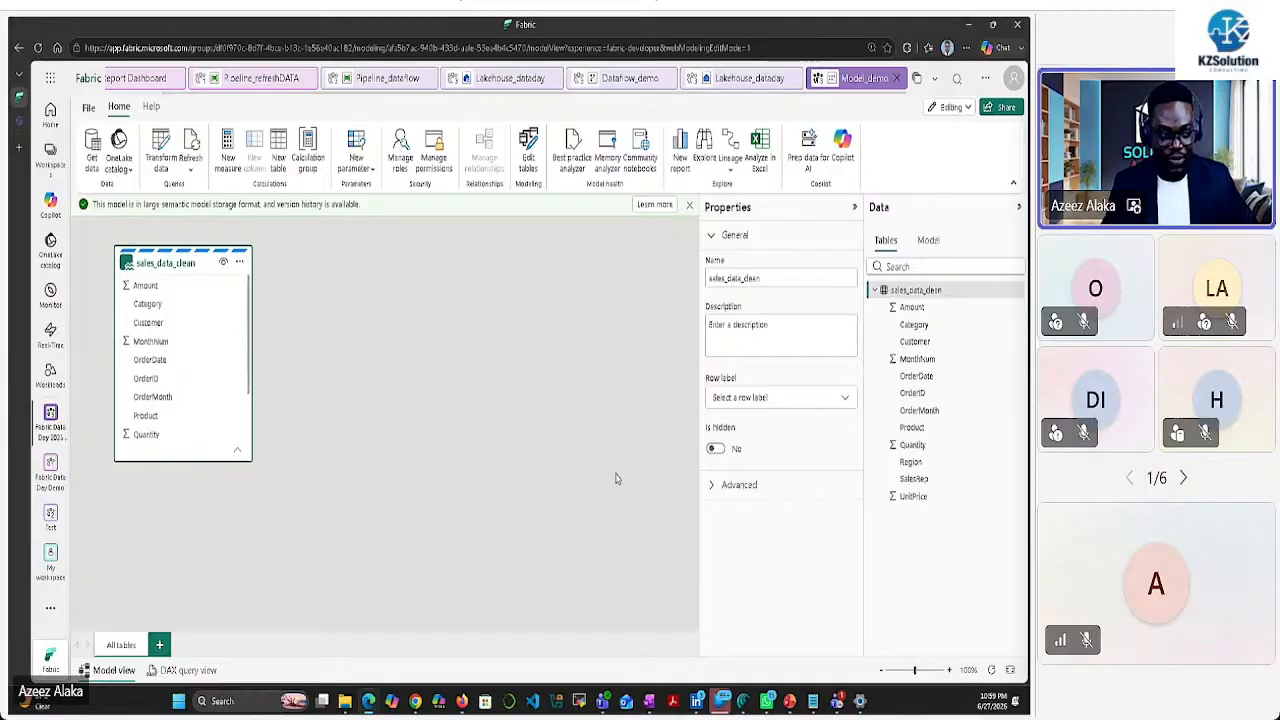
click(712, 485)
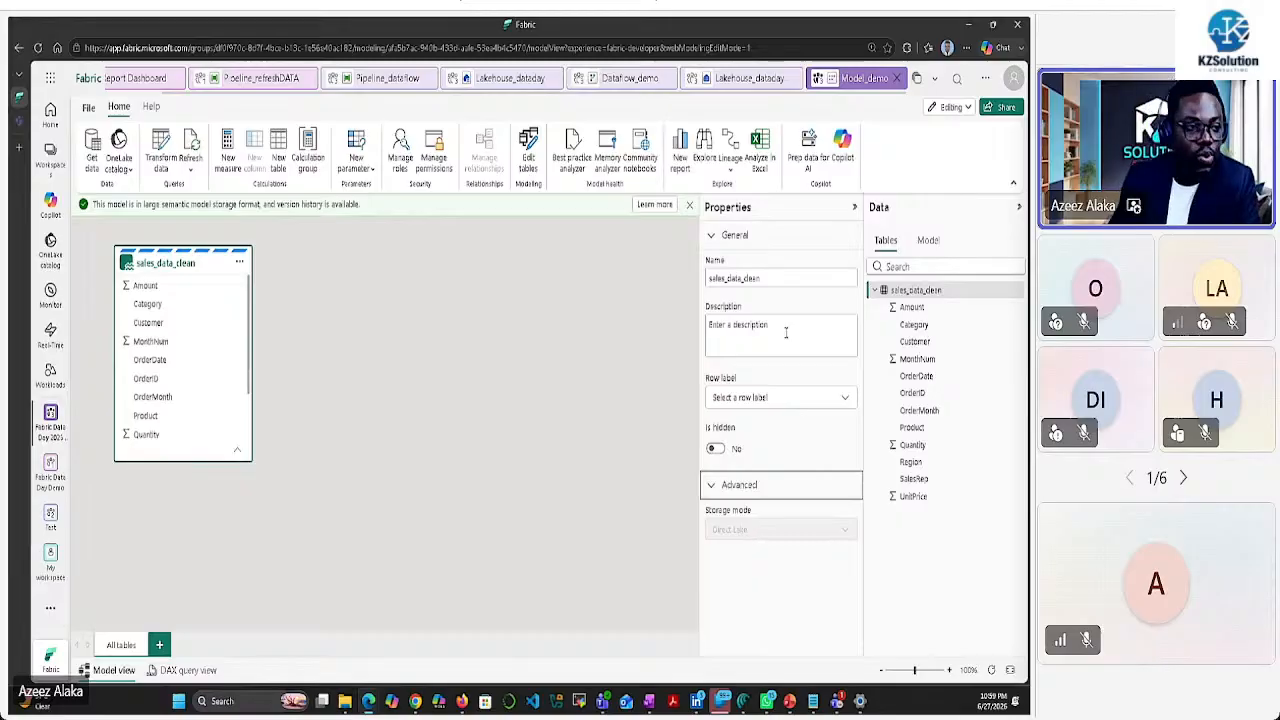
mouse_move(157, 257)
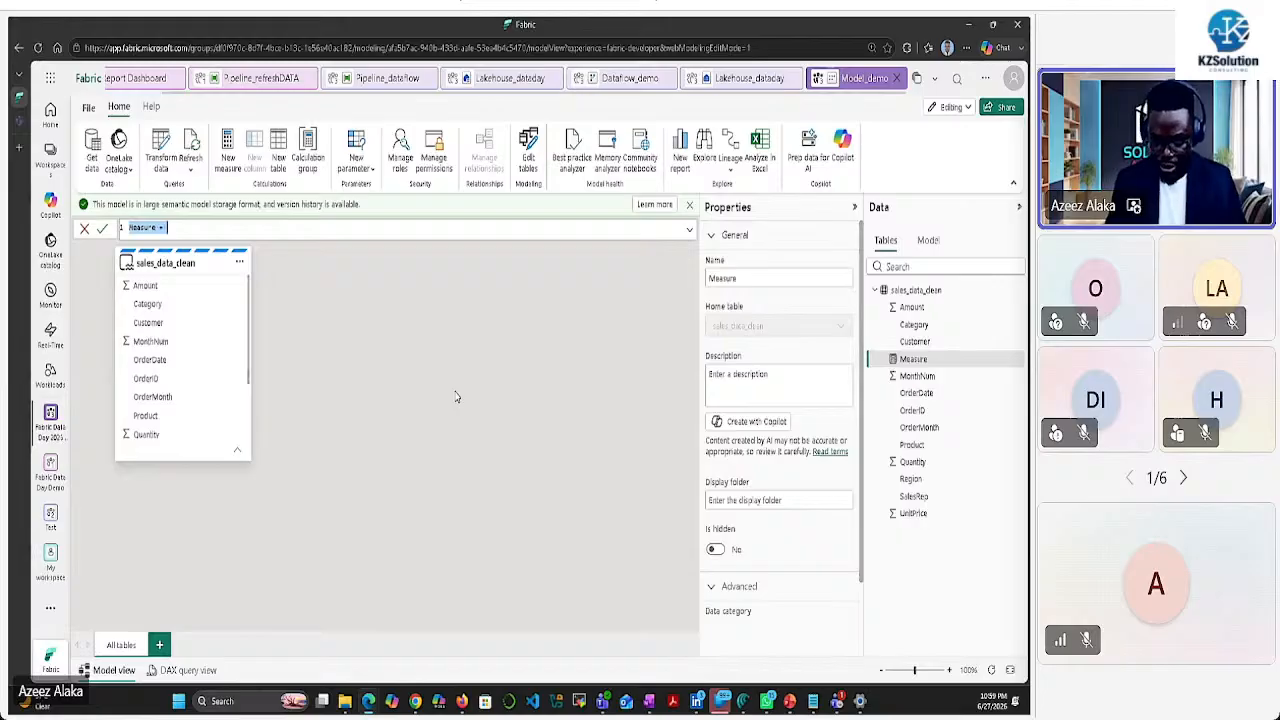
Write the measure formula TotalSales = SUM(sales_data_clean[Amount]) and commit it
text(TotalSa)
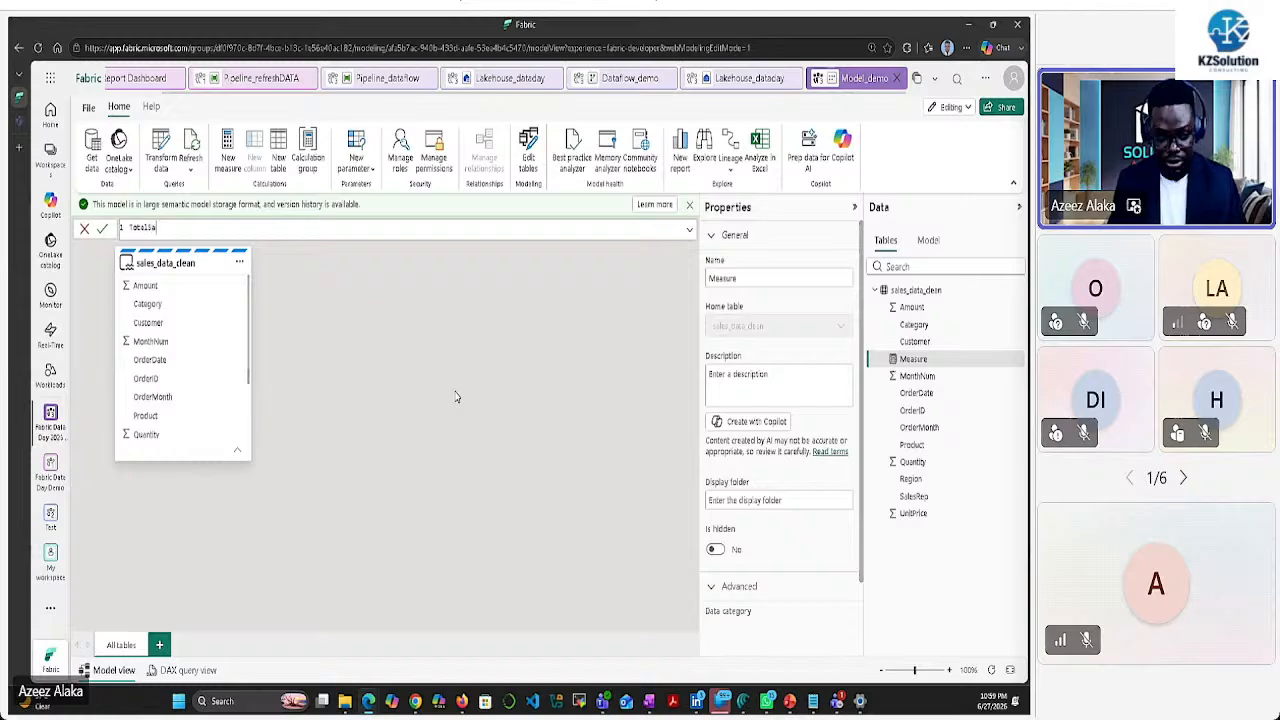
text(les = sum()
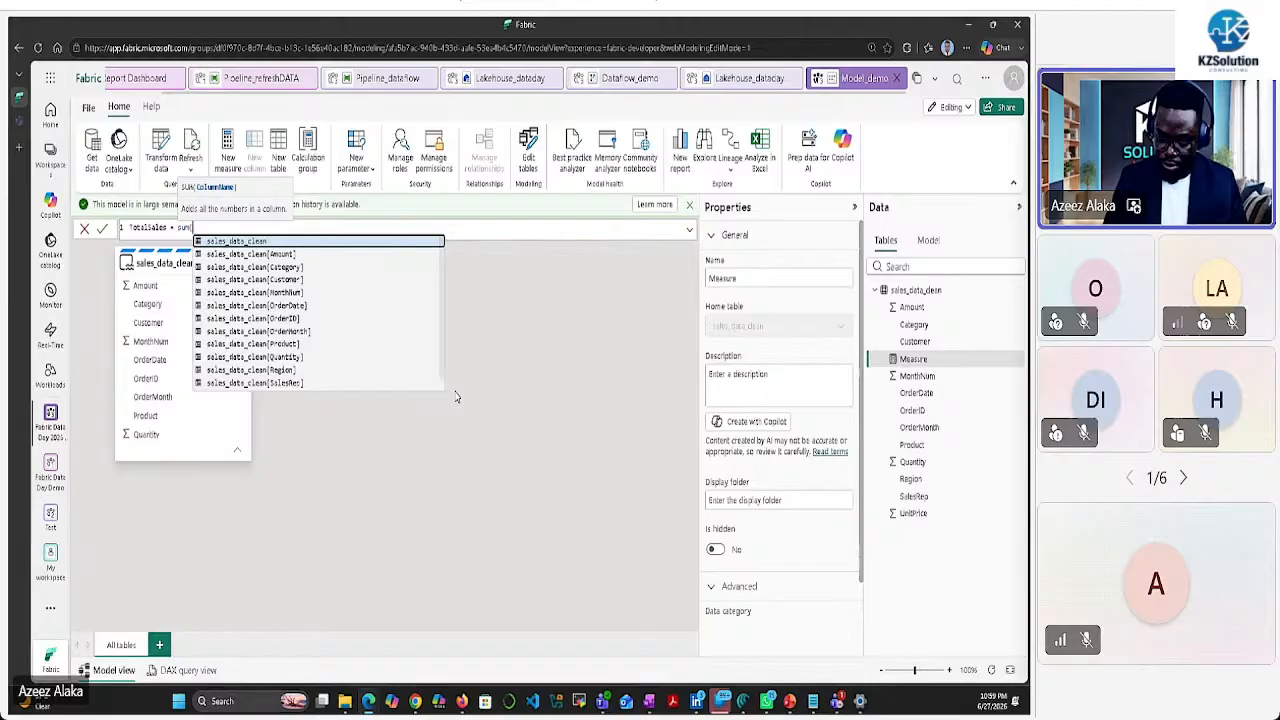
key(Down)
key(Tab)
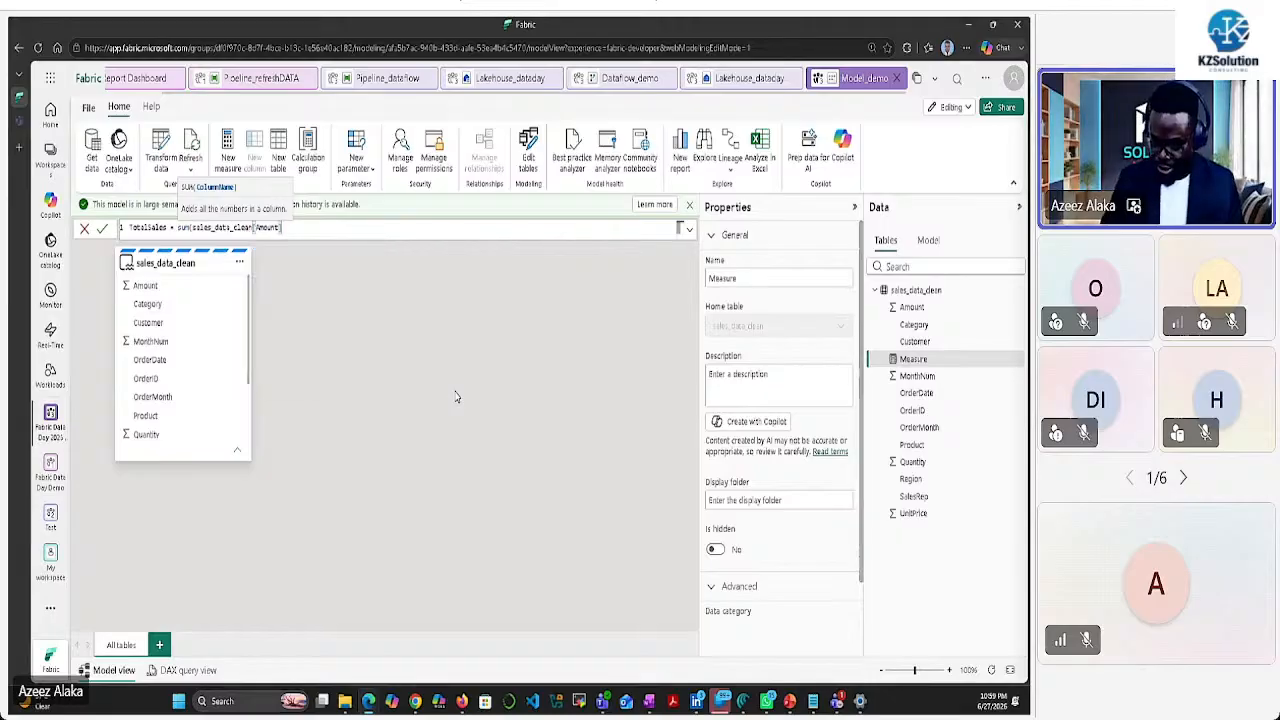
text())
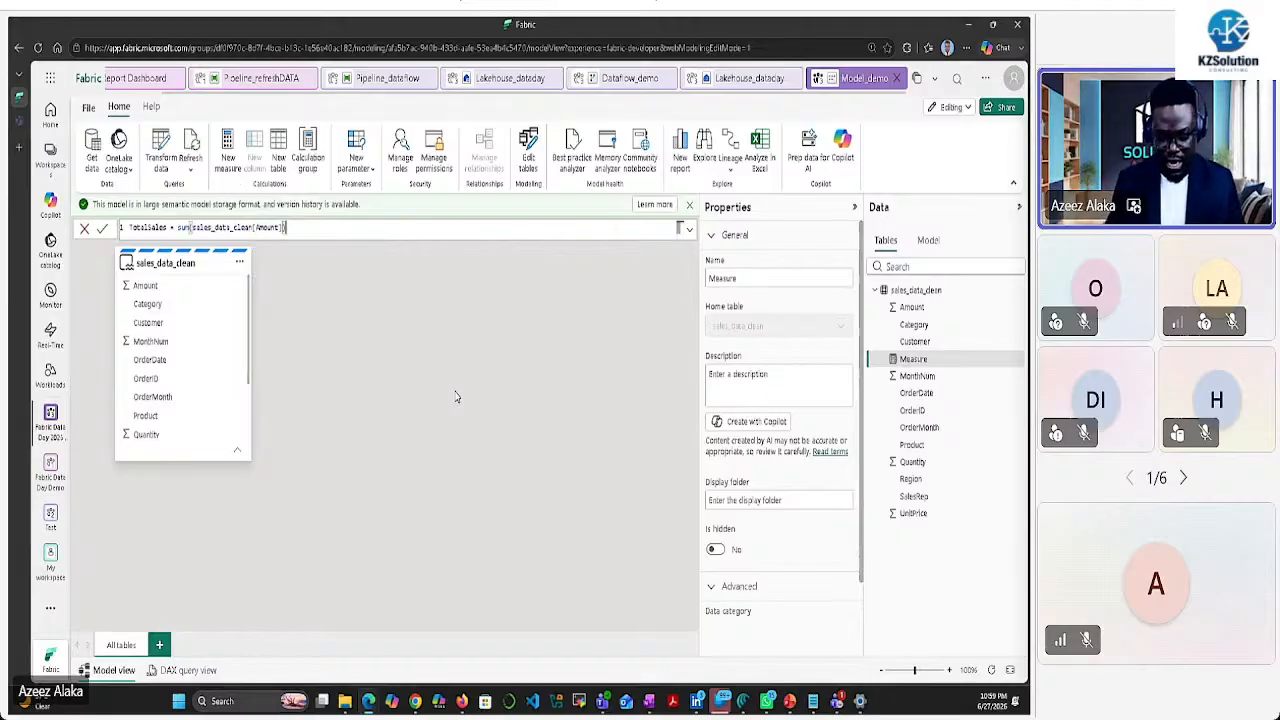
key(Return)
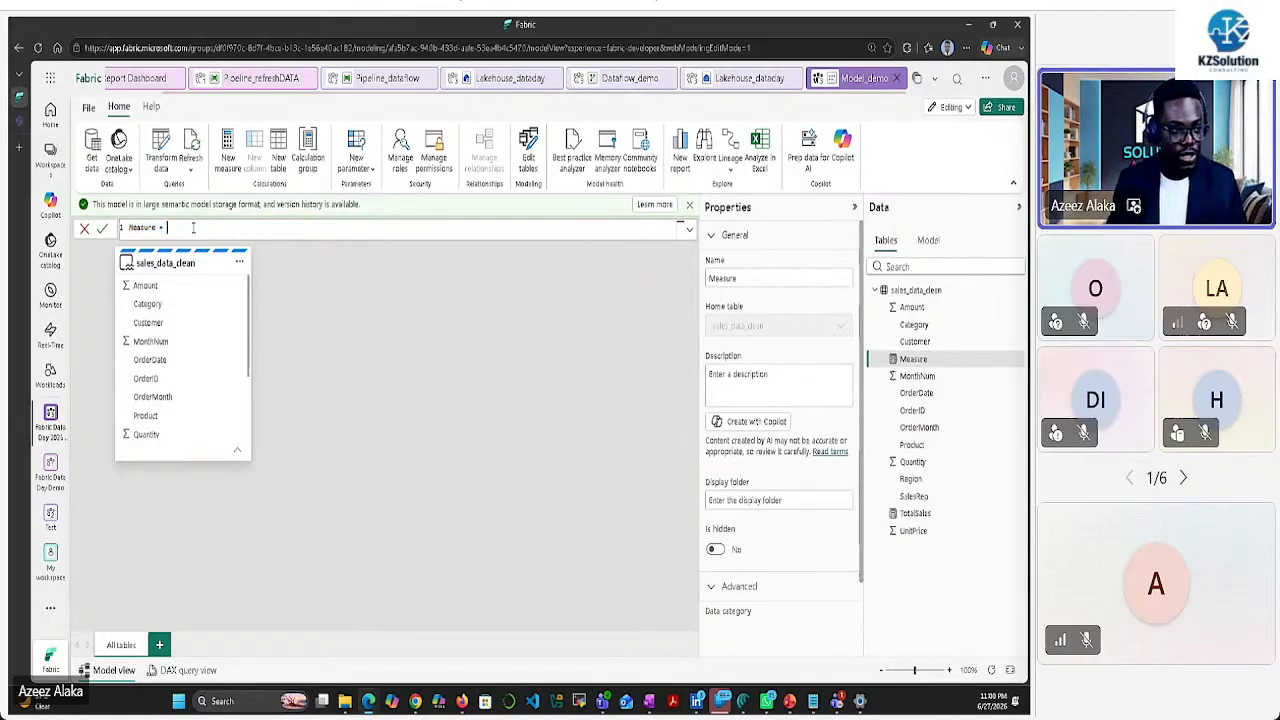
Create the TotalQTY measure as SUM(sales_data_clean[Quantity]), then add another blank measure
text(Tota)
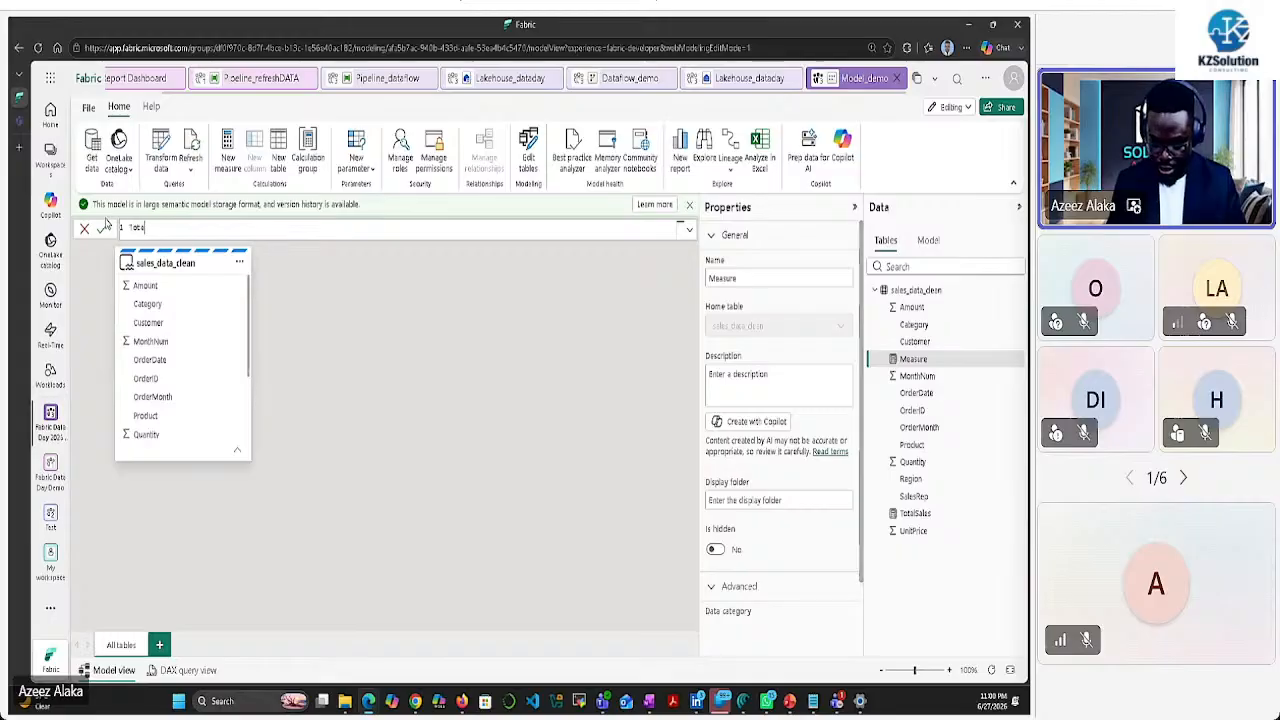
text(lQTY)
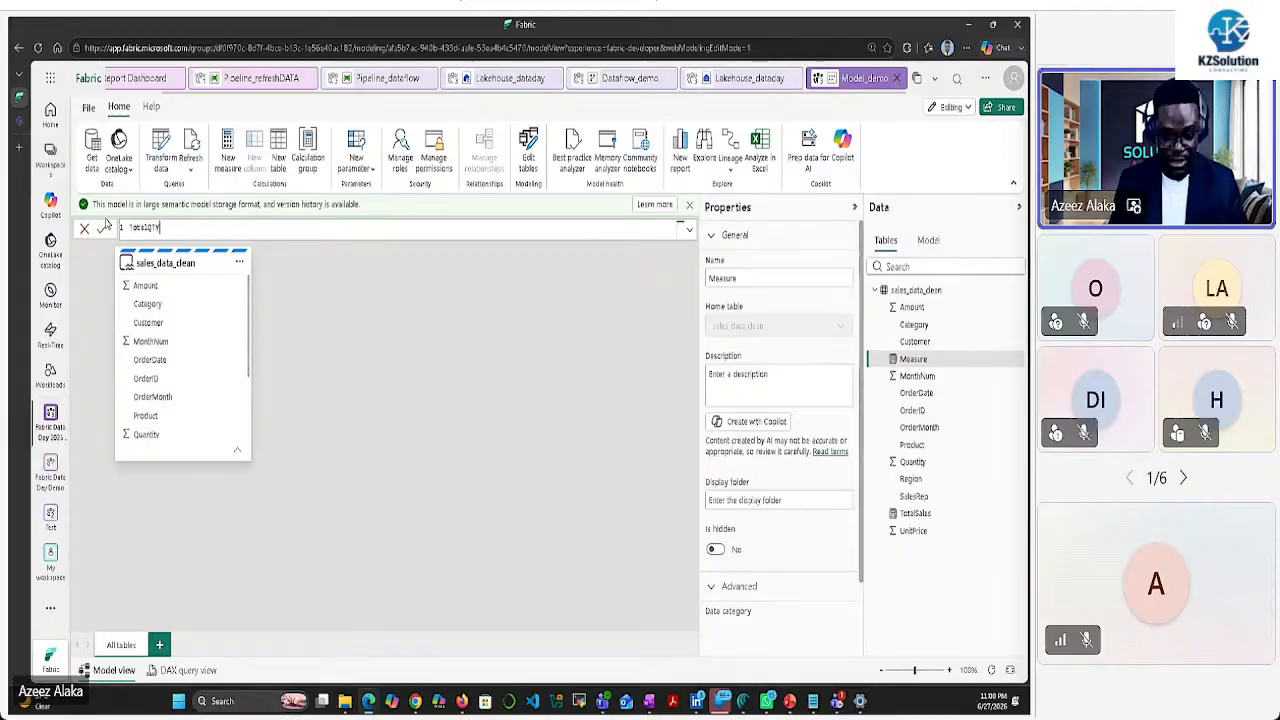
text( = SUM()
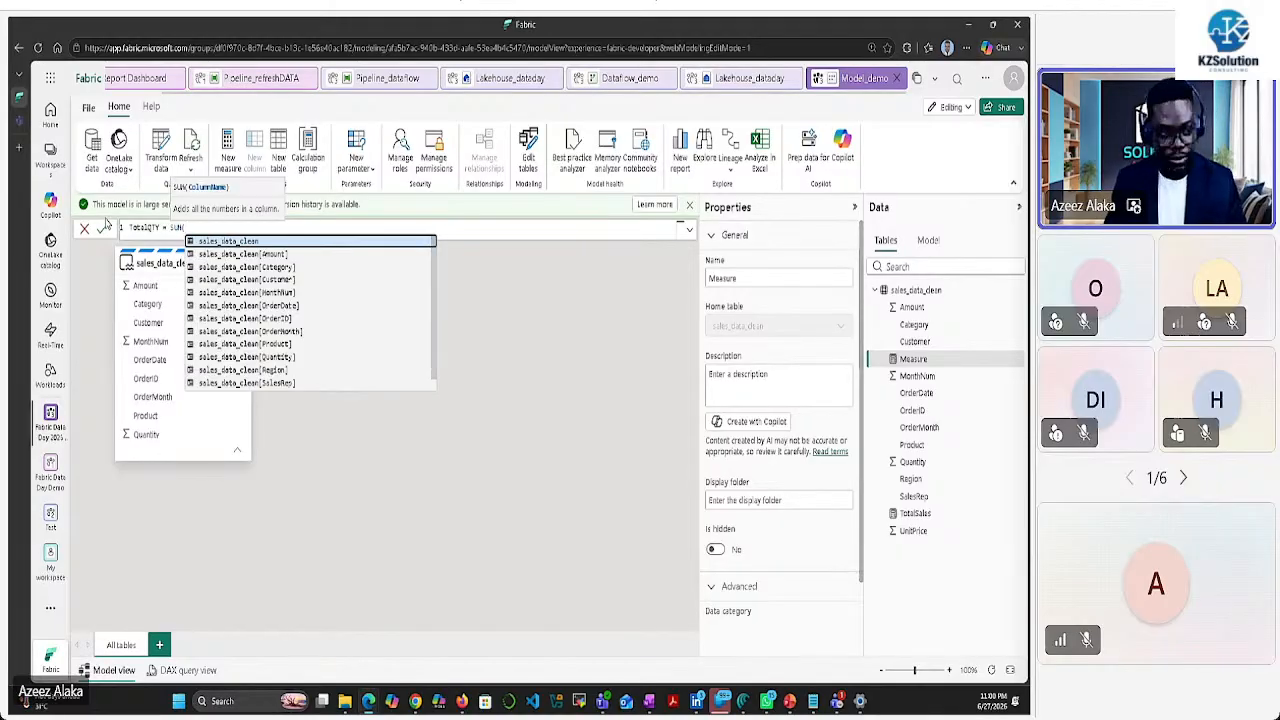
key(Down)
key(Down)
key(Down)
key(Down)
key(Down)
key(Down)
key(Down)
key(Down)
key(Down)
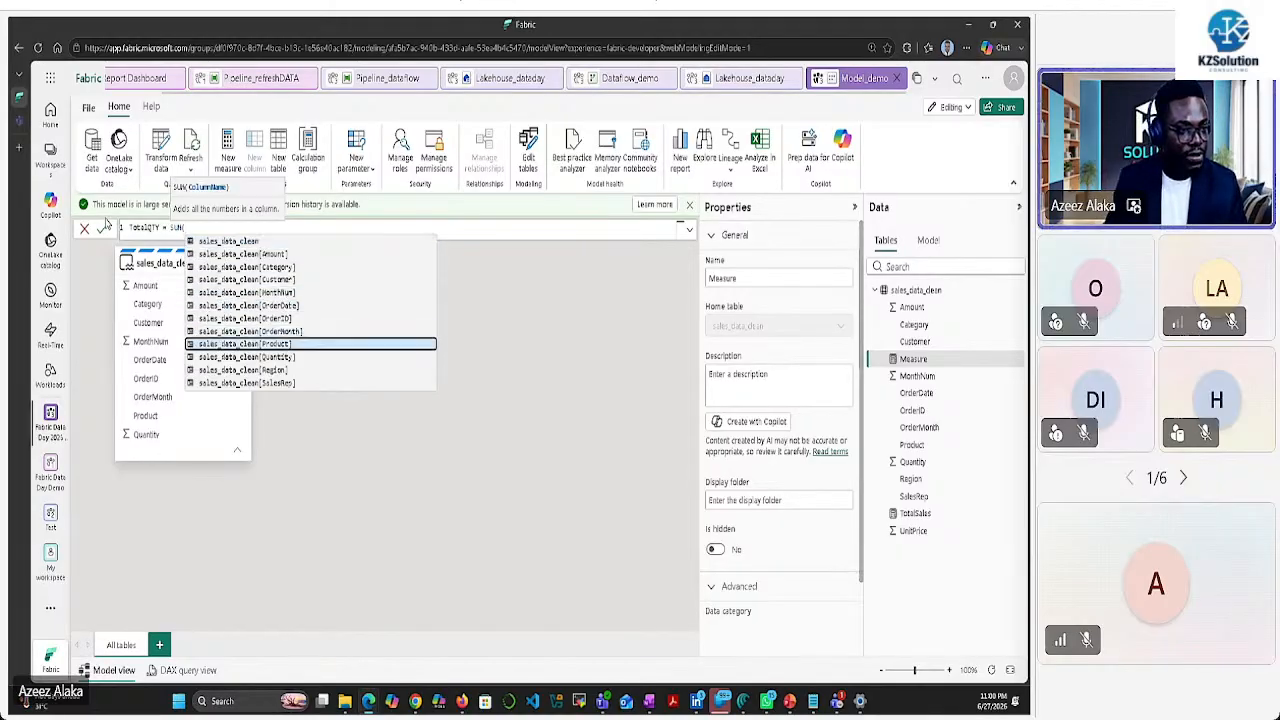
key(Tab)
text())
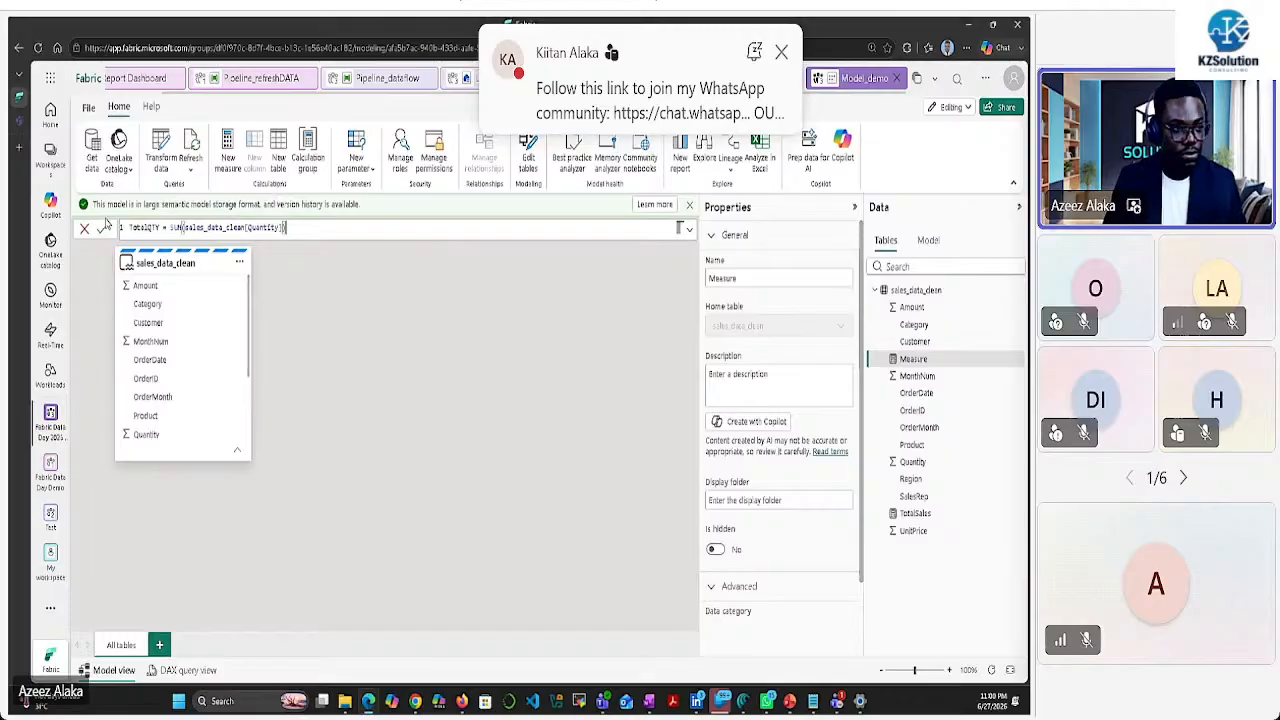
click(103, 228)
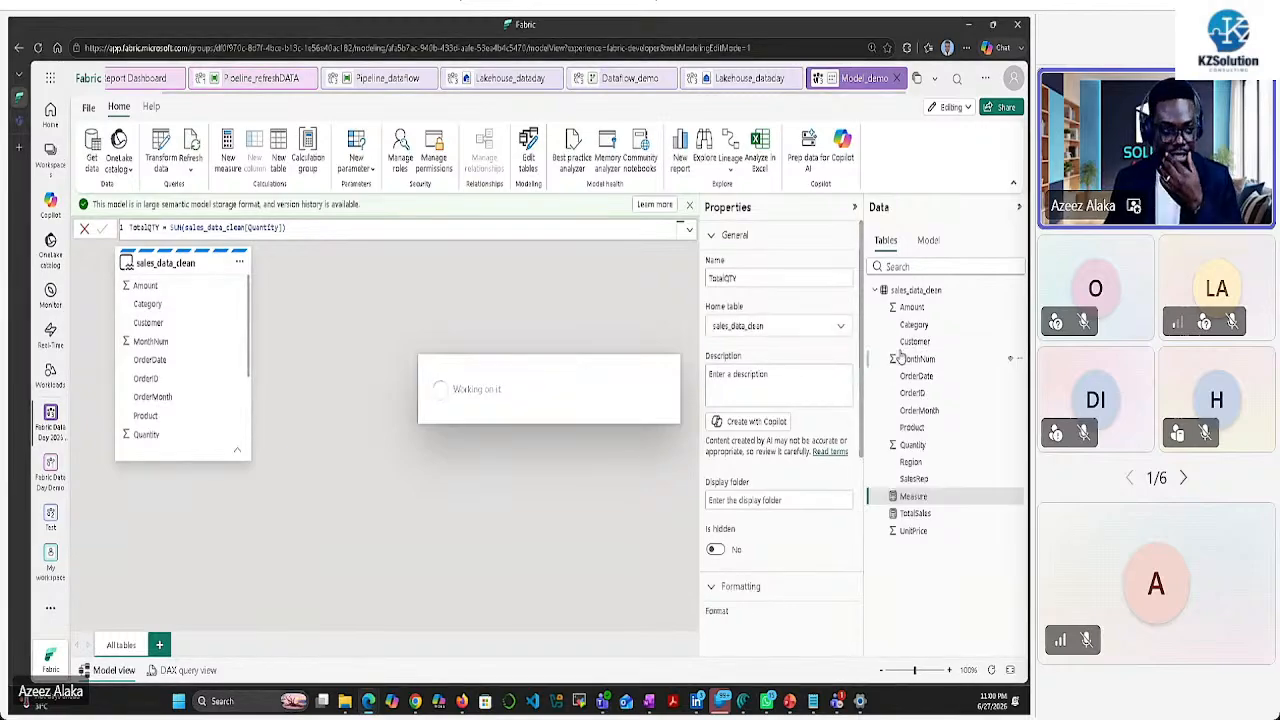
click(235, 150)
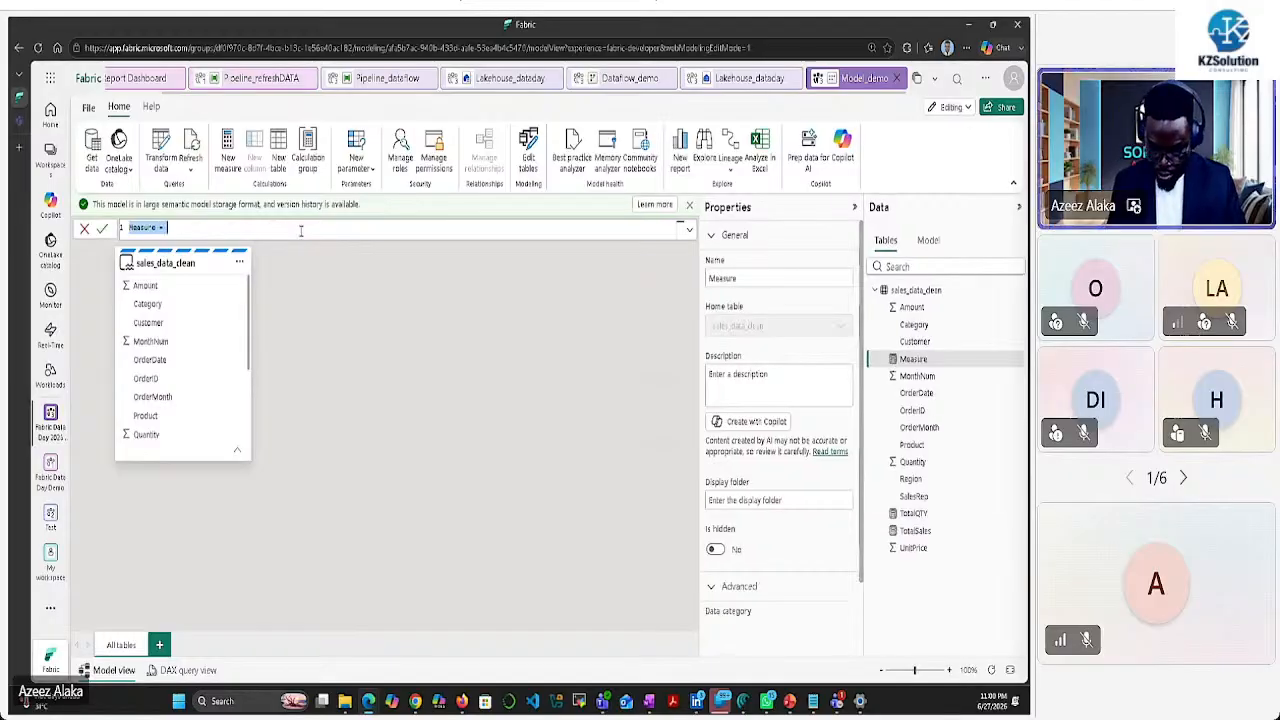
Define the #Customer measure as DISTINCTCOUNT(sales_data_clean[Customer]), correcting a typo in the name
text(Acus)
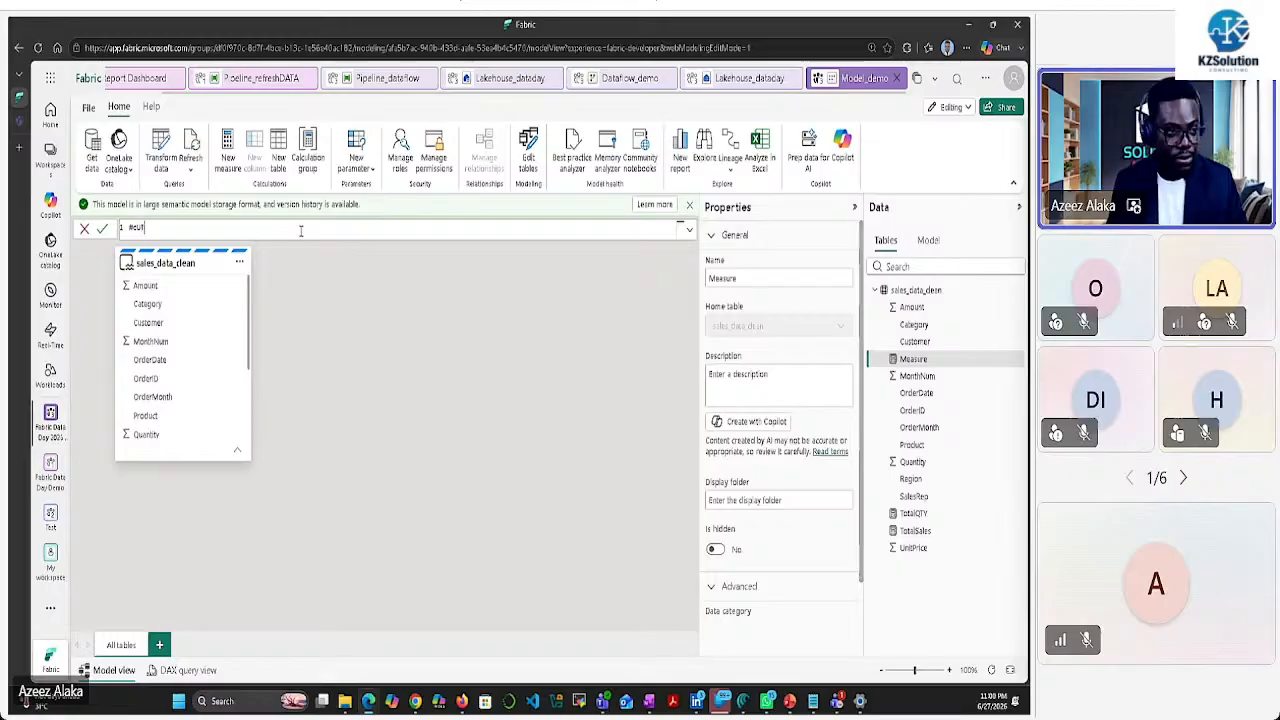
key(BackSpace)
key(BackSpace)
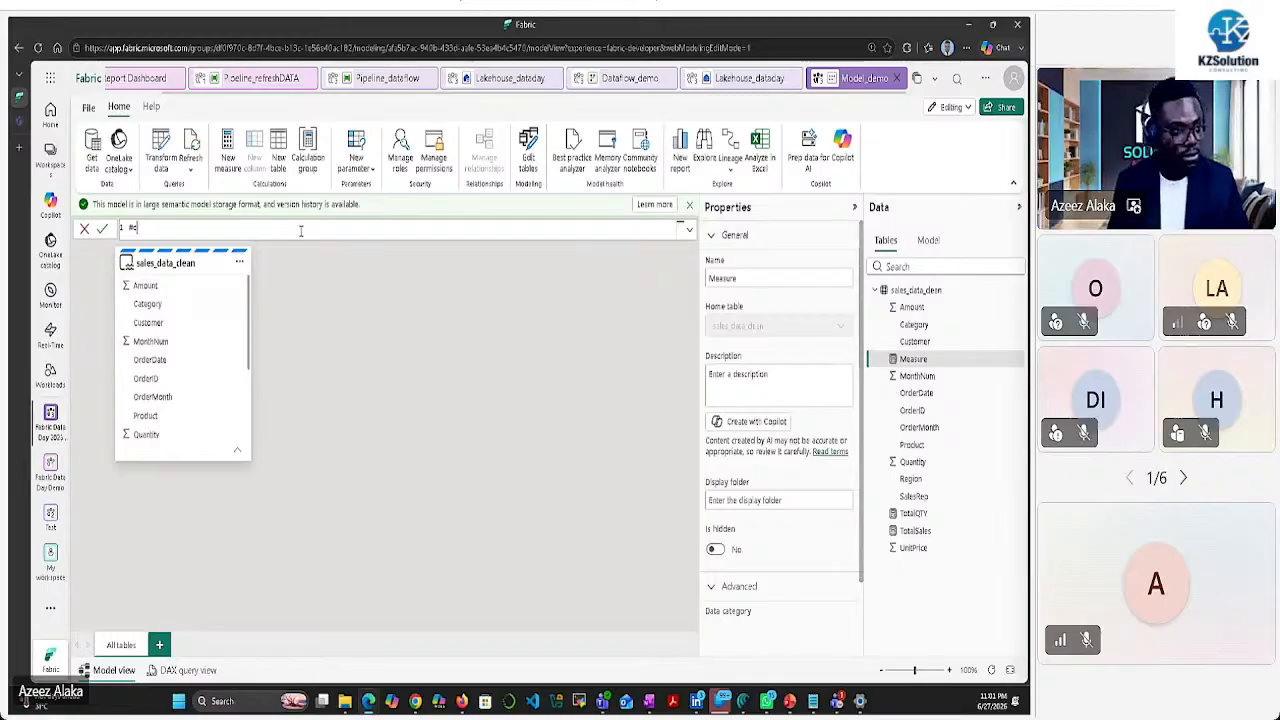
key(BackSpace)
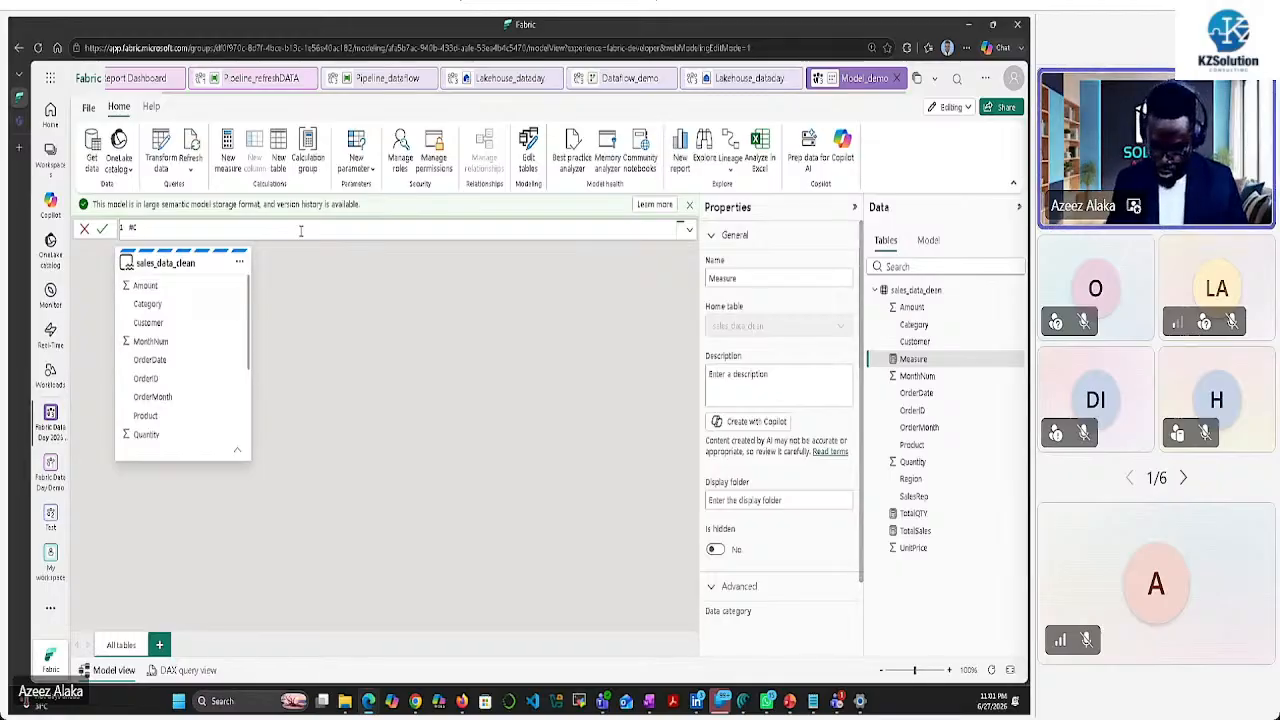
text(ustomer)
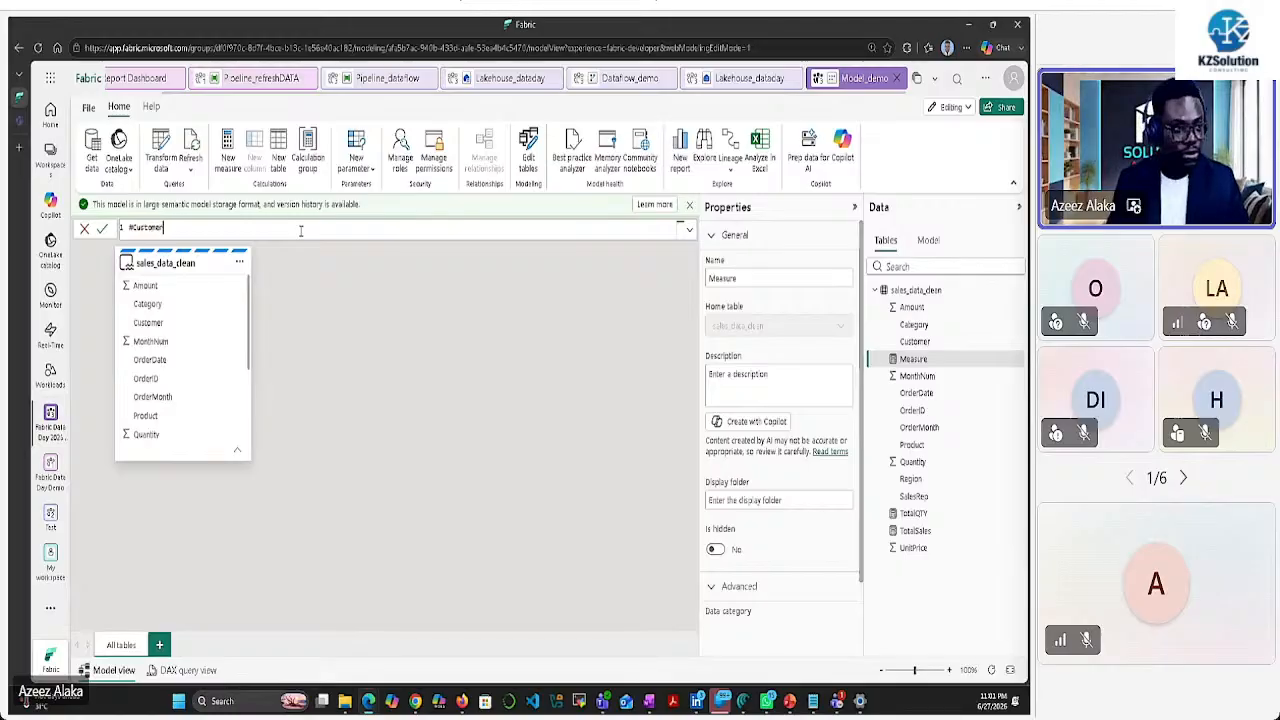
text( = dis)
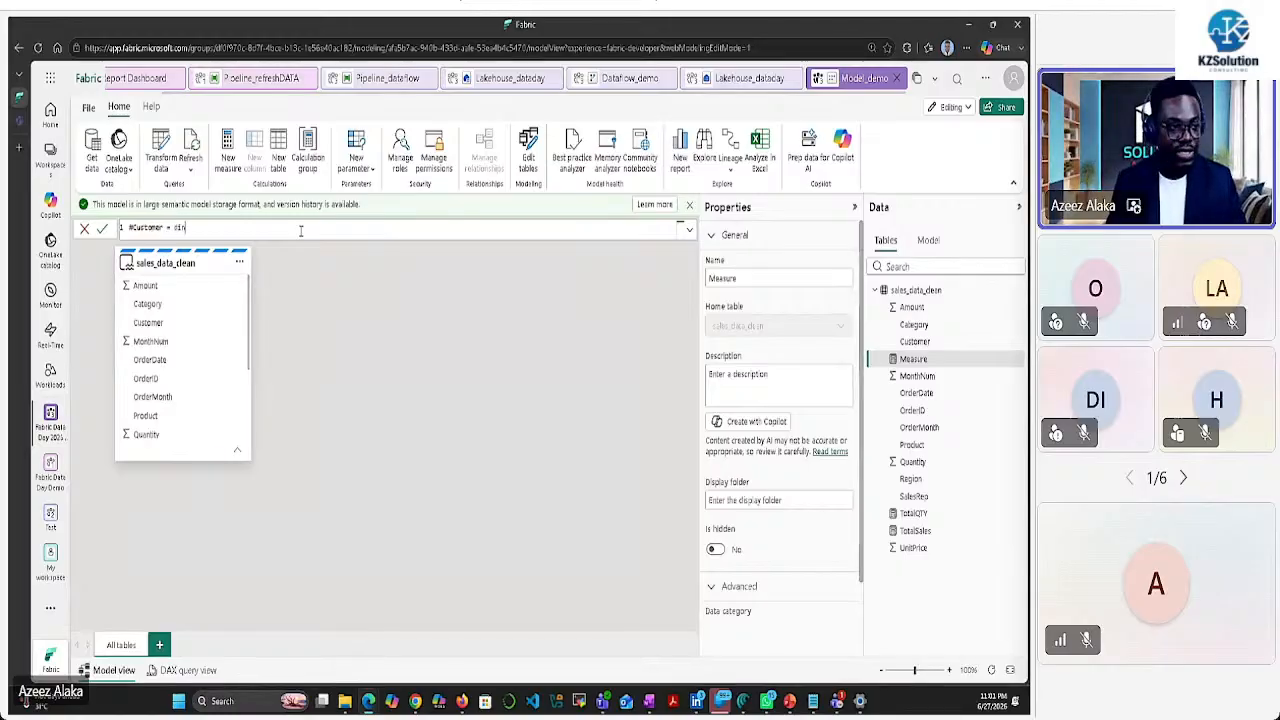
text(t)
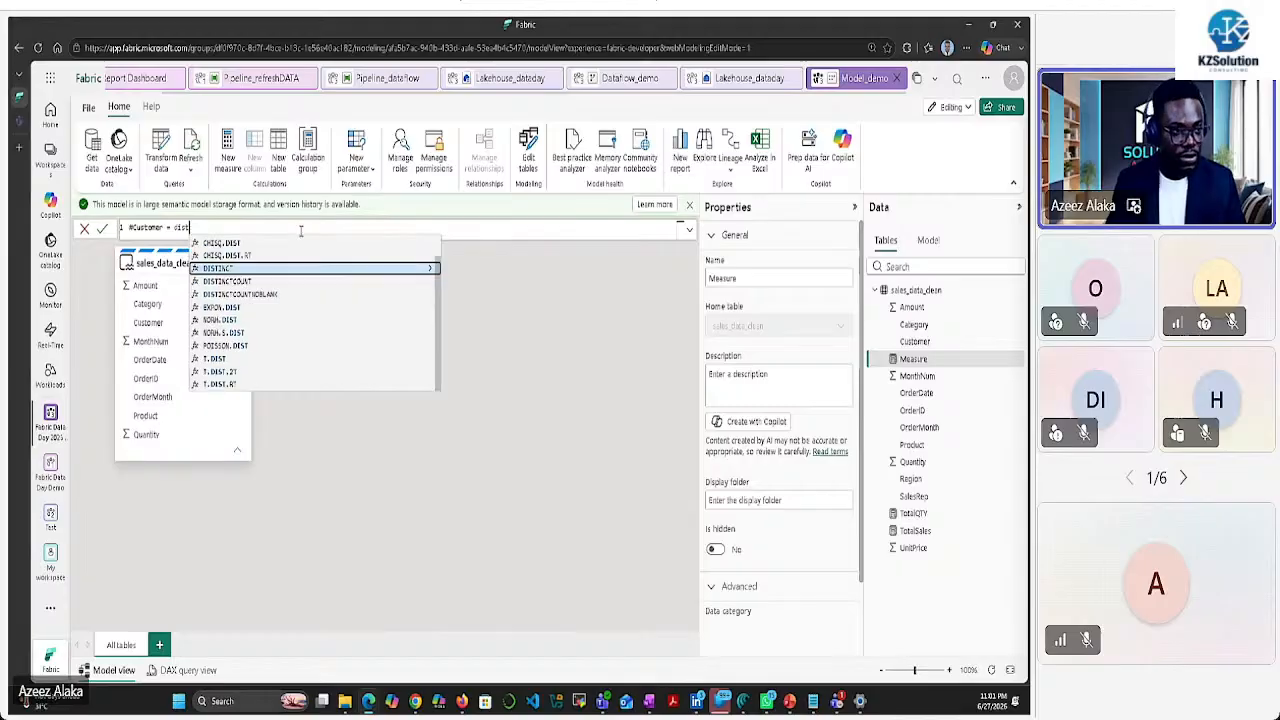
key(Down)
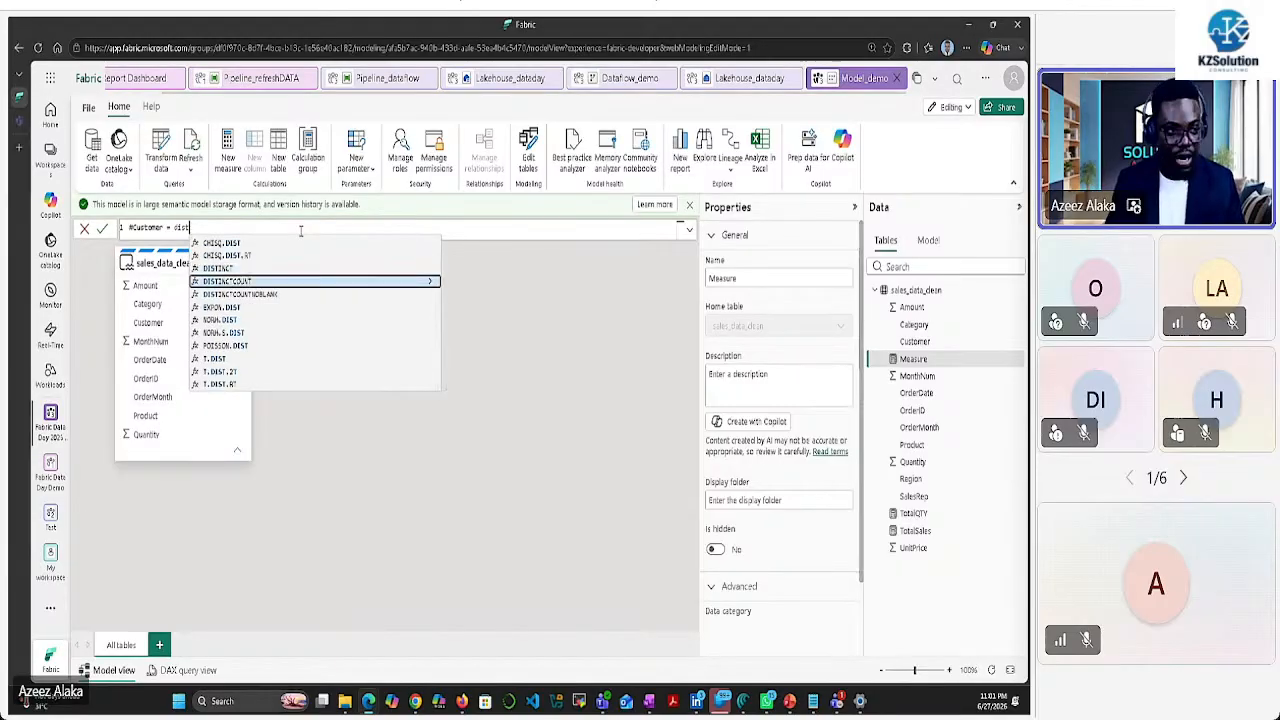
key(Tab)
key(Down)
key(Down)
key(Down)
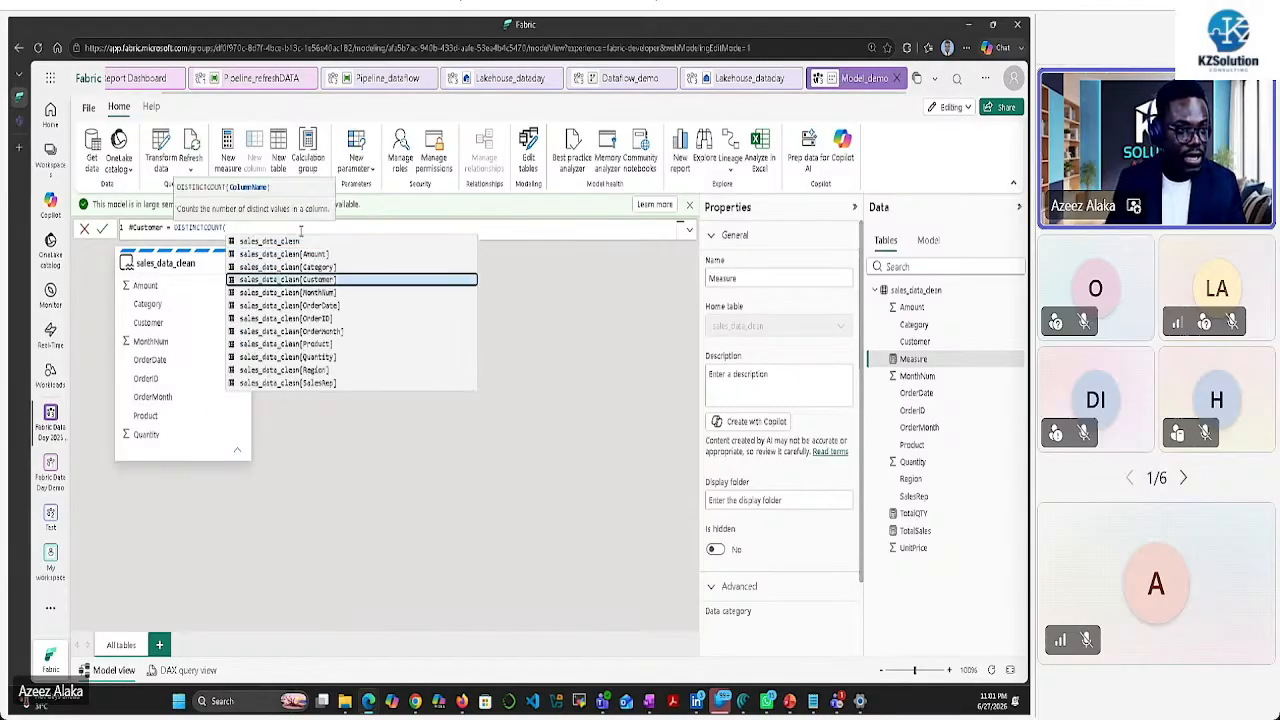
key(Tab)
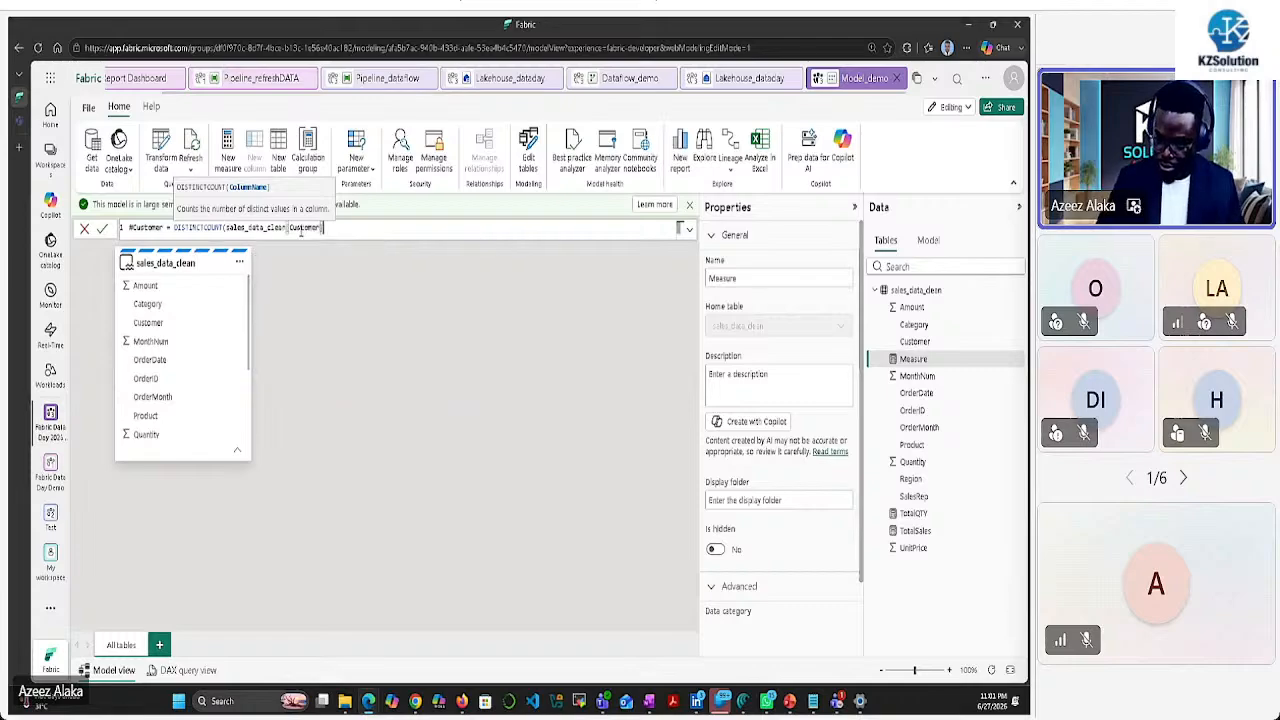
text())
key(Return)
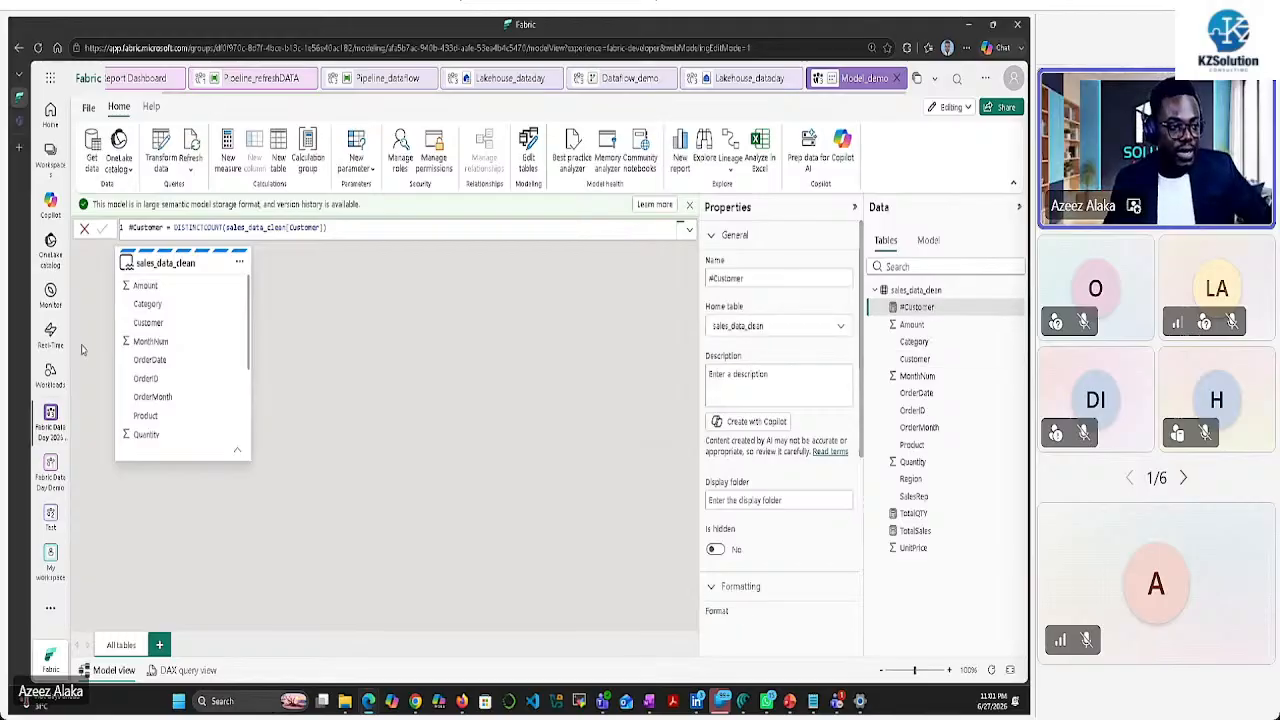
In the Fabric Data Day 2026 demo workspace, attach Model_demo to the Prepare task
click(50, 416)
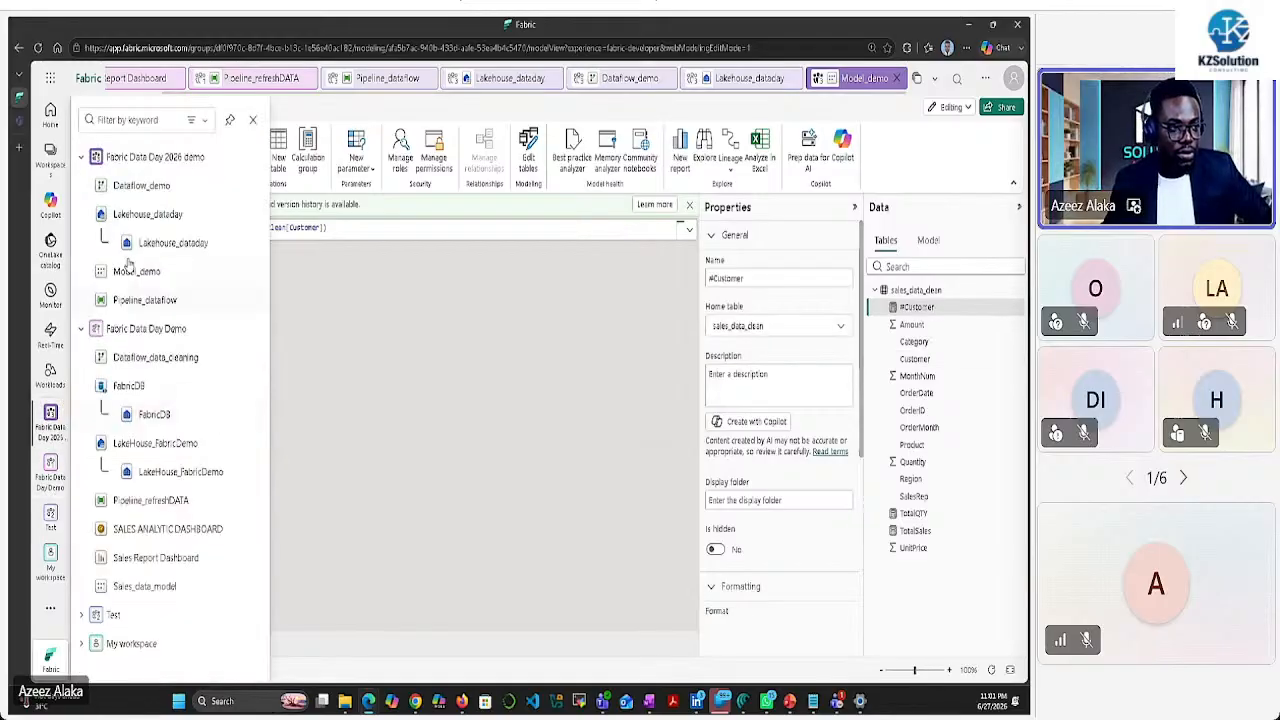
click(157, 160)
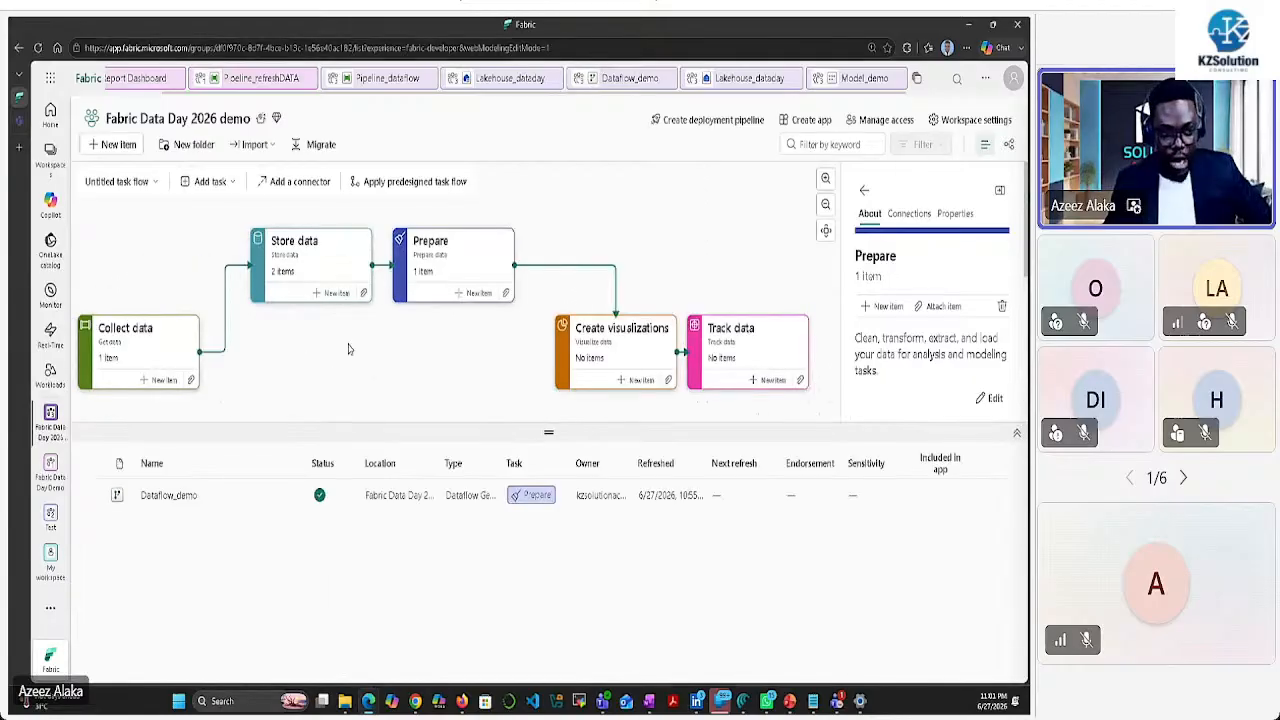
click(165, 345)
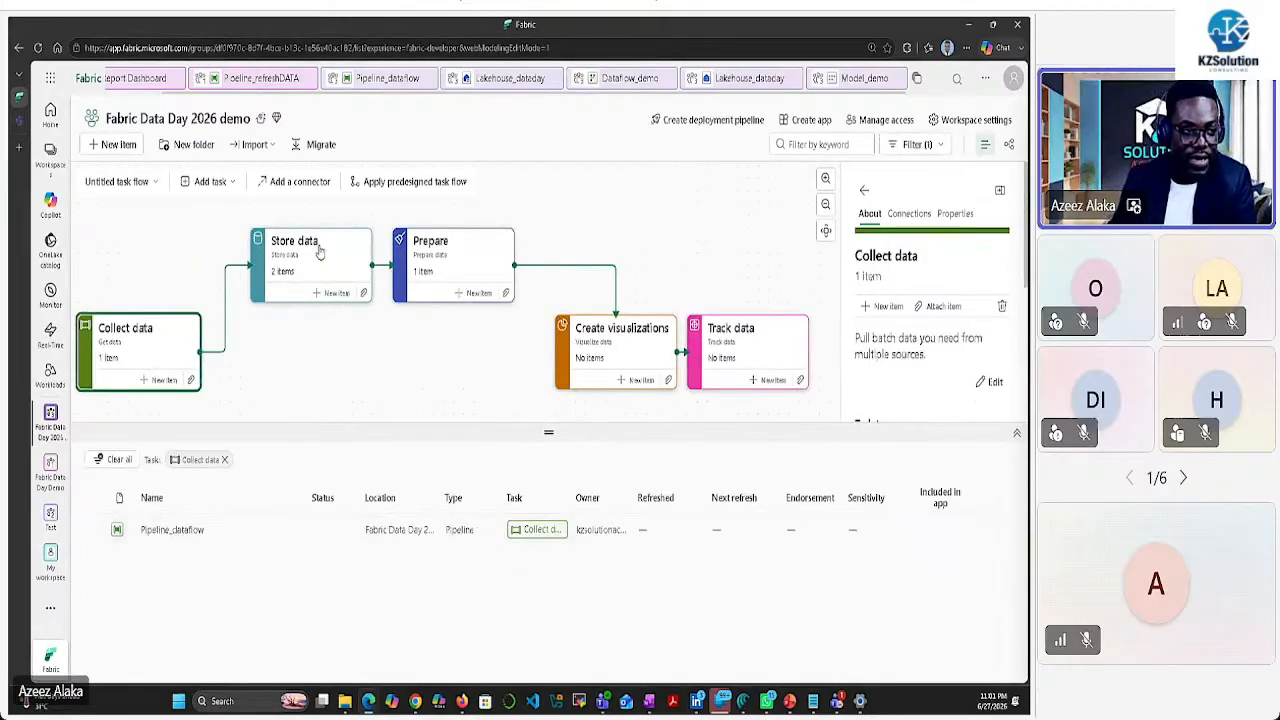
click(318, 250)
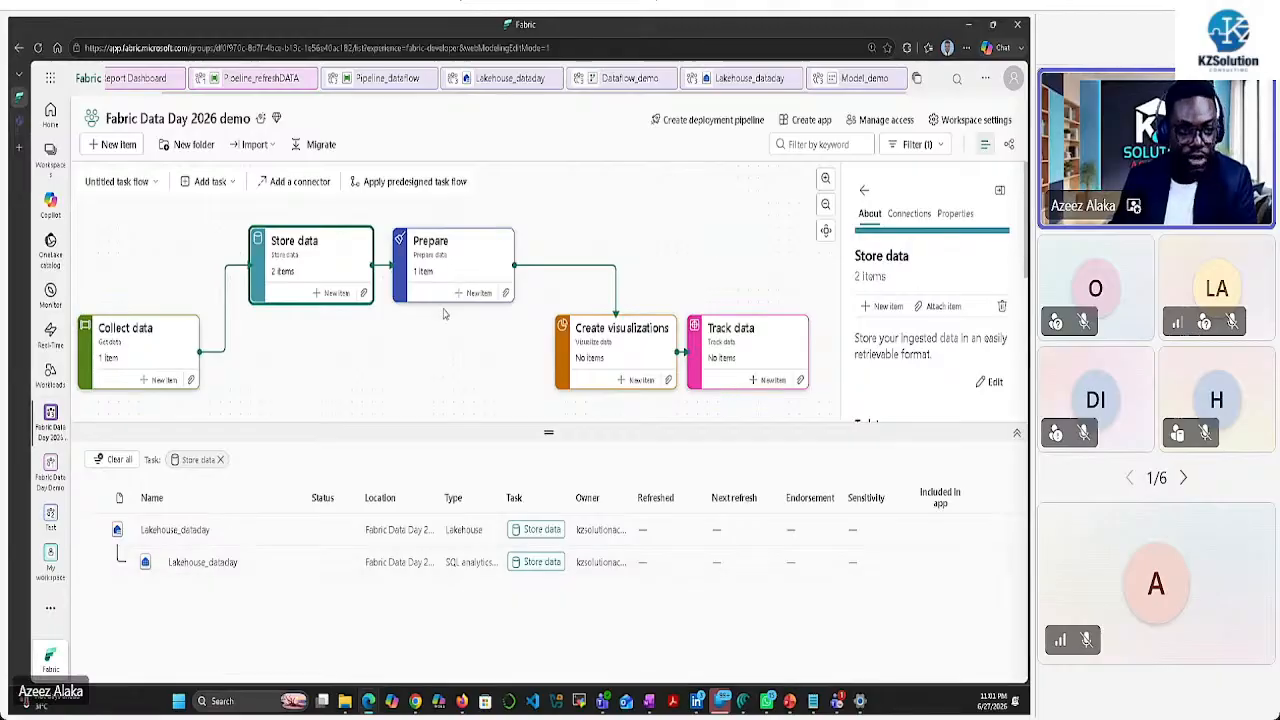
click(460, 255)
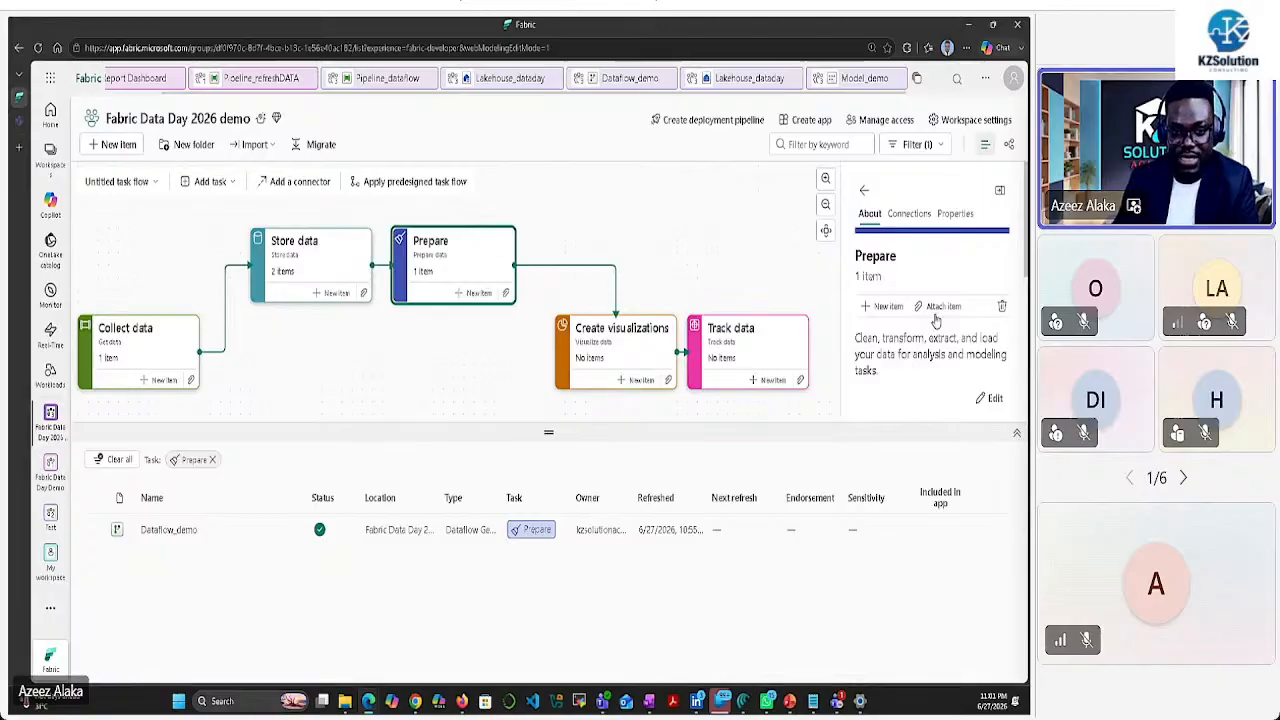
click(940, 306)
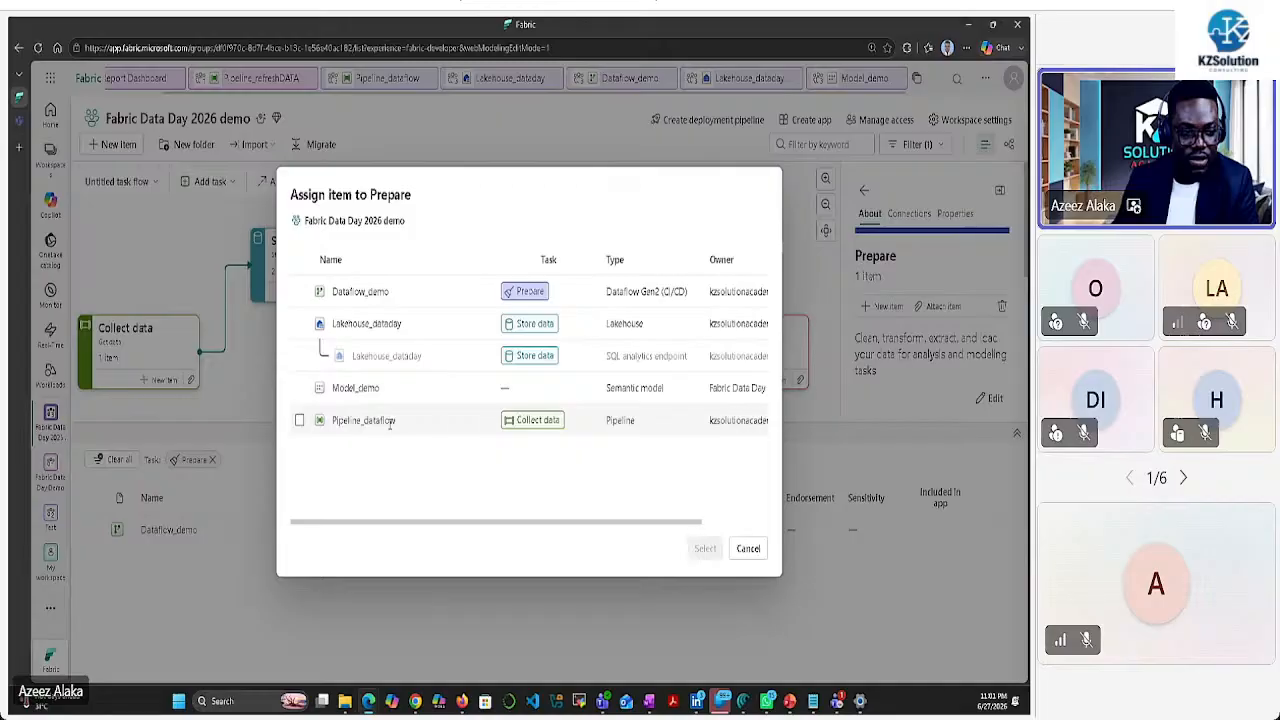
click(299, 388)
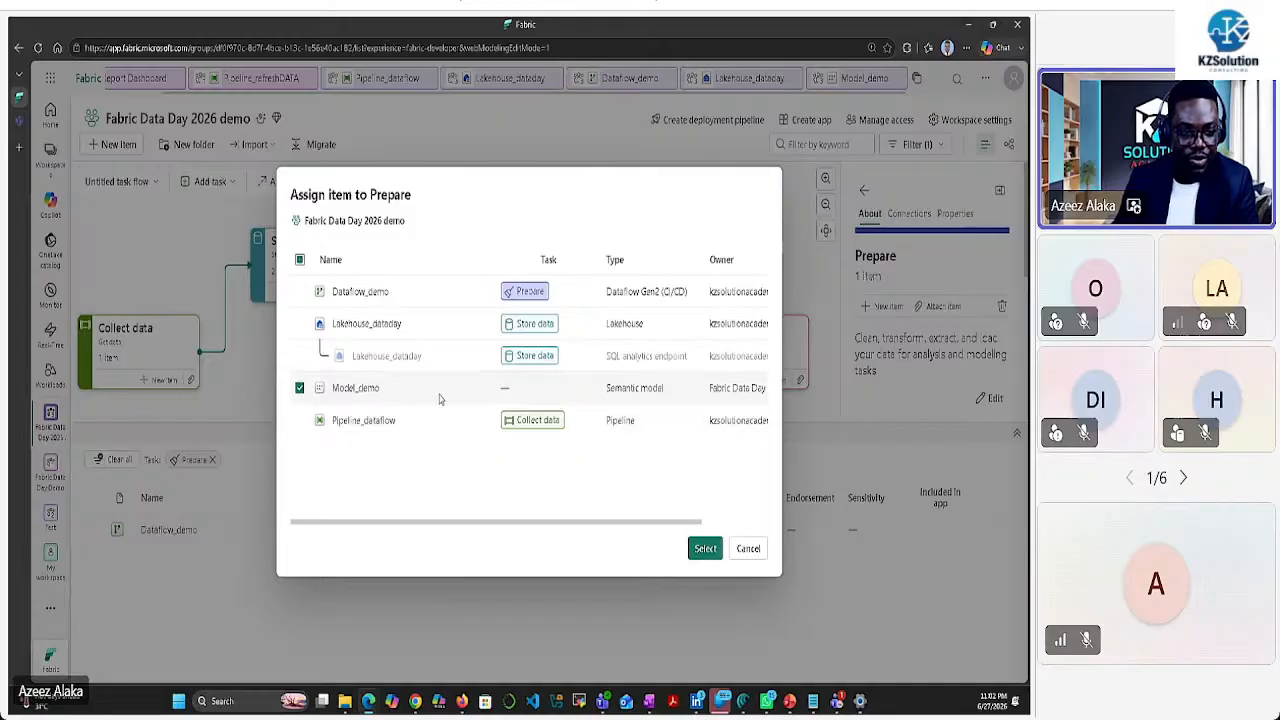
click(705, 549)
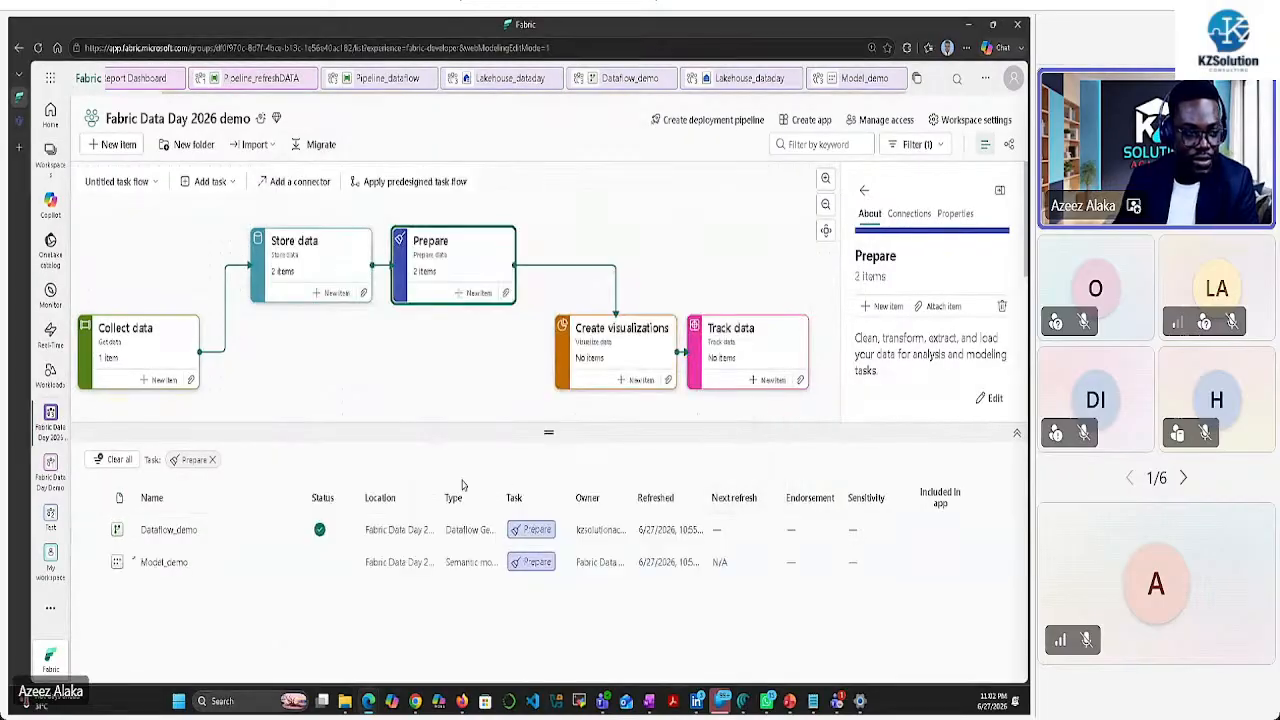
Review the items in the Collect data, Store data, Prepare and Create visualizations tasks
click(156, 358)
click(318, 282)
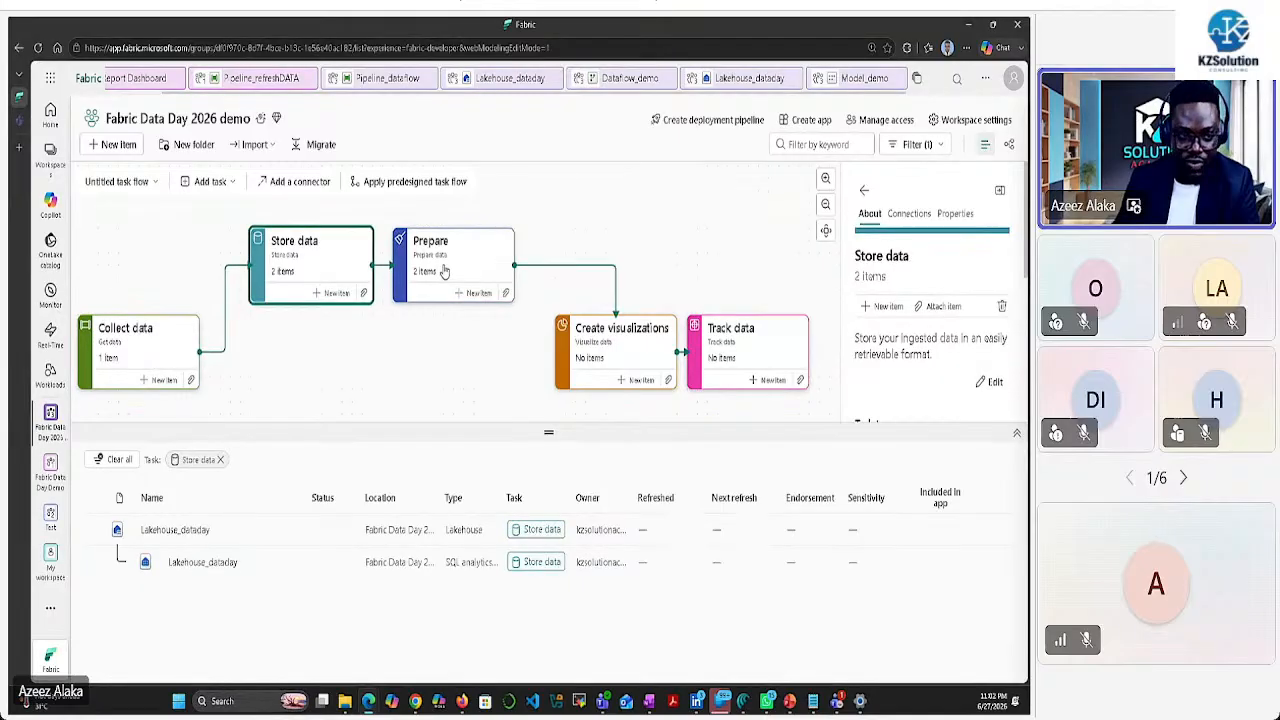
click(444, 272)
click(632, 344)
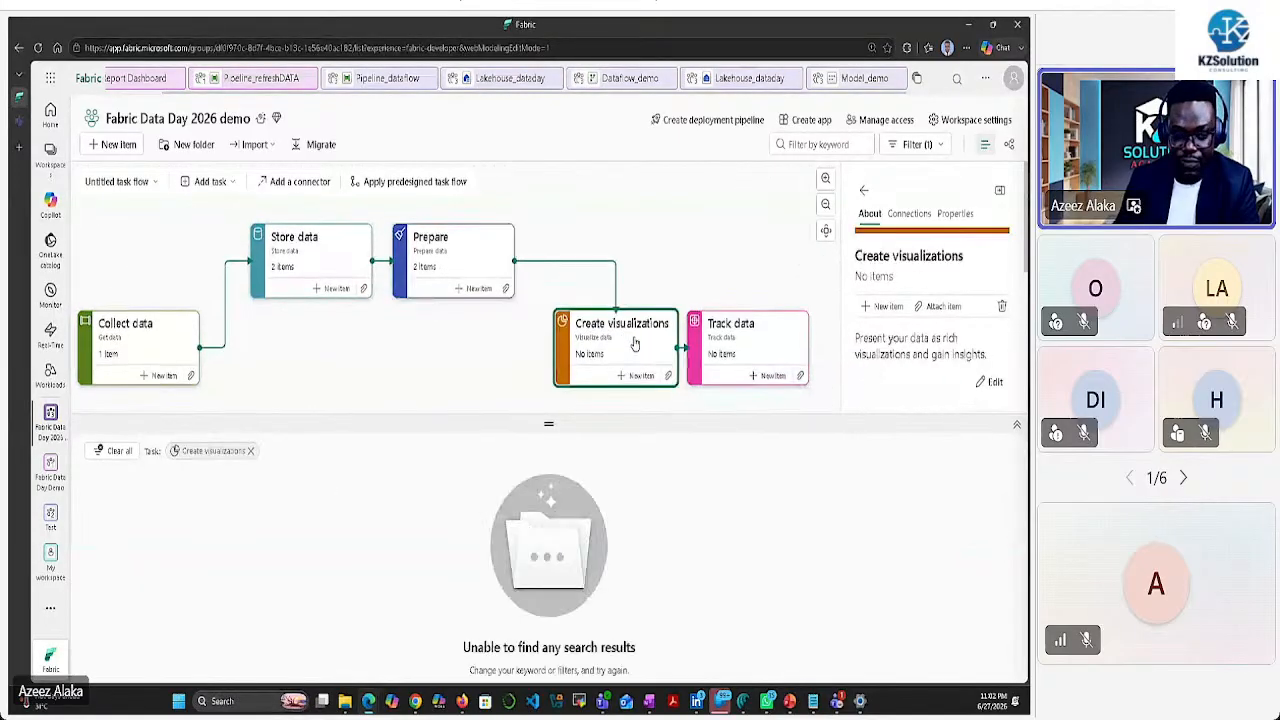
click(478, 264)
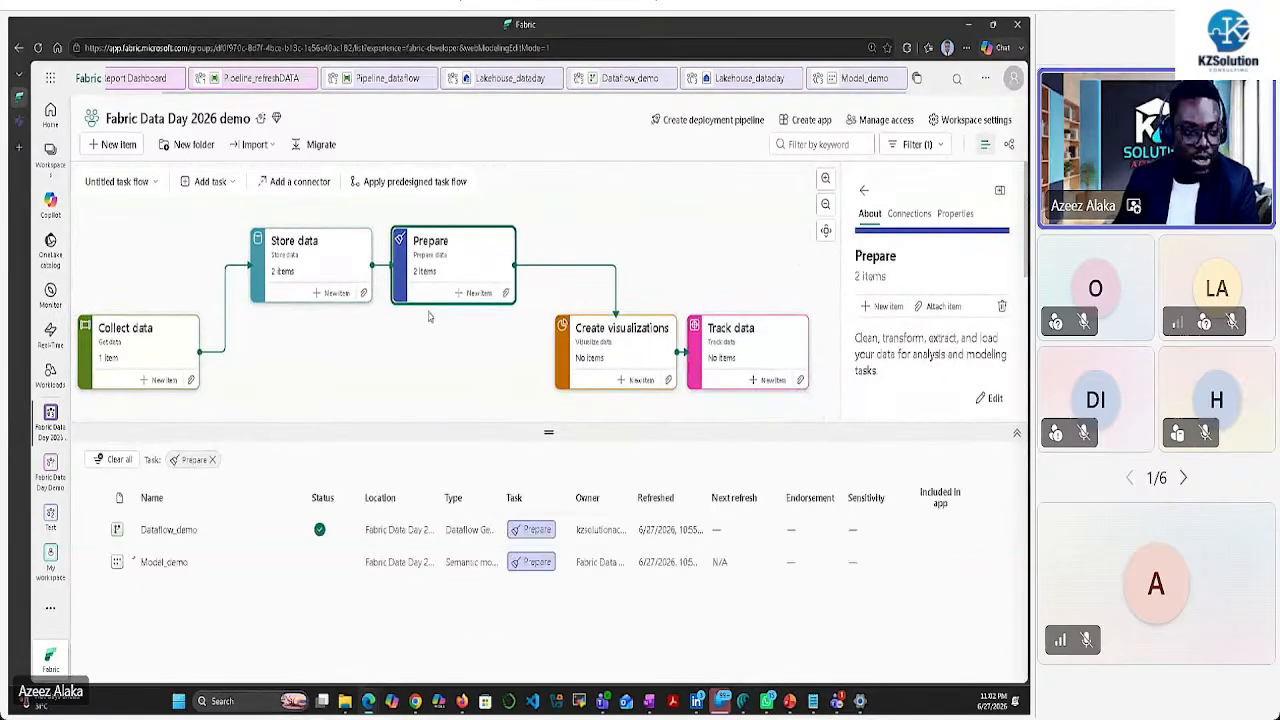
click(143, 356)
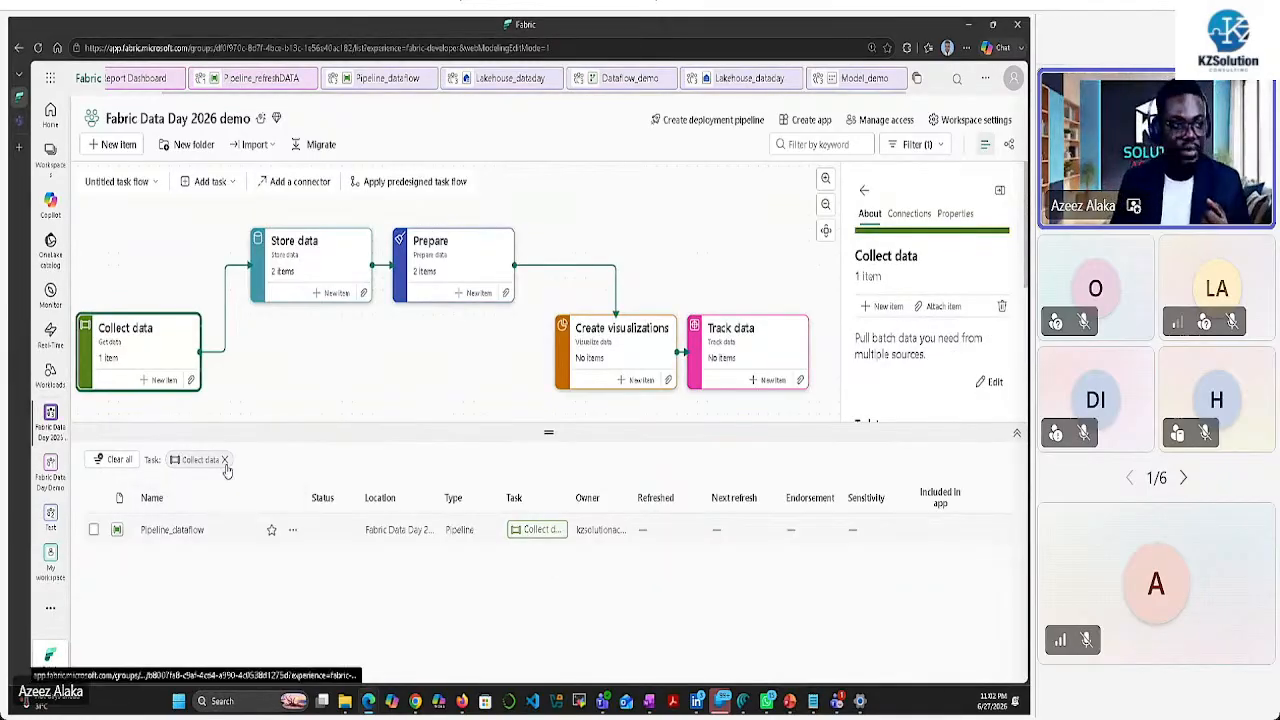
Add a Dataflow activity to Pipeline_dataflow that runs after Copy data1 succeeds
click(387, 80)
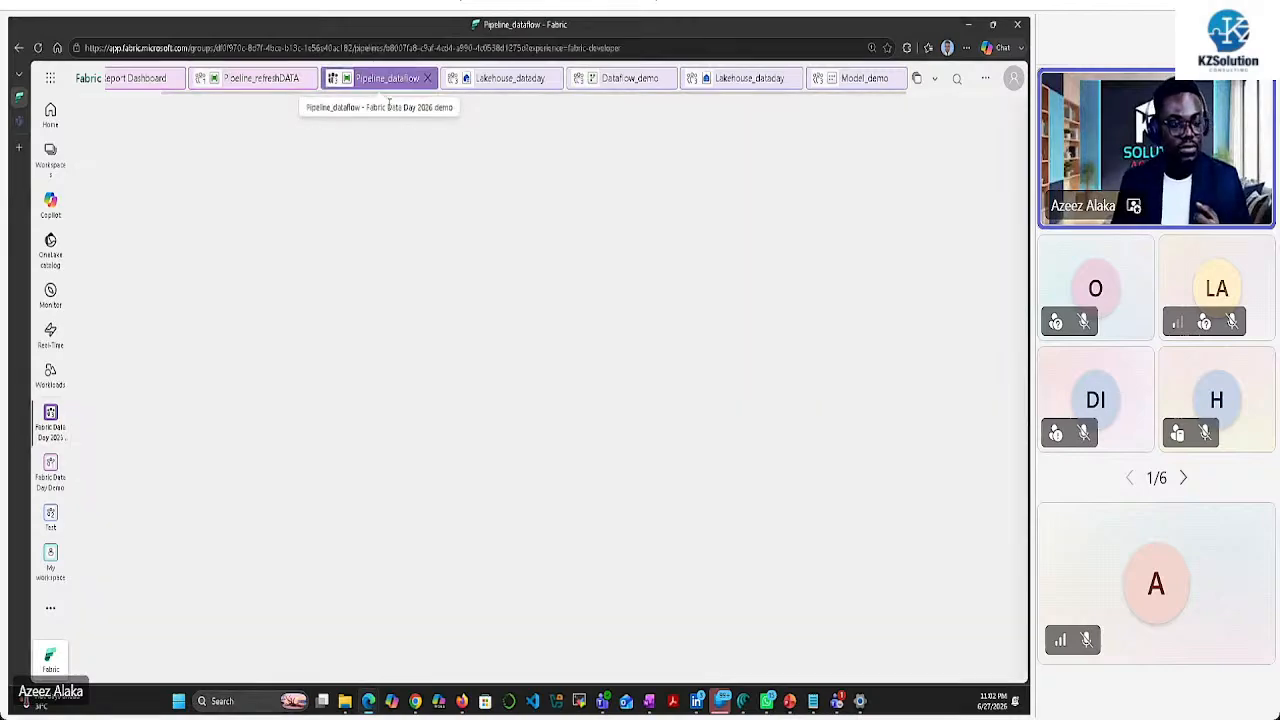
click(283, 283)
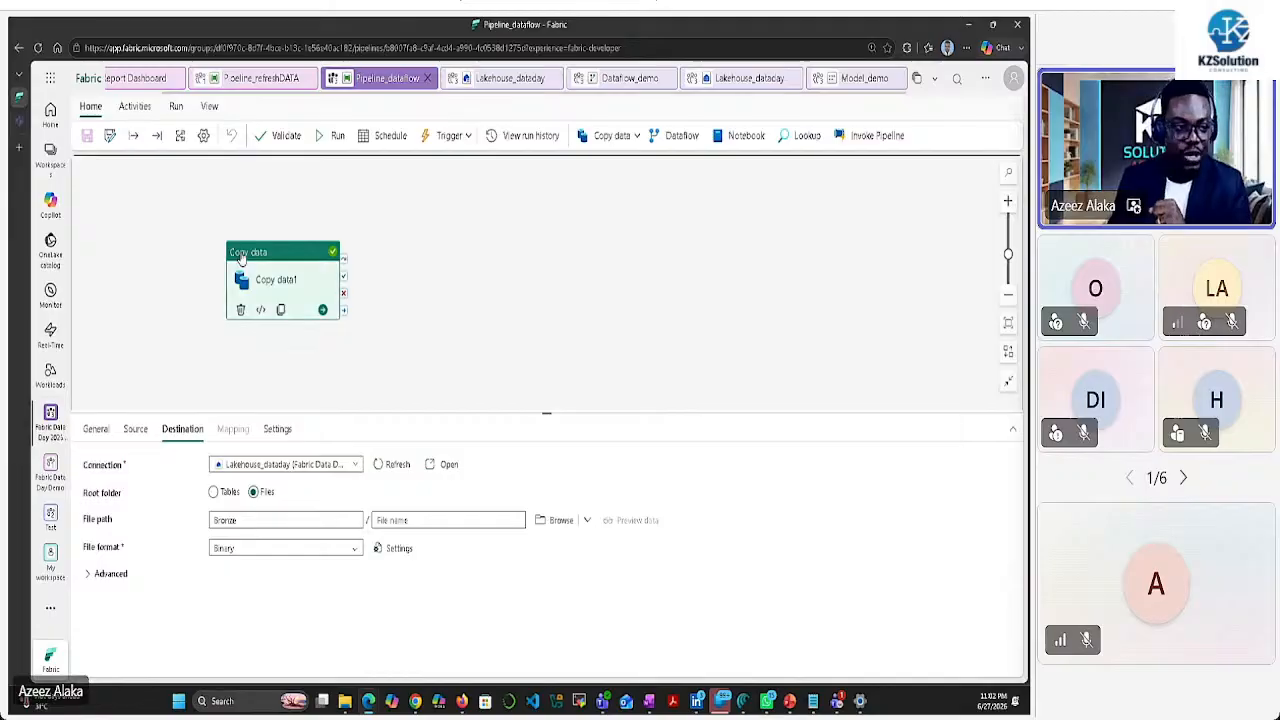
click(679, 136)
drag(415, 258, 466, 258)
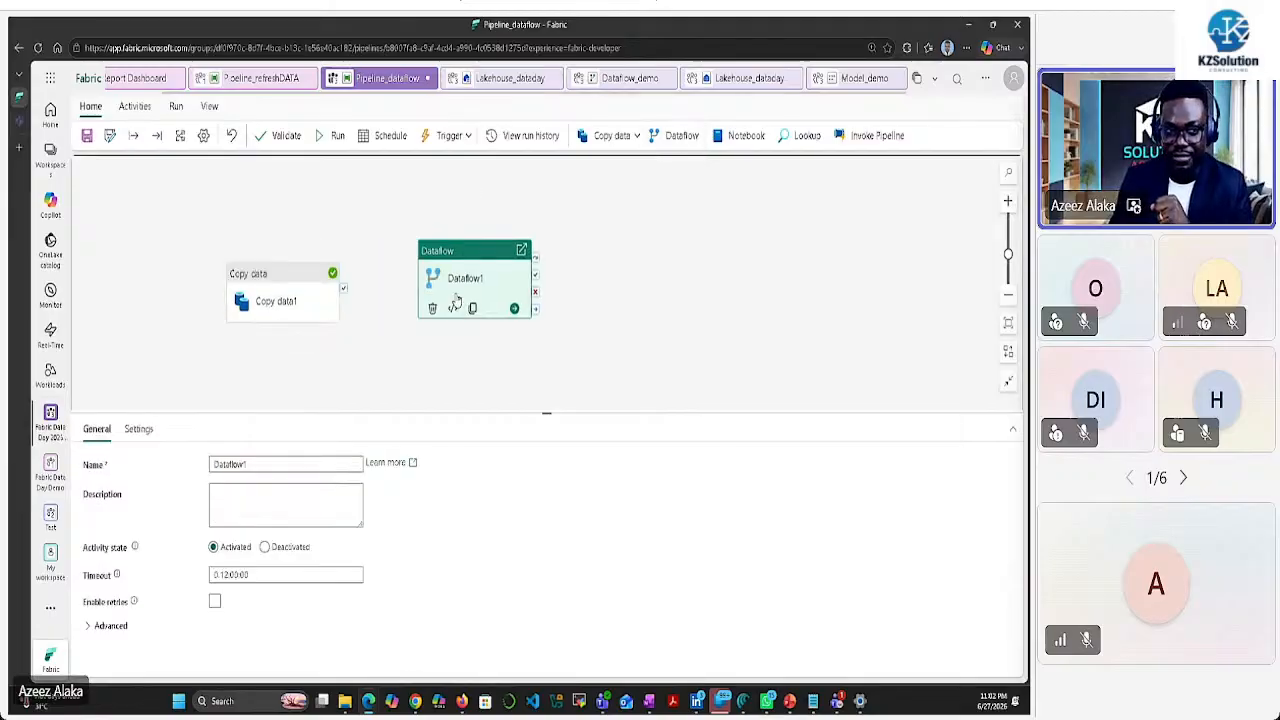
mouse_move(292, 322)
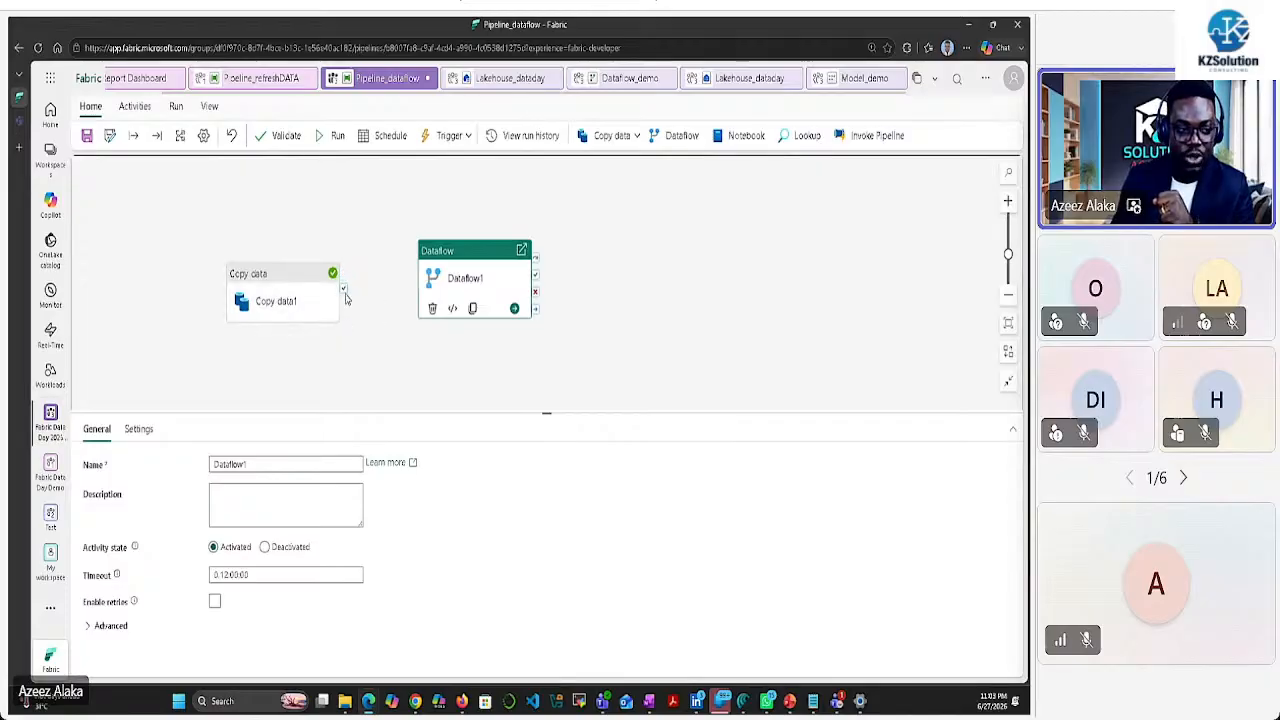
drag(343, 288, 431, 281)
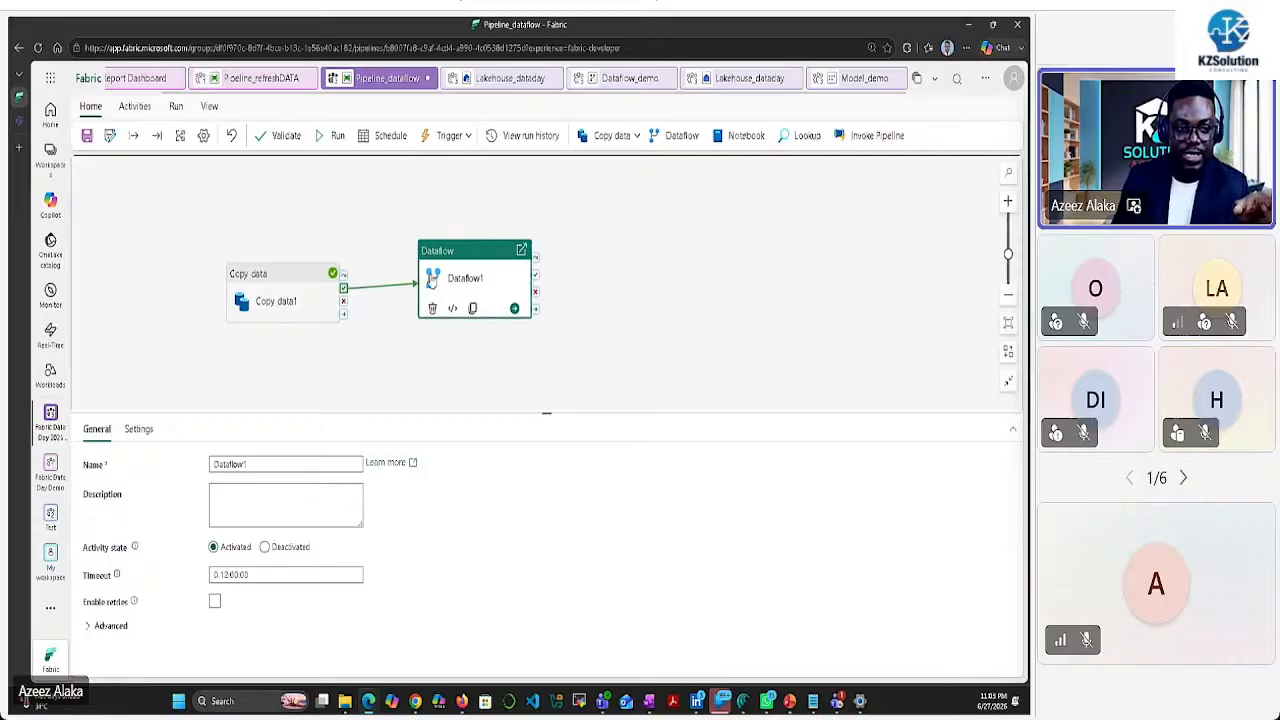
click(485, 276)
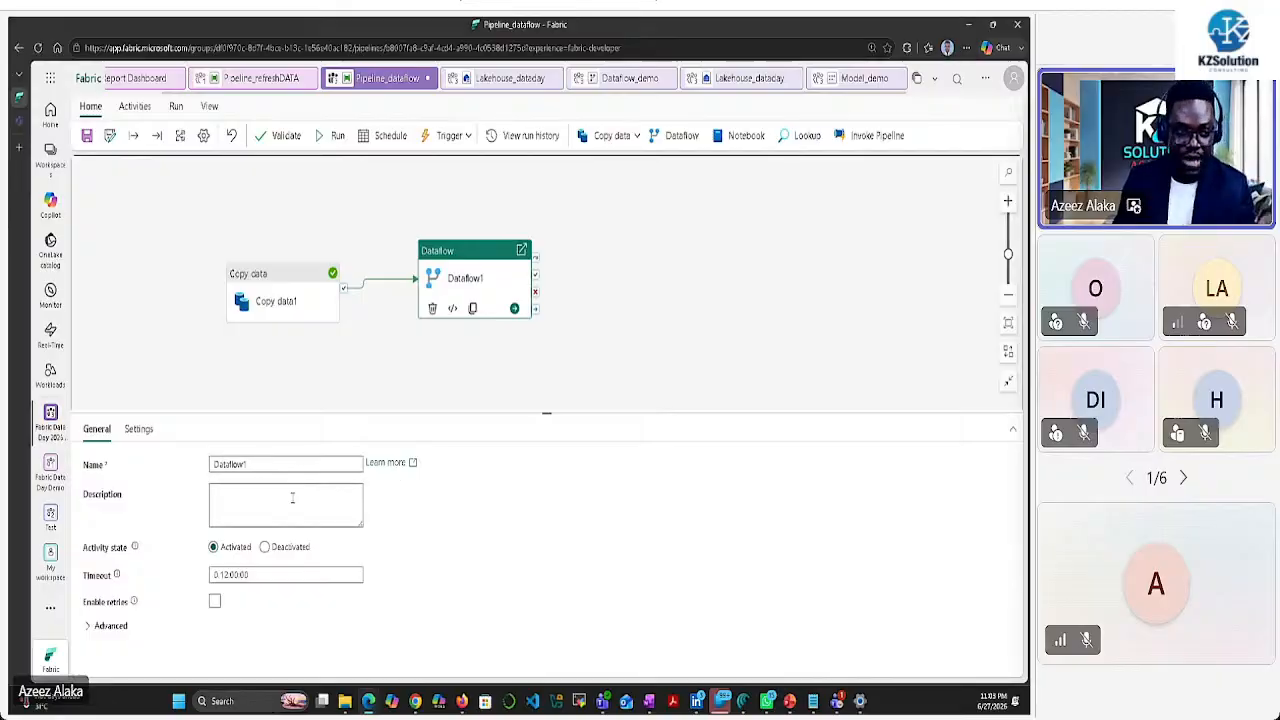
Point the Dataflow1 activity at the Dataflow_demo dataflow in its Settings
click(136, 430)
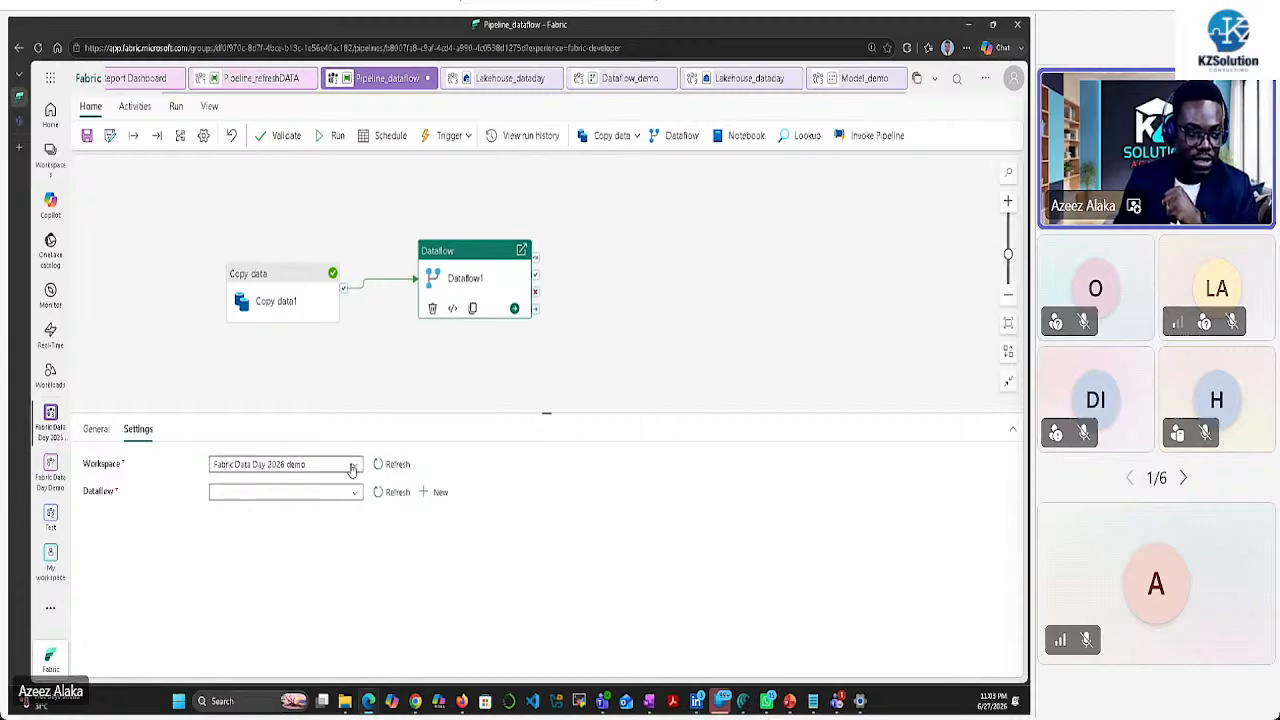
click(356, 497)
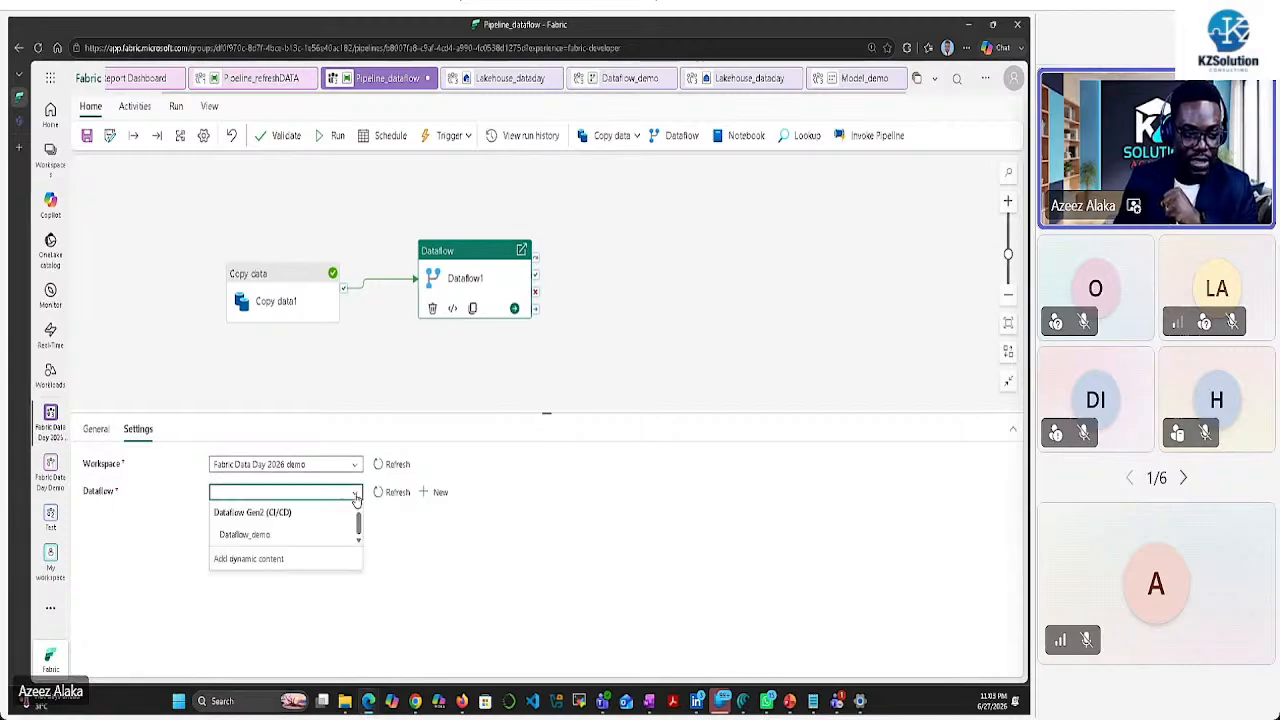
click(266, 532)
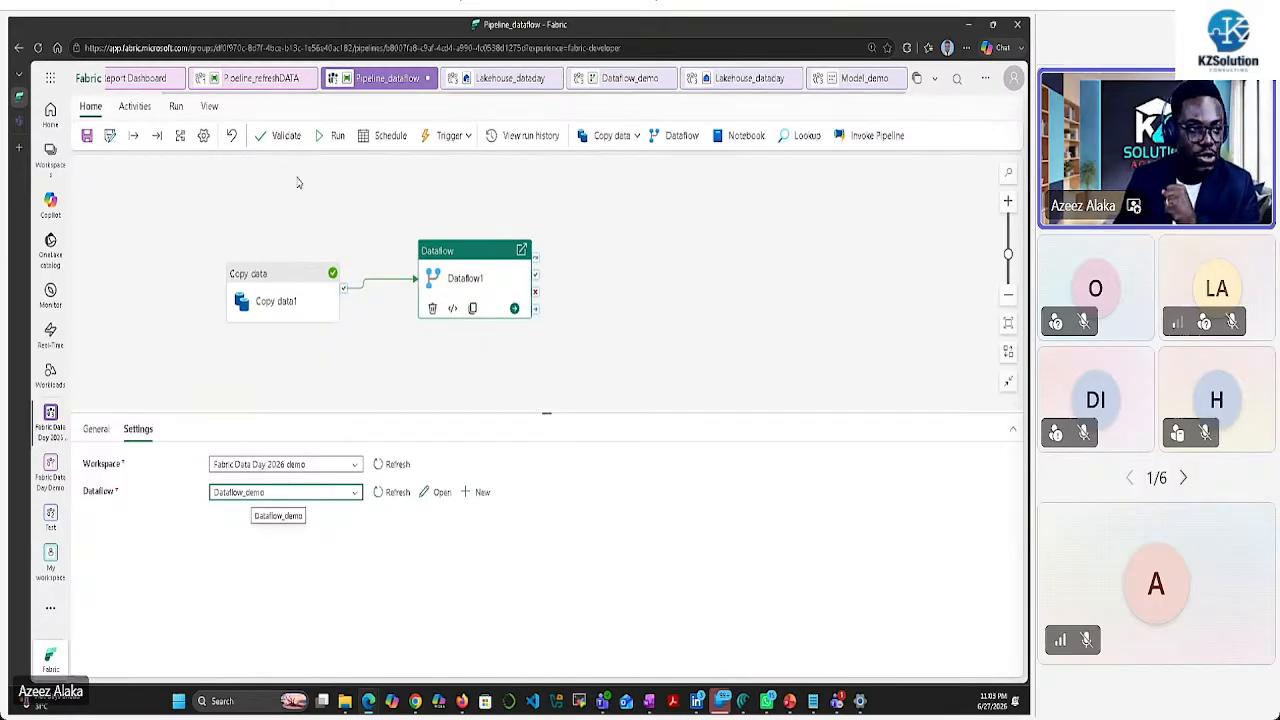
Add a Semantic model refresh activity that runs after Dataflow1 succeeds
click(138, 108)
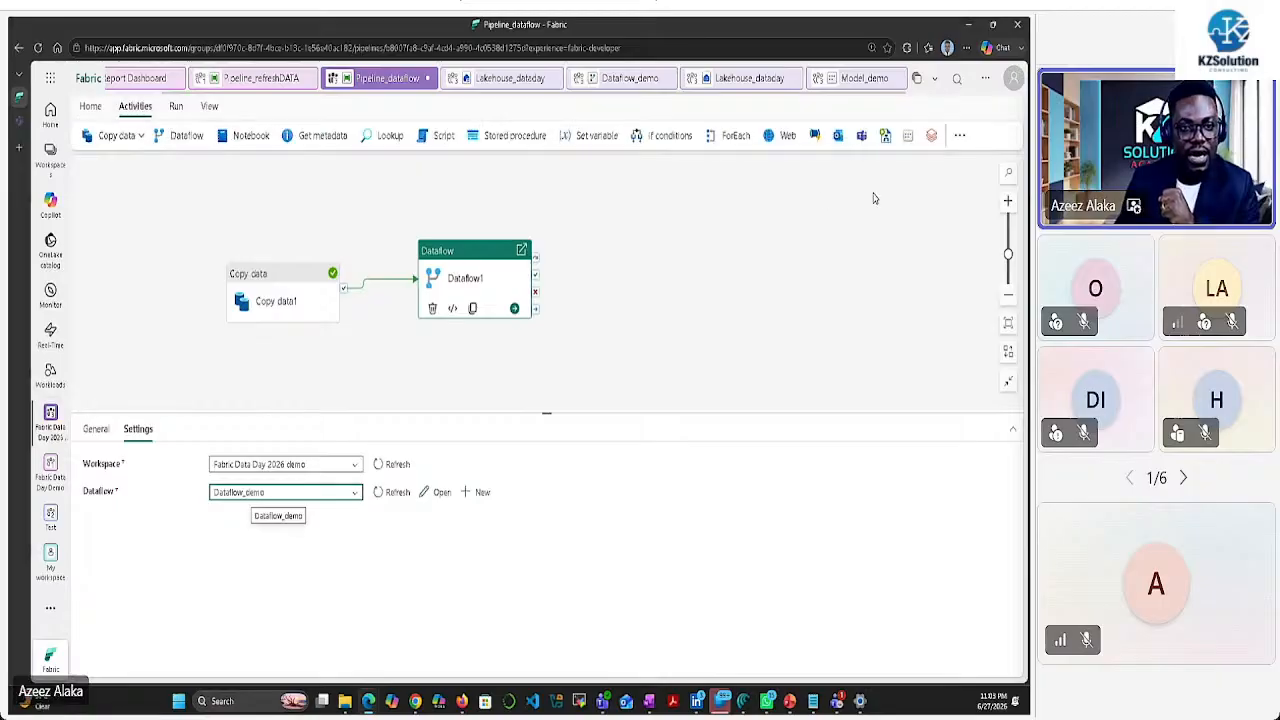
click(959, 135)
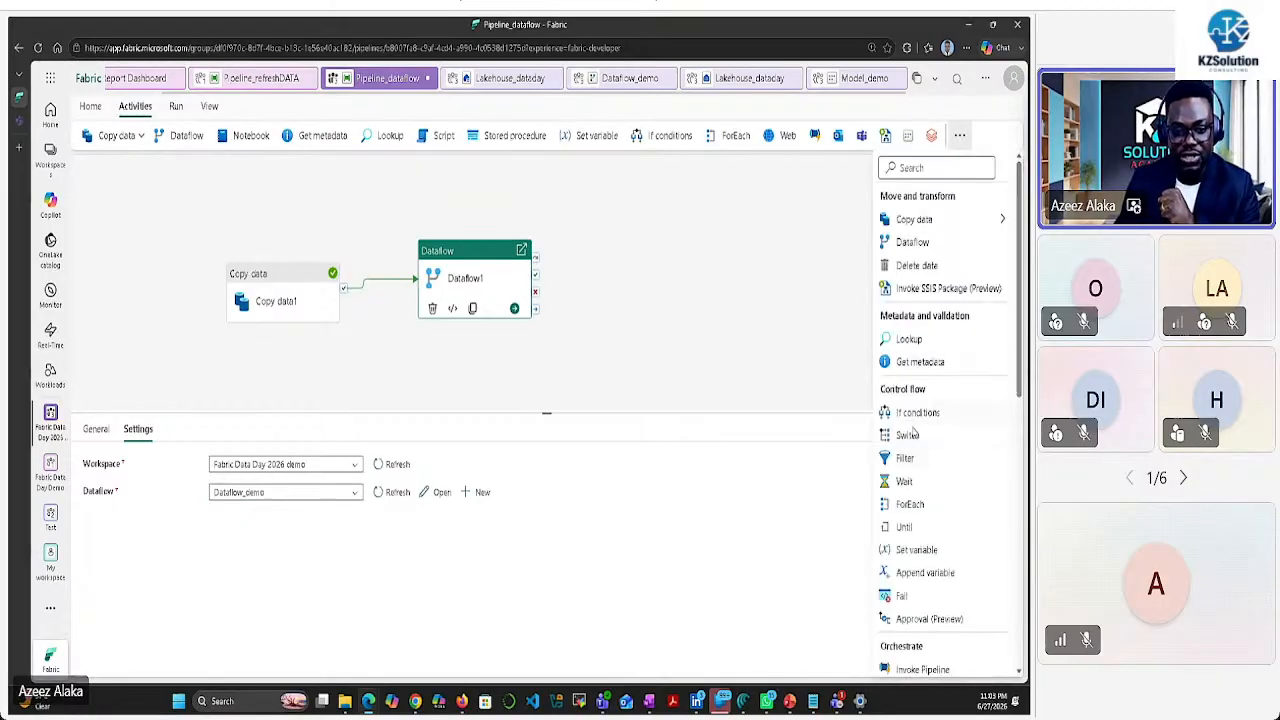
scroll(930, 440, down, 5)
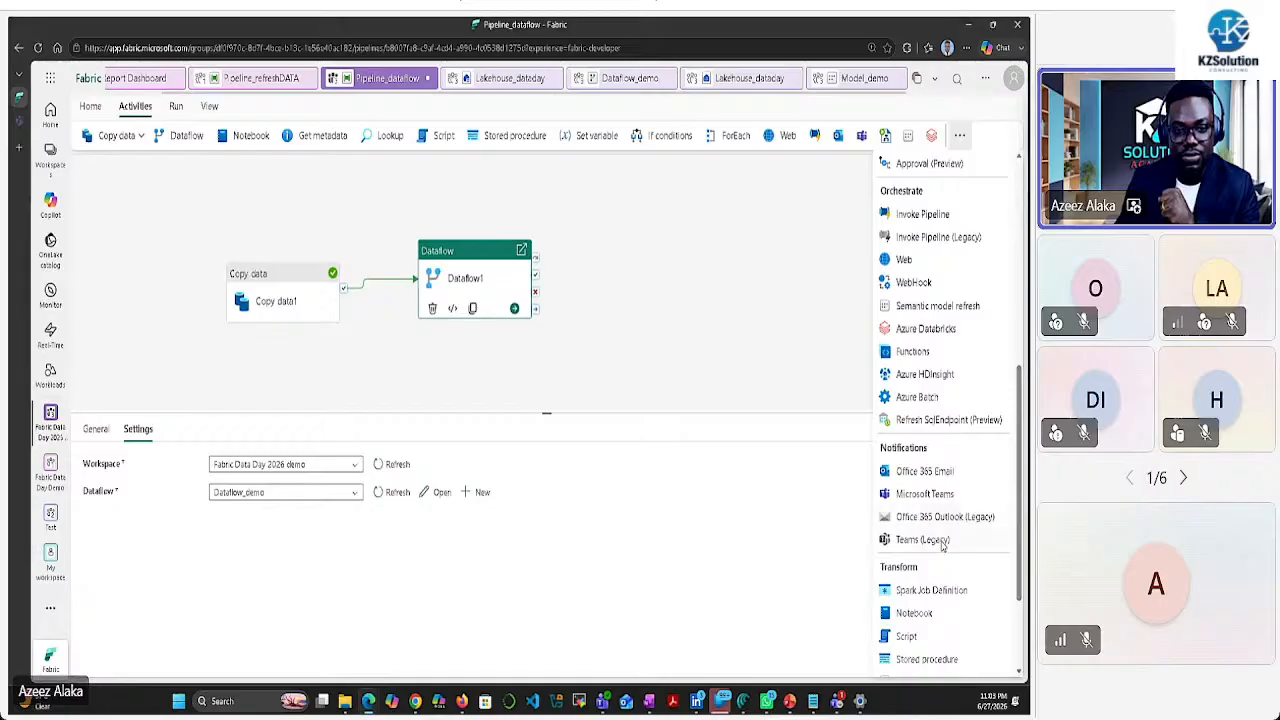
click(940, 306)
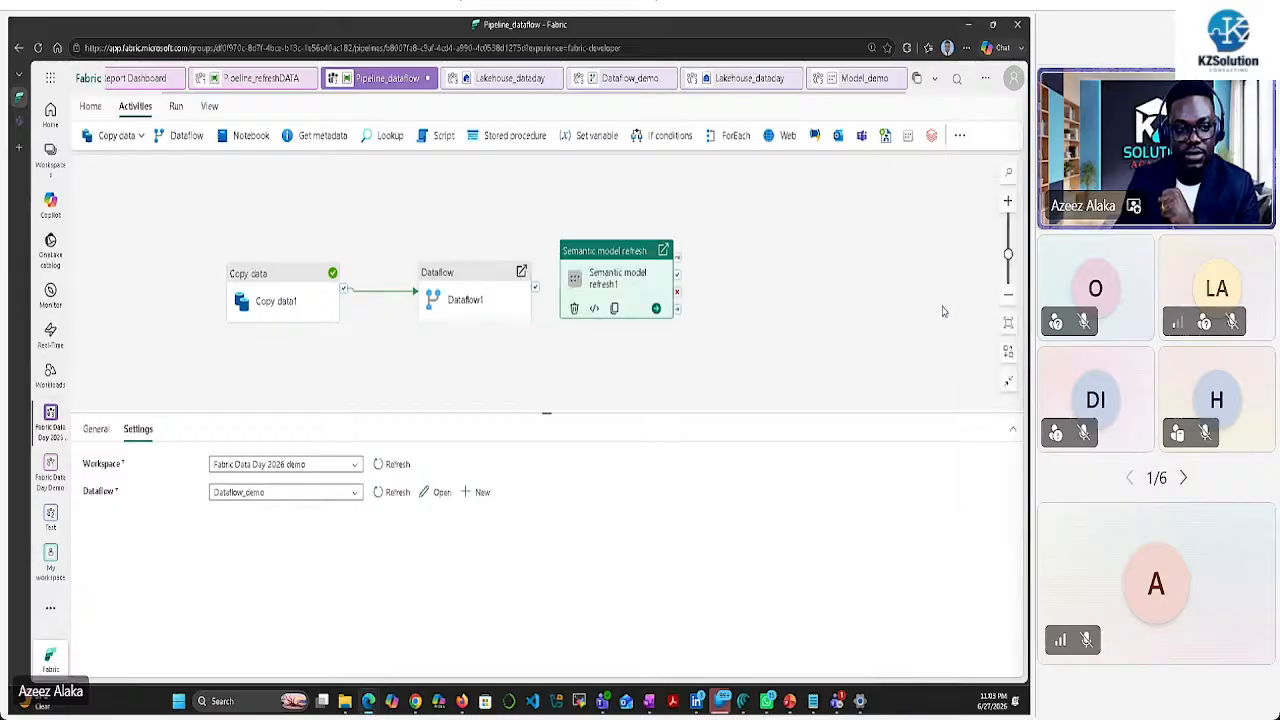
drag(611, 260, 655, 260)
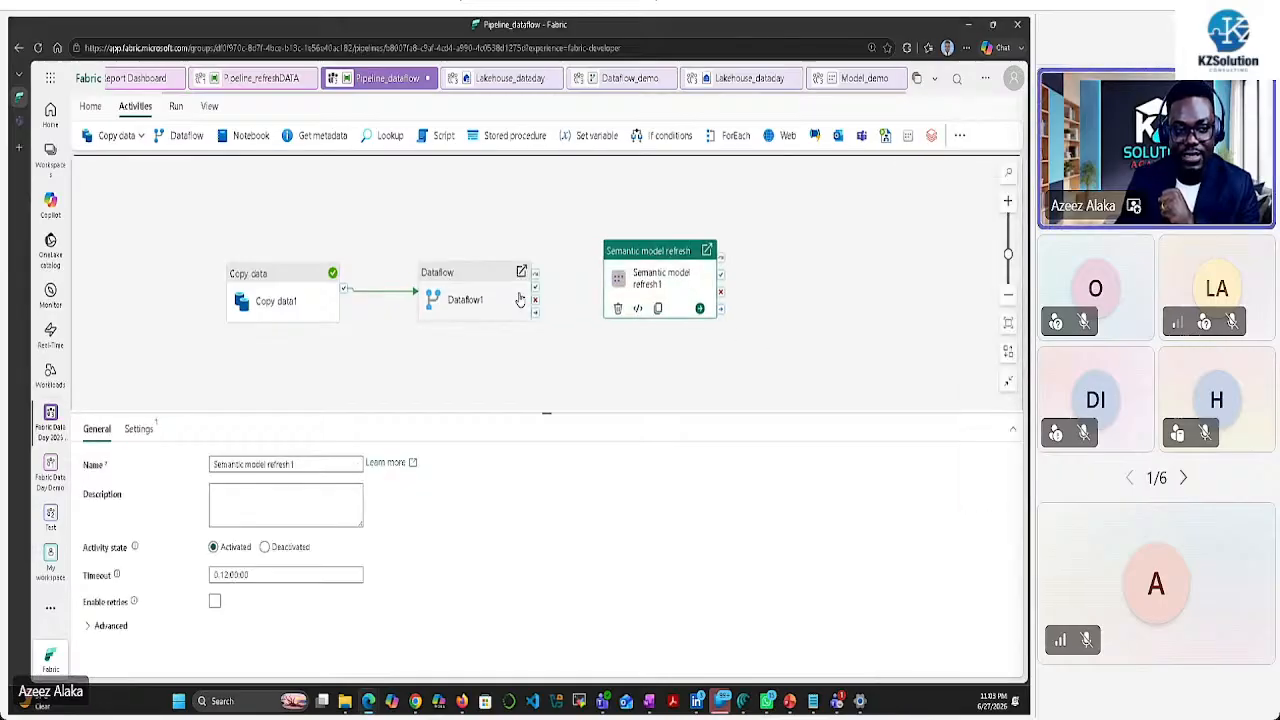
drag(536, 290, 660, 285)
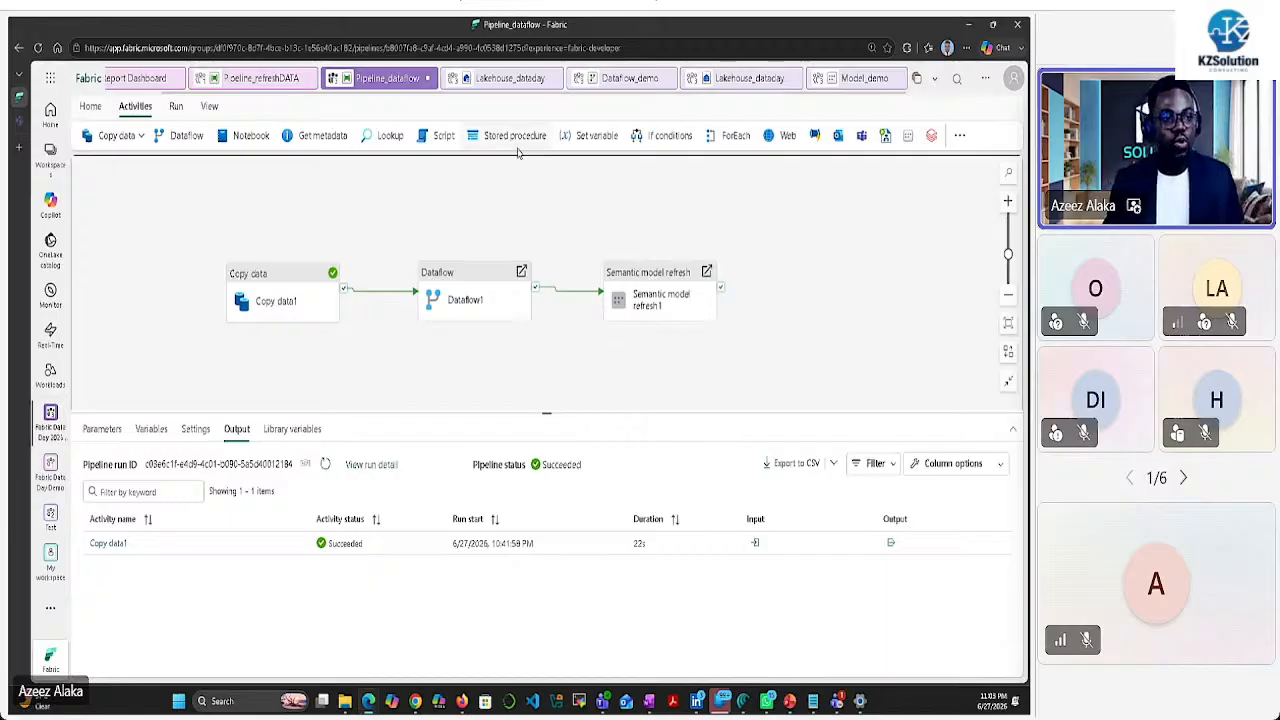
Return to the Fabric Data Day 2026 demo workspace
click(90, 106)
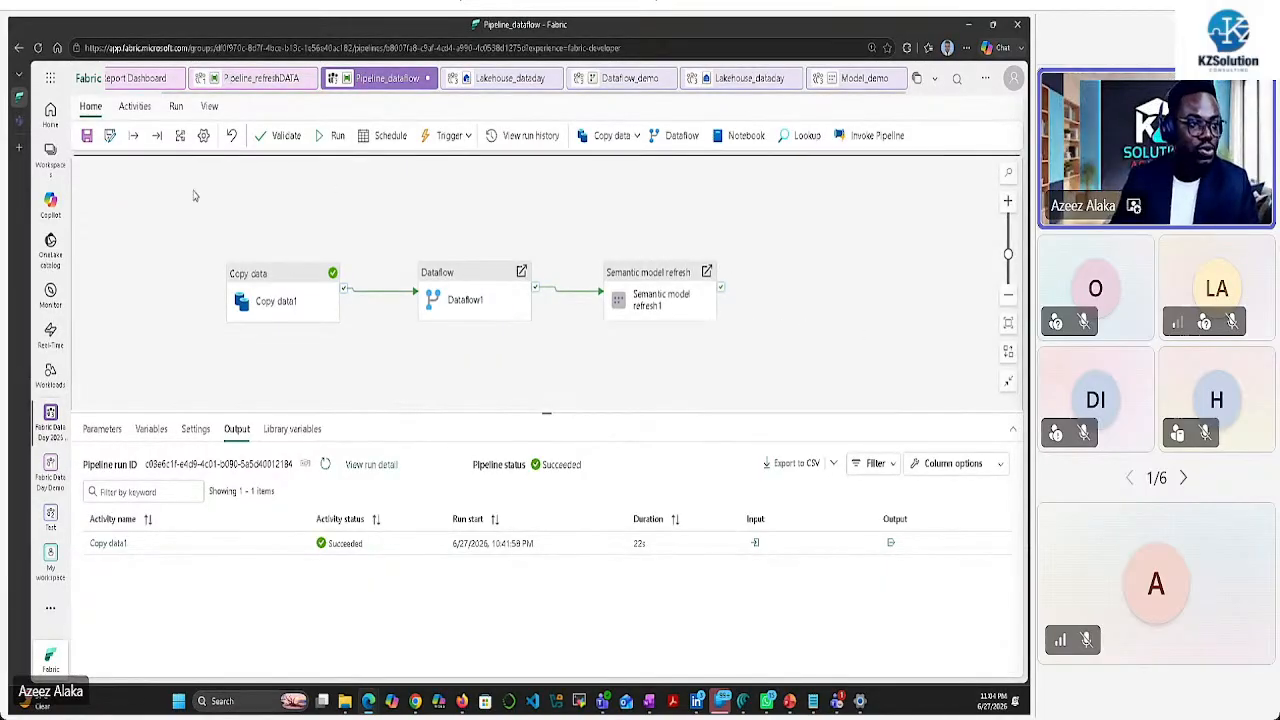
click(49, 157)
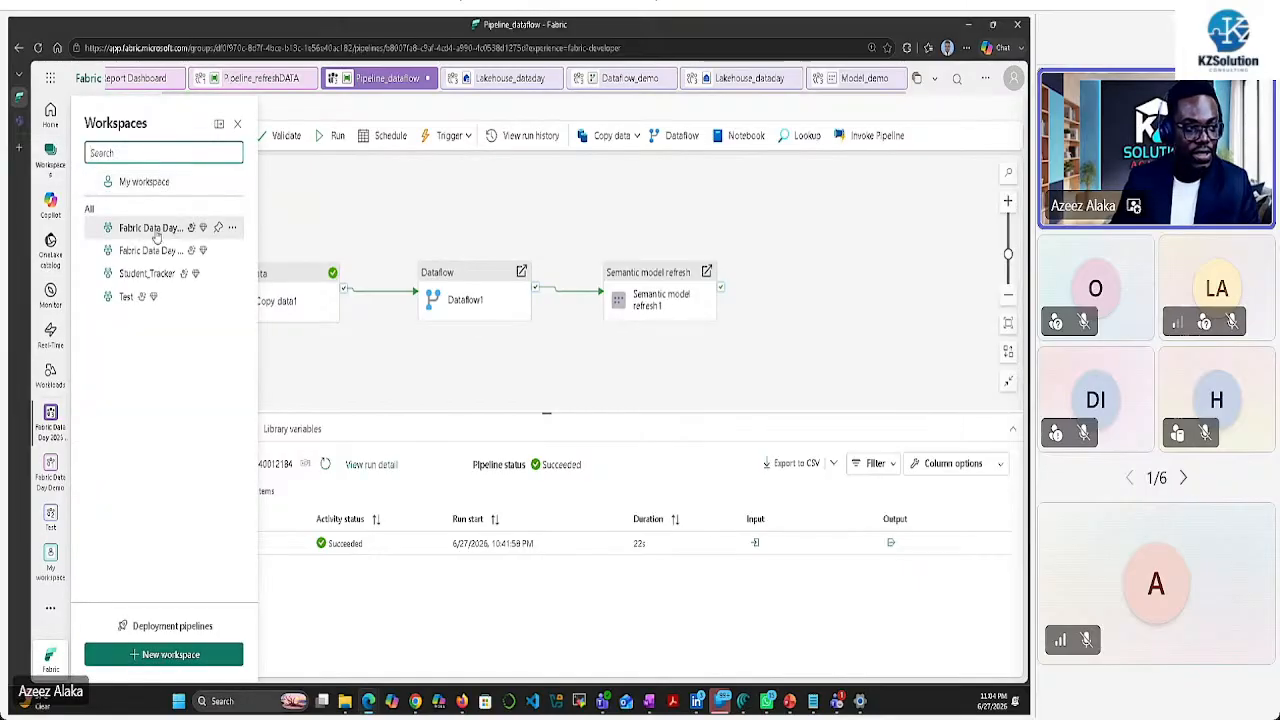
click(150, 228)
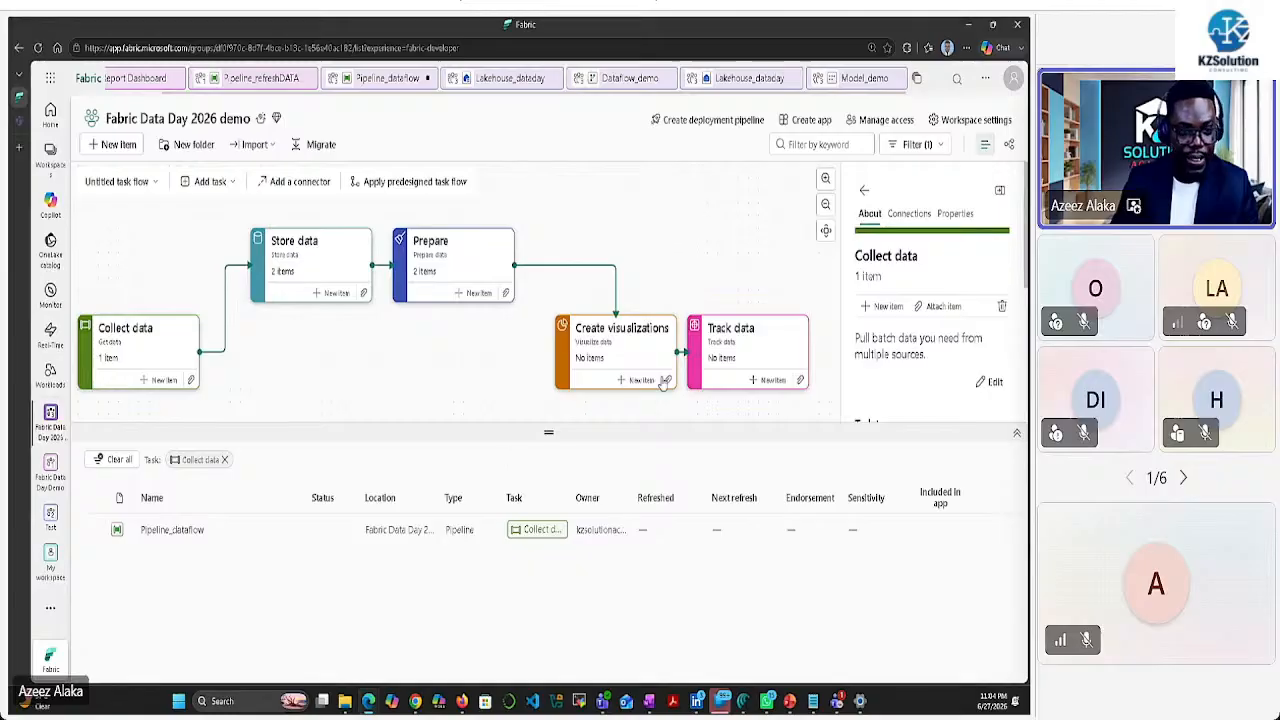
Browse the task cards, then open More options for Model_demo under the Prepare task
click(634, 357)
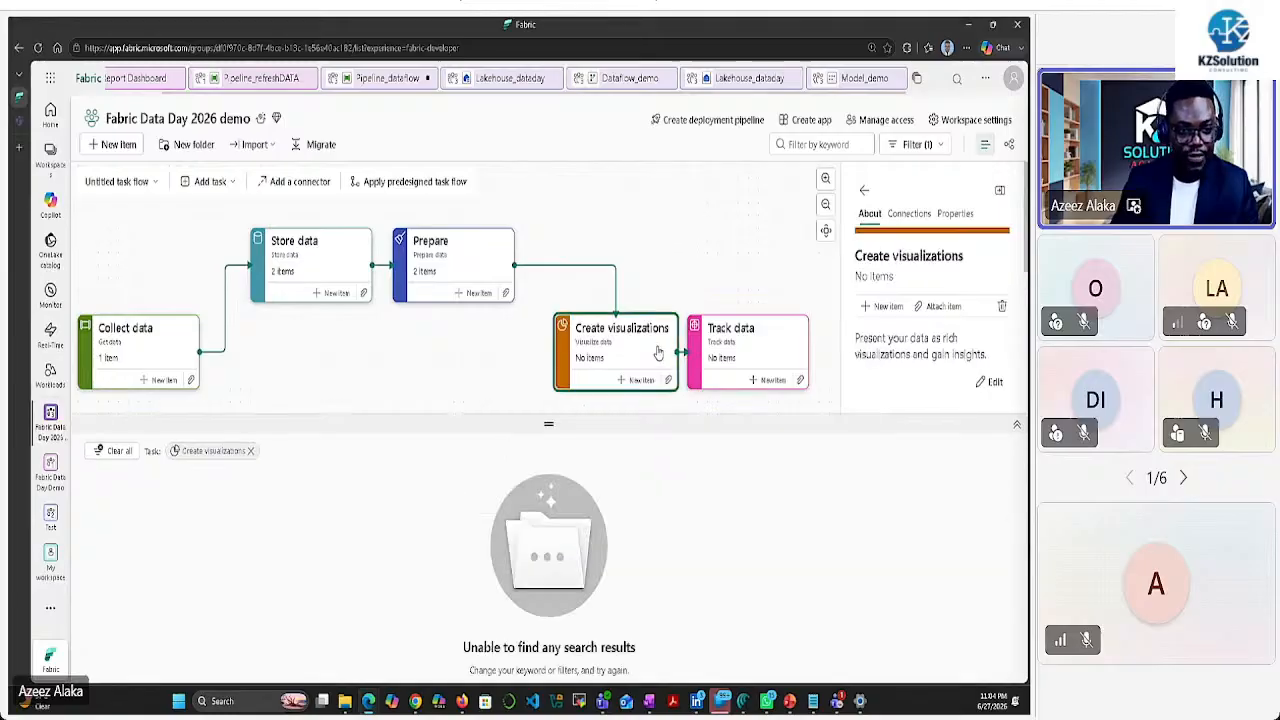
click(712, 352)
click(627, 345)
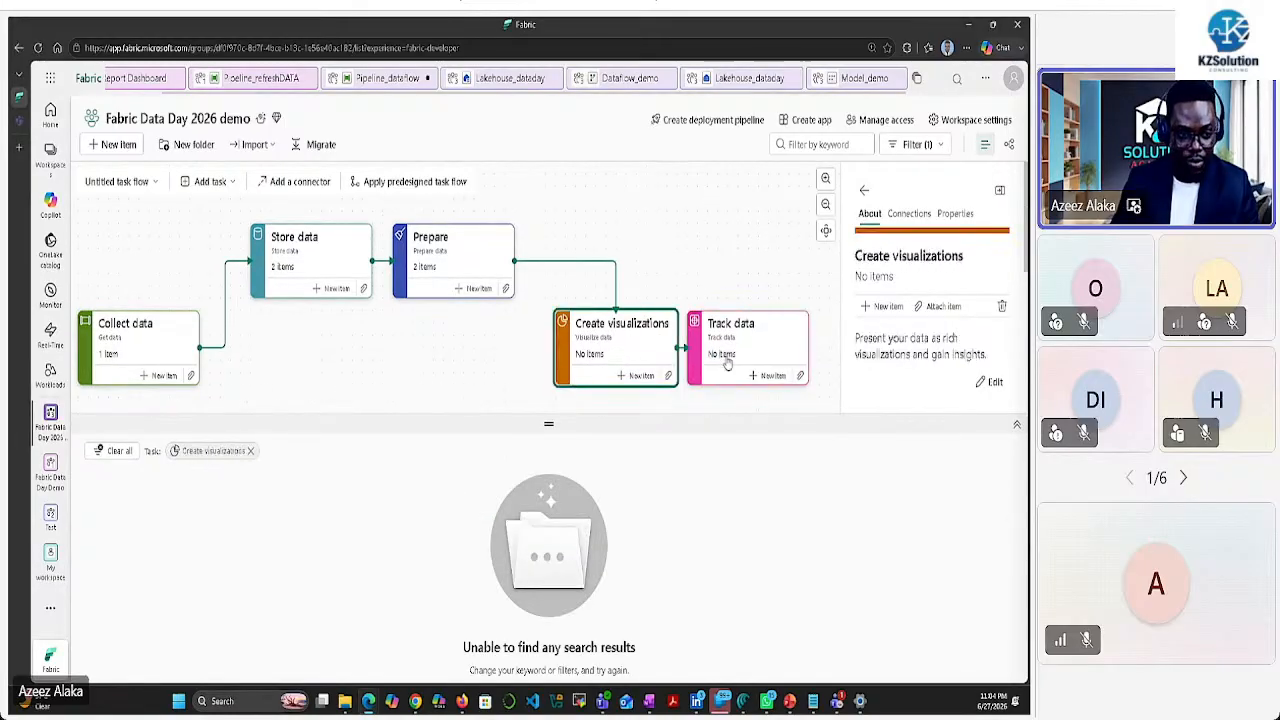
click(481, 279)
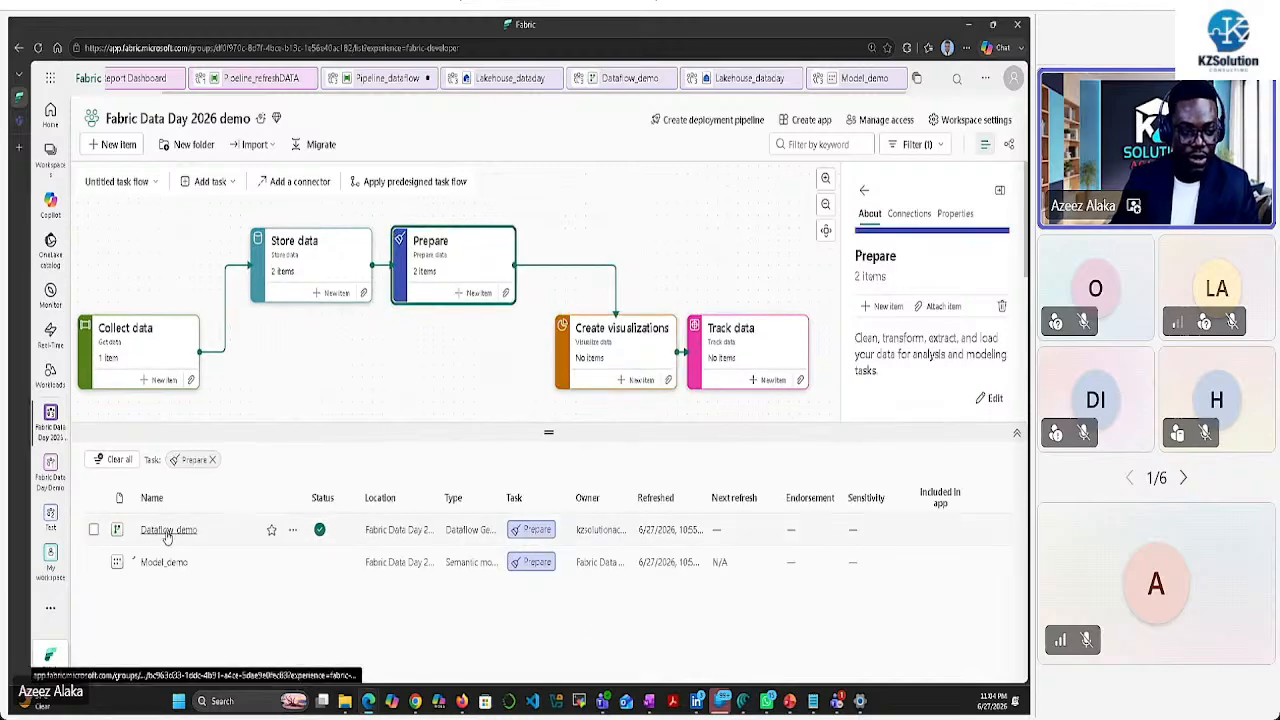
click(293, 563)
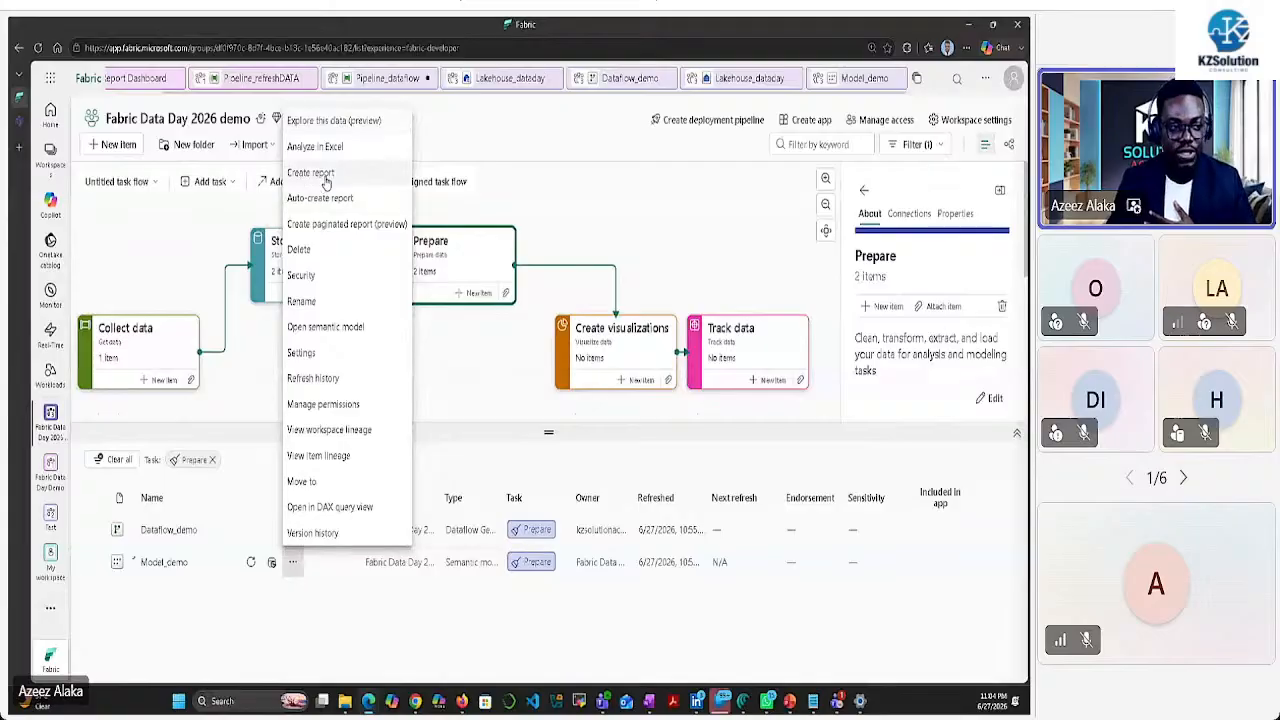
Create a new report from the Model_demo semantic model
click(324, 180)
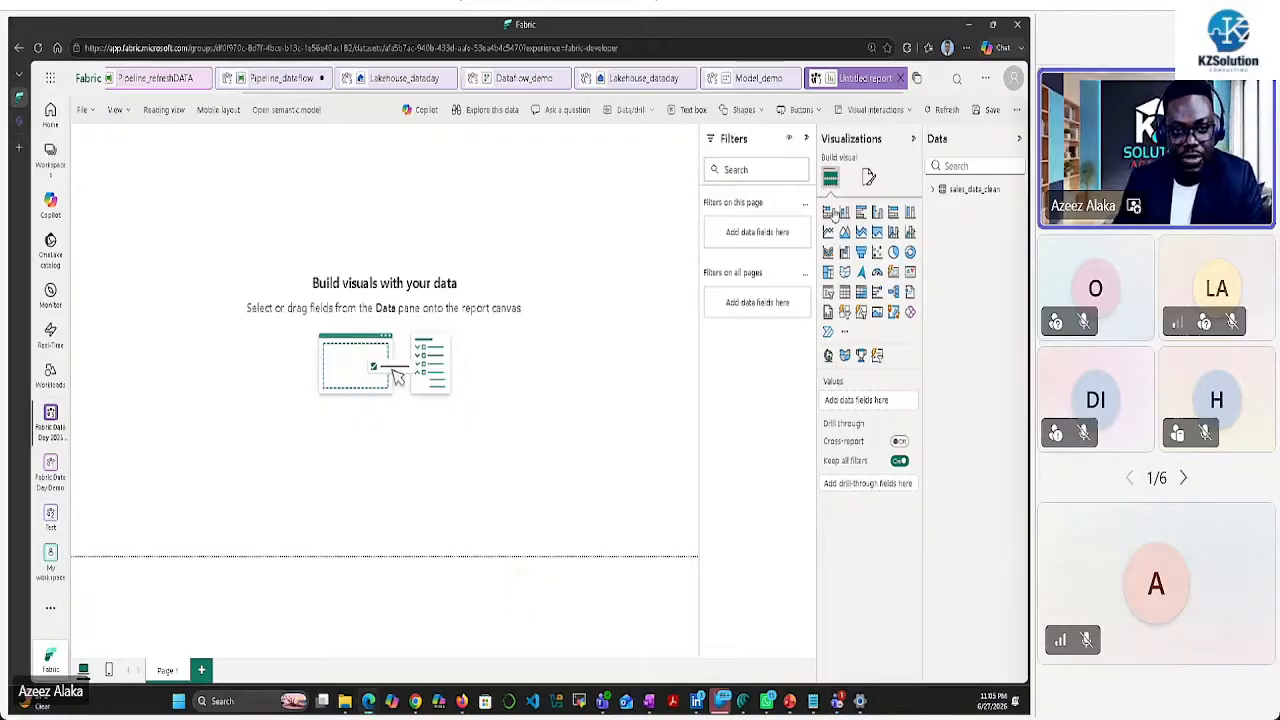
Set the canvas background to C:\FabricDataDay\dataset\WireFrame.png, fitted, at 0% transparency
click(868, 177)
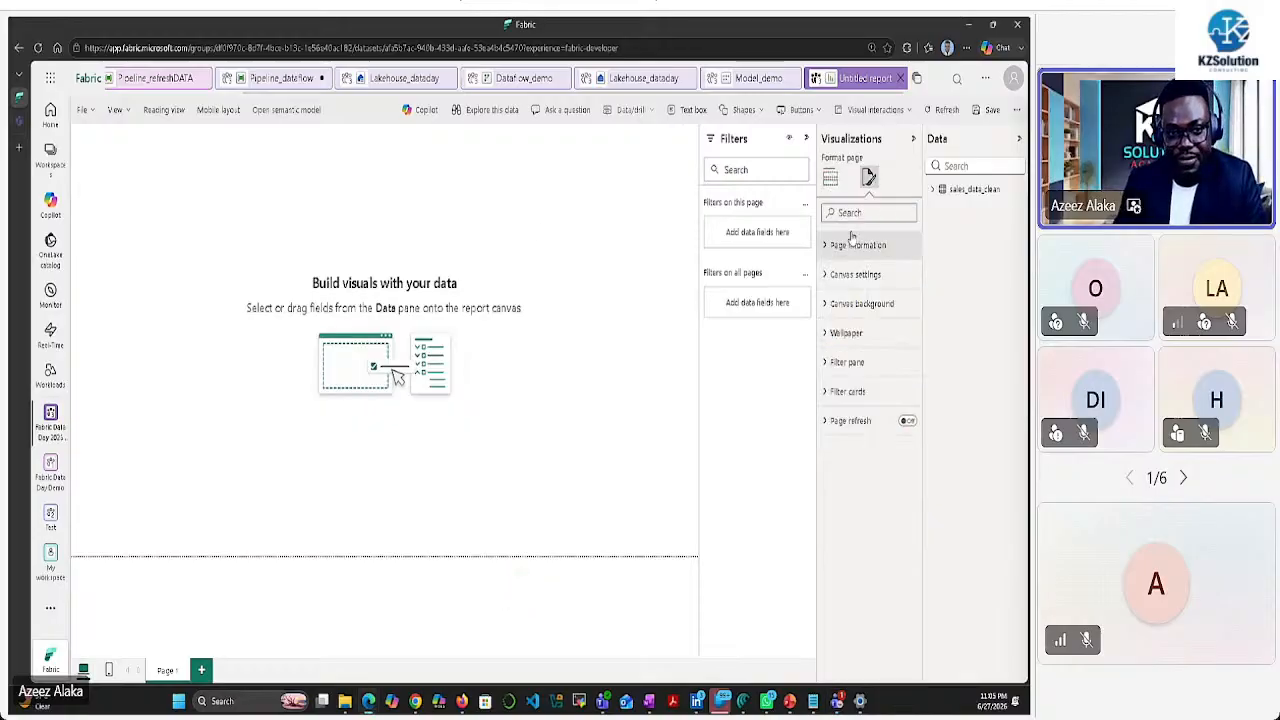
click(840, 303)
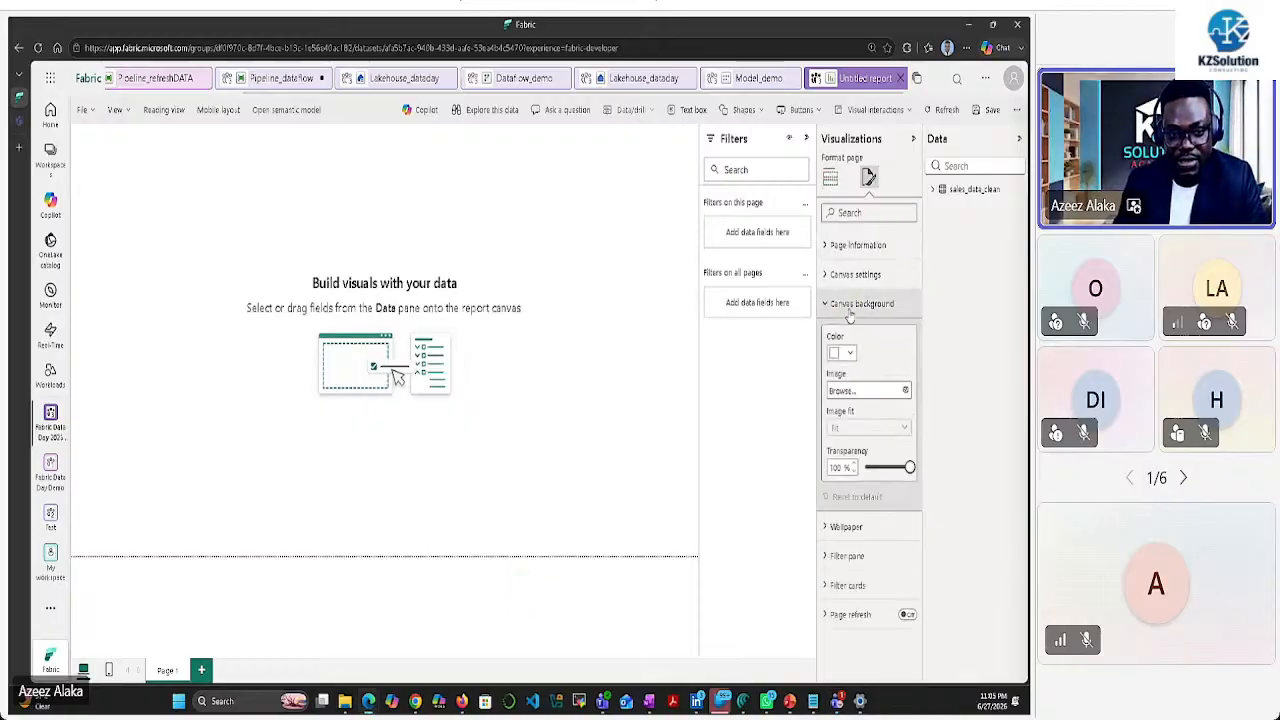
click(904, 391)
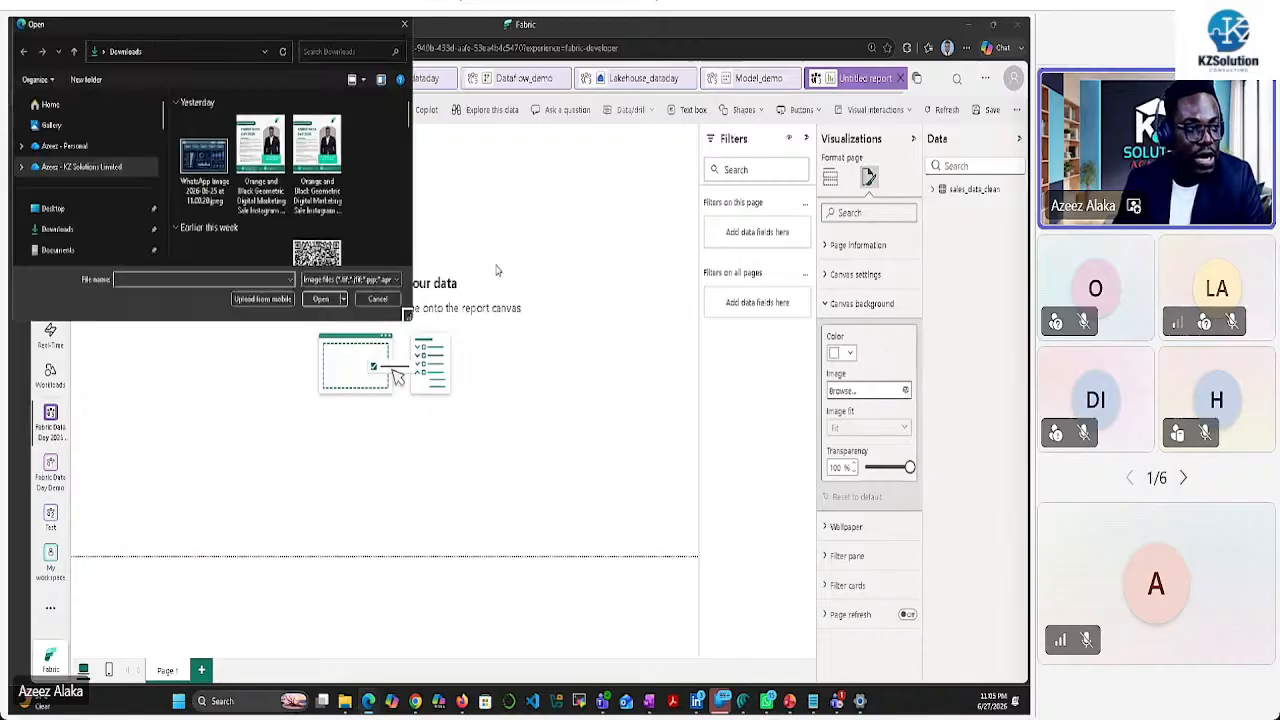
scroll(110, 181, down, 5)
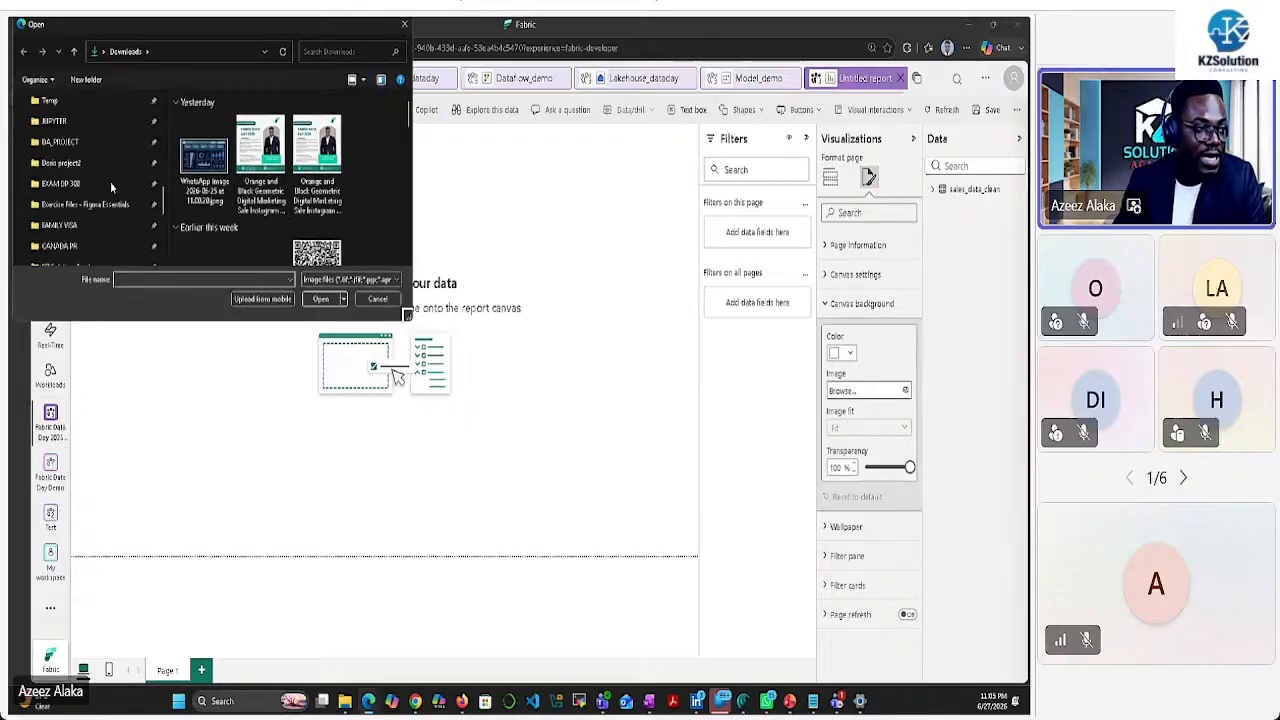
click(60, 204)
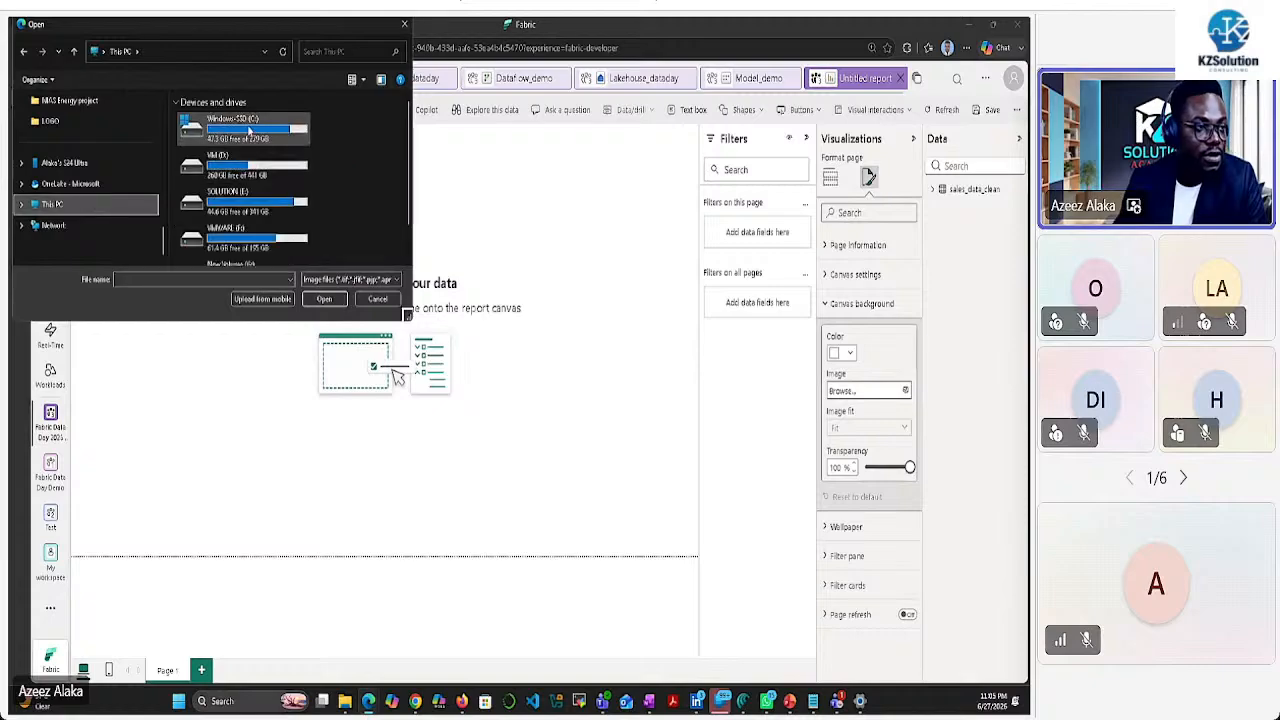
double_click(215, 128)
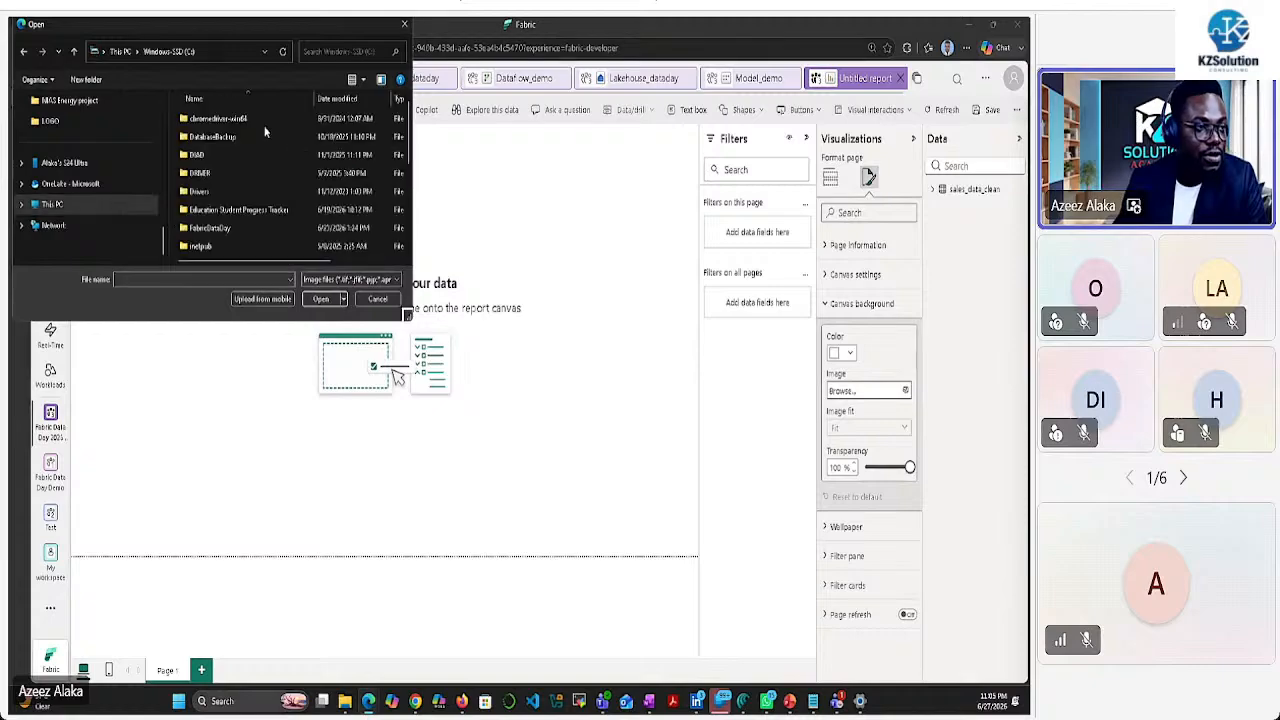
double_click(226, 228)
double_click(210, 120)
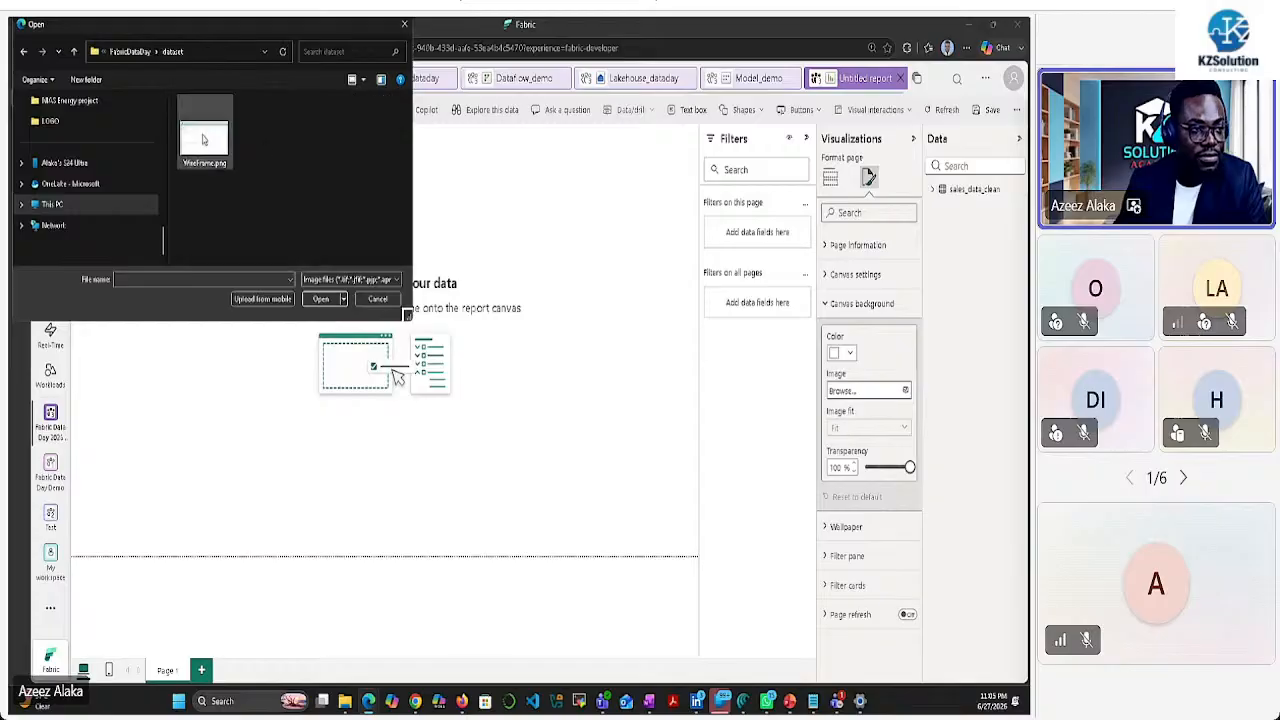
click(214, 160)
click(320, 298)
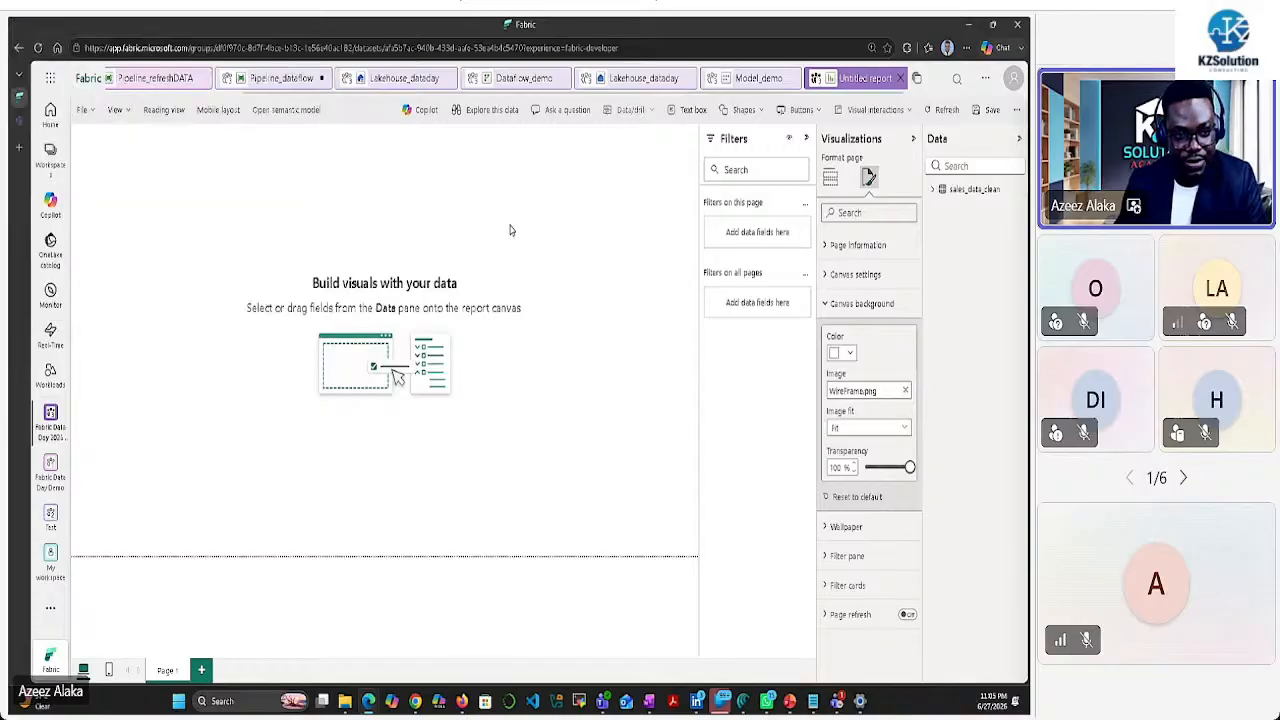
drag(910, 467, 855, 470)
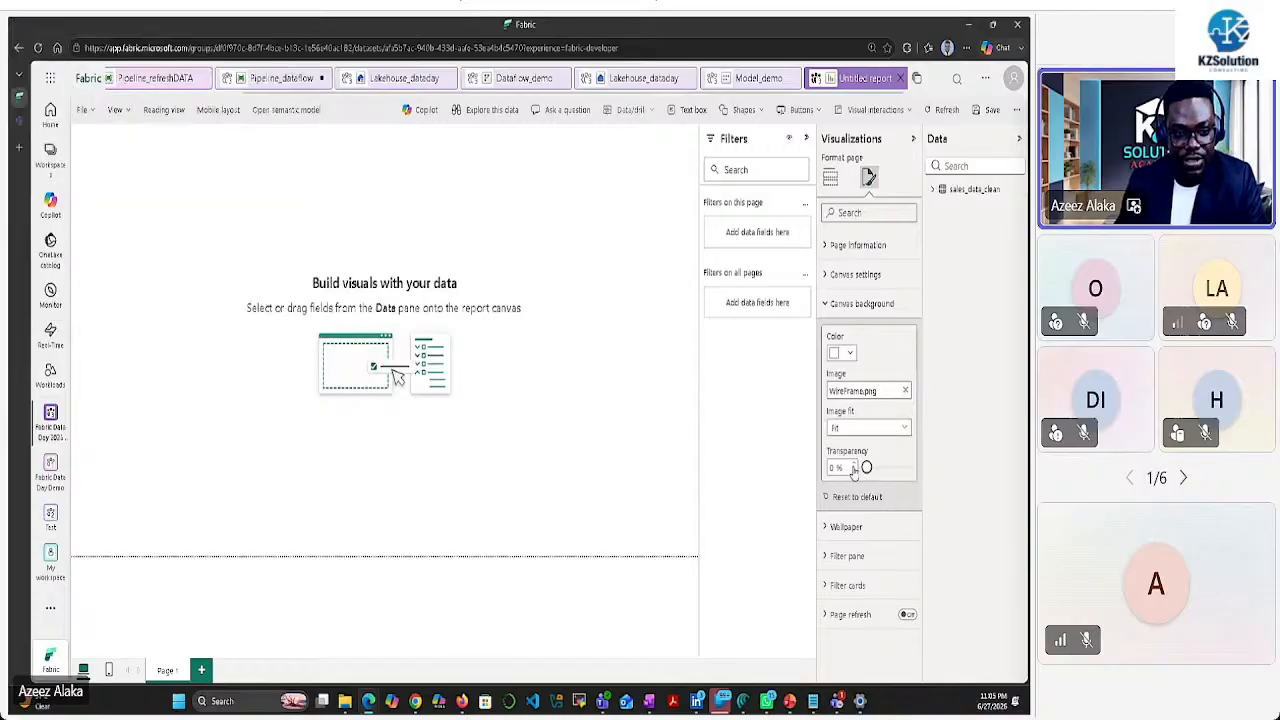
click(682, 258)
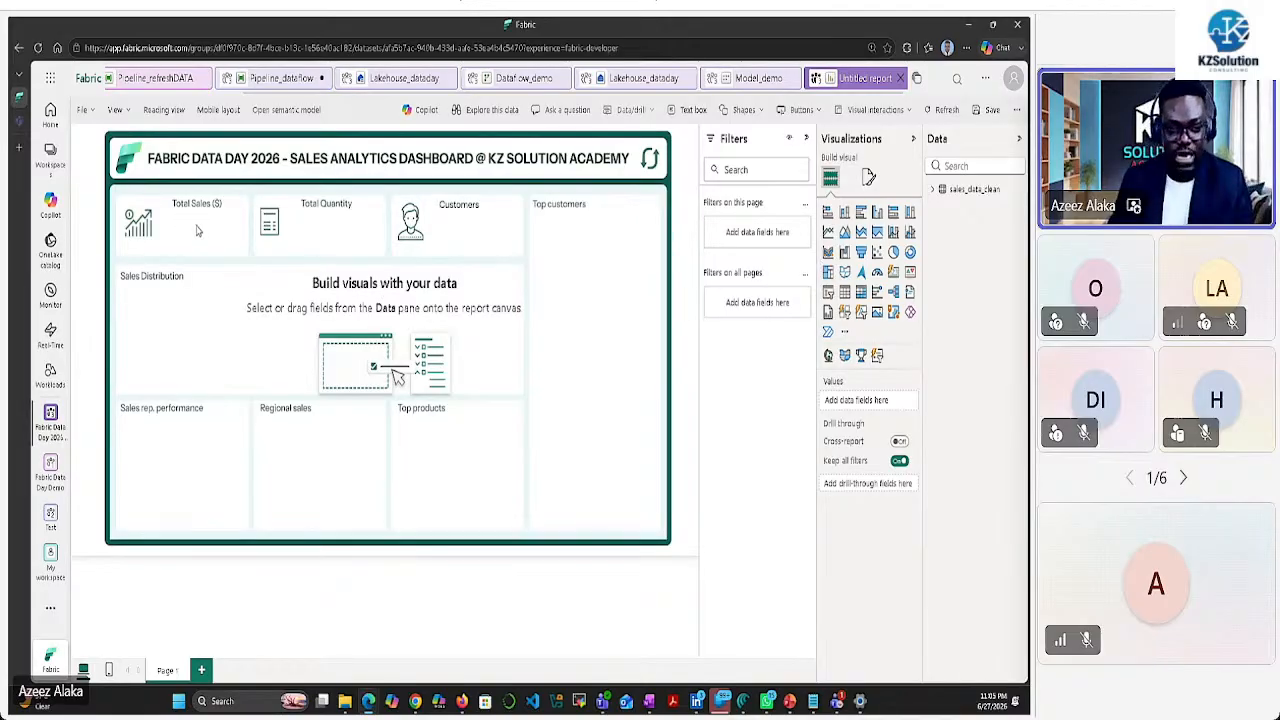
Add a TotalSales card showing 1.36M and fit it into the Total Sales slot
click(933, 189)
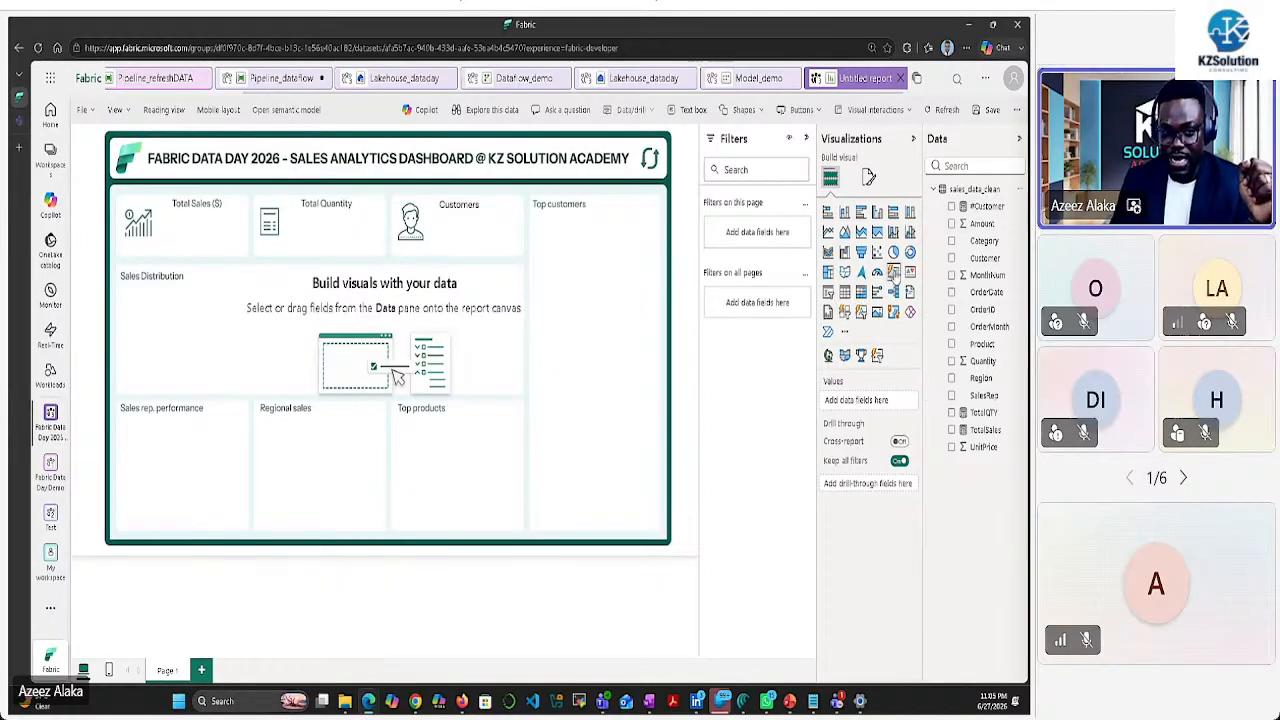
click(893, 291)
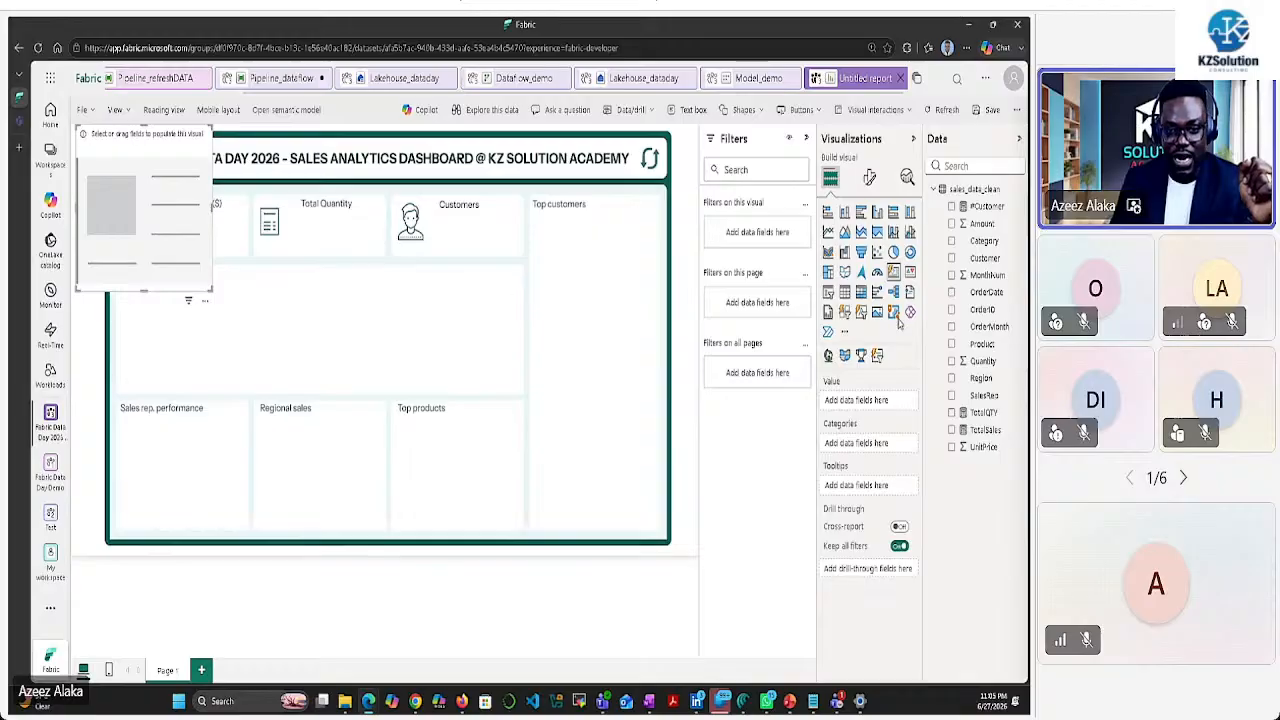
click(951, 430)
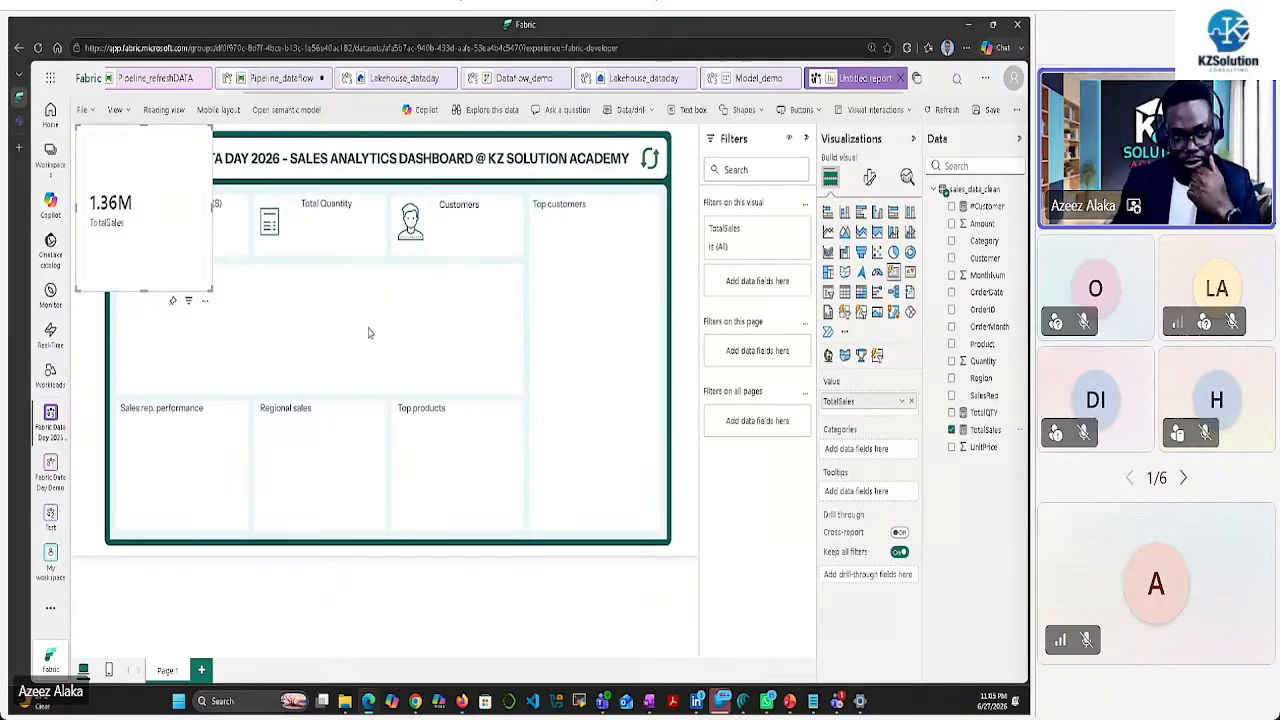
drag(171, 238, 239, 290)
drag(279, 338, 242, 258)
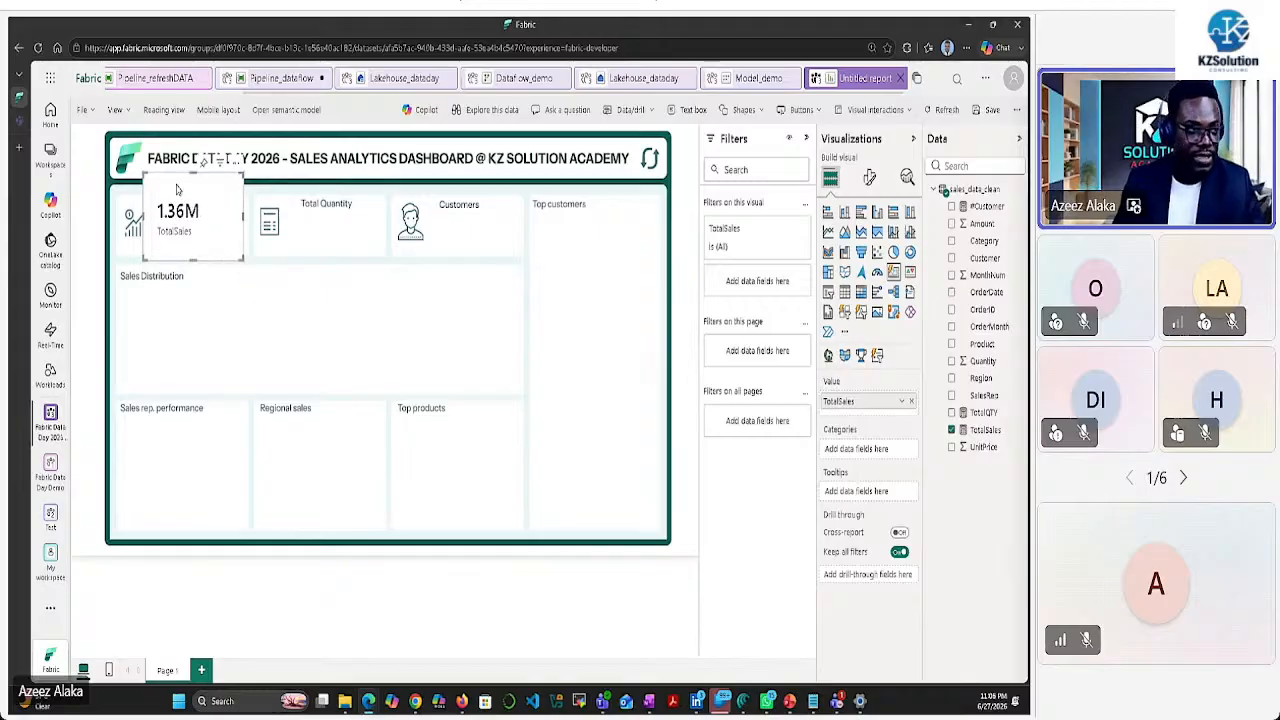
drag(149, 181, 160, 189)
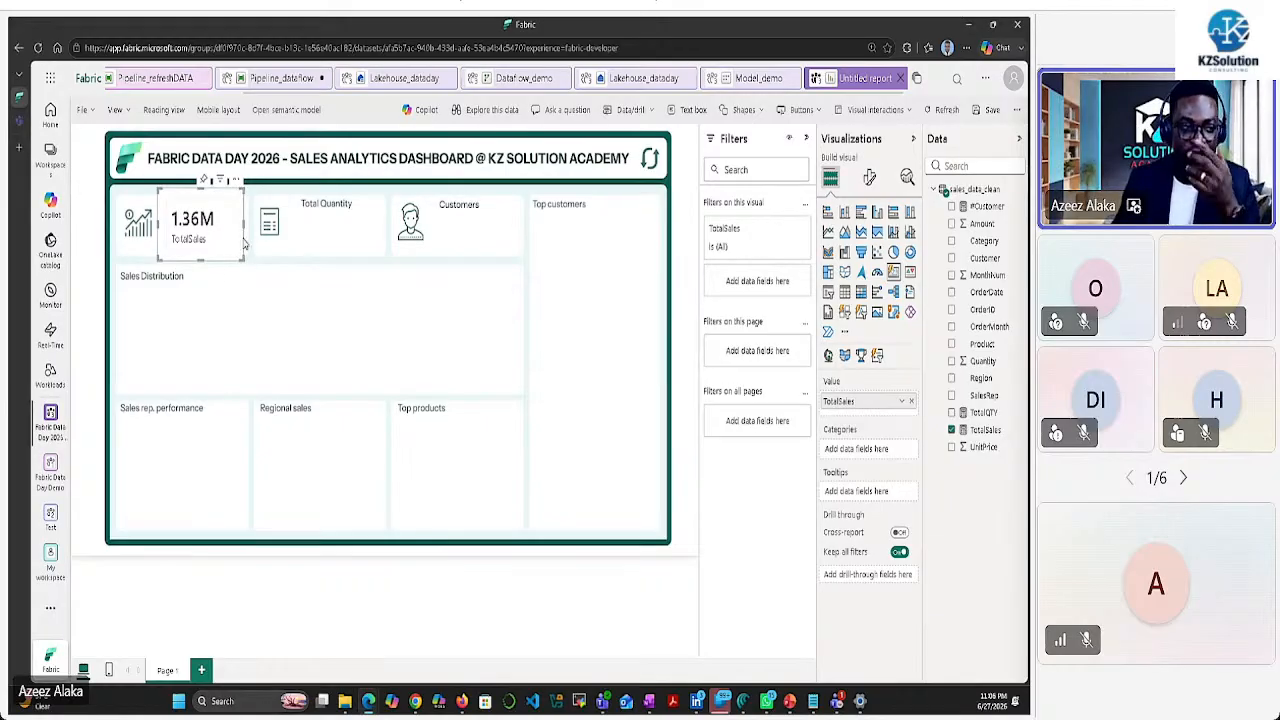
click(322, 253)
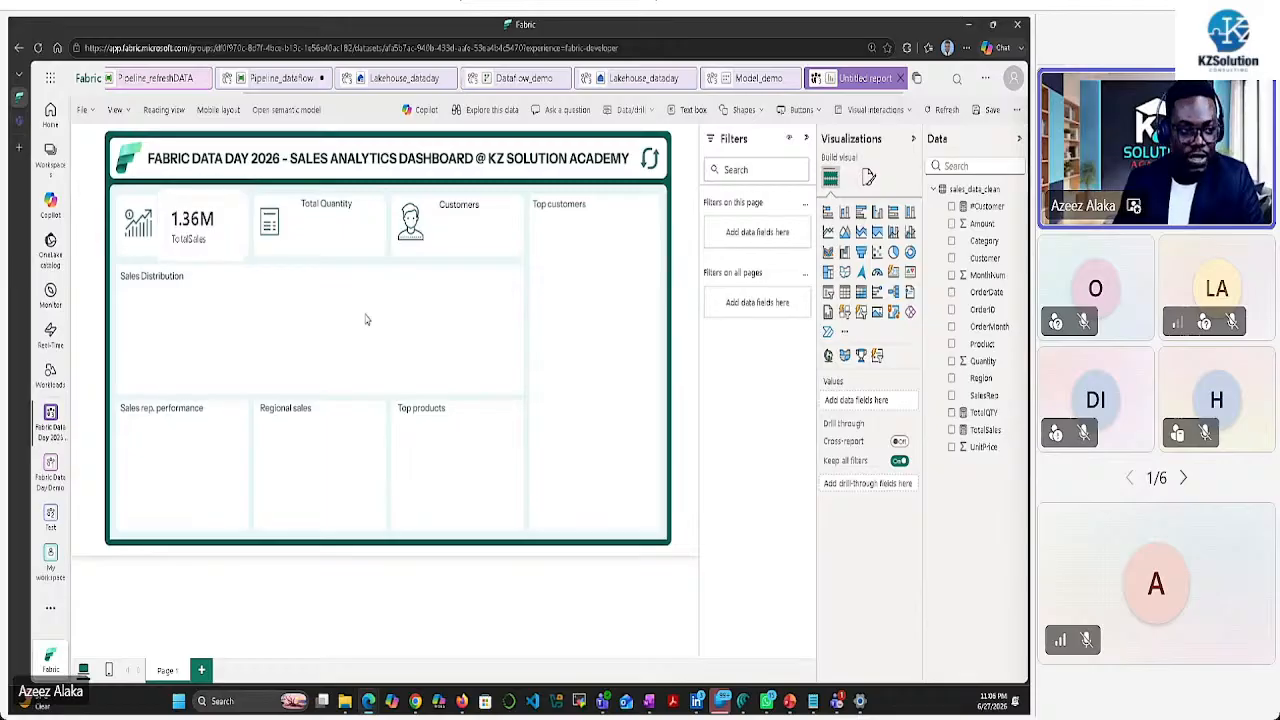
Add a TotalQTY card showing 1K and place it in the Total Quantity box
click(895, 273)
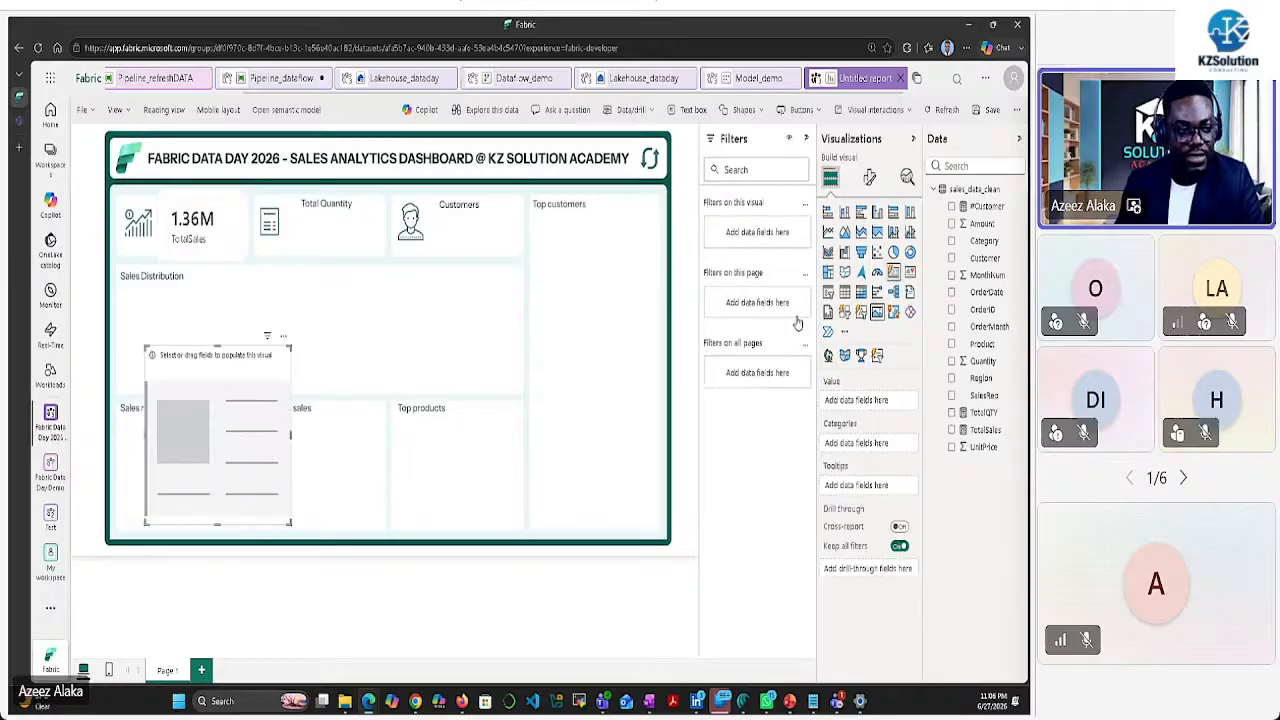
click(952, 412)
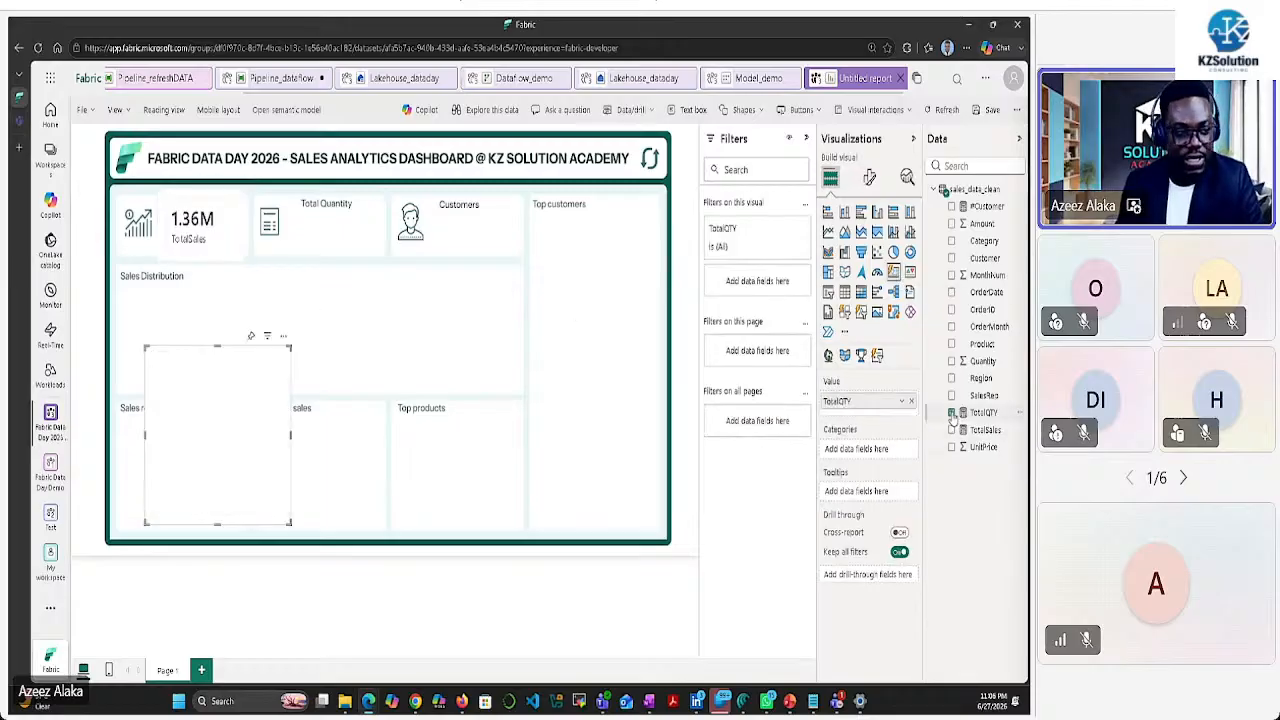
drag(286, 521, 340, 228)
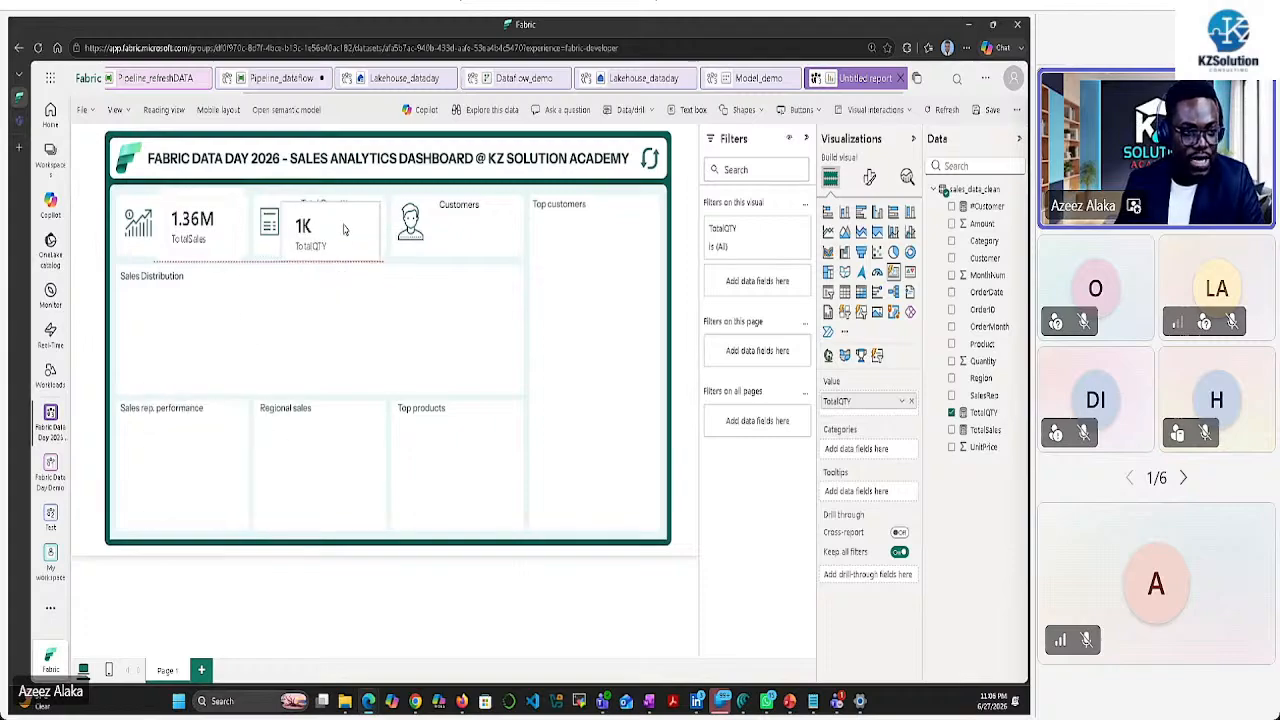
click(511, 268)
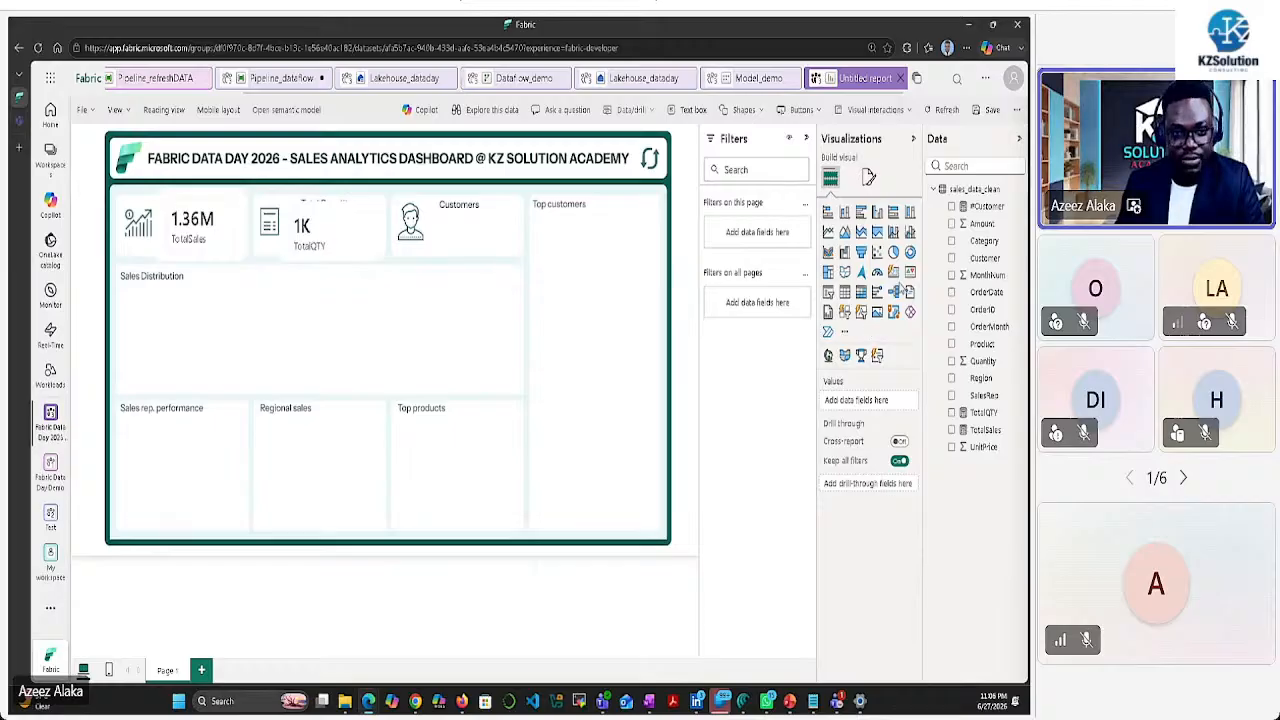
Add a #Customer card showing 41 and place it beside the Customers icon
click(897, 290)
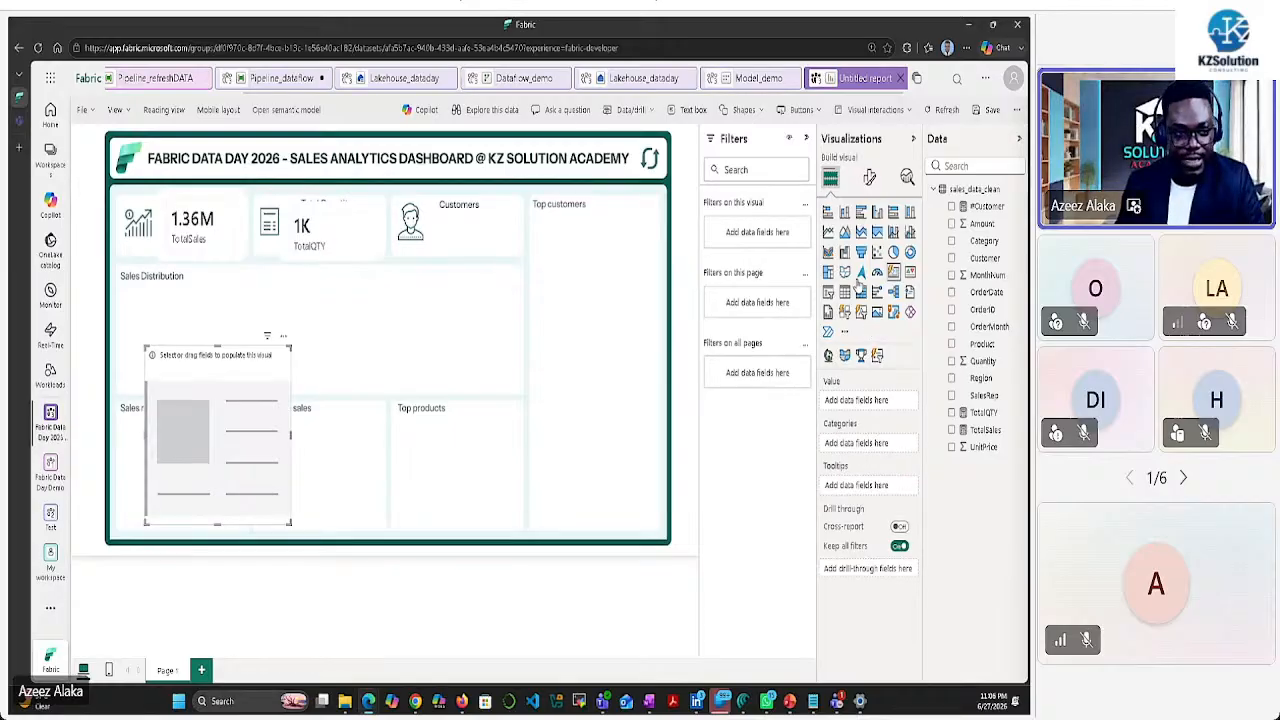
click(971, 207)
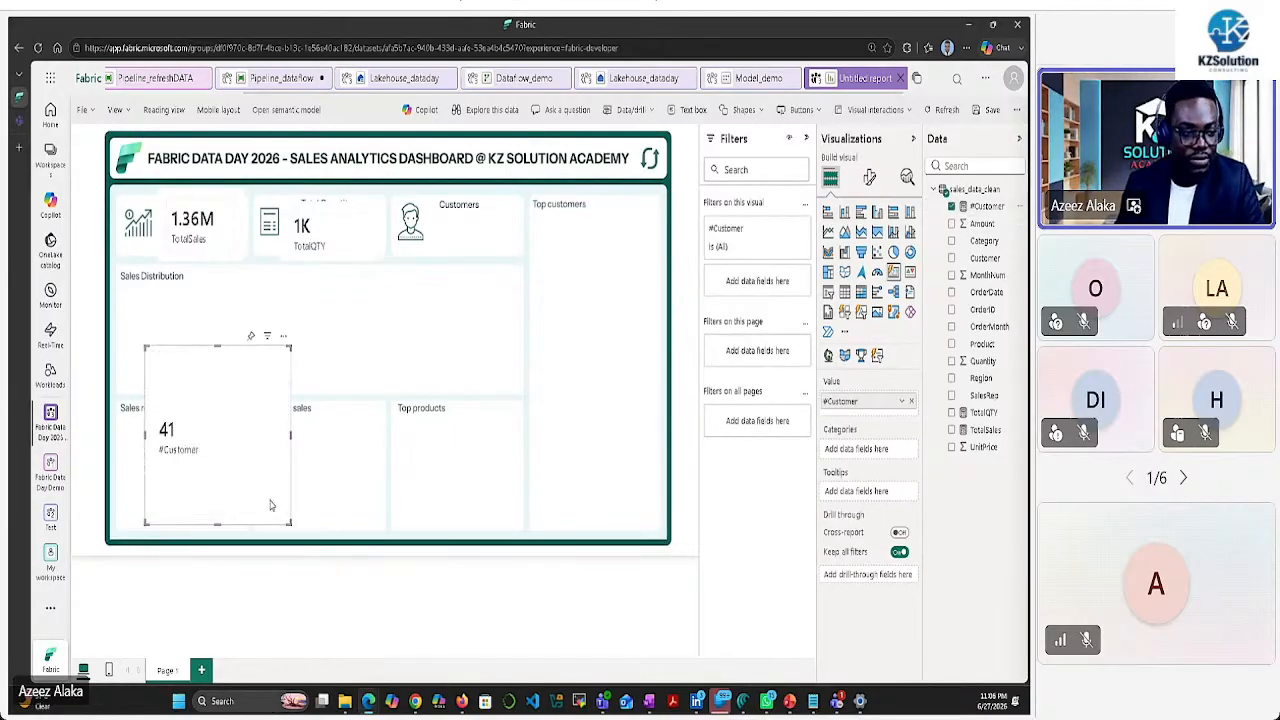
drag(290, 522, 247, 403)
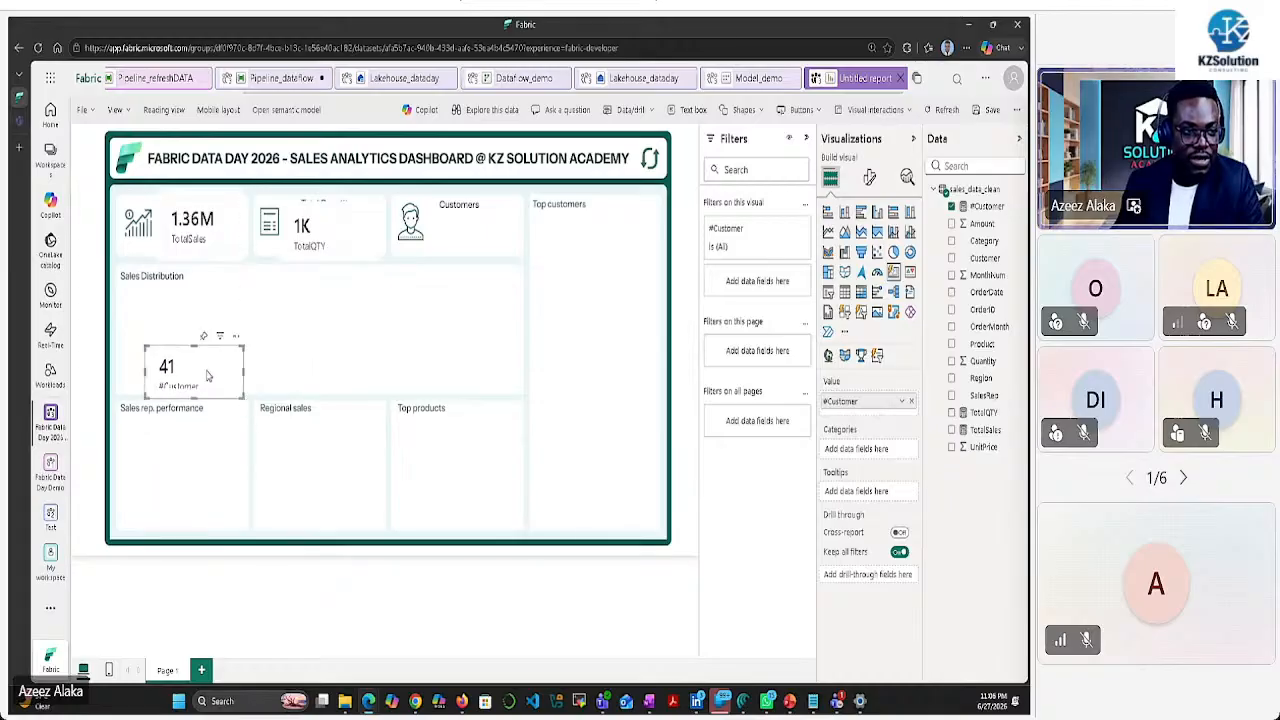
drag(190, 372, 471, 232)
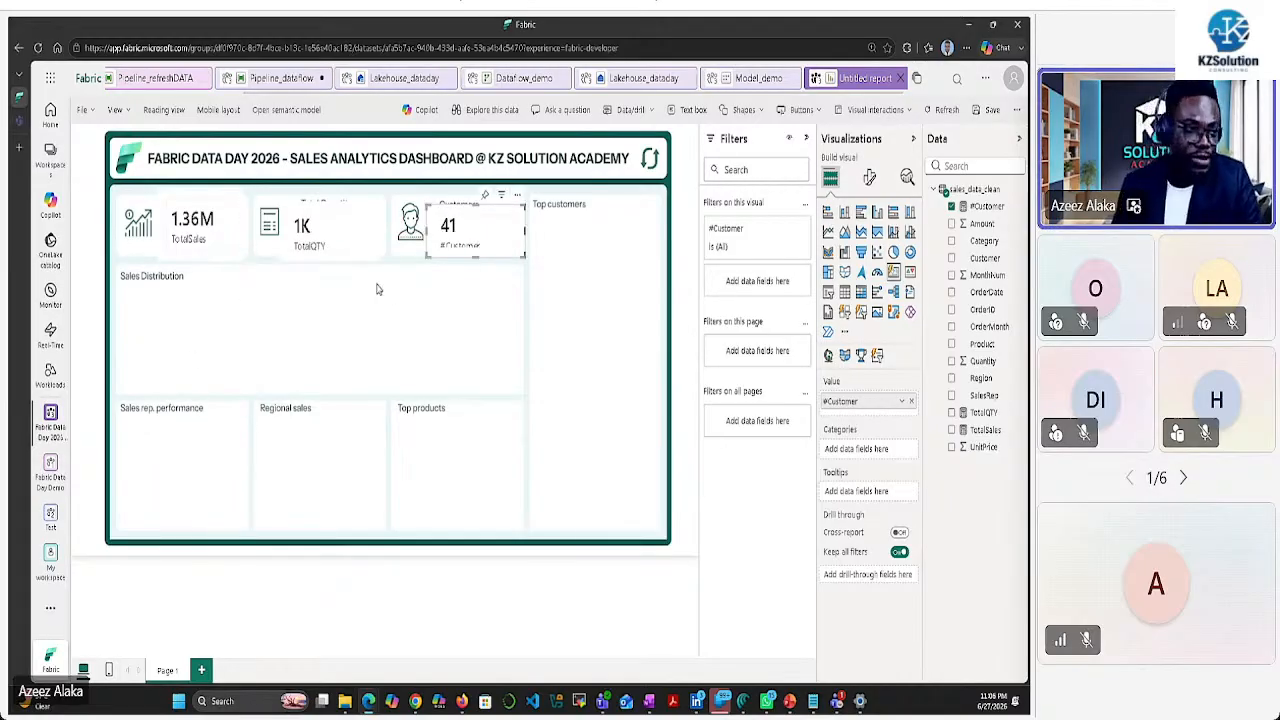
click(228, 245)
click(870, 178)
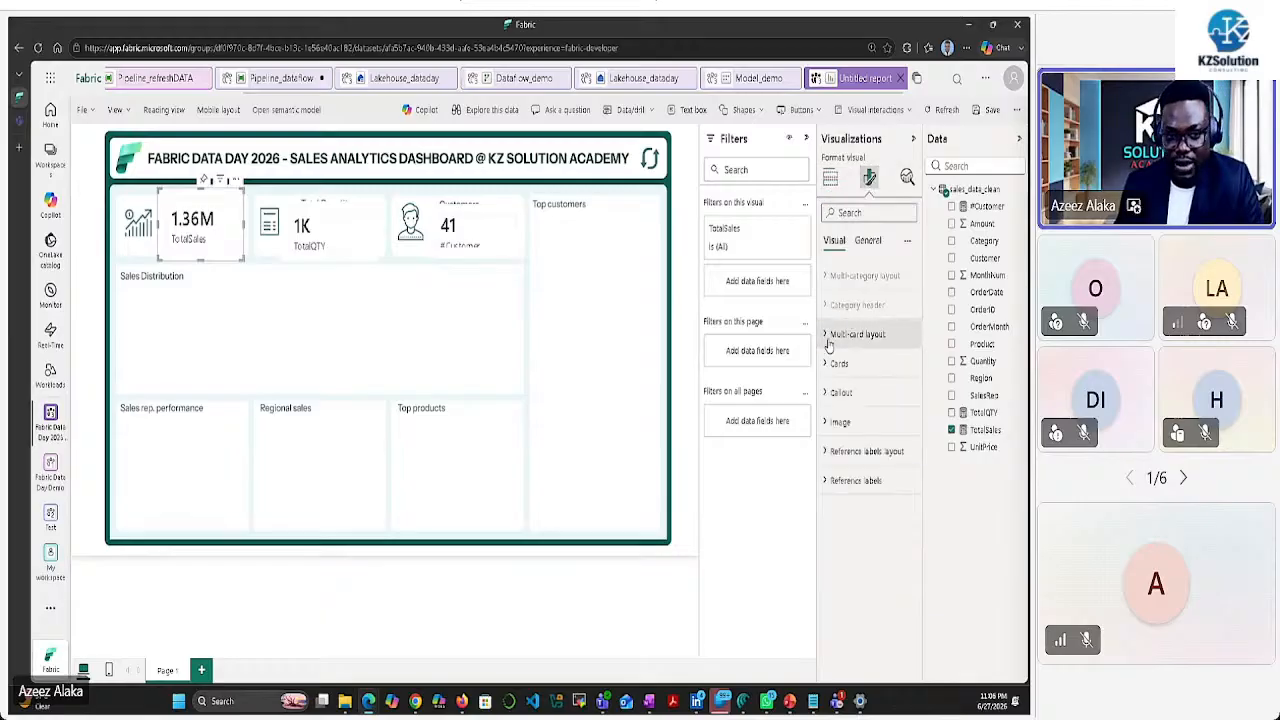
Turn off the Total Sales card's border, divider and background
click(827, 364)
scroll(858, 455, down, 2)
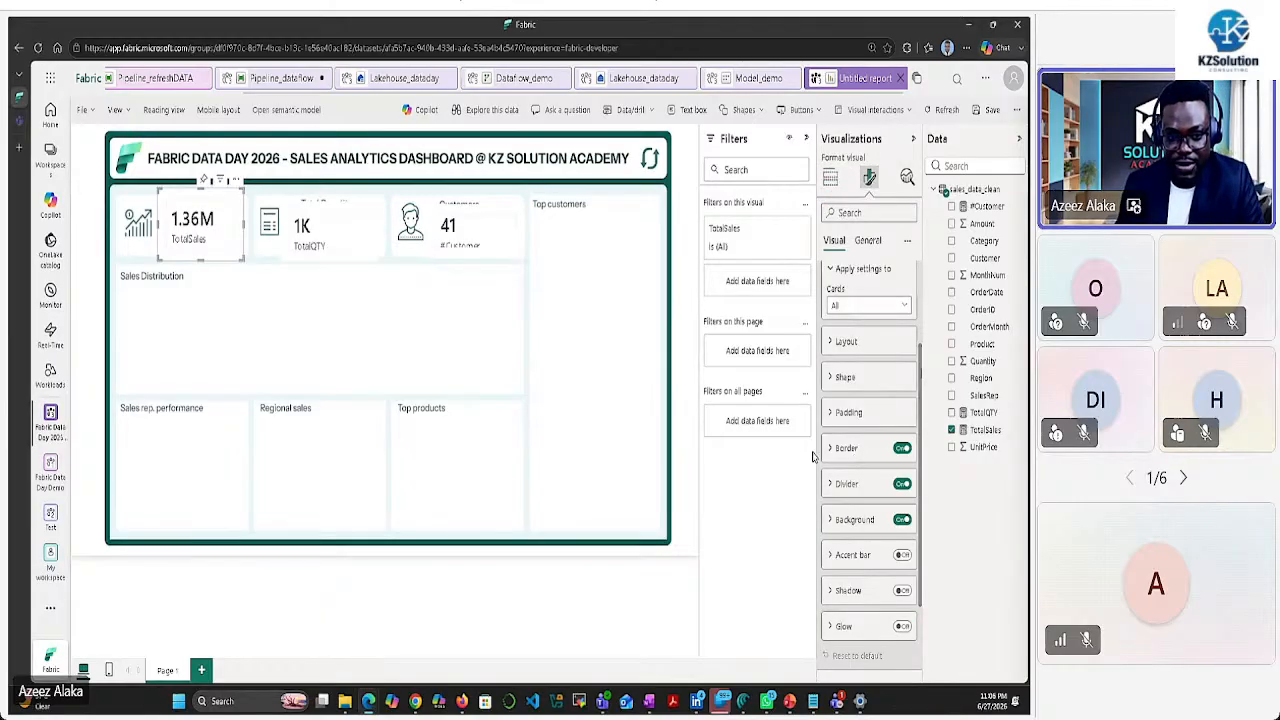
click(902, 448)
click(901, 484)
click(902, 519)
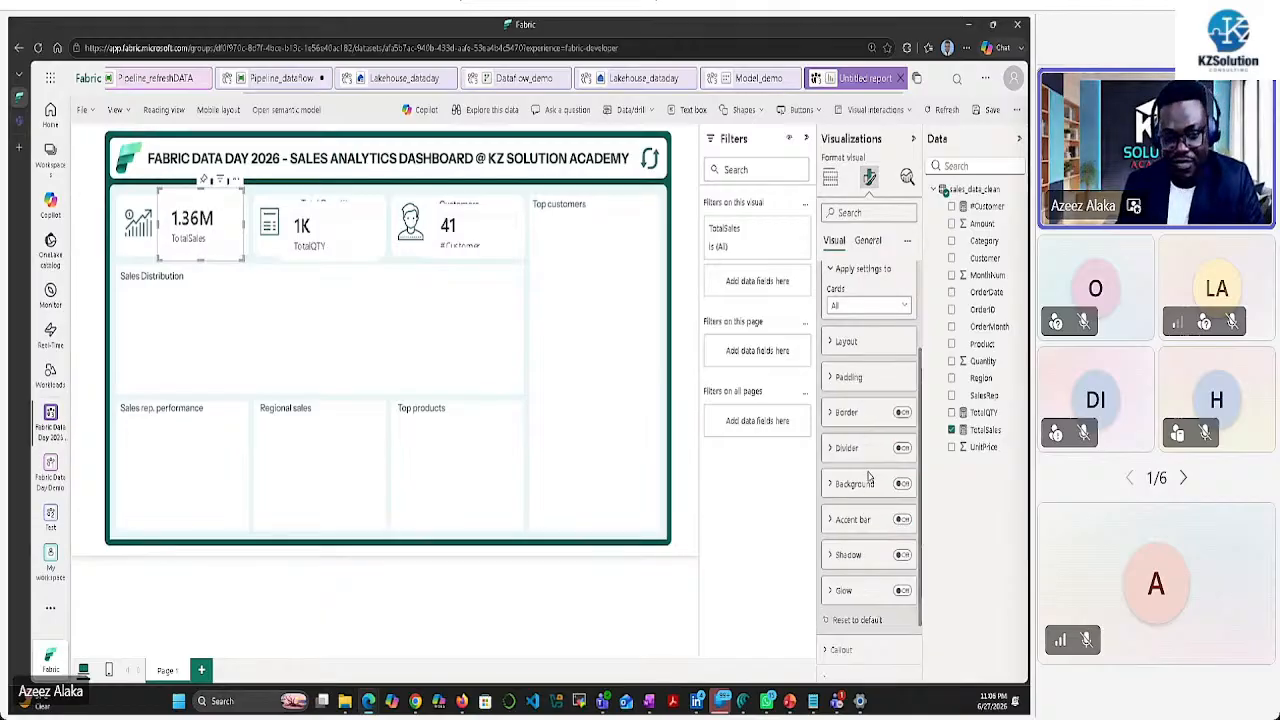
Set the callout value font size to 27
scroll(869, 475, down, 1)
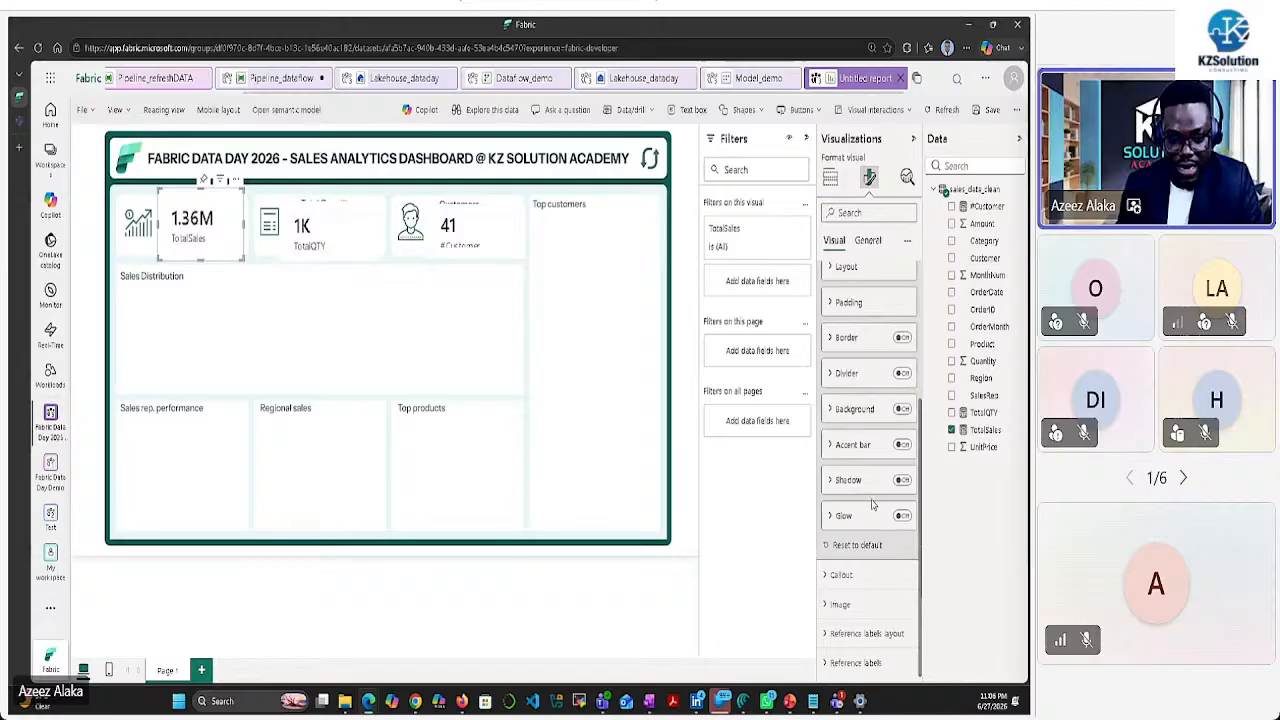
click(855, 575)
scroll(857, 495, down, 3)
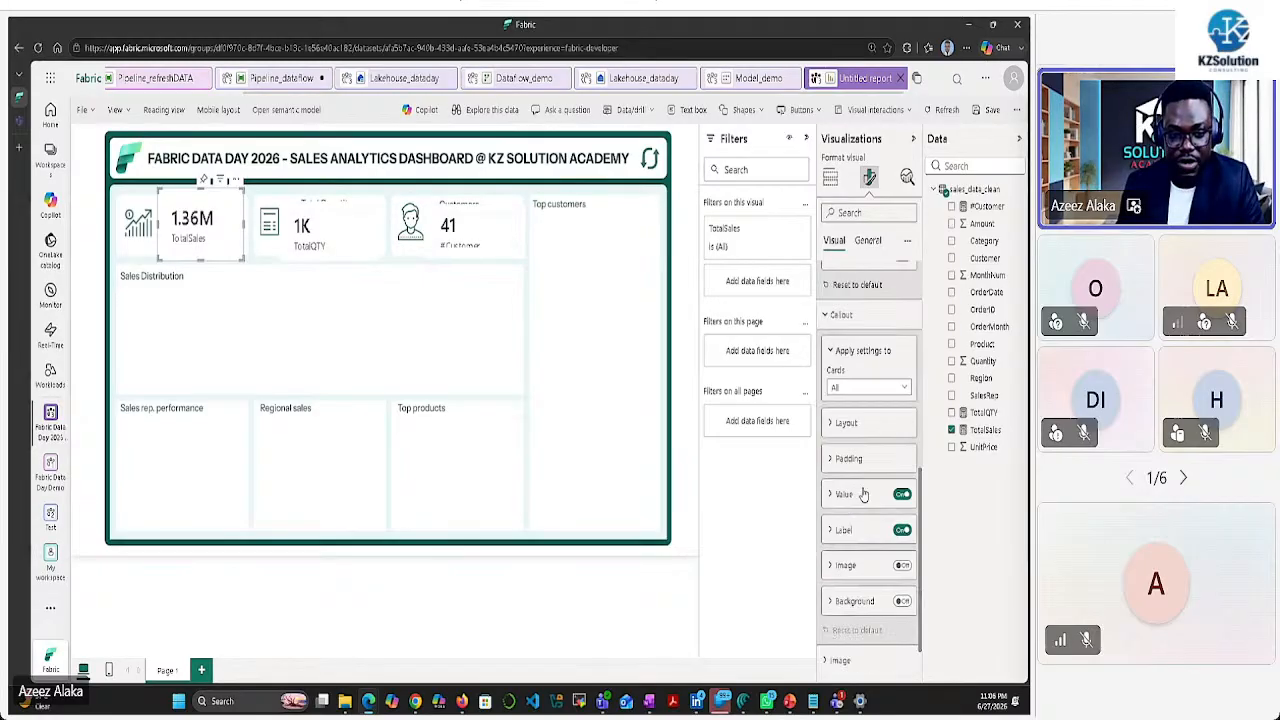
click(829, 496)
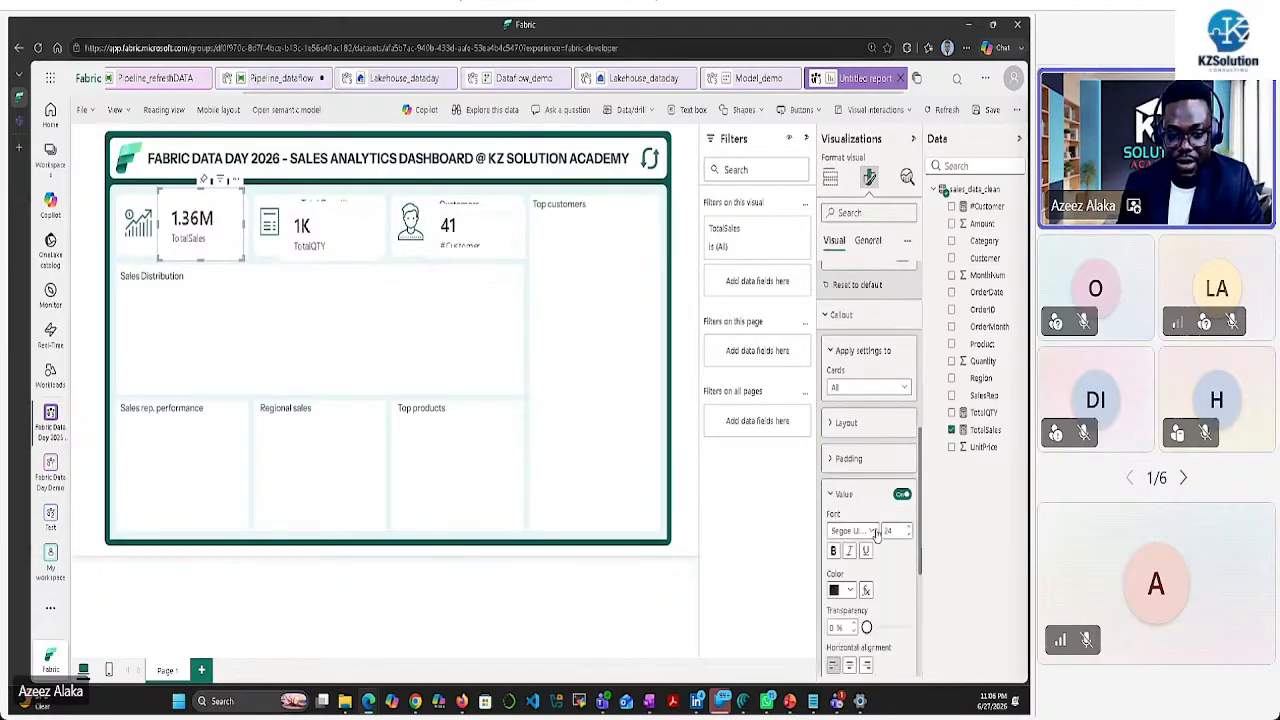
double_click(888, 531)
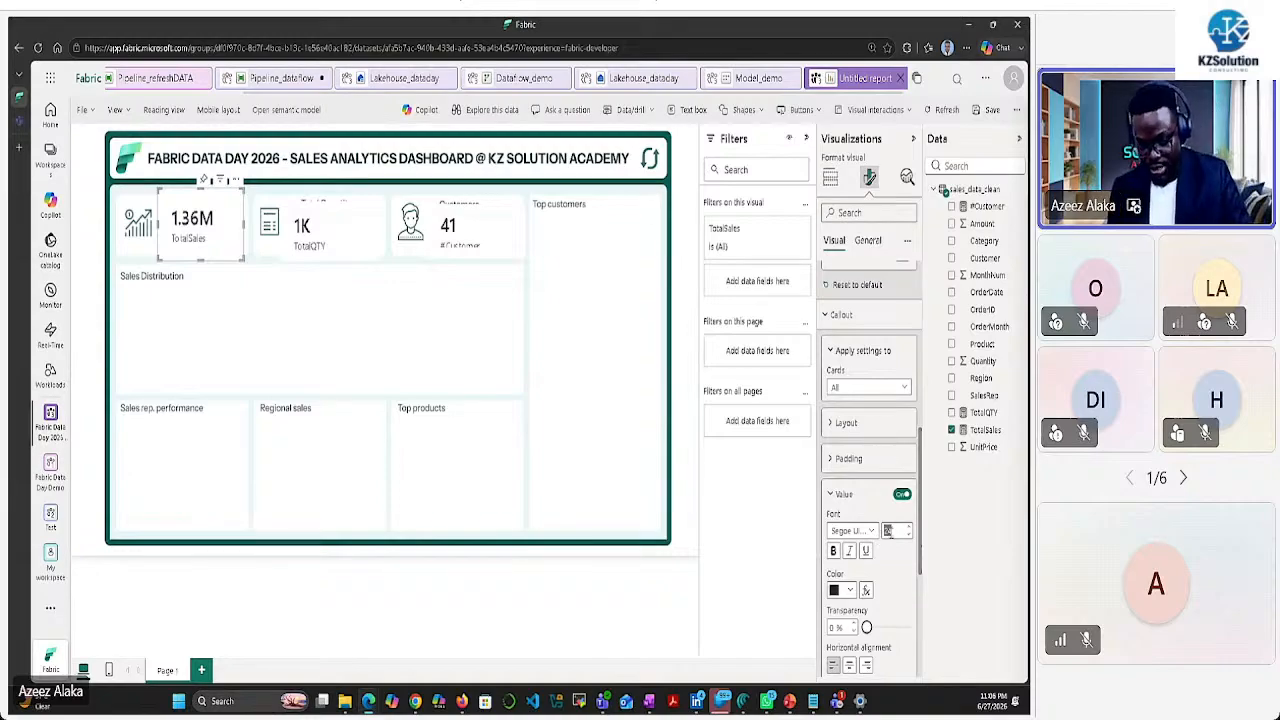
text(27)
Hide the TotalSales label and apply the settings to TotalSales only
scroll(840, 445, down, 3)
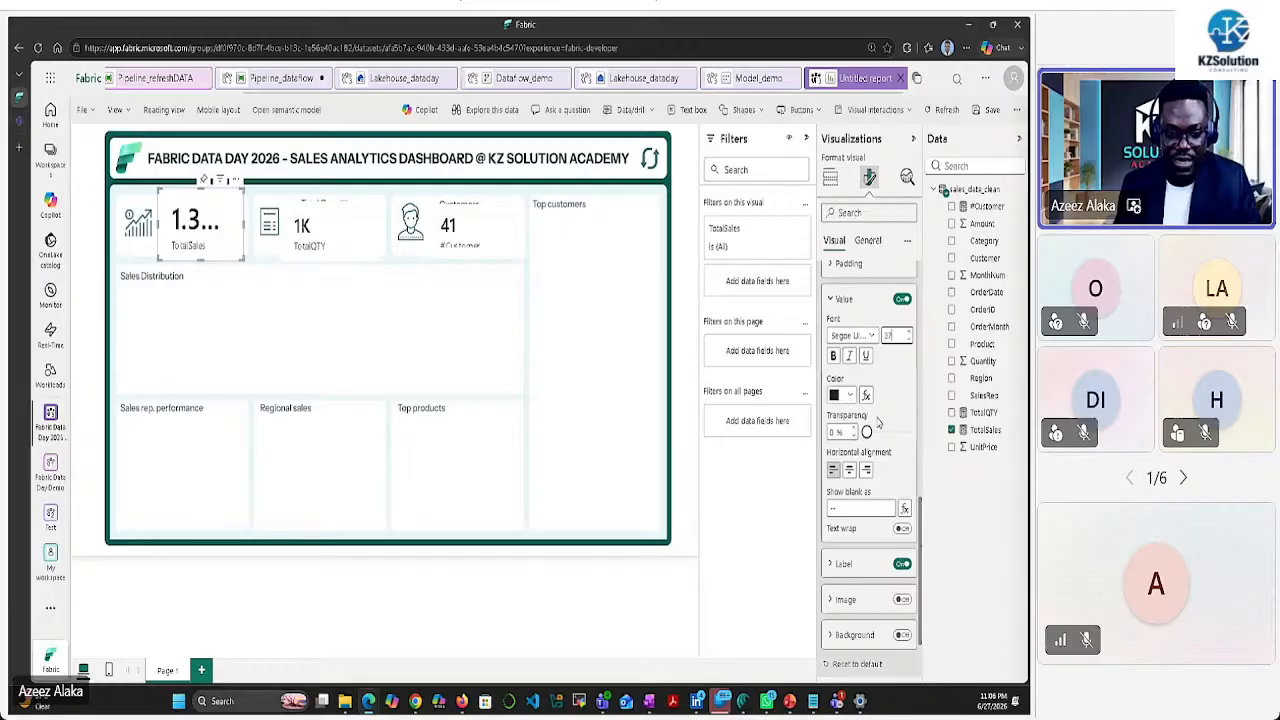
click(901, 564)
scroll(846, 564, down, 3)
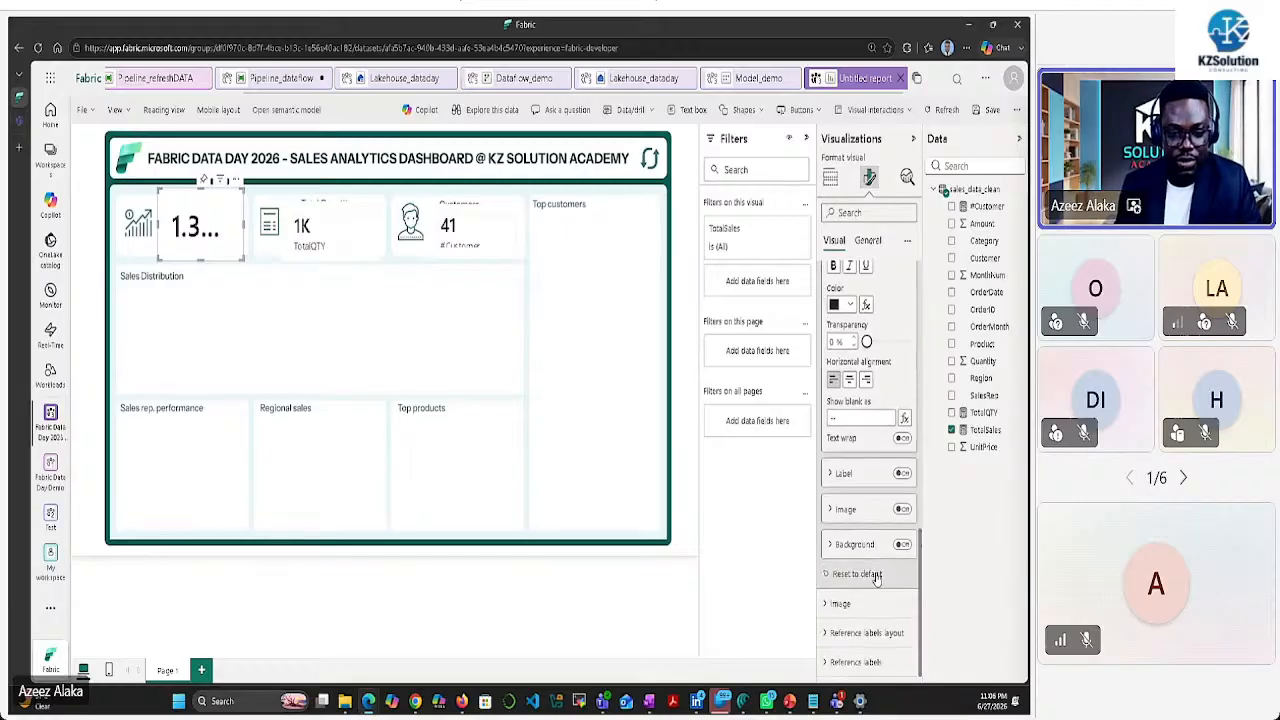
scroll(862, 463, up, 2)
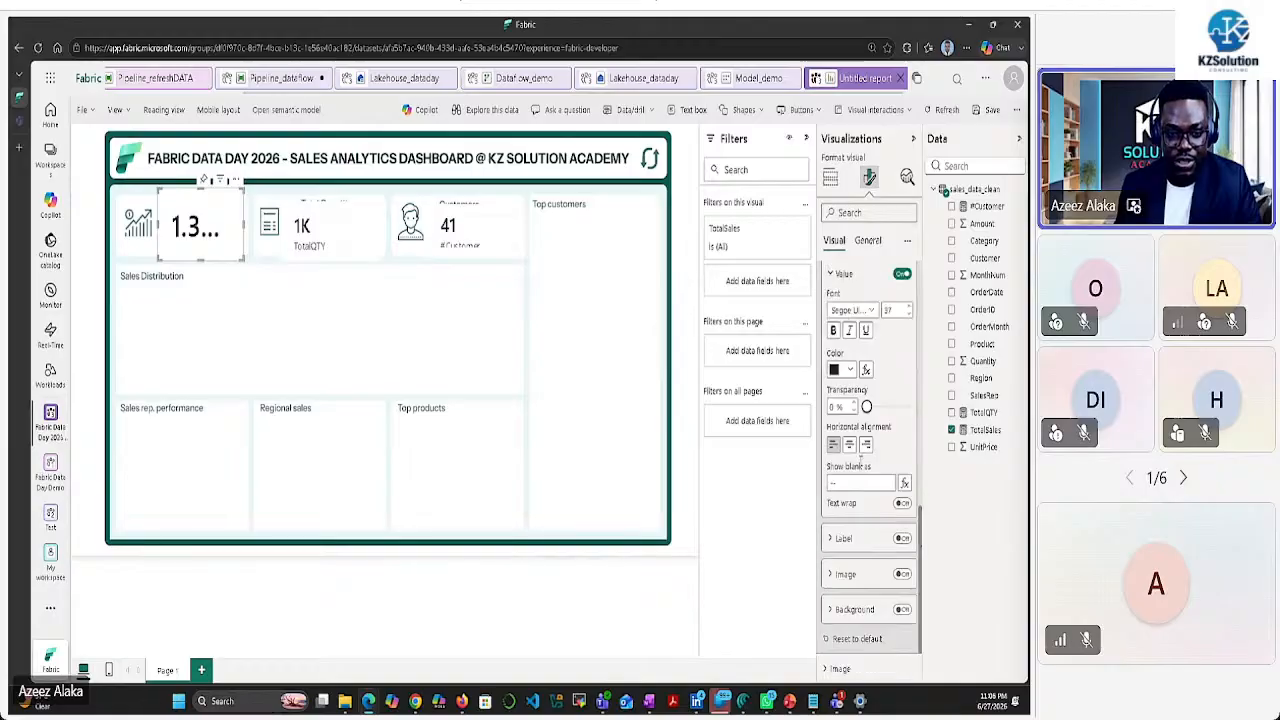
scroll(889, 427, up, 6)
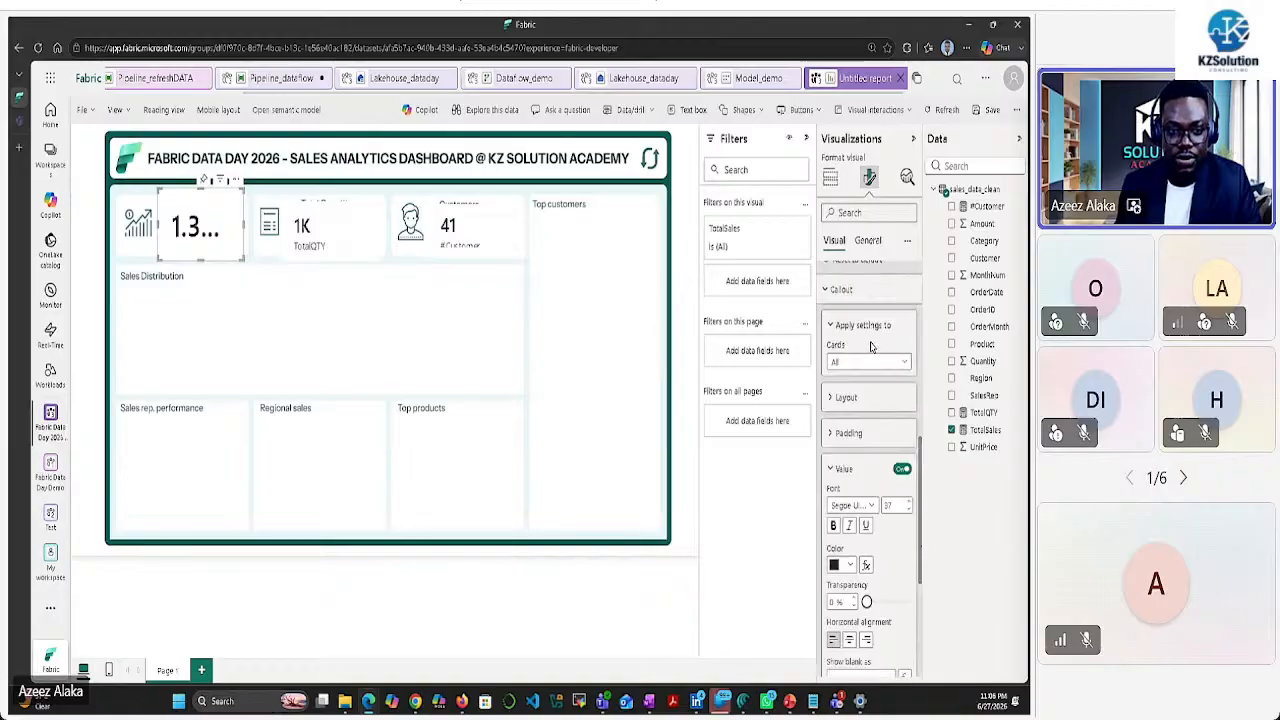
click(868, 361)
click(849, 396)
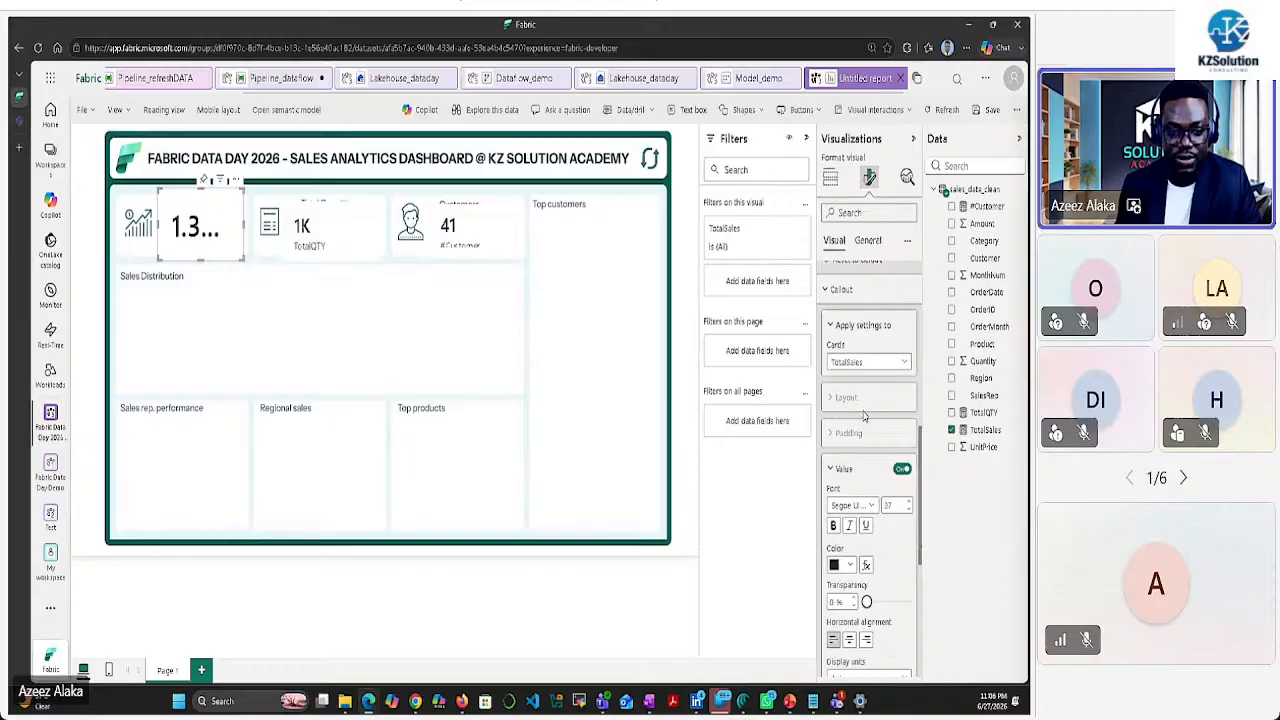
Show the sales value in Millions (1.36M) and resize the card to fit
scroll(866, 418, down, 2)
scroll(853, 508, down, 2)
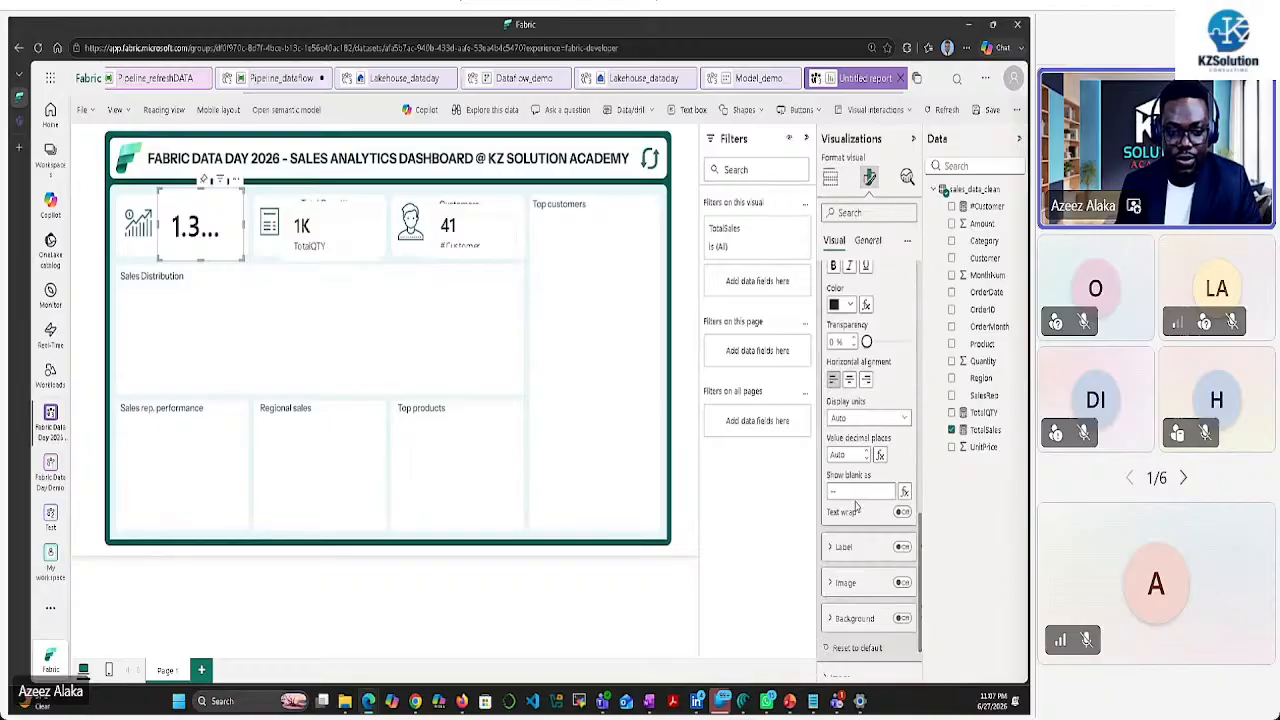
click(875, 420)
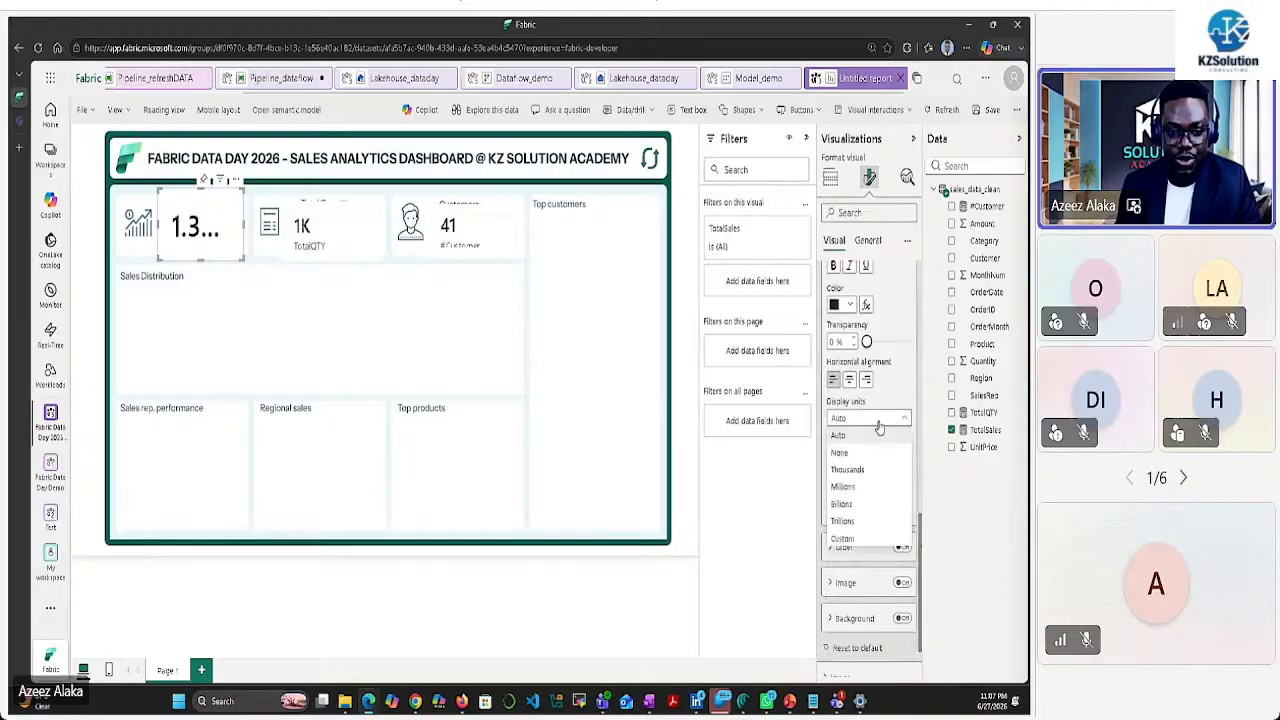
click(858, 470)
drag(244, 225, 297, 225)
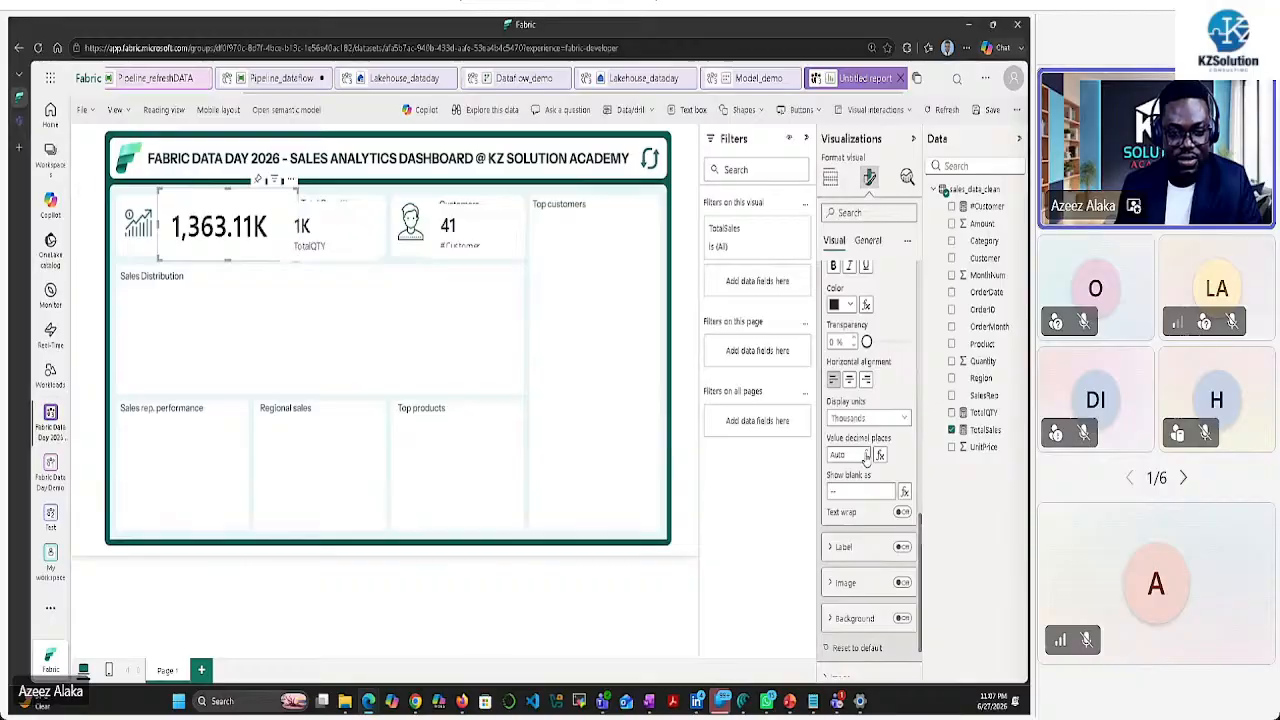
click(880, 418)
click(858, 488)
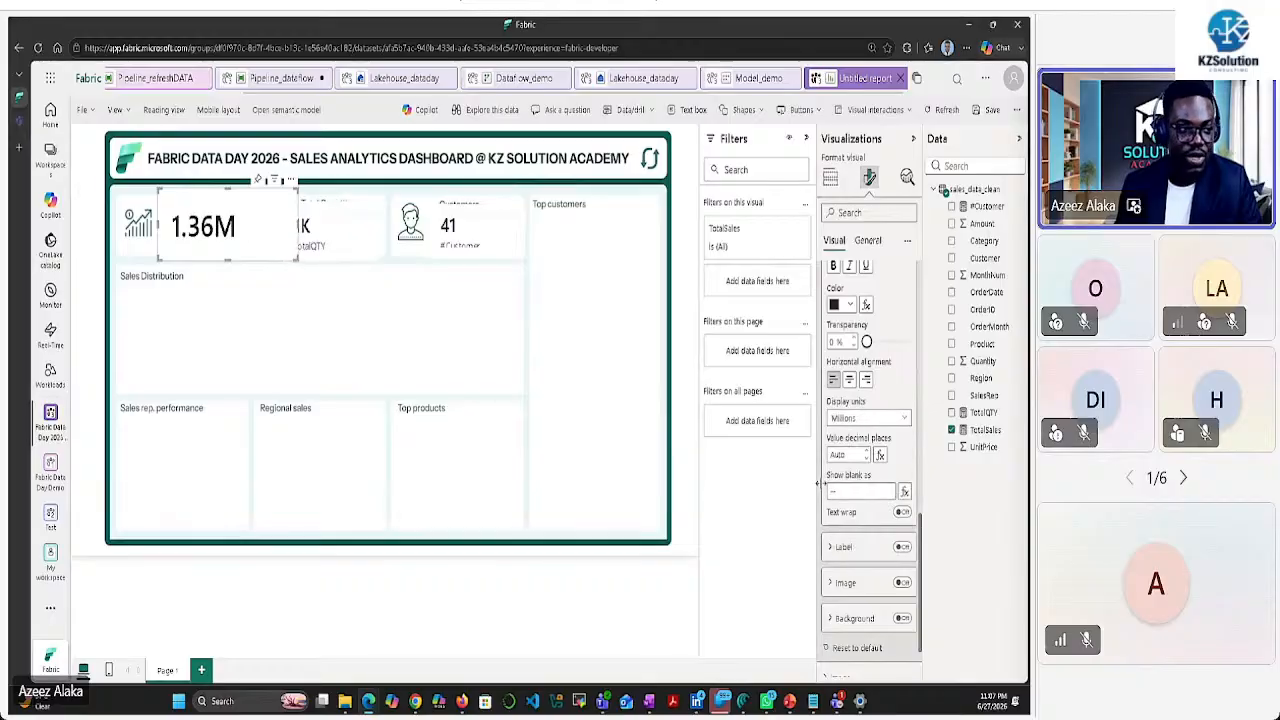
drag(297, 258, 252, 259)
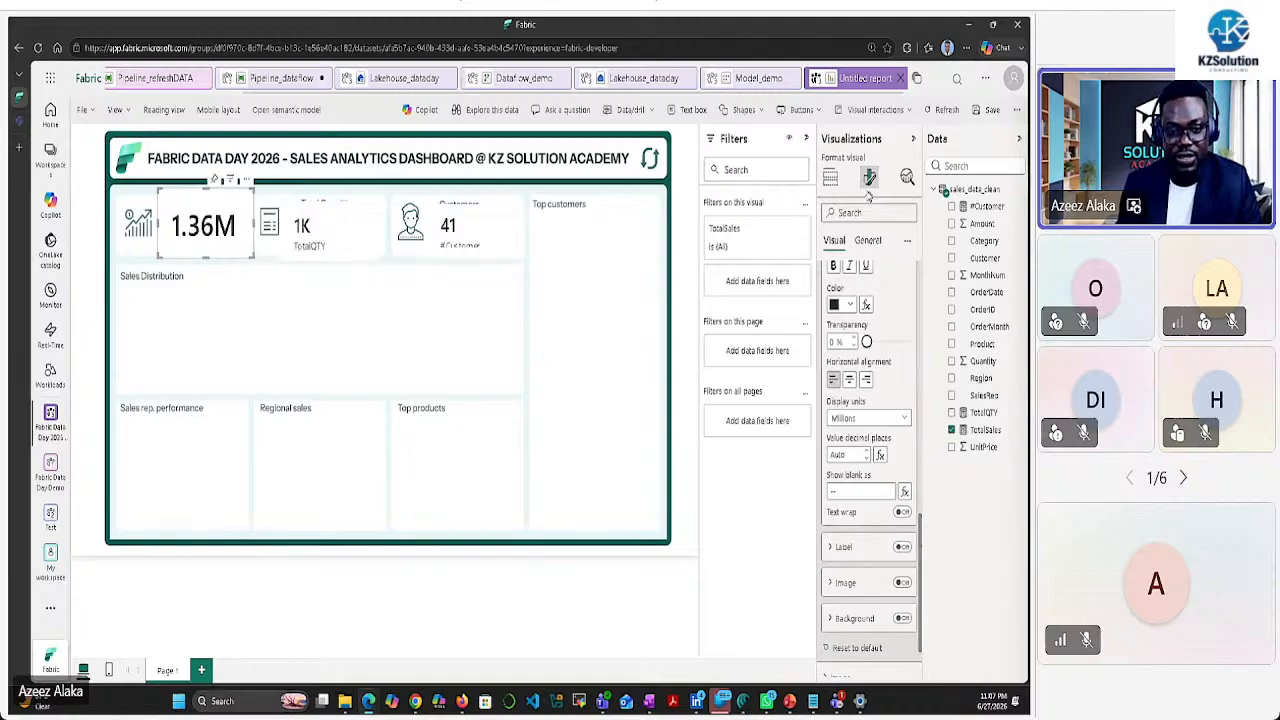
Turn off the Effects background and multi-card layout background, then realign the card
click(867, 240)
click(830, 336)
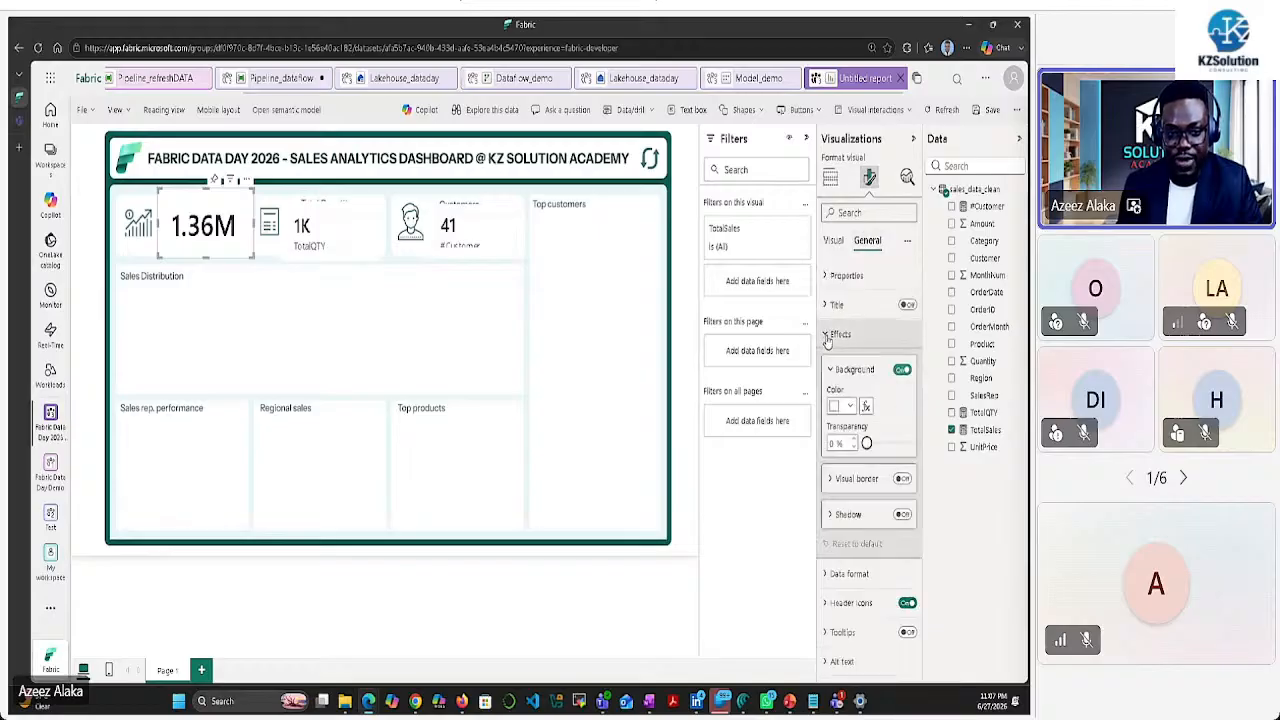
click(902, 371)
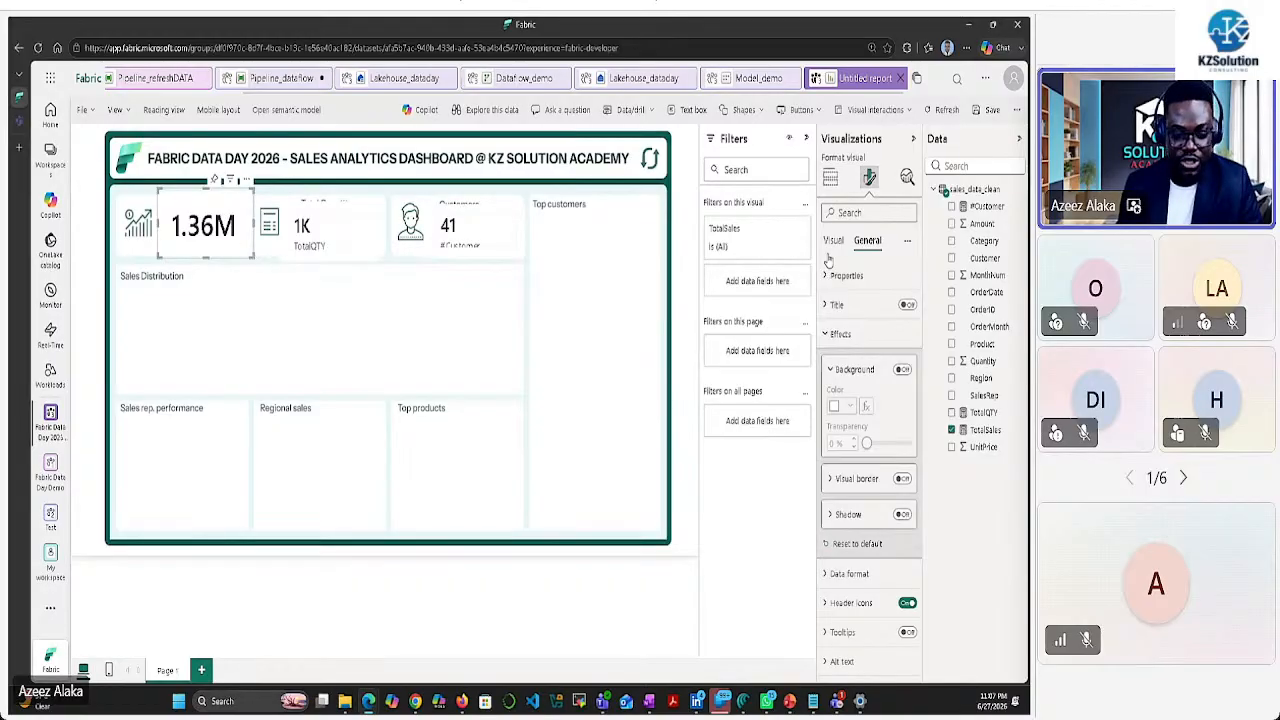
click(833, 240)
click(831, 336)
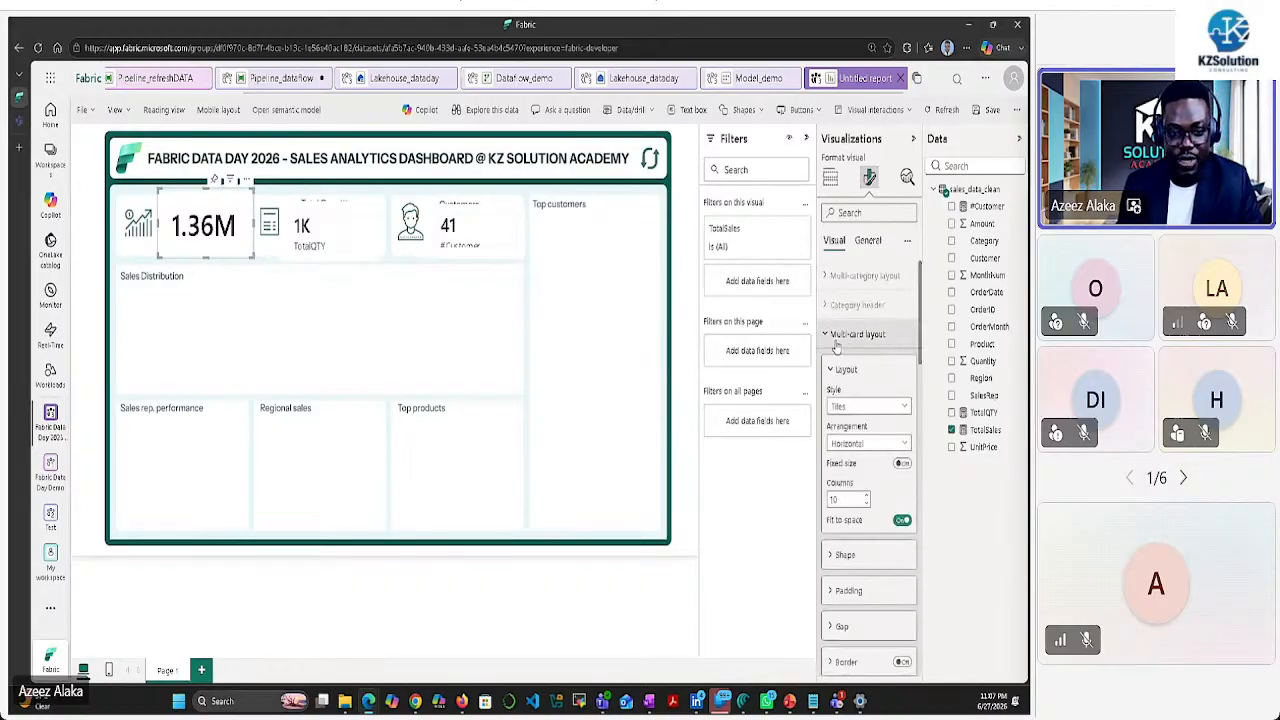
scroll(886, 473, down, 2)
click(901, 567)
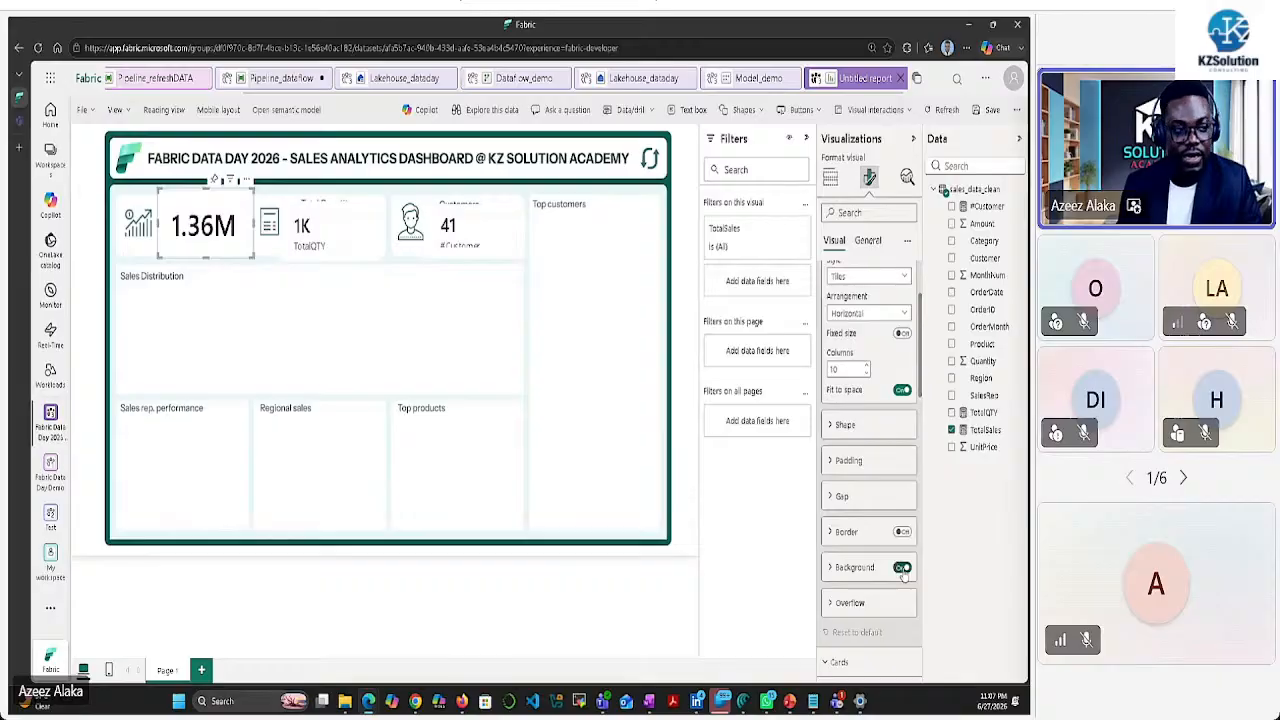
drag(250, 255, 229, 220)
click(685, 300)
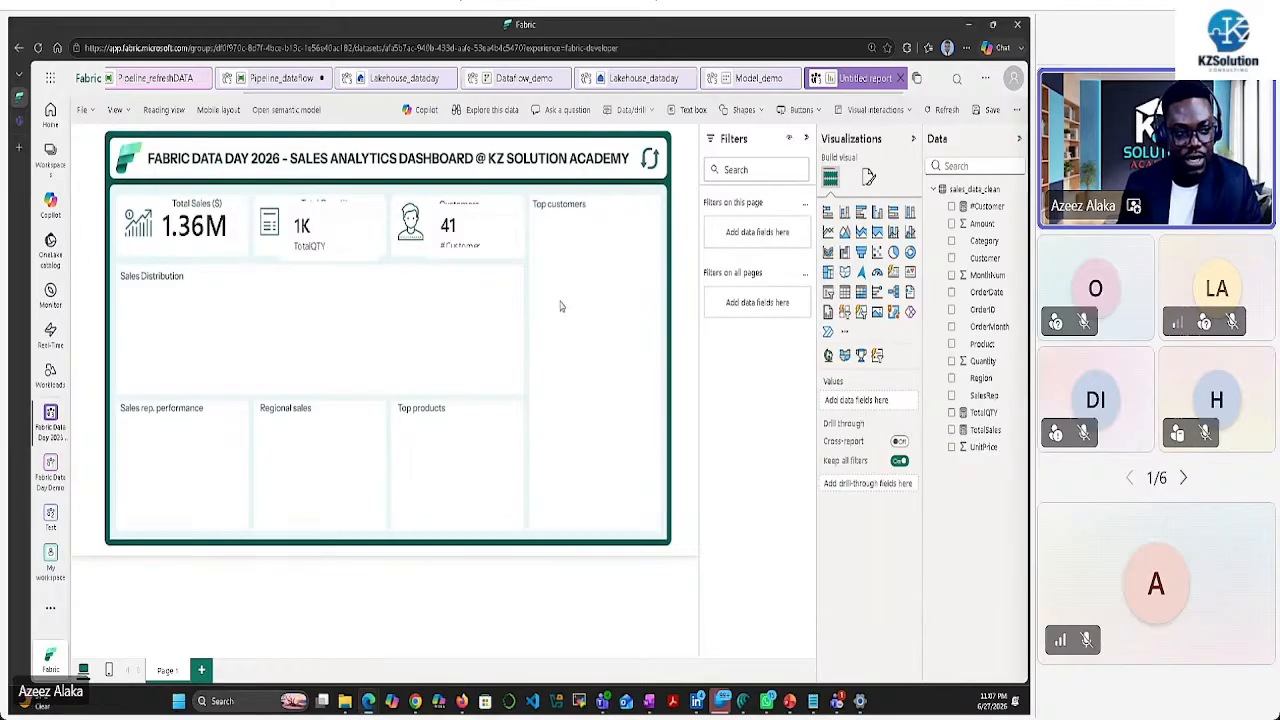
Select the Total Quantity card and turn off its multi-card layout background
click(318, 228)
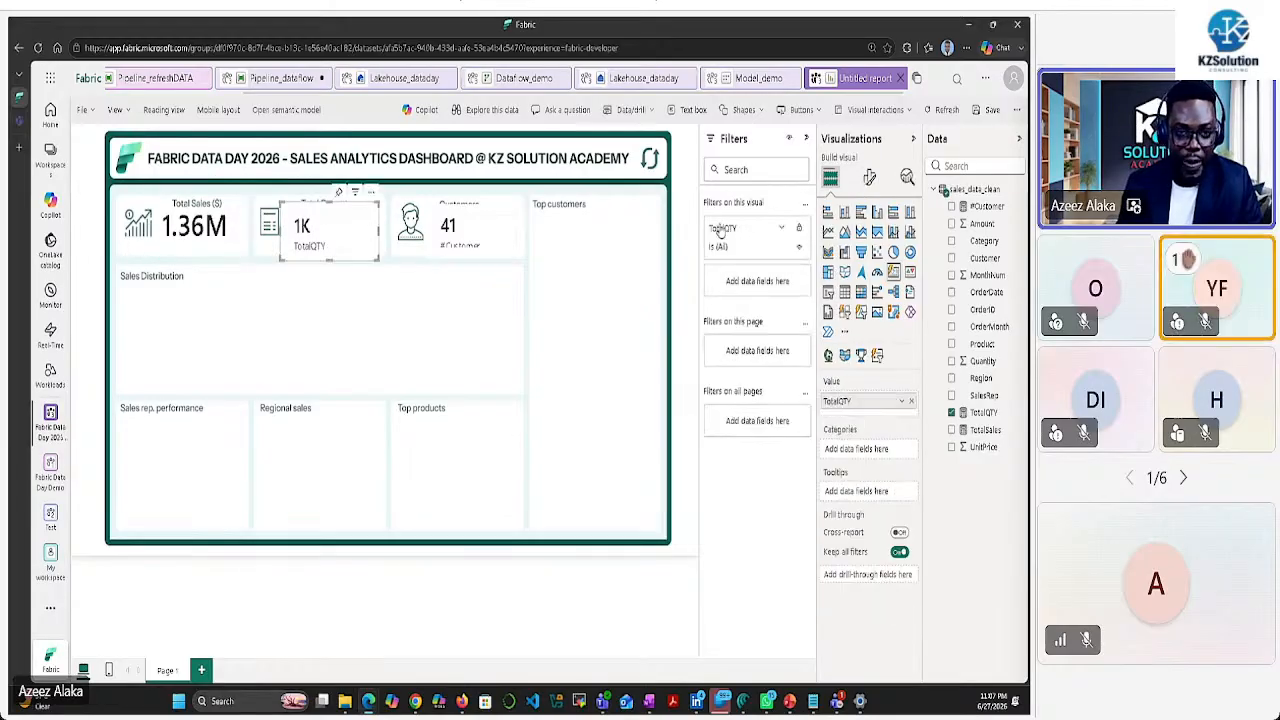
click(869, 176)
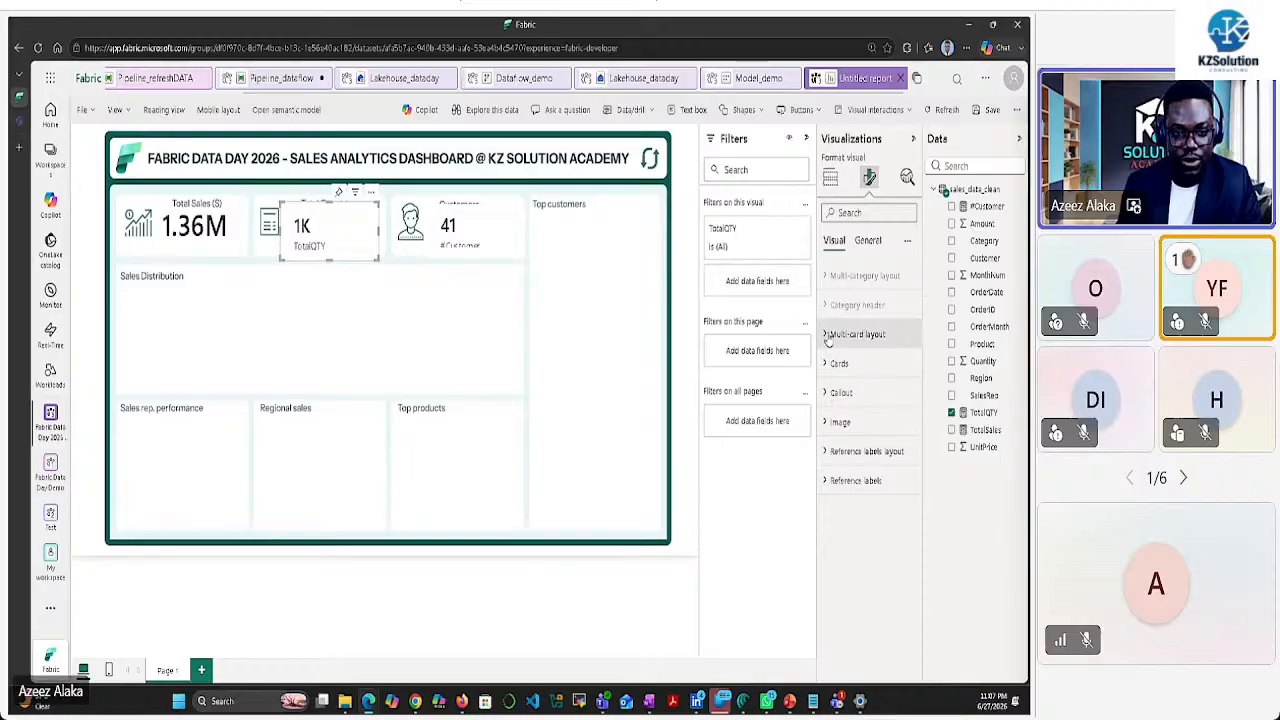
click(830, 334)
scroll(898, 556, down, 3)
click(903, 567)
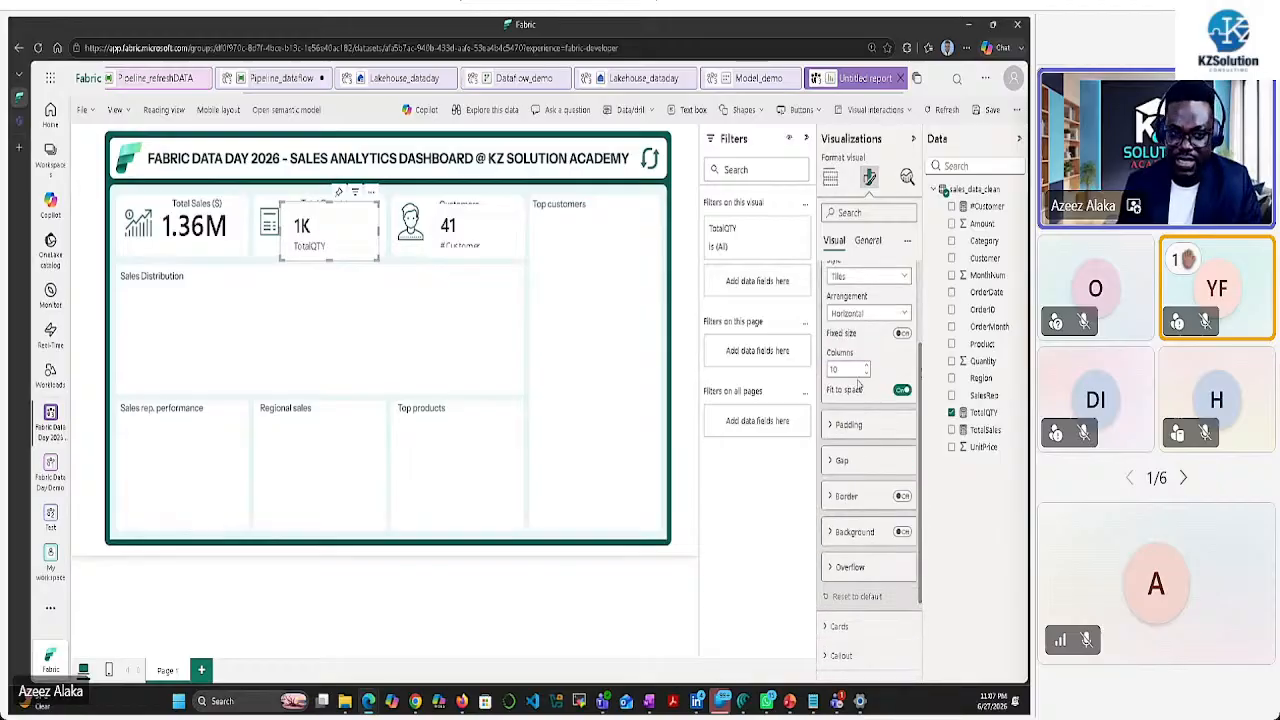
Turn off the quantity card's border, divider and background
scroll(860, 520, down, 2)
click(838, 543)
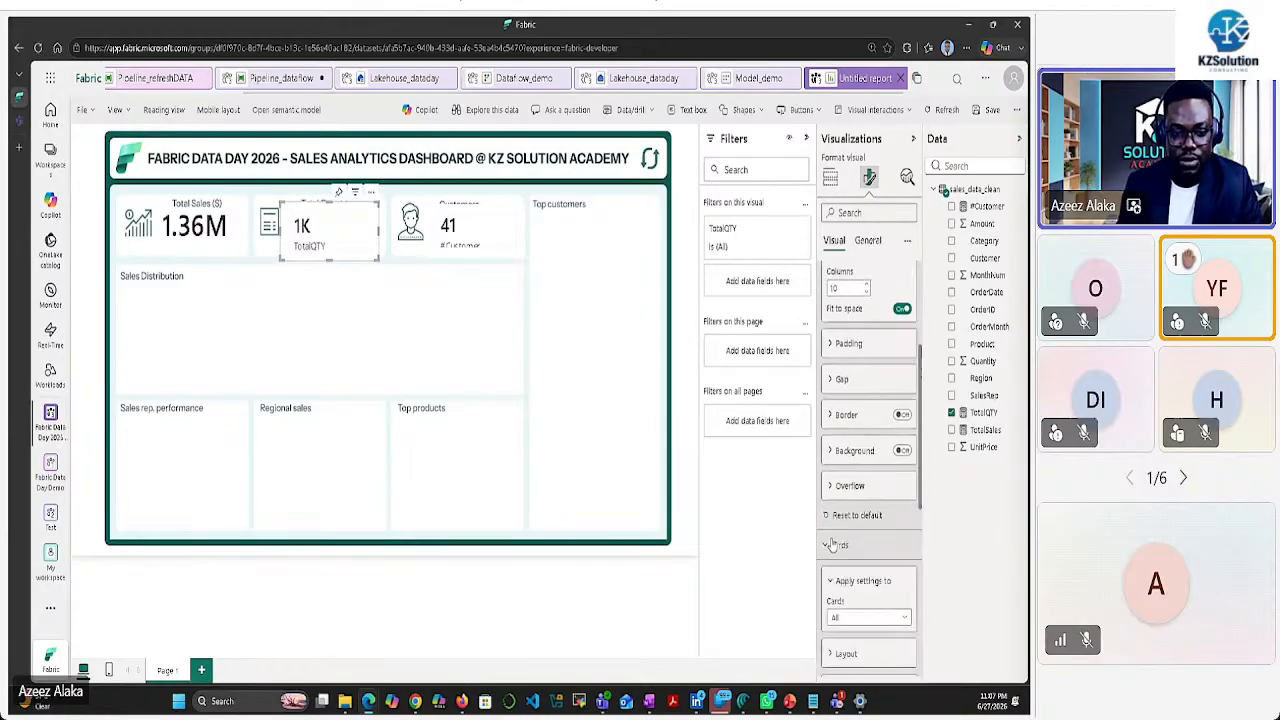
scroll(846, 486, down, 3)
click(901, 436)
click(901, 436)
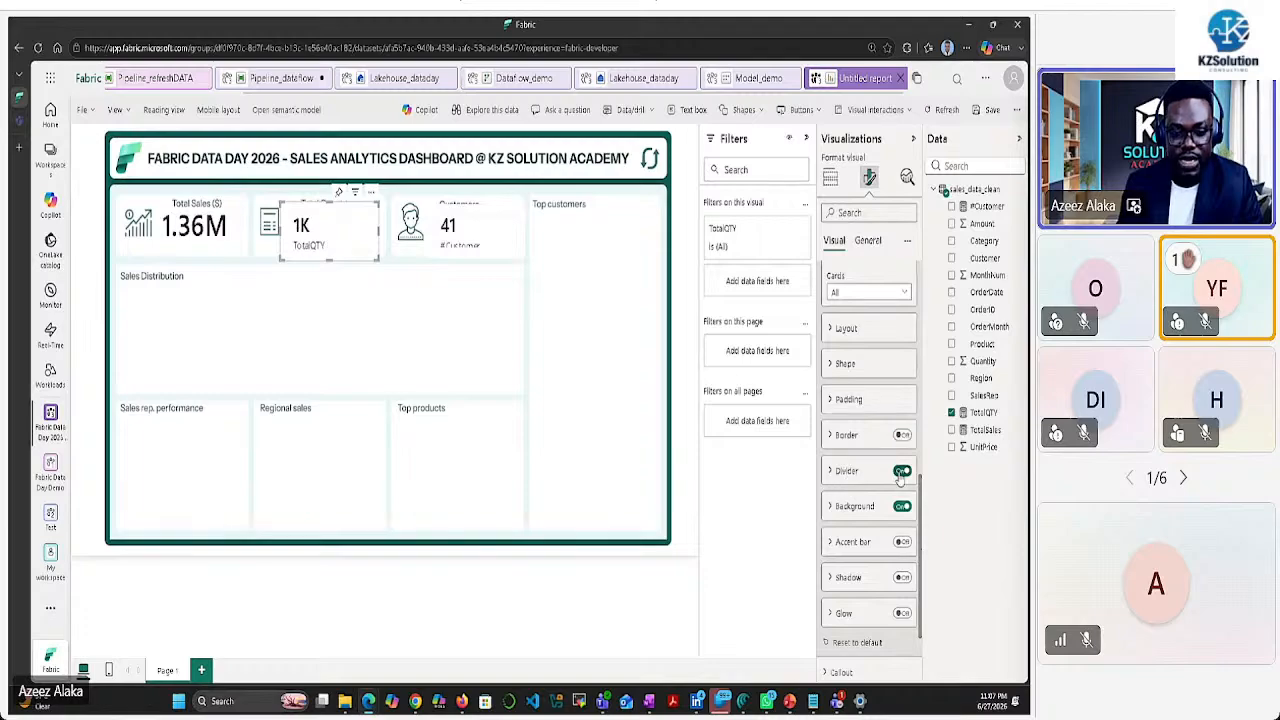
click(902, 470)
click(902, 506)
scroll(870, 500, down, 2)
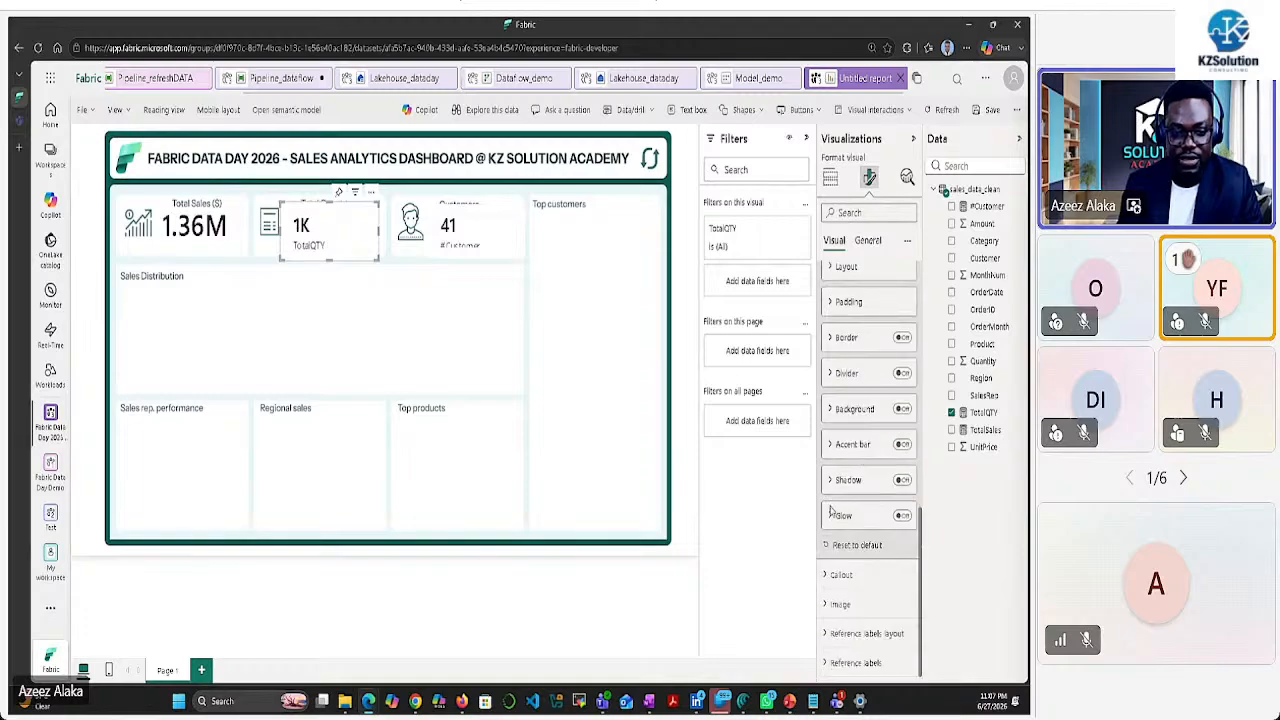
Set the quantity value font size to 37
click(834, 573)
scroll(858, 511, down, 3)
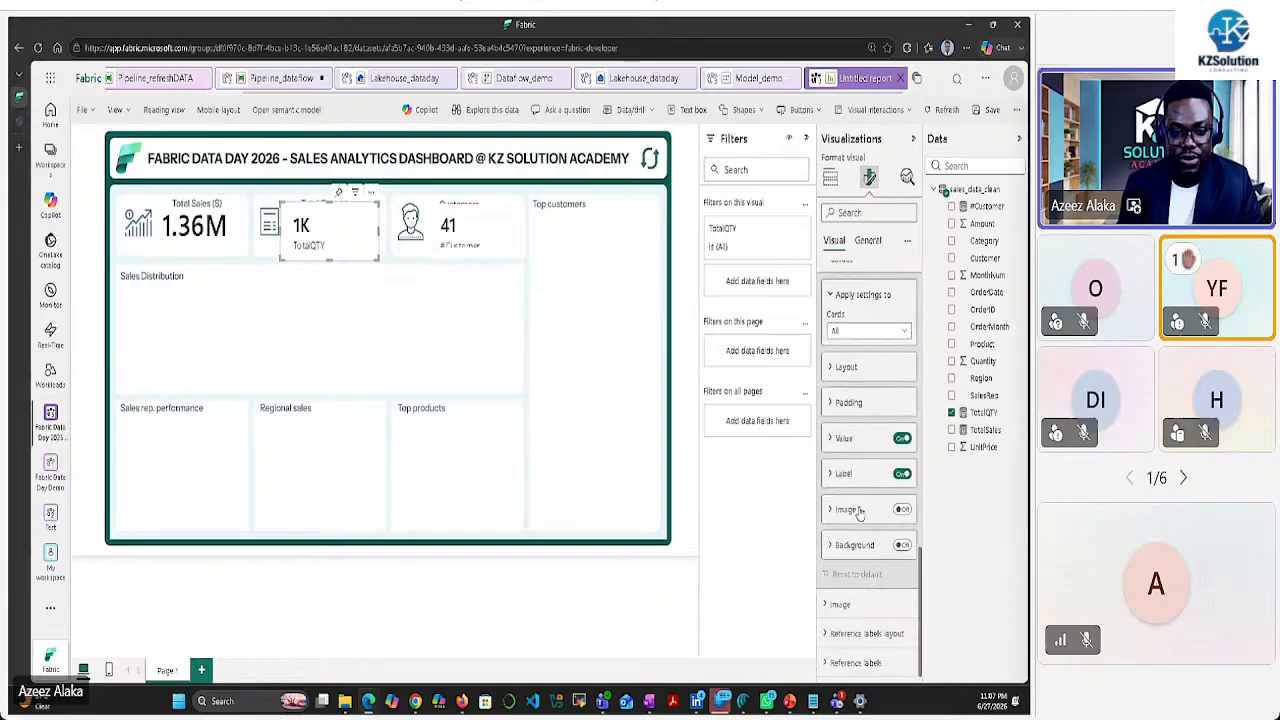
click(868, 440)
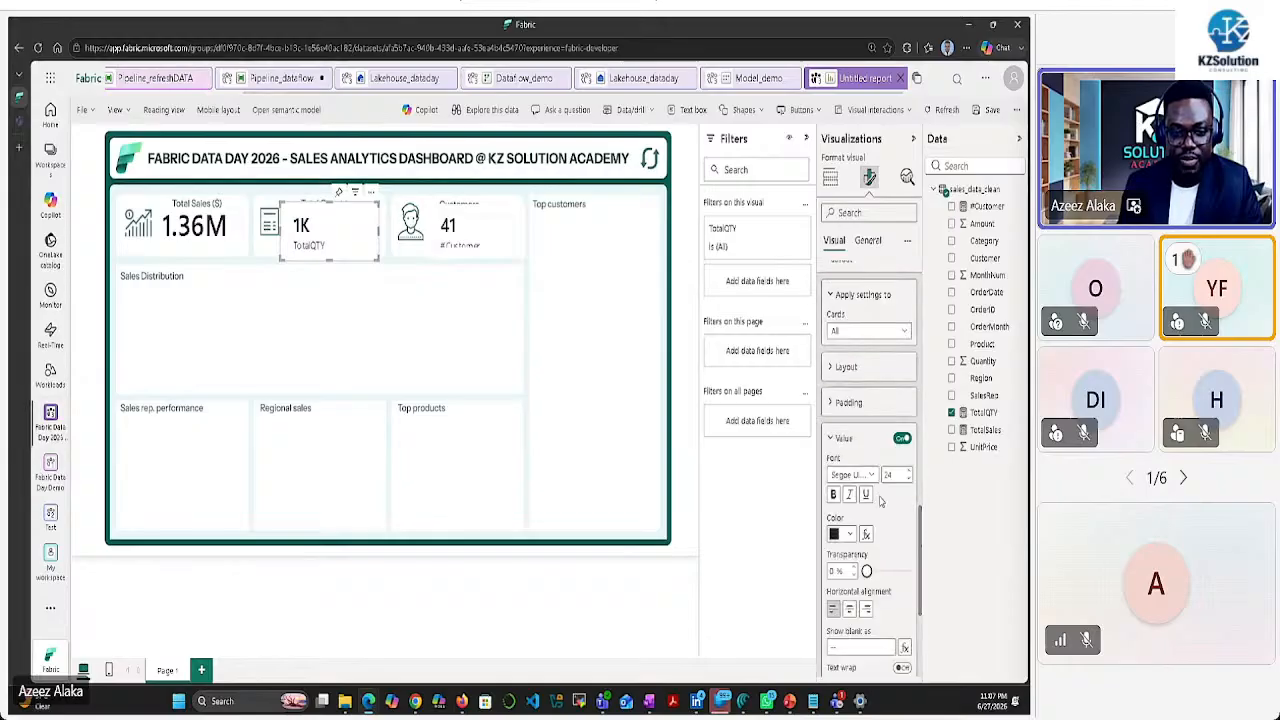
text(37)
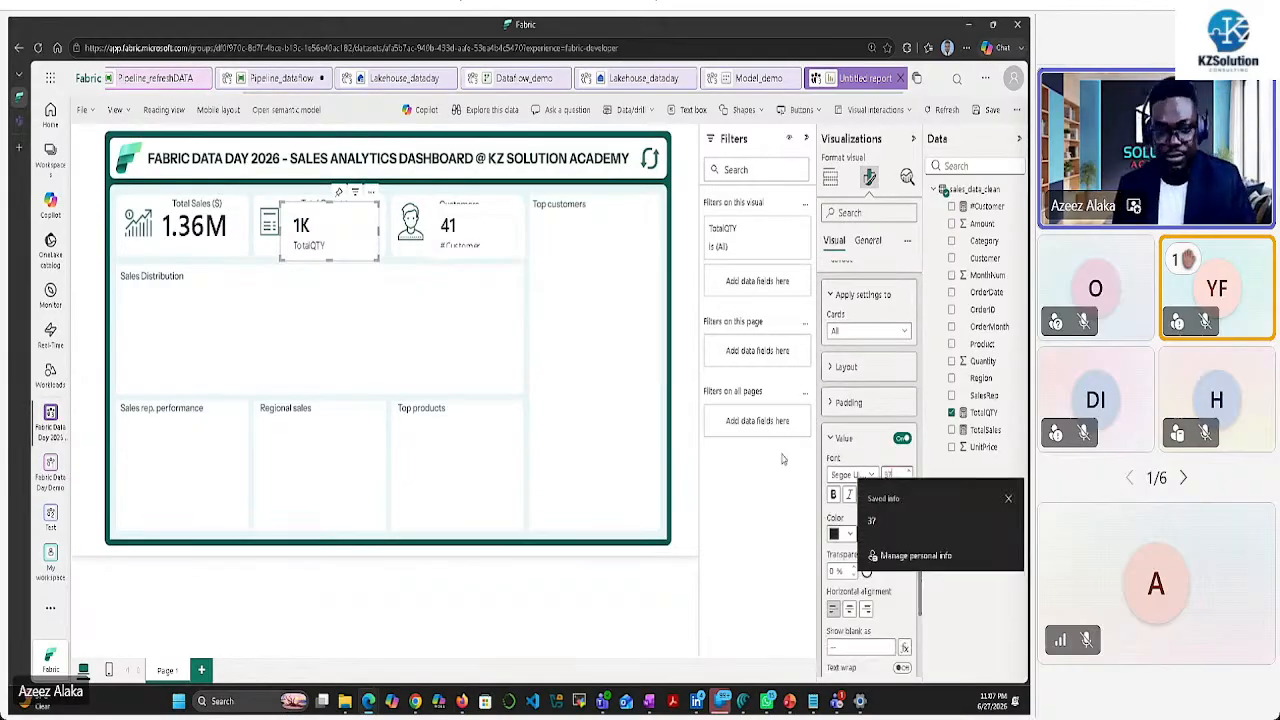
click(796, 498)
Set Display units to None to show 1149 and hide the category label
scroll(863, 590, down, 3)
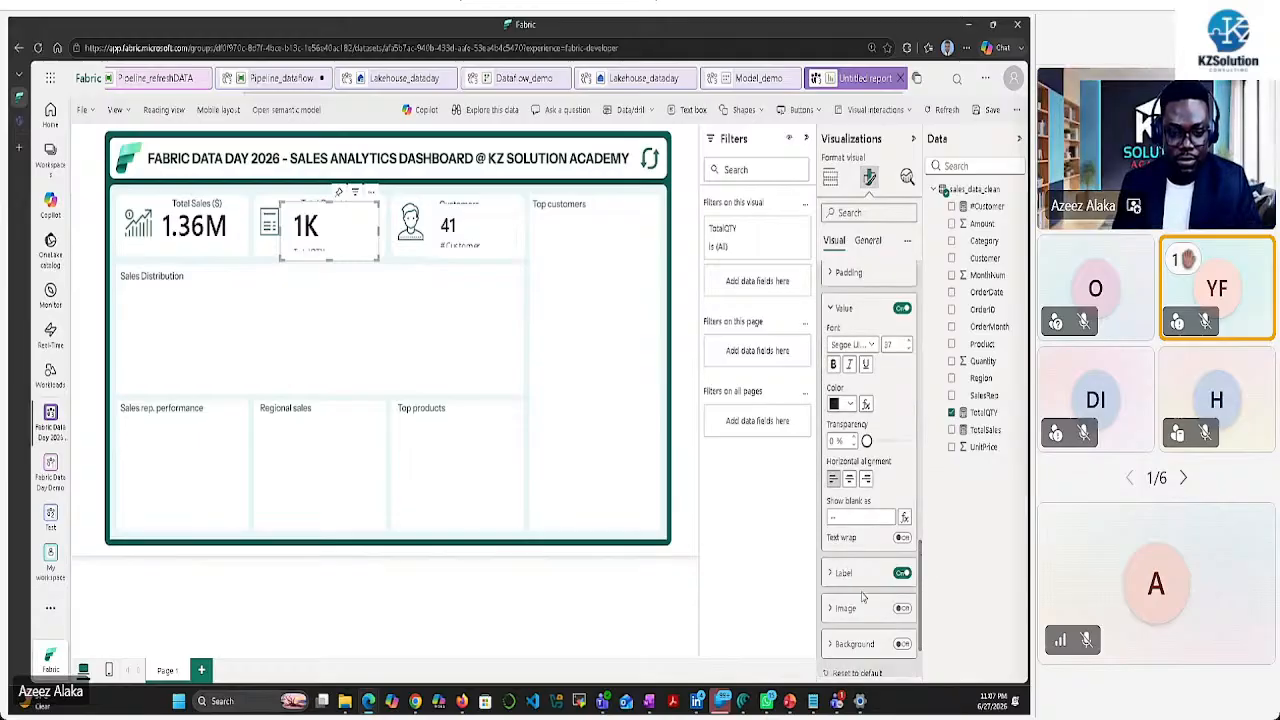
scroll(865, 500, up, 3)
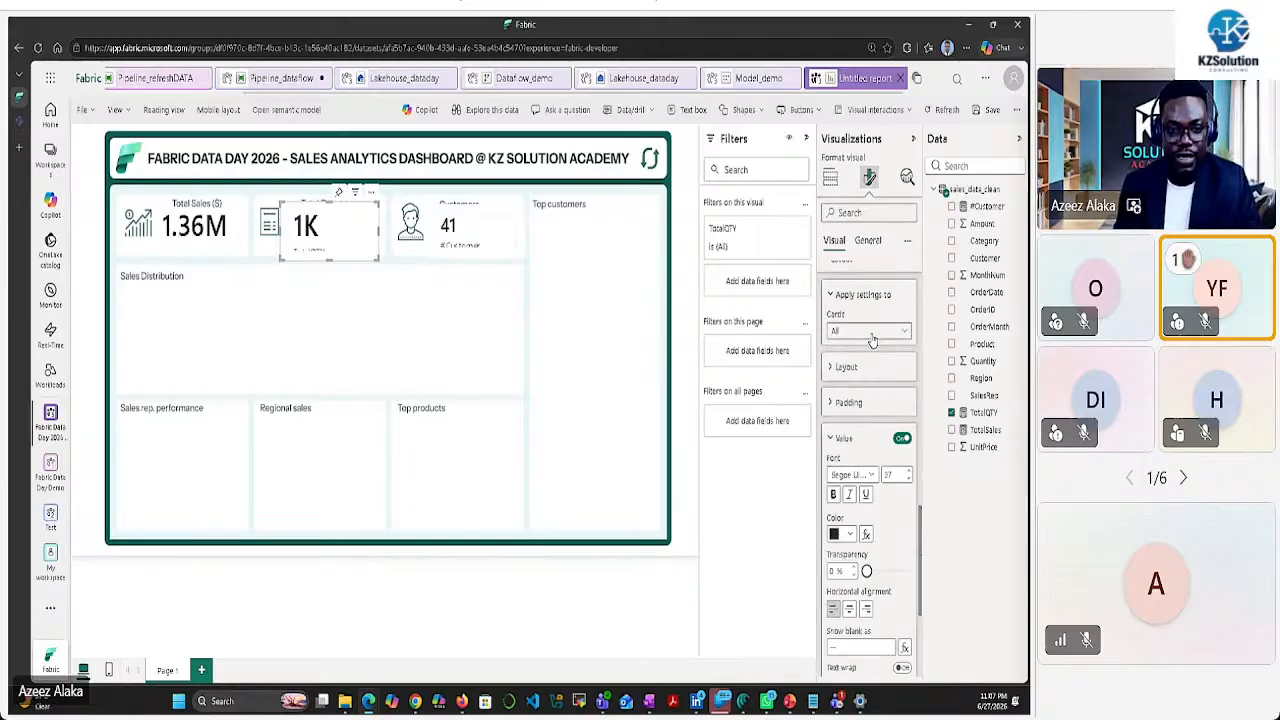
scroll(845, 480, down, 4)
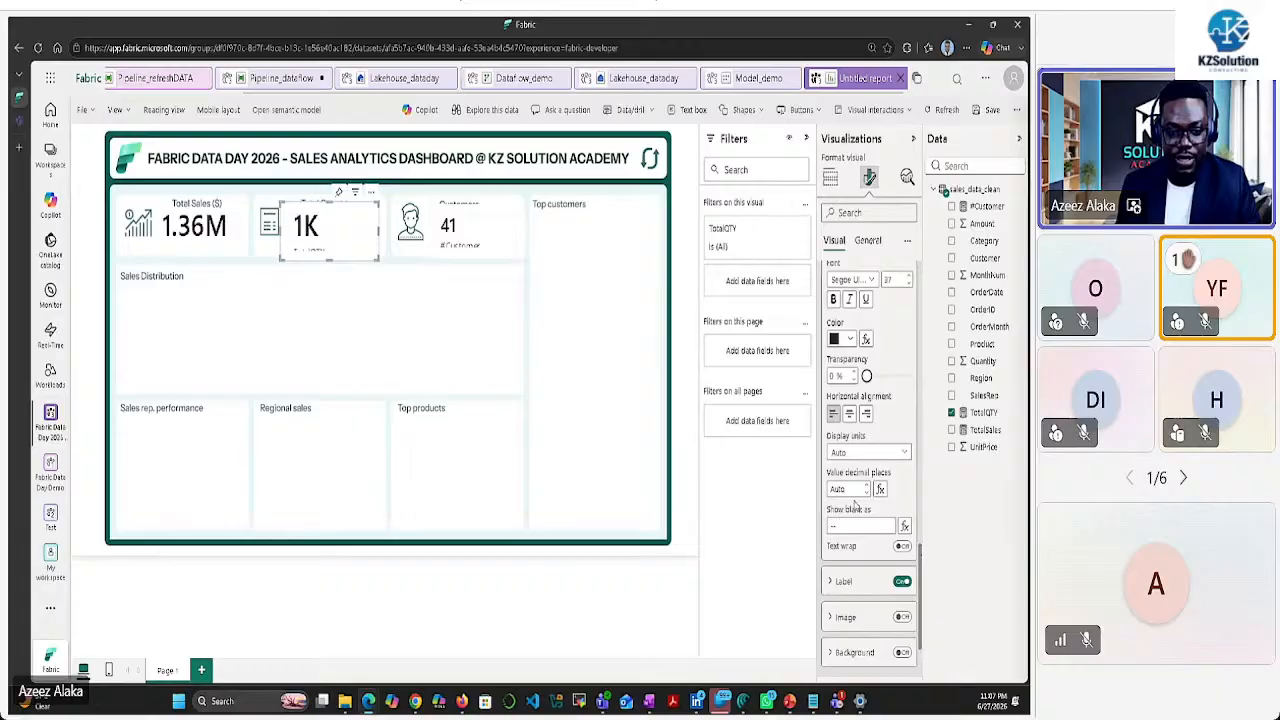
click(898, 453)
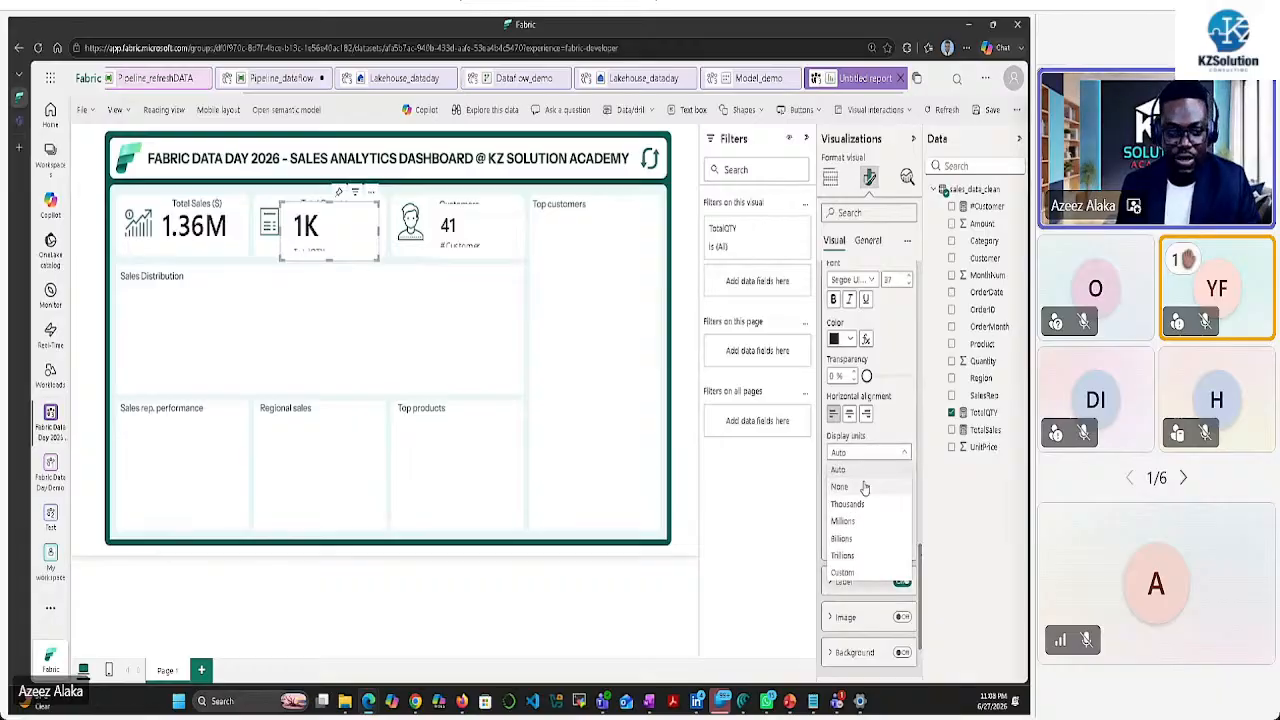
click(865, 487)
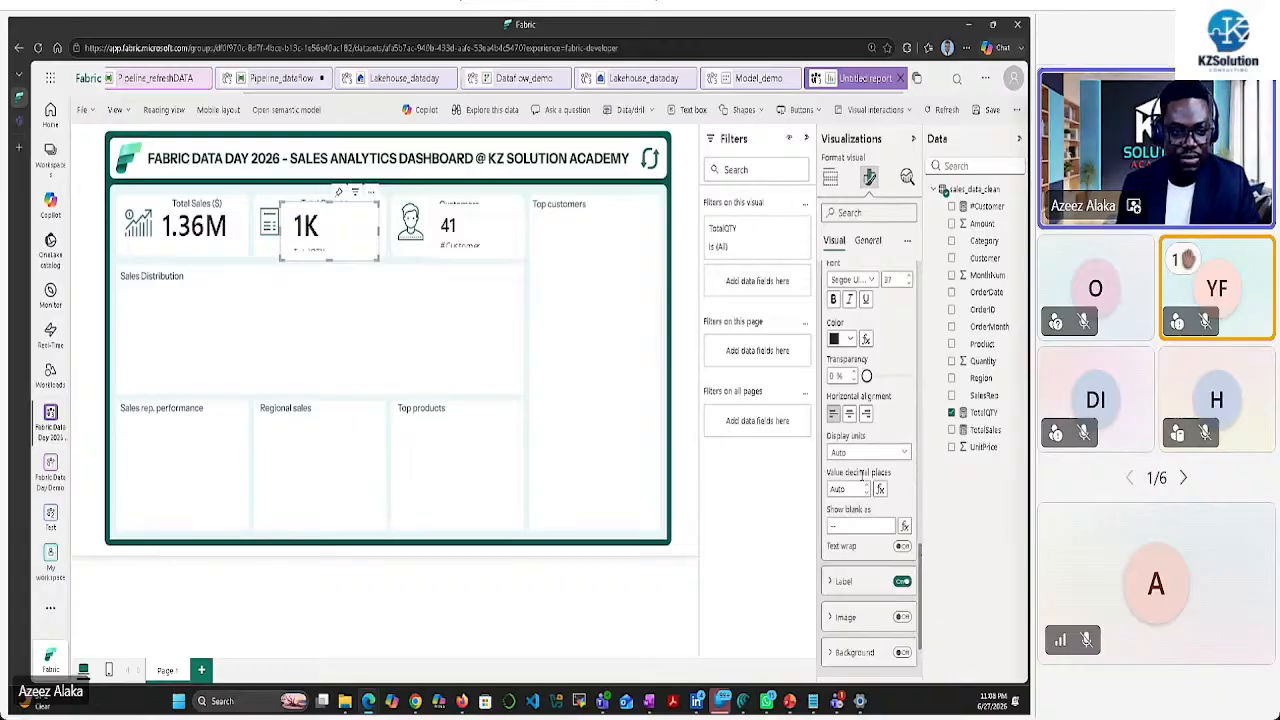
click(902, 582)
Check the General Effects settings and move the card up to align with Total Sales
click(868, 242)
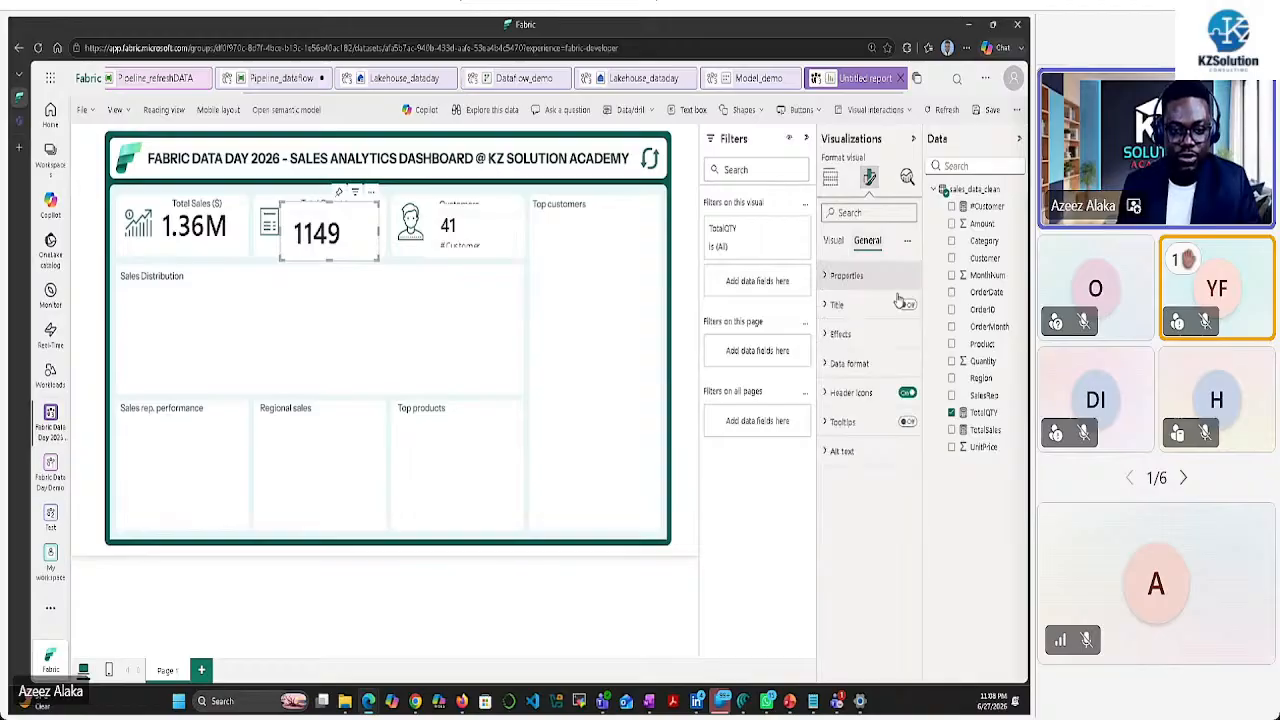
click(889, 368)
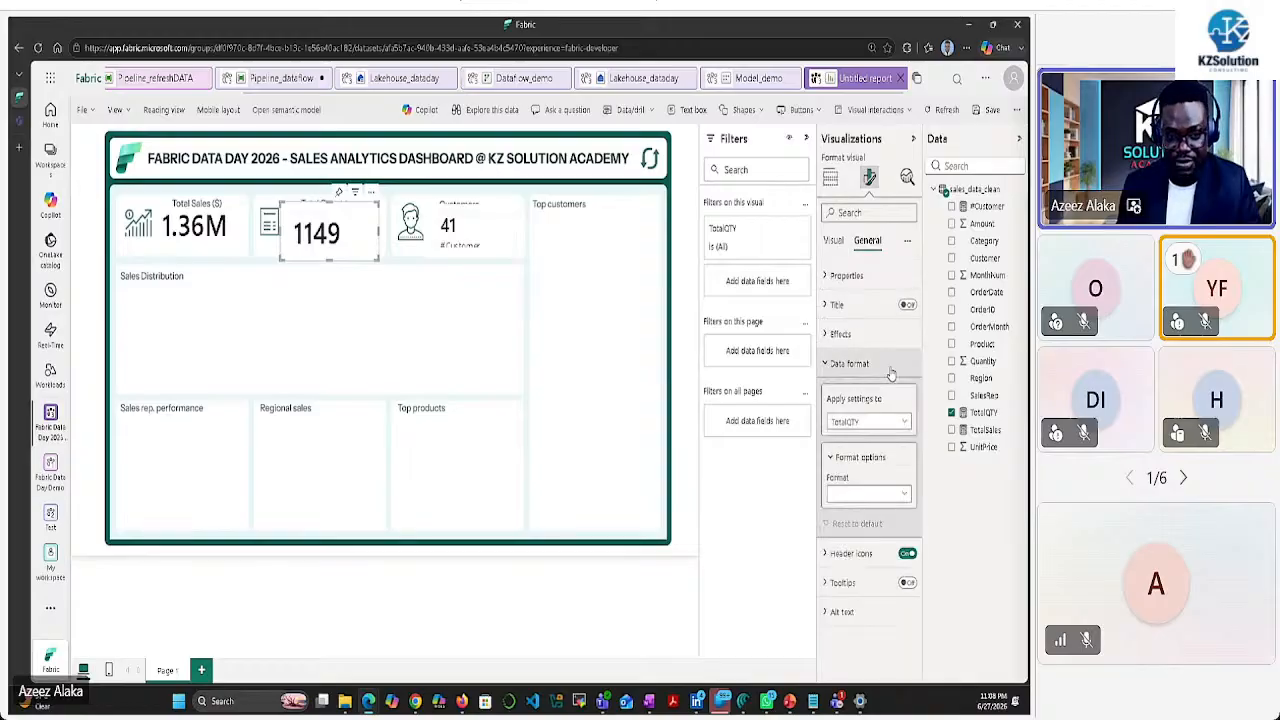
click(830, 335)
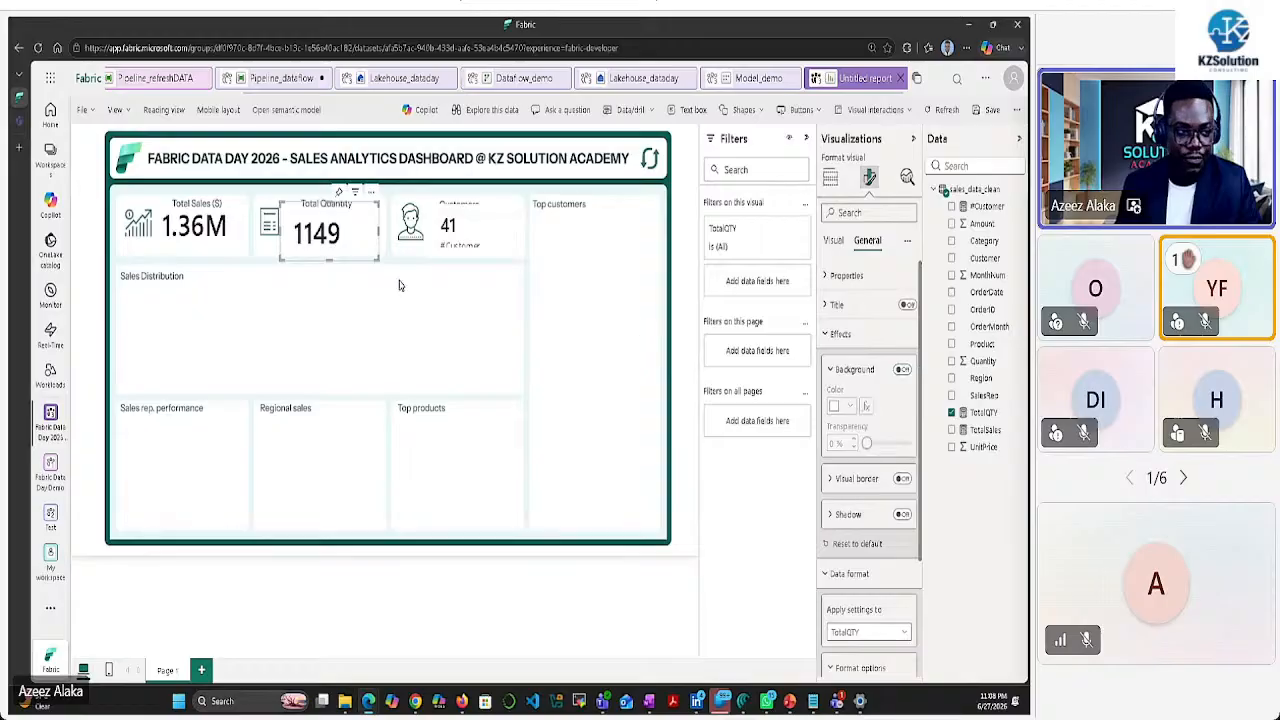
drag(357, 226, 362, 218)
Turn off the Customers card's border, divider and inner background
click(470, 230)
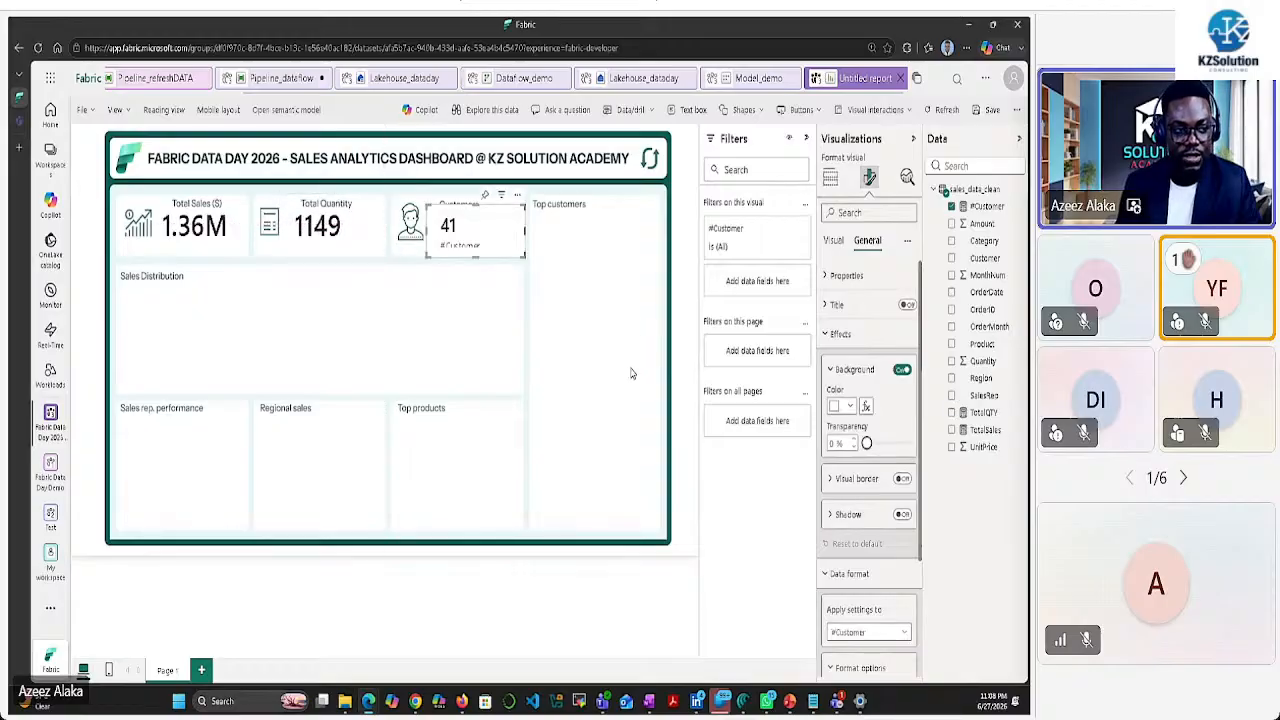
click(834, 241)
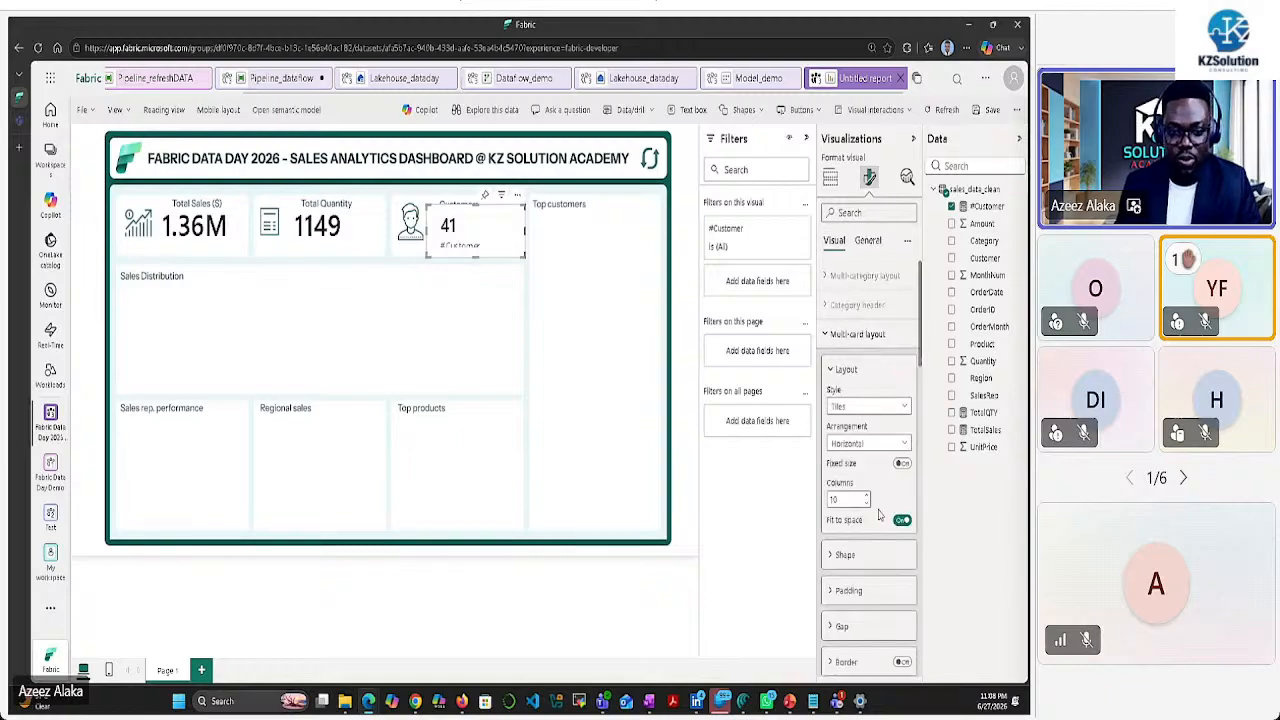
scroll(872, 510, down, 2)
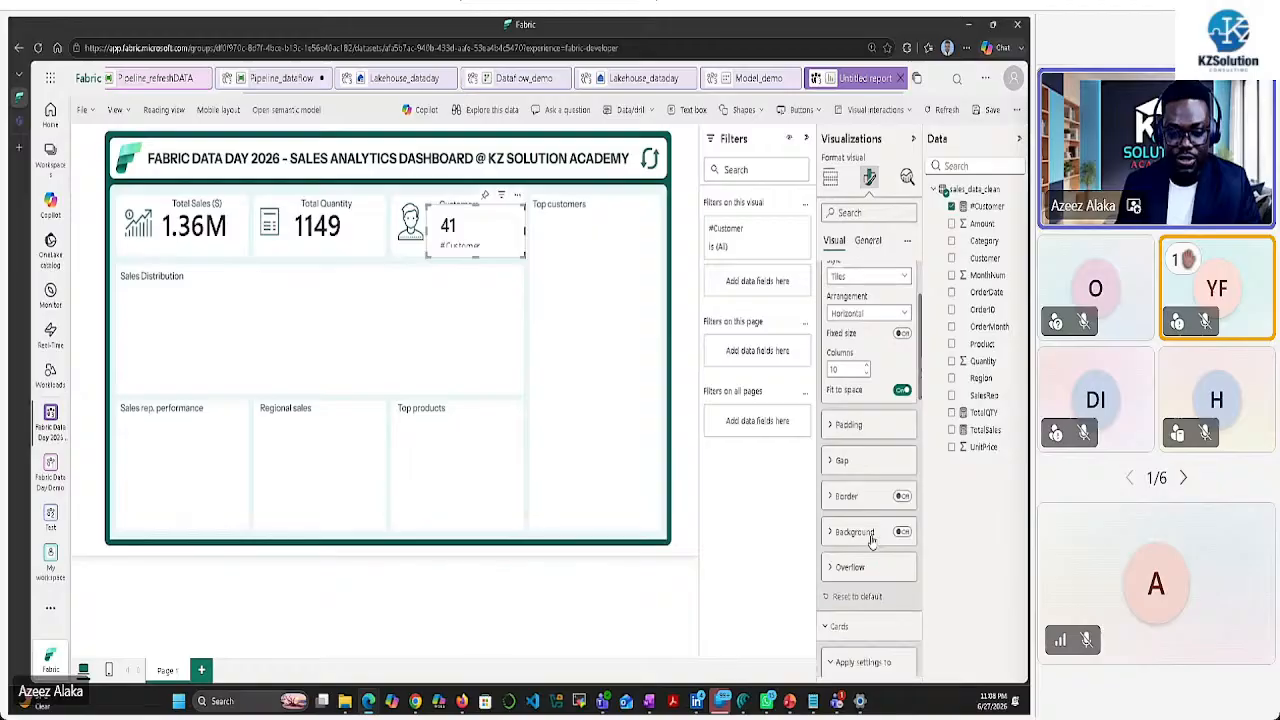
scroll(866, 518, down, 3)
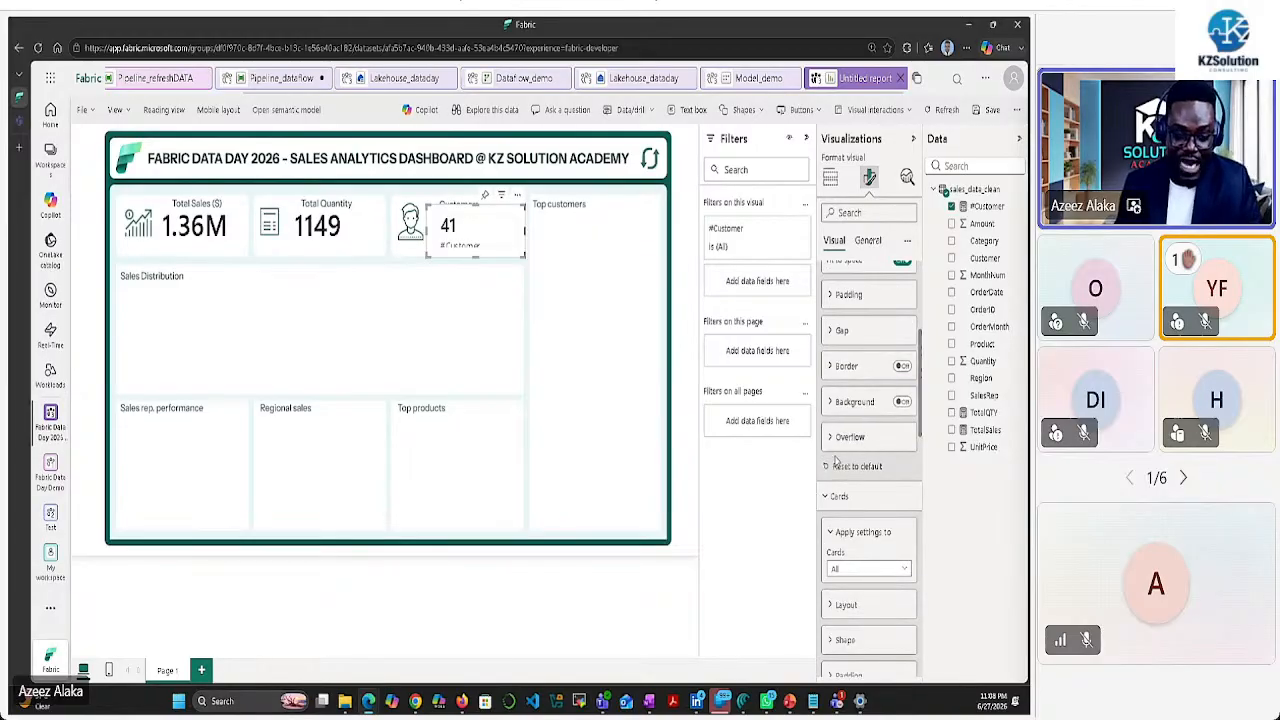
scroll(850, 480, down, 3)
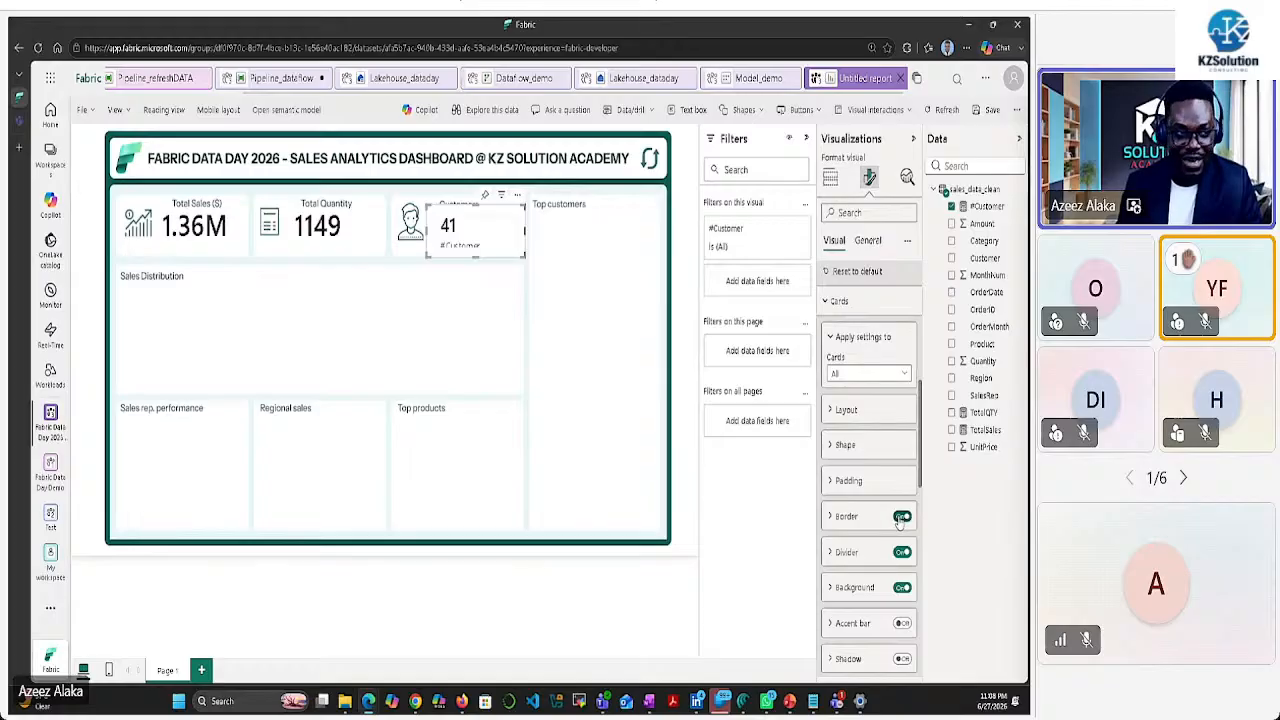
click(901, 517)
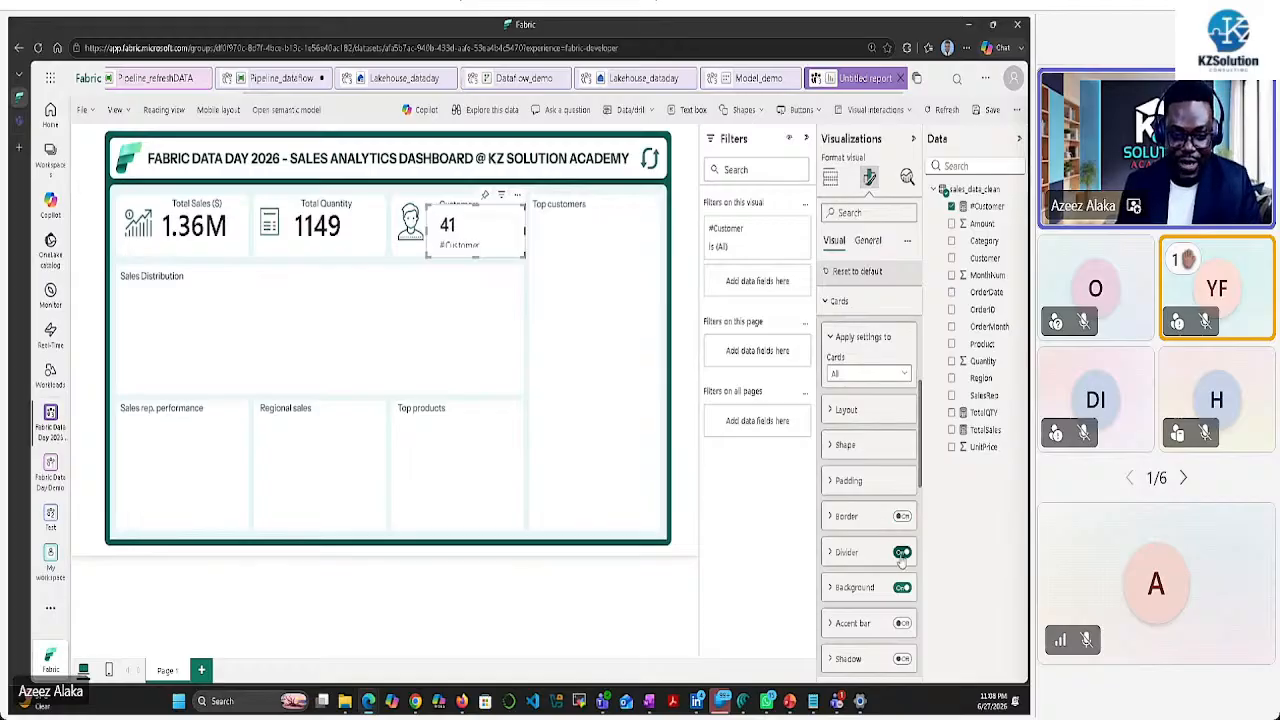
click(902, 552)
scroll(874, 508, down, 2)
click(901, 455)
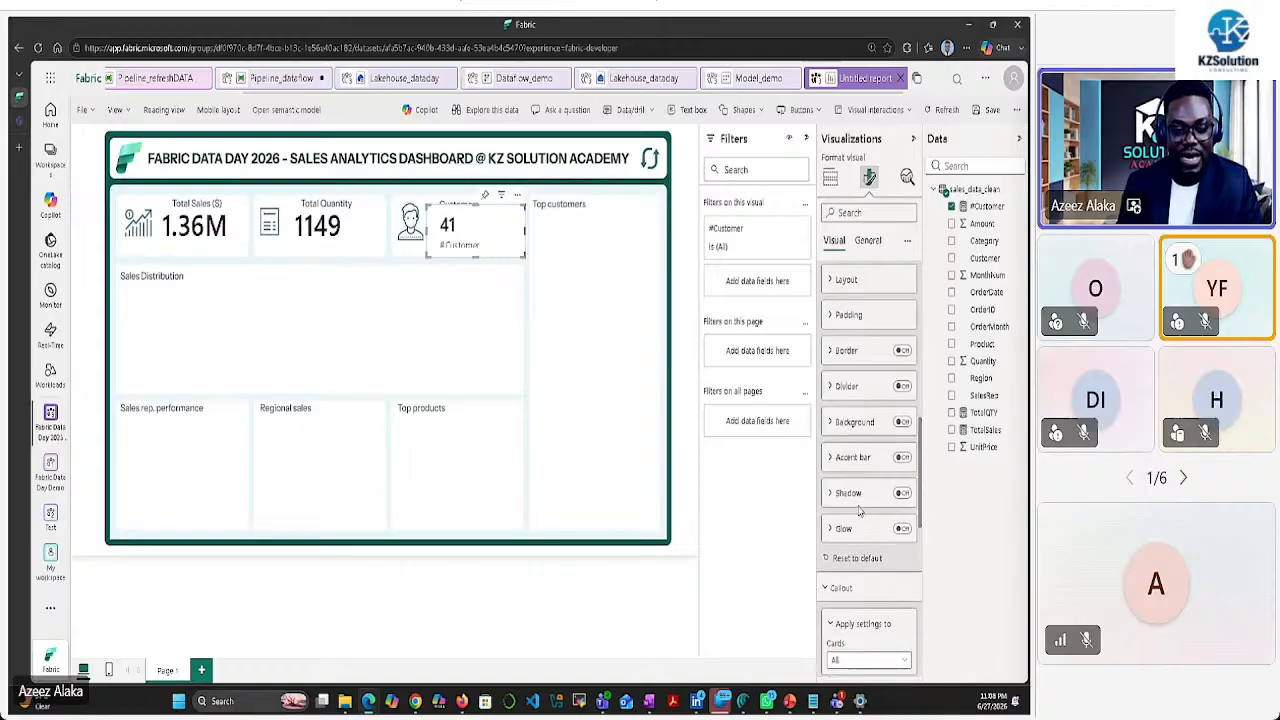
Set the Customers value font size to 37 and hide the label under 41
scroll(858, 512, down, 2)
scroll(862, 500, down, 3)
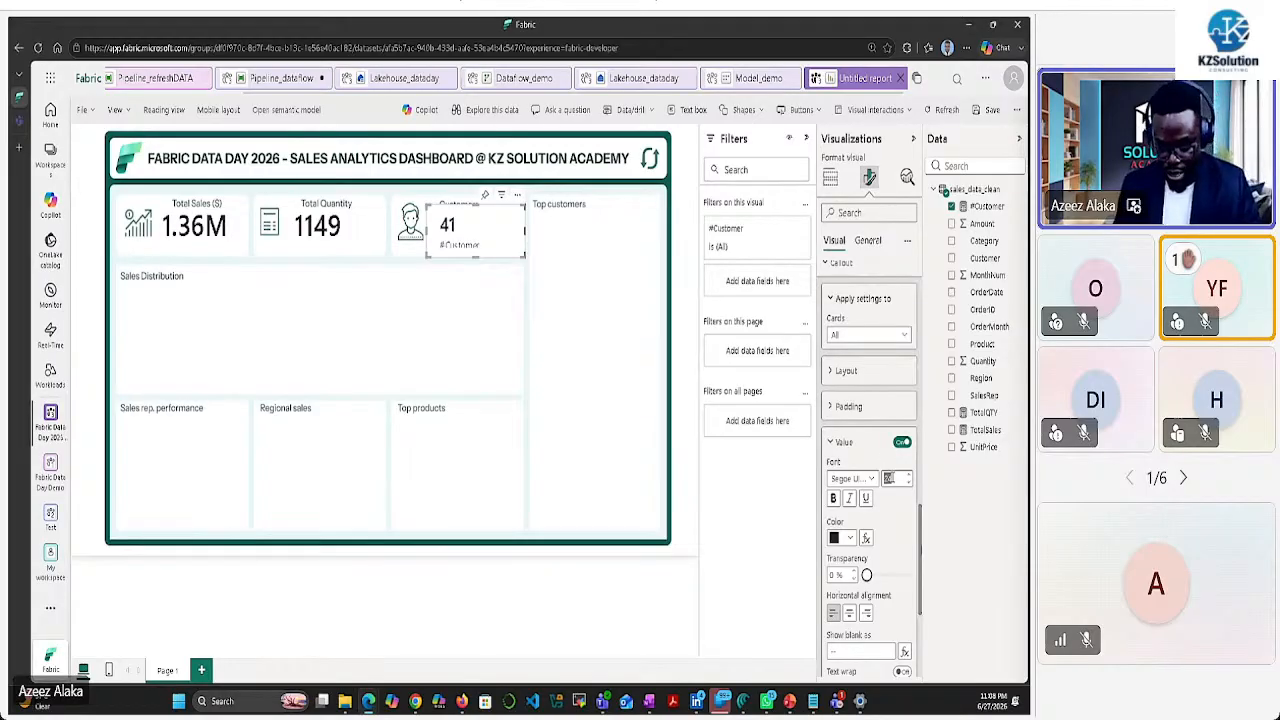
text(37)
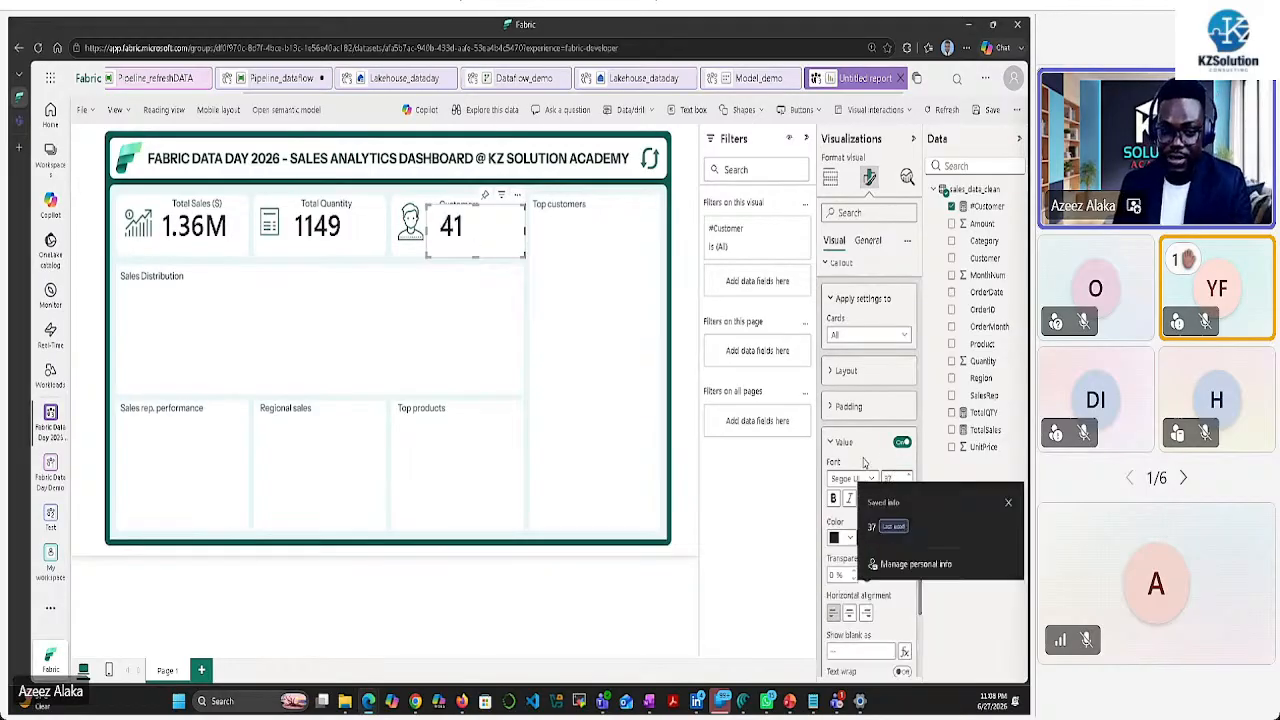
scroll(845, 490, down, 3)
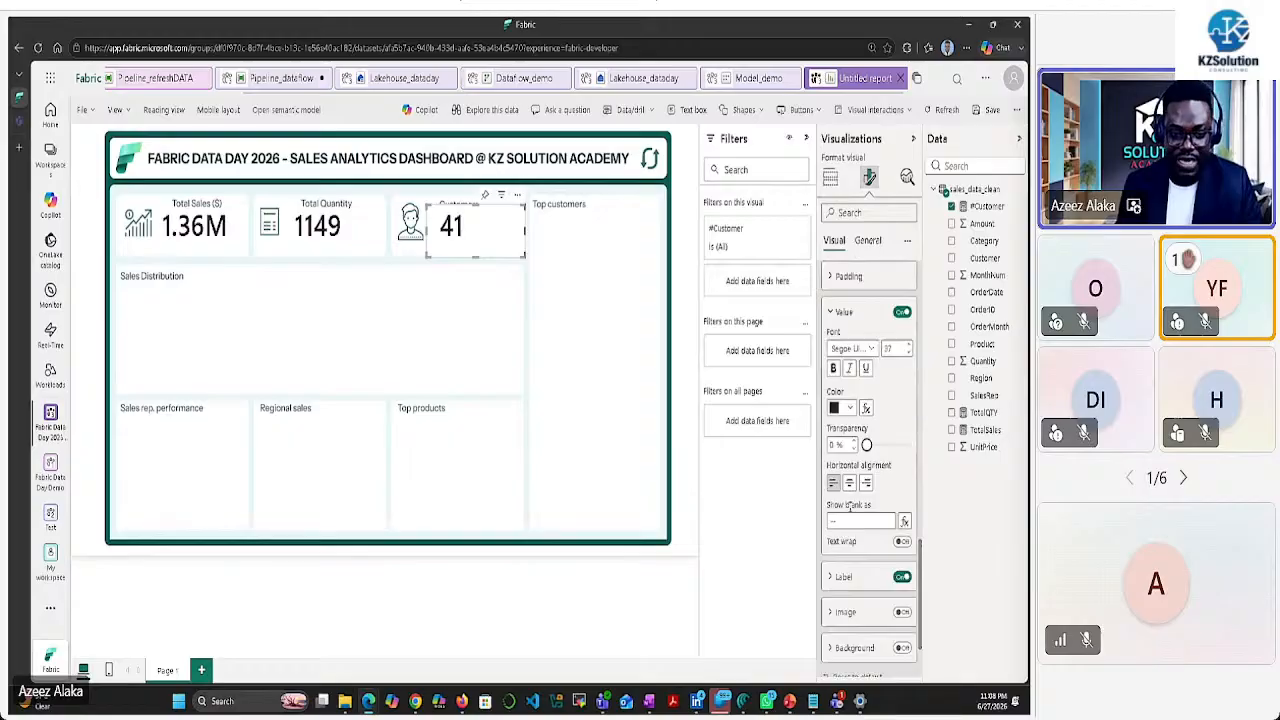
click(900, 578)
scroll(868, 592, down, 1)
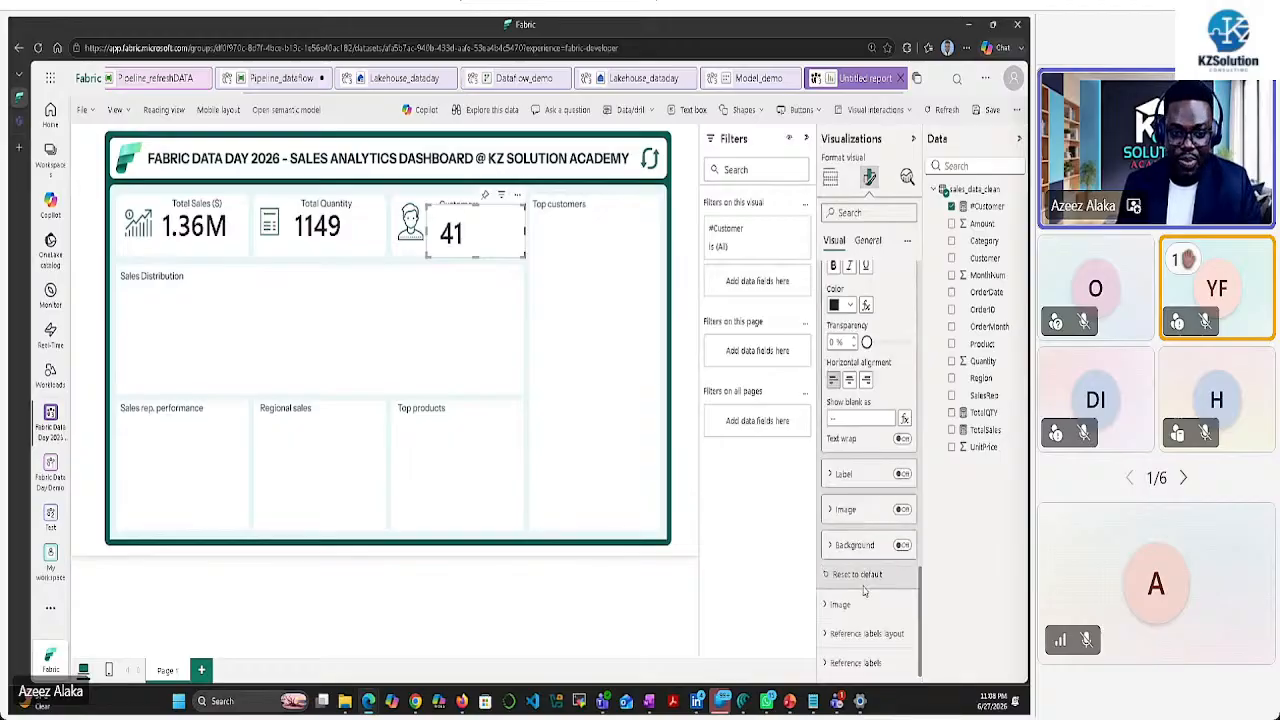
scroll(851, 549, up, 3)
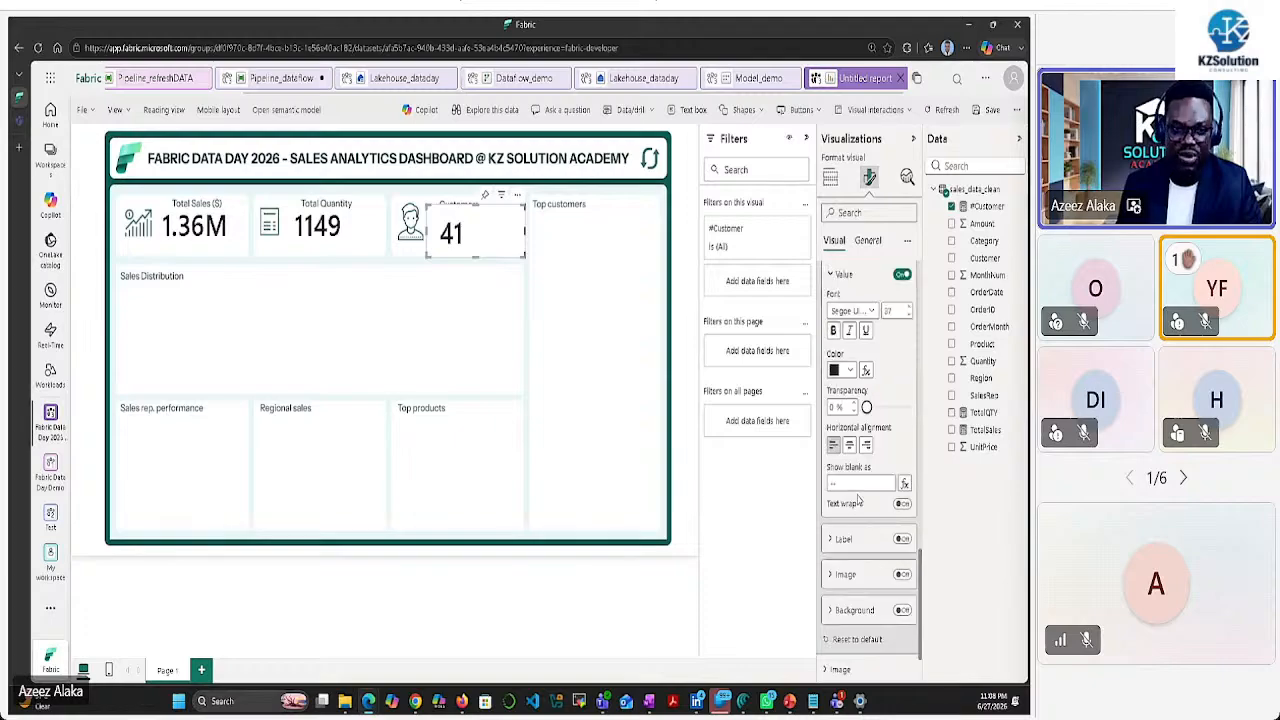
Turn off the General background, then shrink and align the Customers card beside Total Quantity
click(867, 241)
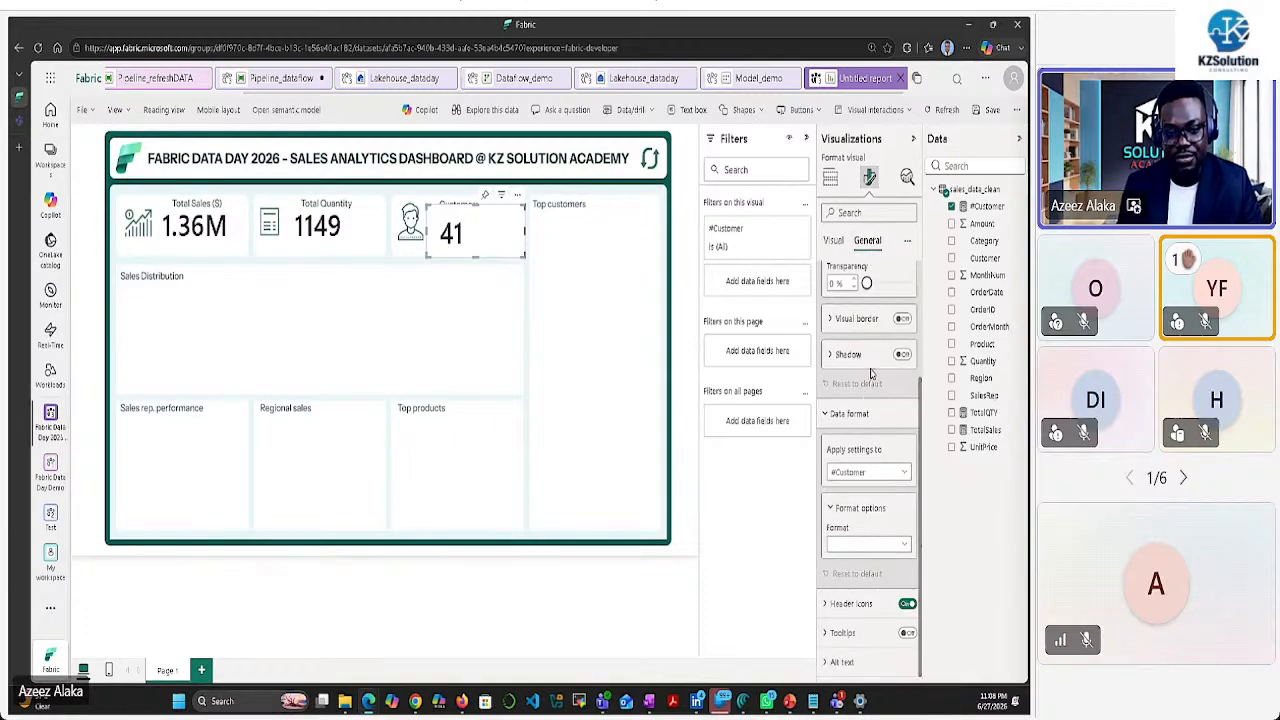
click(830, 354)
scroll(851, 460, down, 1)
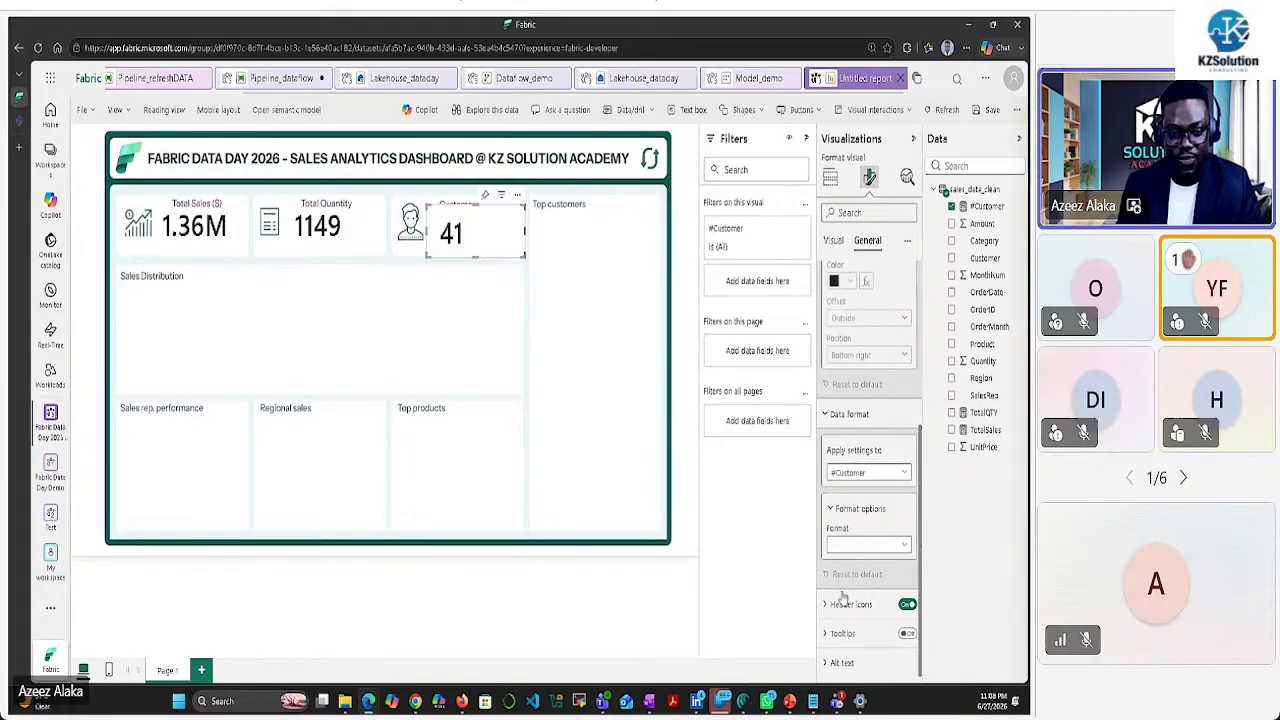
scroll(868, 478, up, 3)
click(902, 370)
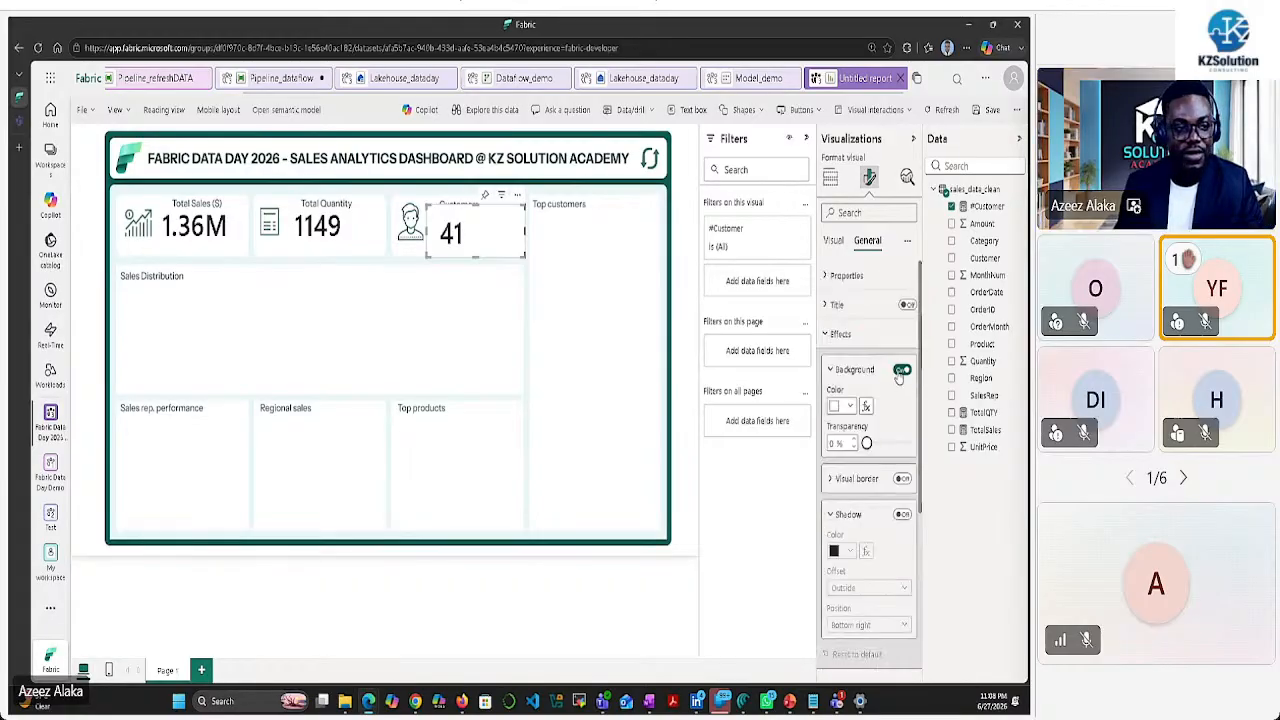
drag(523, 256, 496, 248)
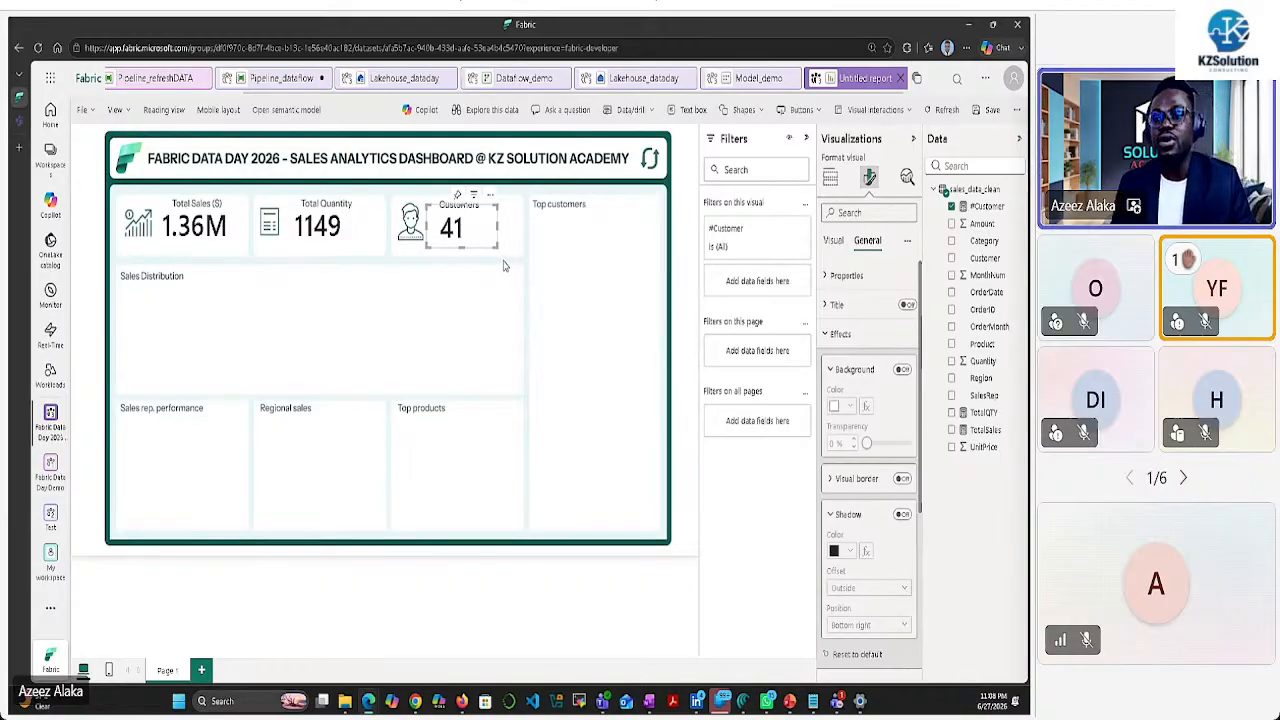
drag(470, 228, 473, 225)
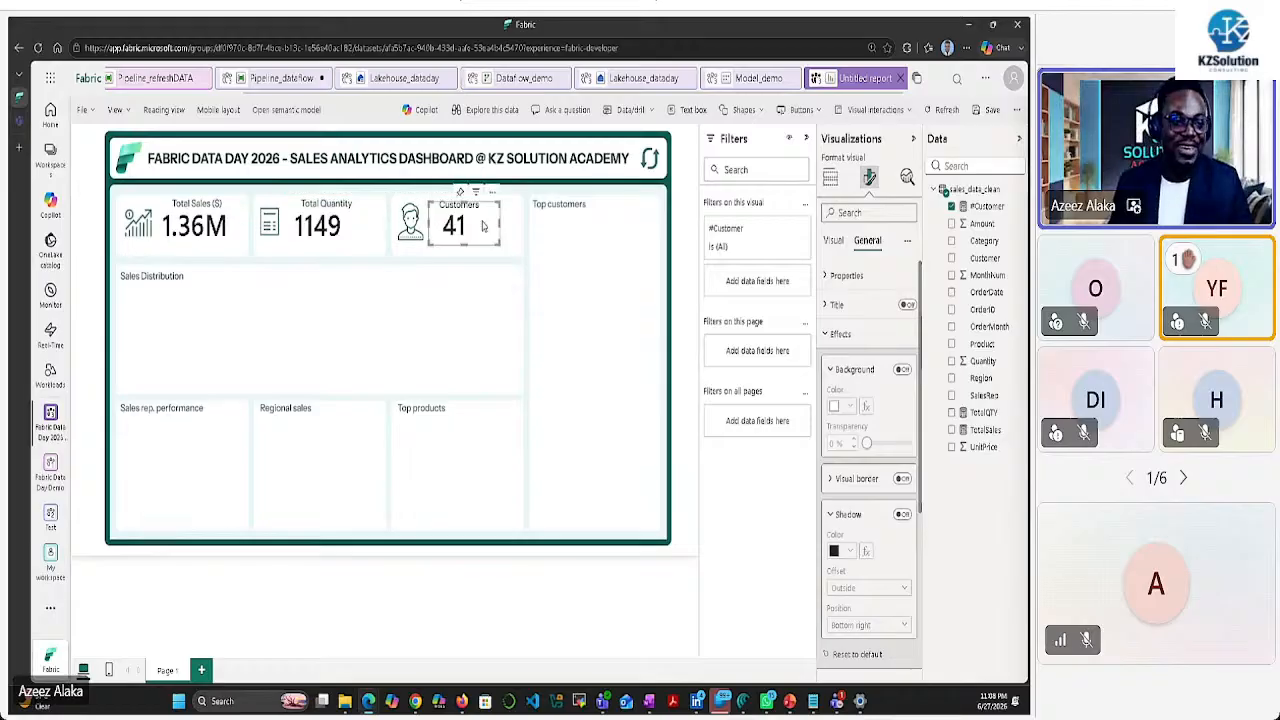
click(555, 237)
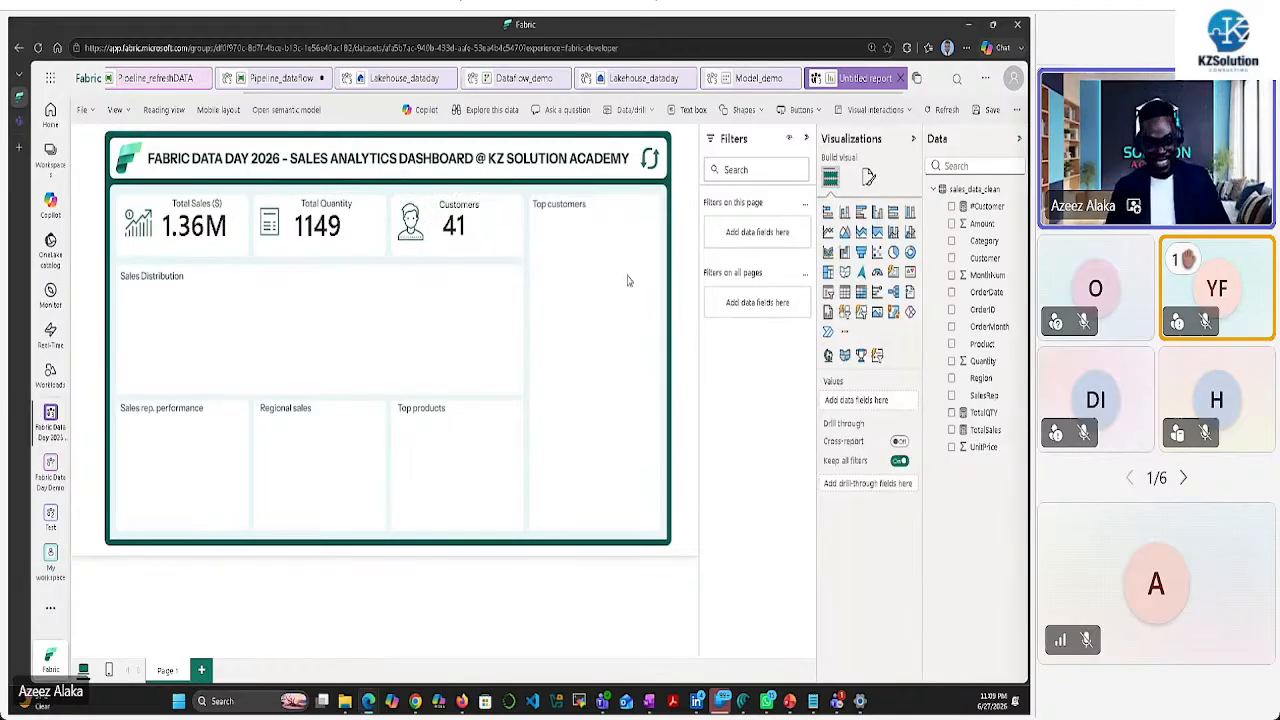
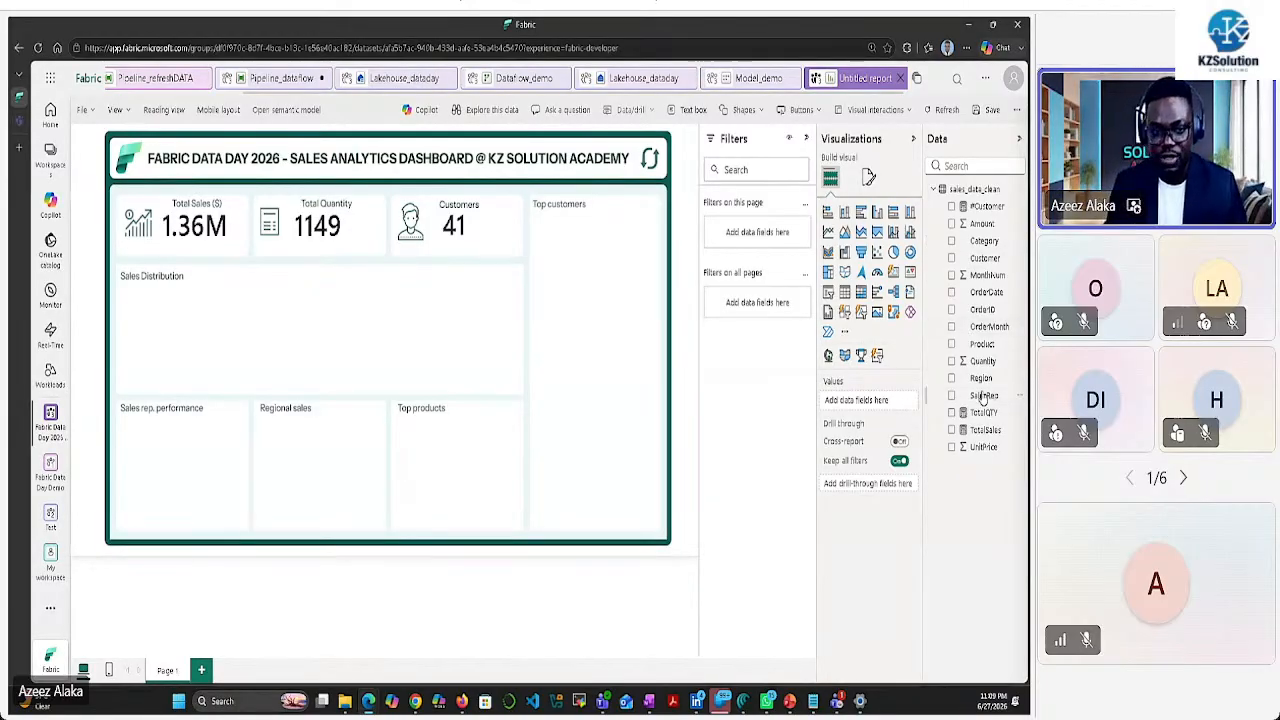
Add a line chart plotting TotalSales by OrderDate
click(828, 231)
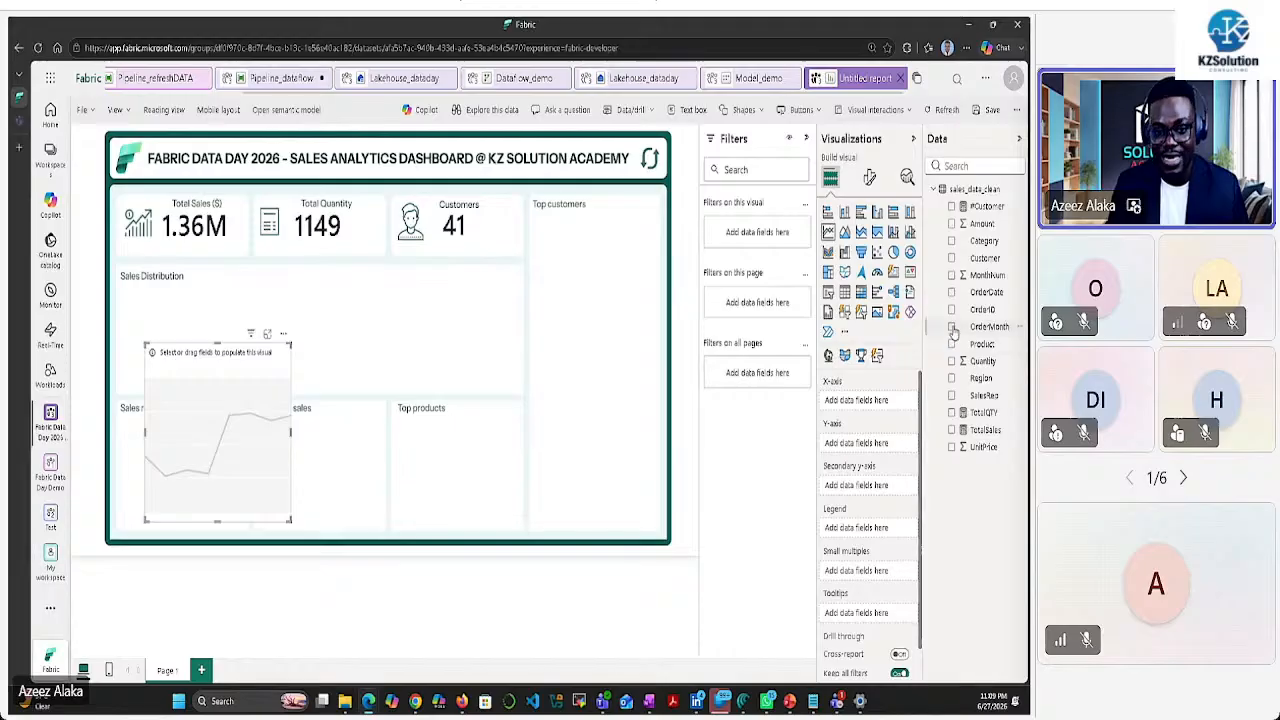
click(951, 292)
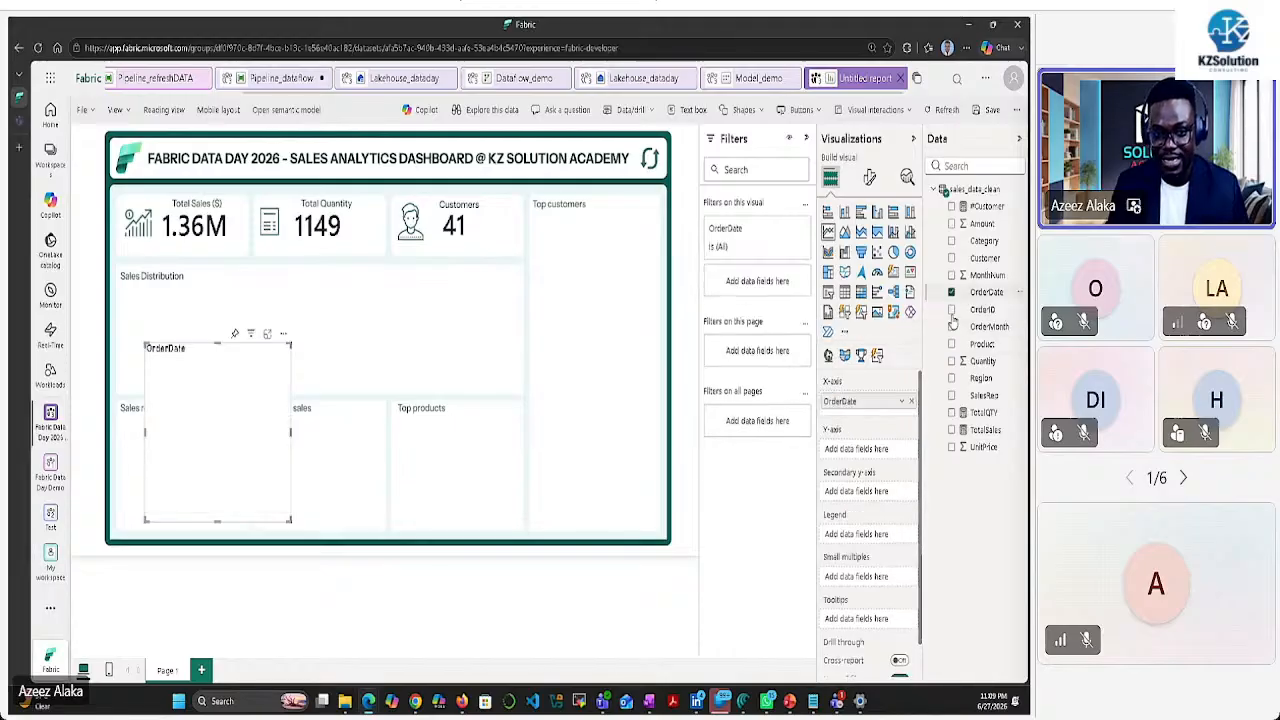
click(951, 430)
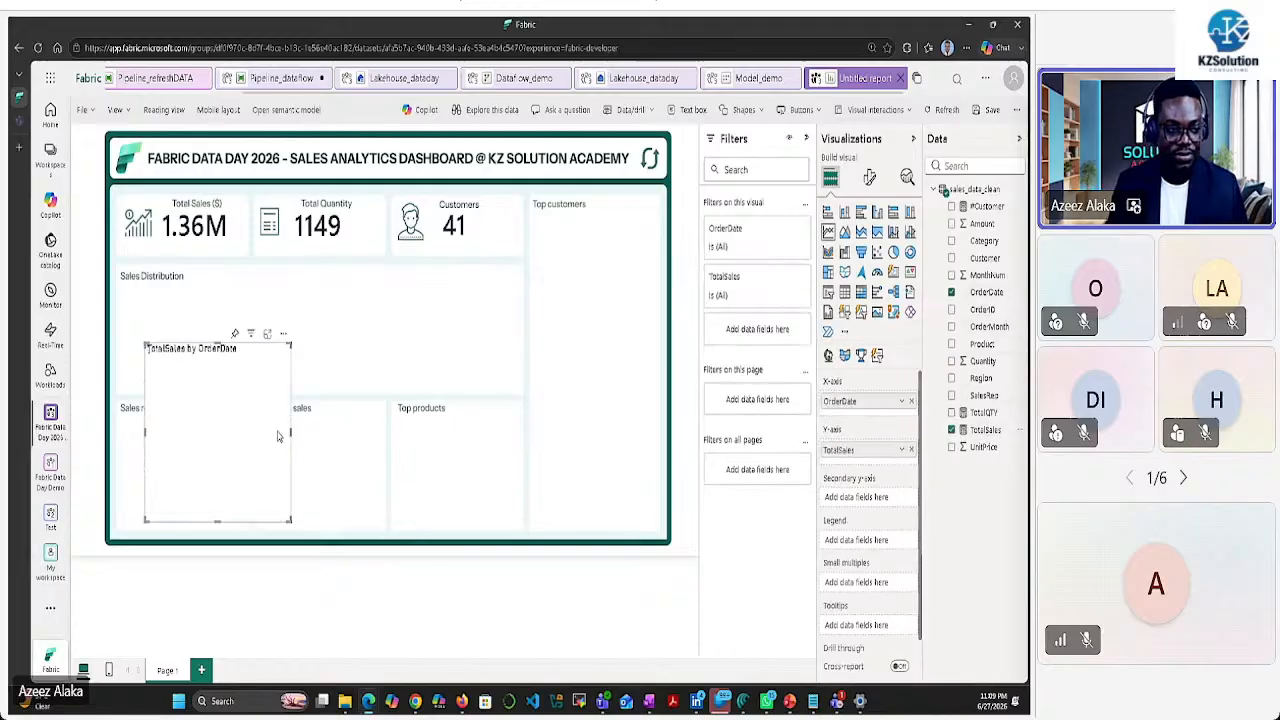
Move and resize the line chart so it fills the Sales Distribution tile
drag(292, 438, 504, 418)
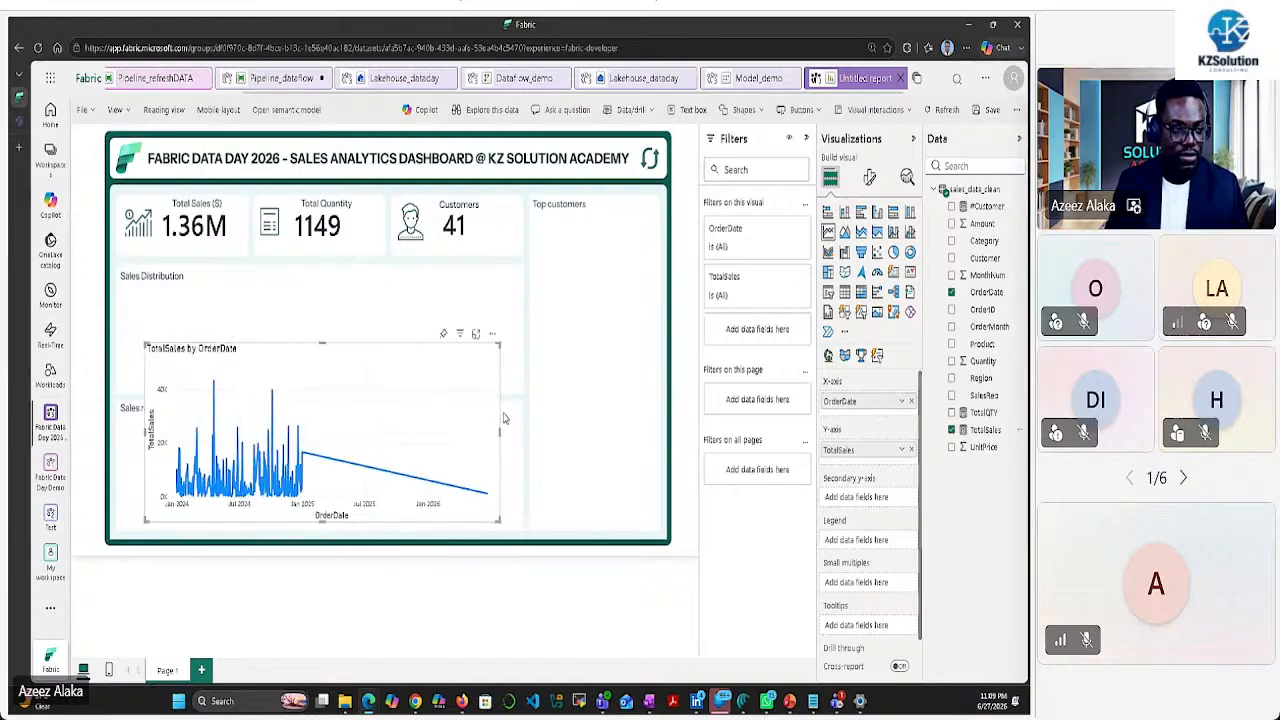
drag(856, 401, 858, 403)
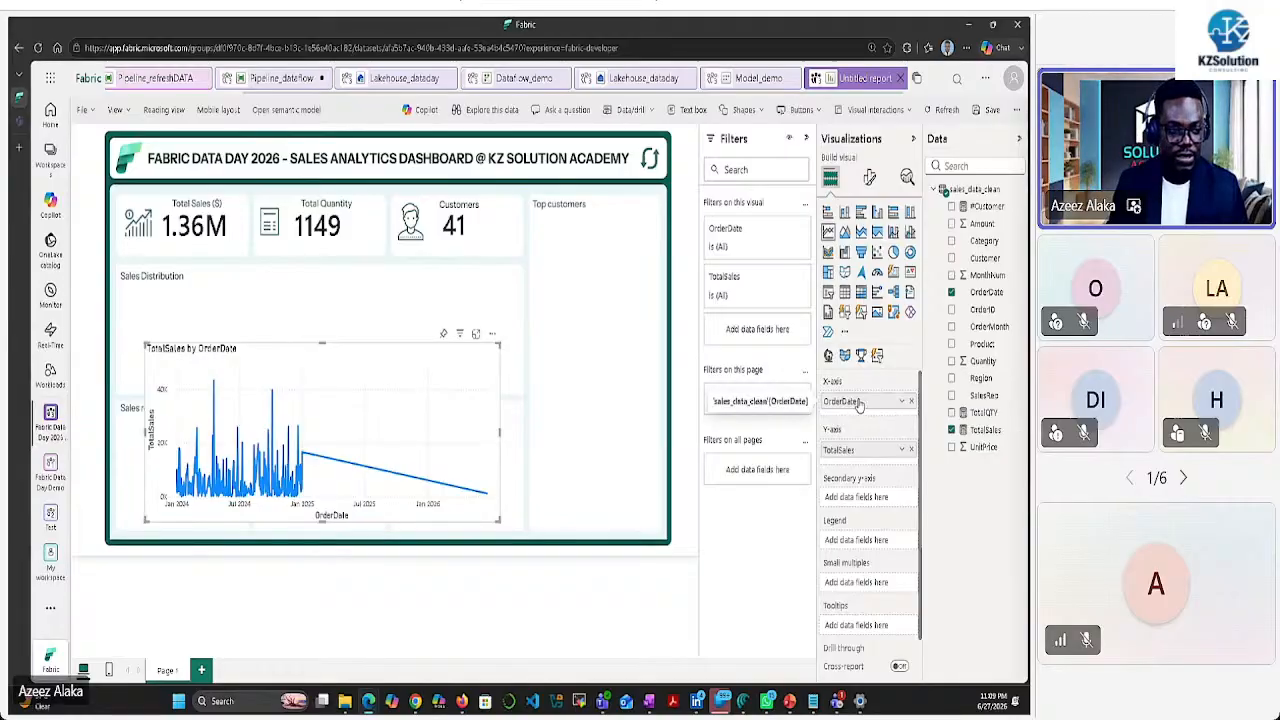
drag(858, 403, 858, 403)
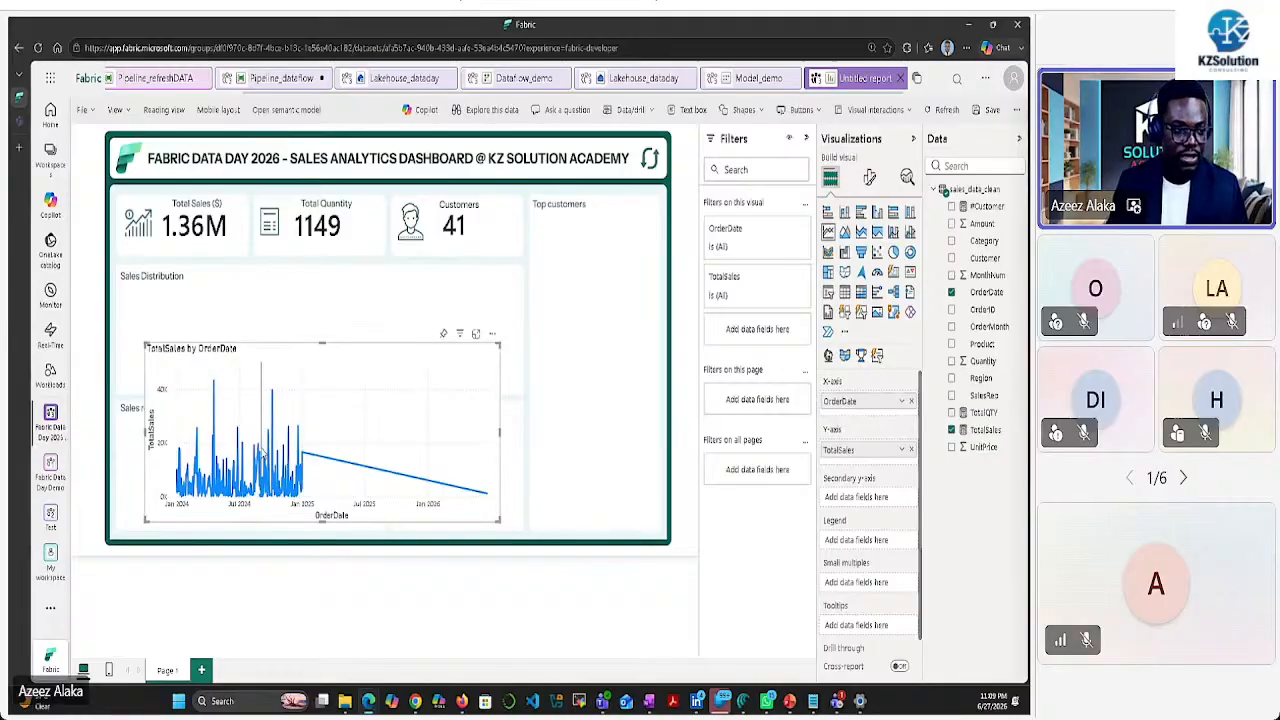
drag(321, 362, 309, 269)
drag(488, 430, 520, 395)
drag(326, 250, 329, 268)
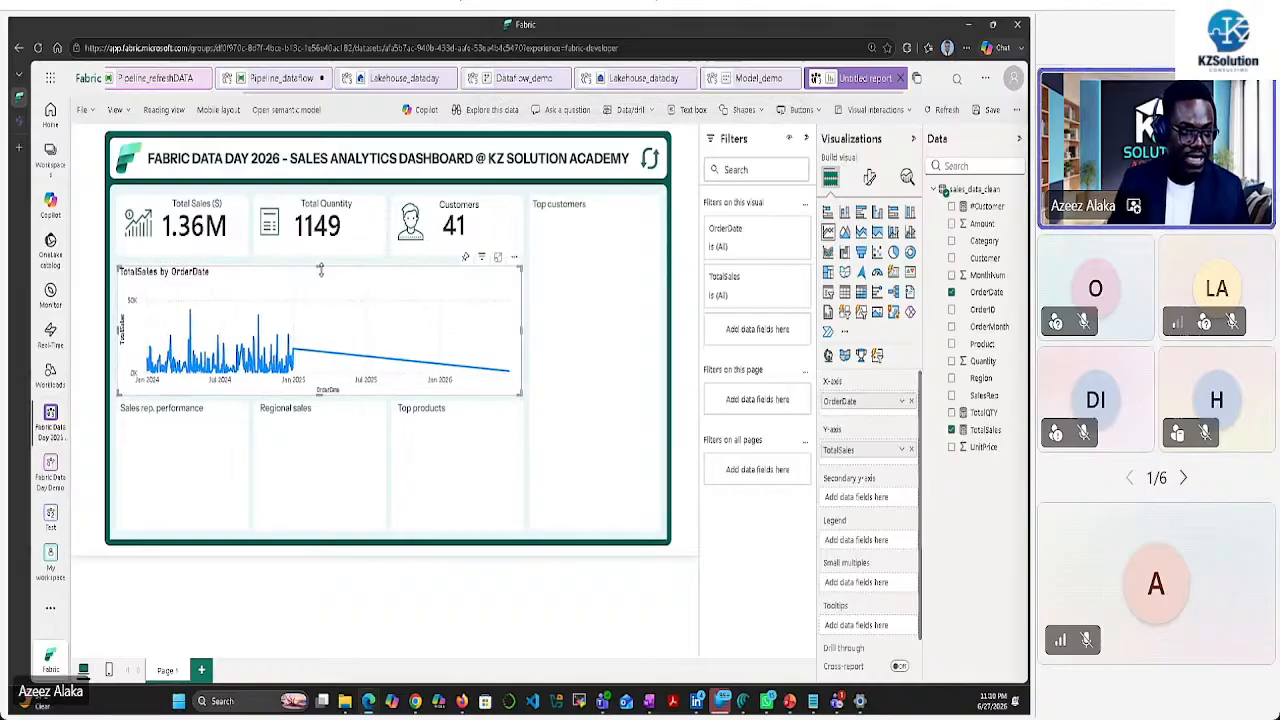
mouse_move(321, 269)
mouse_down()
mouse_move(320, 285)
mouse_move(322, 272)
mouse_up()
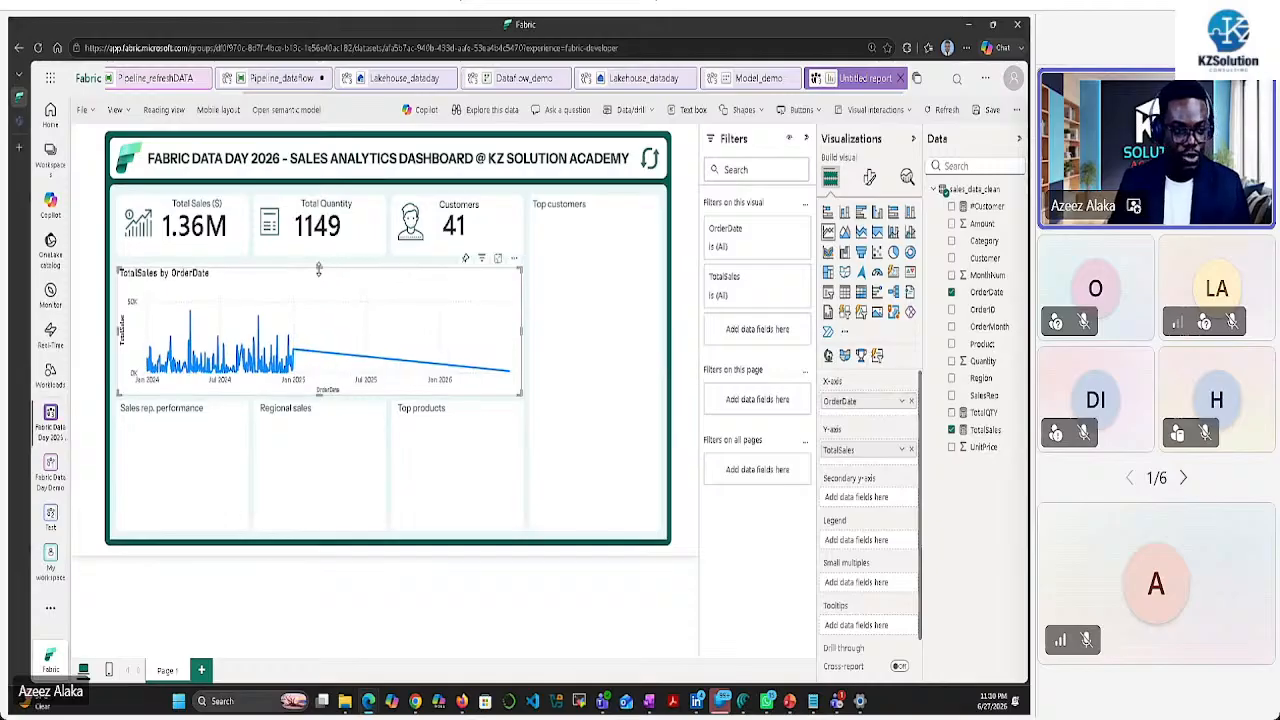
click(409, 447)
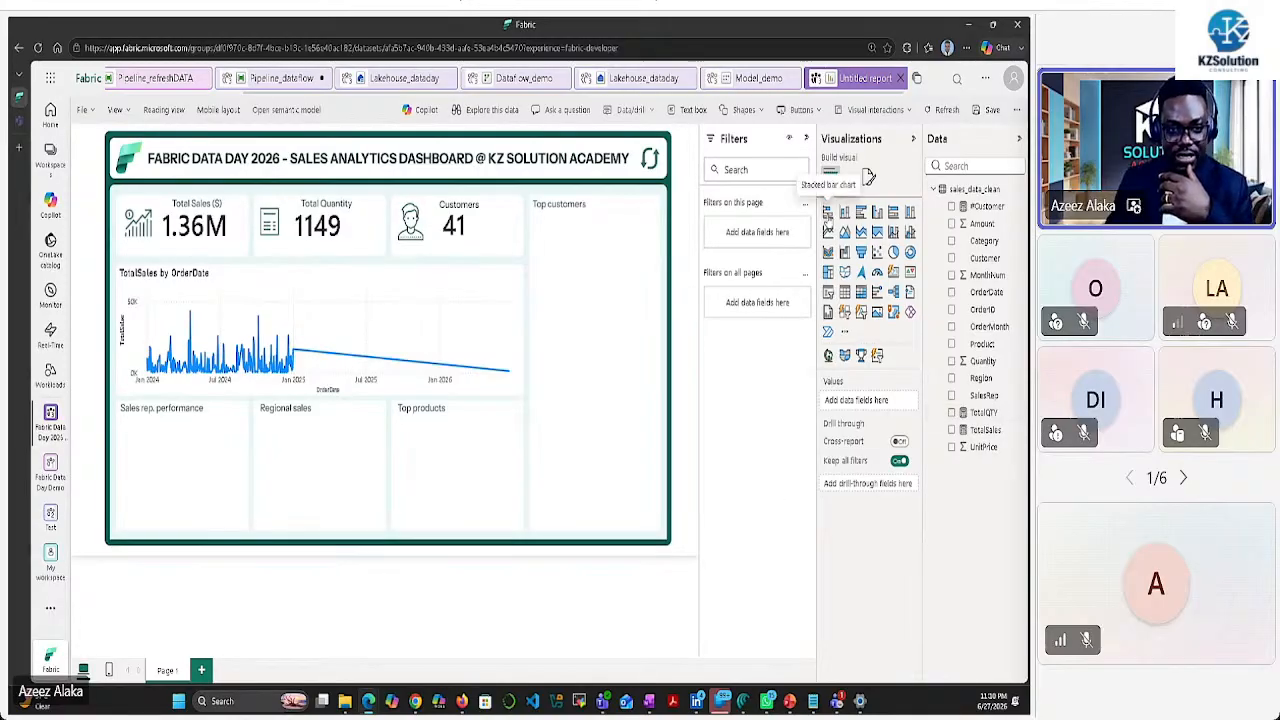
Add a TotalSales by SalesRep bar chart sized into the Sales rep performance tile
click(828, 214)
drag(323, 488, 395, 490)
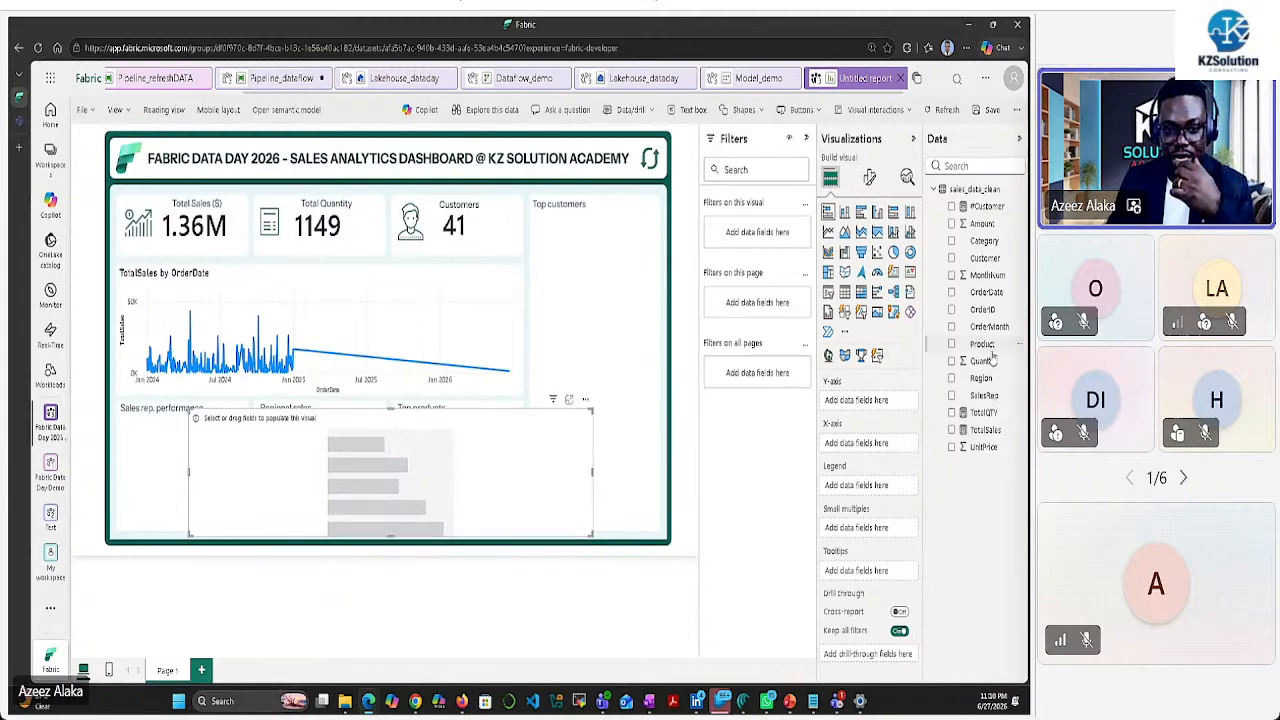
click(952, 396)
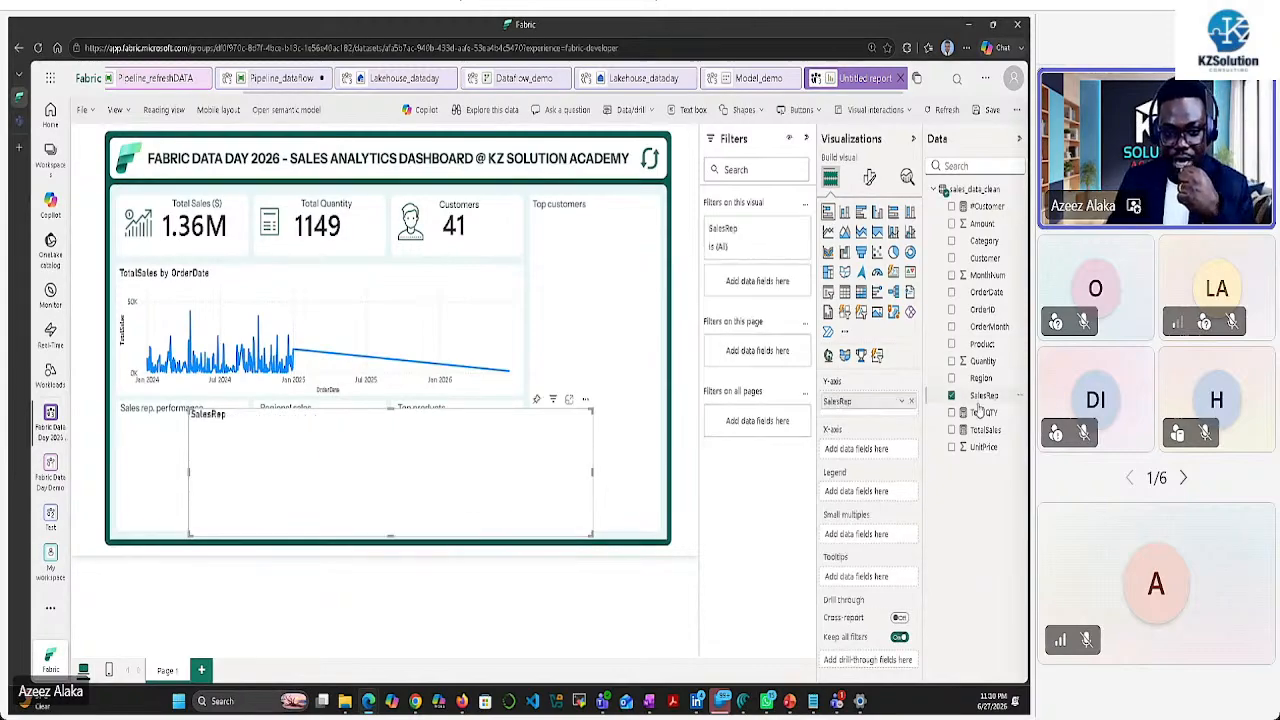
click(952, 430)
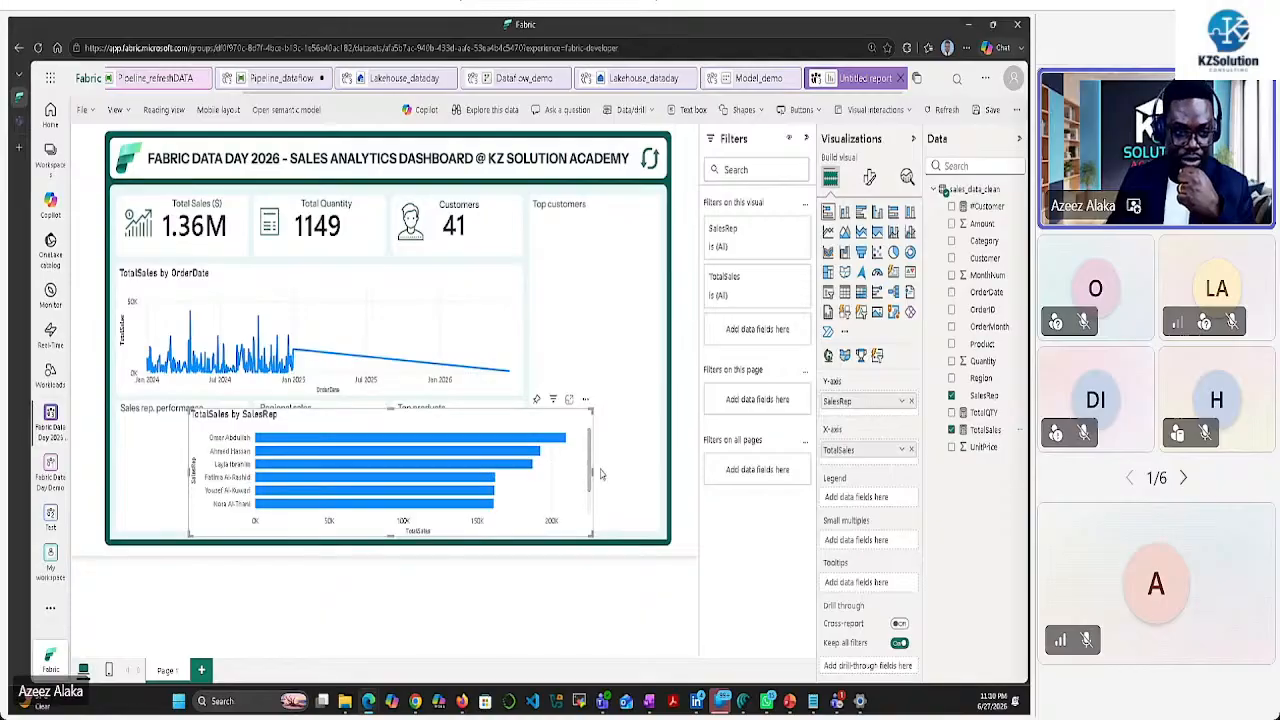
drag(591, 476, 321, 486)
drag(285, 418, 213, 413)
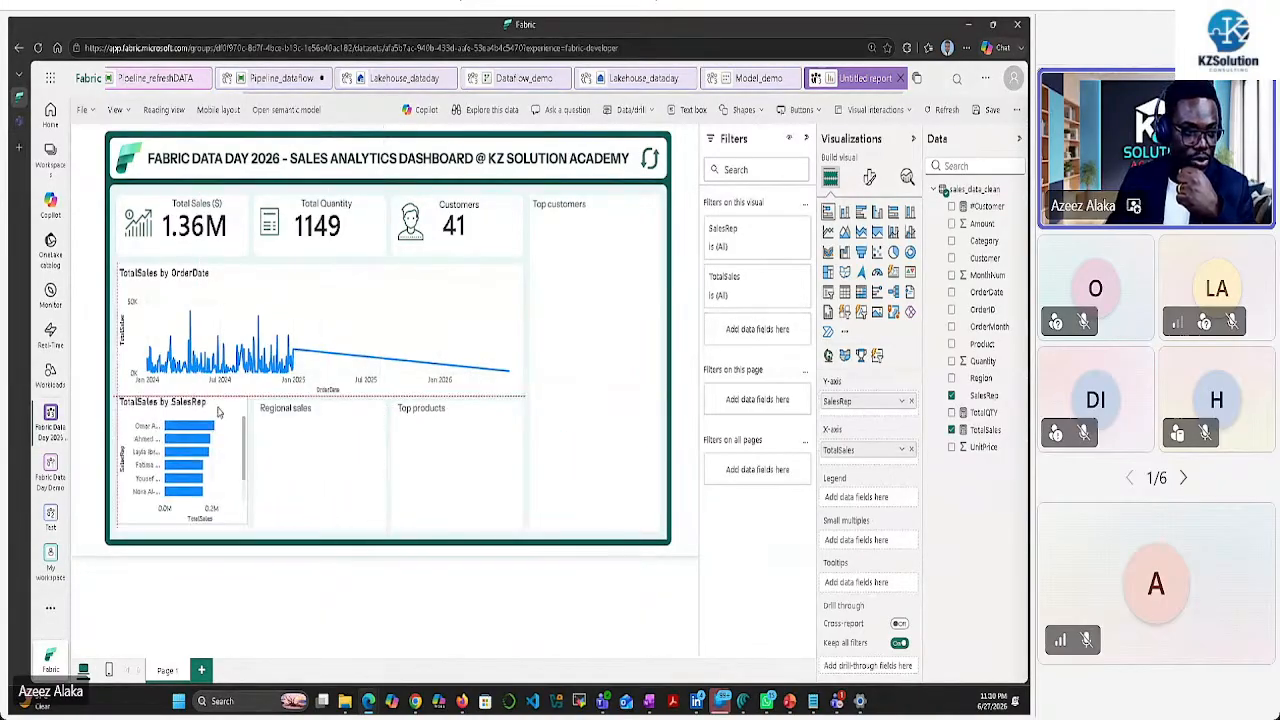
click(311, 440)
Add a TotalSales by Region column chart narrowed to fit the Regional sales tile
click(844, 212)
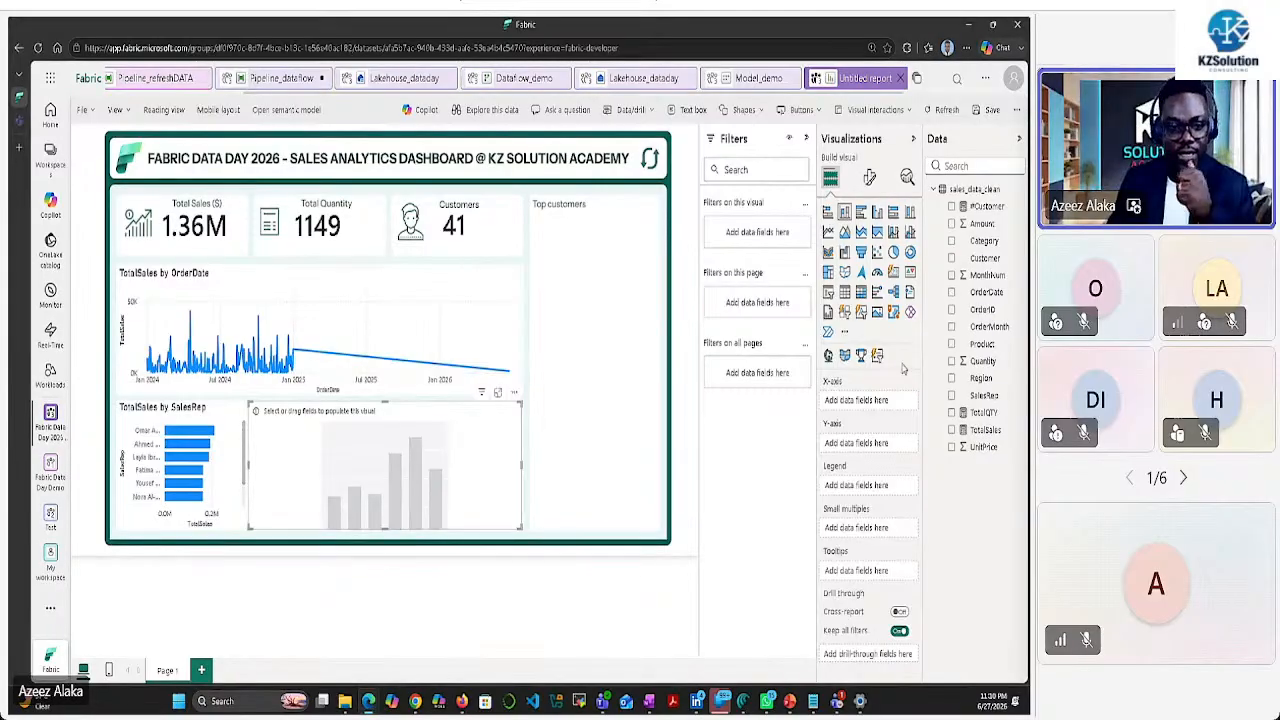
click(952, 379)
click(951, 430)
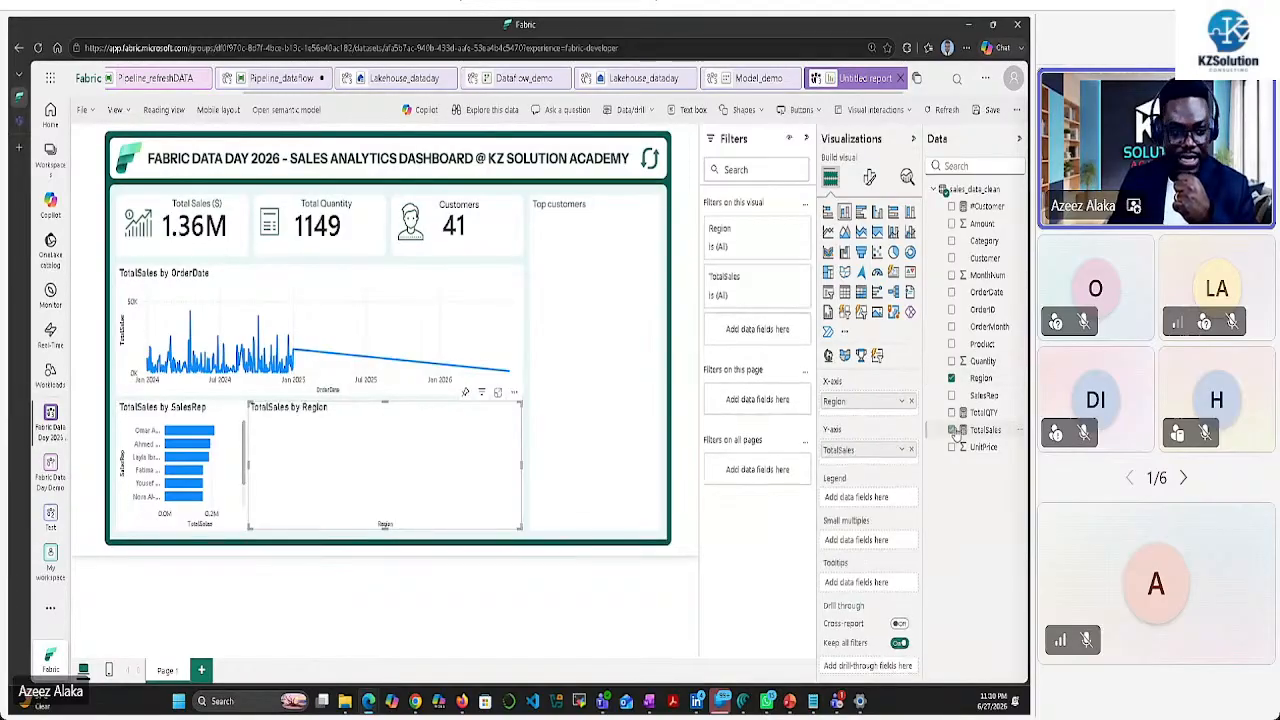
drag(521, 463, 388, 474)
click(443, 456)
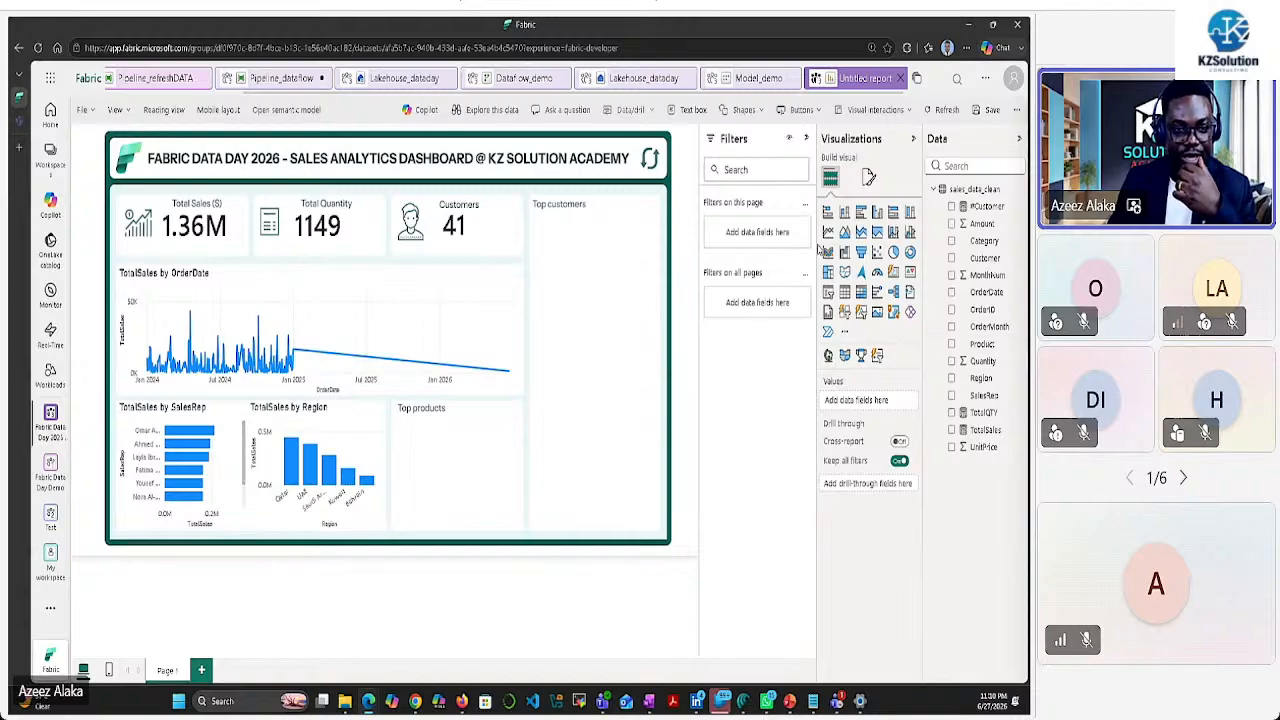
Turn the Top products tile into a TotalSales by Product bar chart
click(829, 212)
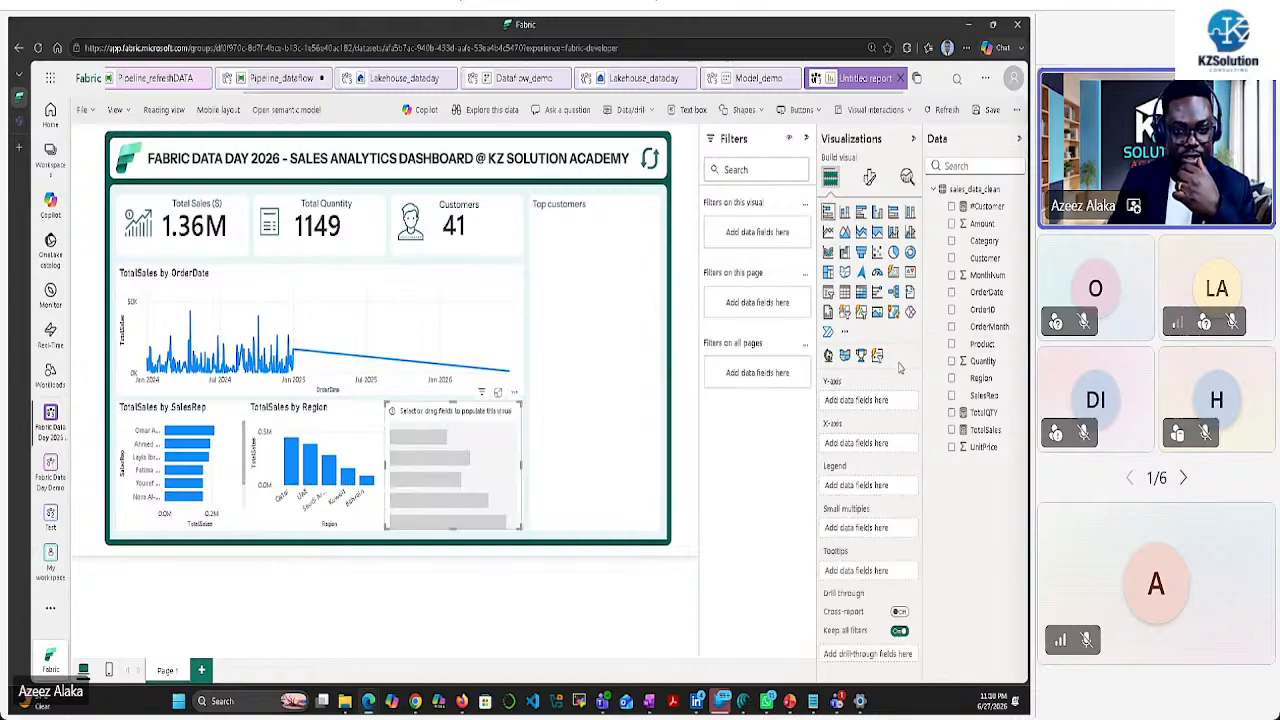
click(951, 344)
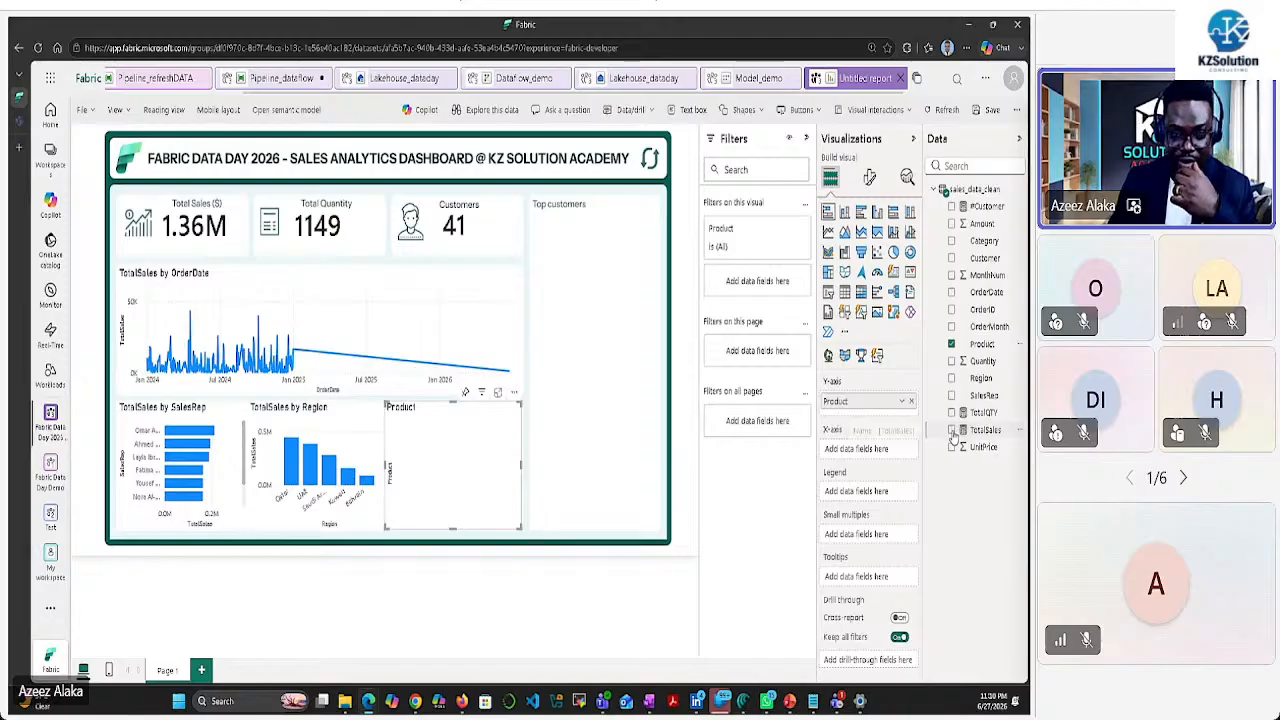
click(951, 430)
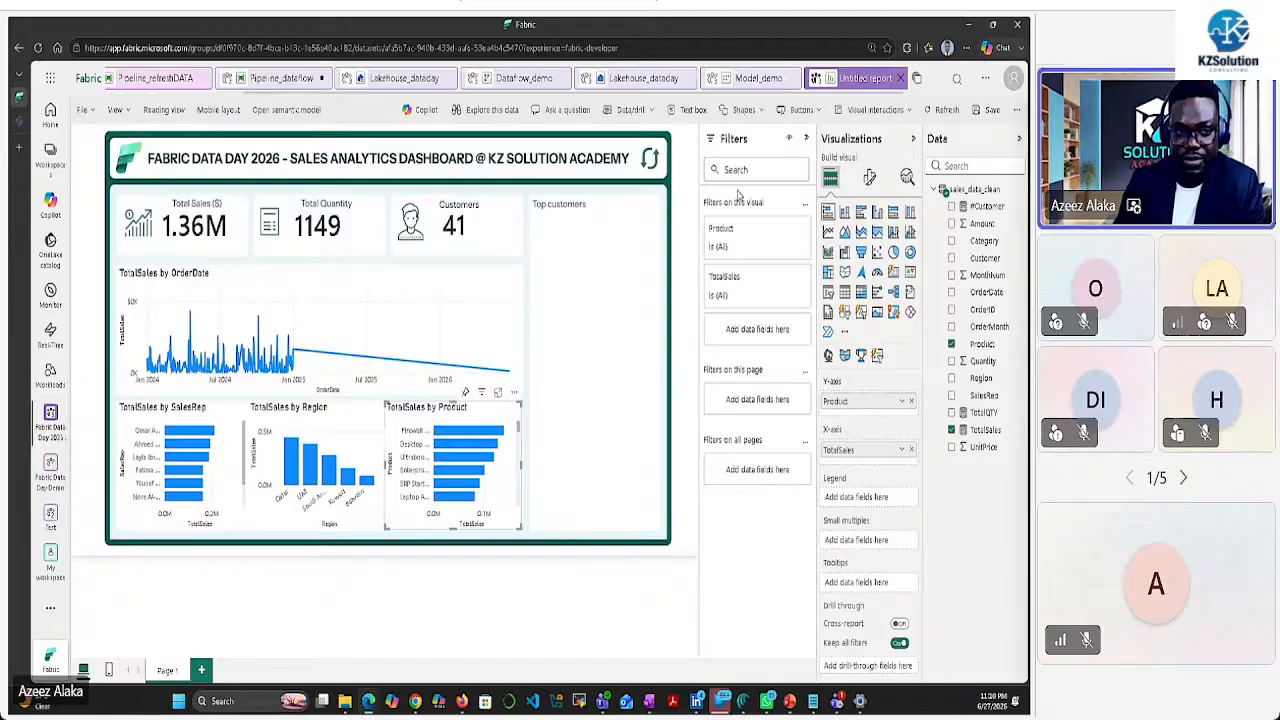
Filter the product chart to the Top 5 products by TotalSales
click(748, 236)
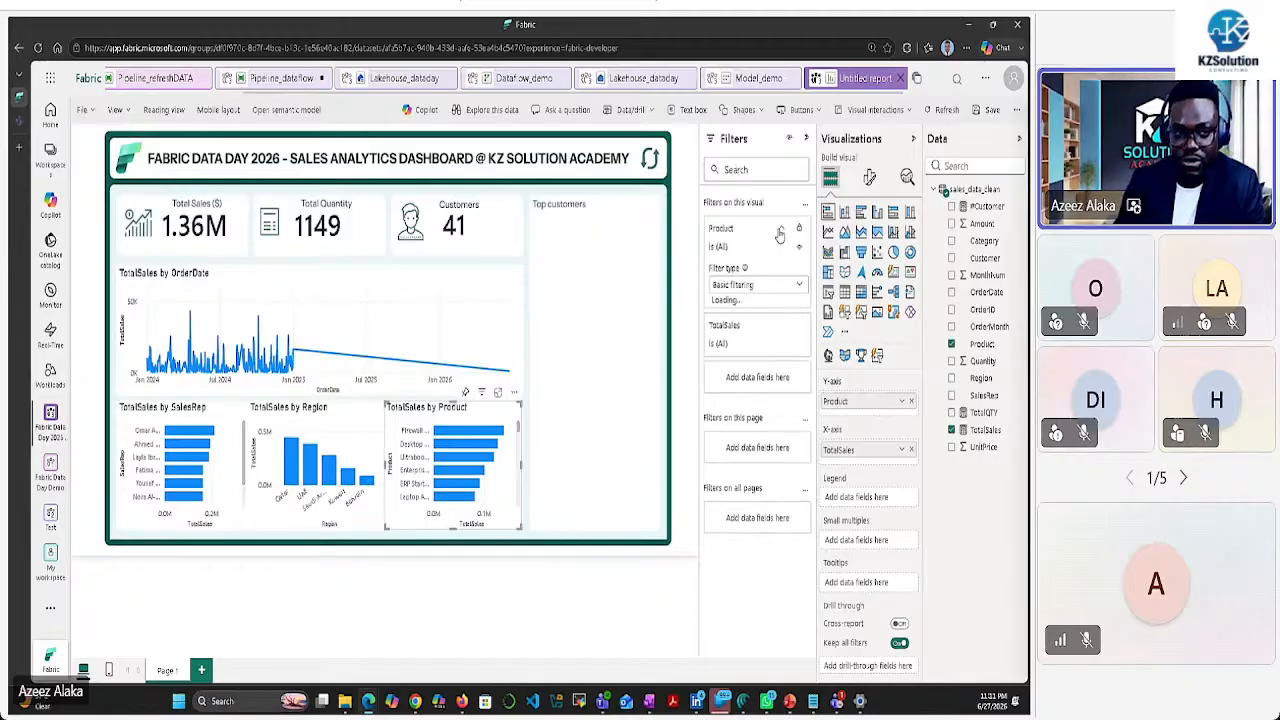
click(797, 287)
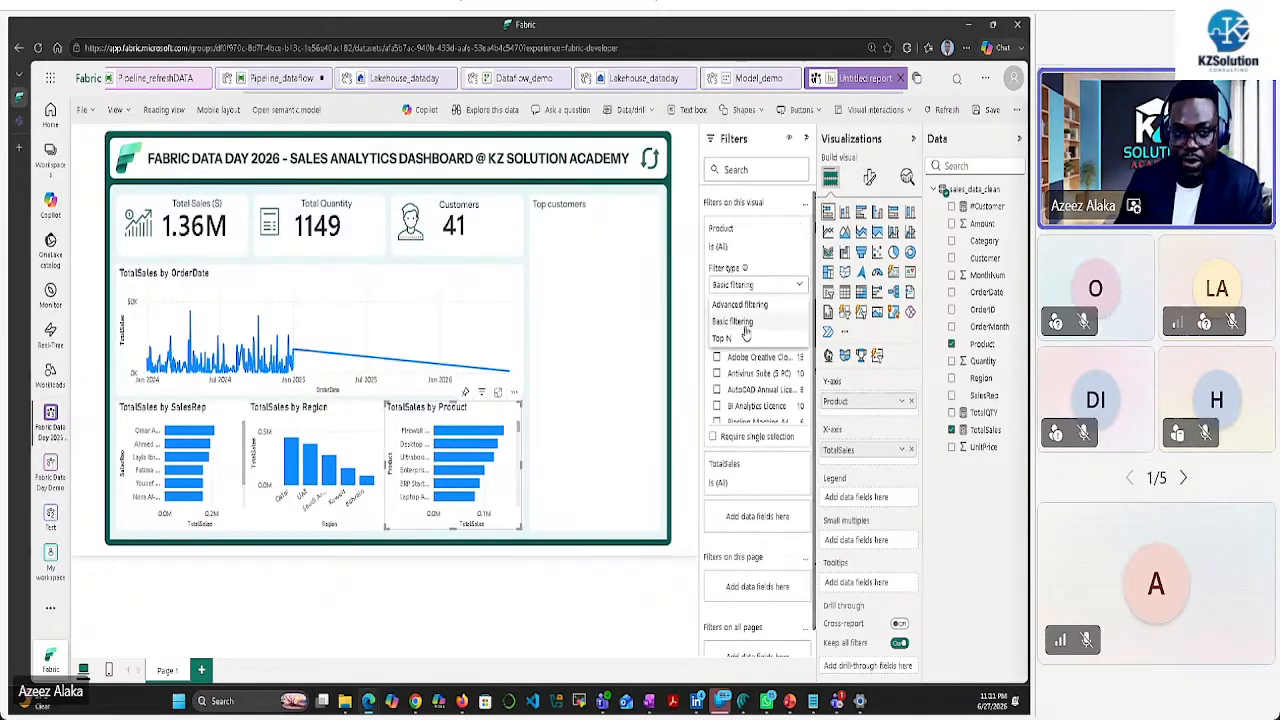
click(731, 339)
click(768, 321)
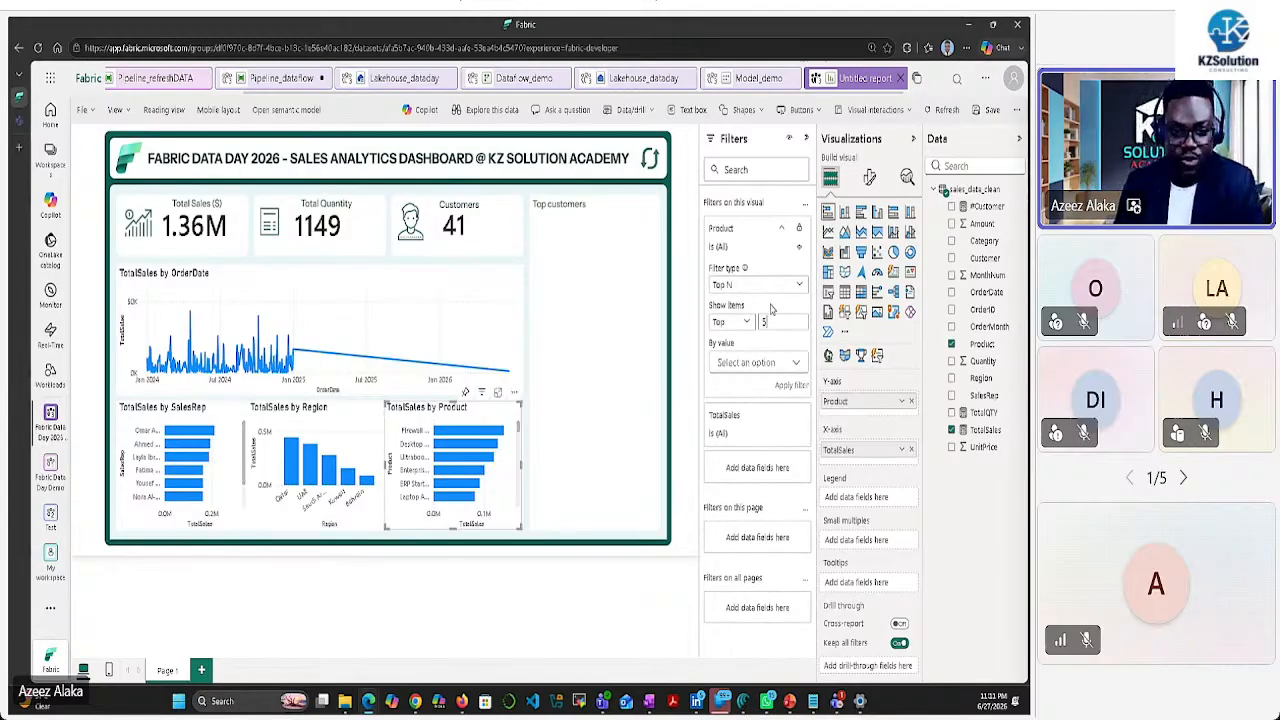
drag(986, 431, 788, 362)
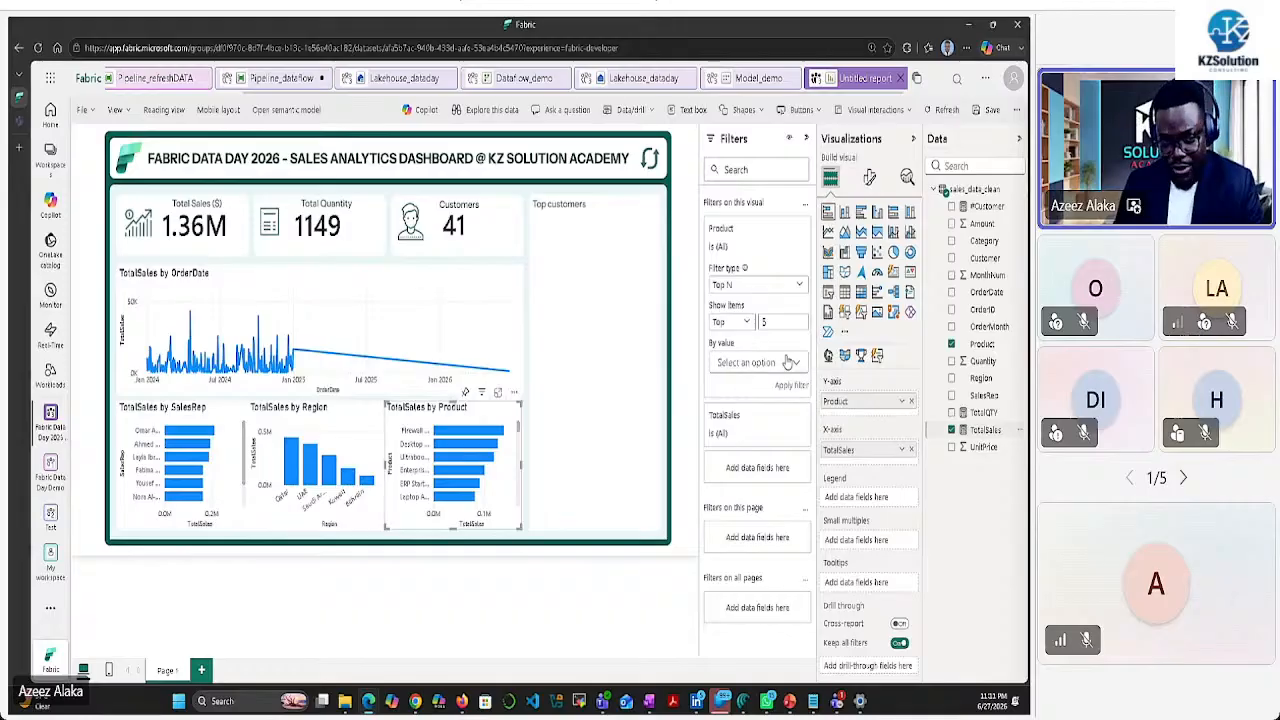
click(790, 390)
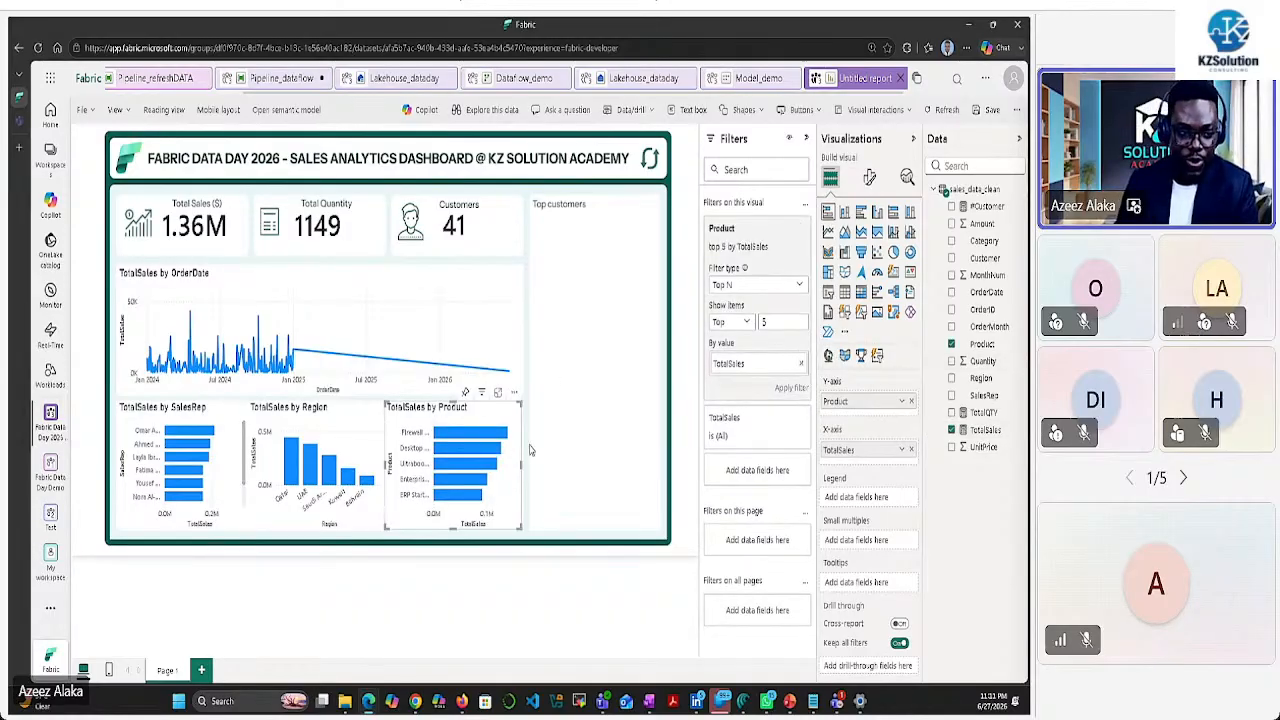
drag(386, 466, 392, 466)
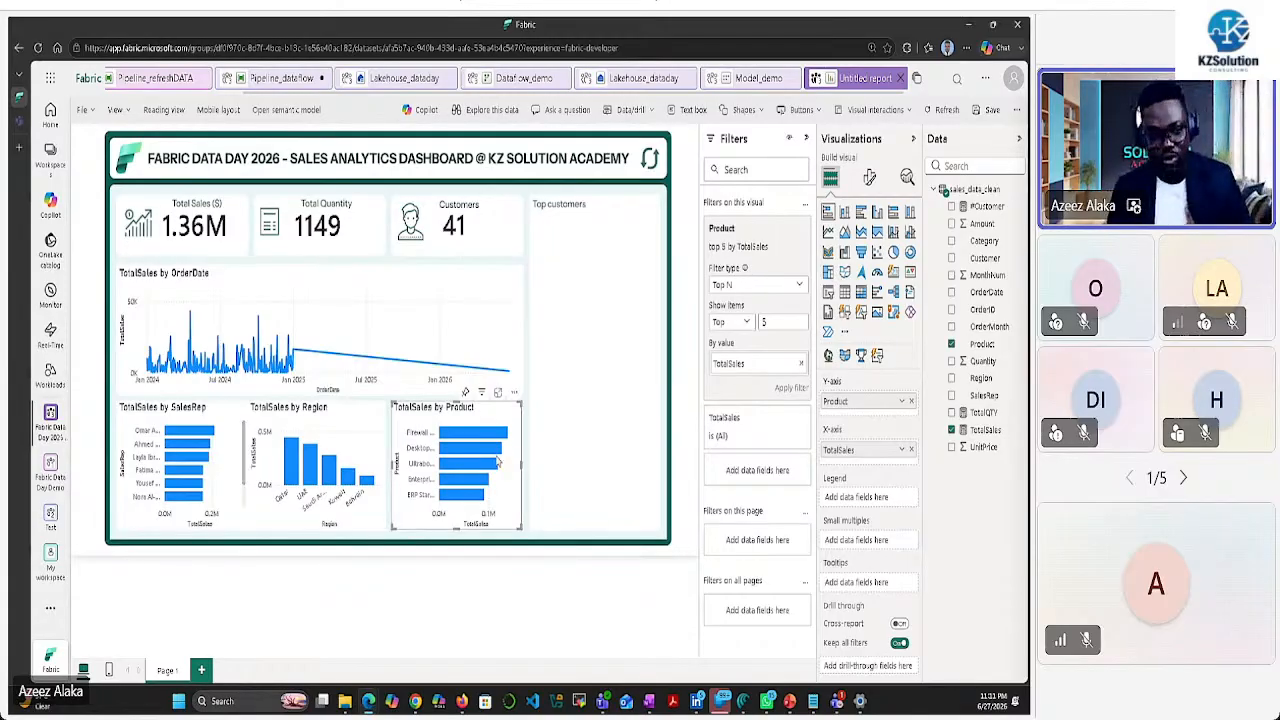
click(584, 398)
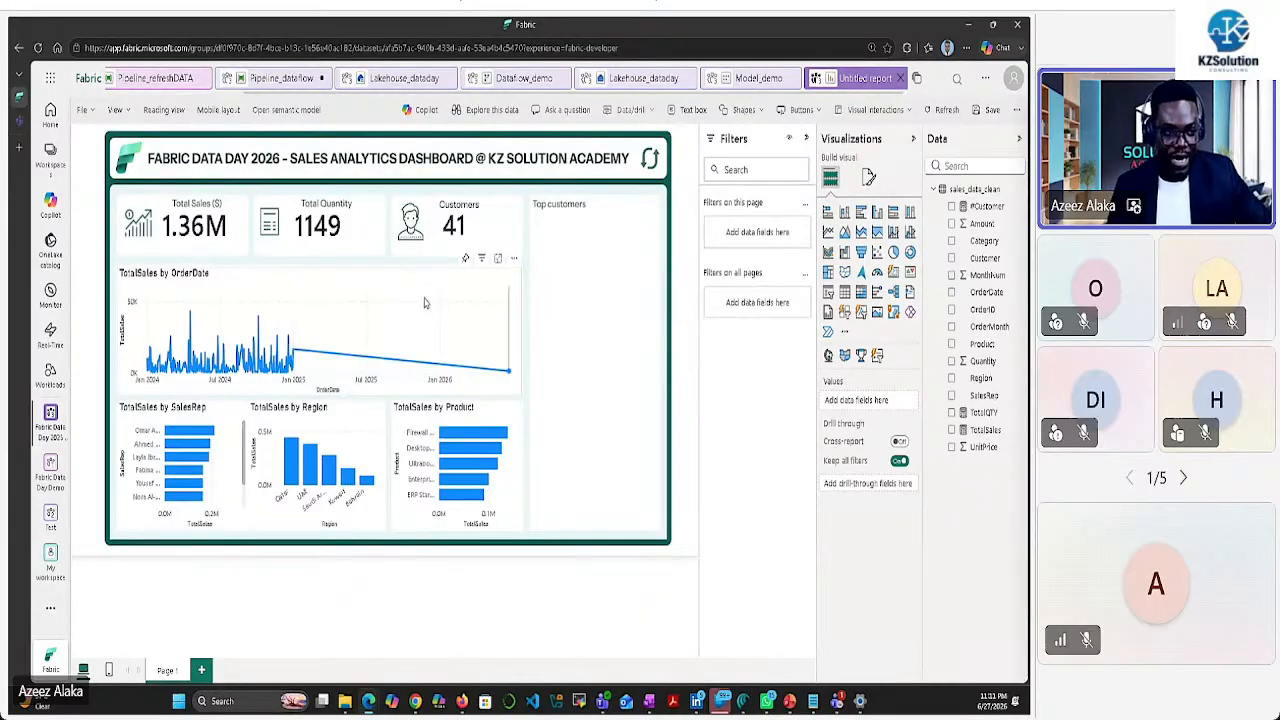
Hide the X-axis and Y-axis titles on the TotalSales by OrderDate line chart
click(349, 287)
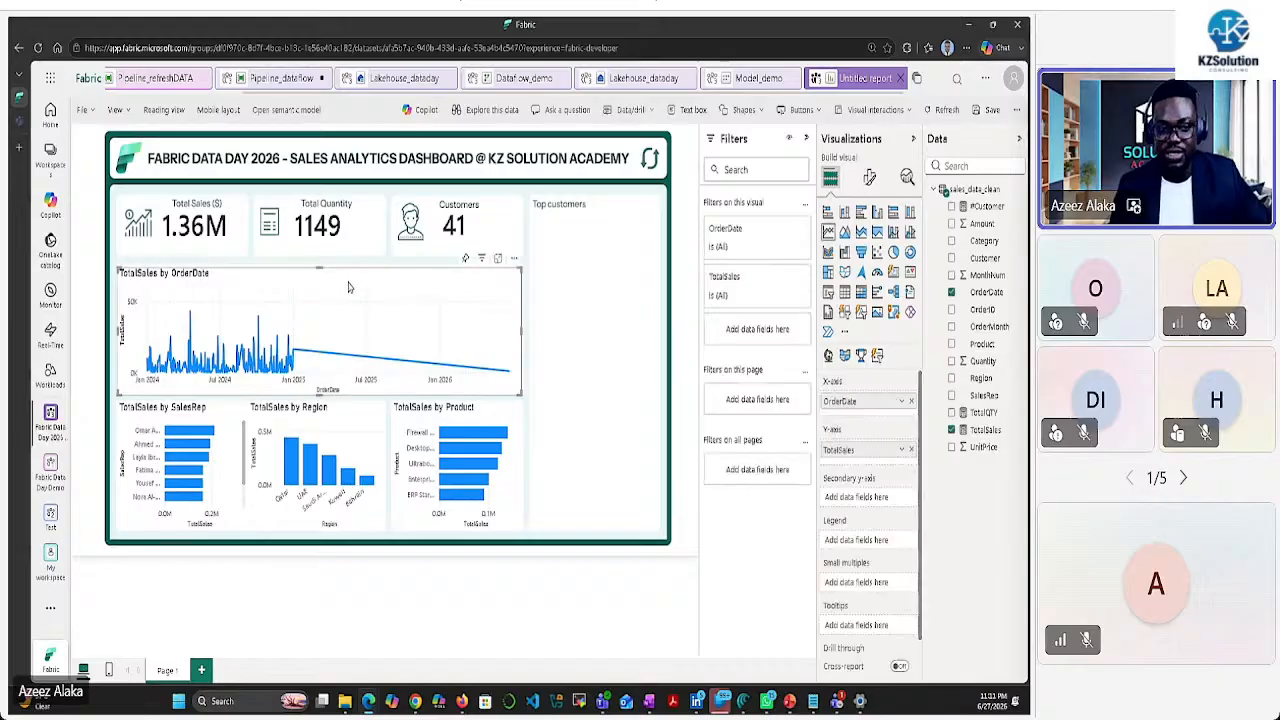
click(869, 178)
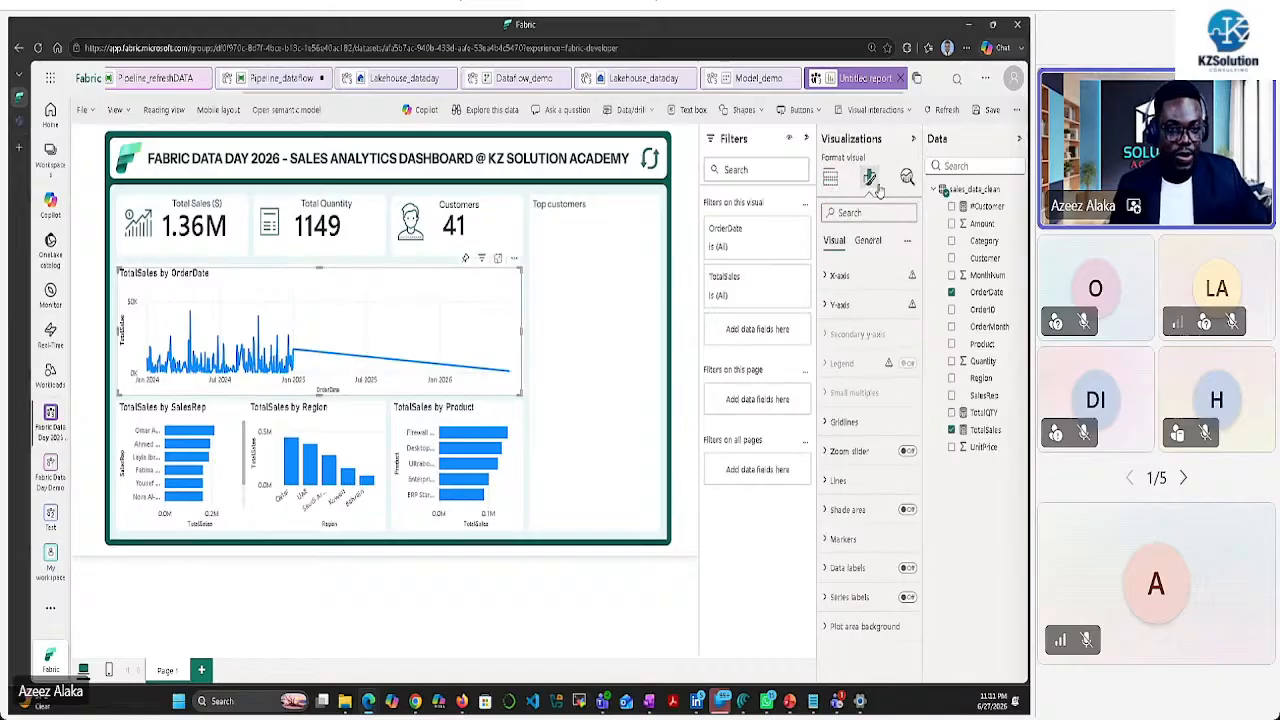
click(830, 276)
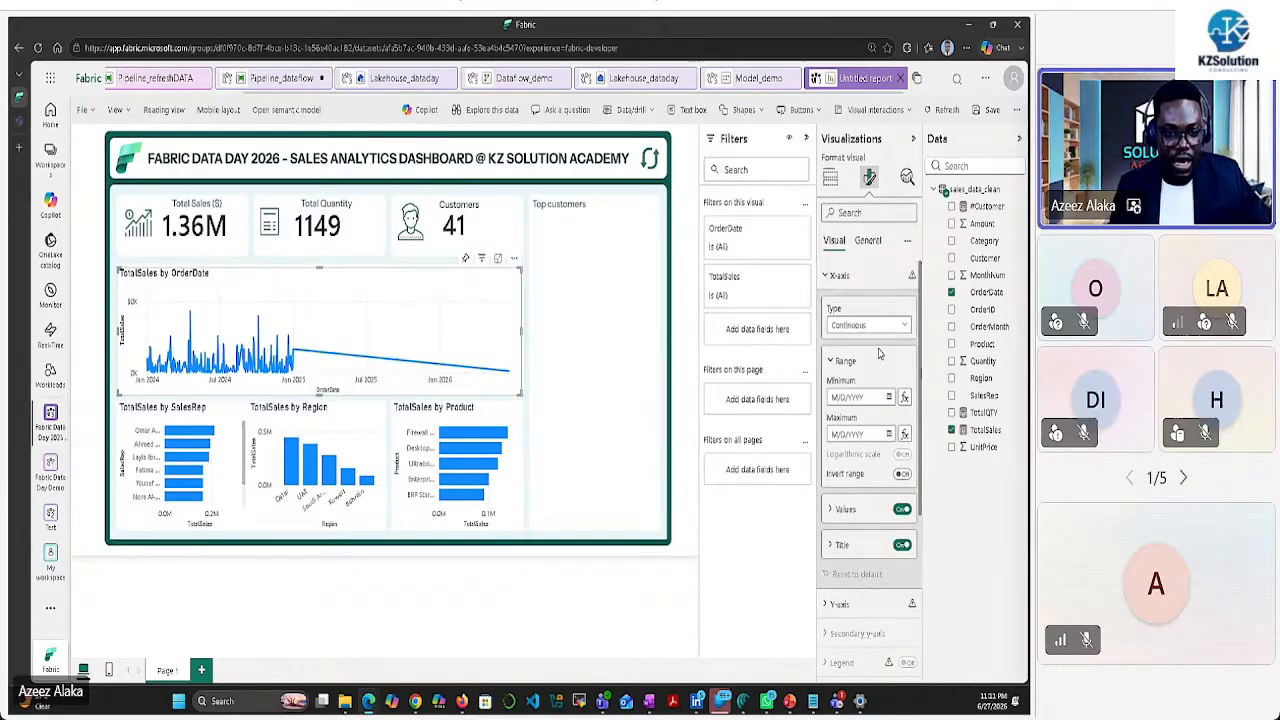
click(900, 548)
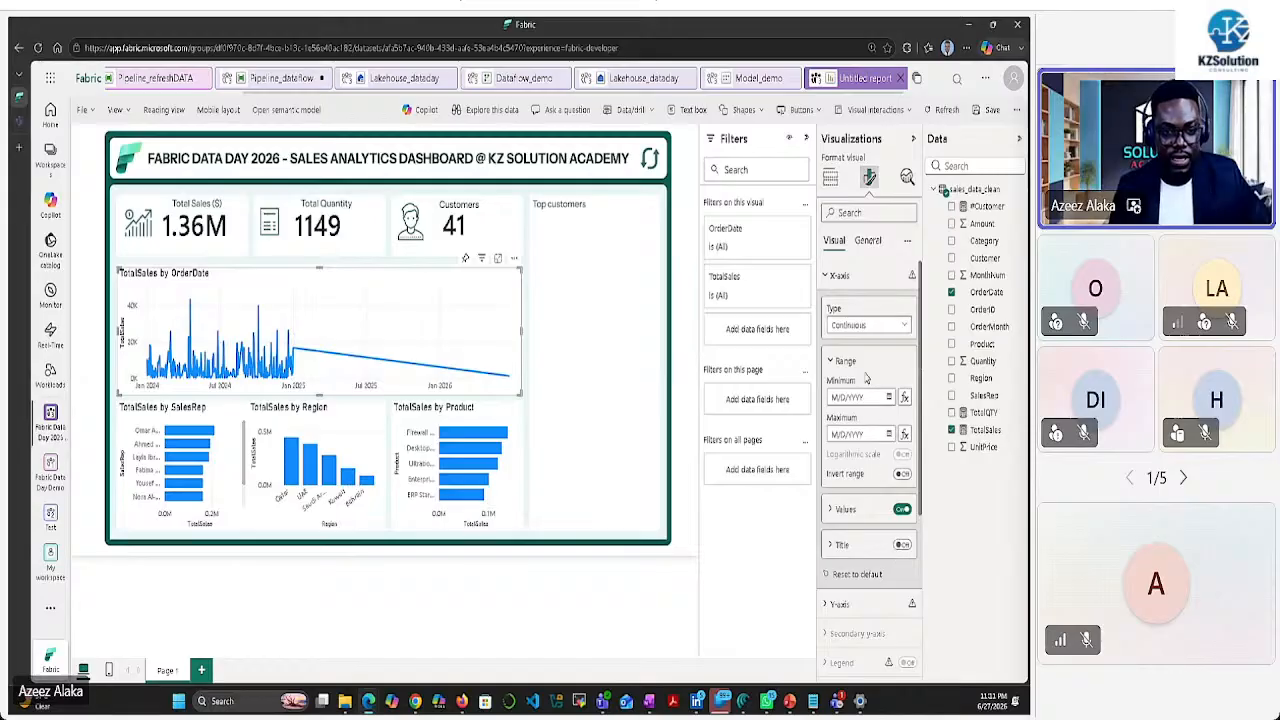
scroll(852, 336, down, 3)
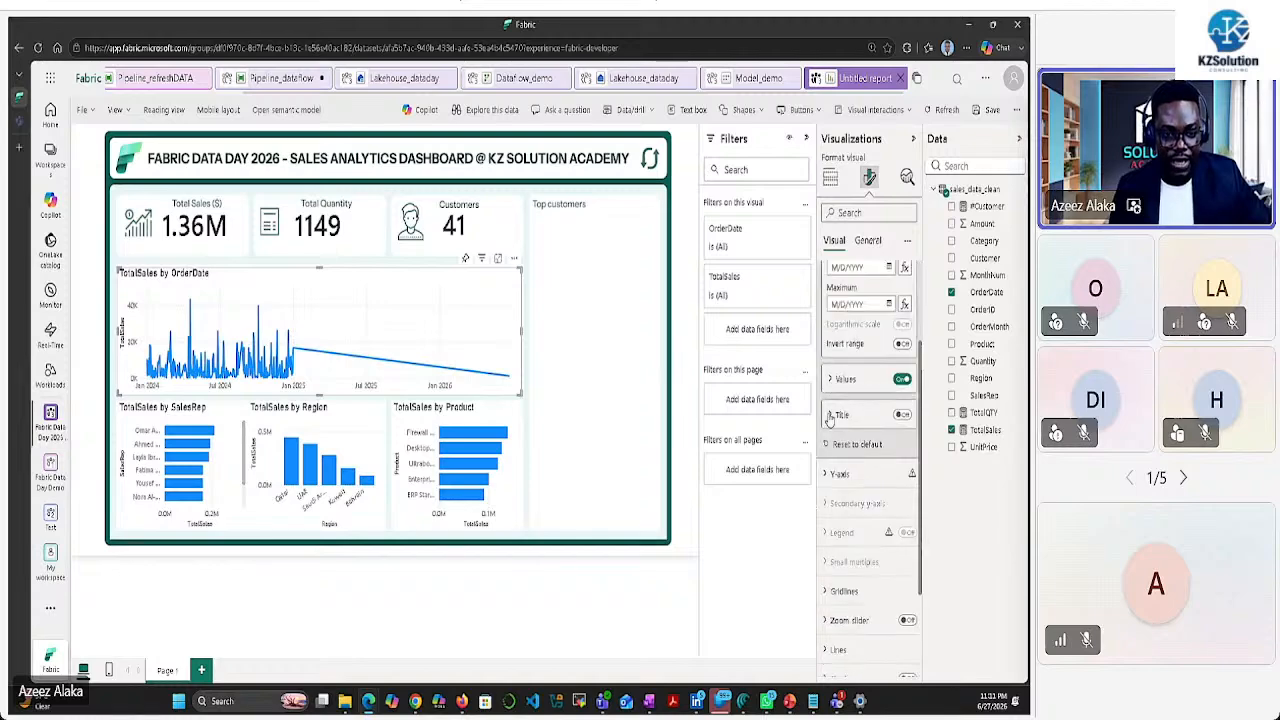
click(828, 474)
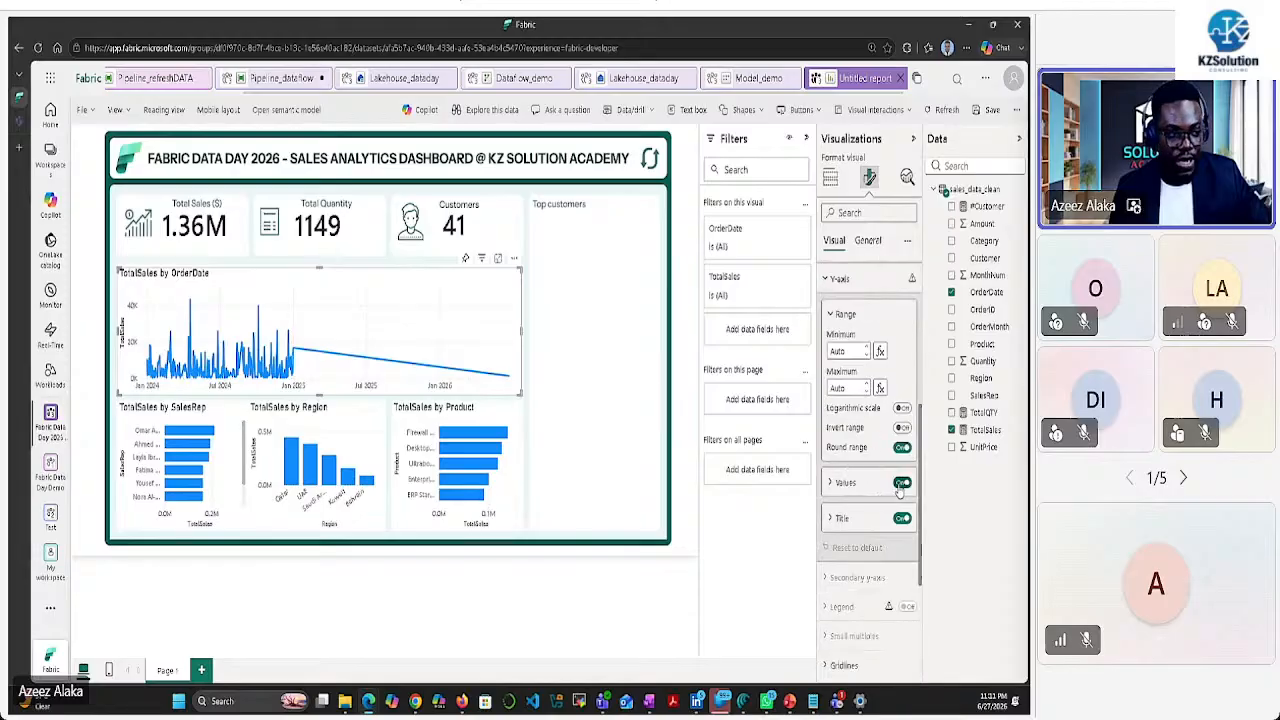
click(901, 483)
click(902, 518)
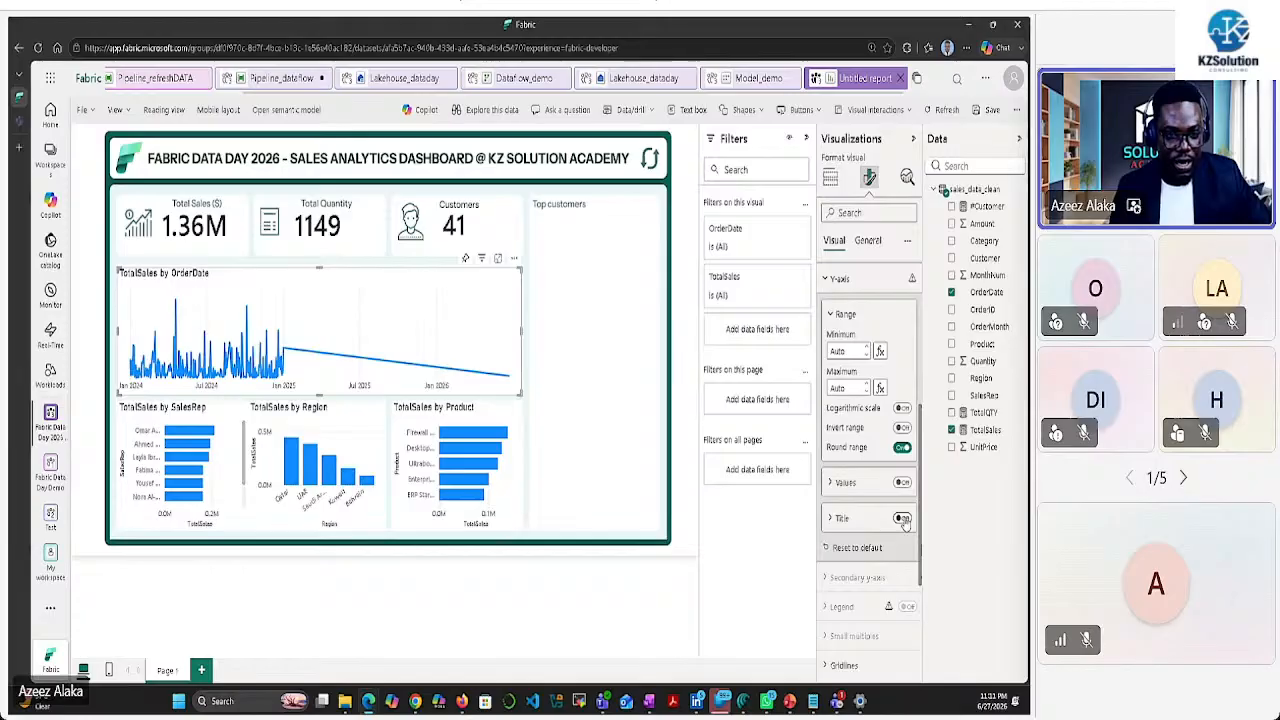
click(903, 484)
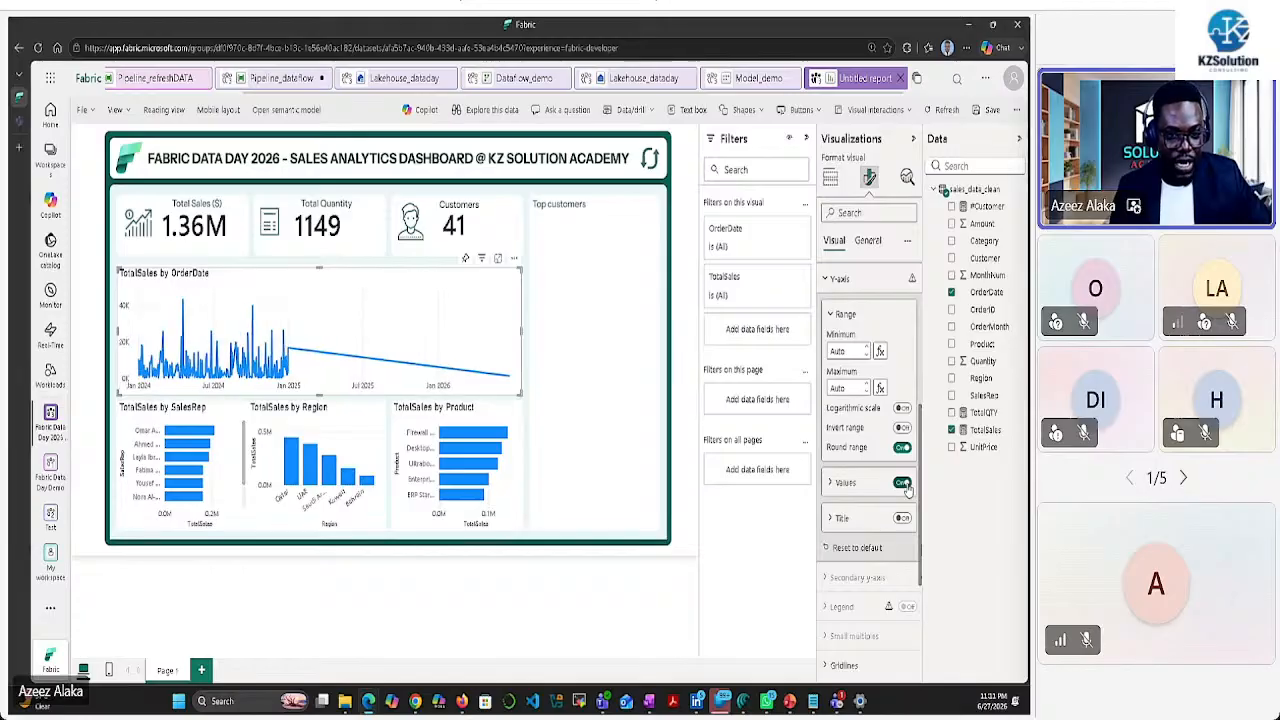
Turn off the line chart's vertical and horizontal gridlines
scroll(879, 484, down, 3)
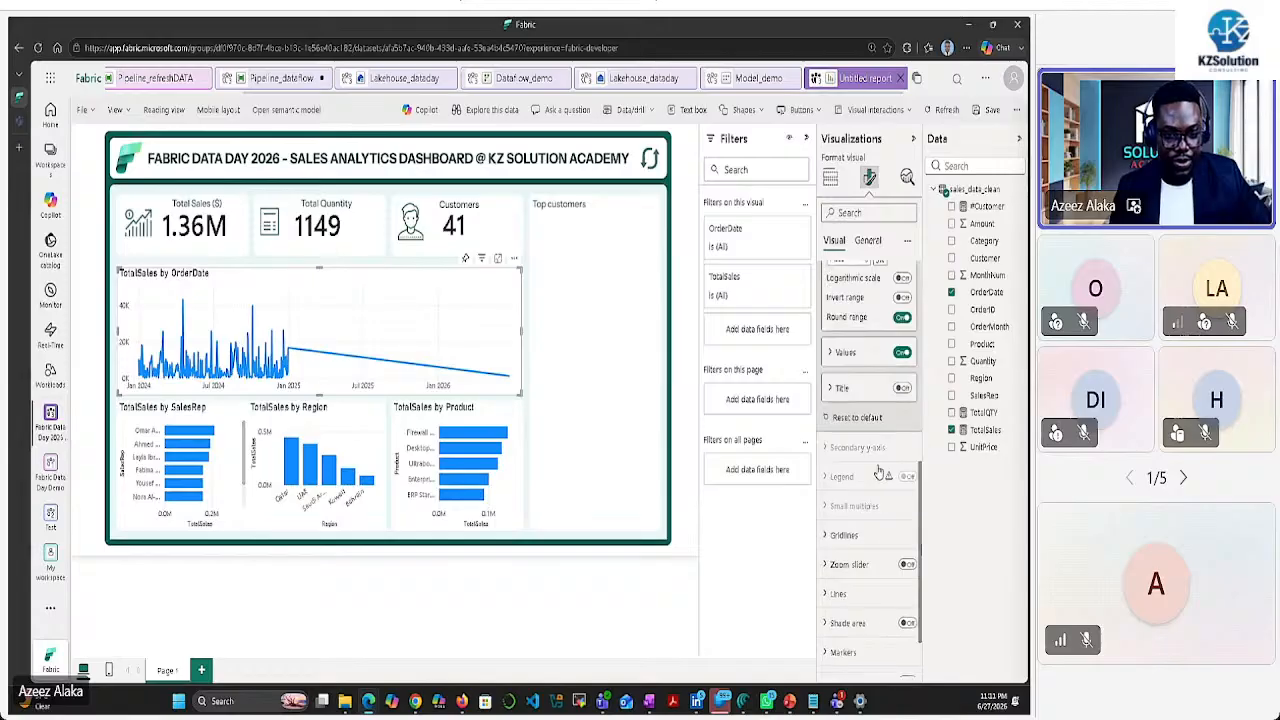
click(840, 458)
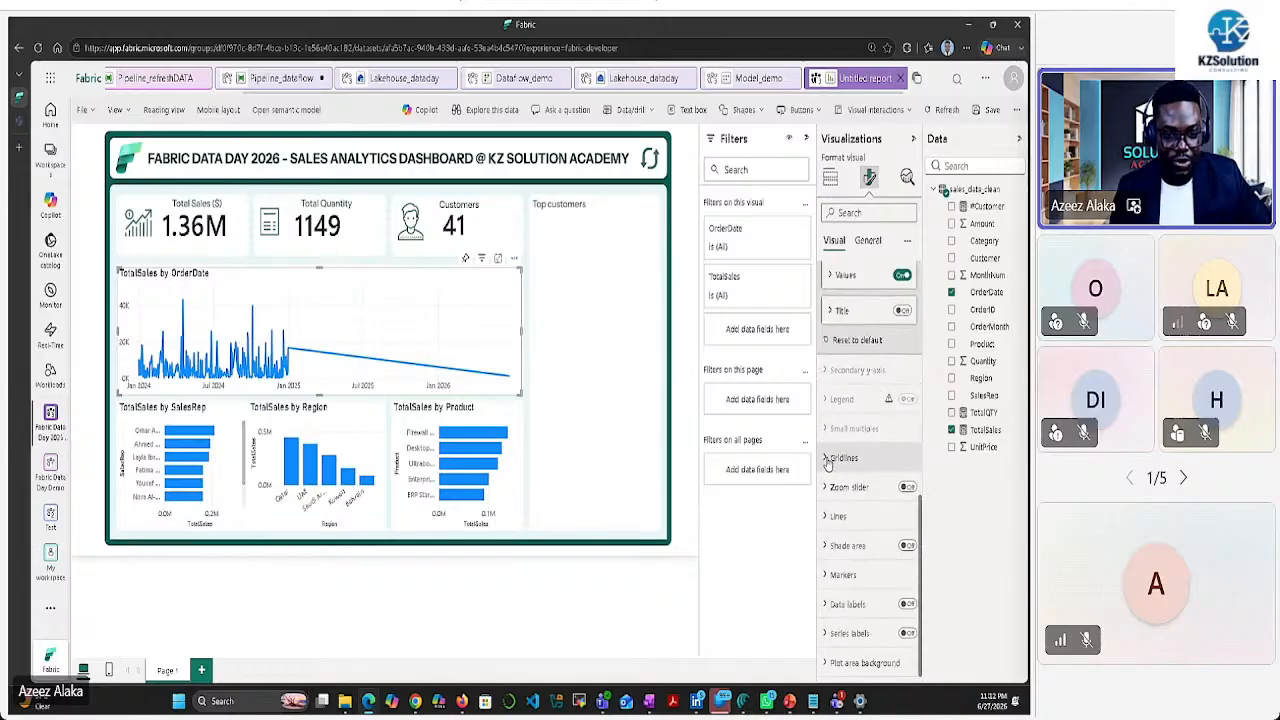
click(898, 500)
scroll(898, 500, down, 1)
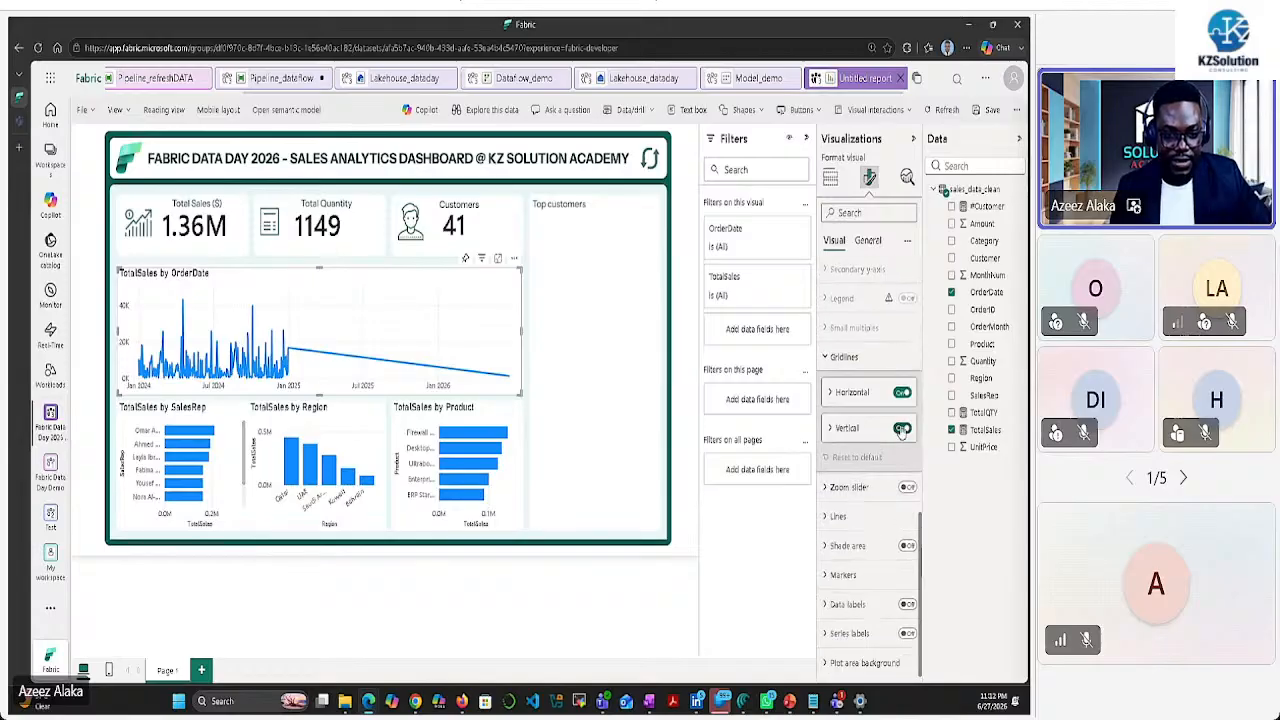
click(902, 430)
click(900, 393)
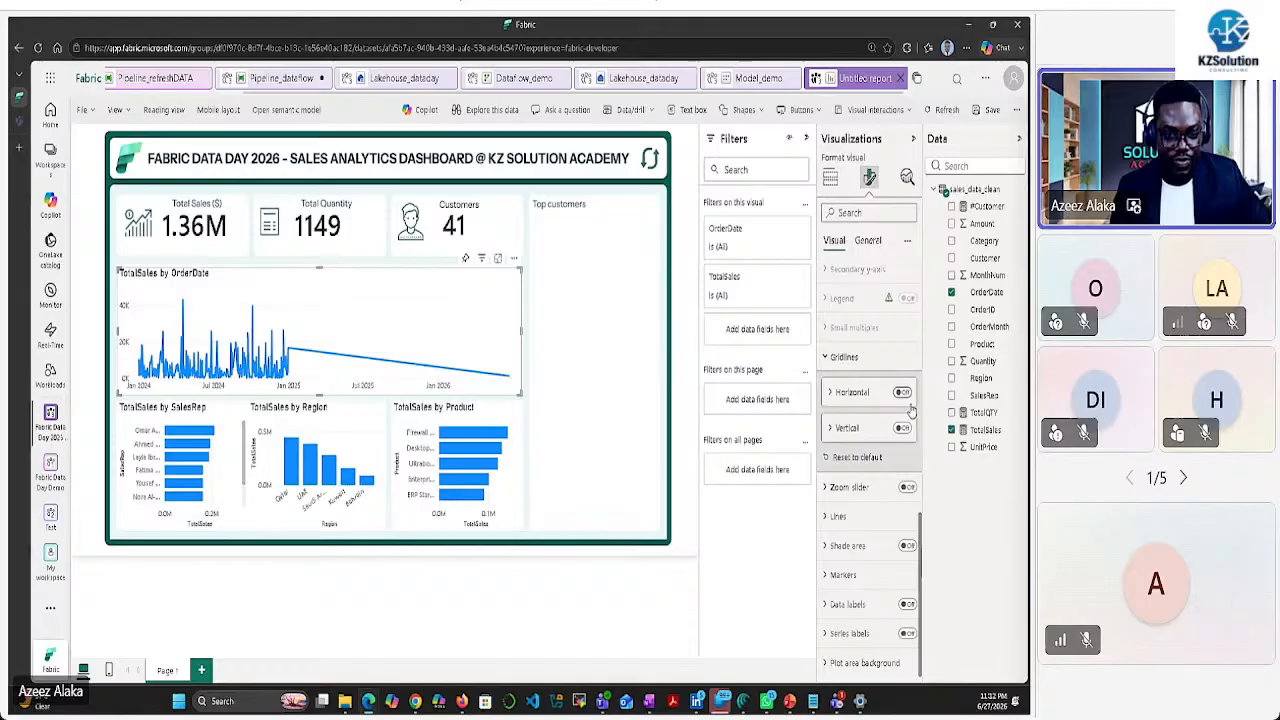
Set the line colour to black for All series
click(824, 517)
scroll(867, 502, down, 3)
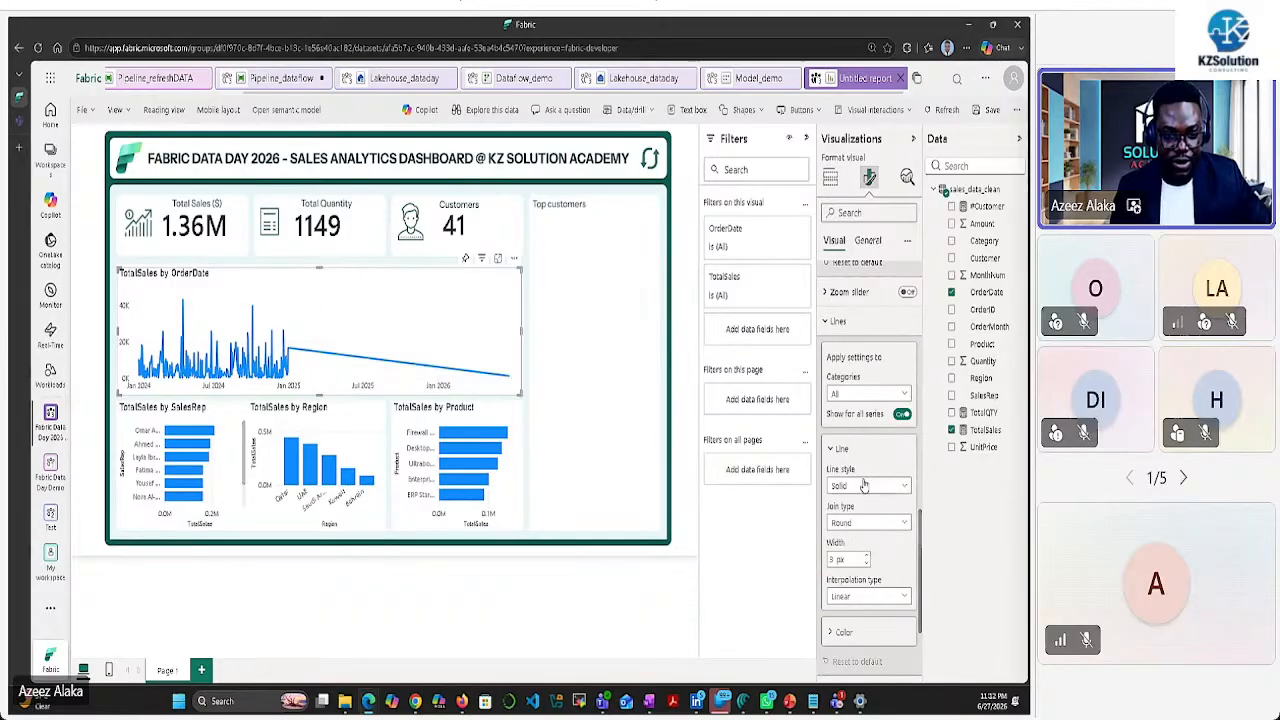
scroll(871, 477, down, 1)
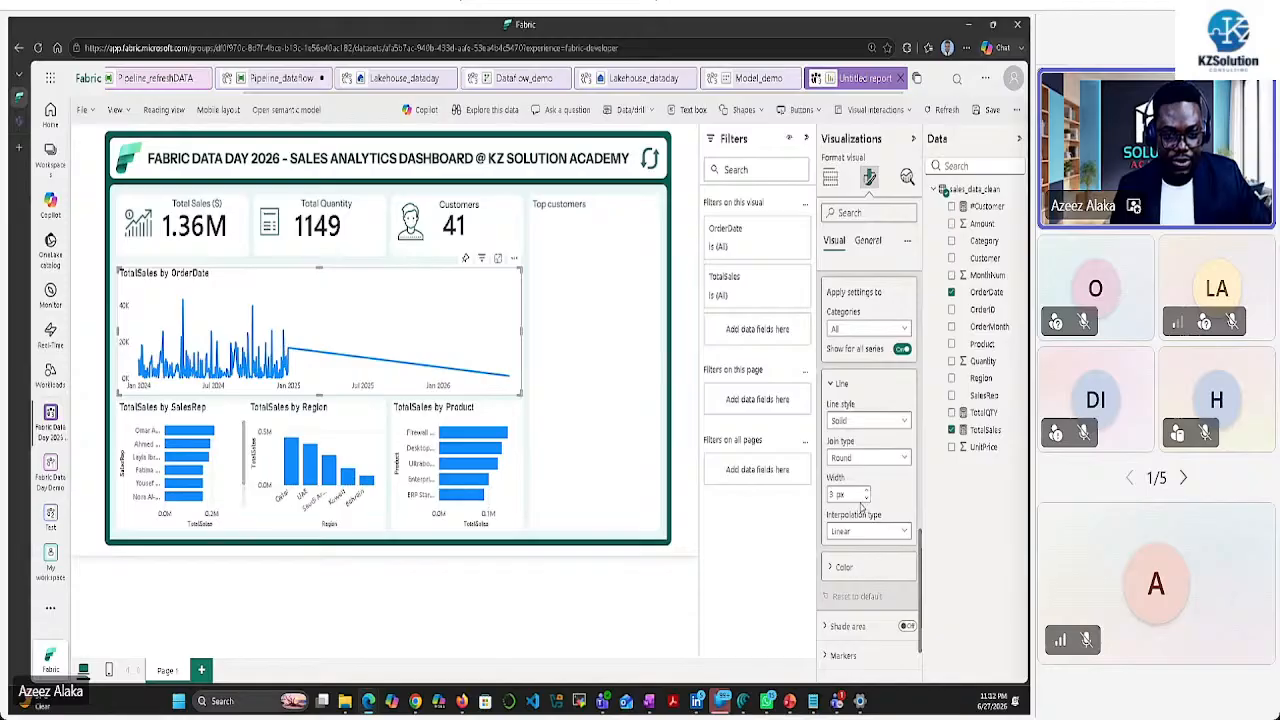
scroll(868, 465, up, 1)
scroll(869, 462, up, 1)
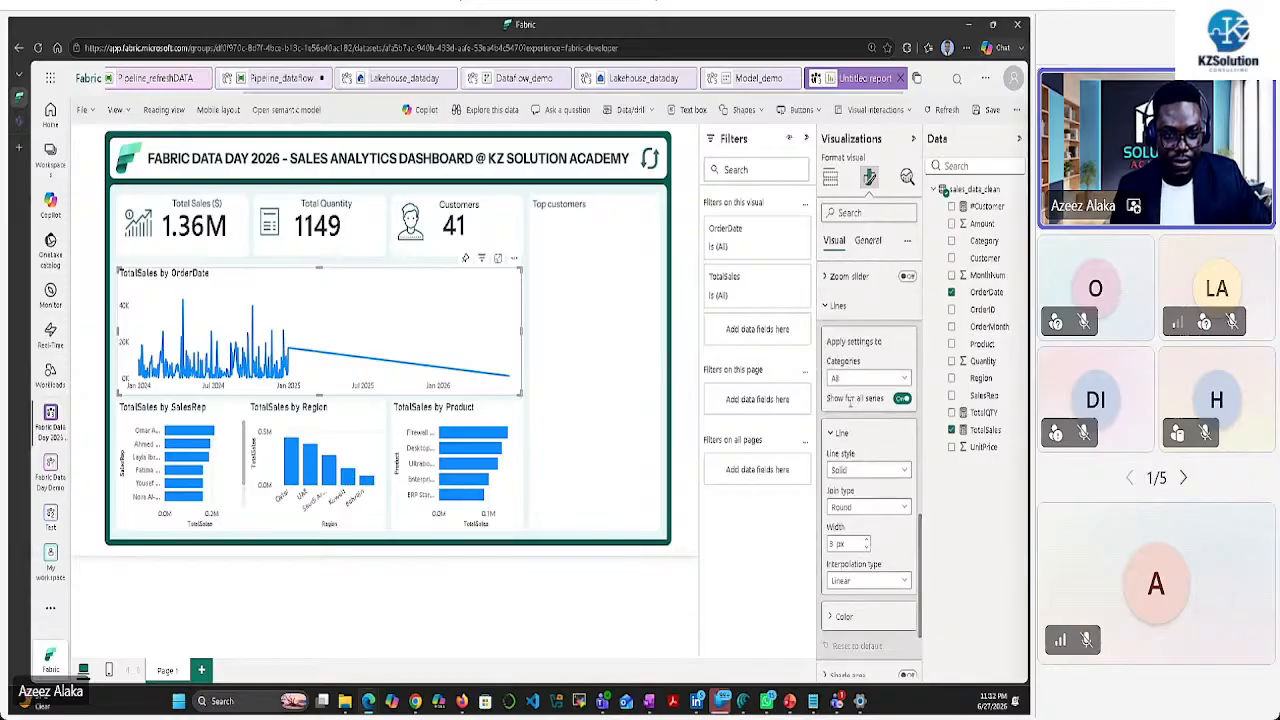
scroll(847, 511, down, 2)
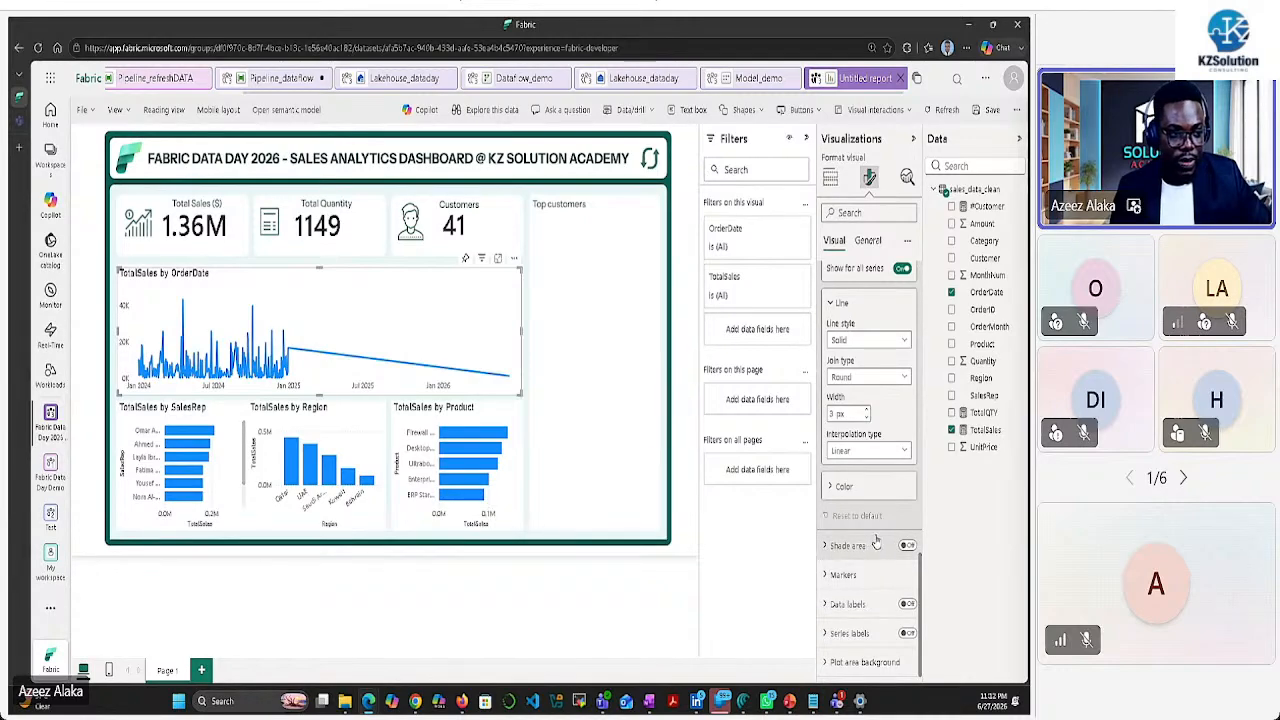
scroll(876, 530, up, 2)
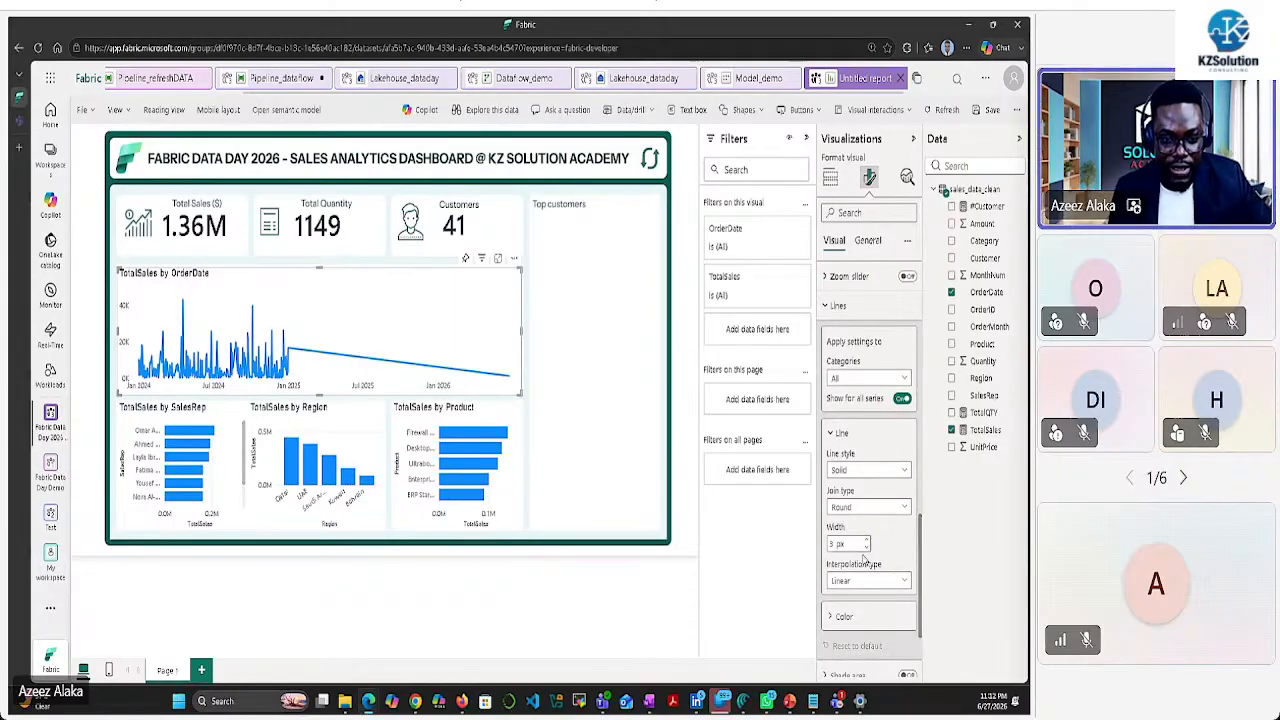
click(875, 378)
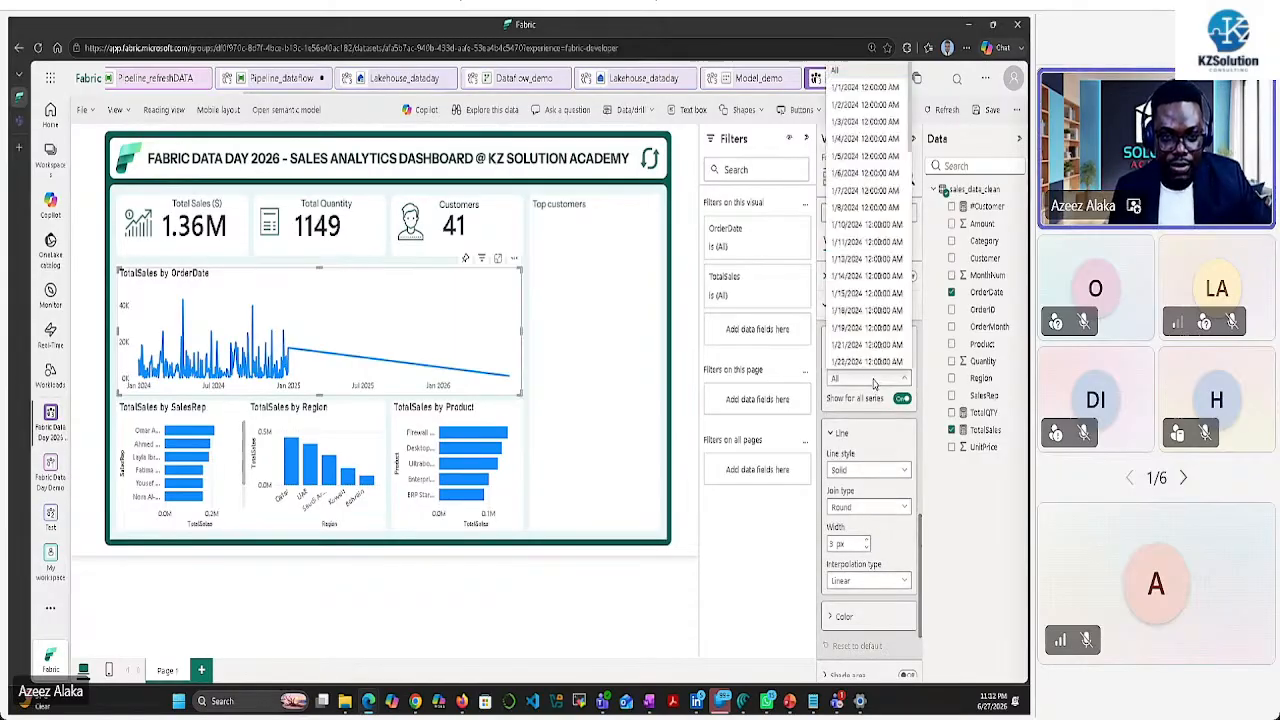
click(875, 378)
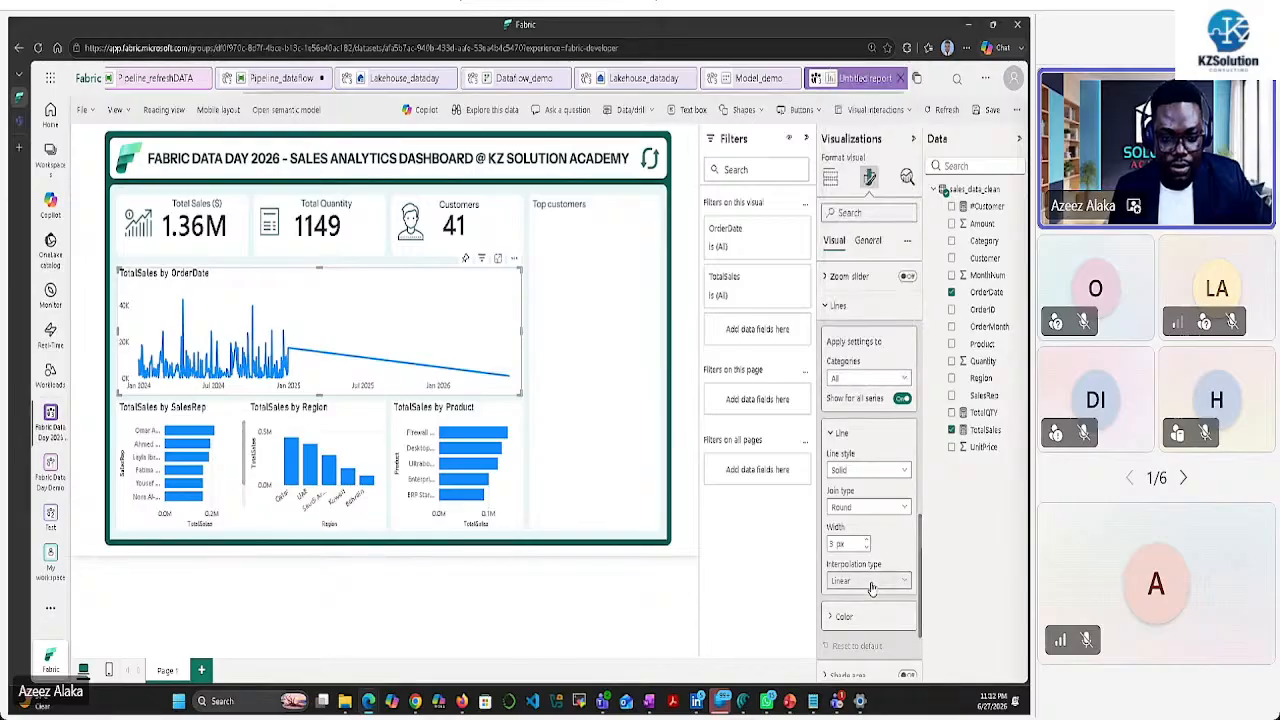
scroll(868, 585, down, 1)
click(858, 552)
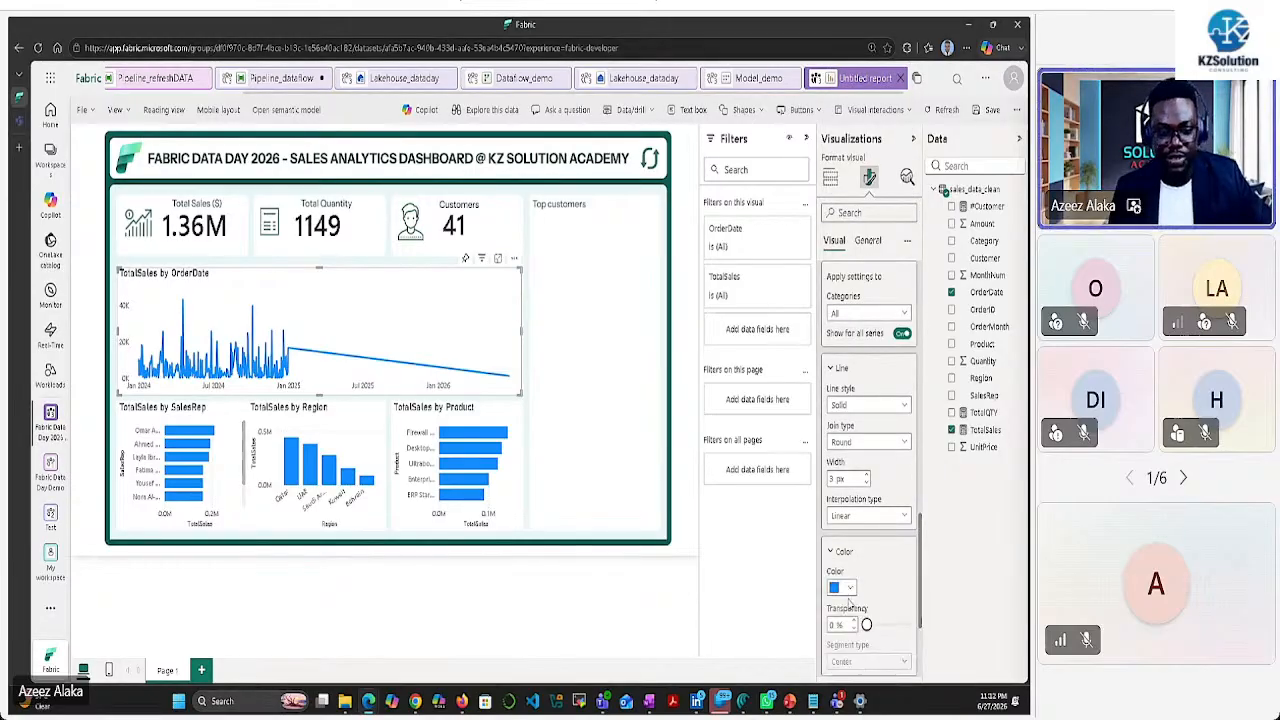
click(842, 588)
click(858, 497)
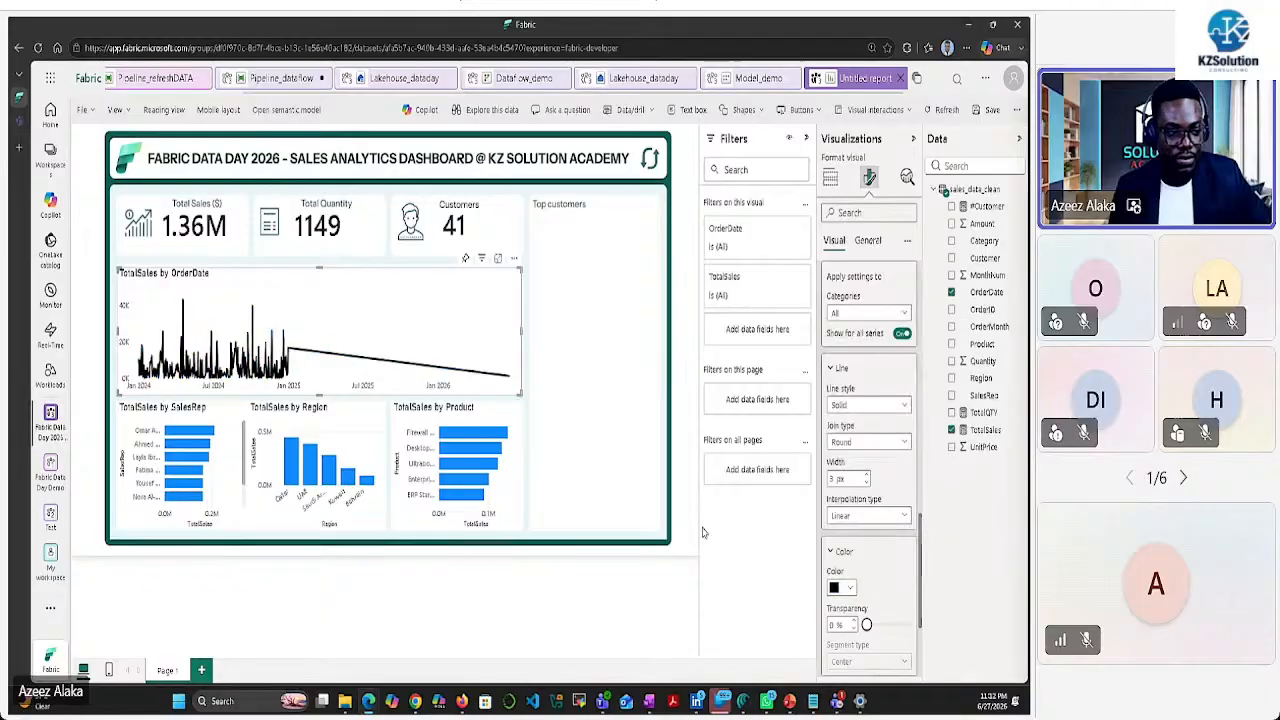
Hide the line chart's default title, leaving the Sales Distribution heading
click(868, 241)
click(906, 304)
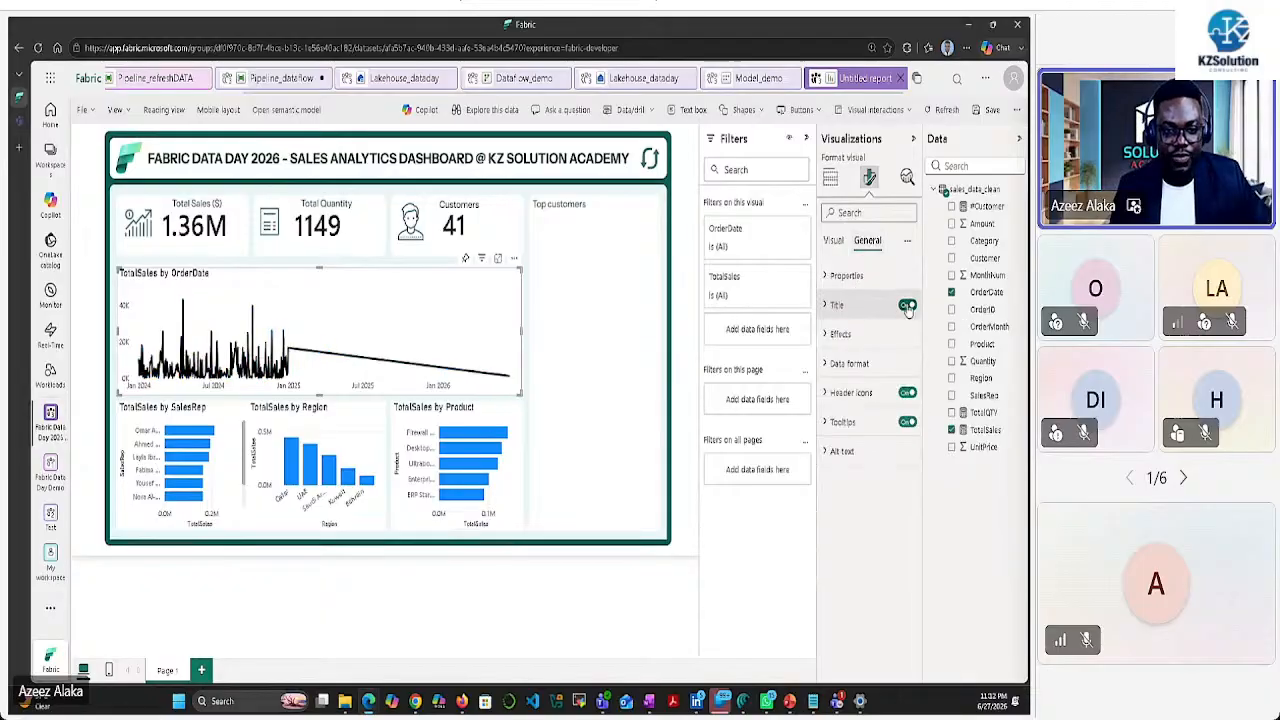
click(830, 343)
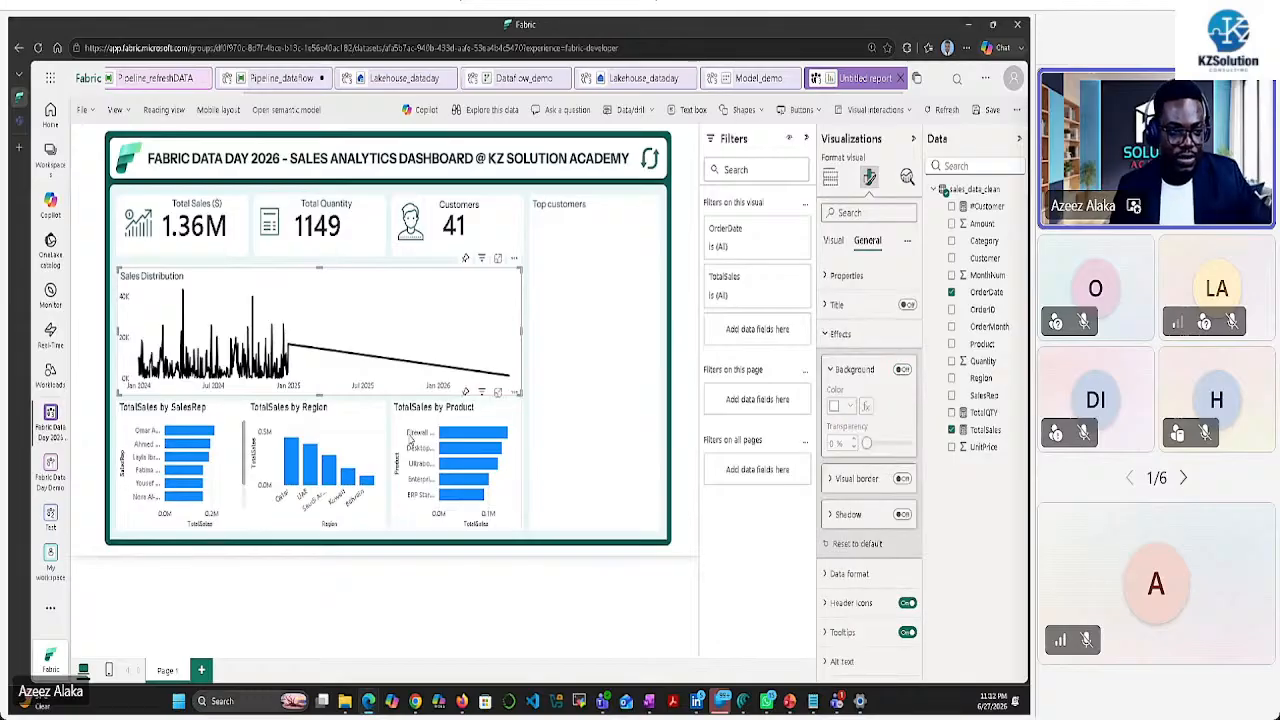
click(548, 383)
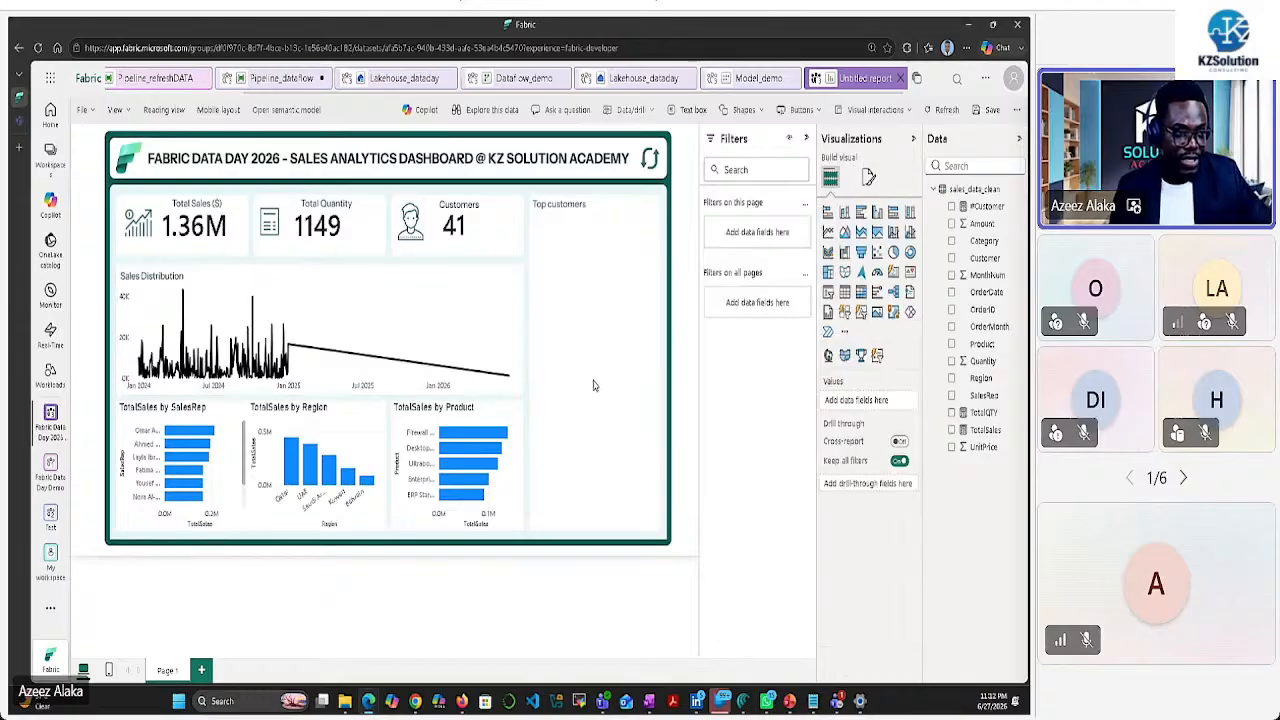
Change the sales rep chart's Y-axis maximum label width and hide its Y-axis title
click(231, 466)
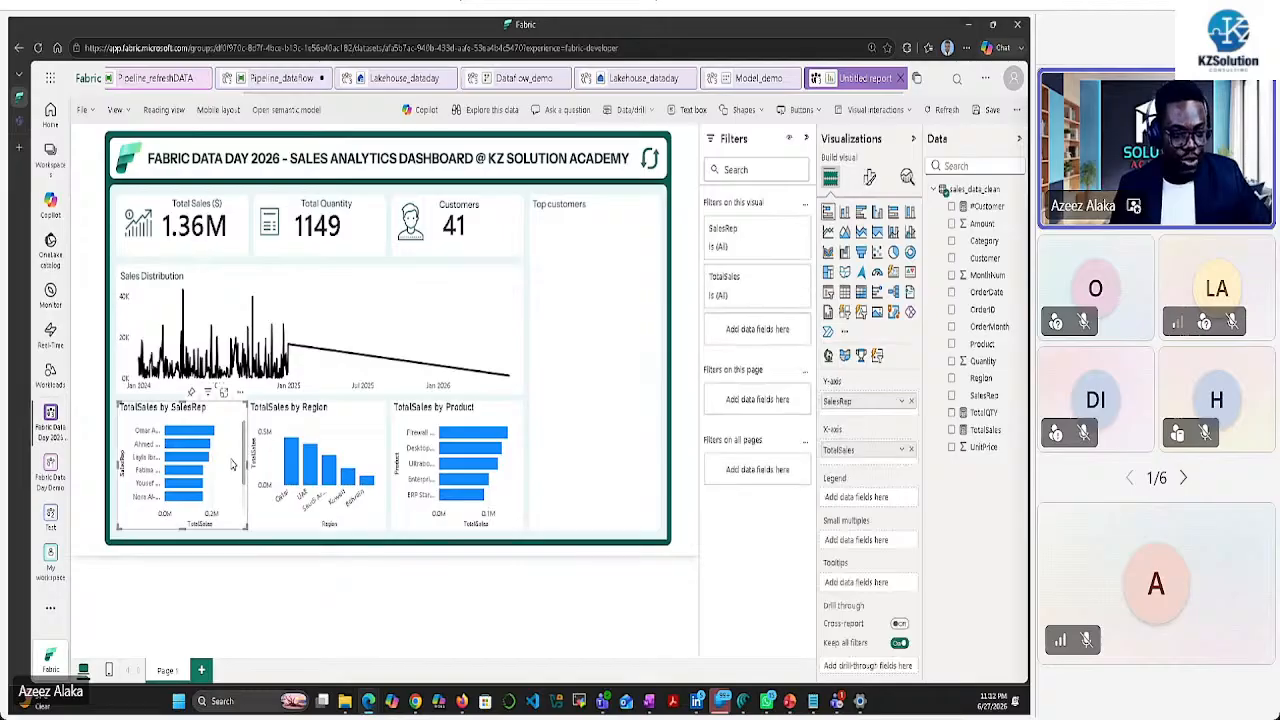
click(869, 177)
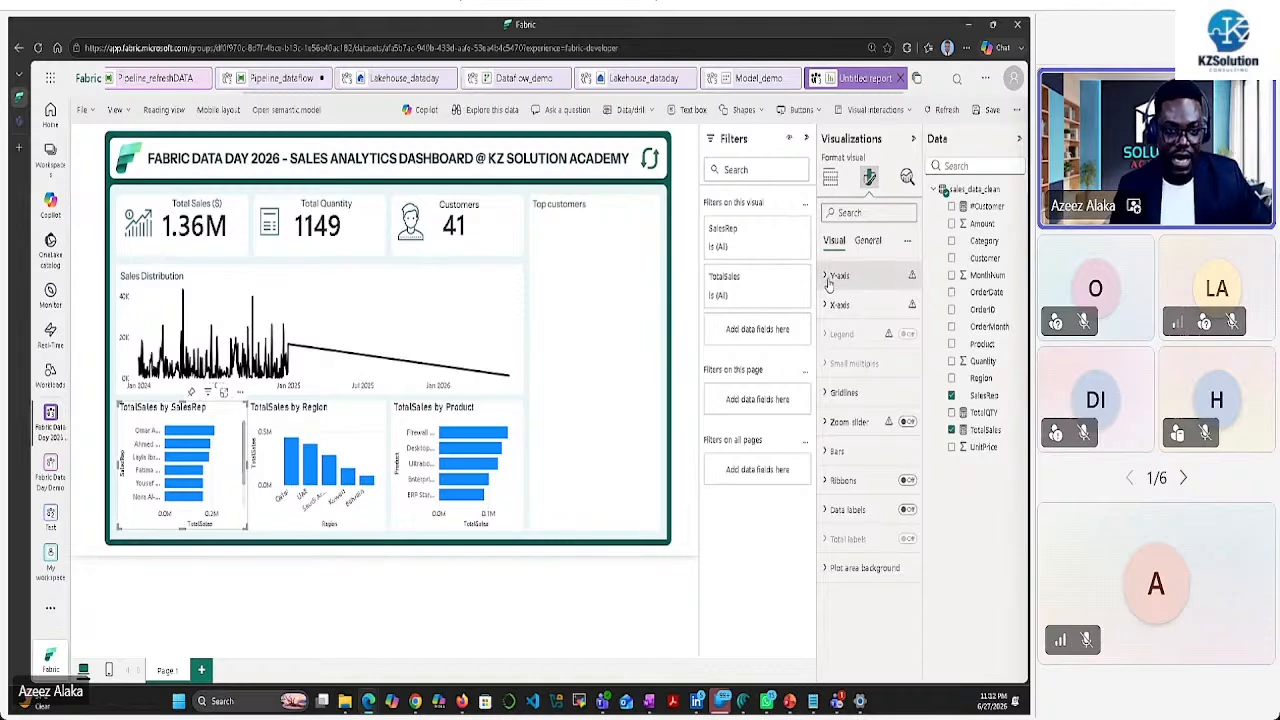
click(830, 276)
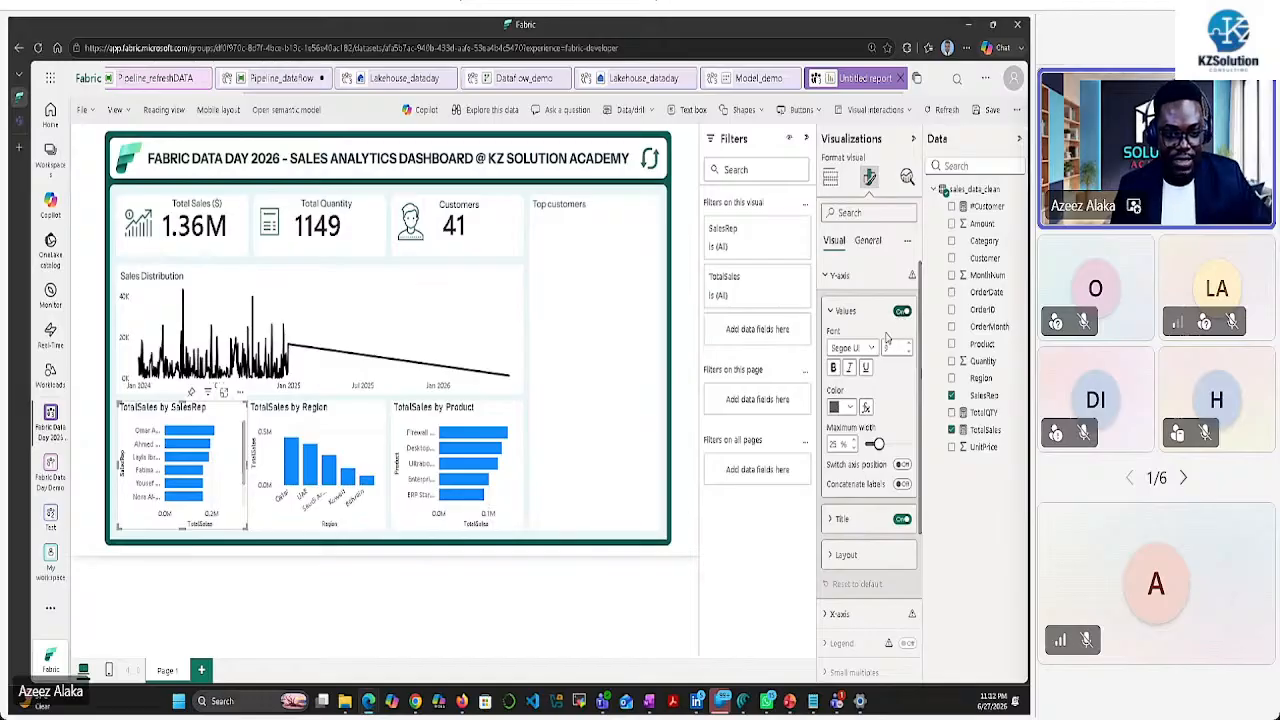
double_click(835, 444)
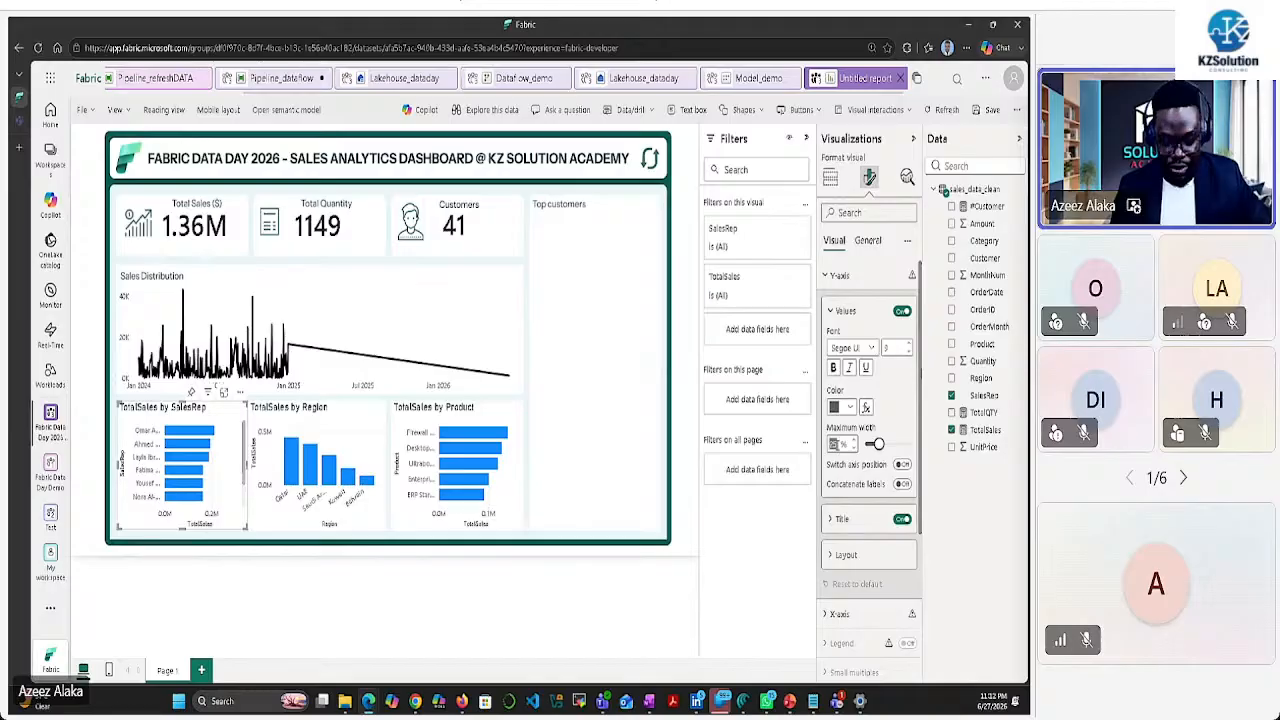
text(1)
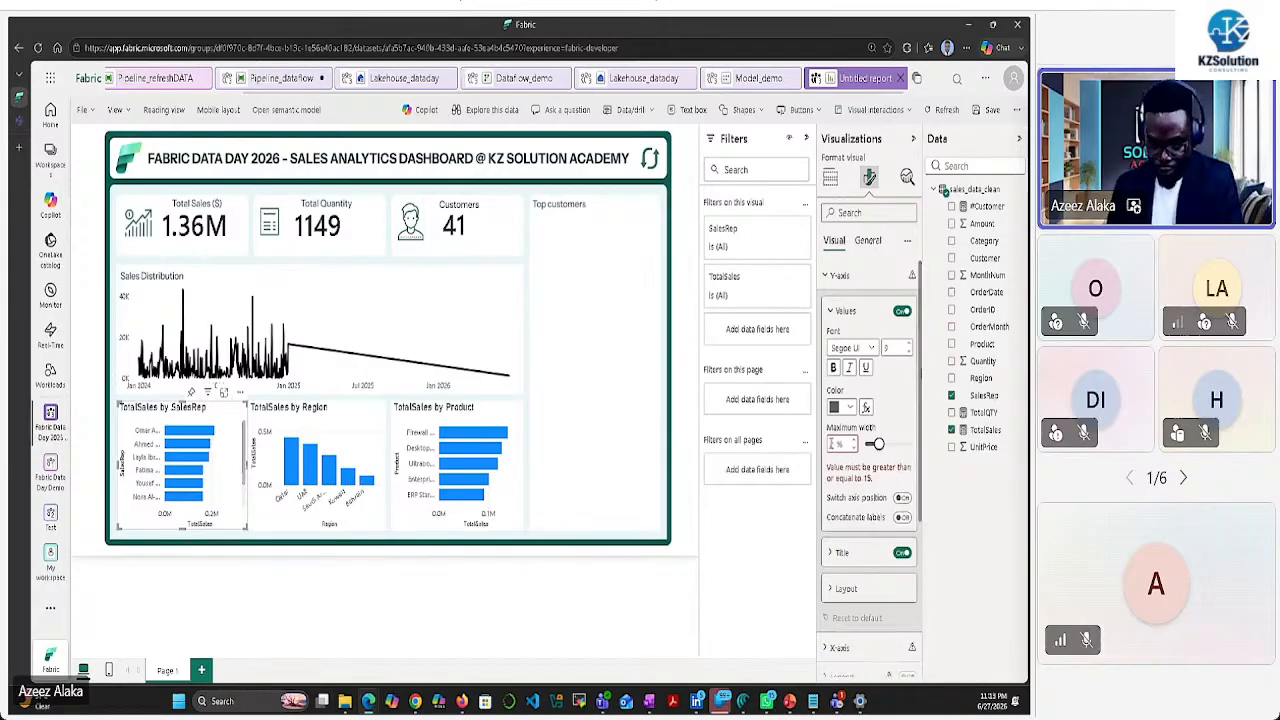
text(5)
key(BackSpace)
key(BackSpace)
text(45)
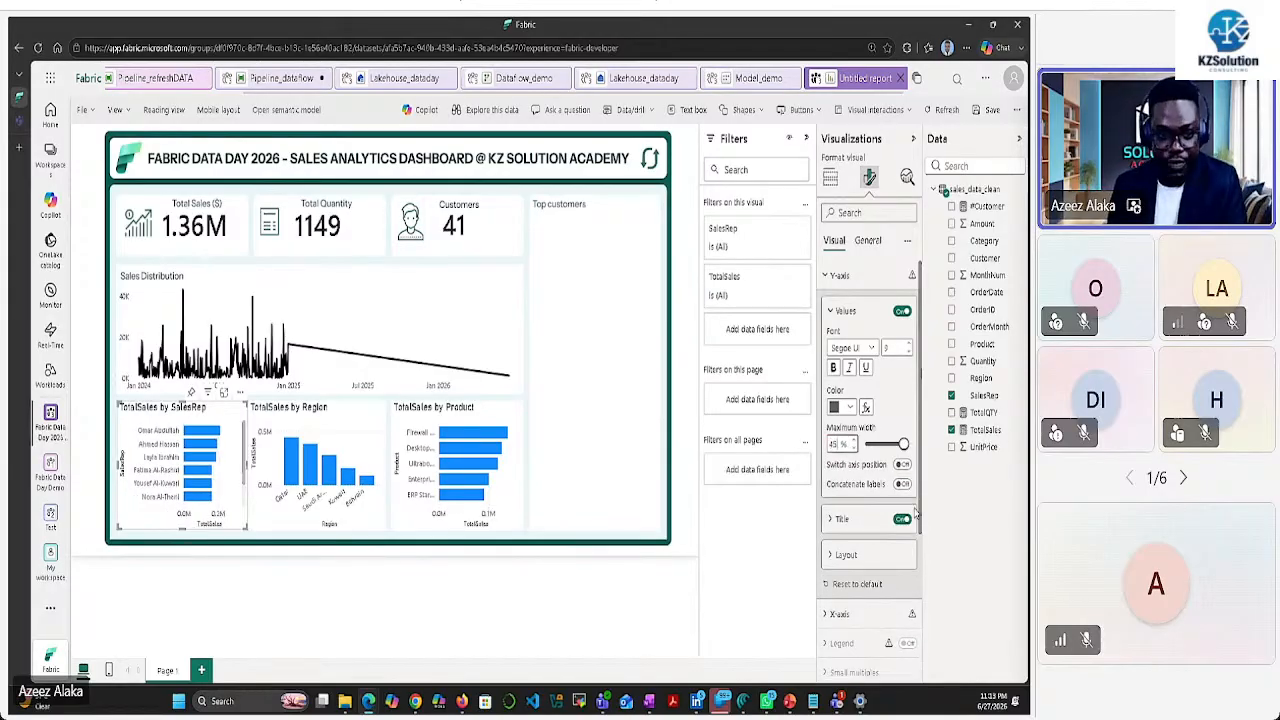
click(902, 519)
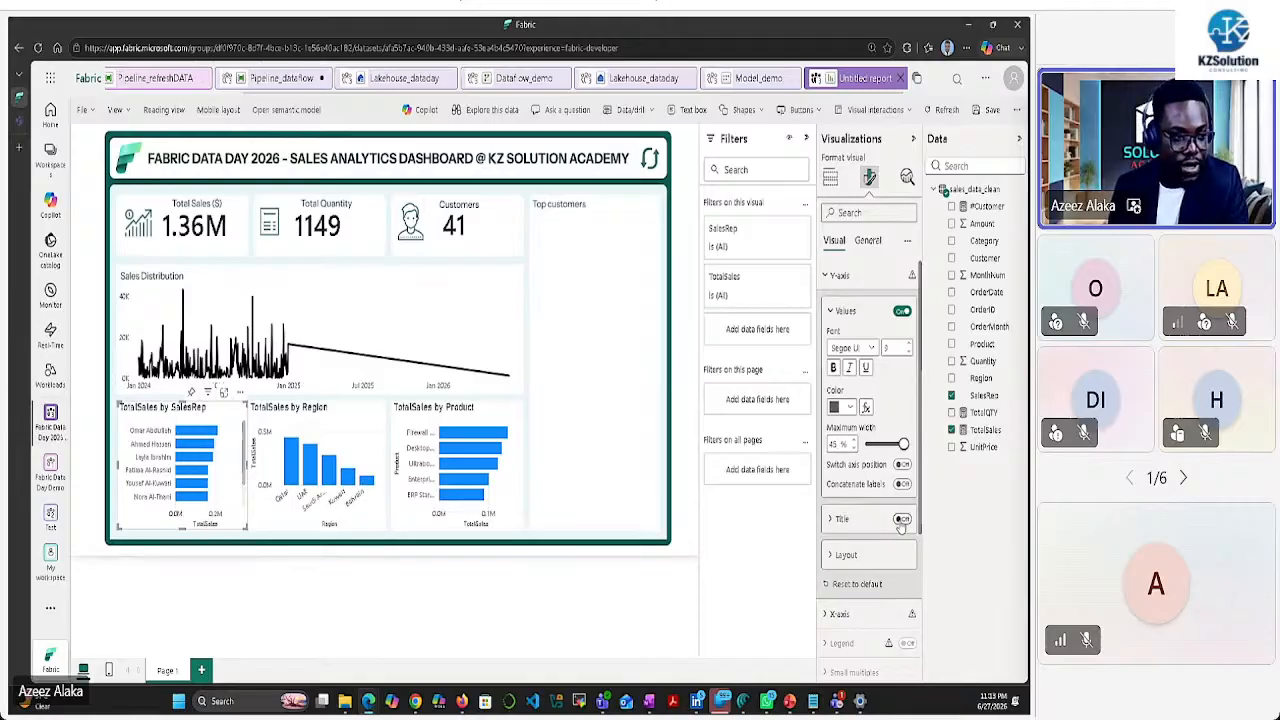
Hide the X-axis values and X-axis title on the sales rep chart
scroll(860, 543, down, 4)
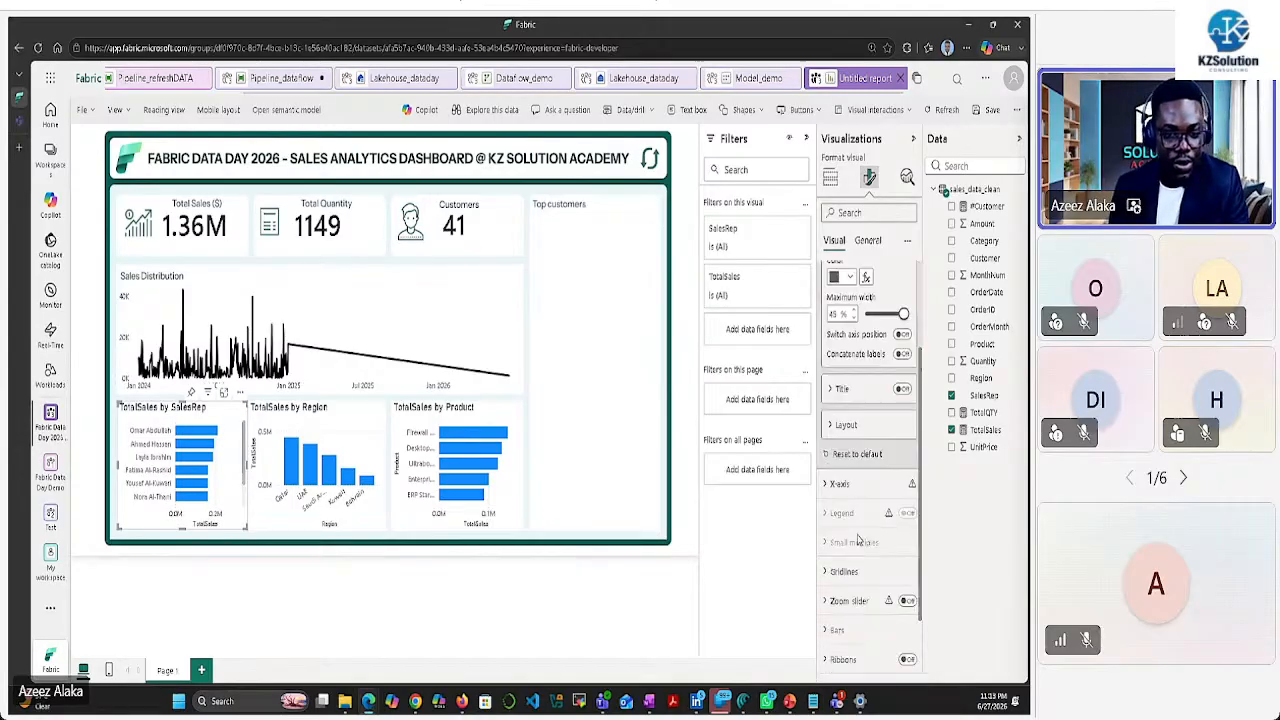
click(826, 399)
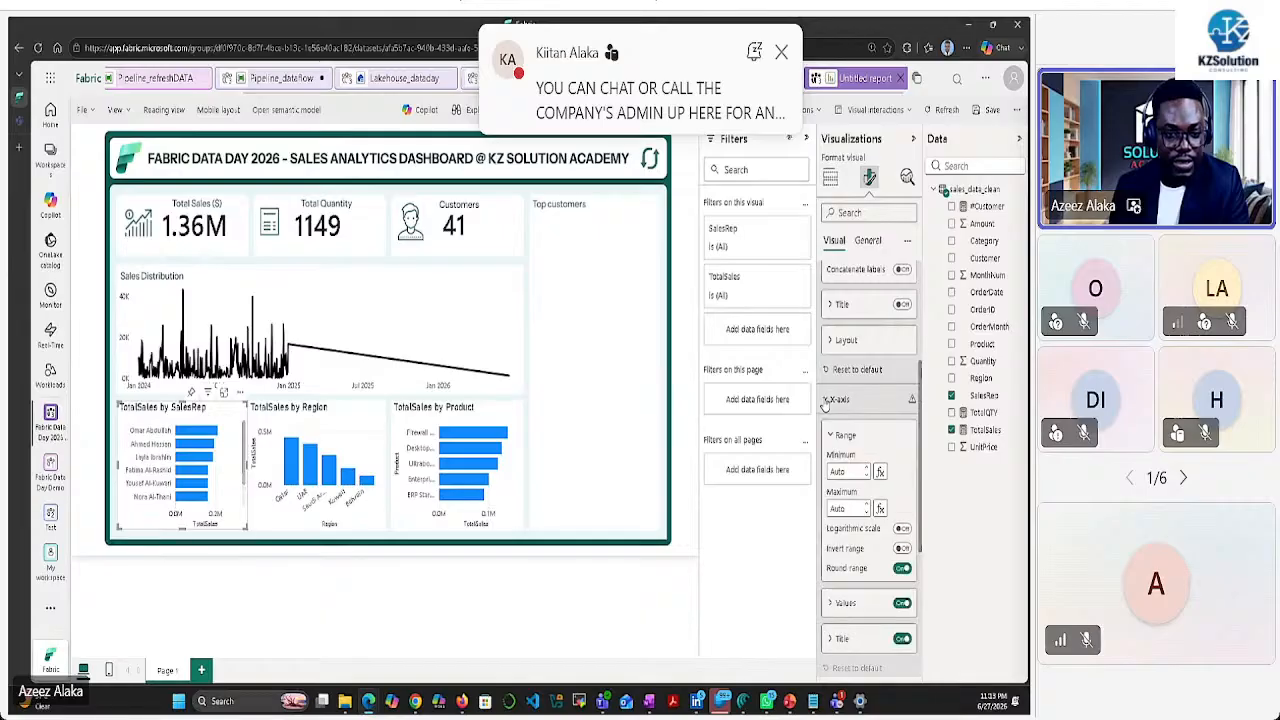
click(901, 603)
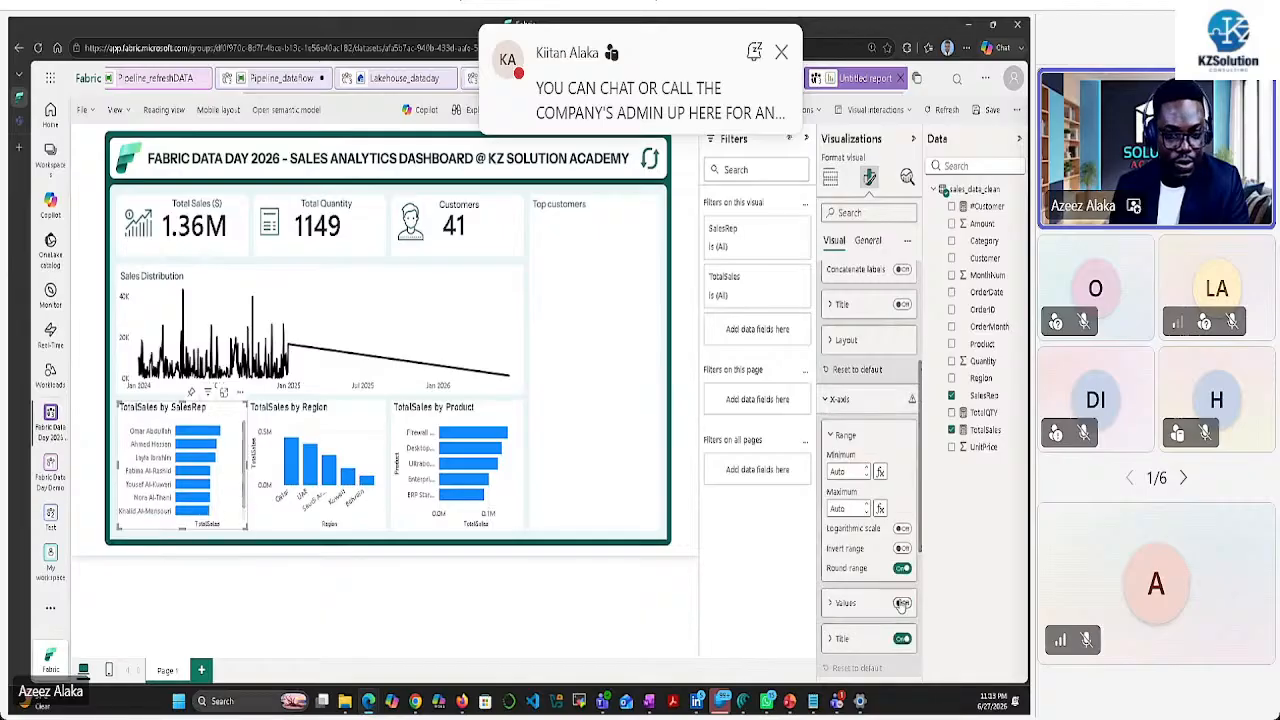
click(902, 638)
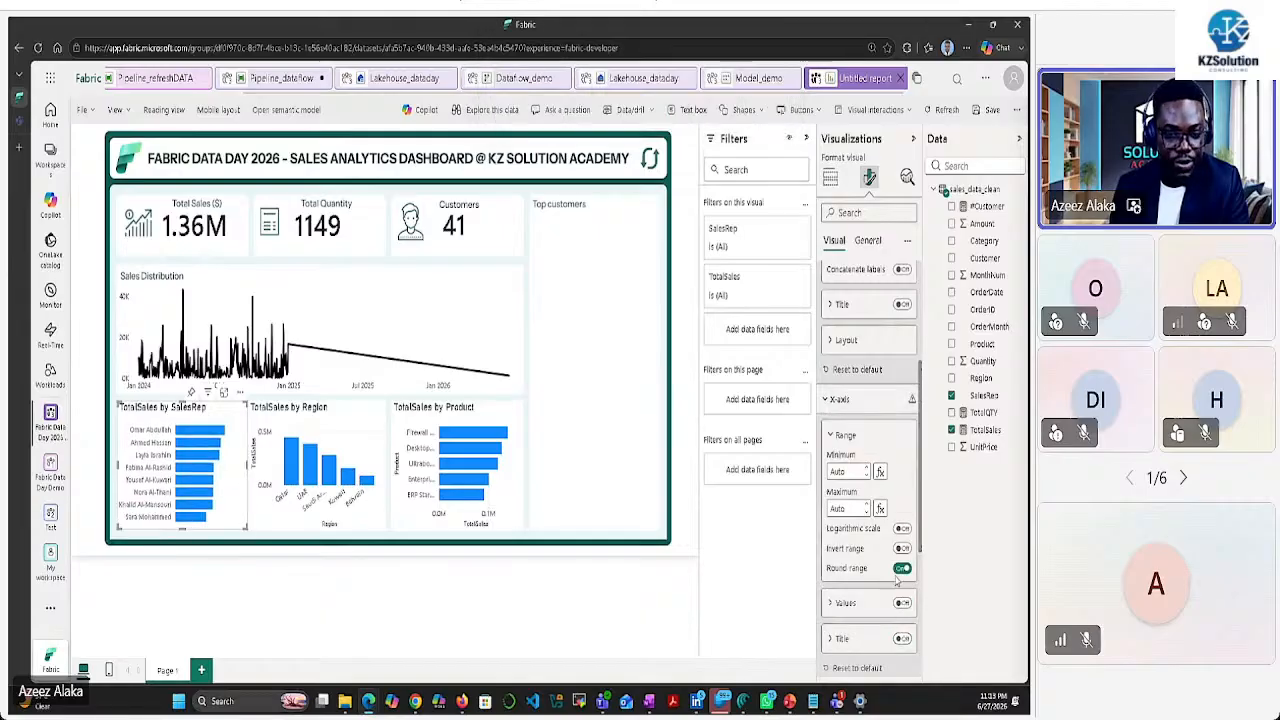
Make the sales rep bars black and turn on data labels
scroll(898, 590, down, 5)
click(840, 555)
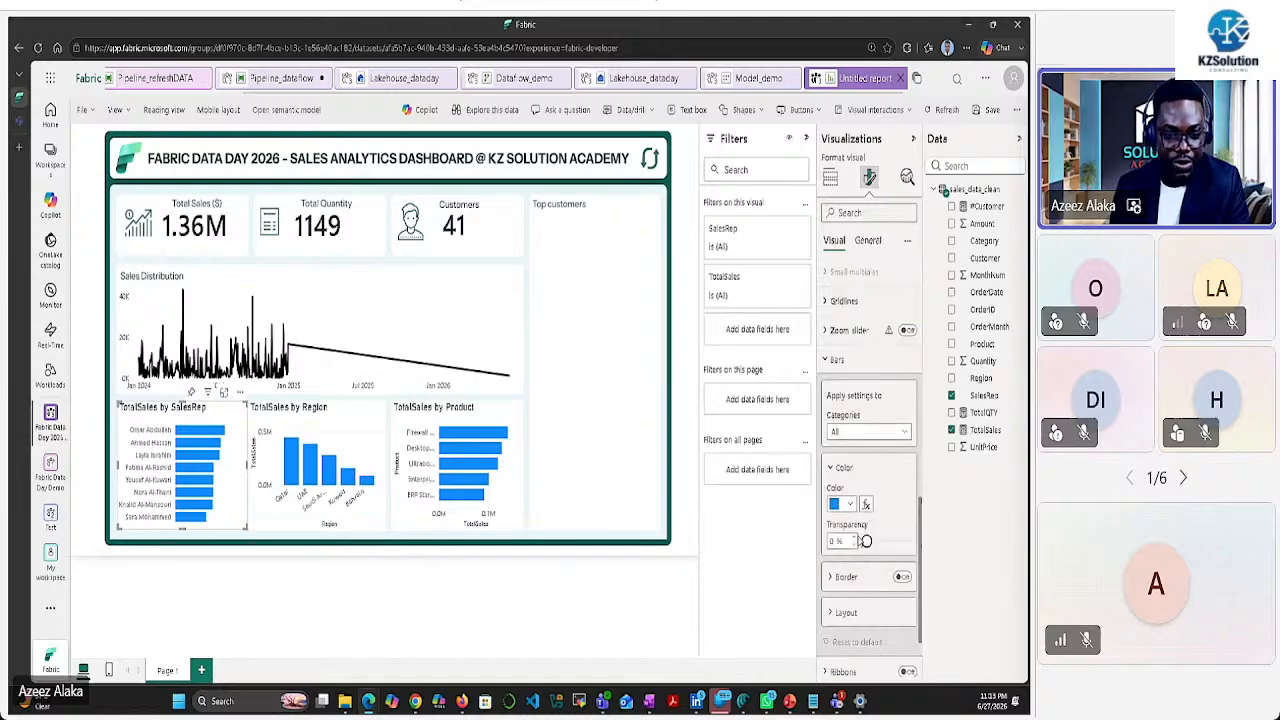
click(841, 502)
click(841, 412)
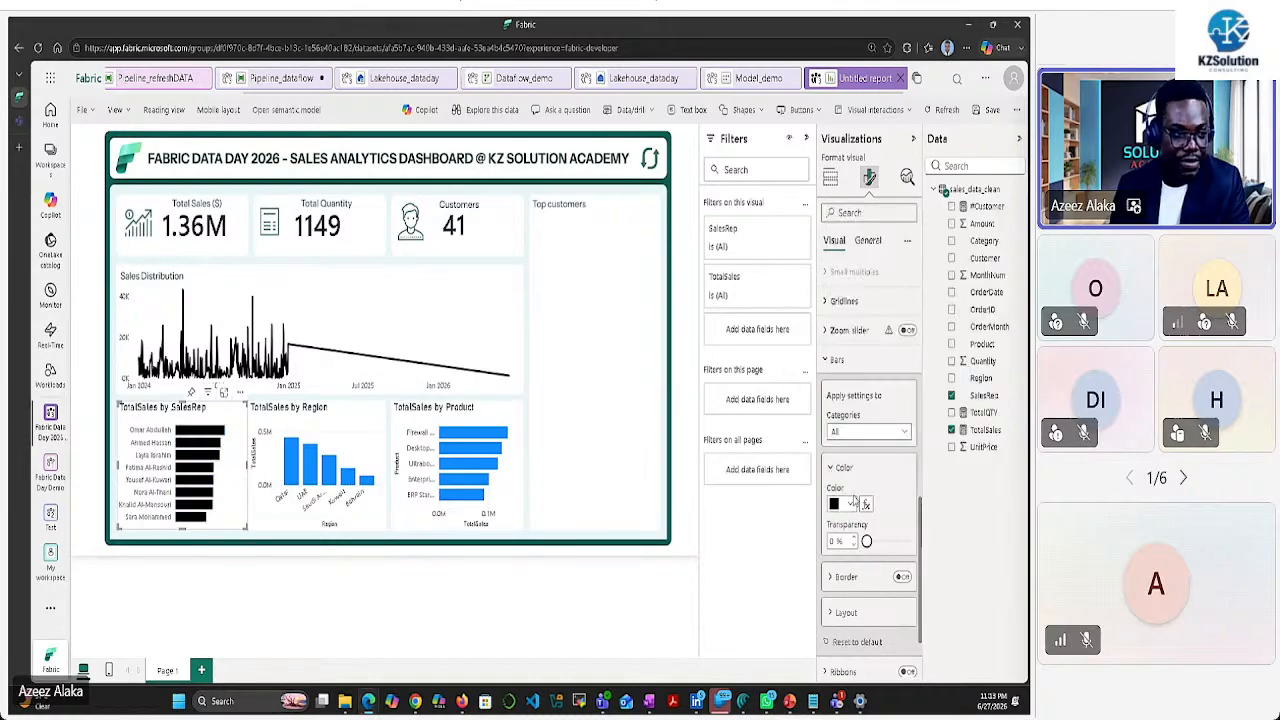
scroll(840, 520, down, 2)
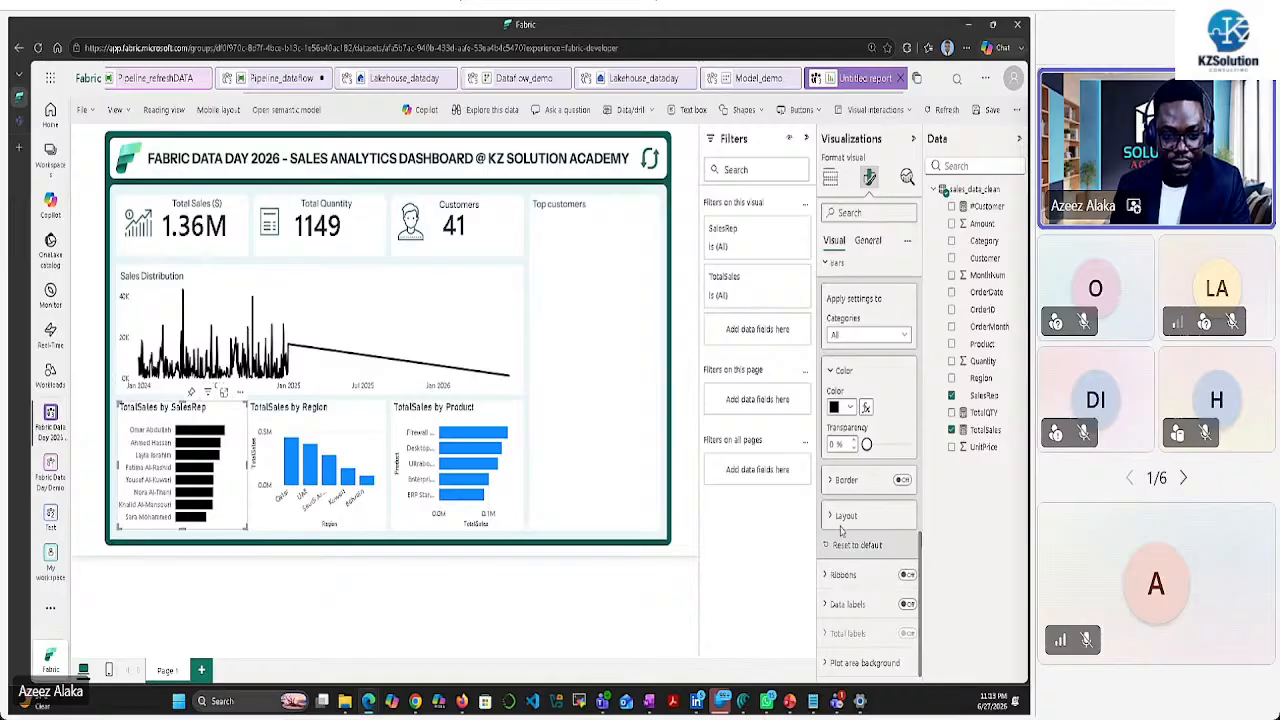
click(906, 605)
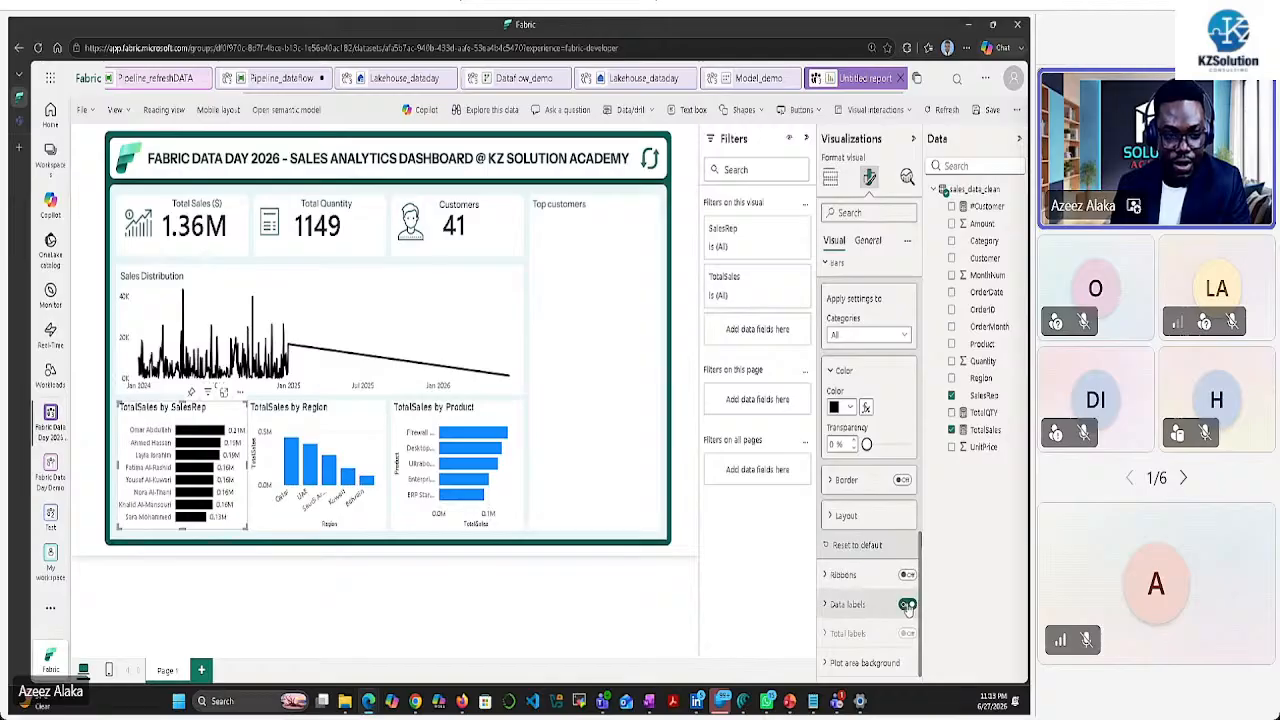
Set the sales rep data label display units to Thousands
click(830, 606)
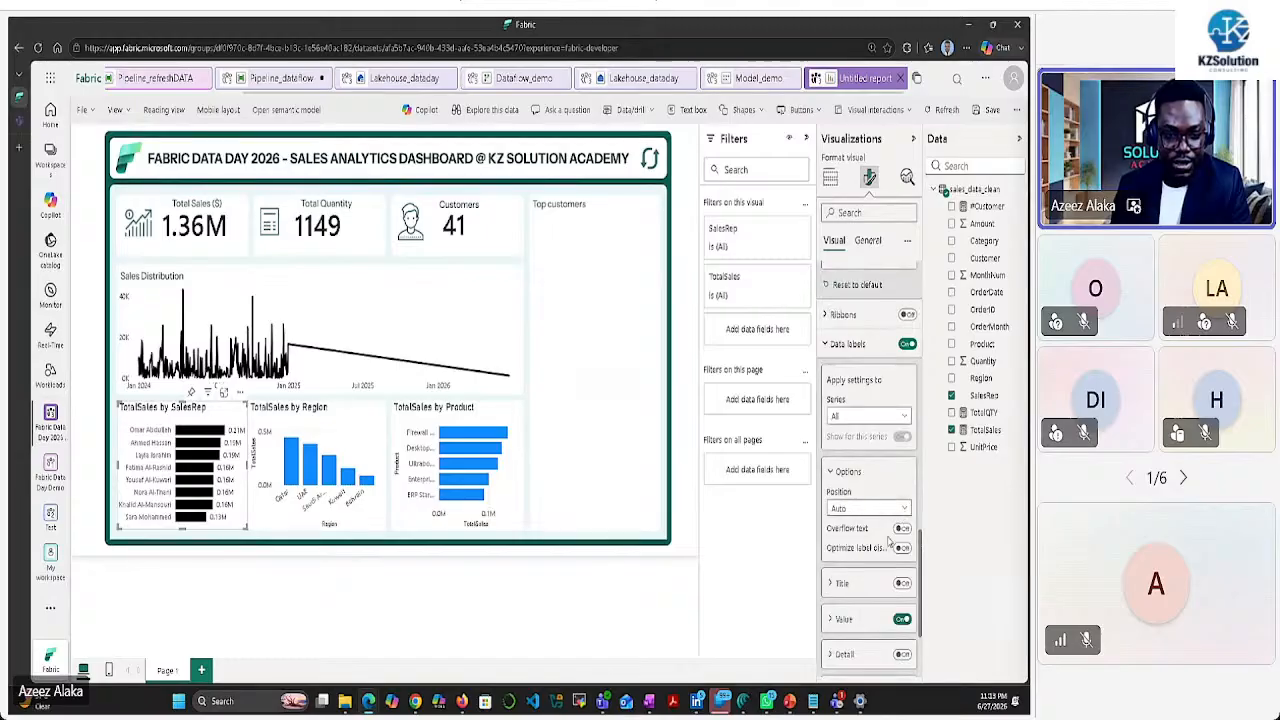
click(830, 619)
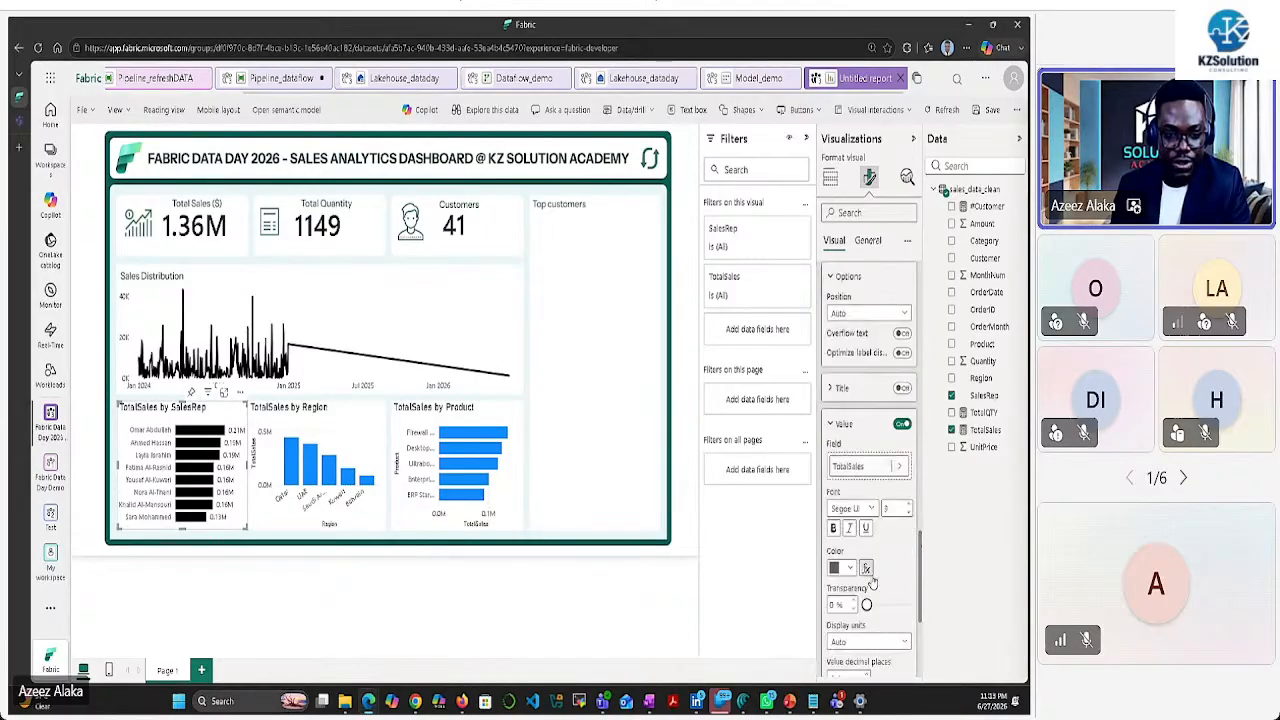
scroll(885, 585, down, 1)
click(903, 578)
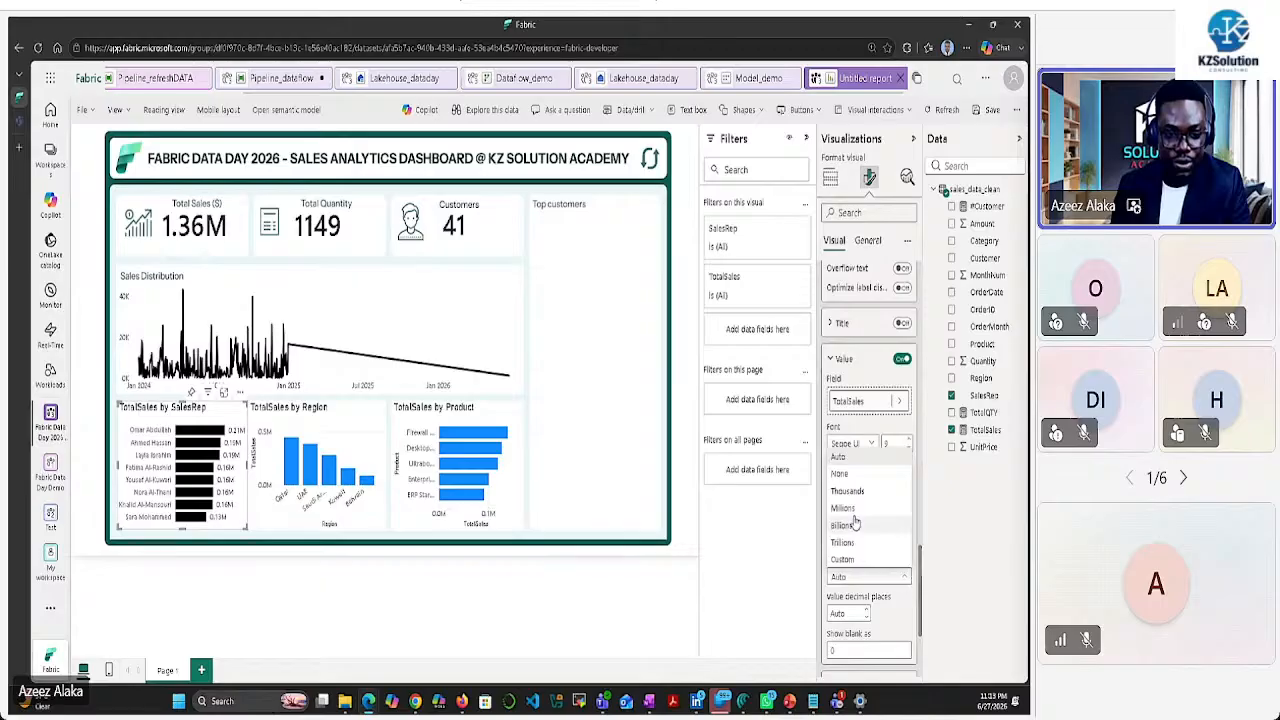
click(853, 482)
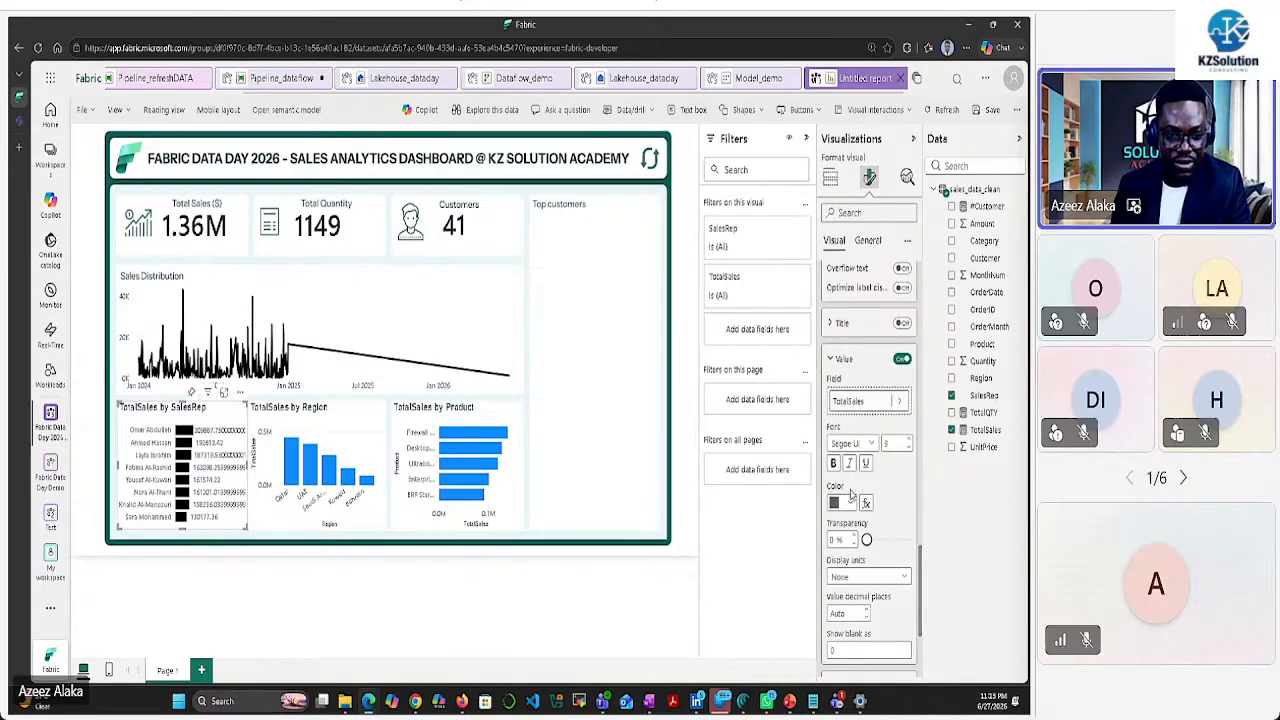
click(873, 578)
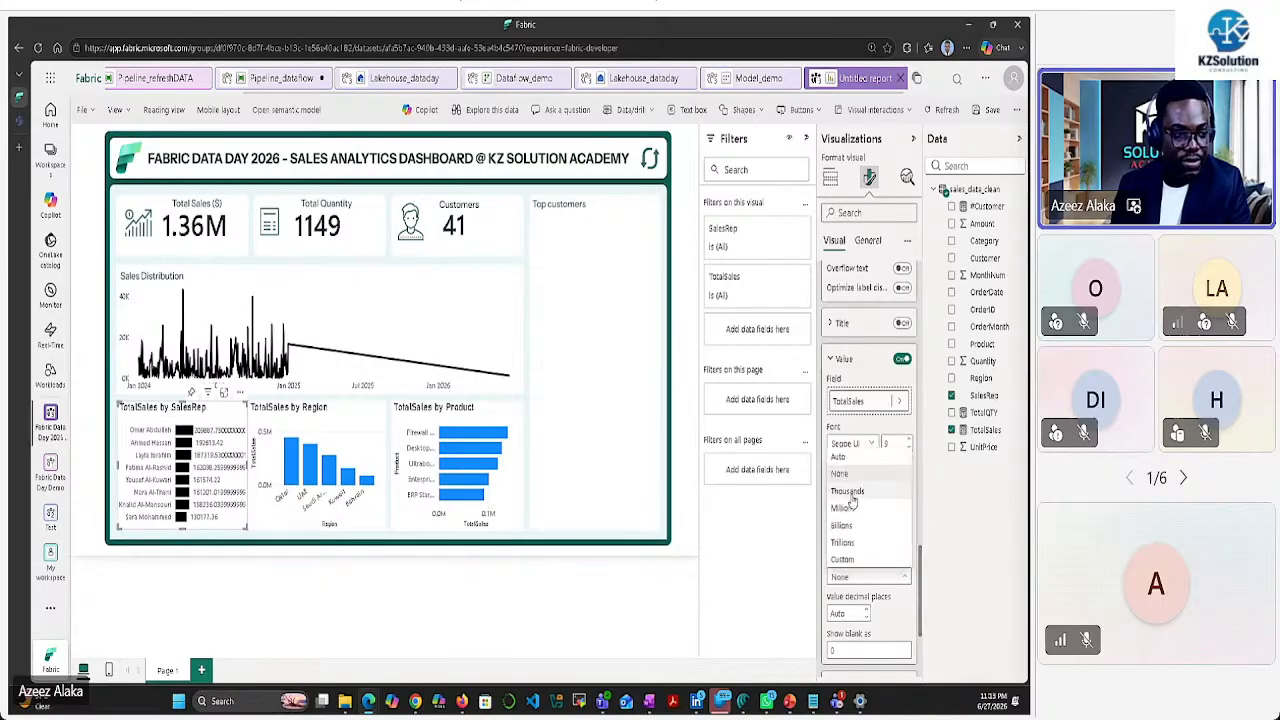
click(849, 494)
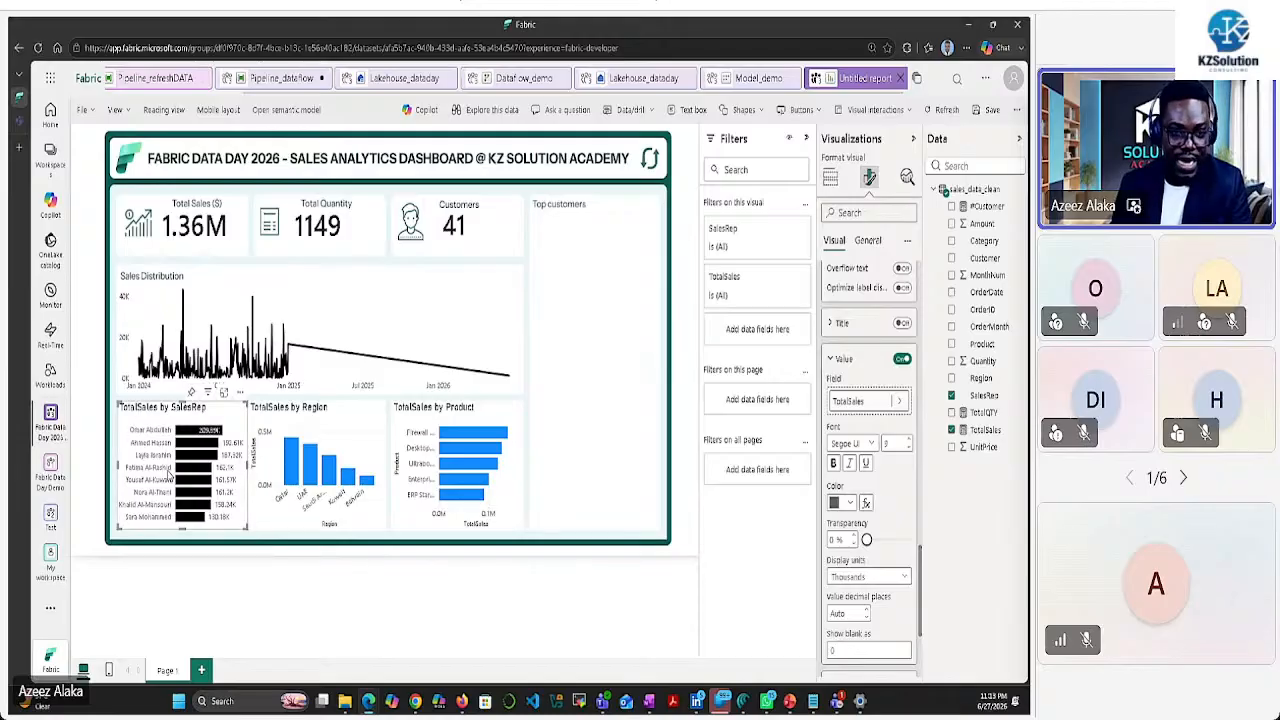
Turn off the sales rep chart's title and background
click(867, 240)
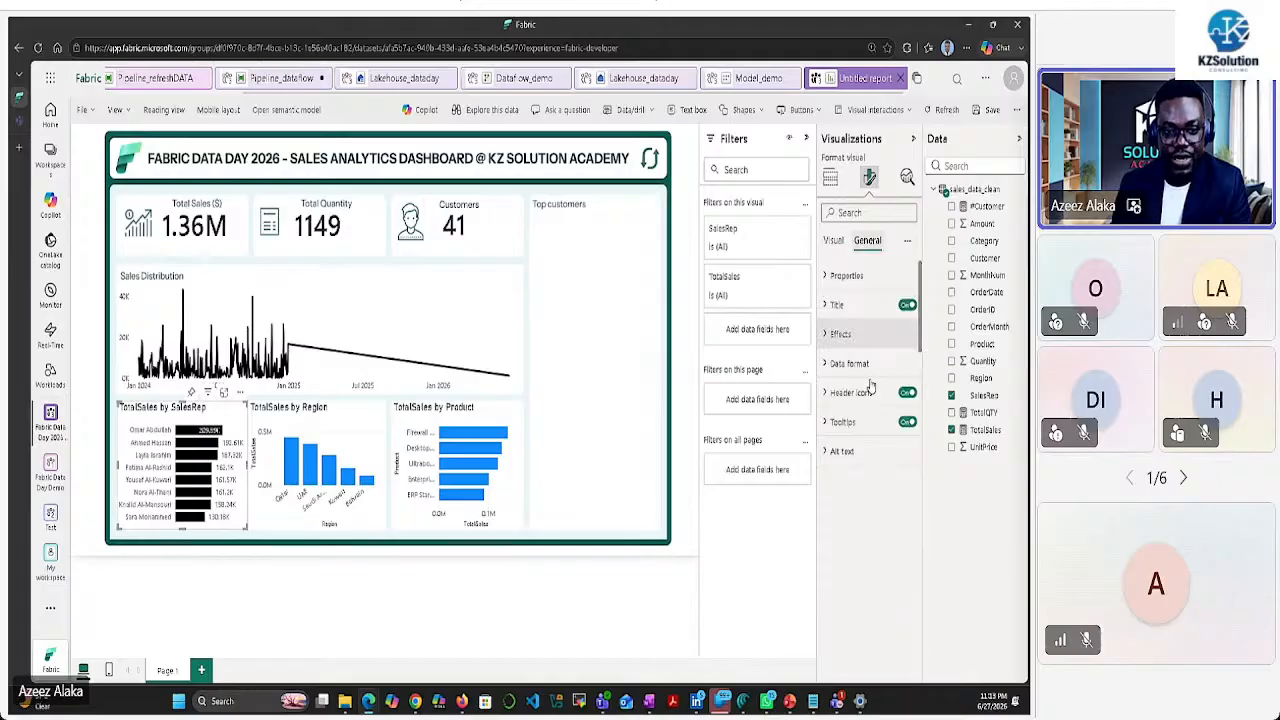
click(906, 306)
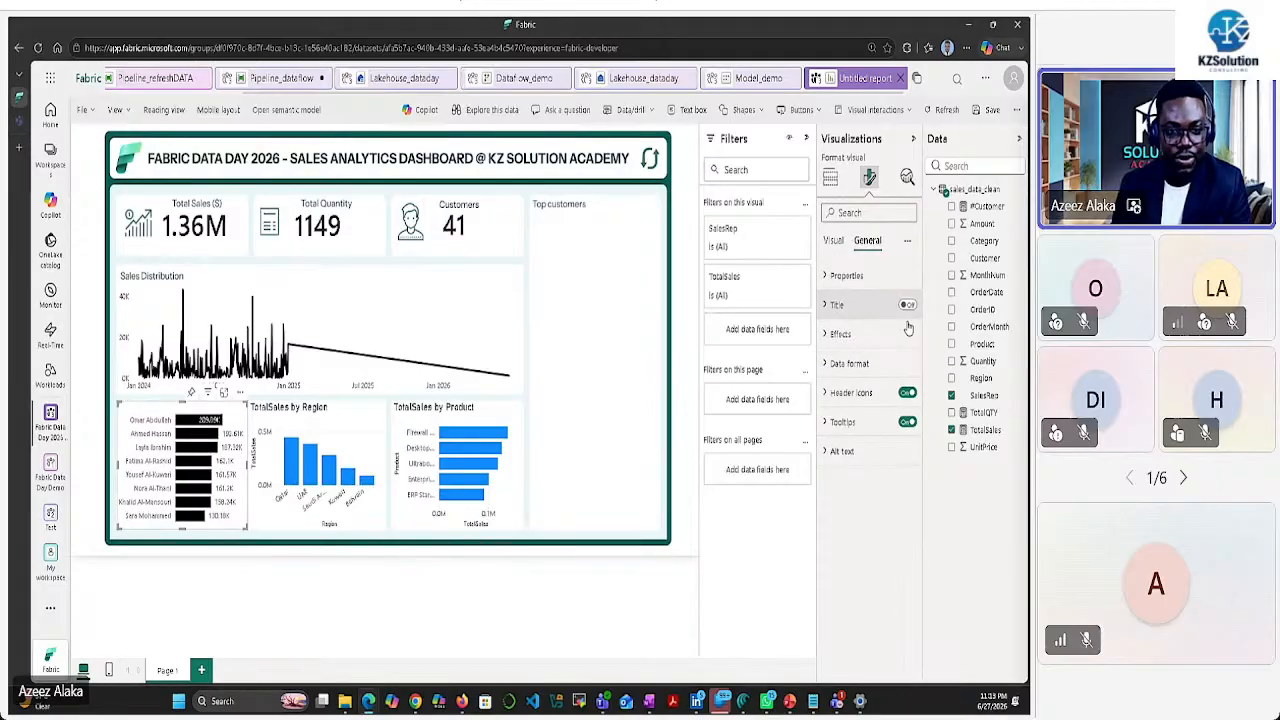
click(838, 334)
click(901, 370)
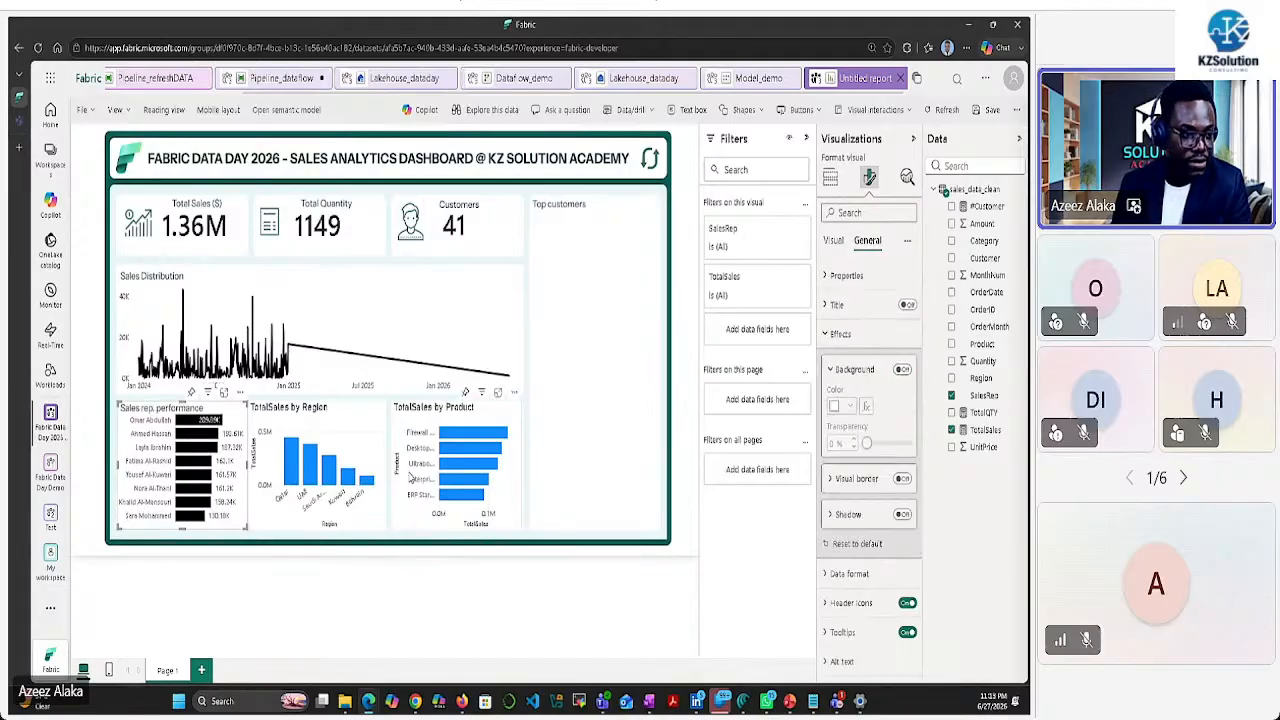
Narrow the sales rep chart and lower its top edge to fit the tile
mouse_move(243, 527)
mouse_down()
mouse_move(227, 535)
mouse_move(272, 531)
mouse_move(247, 528)
mouse_up()
click(254, 528)
click(240, 518)
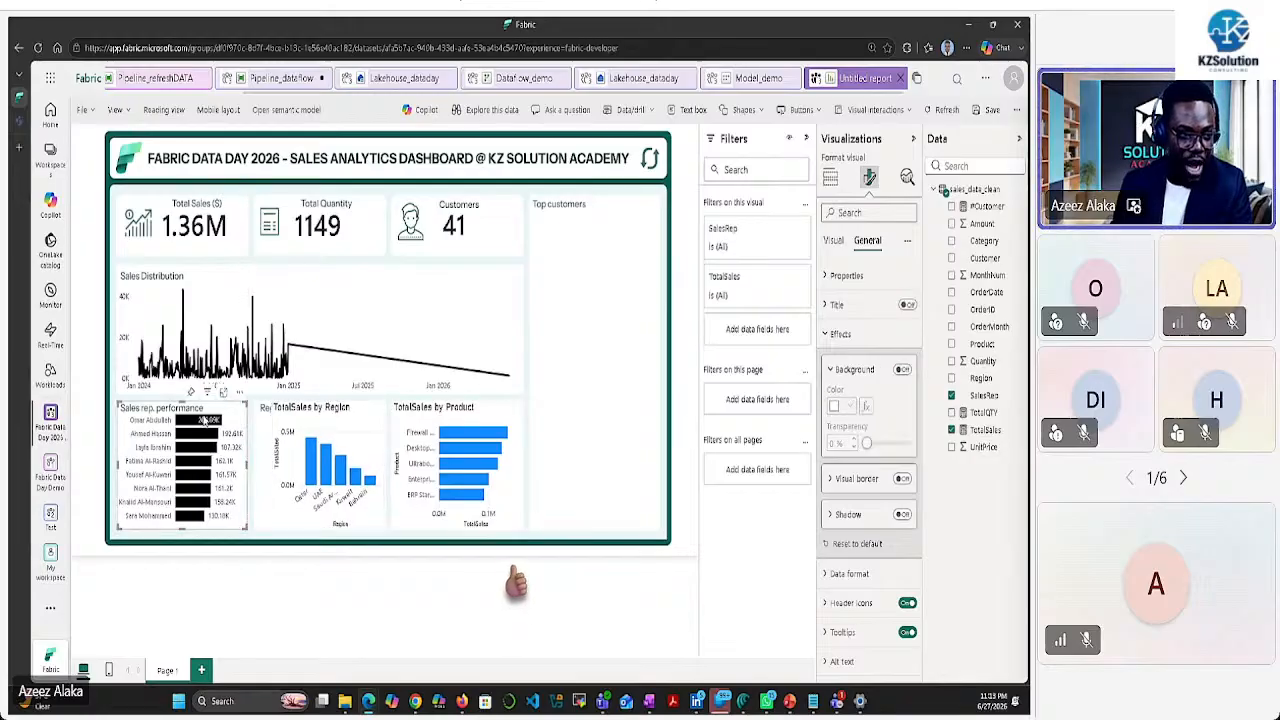
drag(182, 402, 182, 407)
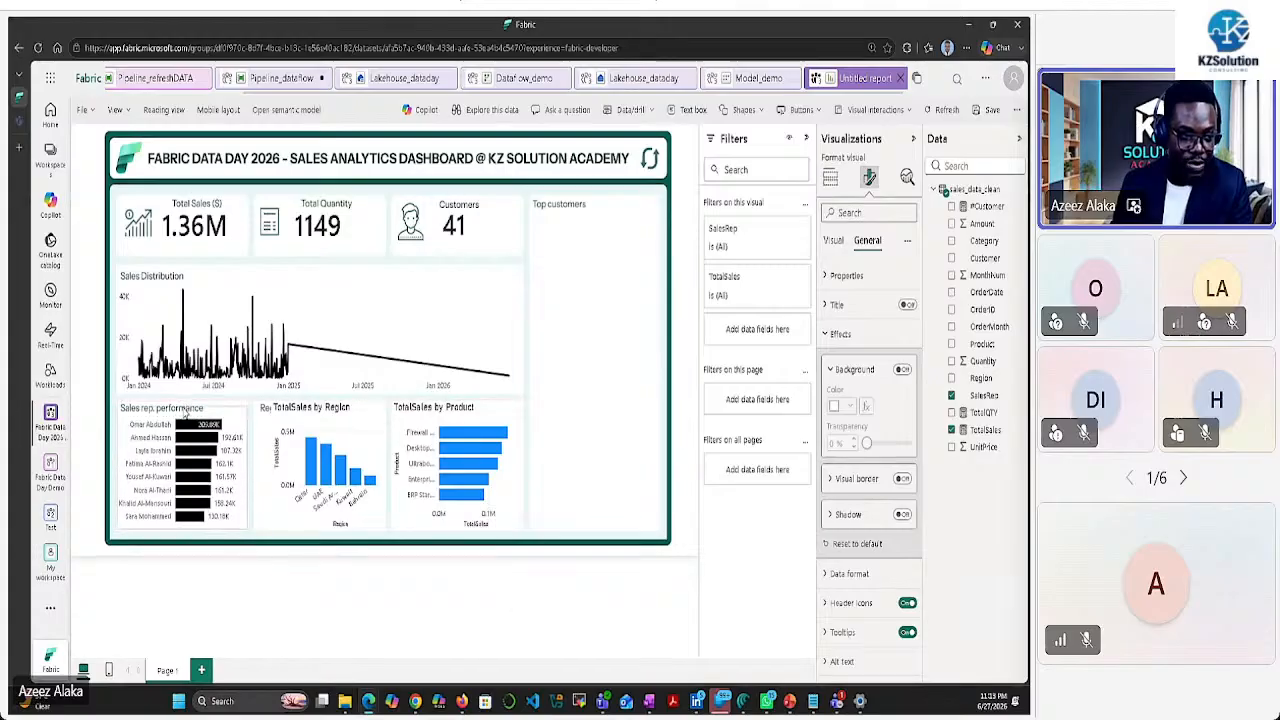
click(558, 425)
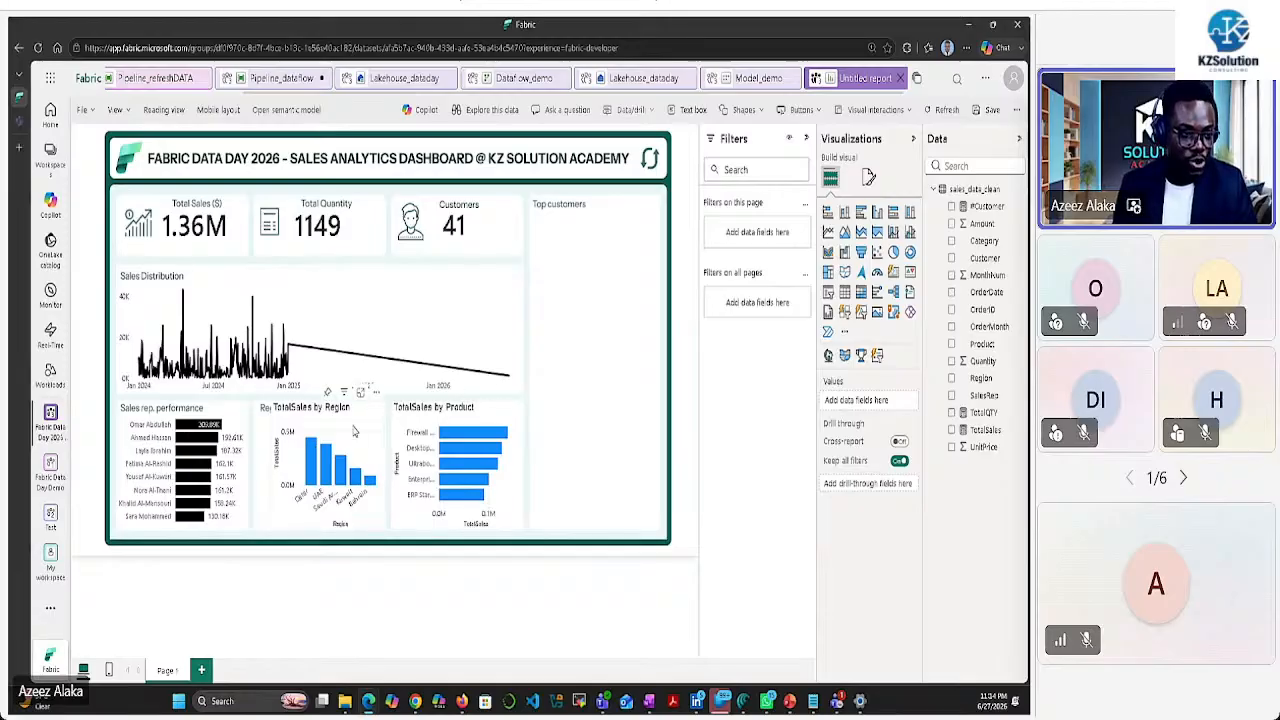
Widen the Region chart and hide its Y-axis values and title
click(353, 430)
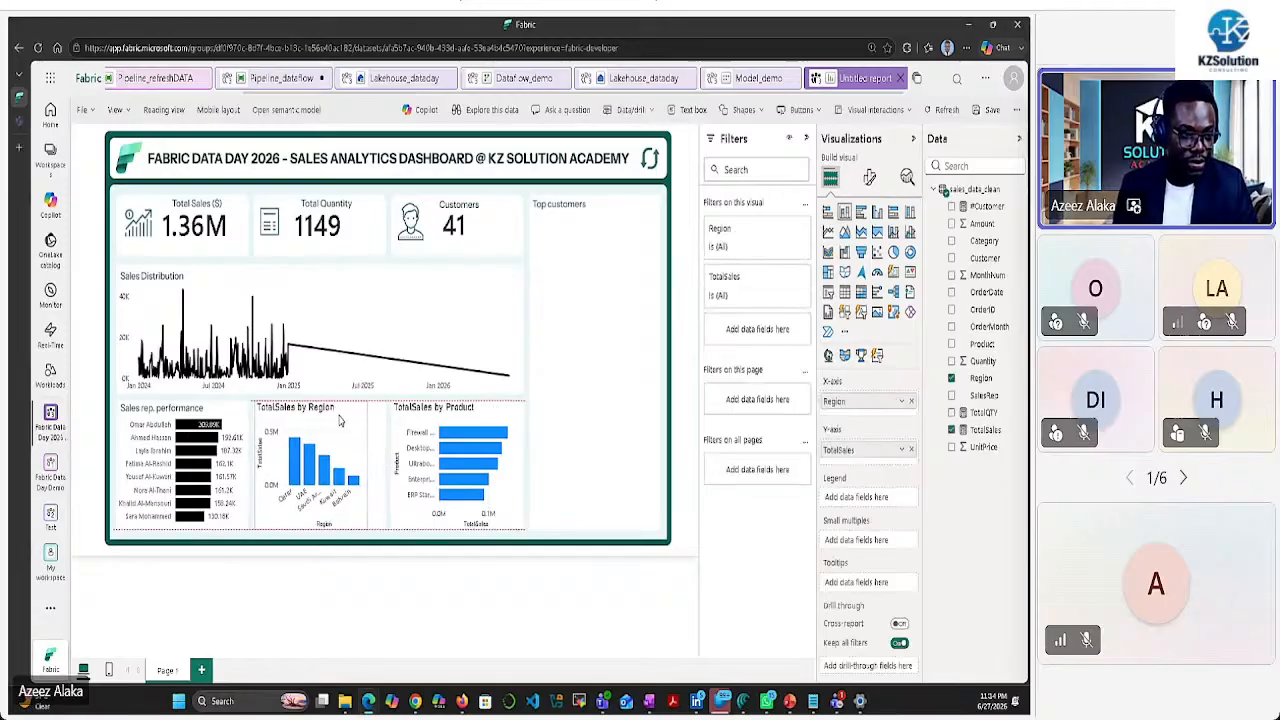
drag(367, 466, 387, 470)
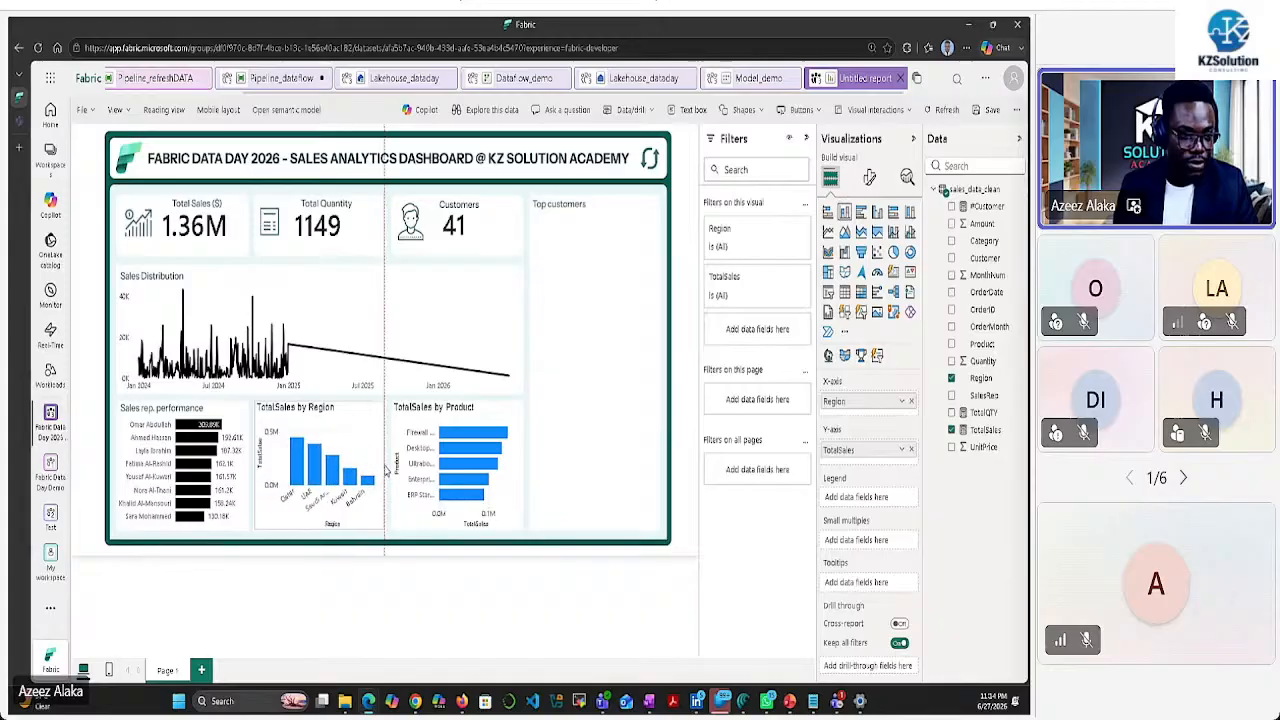
click(869, 177)
click(835, 276)
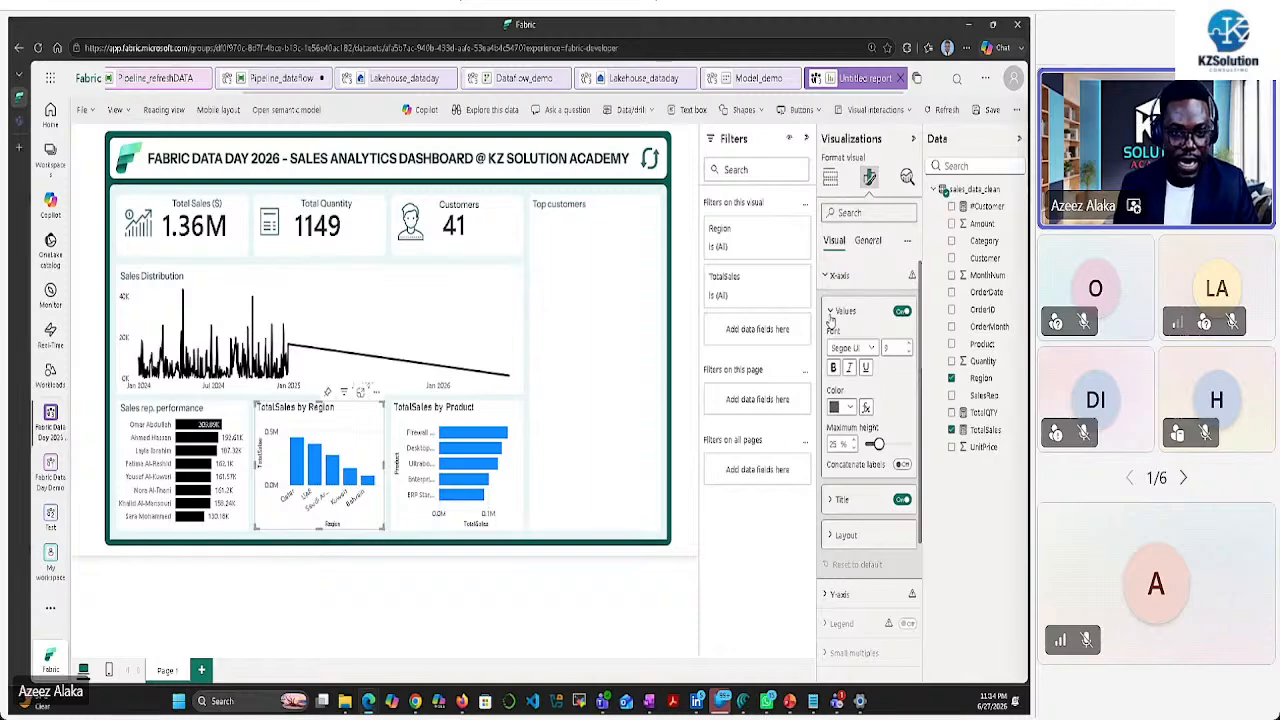
scroll(880, 480, down, 2)
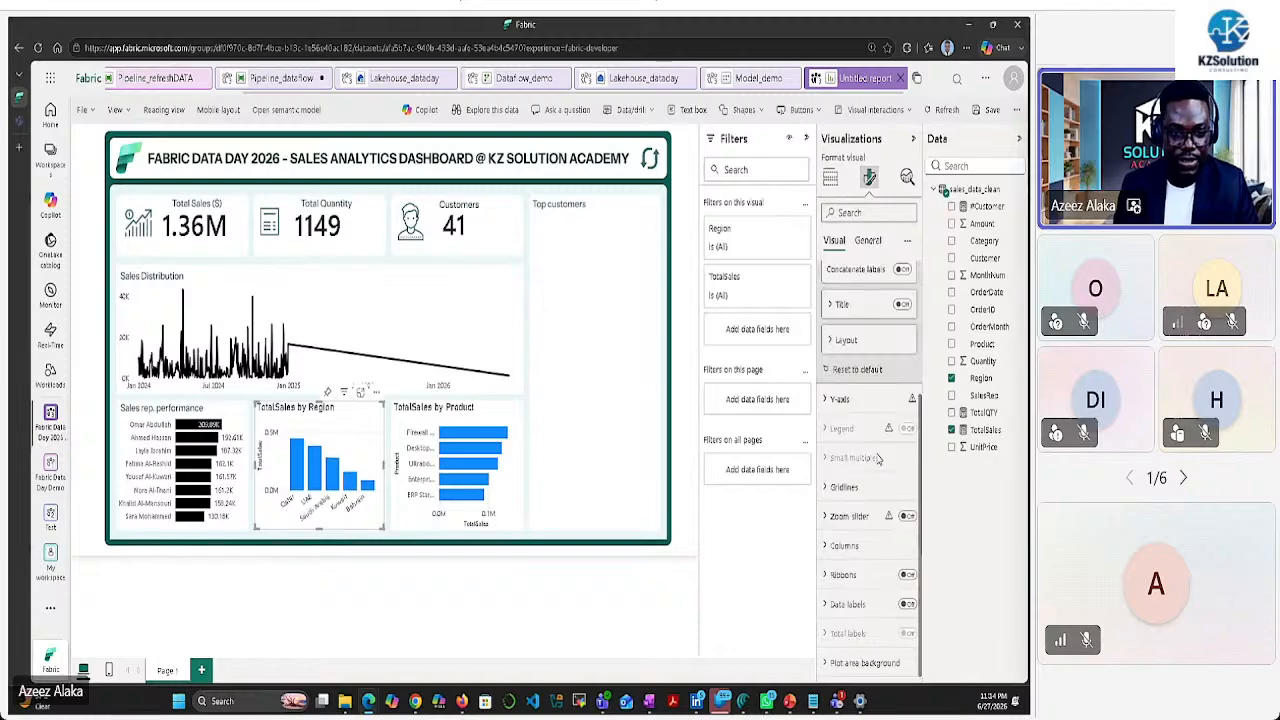
click(835, 400)
scroll(865, 467, down, 2)
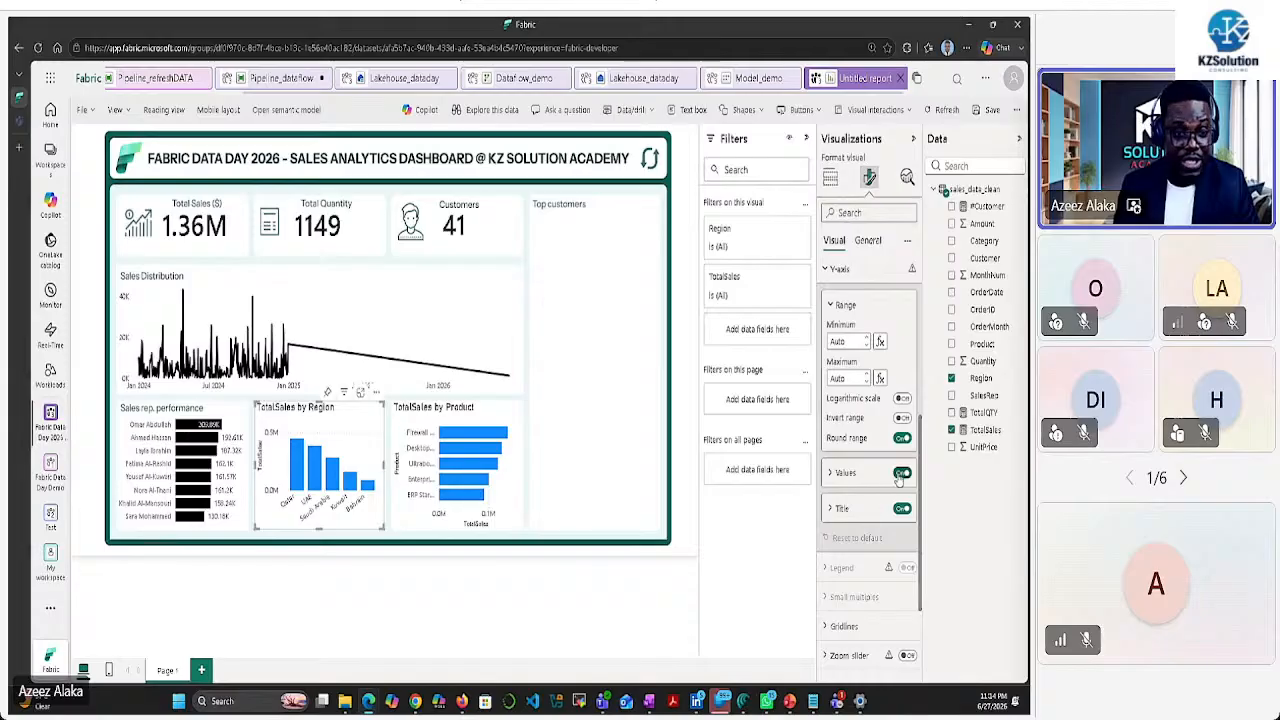
click(902, 472)
click(903, 510)
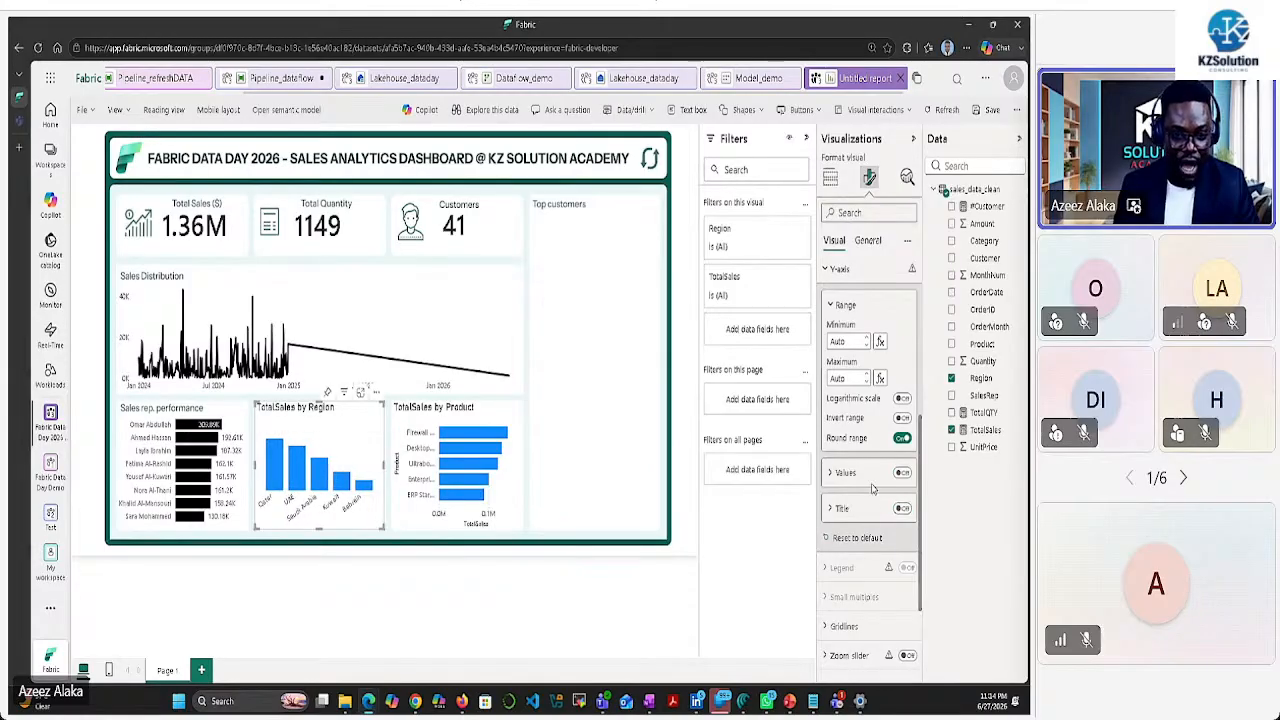
Make the Region columns black and turn on data labels
scroll(876, 495, down, 2)
click(855, 543)
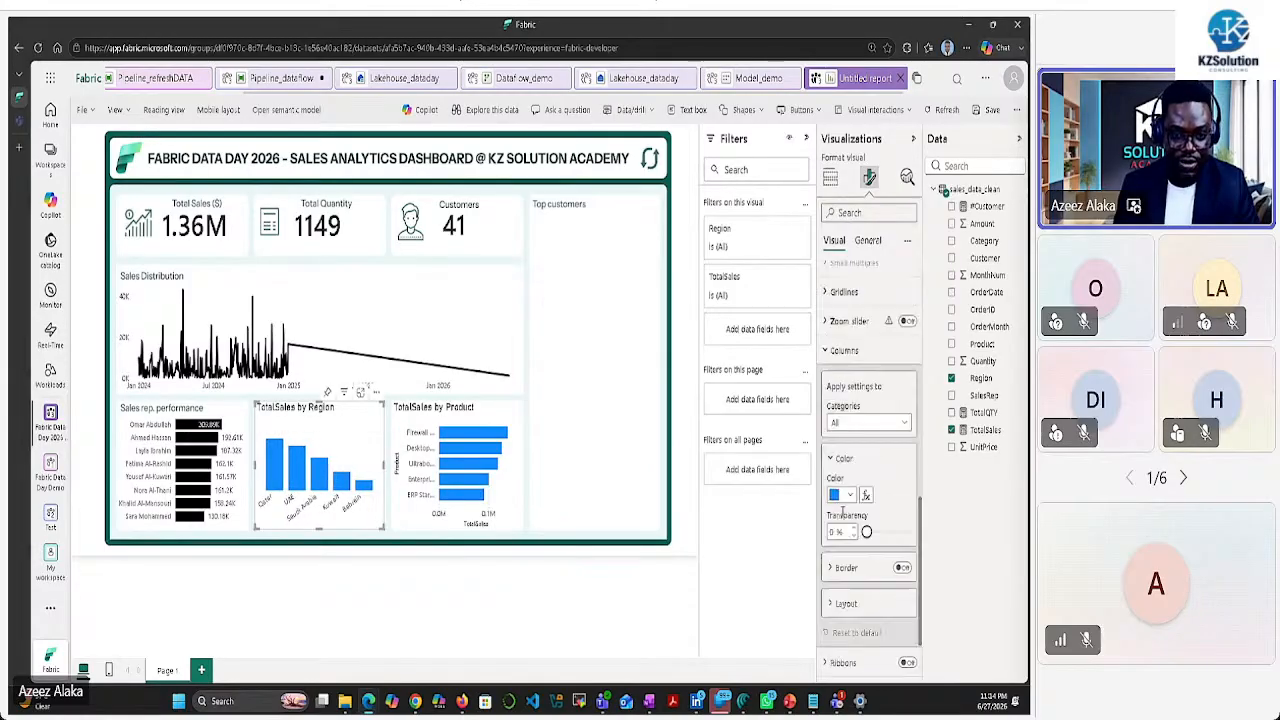
click(843, 496)
click(855, 428)
scroll(841, 482, down, 2)
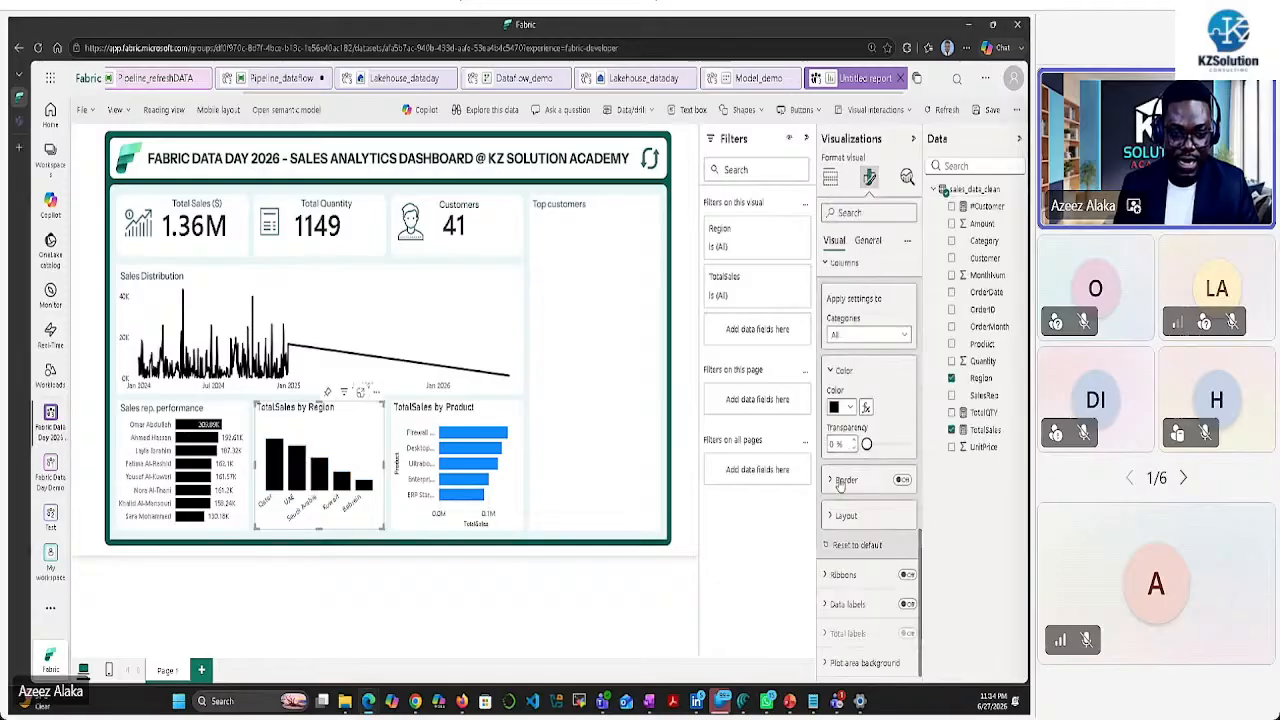
click(905, 605)
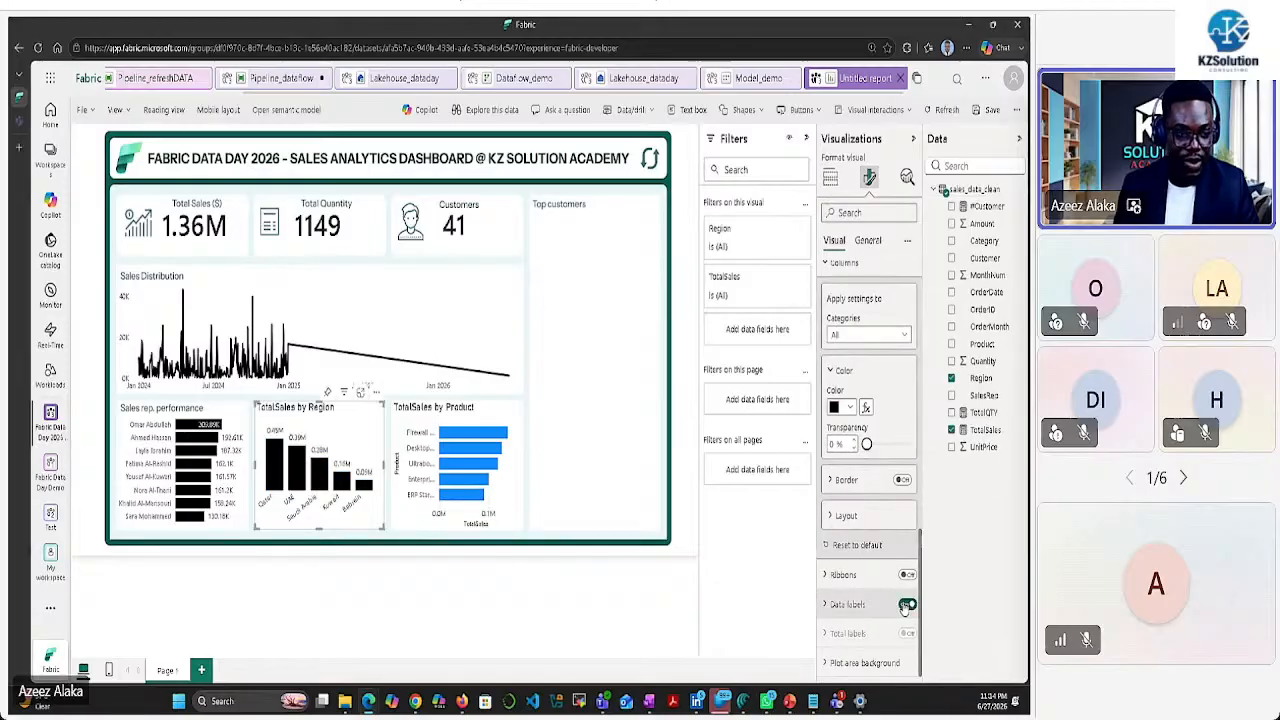
Set the Region chart's data label display units to Thousands
click(830, 605)
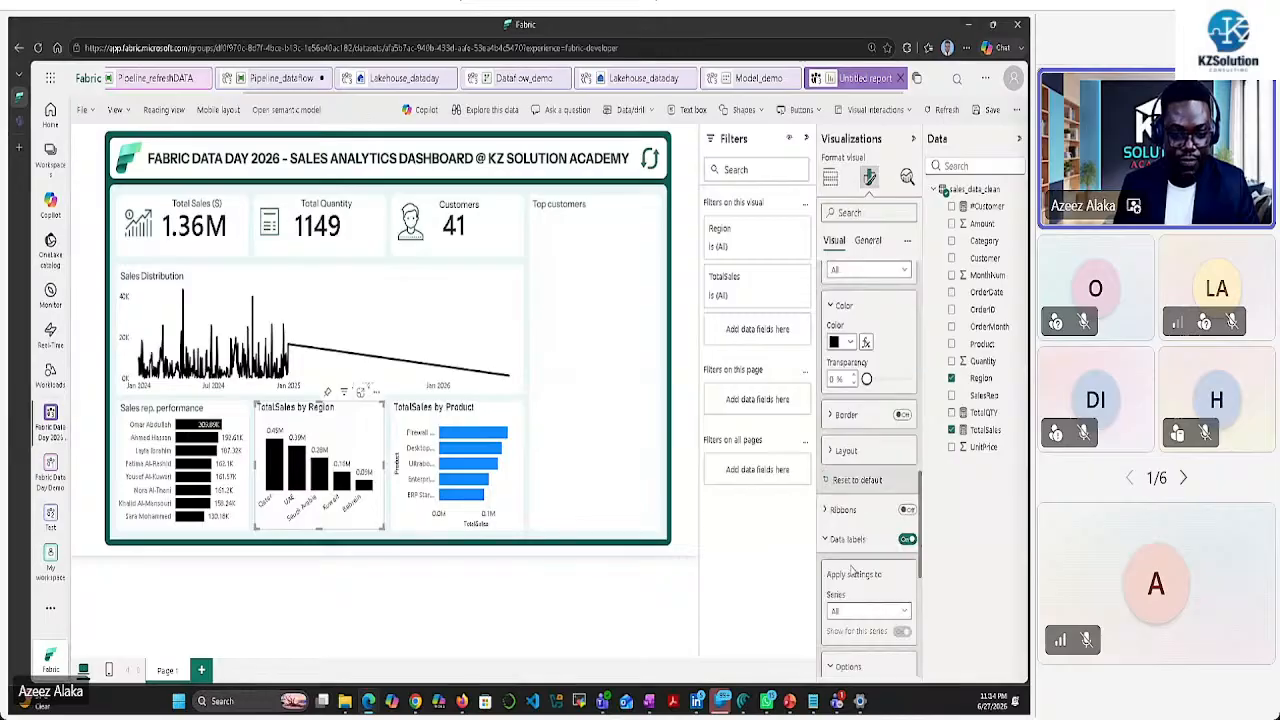
scroll(850, 570, down, 5)
scroll(872, 555, down, 3)
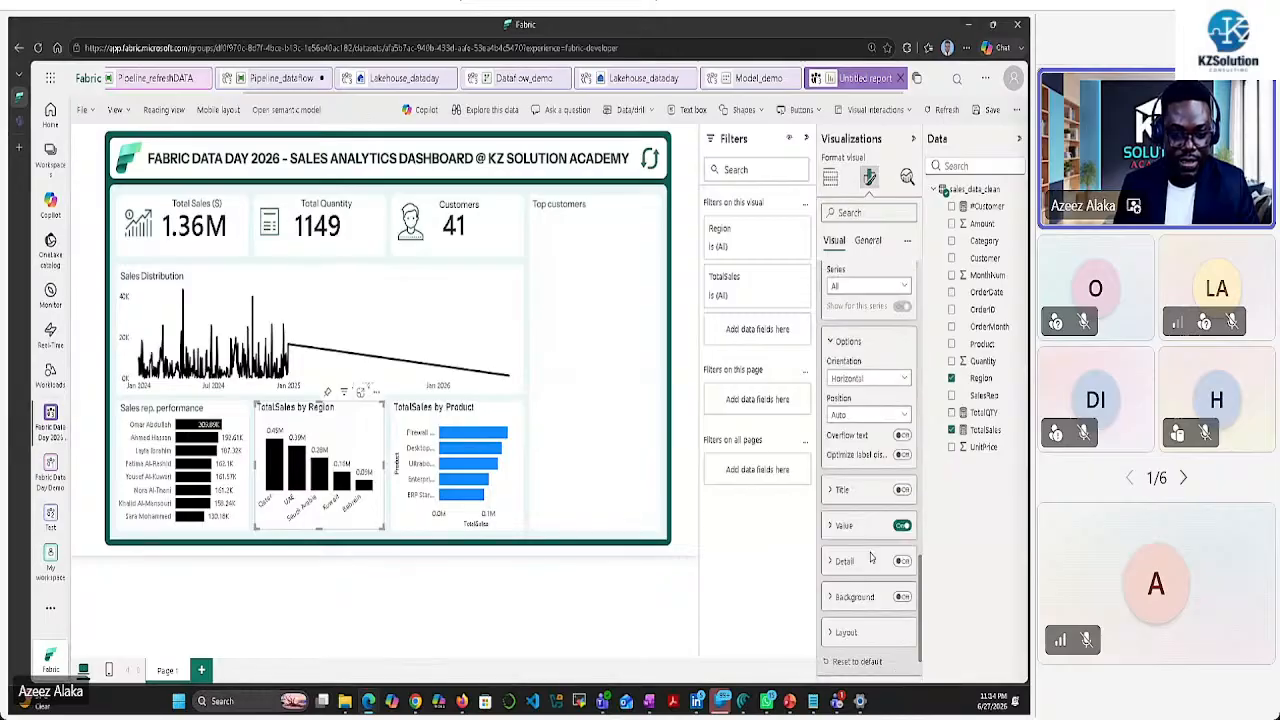
click(835, 533)
scroll(840, 540, down, 3)
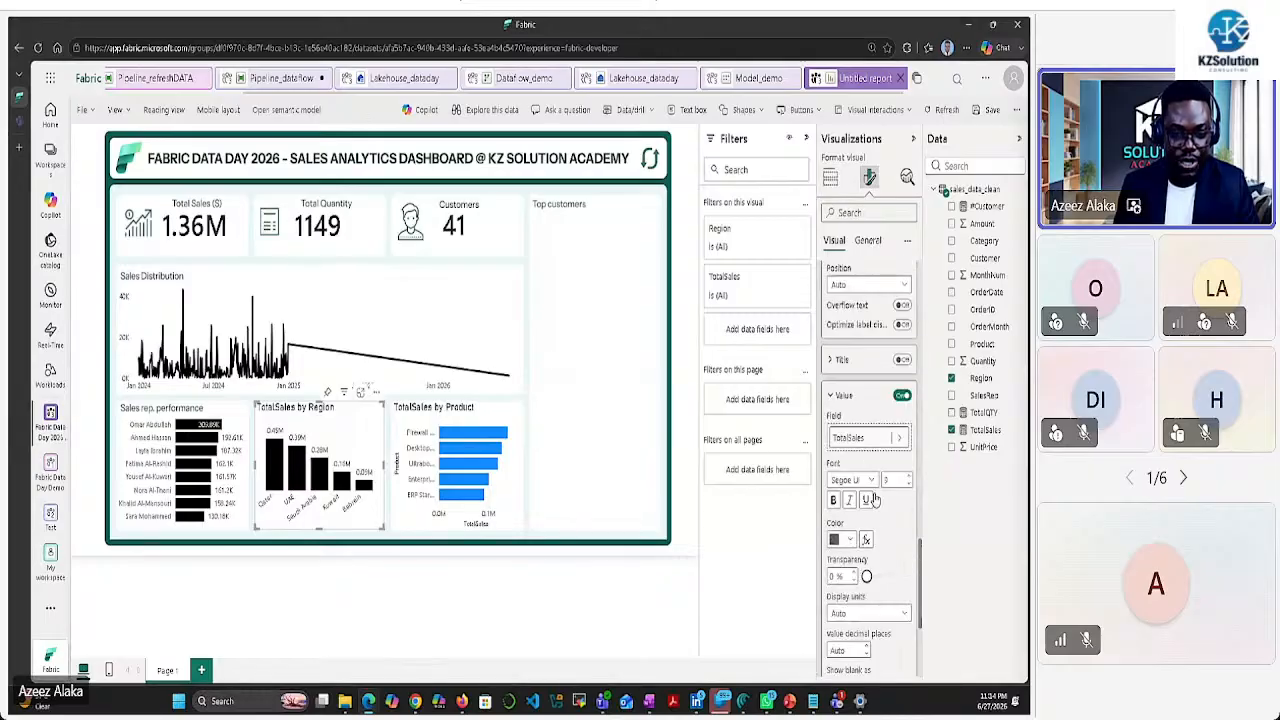
click(862, 613)
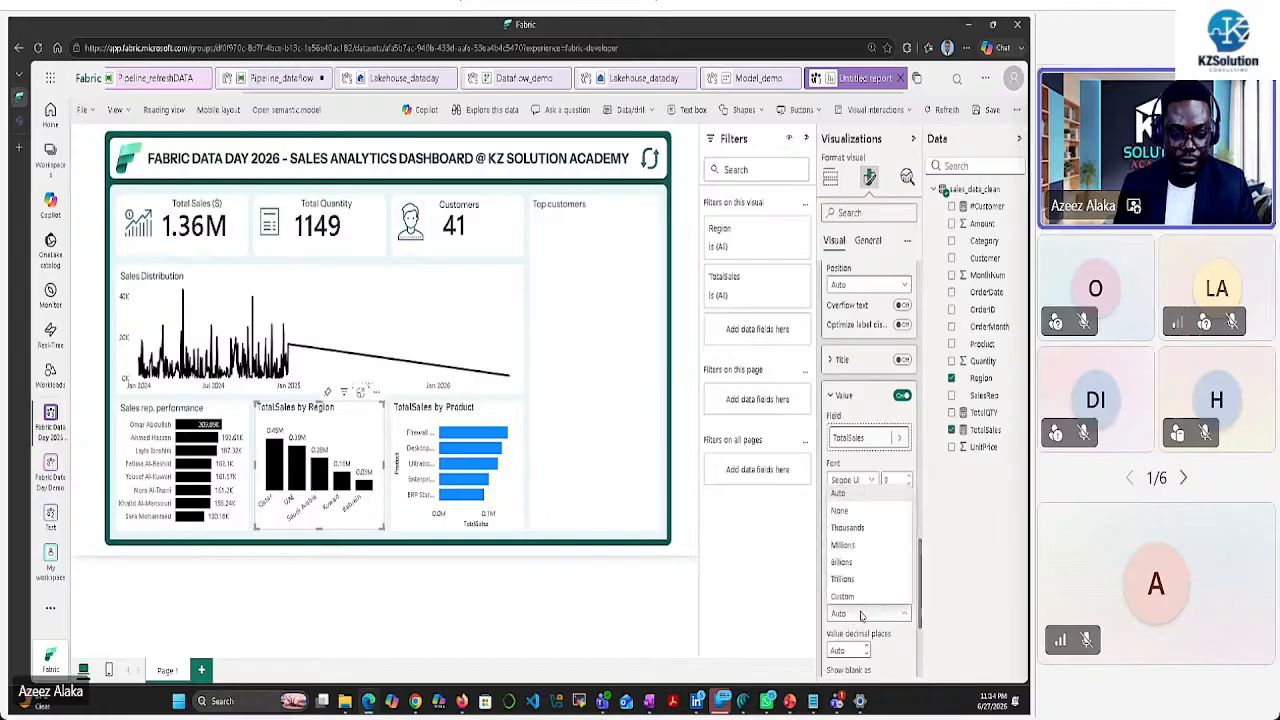
click(847, 527)
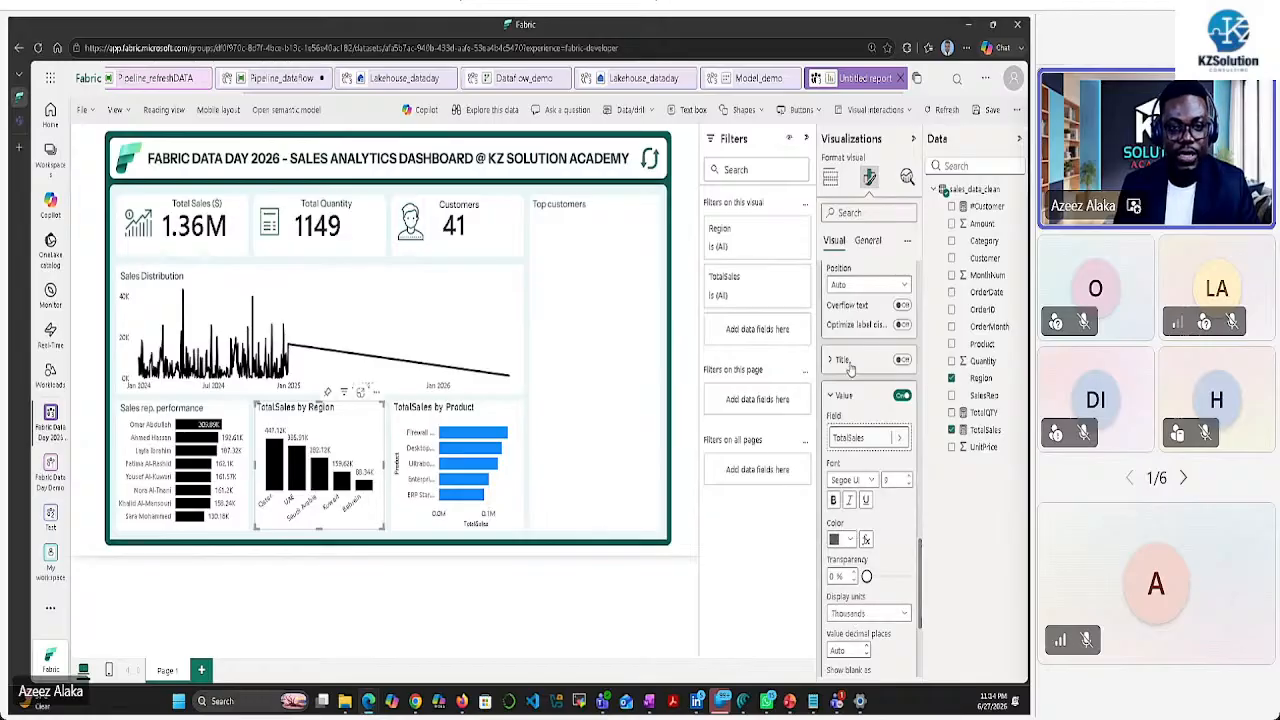
Turn off the Region chart's title and background
click(867, 240)
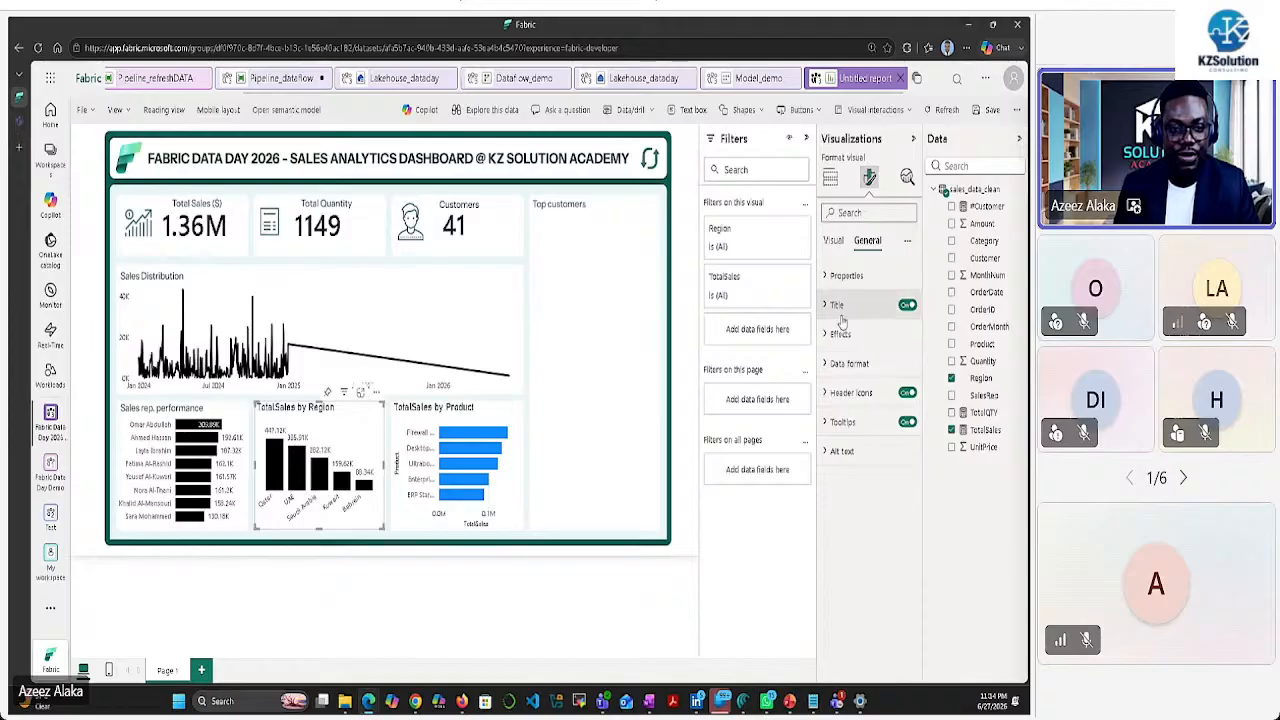
click(905, 304)
click(838, 334)
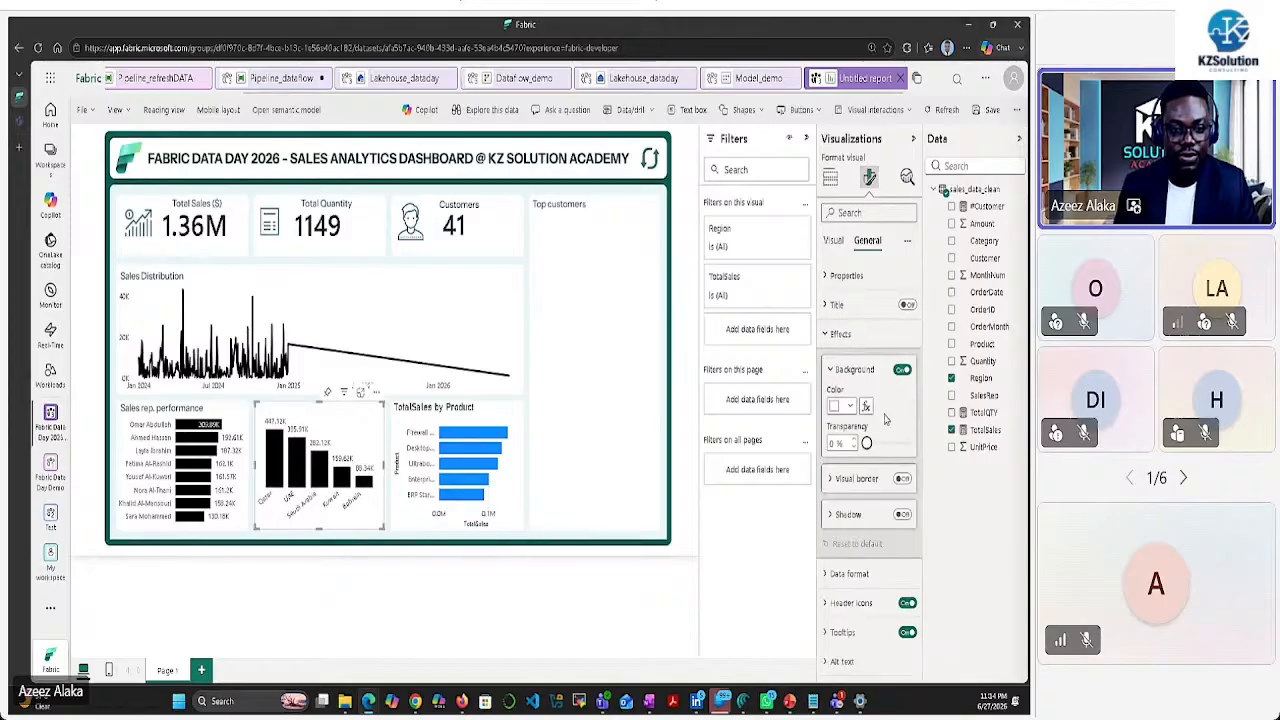
click(902, 369)
click(518, 494)
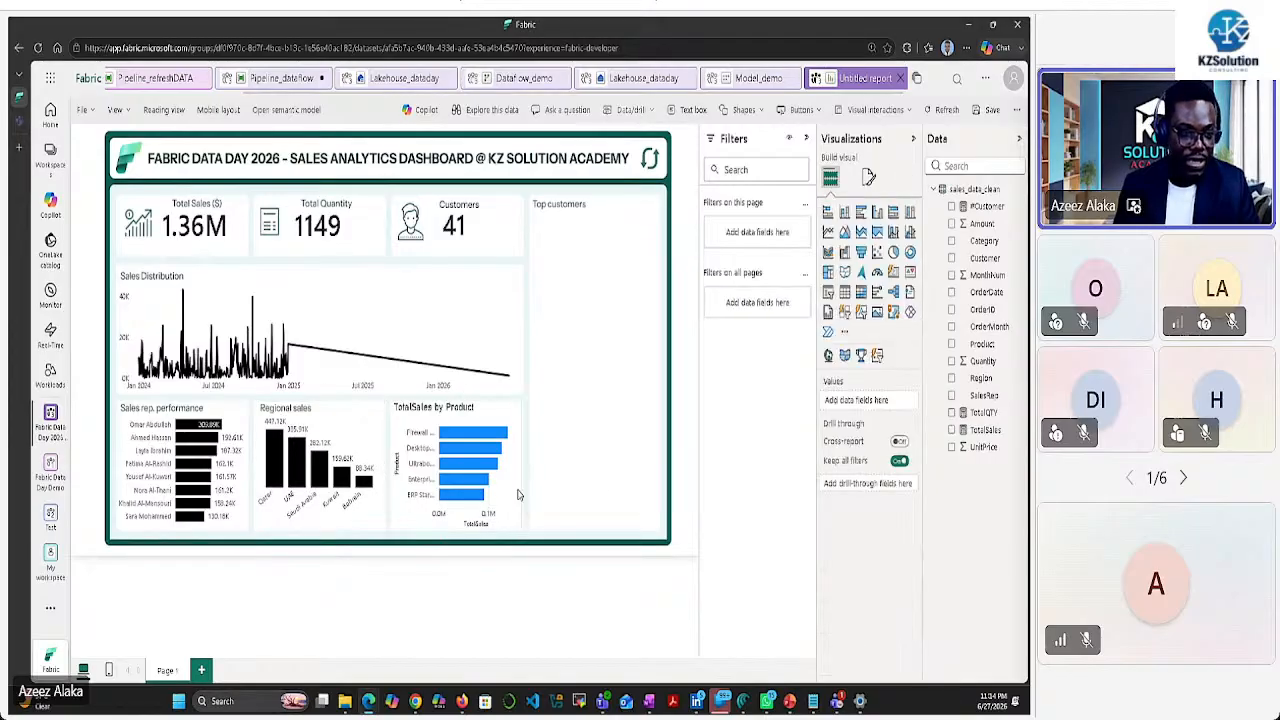
On the TotalSales by Product chart, set the Y-axis label max width to 45% and hide its title
click(517, 491)
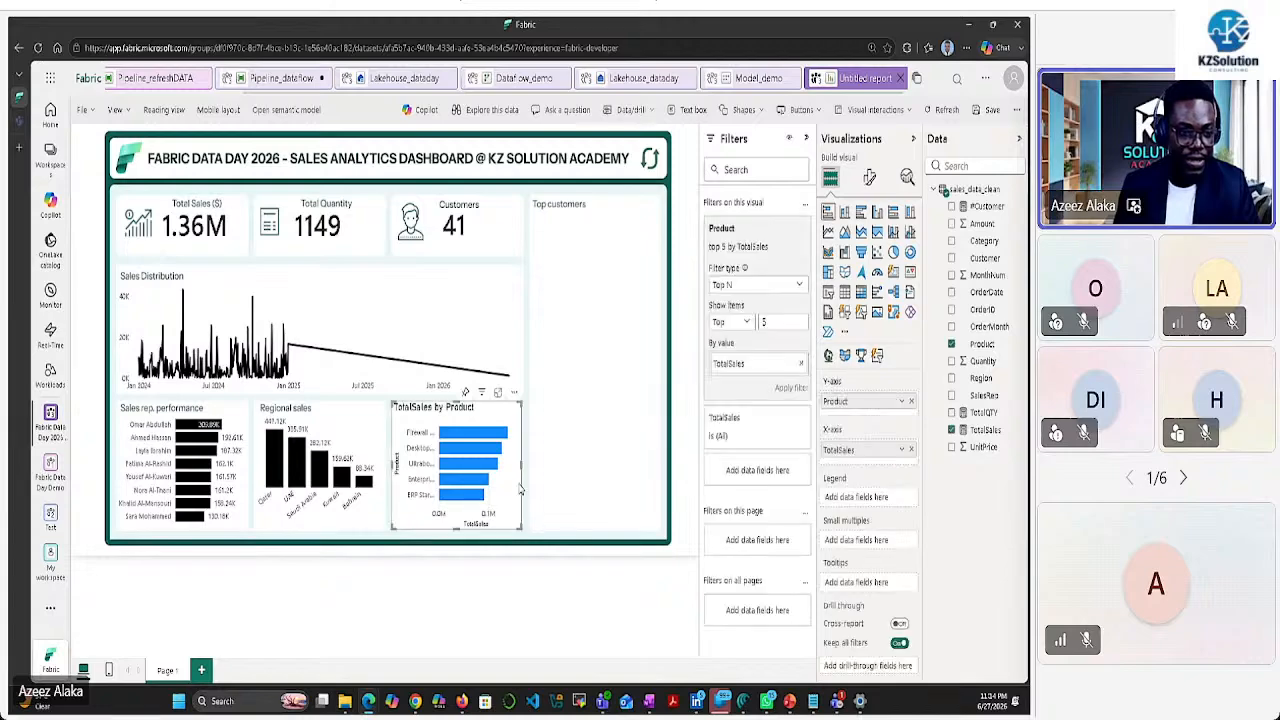
click(868, 178)
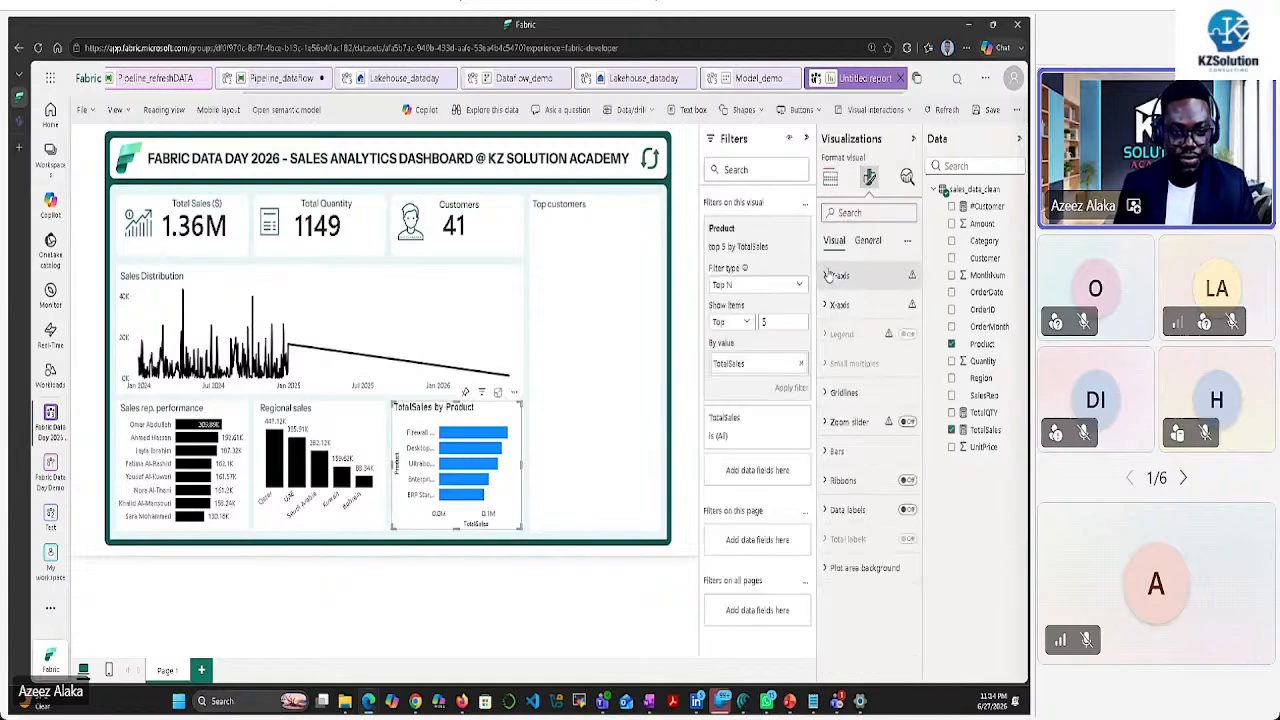
click(829, 274)
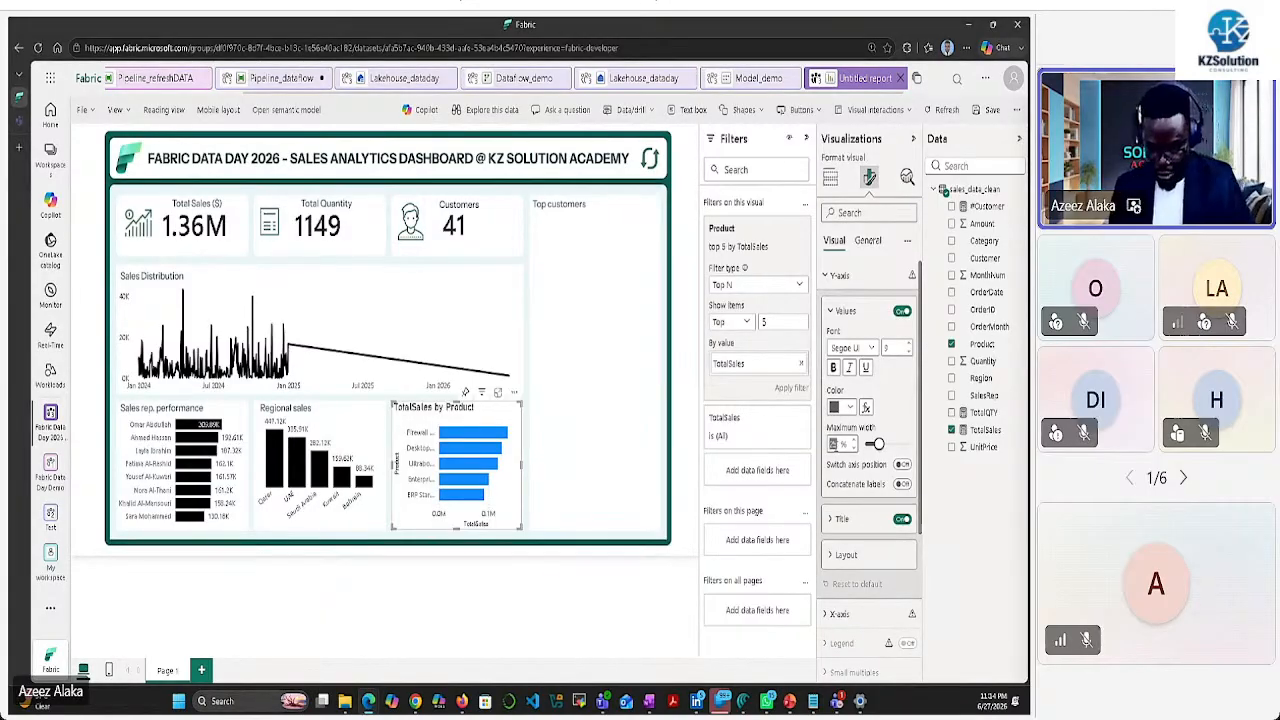
click(838, 444)
click(891, 398)
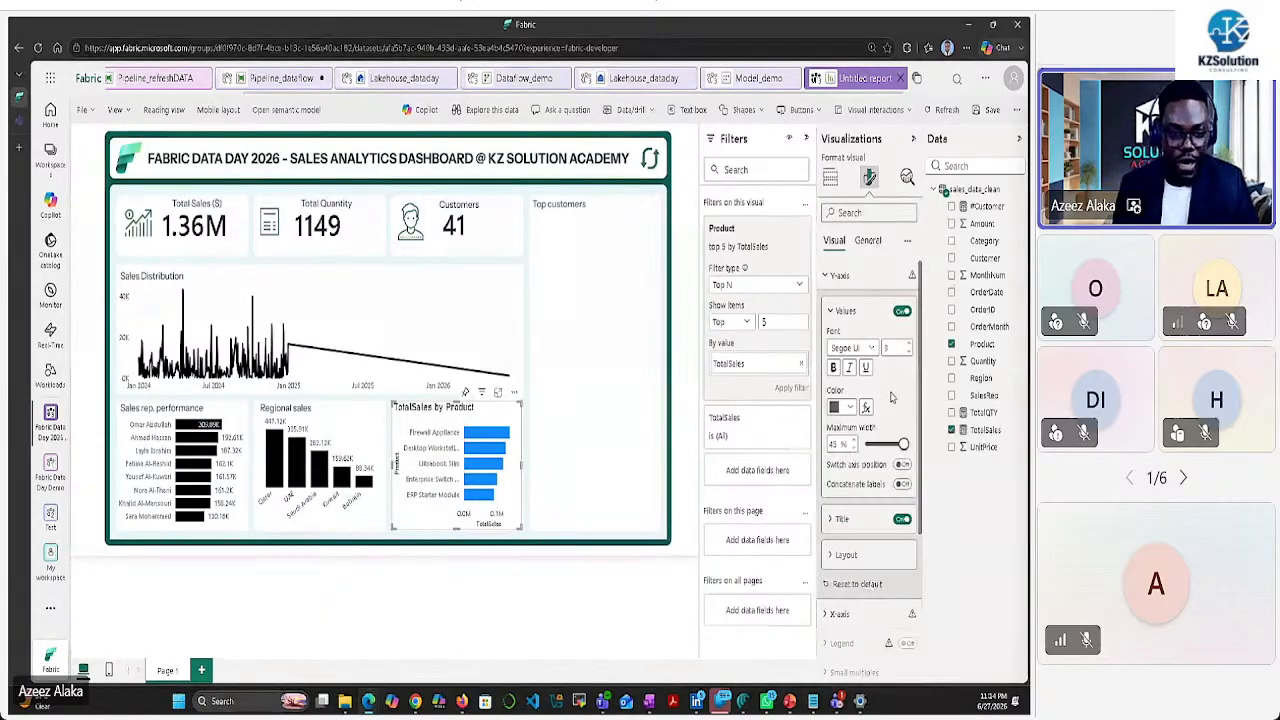
click(900, 520)
Hide the X-axis values and X-axis title on the product chart
scroll(890, 495, down, 3)
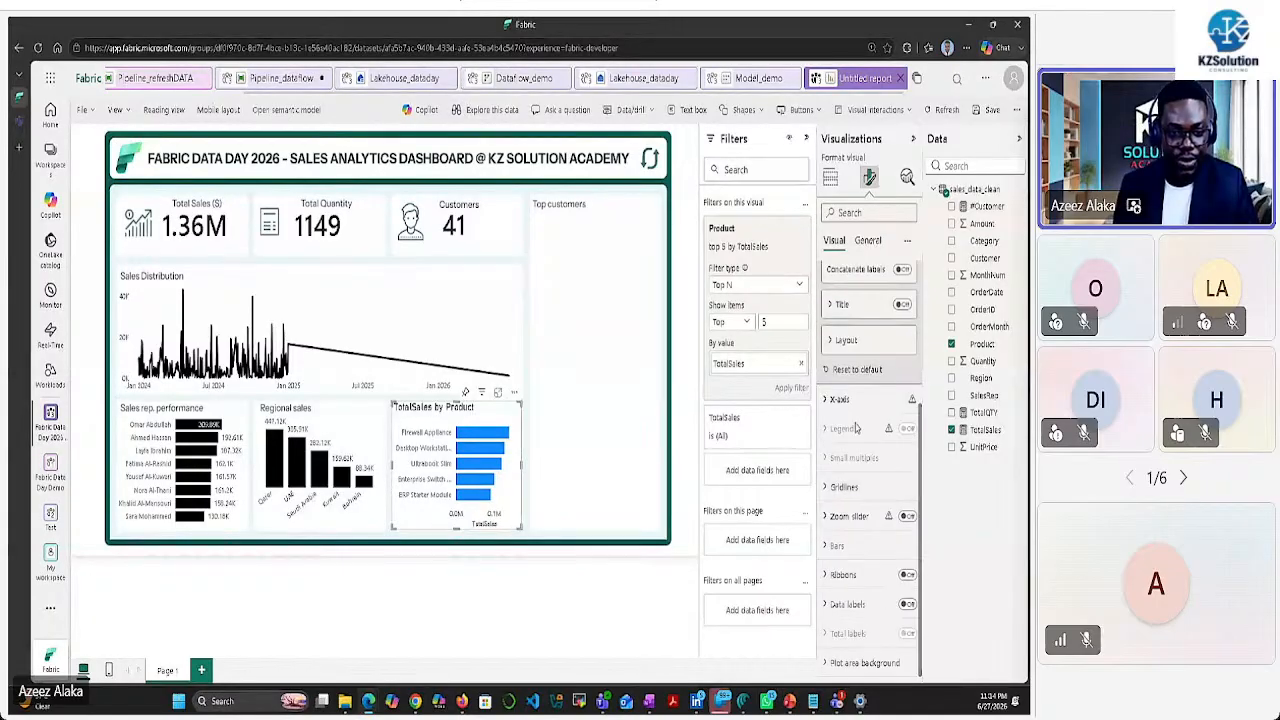
click(826, 400)
scroll(826, 405, down, 3)
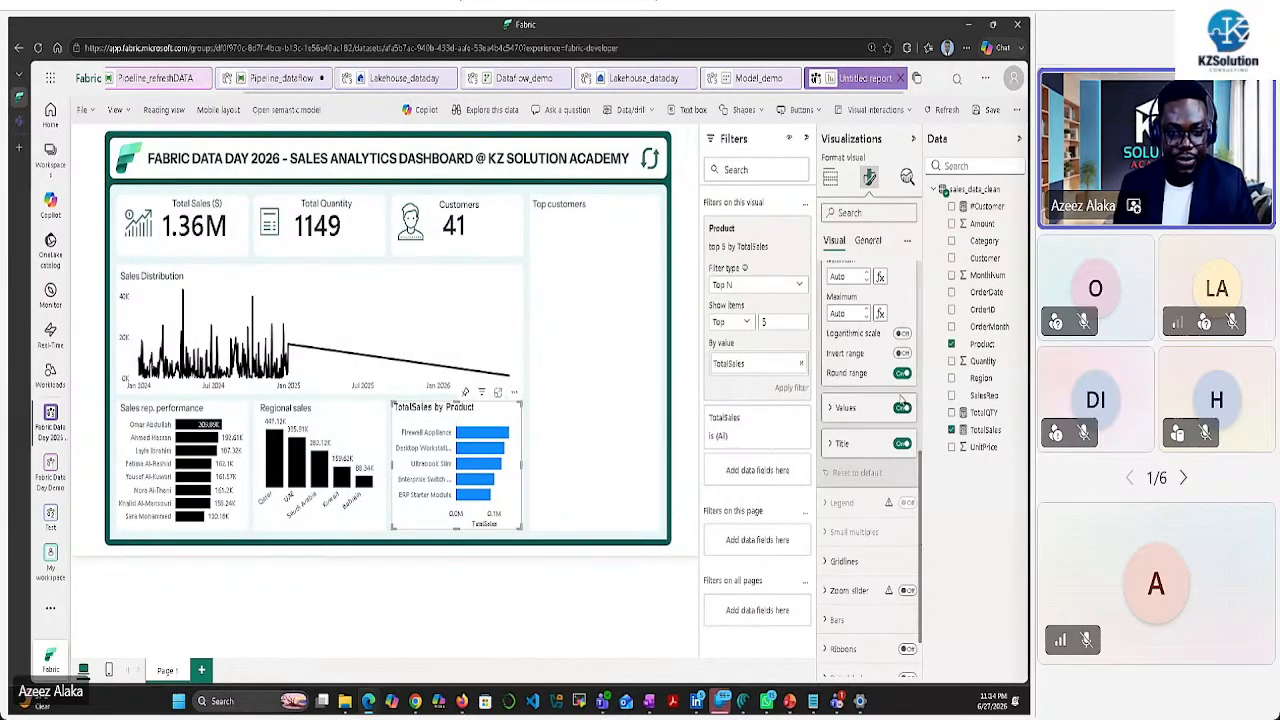
click(901, 410)
click(902, 443)
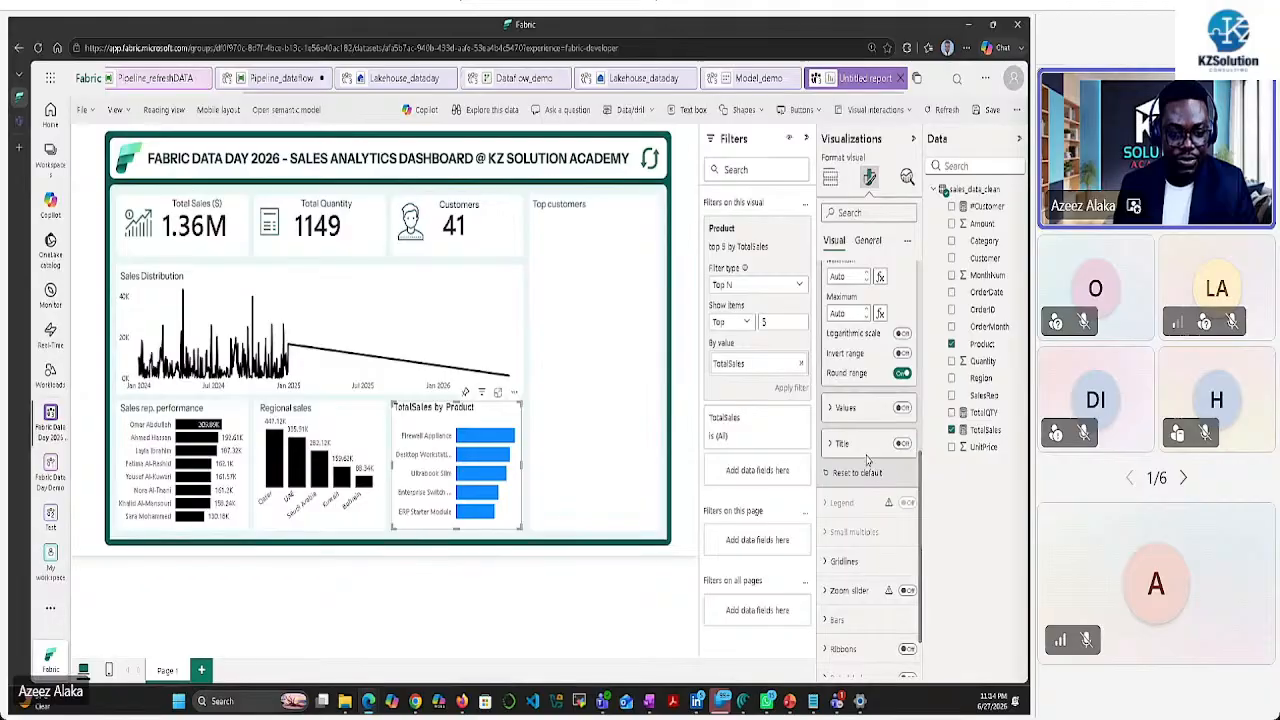
scroll(855, 478, down, 1)
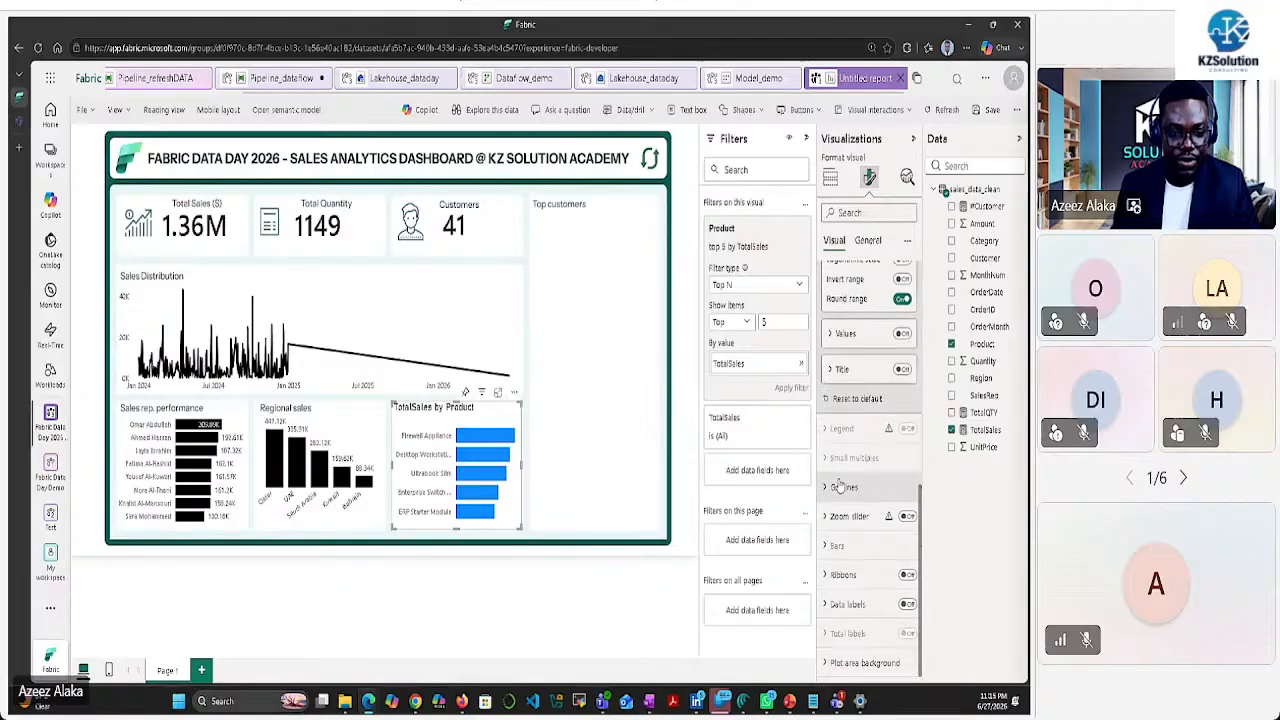
Colour the product chart's bars black
click(837, 545)
scroll(851, 507, down, 3)
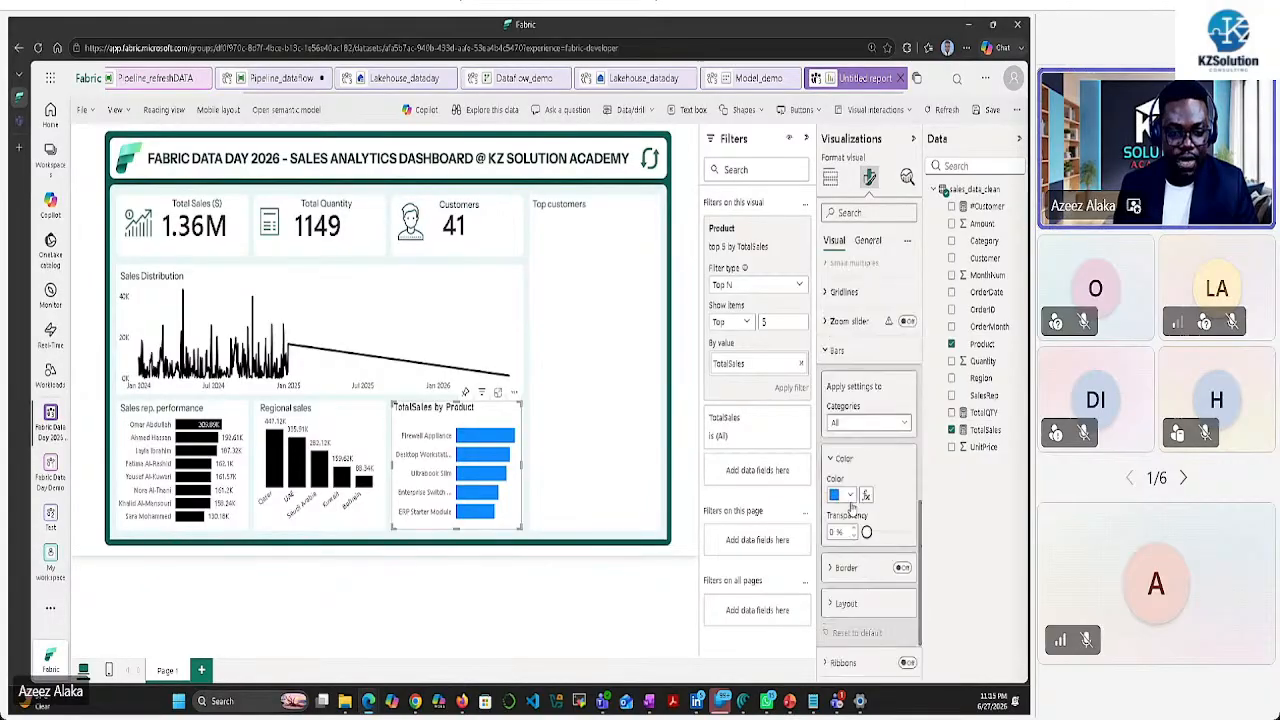
click(849, 496)
click(851, 222)
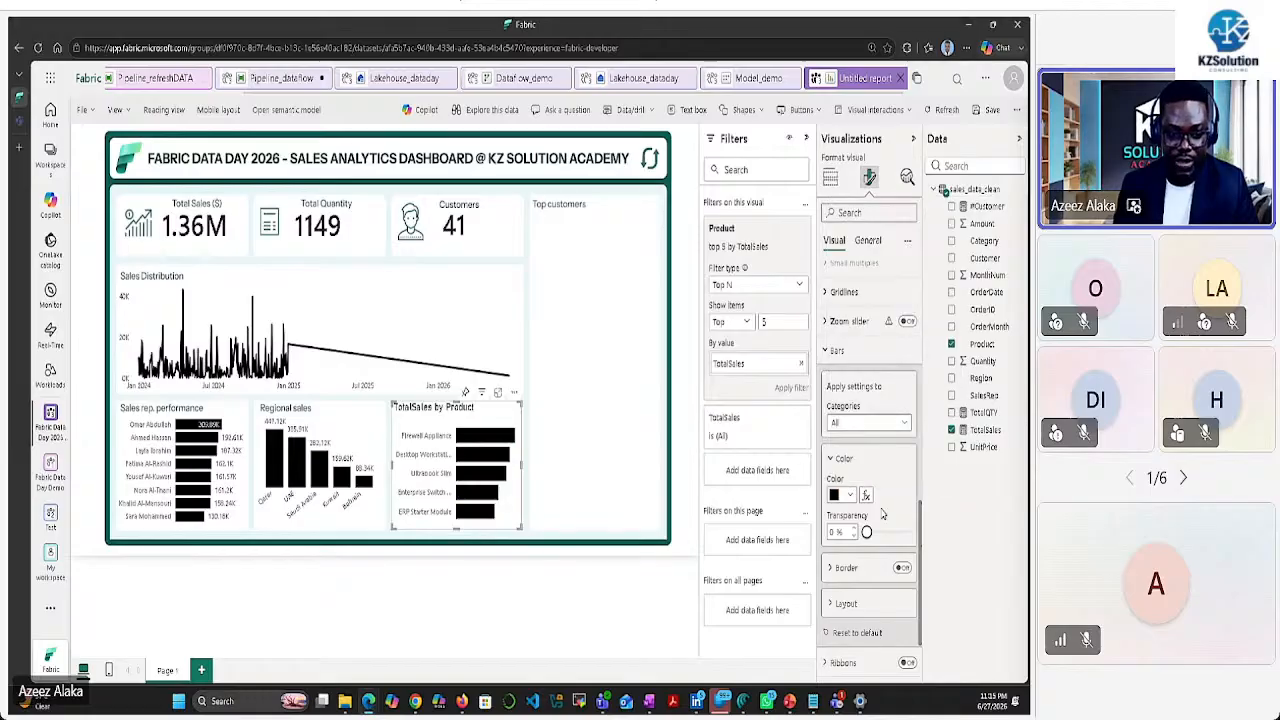
Turn on data labels for the product bars, displayed in Thousands
scroll(874, 482, down, 1)
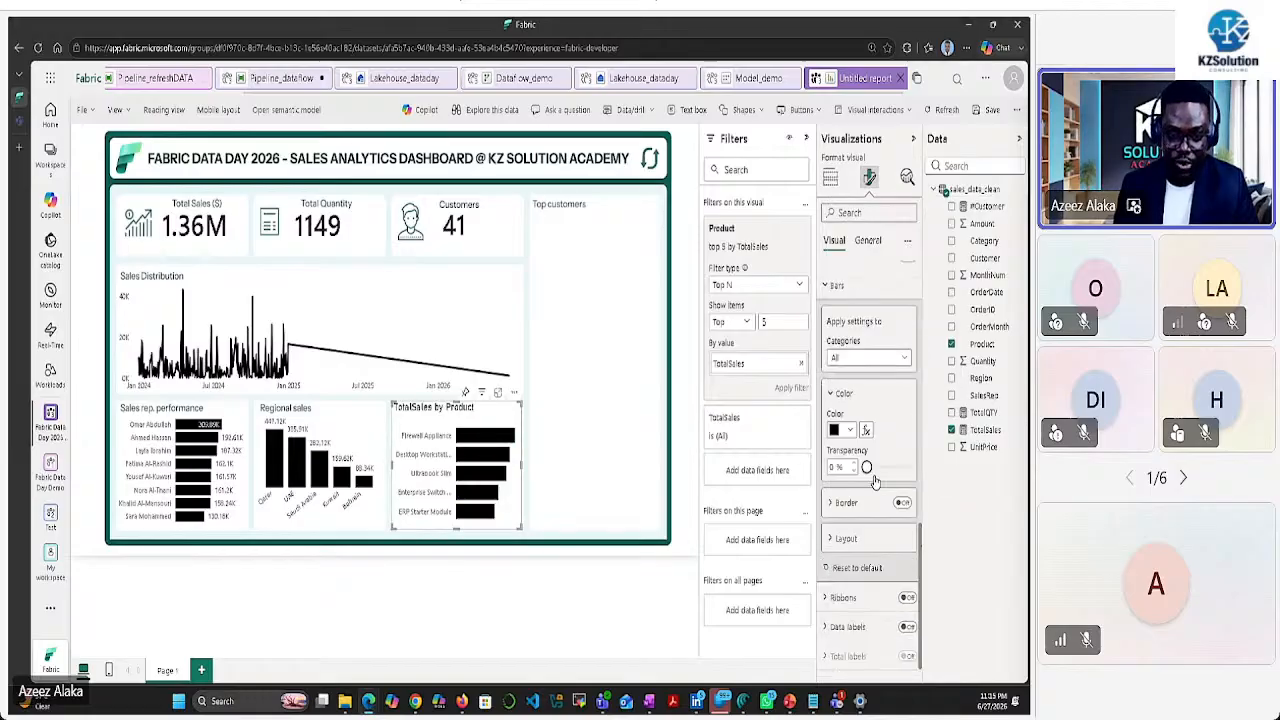
scroll(874, 482, down, 1)
click(907, 605)
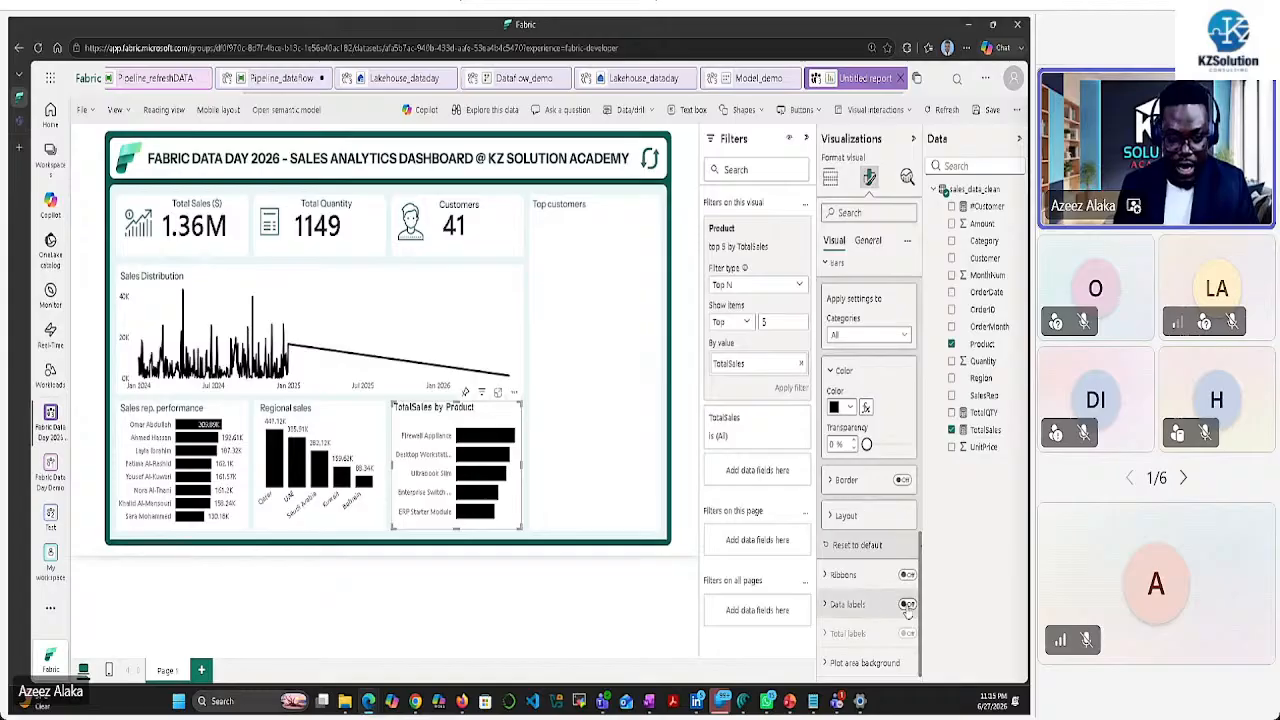
click(829, 605)
scroll(878, 580, down, 3)
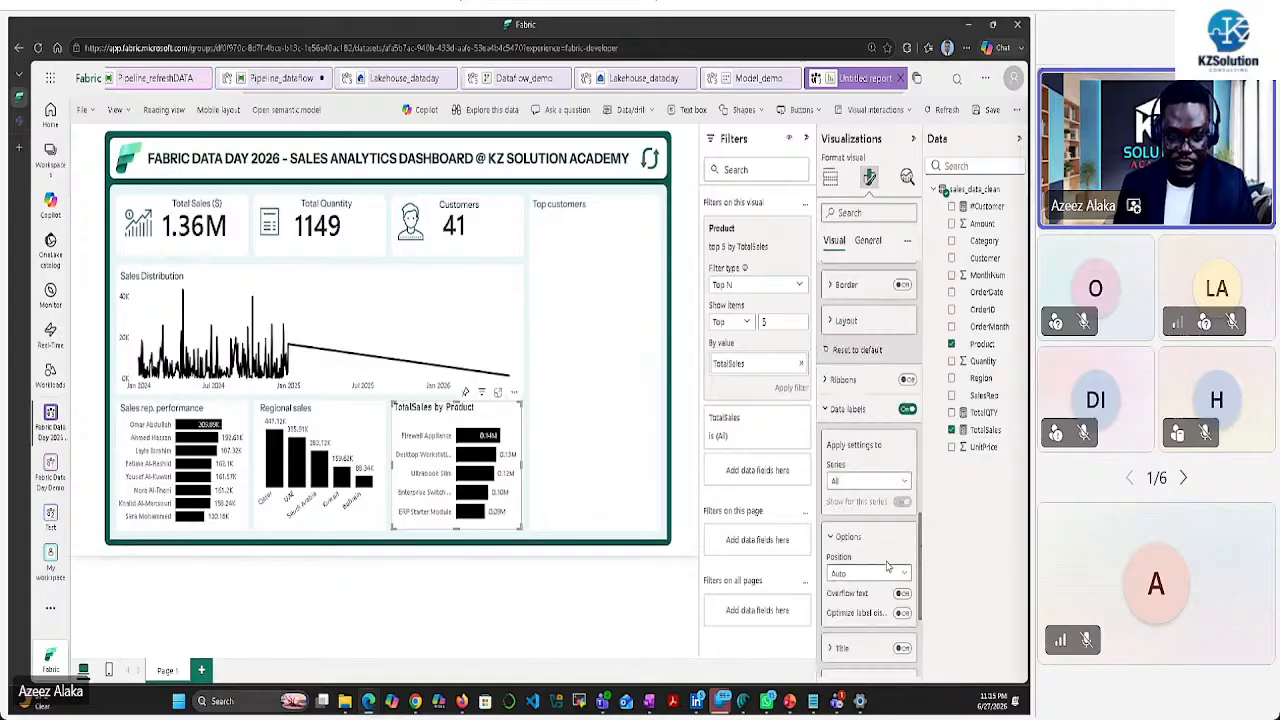
scroll(885, 540, down, 2)
click(834, 555)
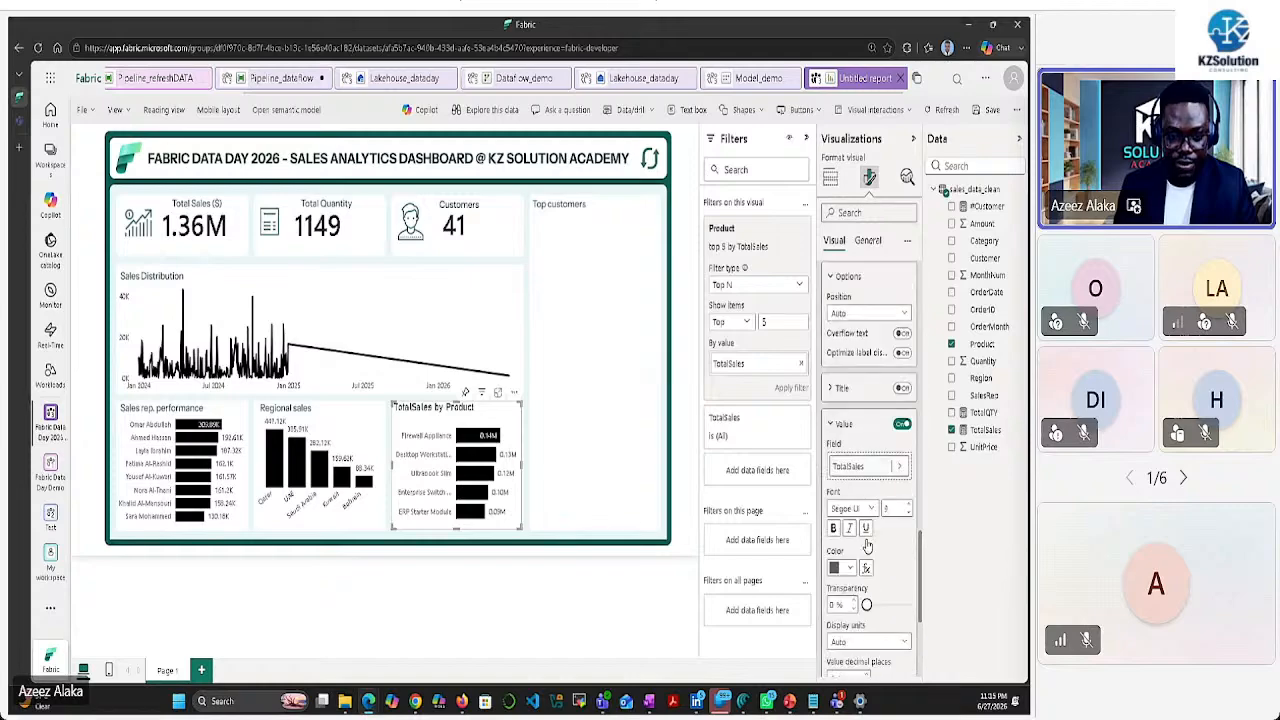
scroll(884, 565, down, 2)
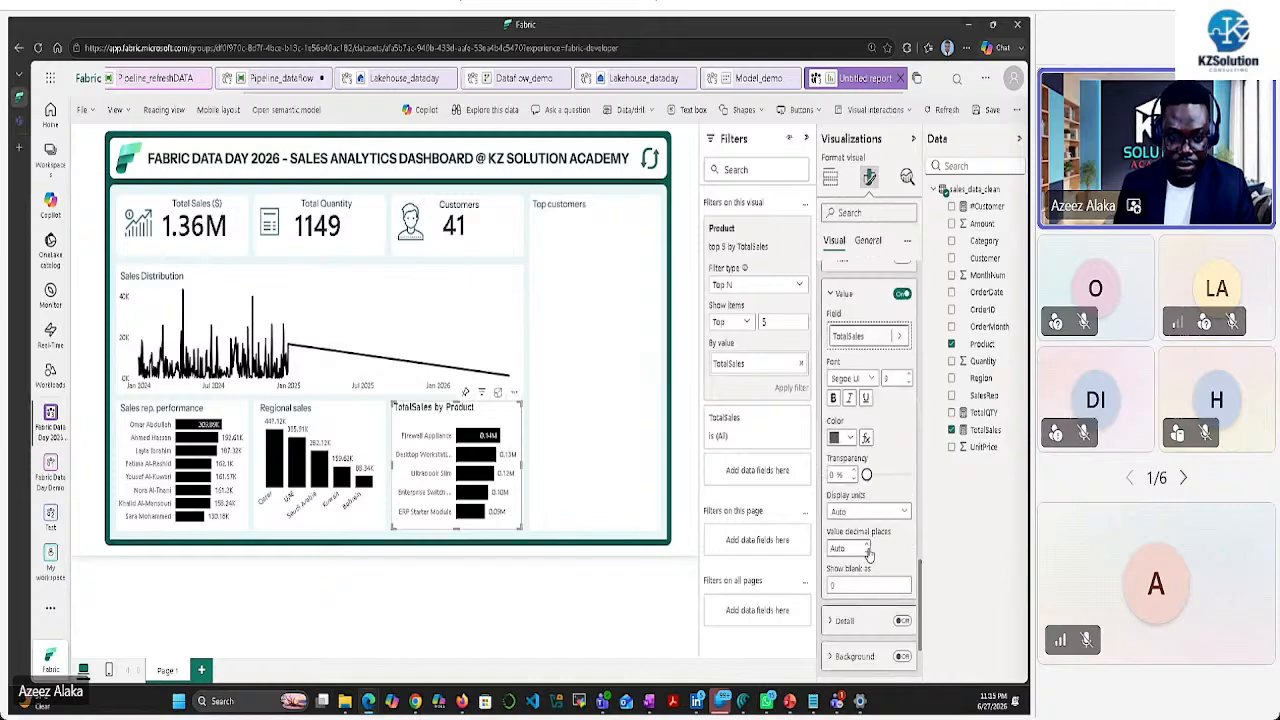
click(860, 511)
click(859, 564)
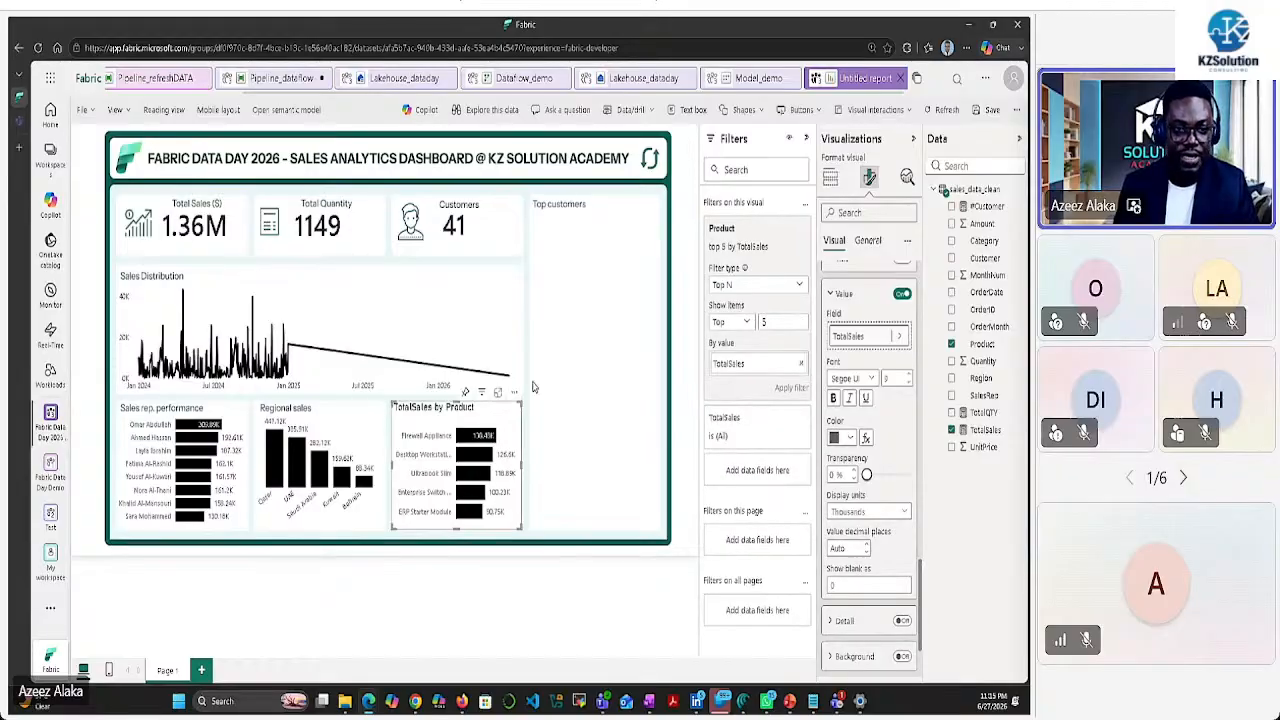
Check the chart's visual effects options in General formatting, then deselect the chart
click(868, 241)
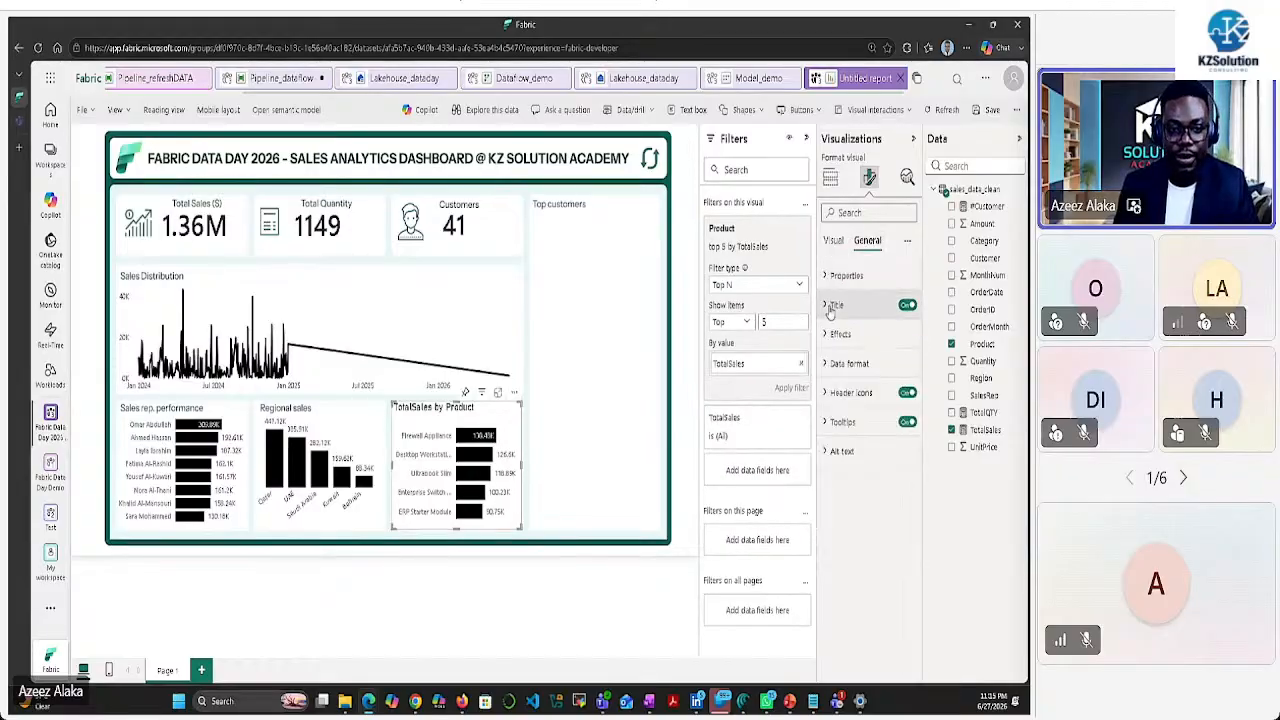
click(833, 334)
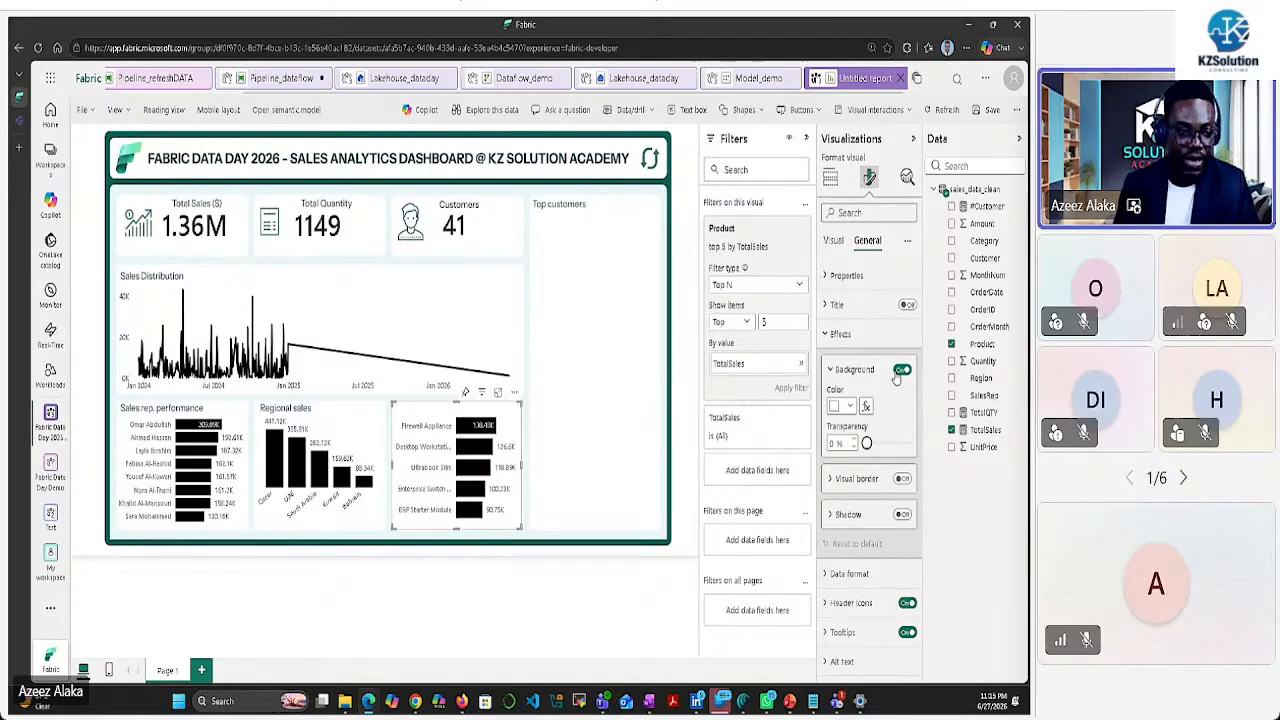
click(630, 405)
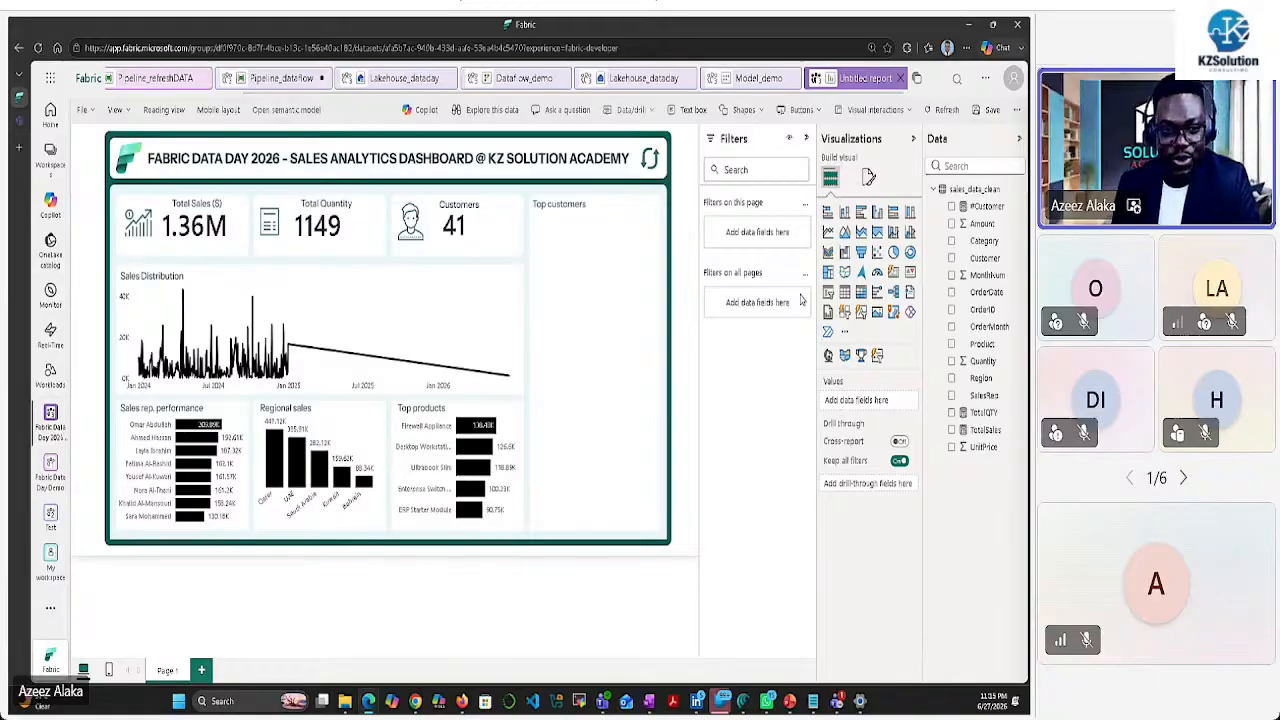
Add a table with the Customer field in the Top customers area and widen its Customer column
click(846, 291)
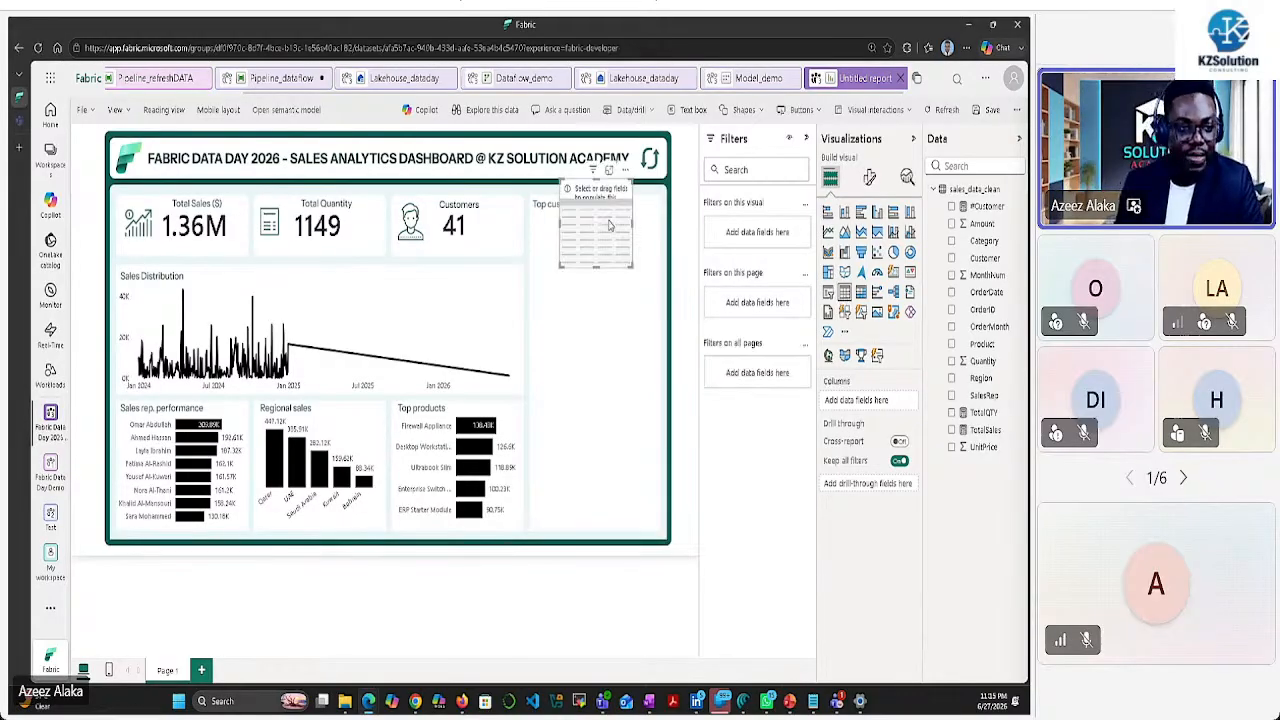
drag(601, 219, 658, 530)
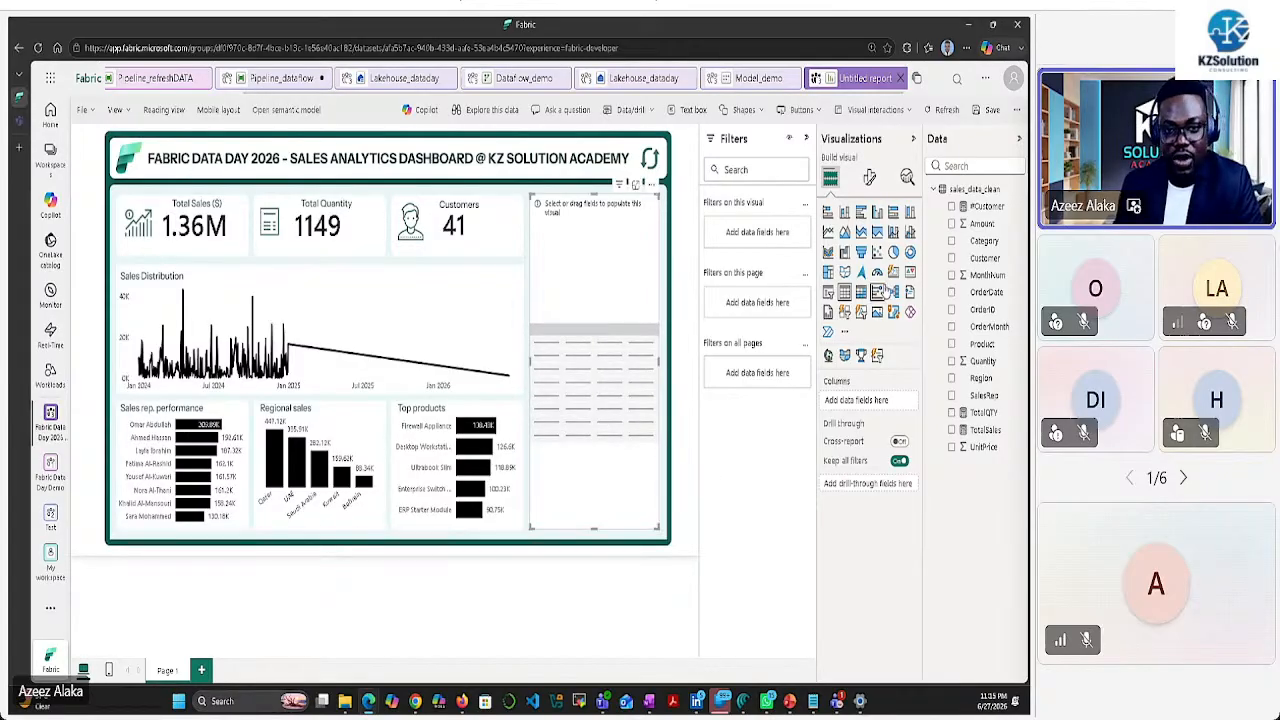
click(953, 258)
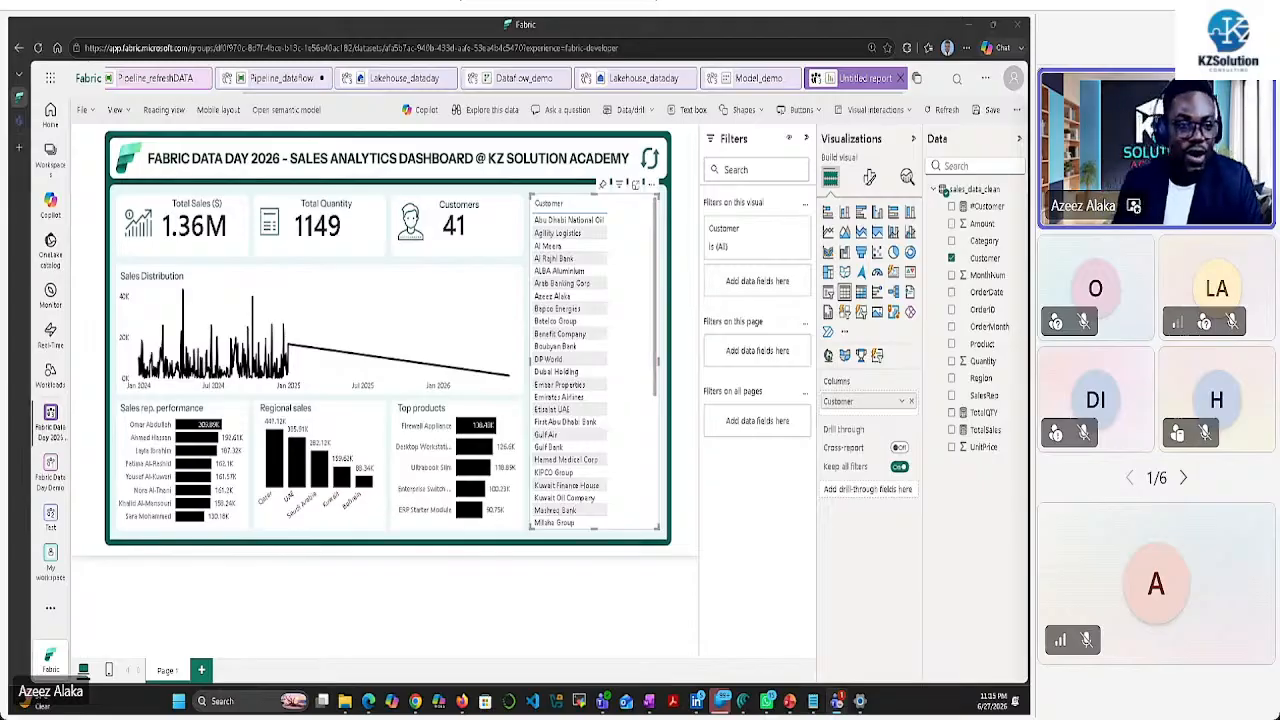
drag(606, 203, 656, 204)
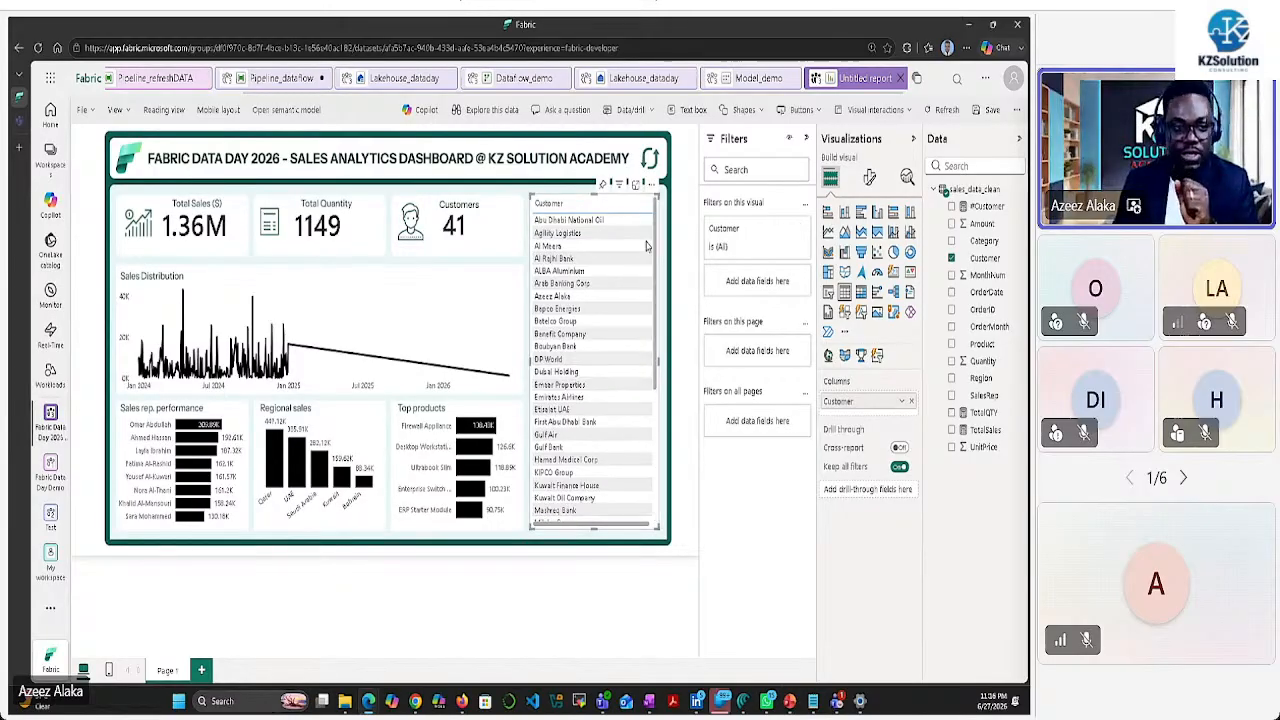
Apply the Bold header style preset to the customer table
click(869, 177)
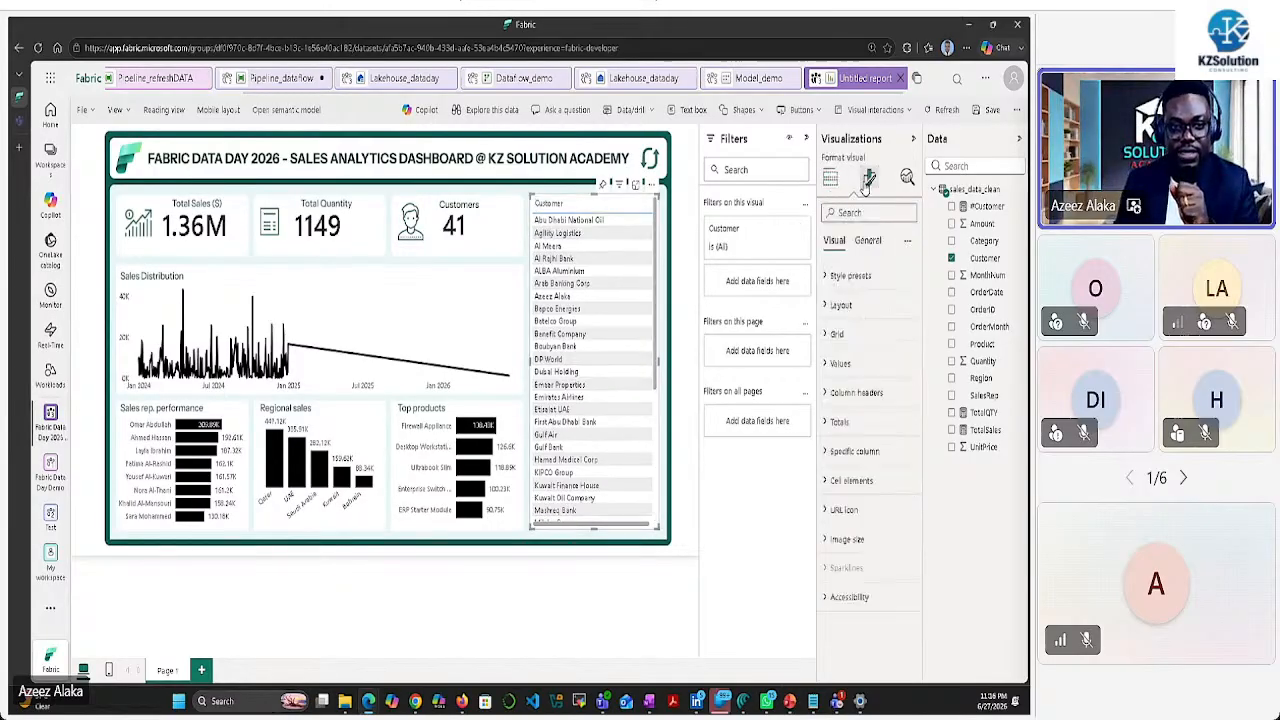
click(838, 276)
click(869, 324)
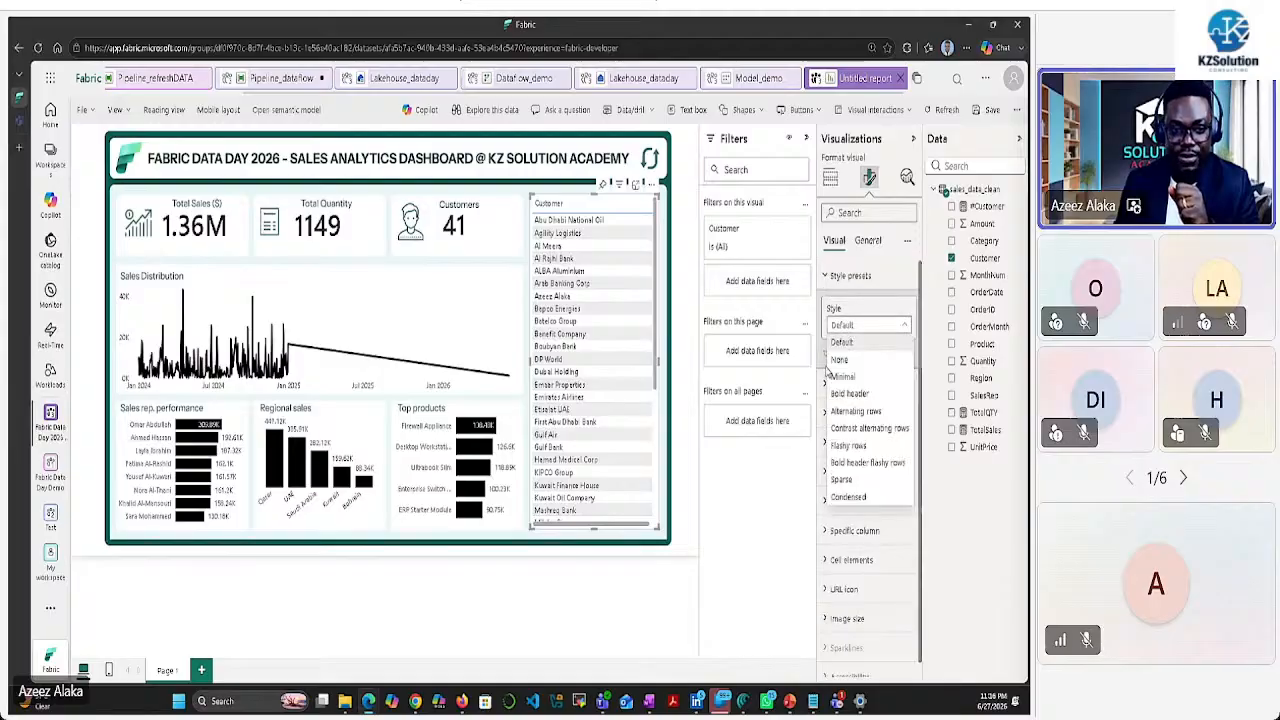
click(847, 401)
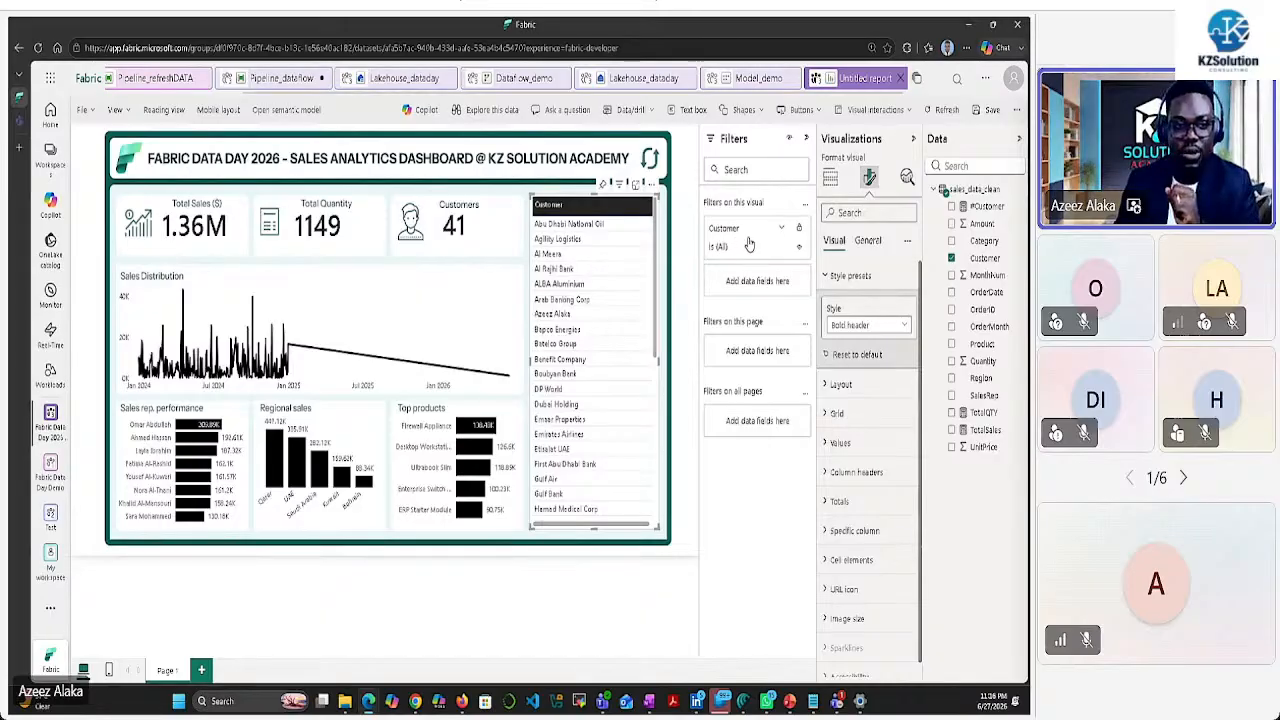
Filter the Customer field to Top 20 by earliest OrderDate and apply it
click(750, 245)
click(790, 284)
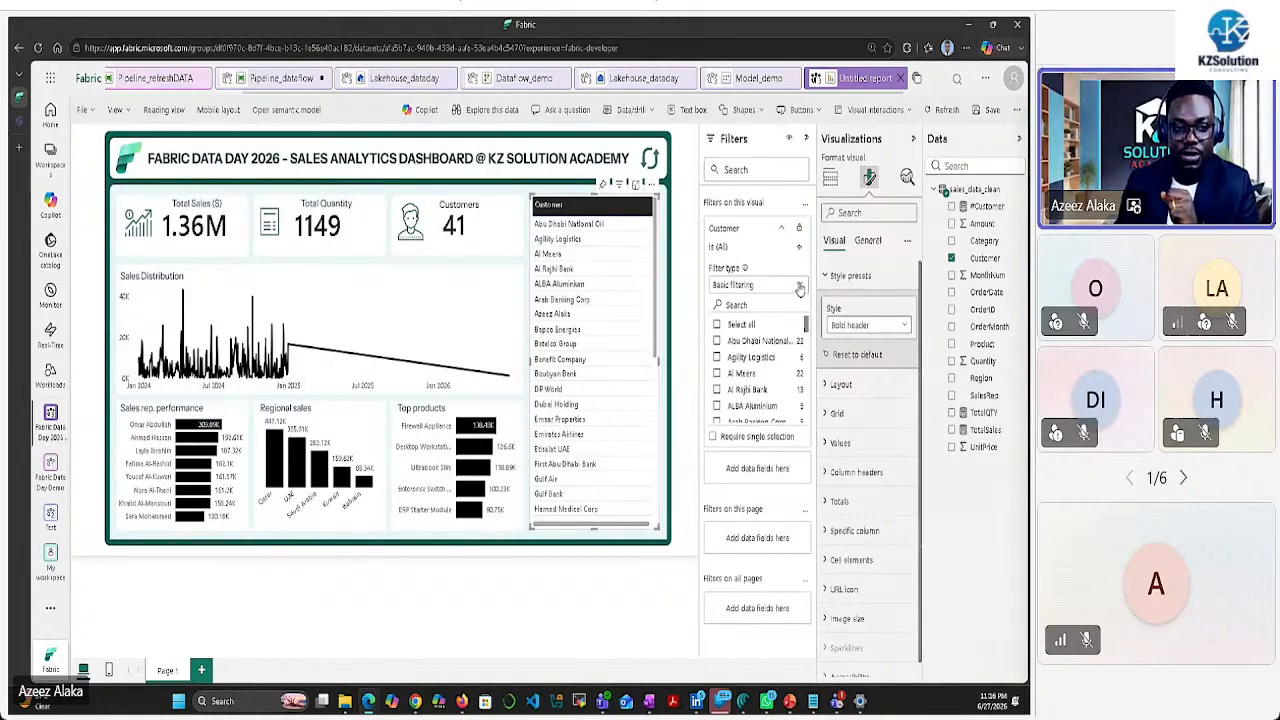
click(746, 326)
click(770, 321)
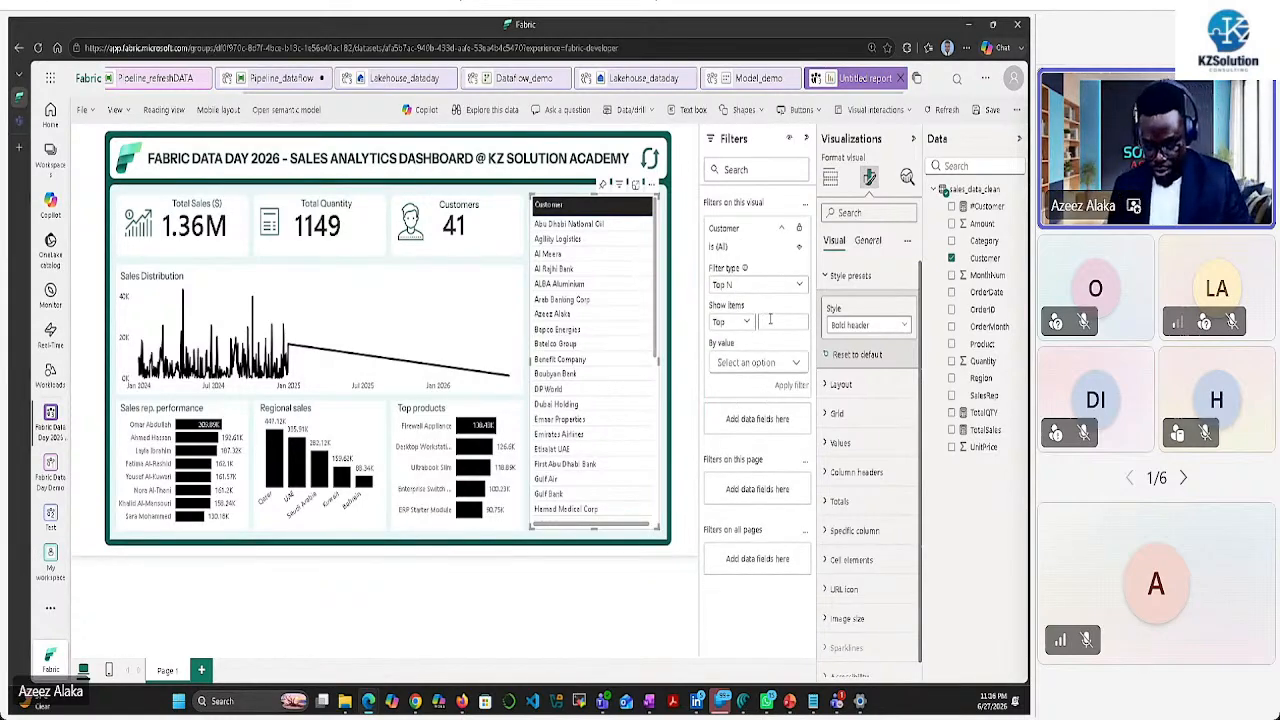
text(20)
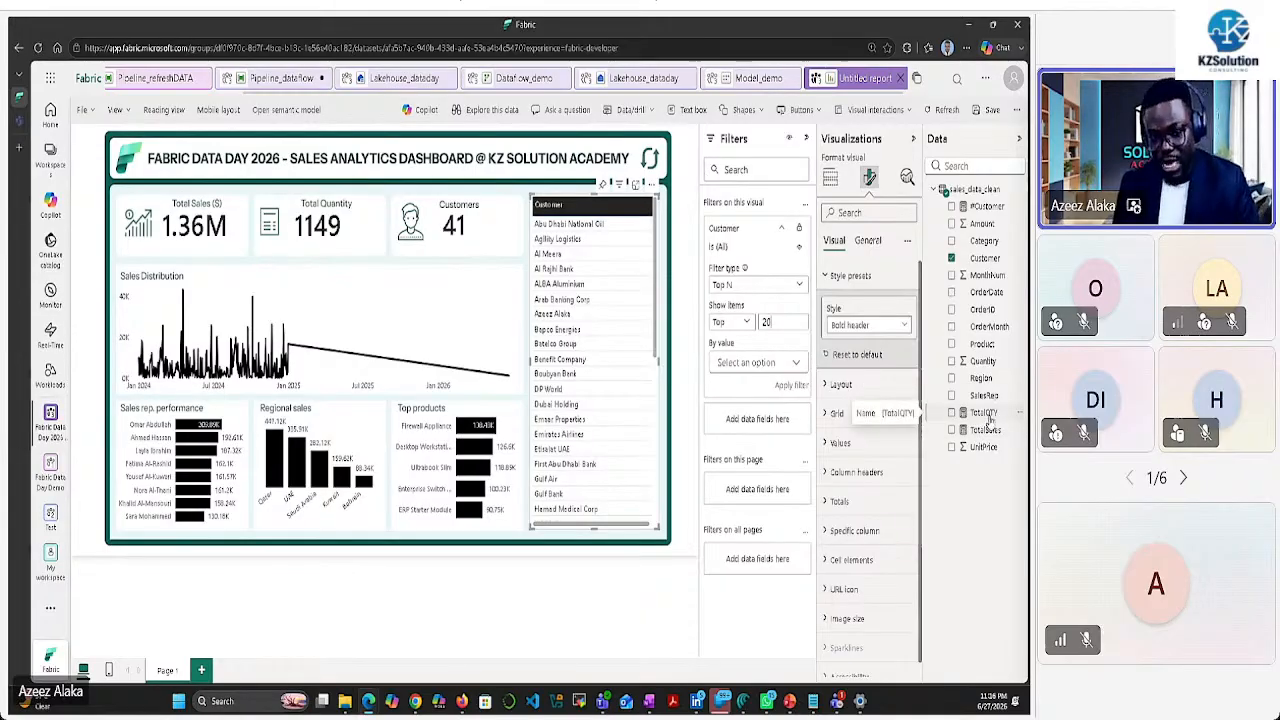
drag(988, 413, 760, 374)
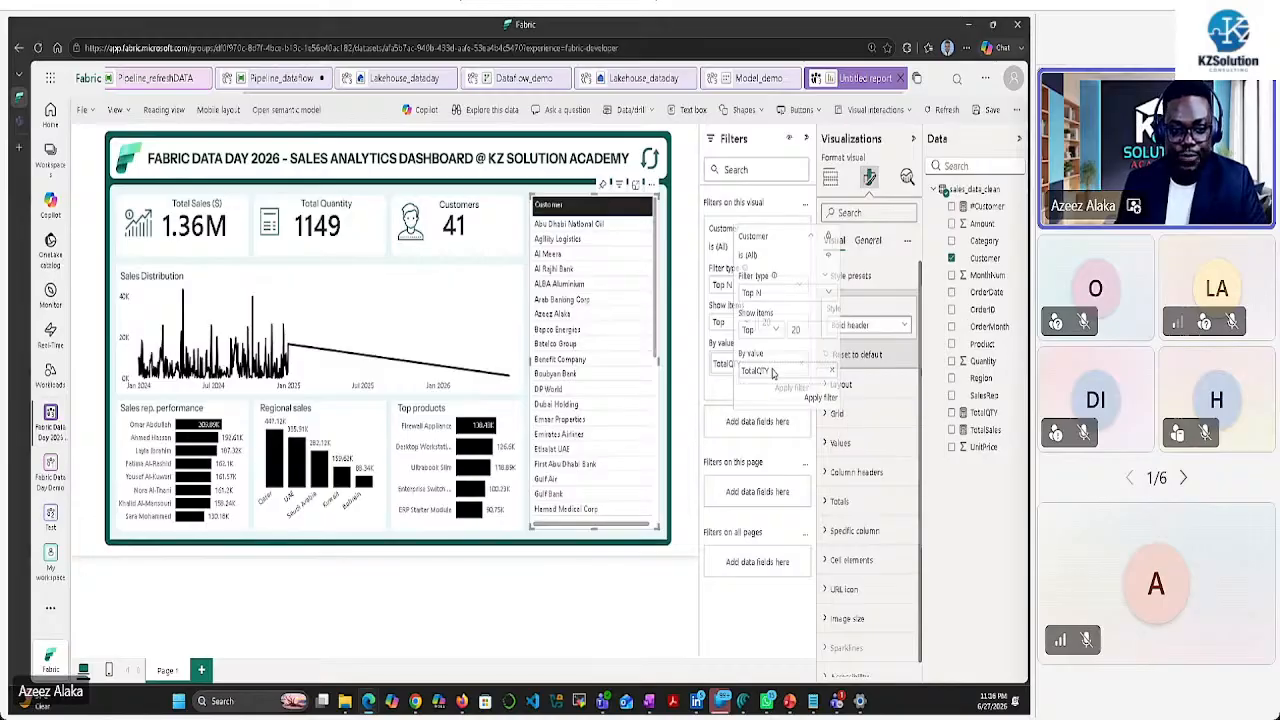
click(801, 364)
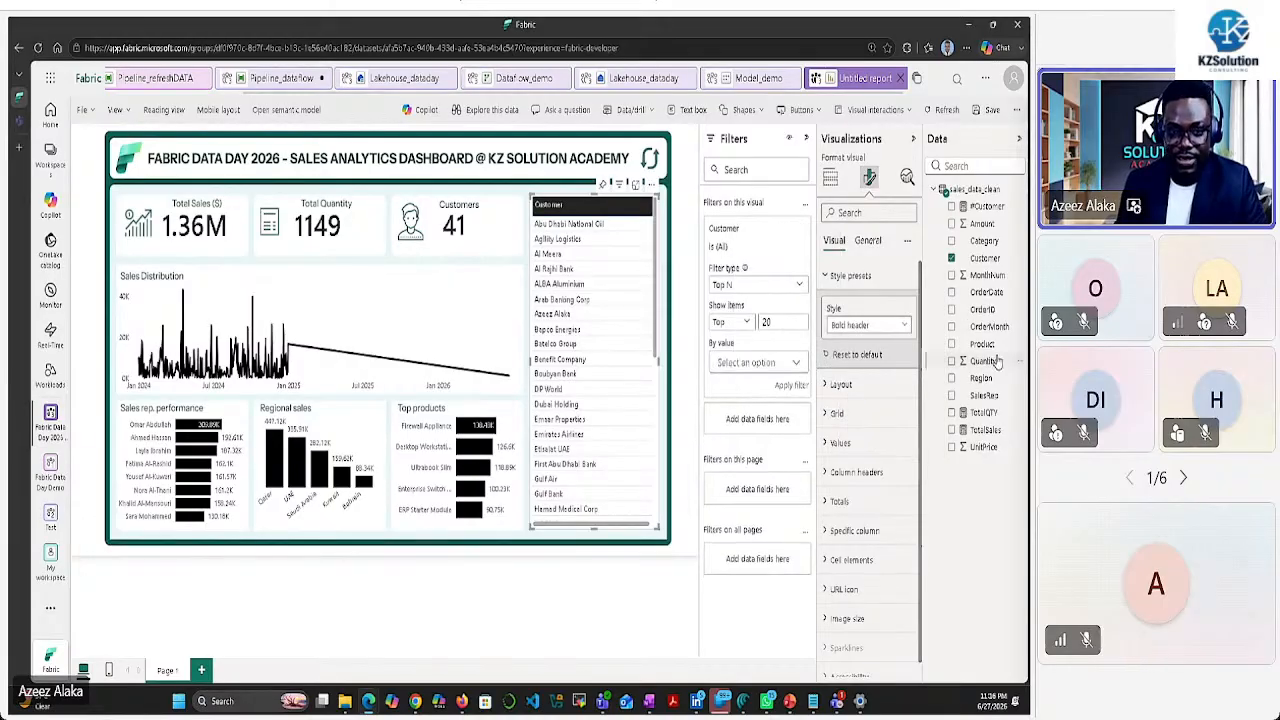
drag(991, 292, 785, 367)
click(790, 387)
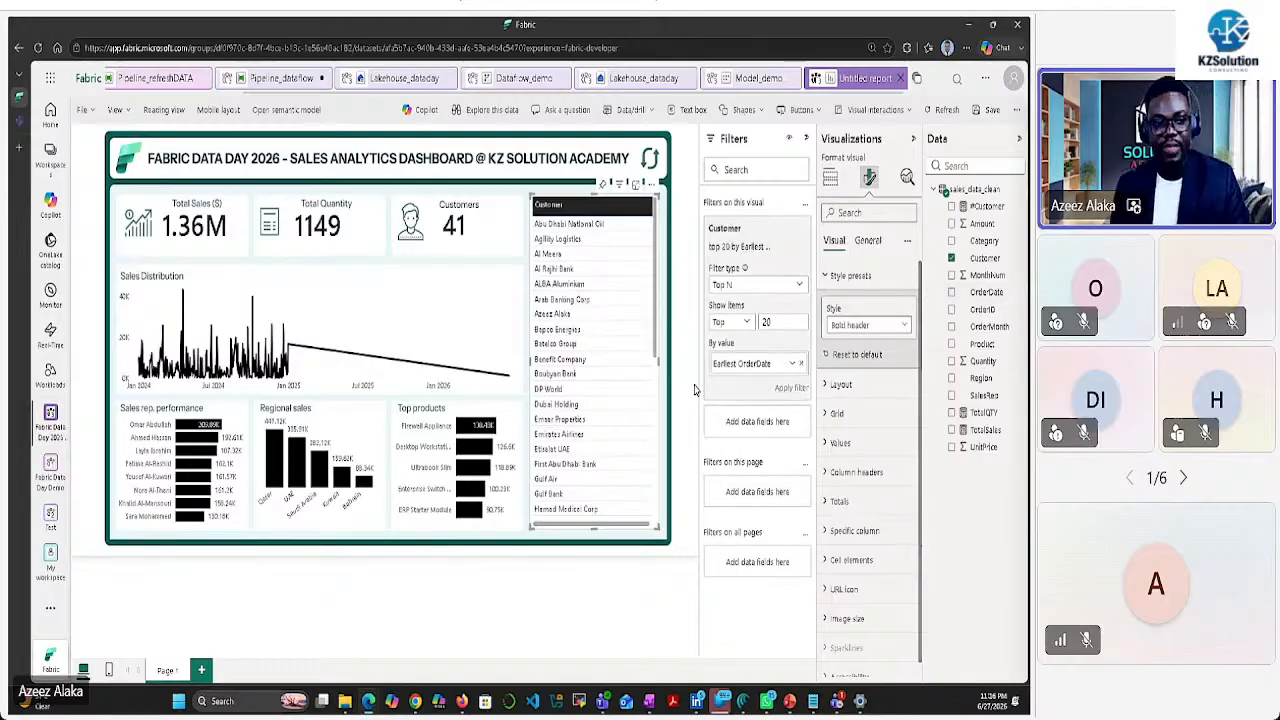
click(676, 514)
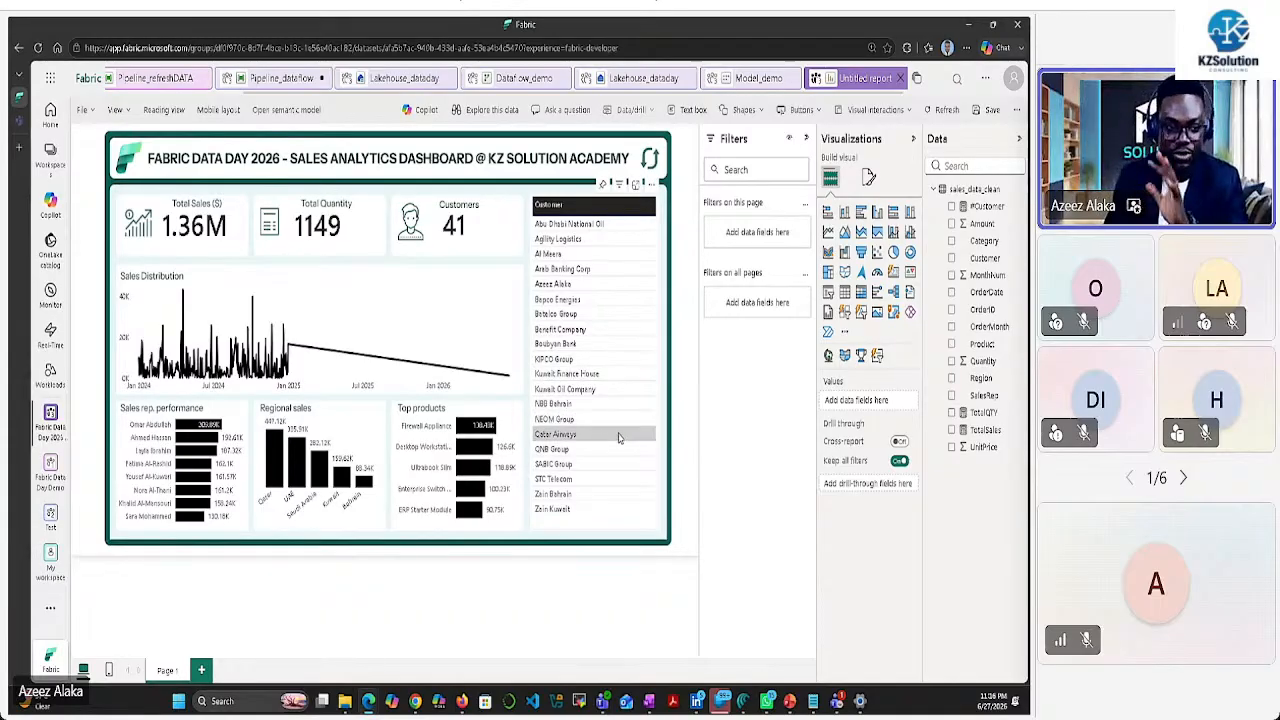
Bring the FabricDataDay dataset folder forward and select sales_data.csv
click(345, 705)
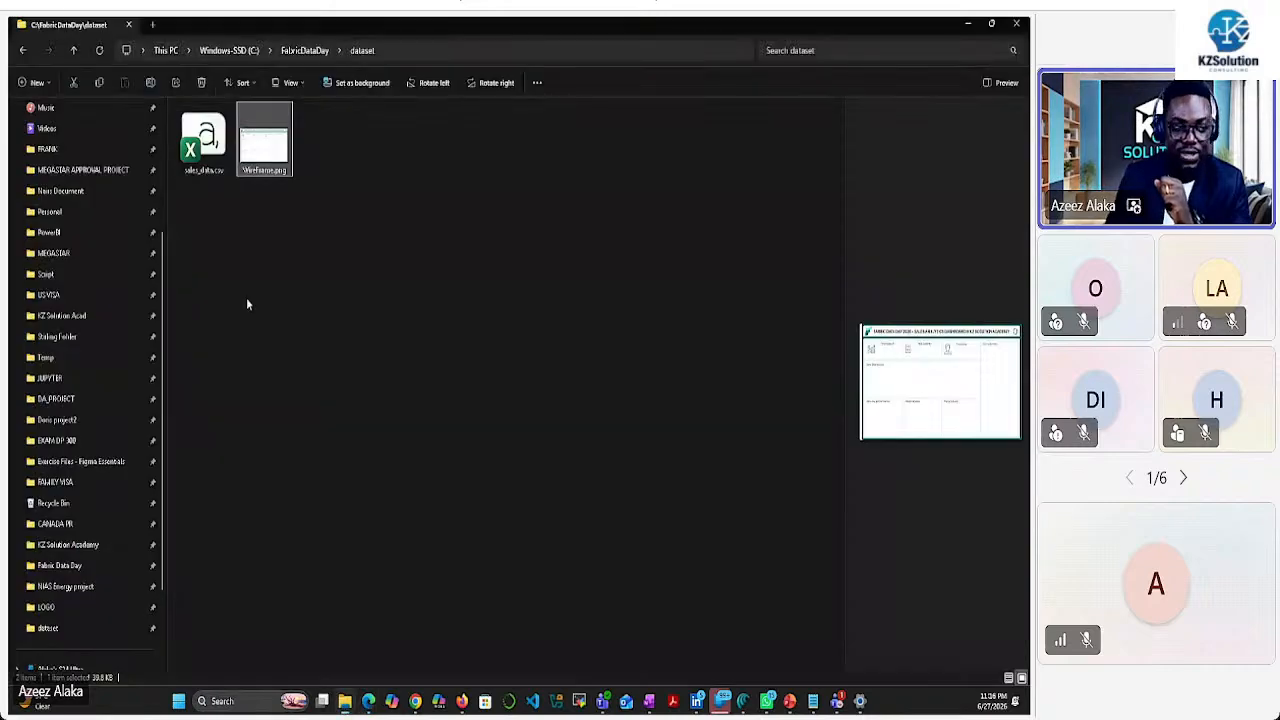
key(Left)
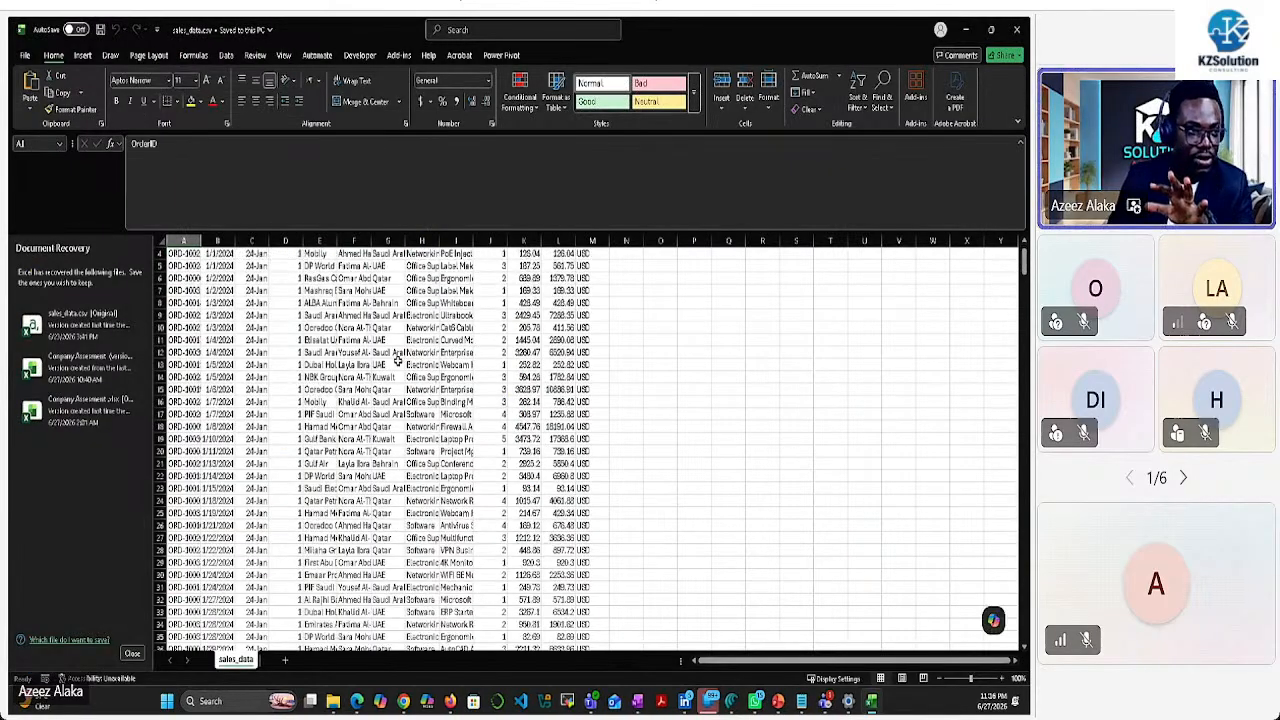
Scroll the sales_data sheet and switch to the Fabric report in the browser
scroll(397, 362, down, 1)
scroll(397, 362, down, 2)
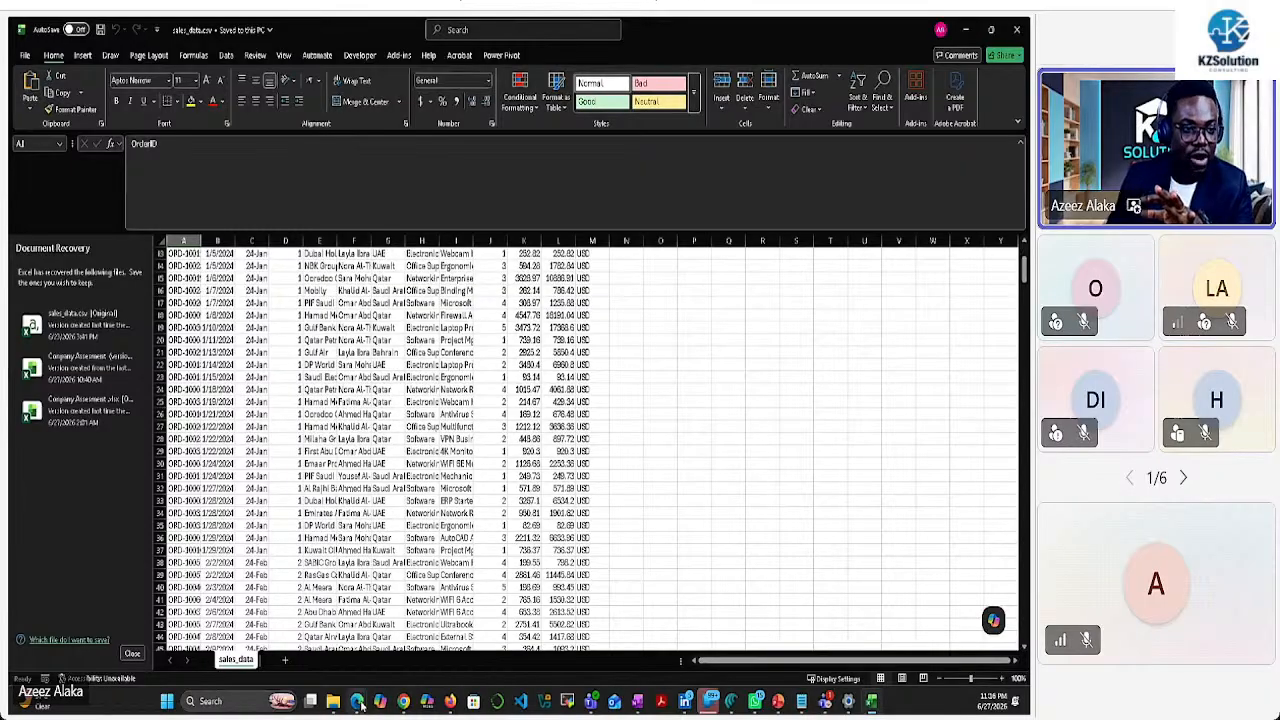
click(357, 701)
click(349, 620)
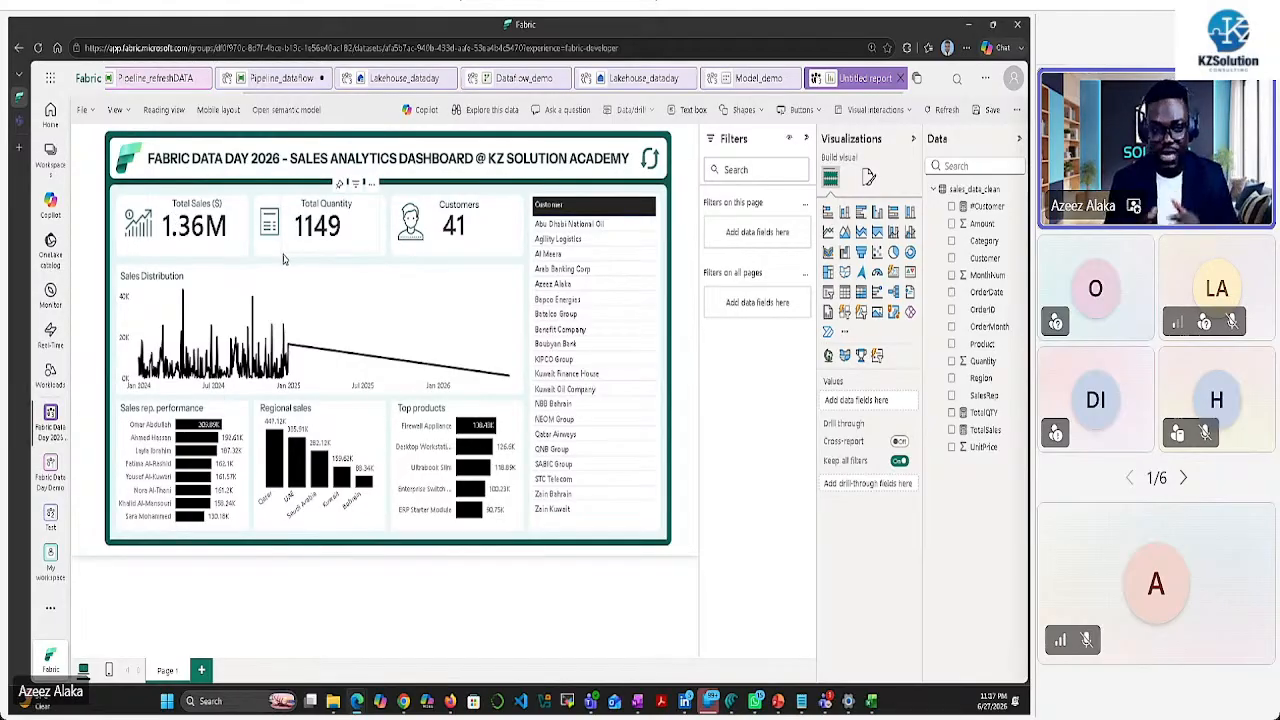
Return to Excel, close the Document Recovery pane and confirm discarding recovered files
click(871, 701)
scroll(503, 437, down, 10)
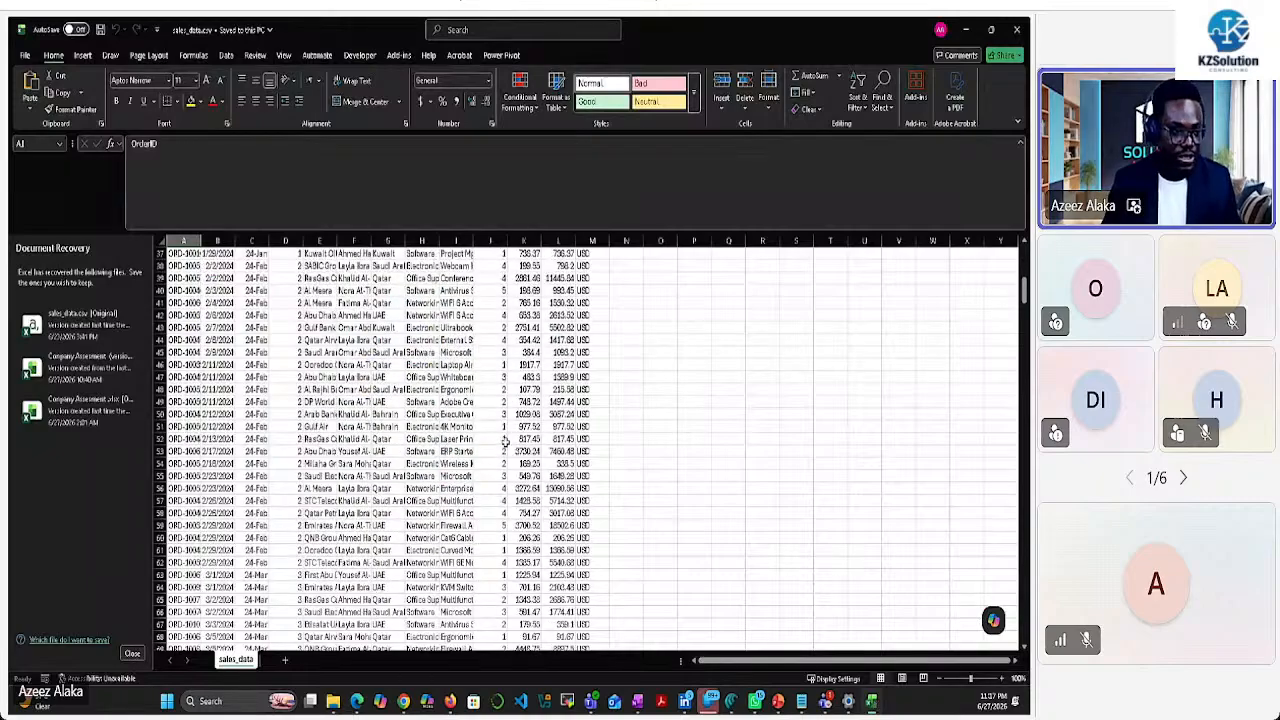
click(132, 653)
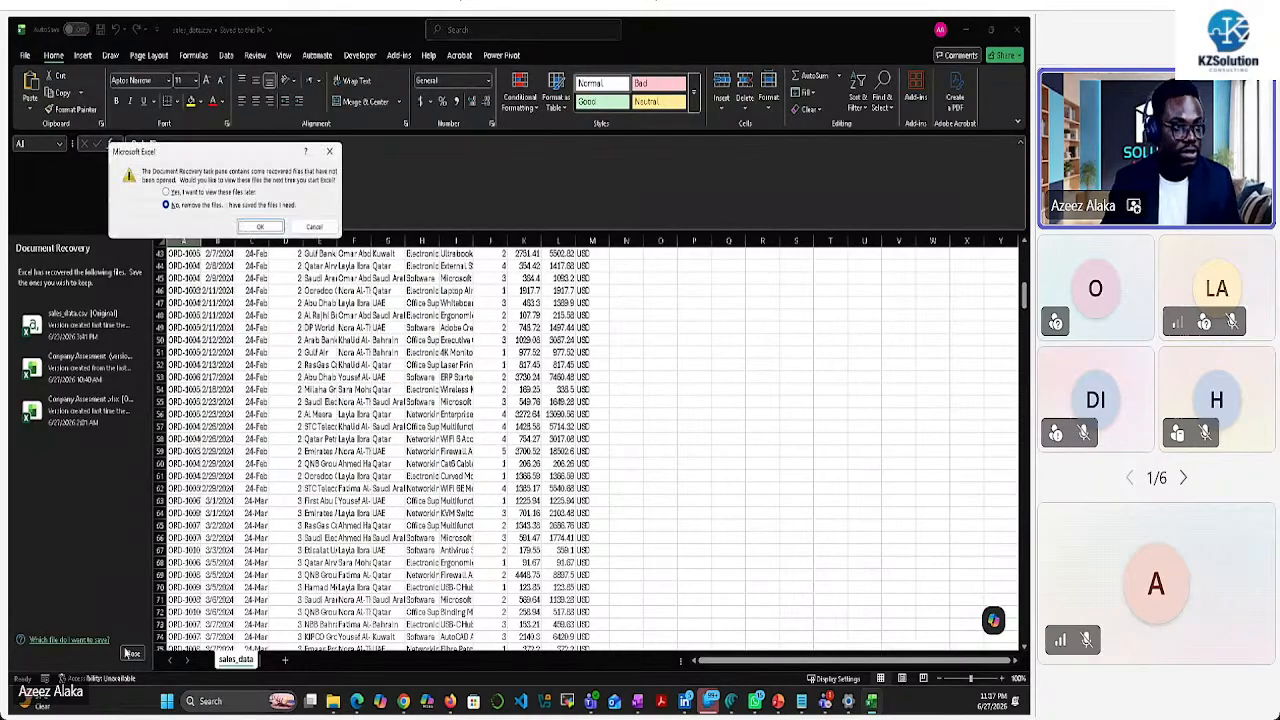
click(259, 226)
scroll(200, 300, down, 7)
scroll(203, 336, down, 3)
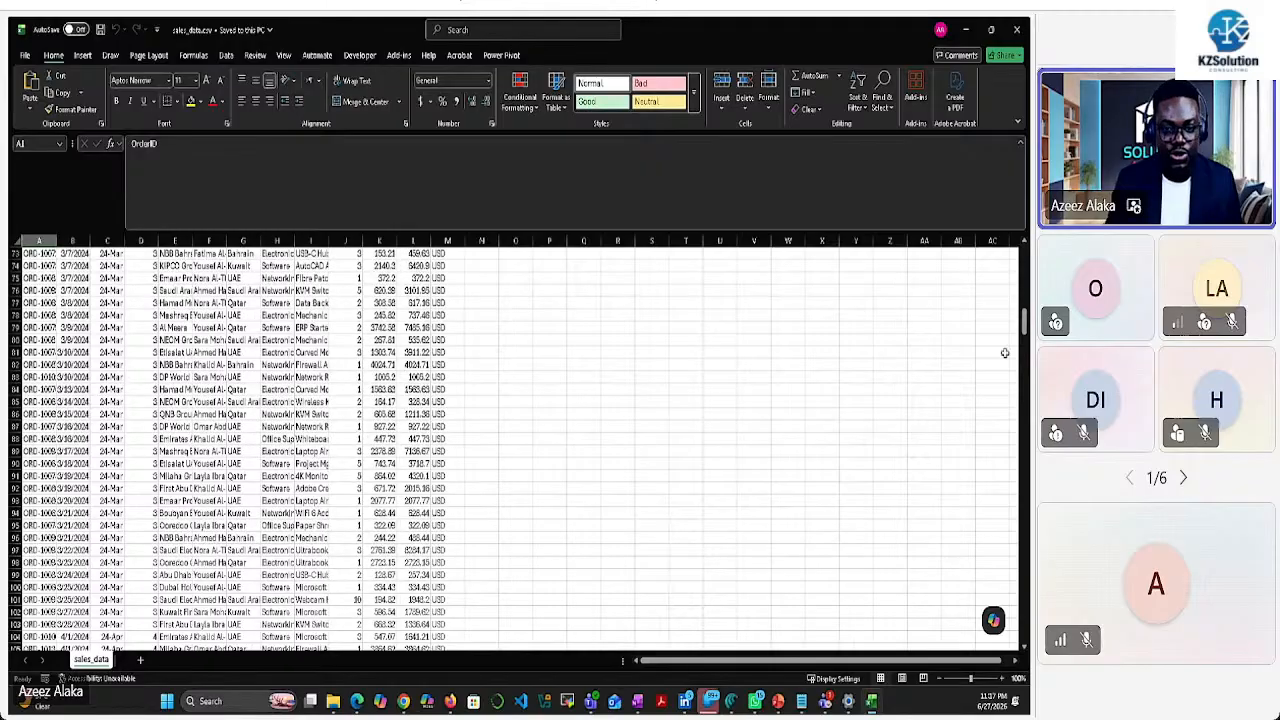
Copy the last order row 459 and paste it into row 460
drag(1024, 322, 1018, 642)
scroll(378, 468, down, 3)
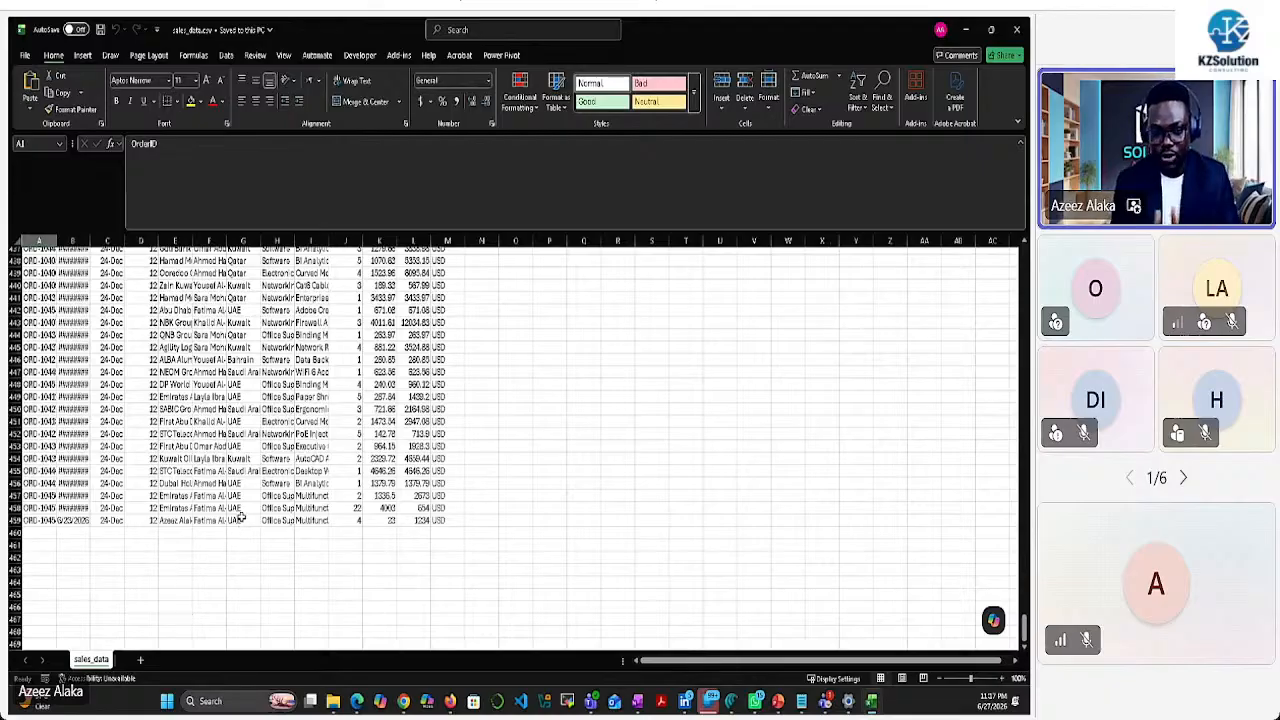
click(42, 533)
drag(47, 532, 434, 528)
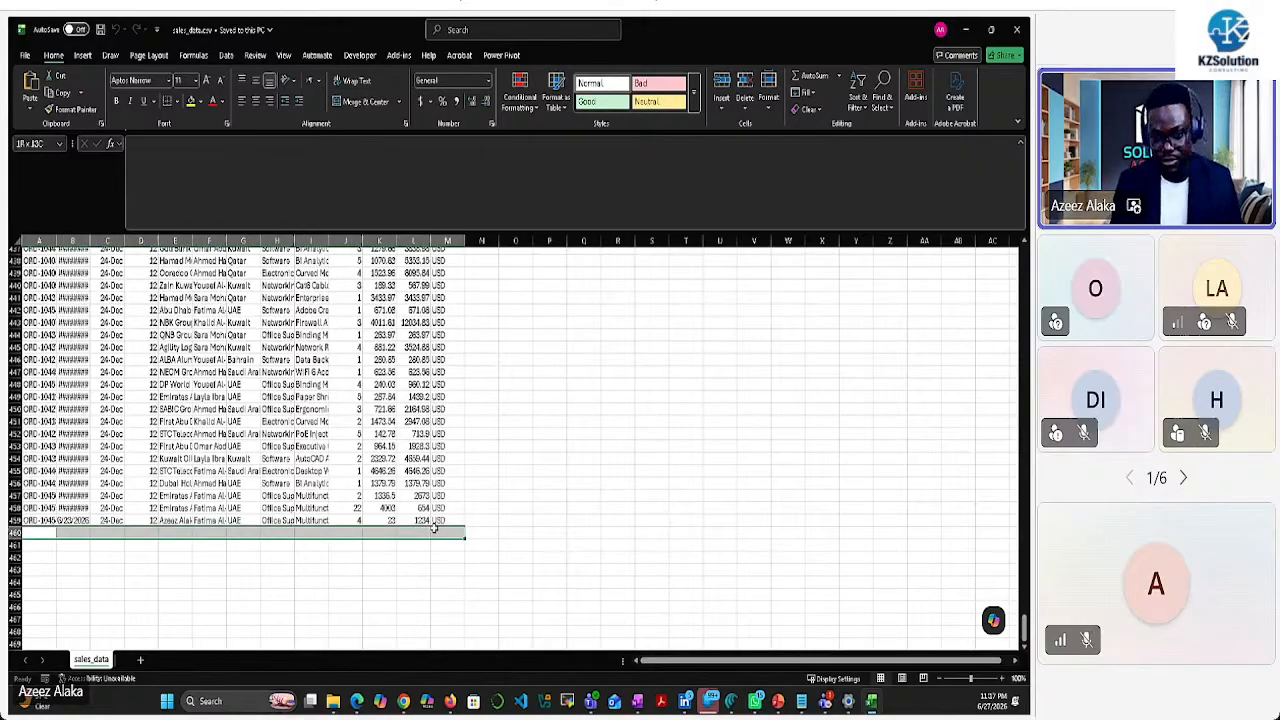
click(379, 556)
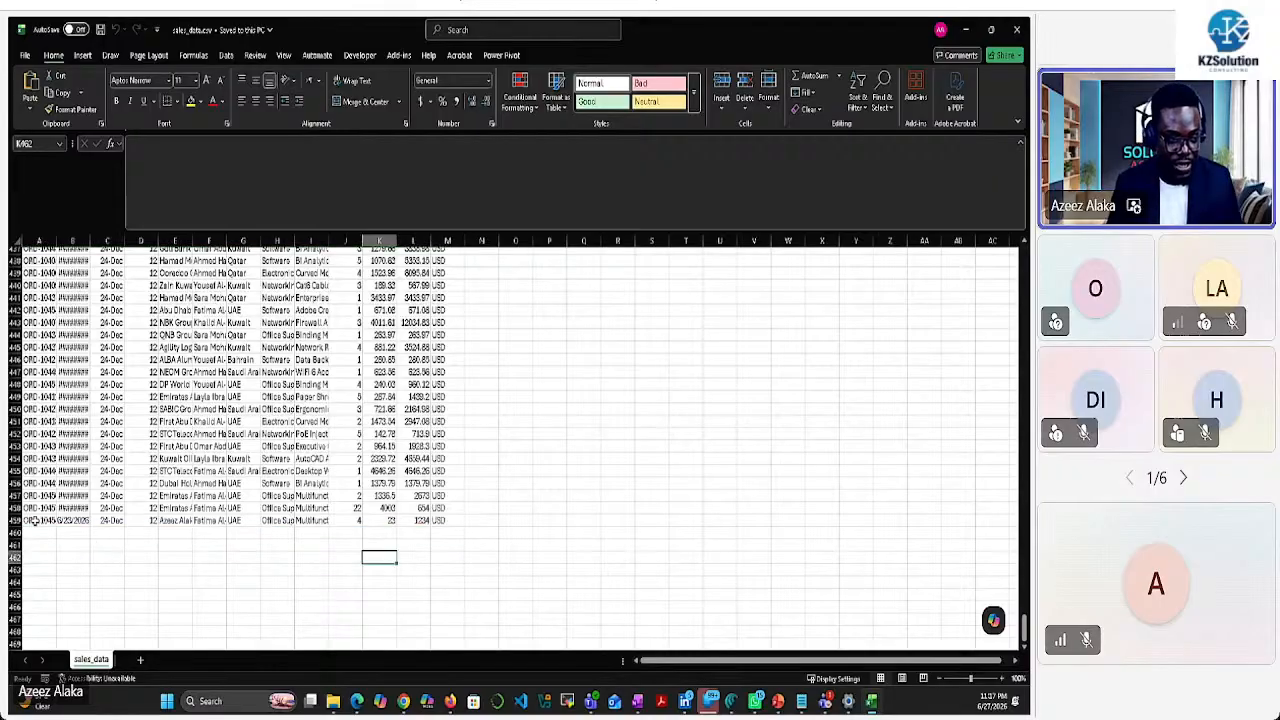
drag(35, 520, 433, 519)
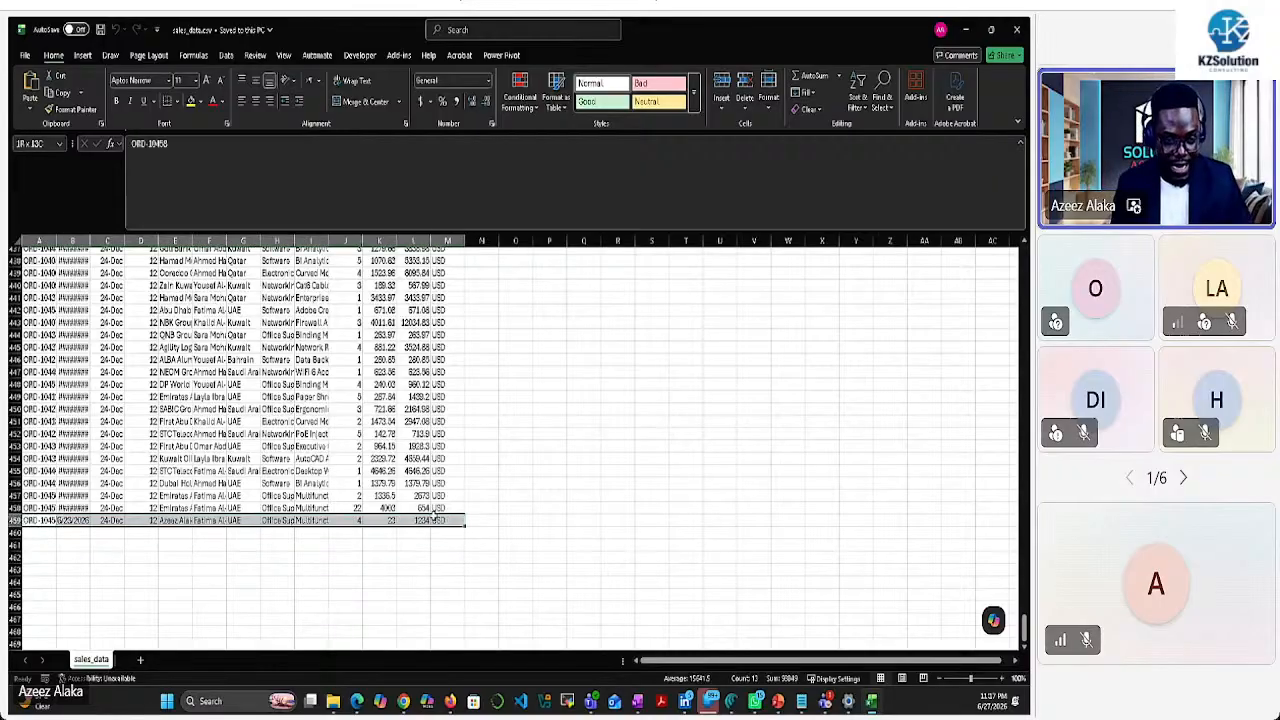
key(ctrl+c)
click(35, 533)
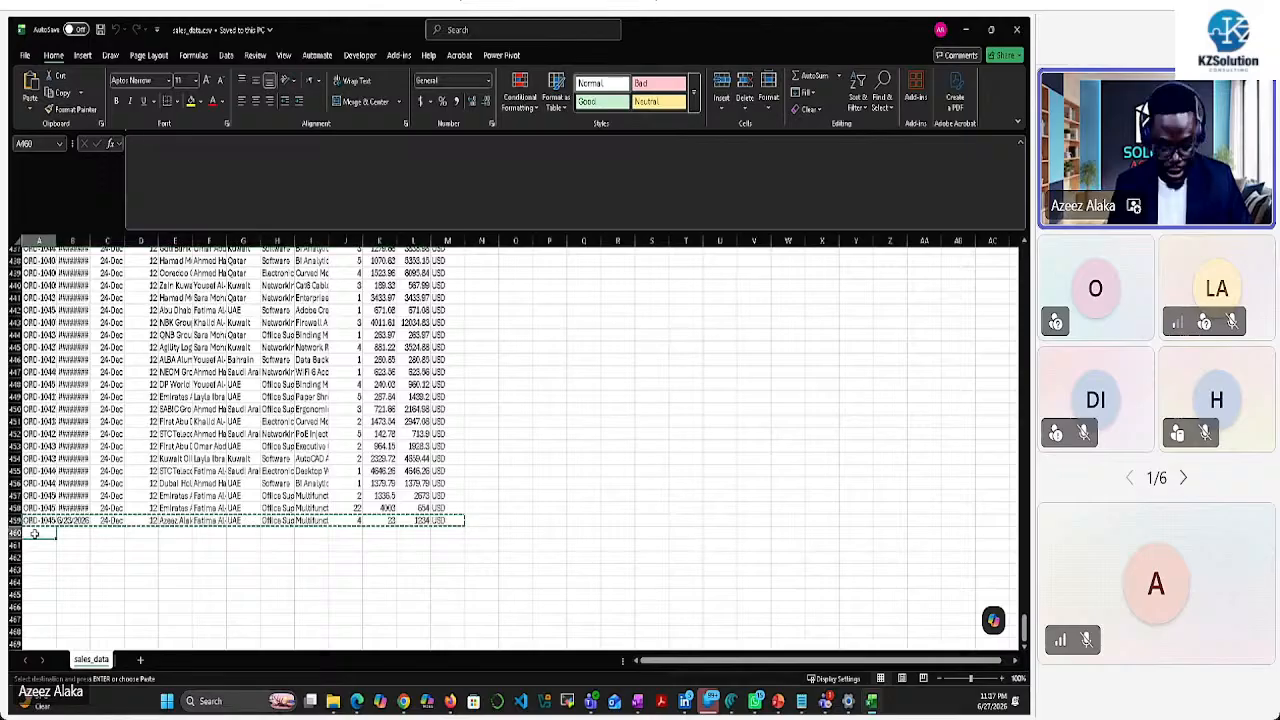
key(ctrl+v)
Change the order ID in cell A460 by typing 9
scroll(60, 540, up, 3)
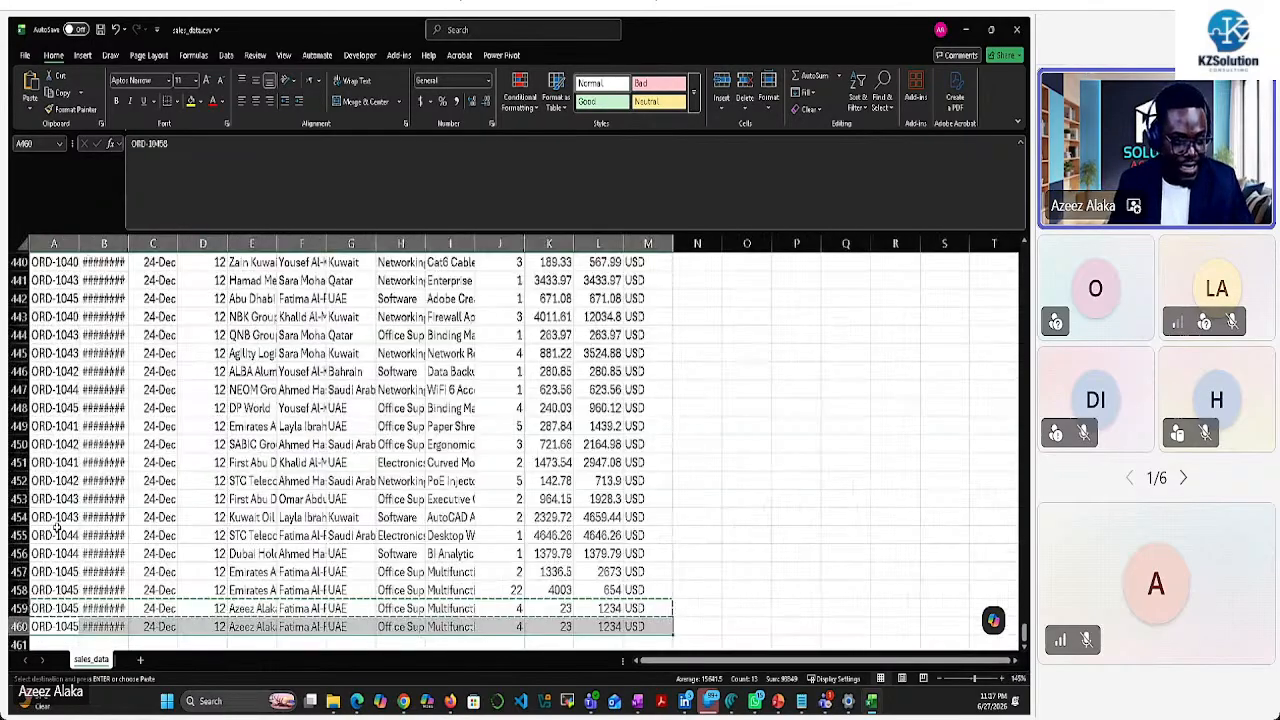
click(63, 462)
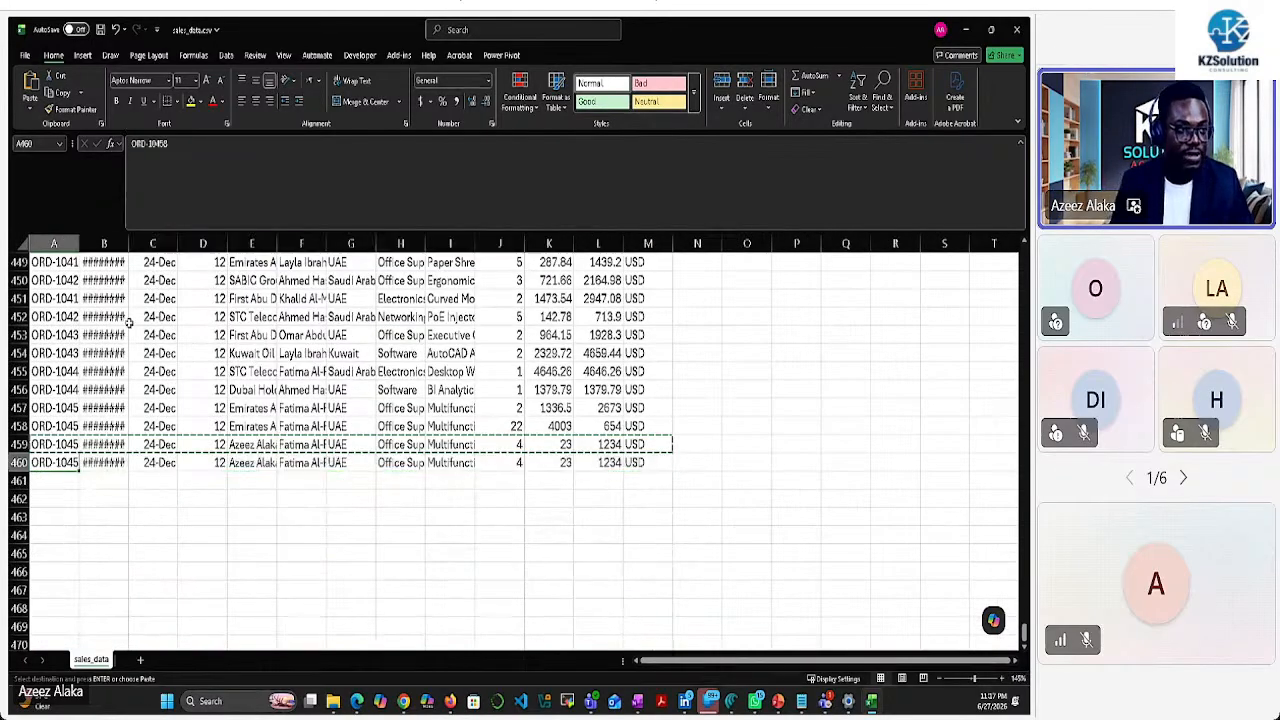
click(197, 143)
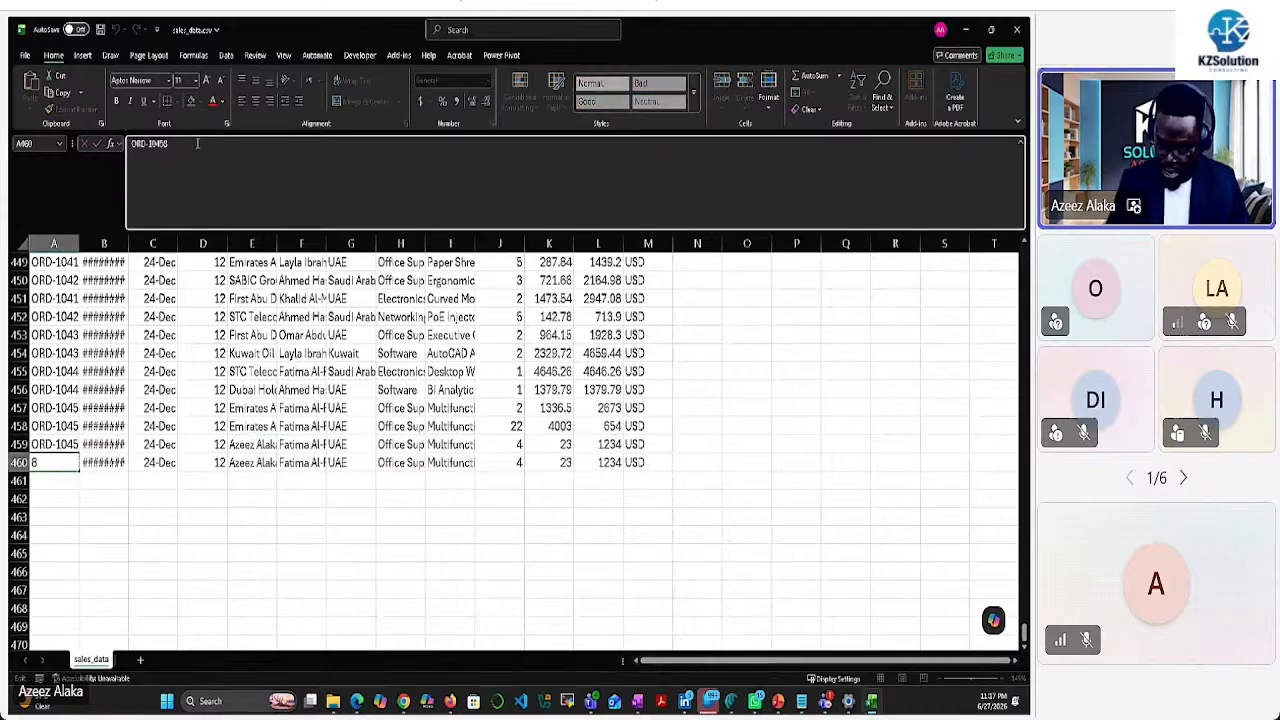
text(9)
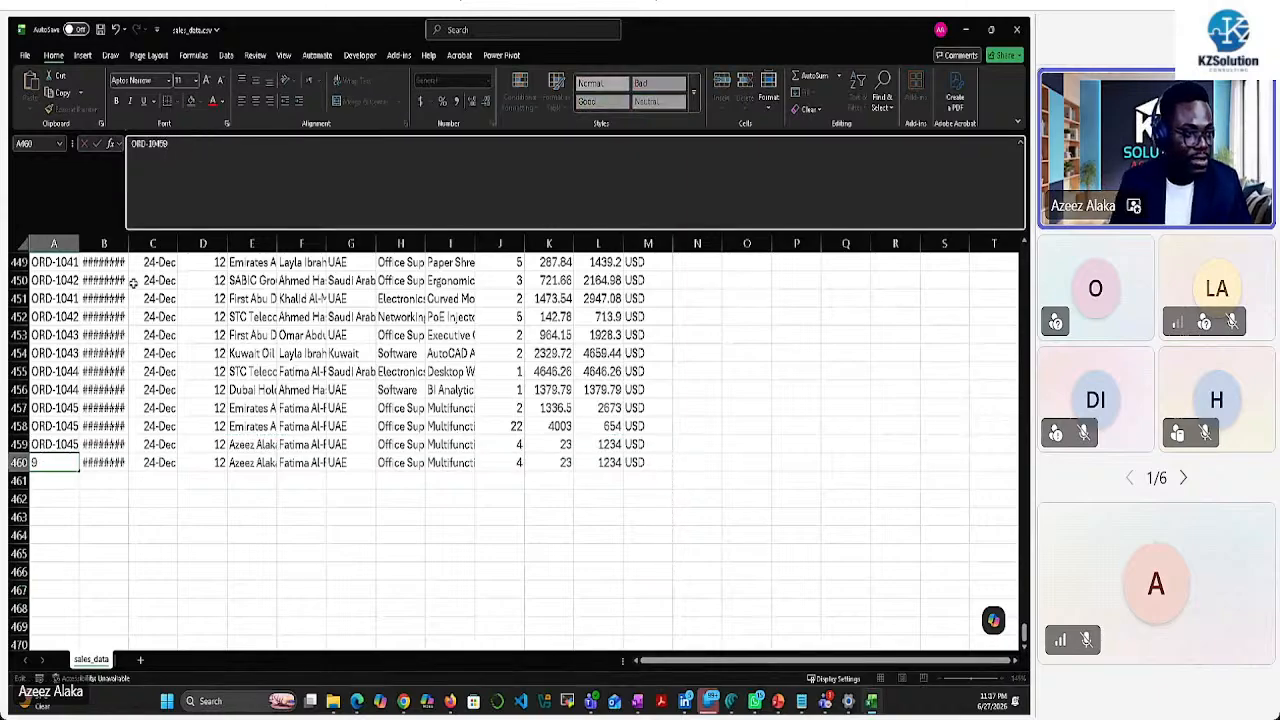
Autofit columns B and C to show dates and delete the last digit of B460's date
drag(121, 243, 150, 243)
double_click(128, 243)
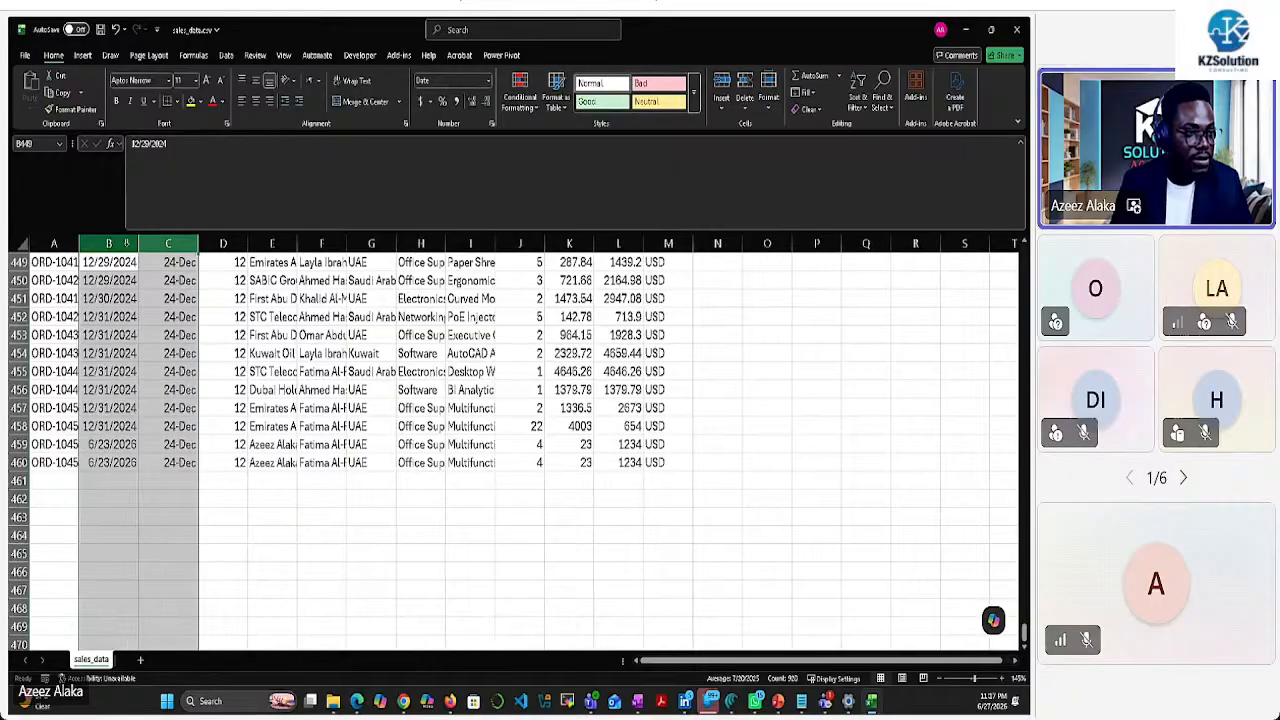
click(104, 462)
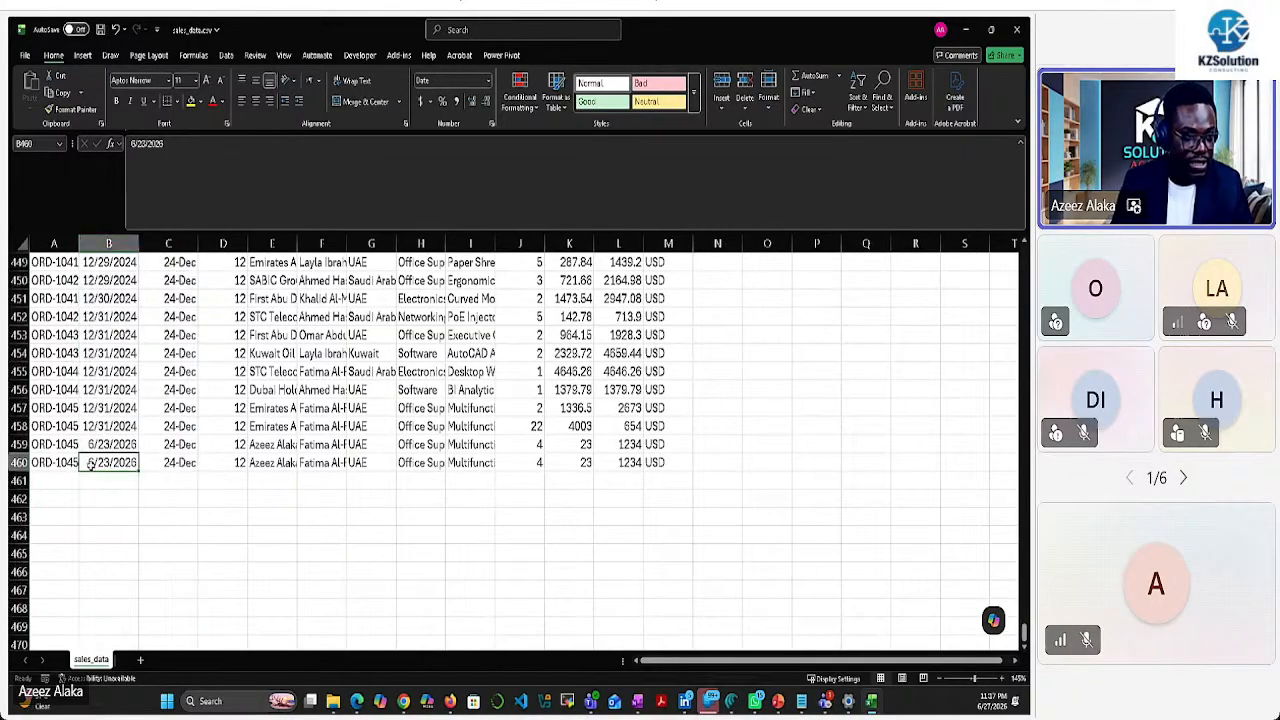
double_click(104, 462)
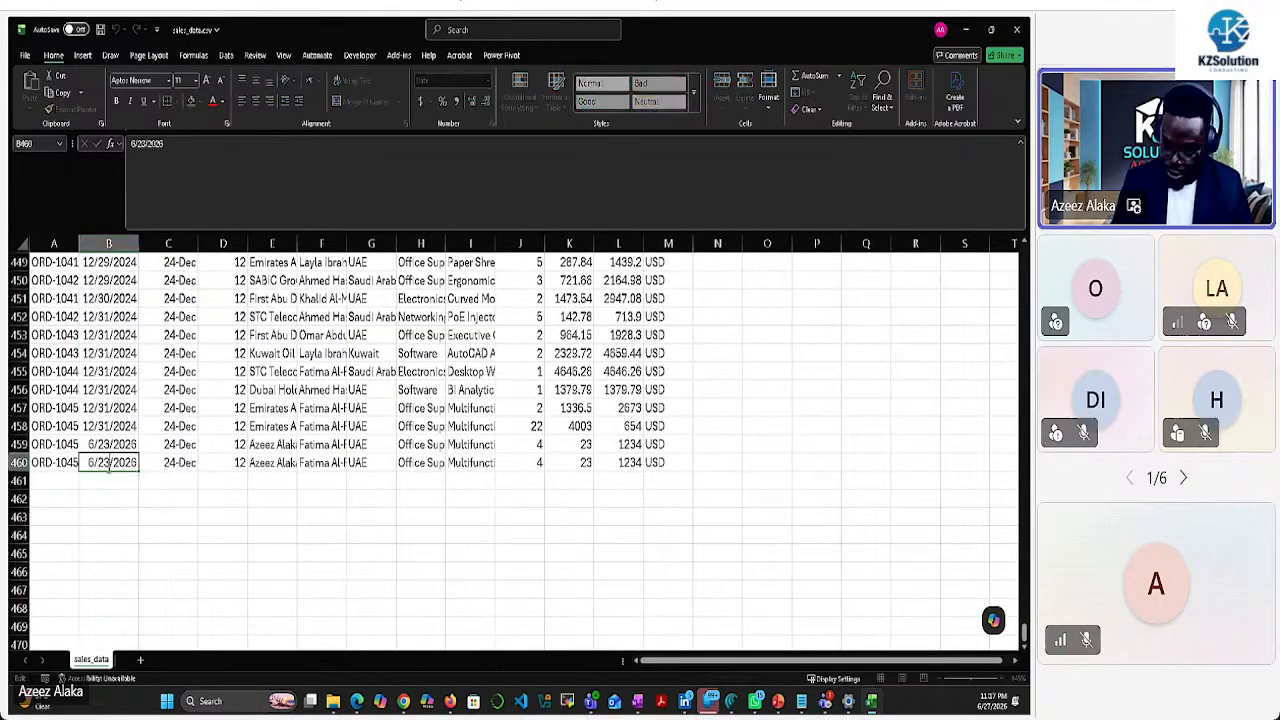
key(Delete)
Finish the date as 6/27/2026, enter a new customer name in E460, and widen column E
text(7)
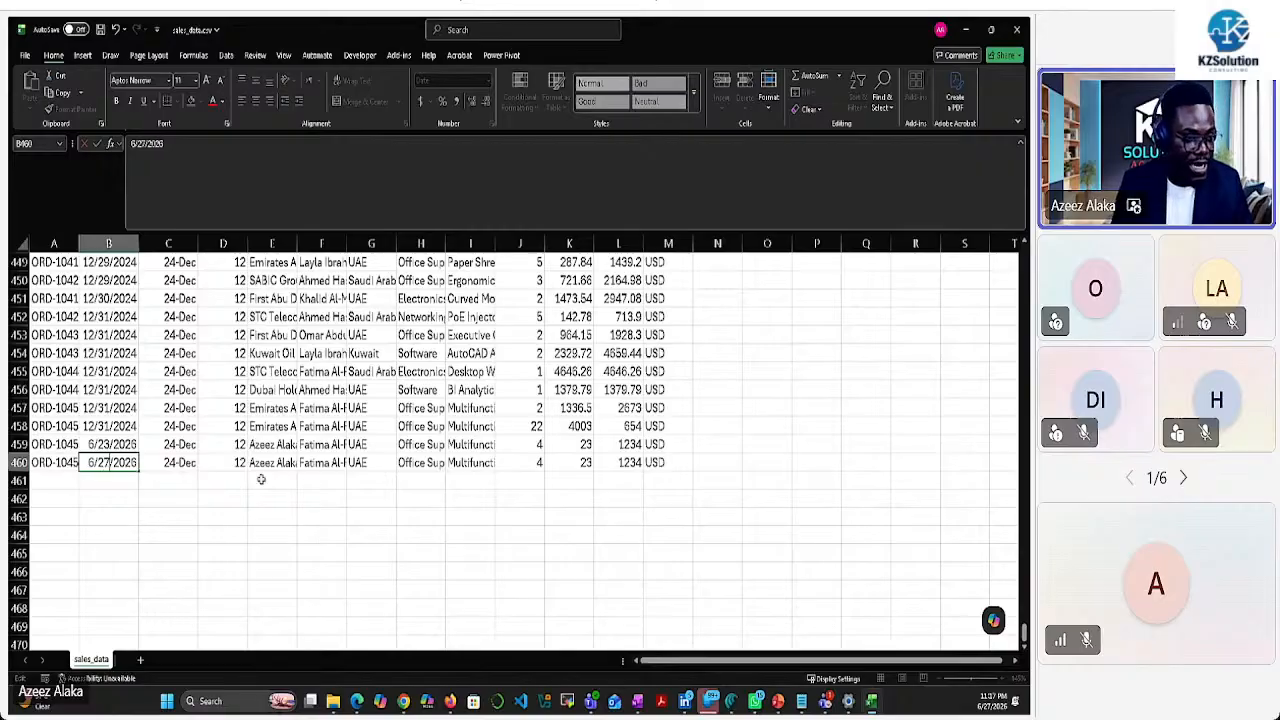
click(273, 463)
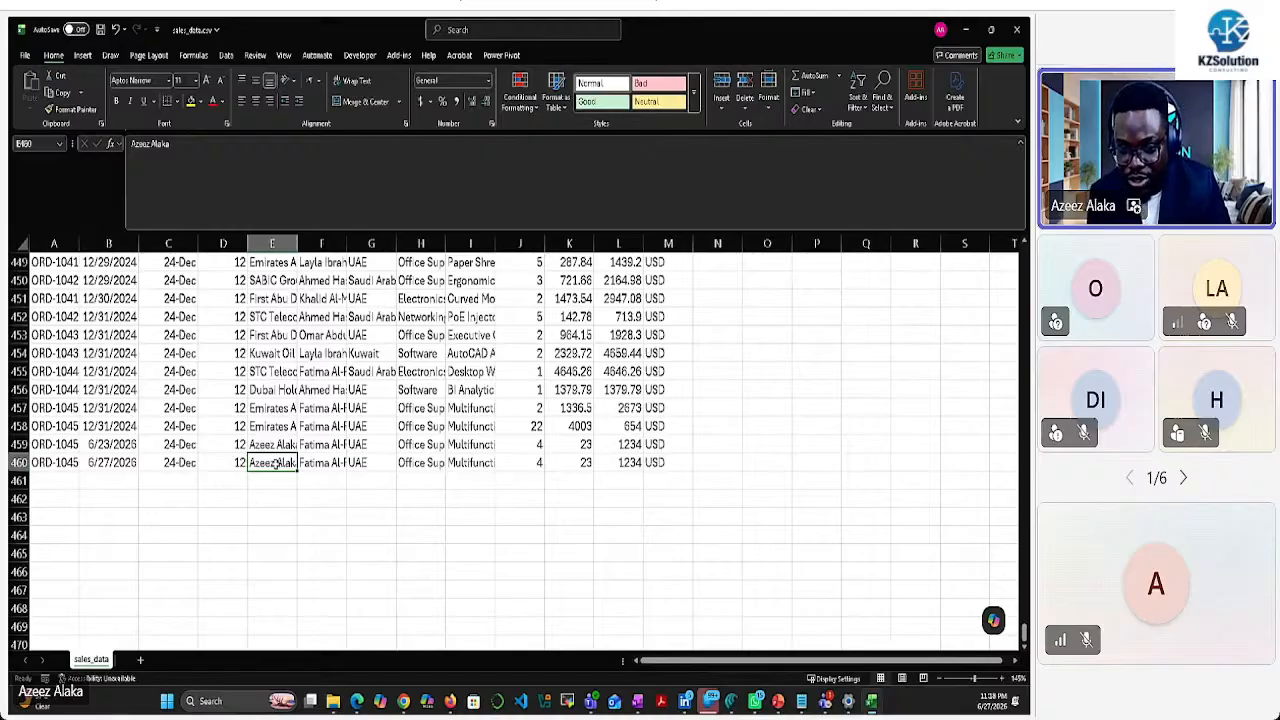
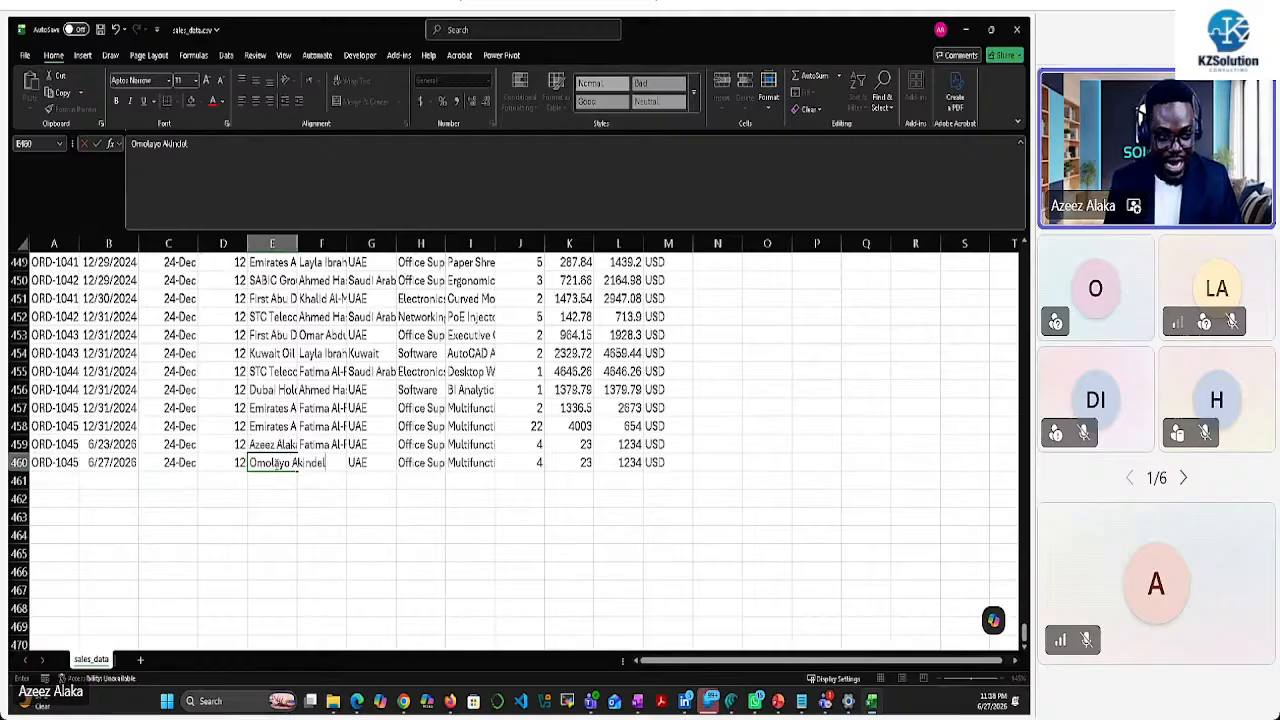
click(376, 512)
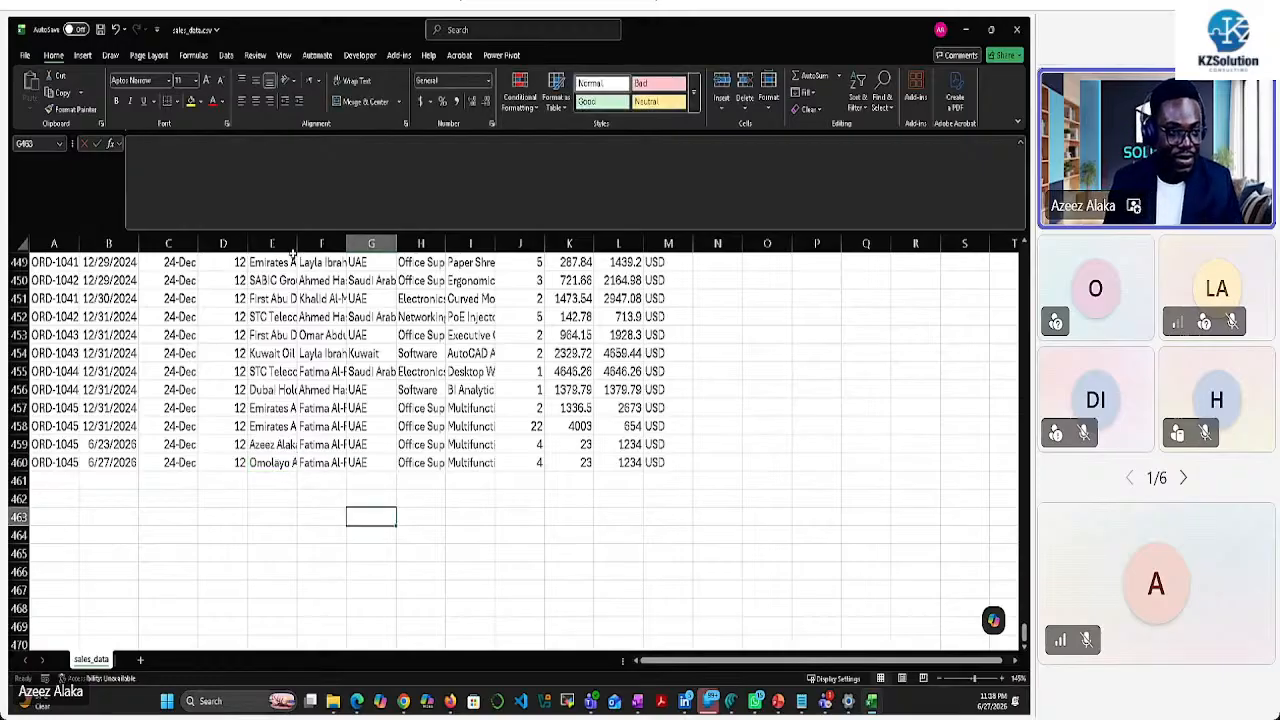
drag(297, 244, 309, 244)
Set row 460's quantity to 56 and amount in L460 to 23234
click(530, 461)
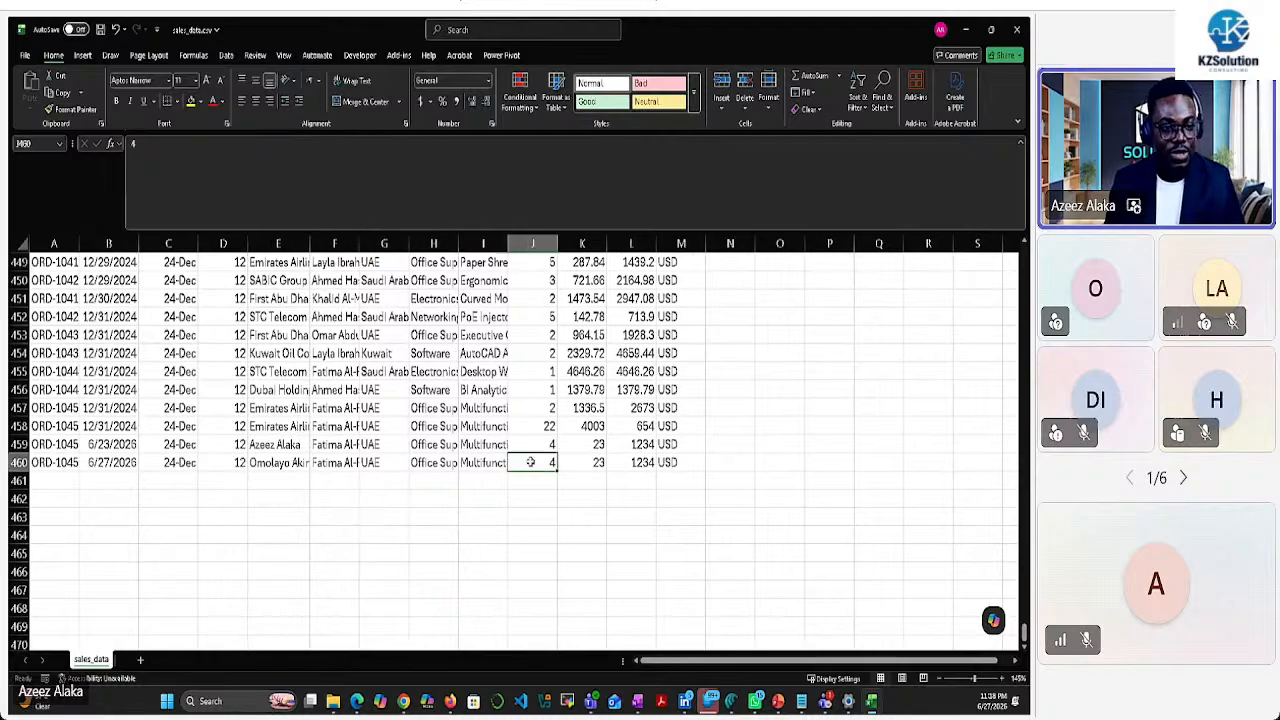
text(56)
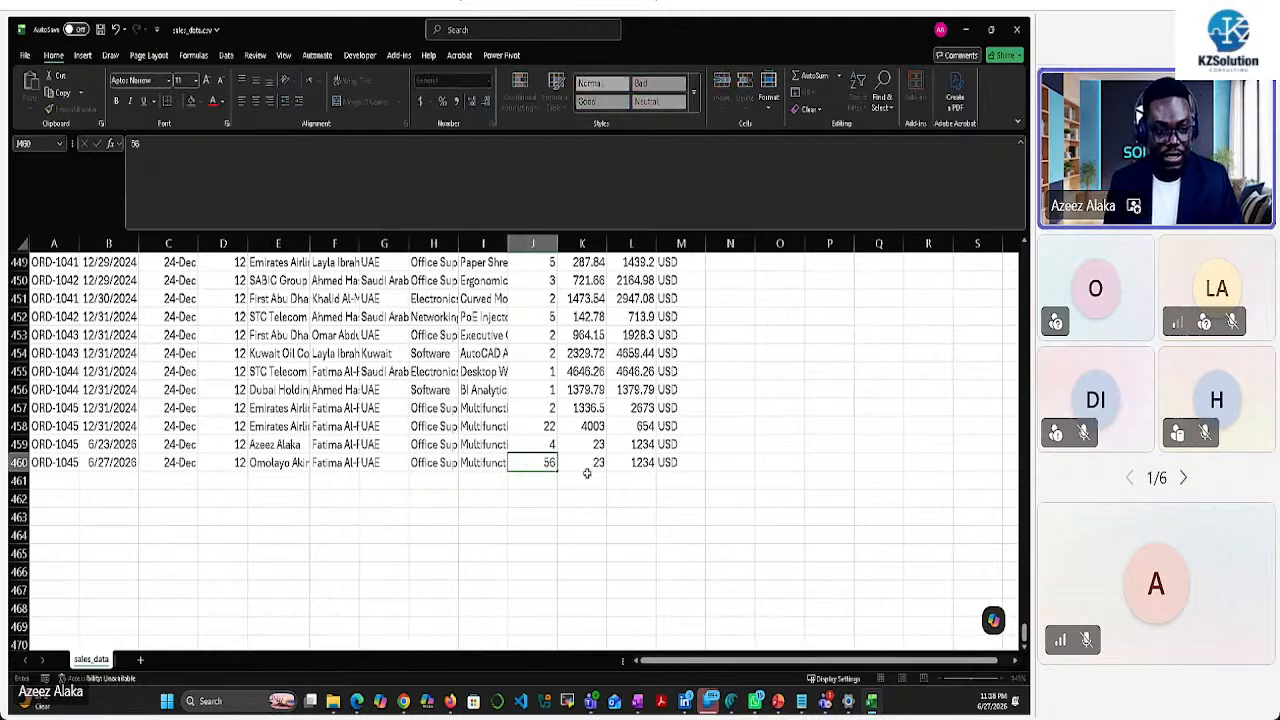
click(588, 463)
double_click(588, 463)
double_click(645, 463)
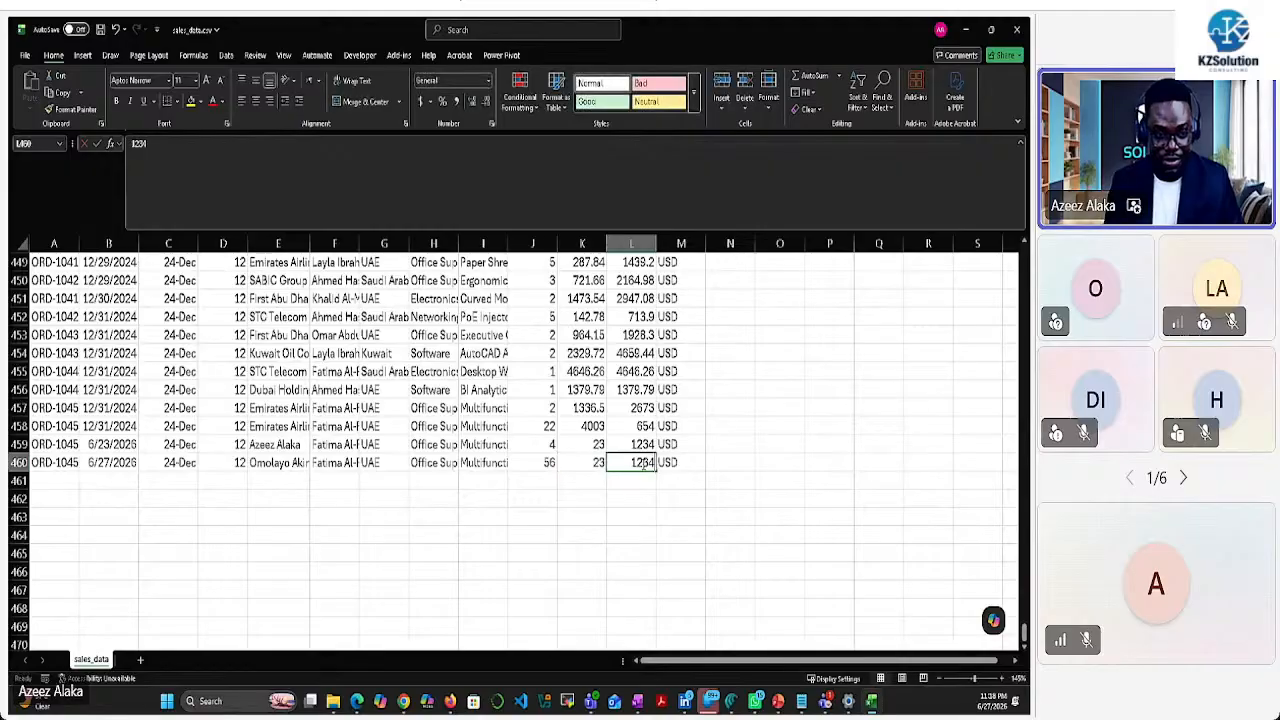
drag(633, 463, 655, 463)
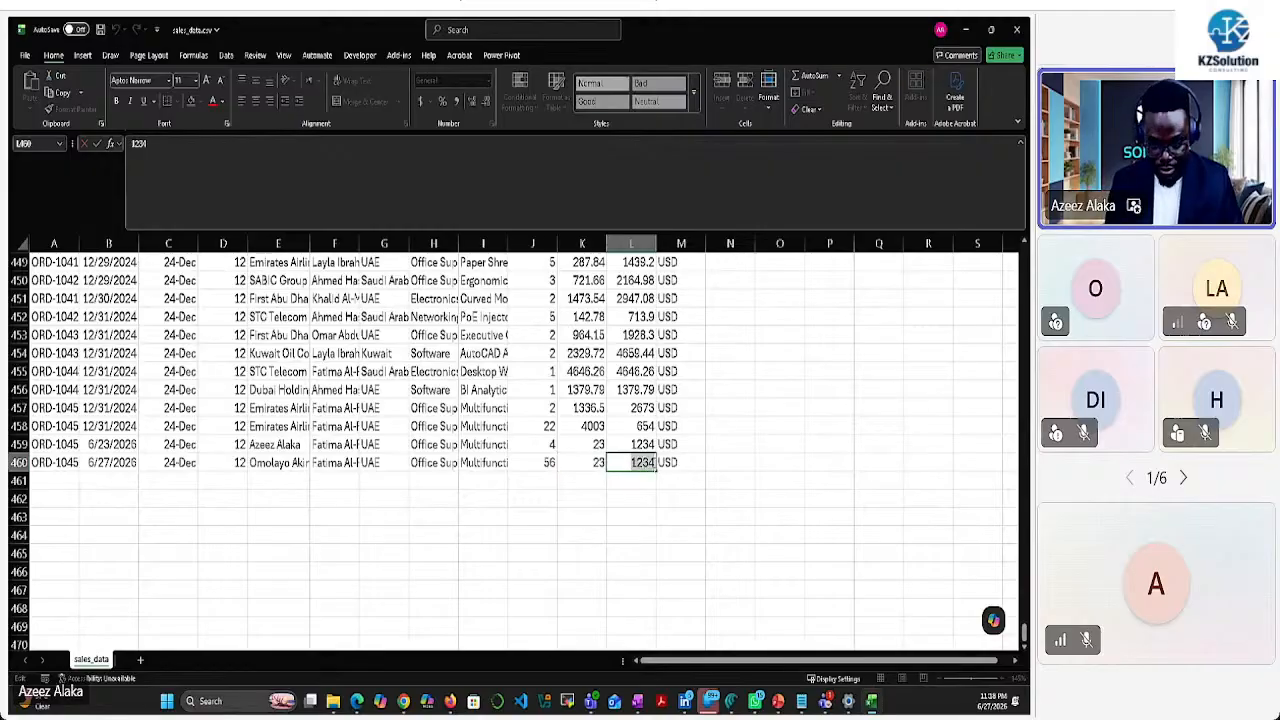
text(23234)
click(698, 466)
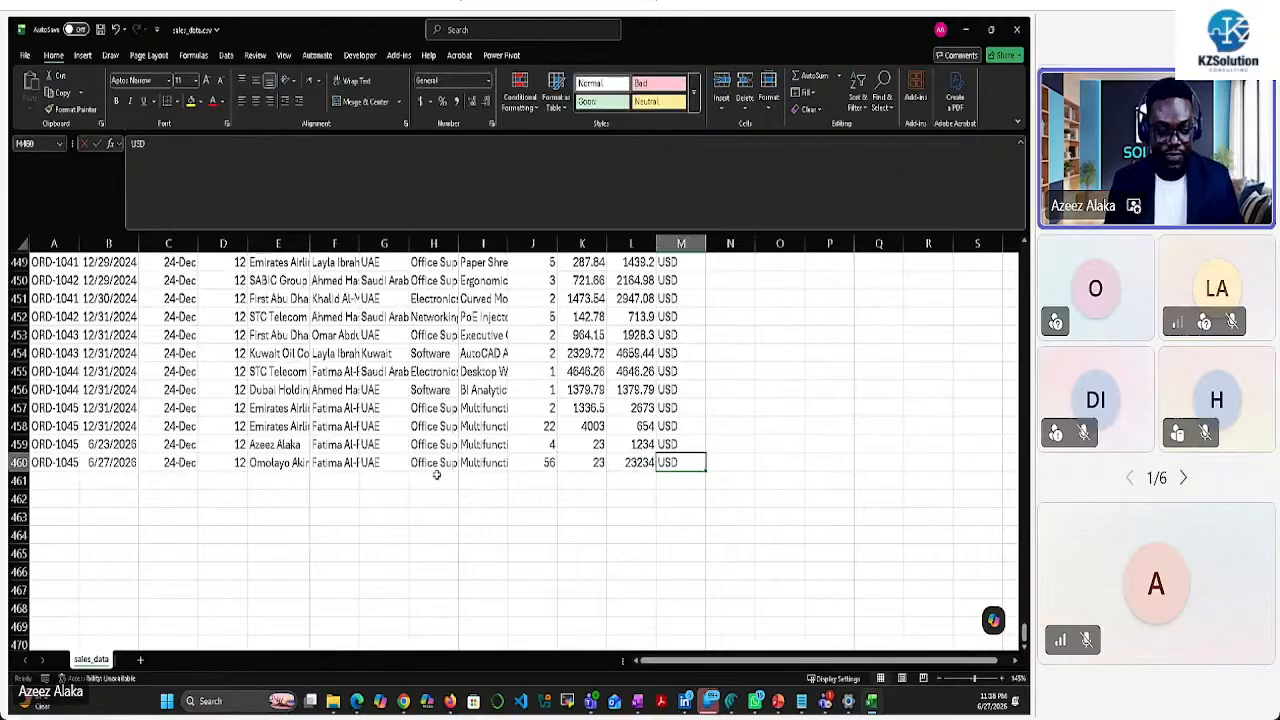
Save sales_data.csv, then copy row 460 into row 461
click(100, 29)
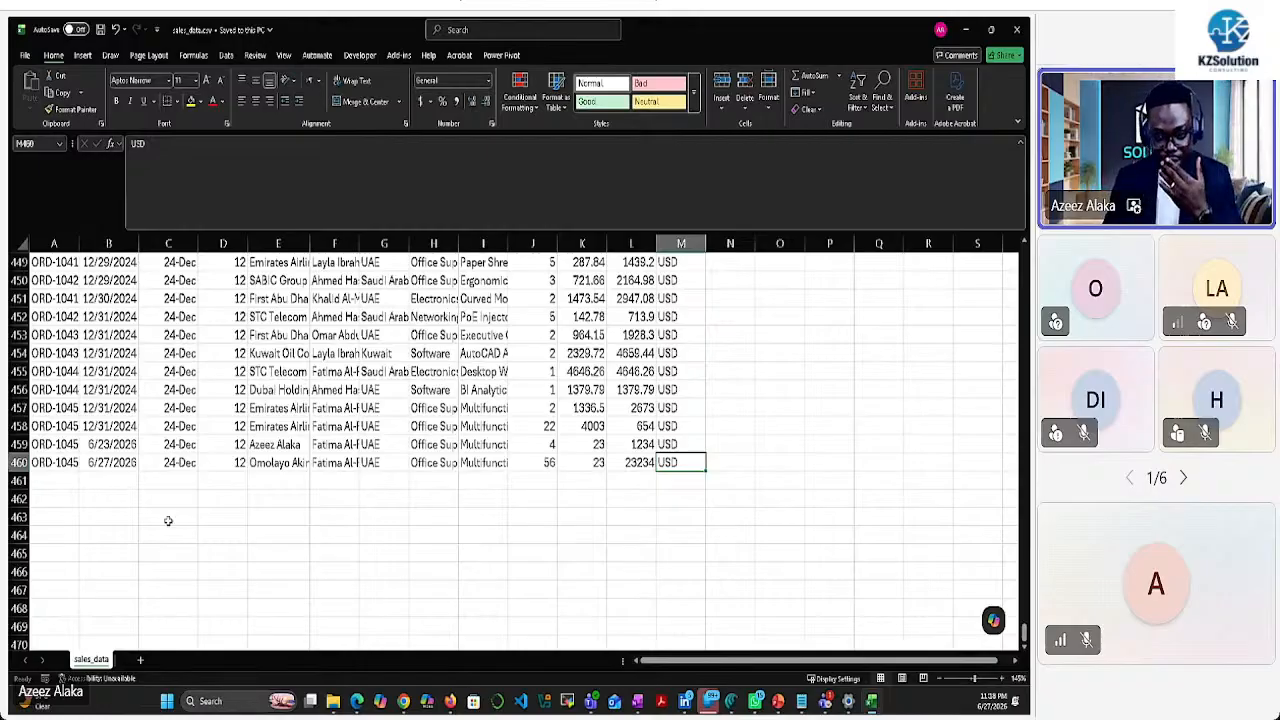
click(20, 462)
key(ctrl+c)
click(38, 480)
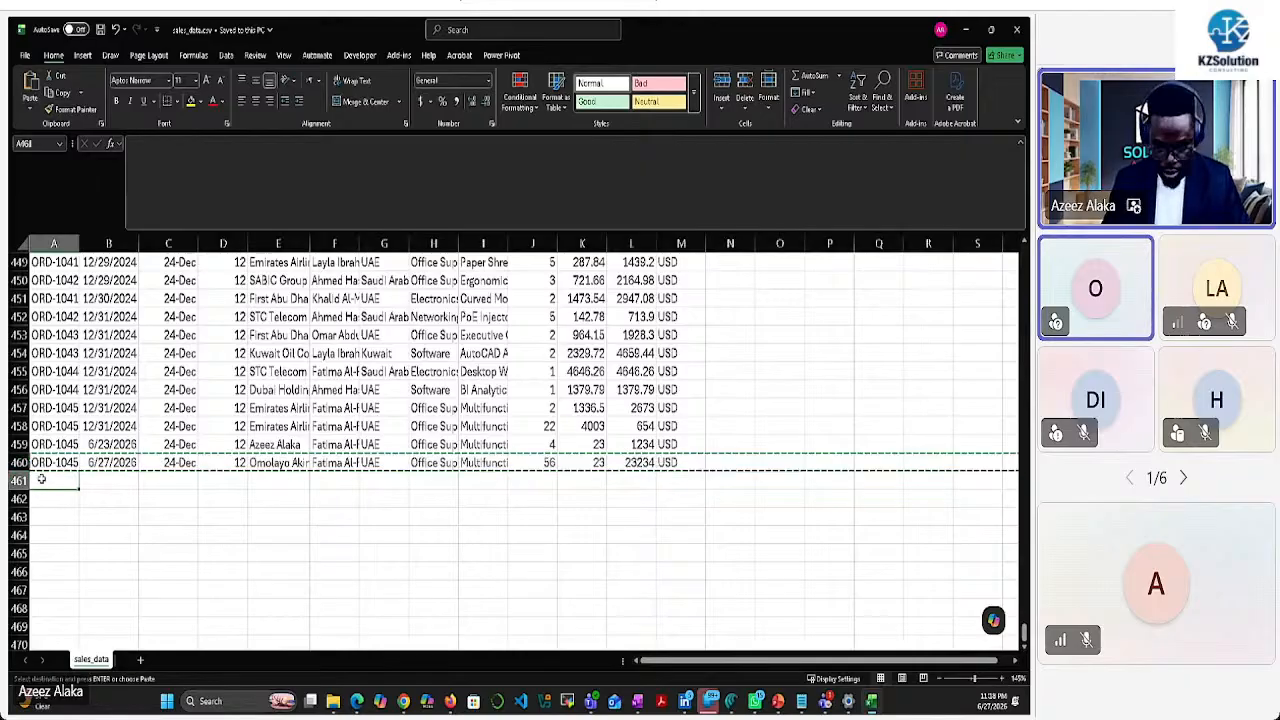
key(ctrl+v)
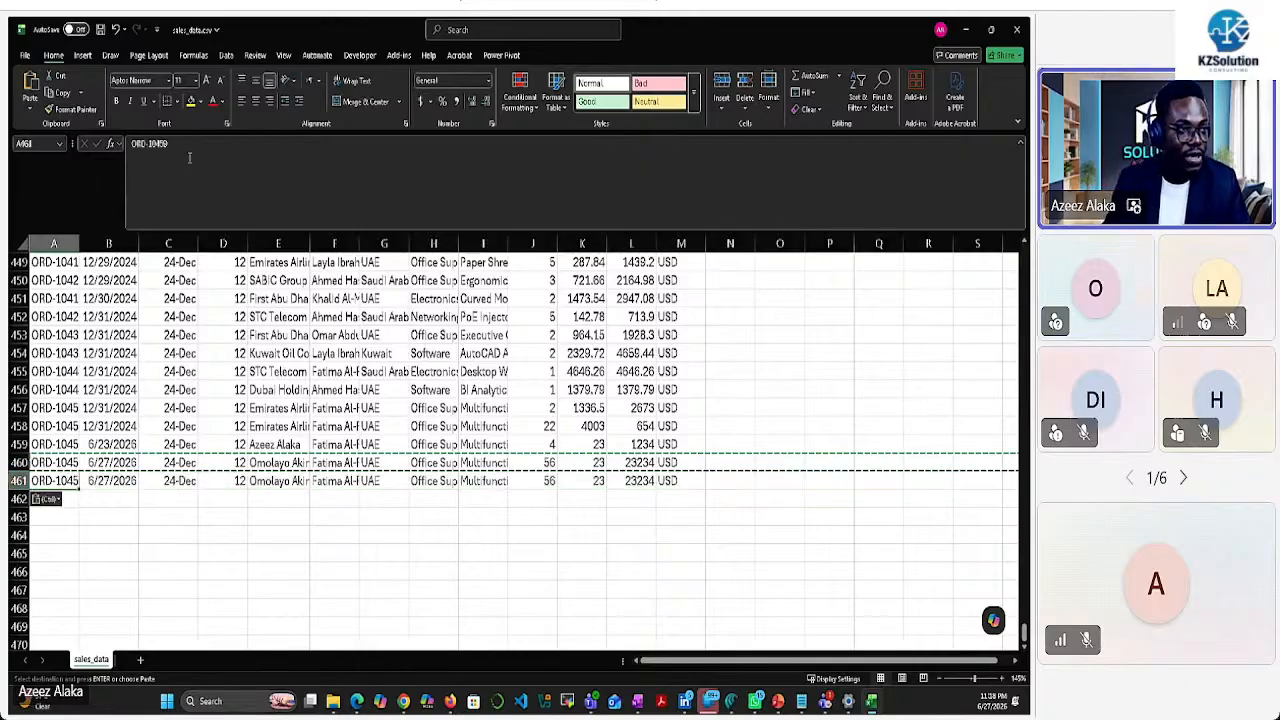
Change row 461's order ID to end in 60 and enter a new customer name in E461
click(194, 144)
key(BackSpace)
text(60)
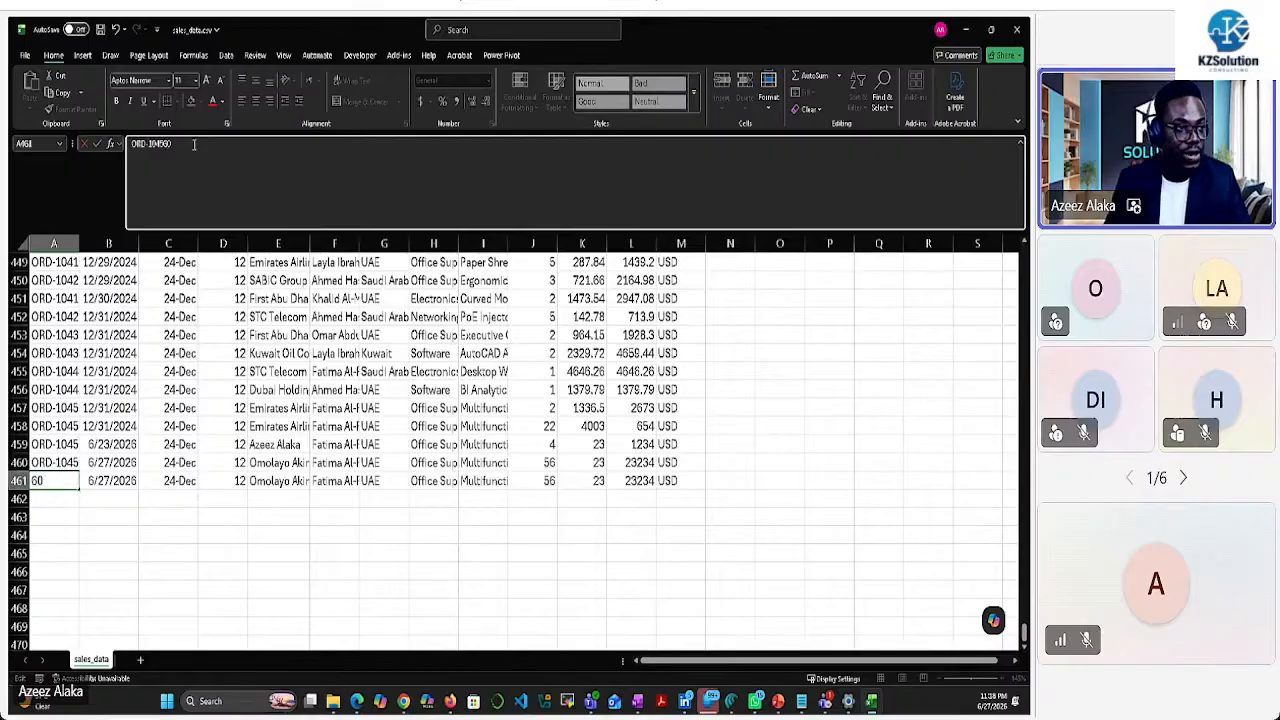
key(Return)
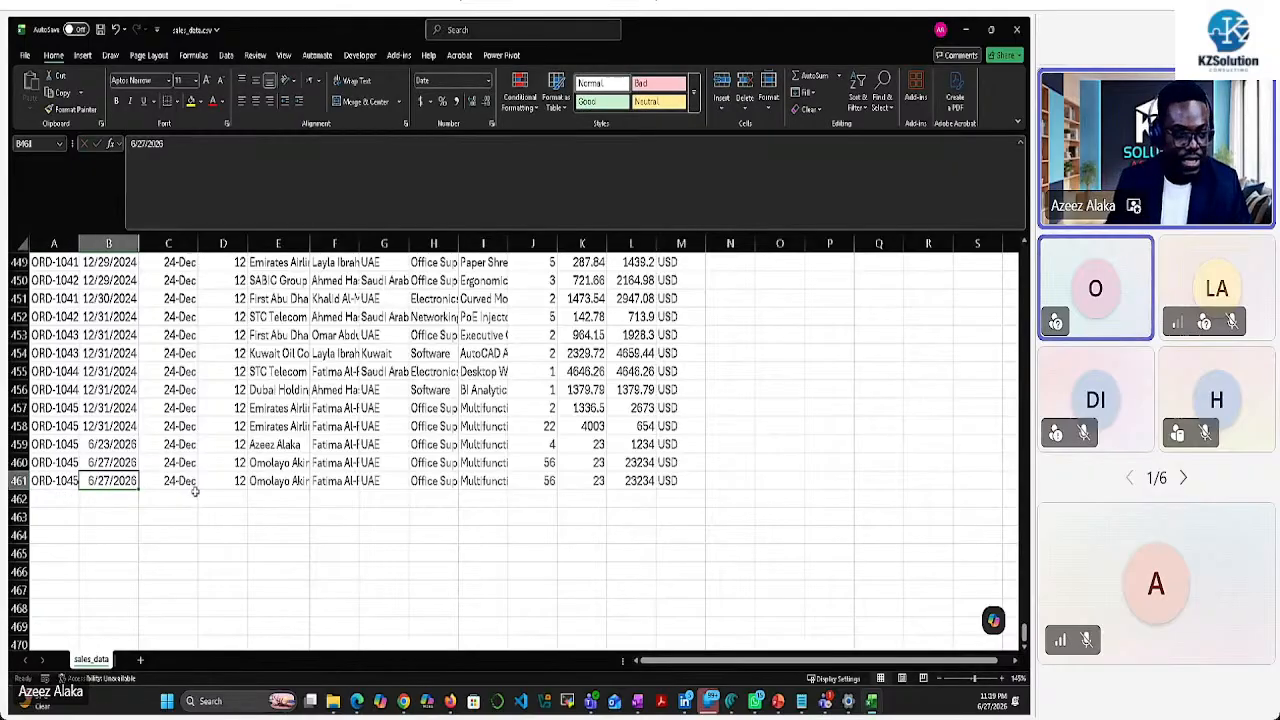
click(276, 481)
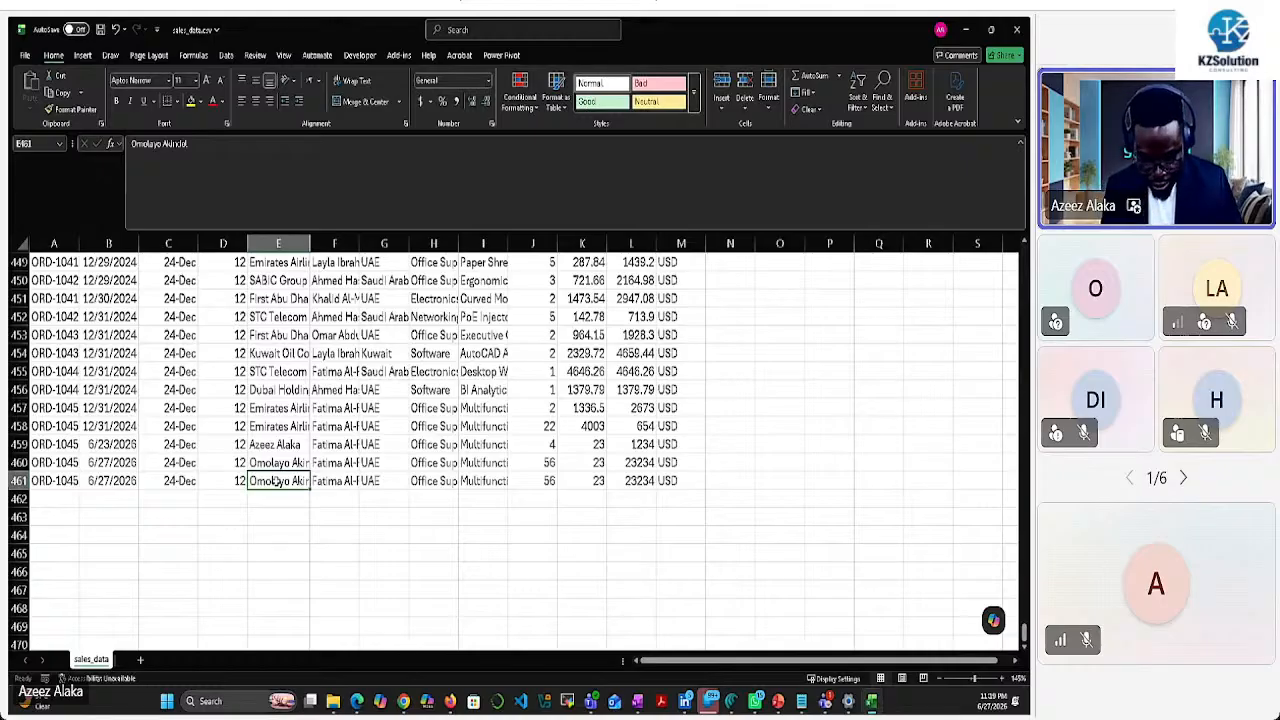
text(Adre)
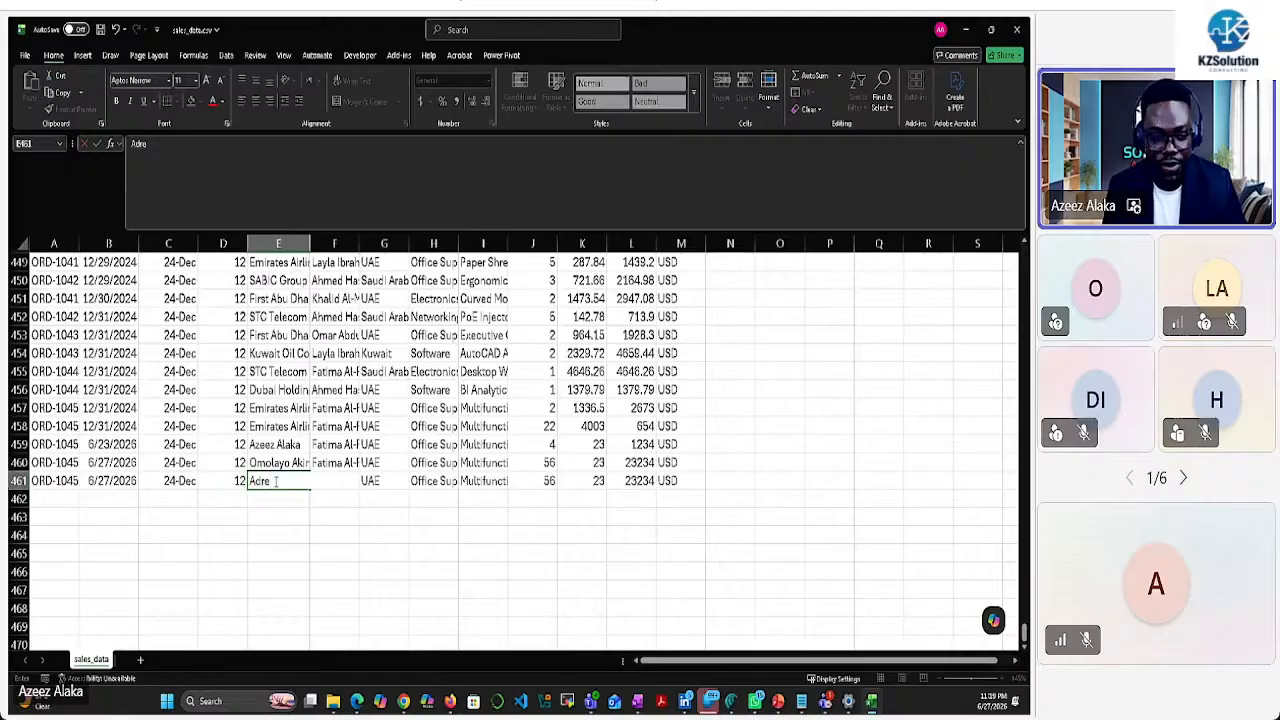
key(BackSpace)
key(BackSpace)
key(BackSpace)
key(BackSpace)
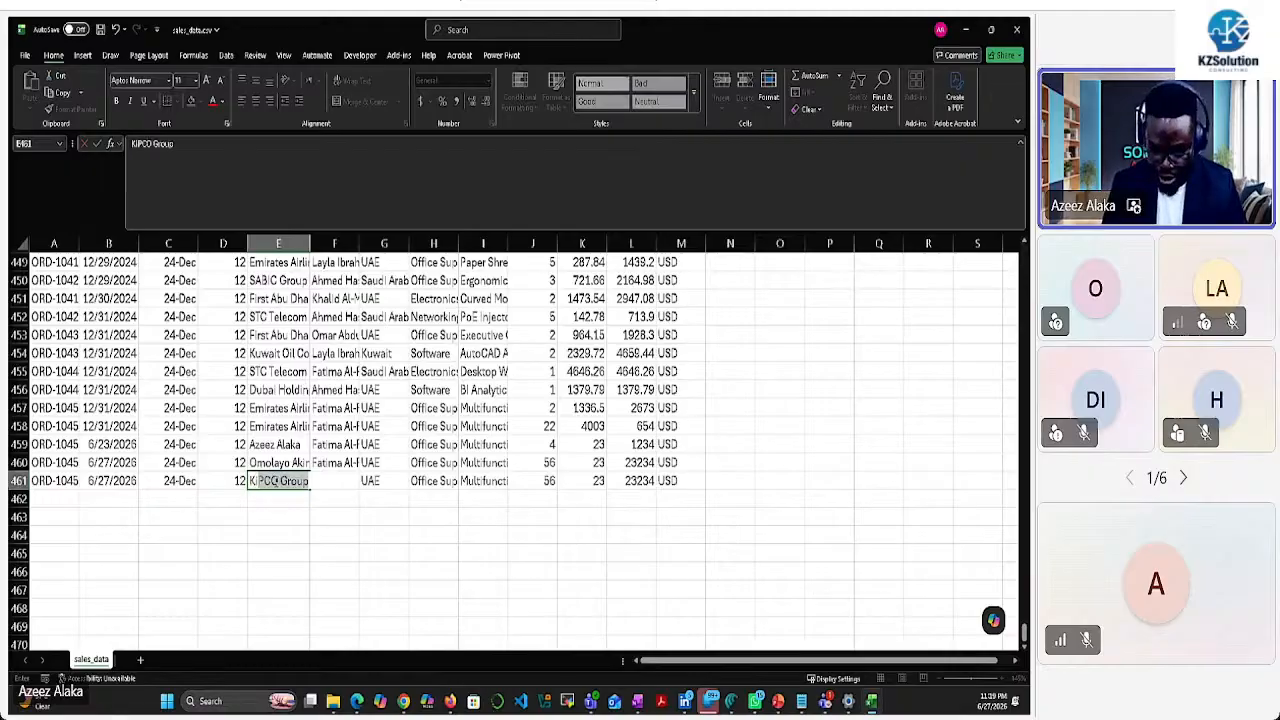
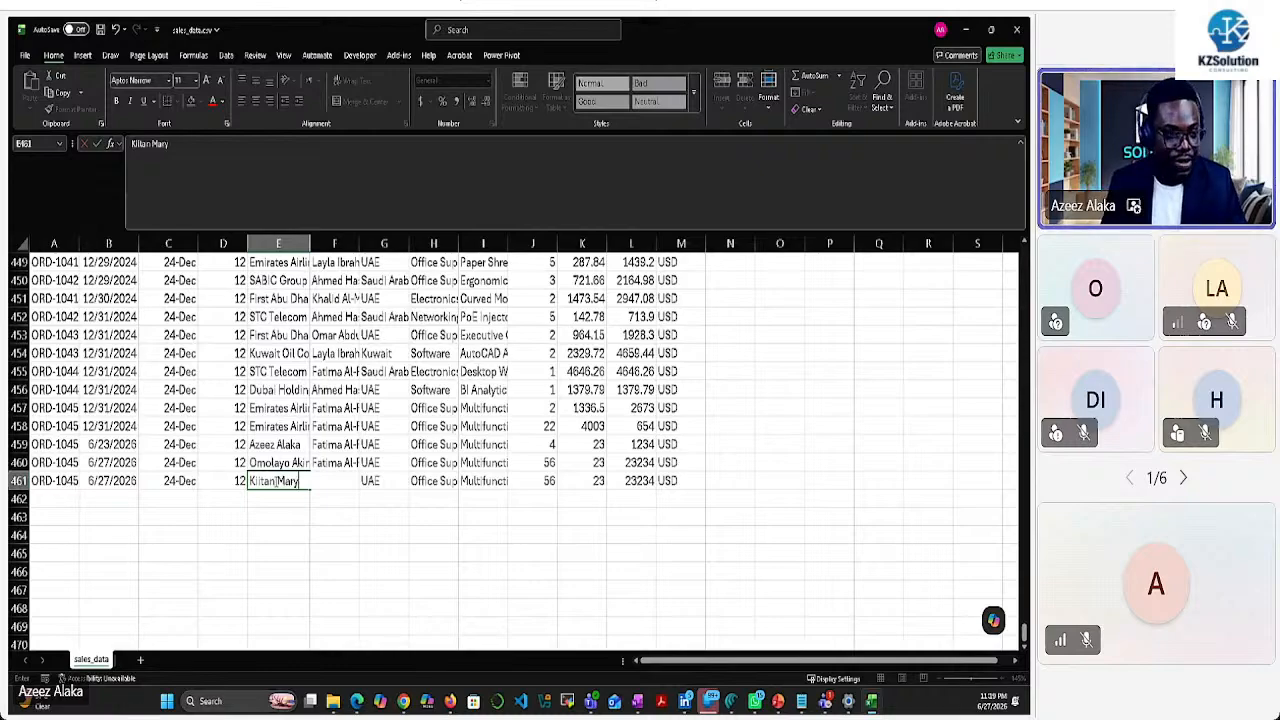
click(364, 485)
Enter quantity 34, unit price 56 and total 232 in row 461
click(549, 481)
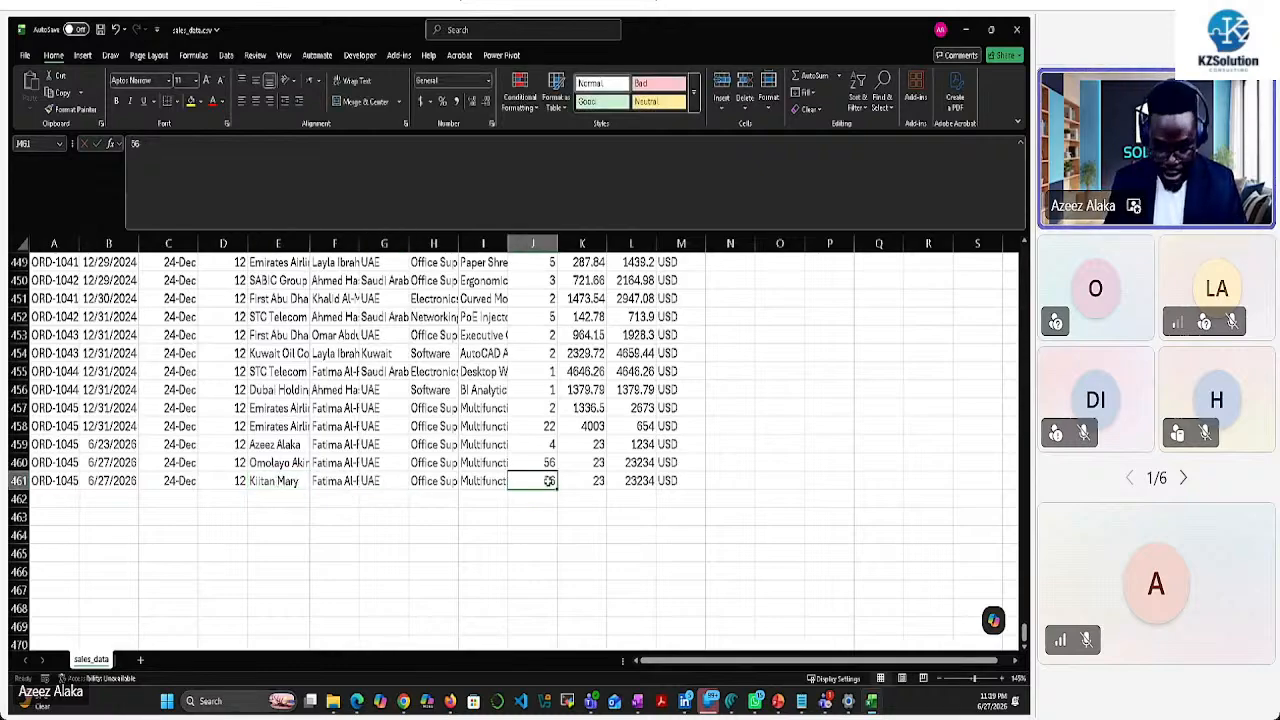
text(34)
click(584, 485)
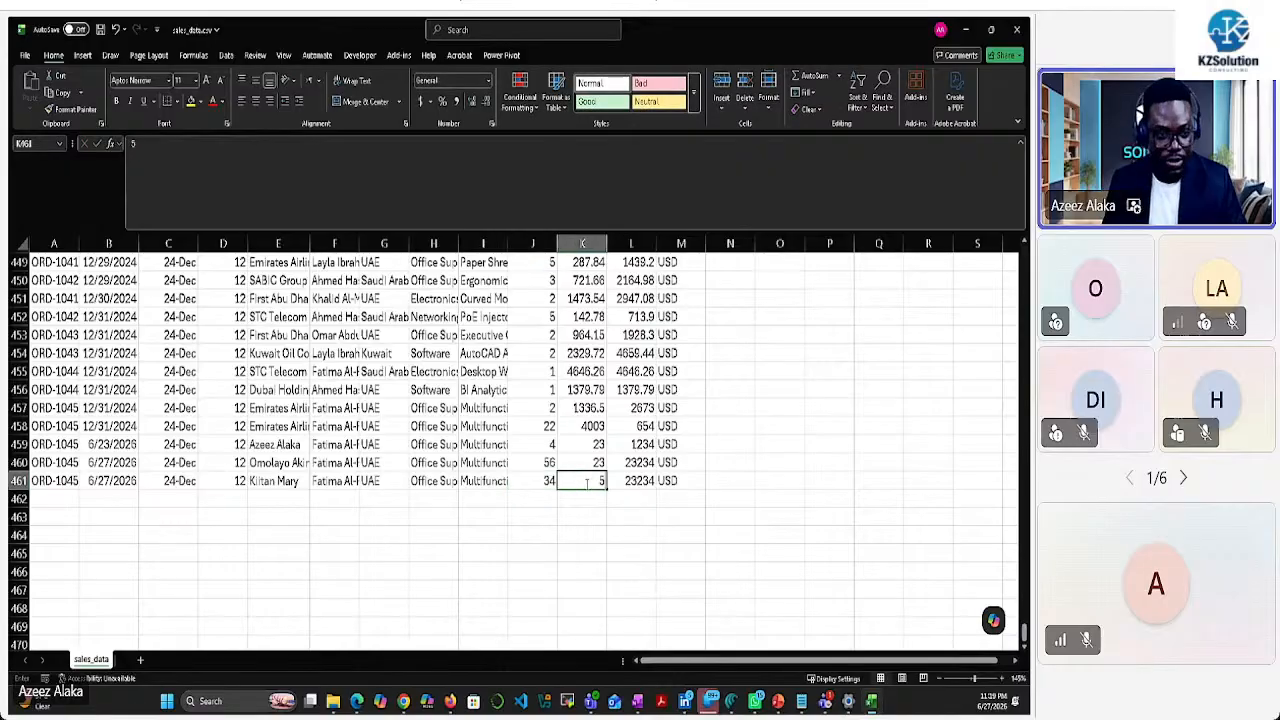
text(56)
click(637, 481)
text(232)
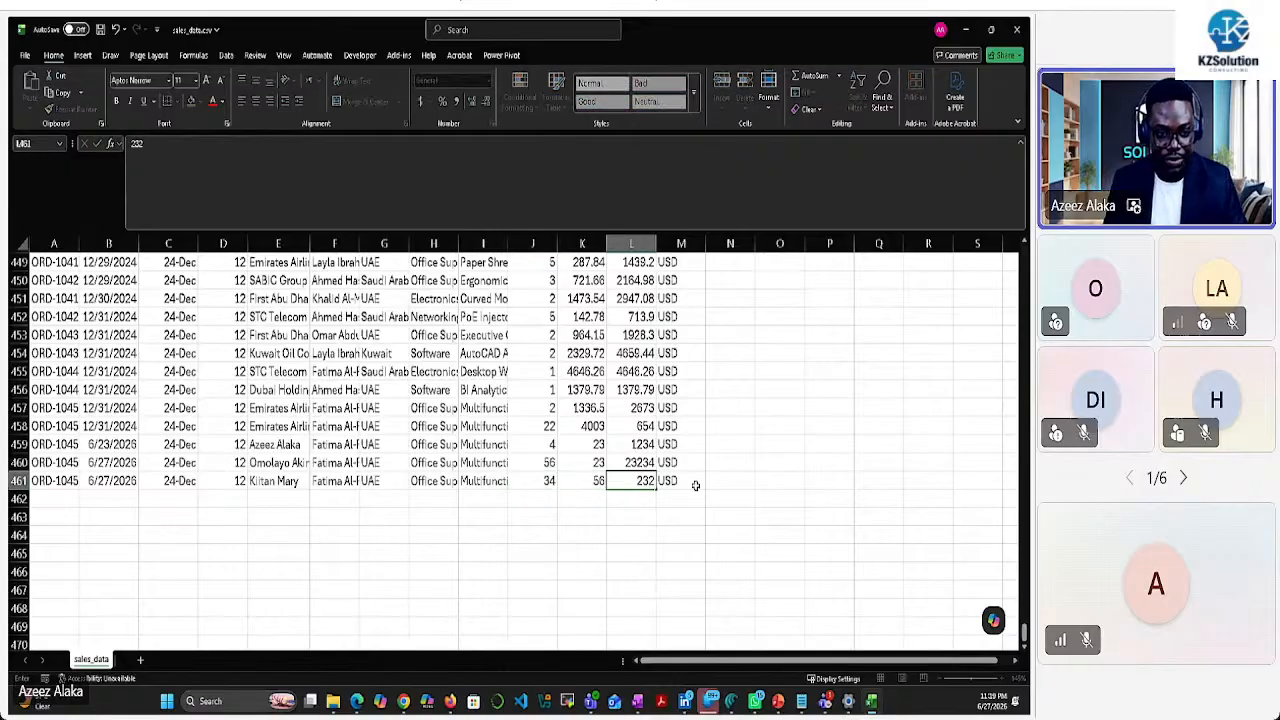
click(695, 485)
Save sales_data.csv again and return to the spreadsheet
click(100, 29)
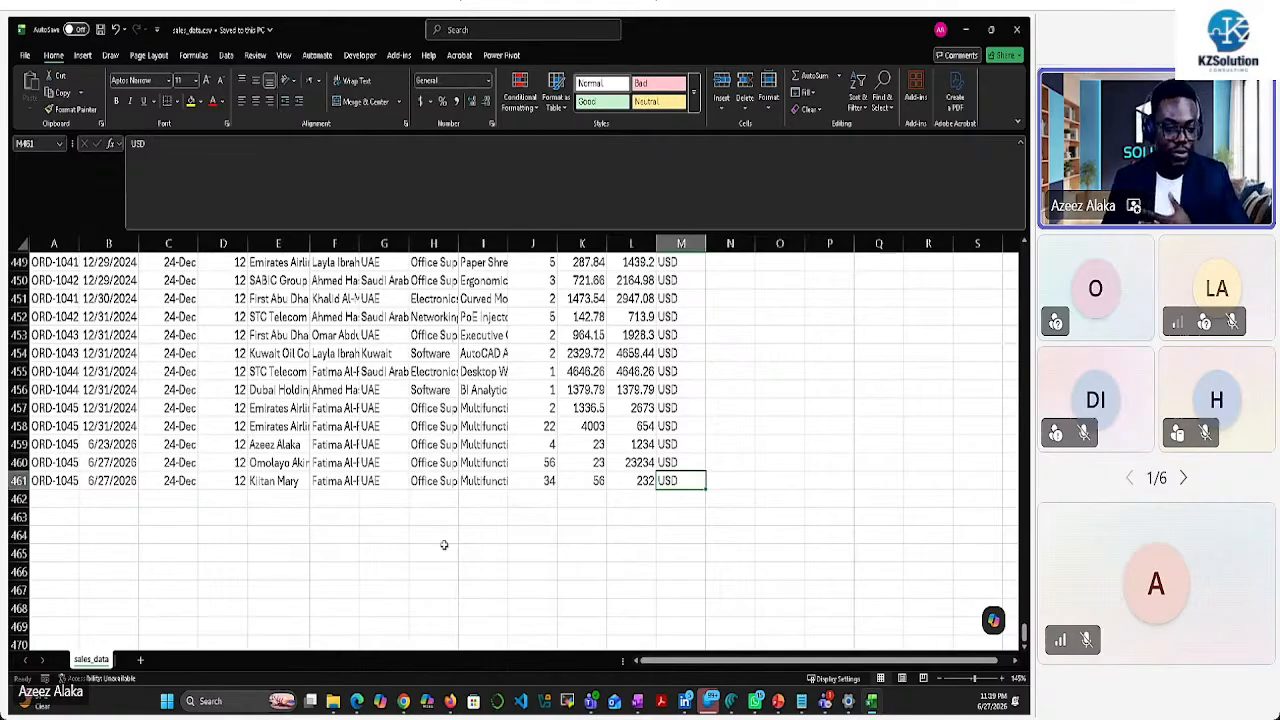
click(357, 700)
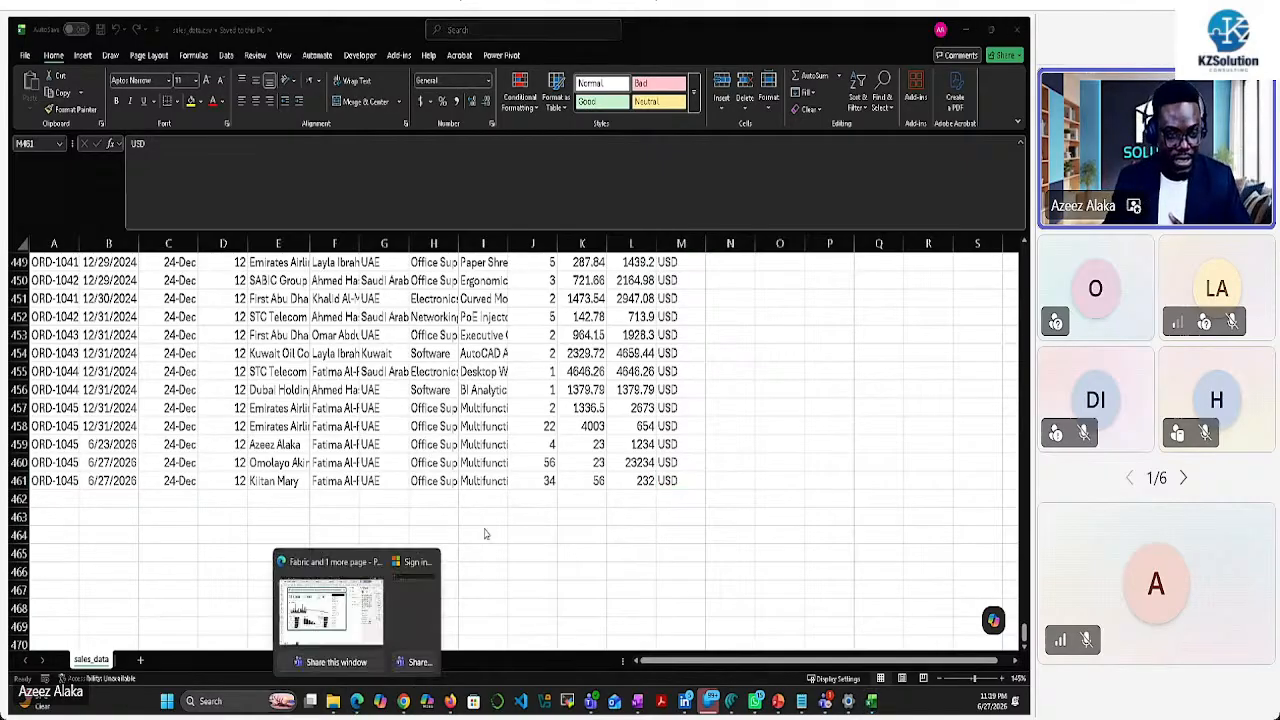
click(485, 534)
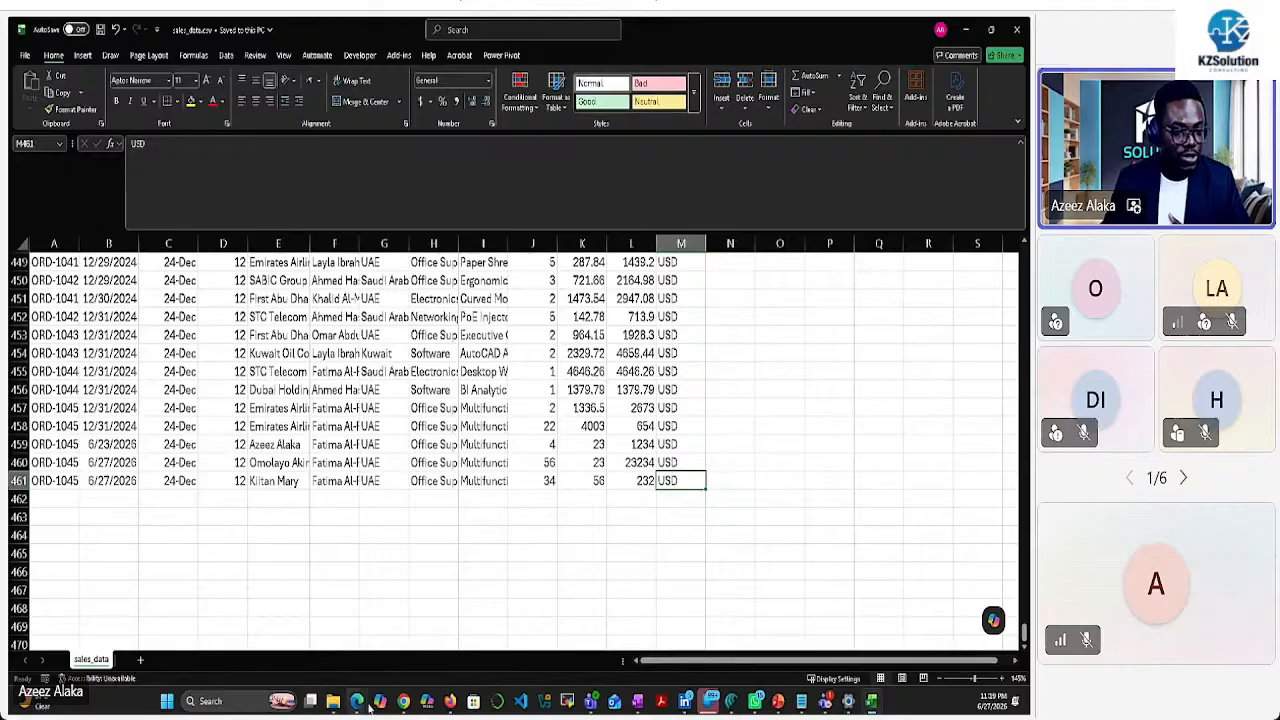
Save the unsaved Fabric dashboard as 'Report', assigned to the Create visualizations task
mouse_move(368, 702)
click(365, 600)
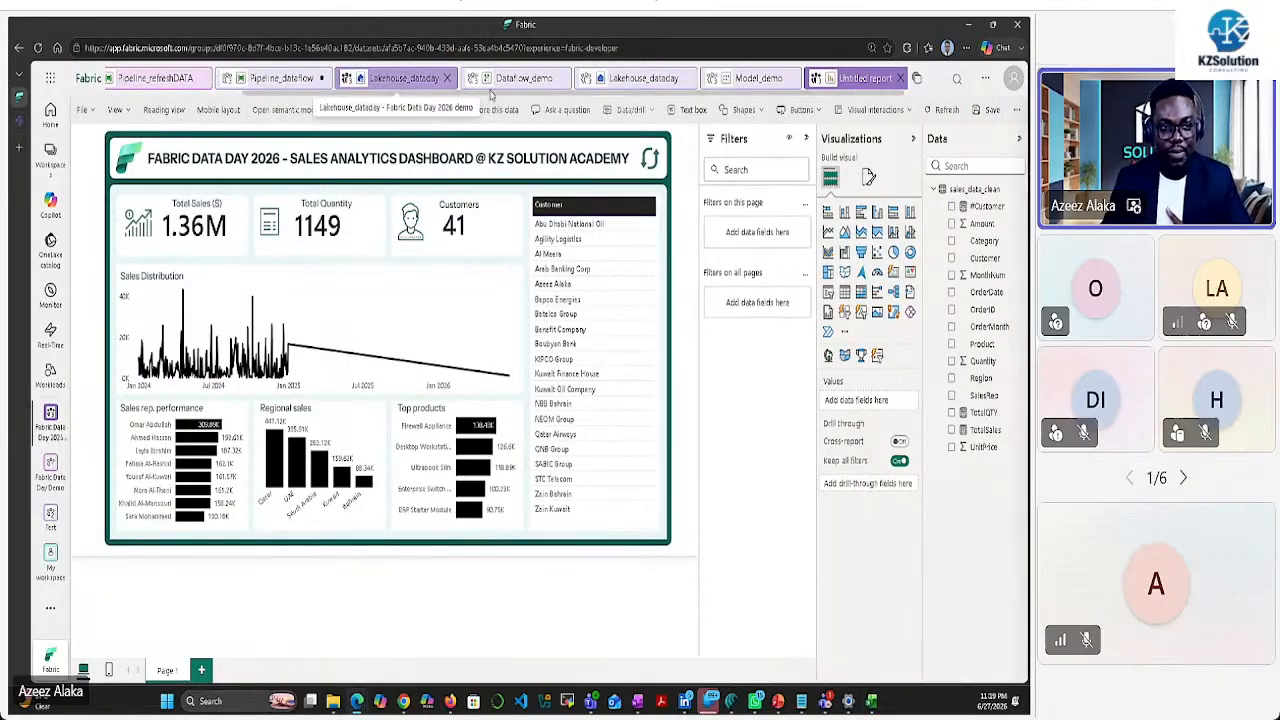
click(272, 79)
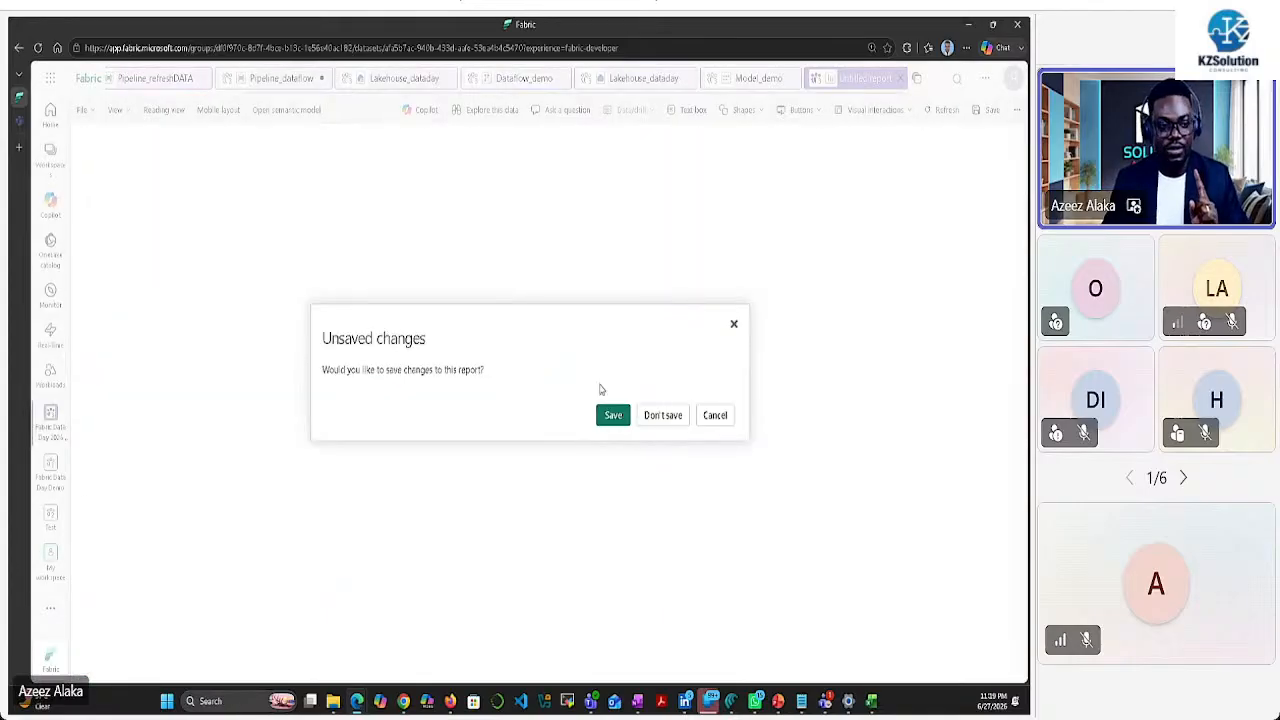
click(613, 415)
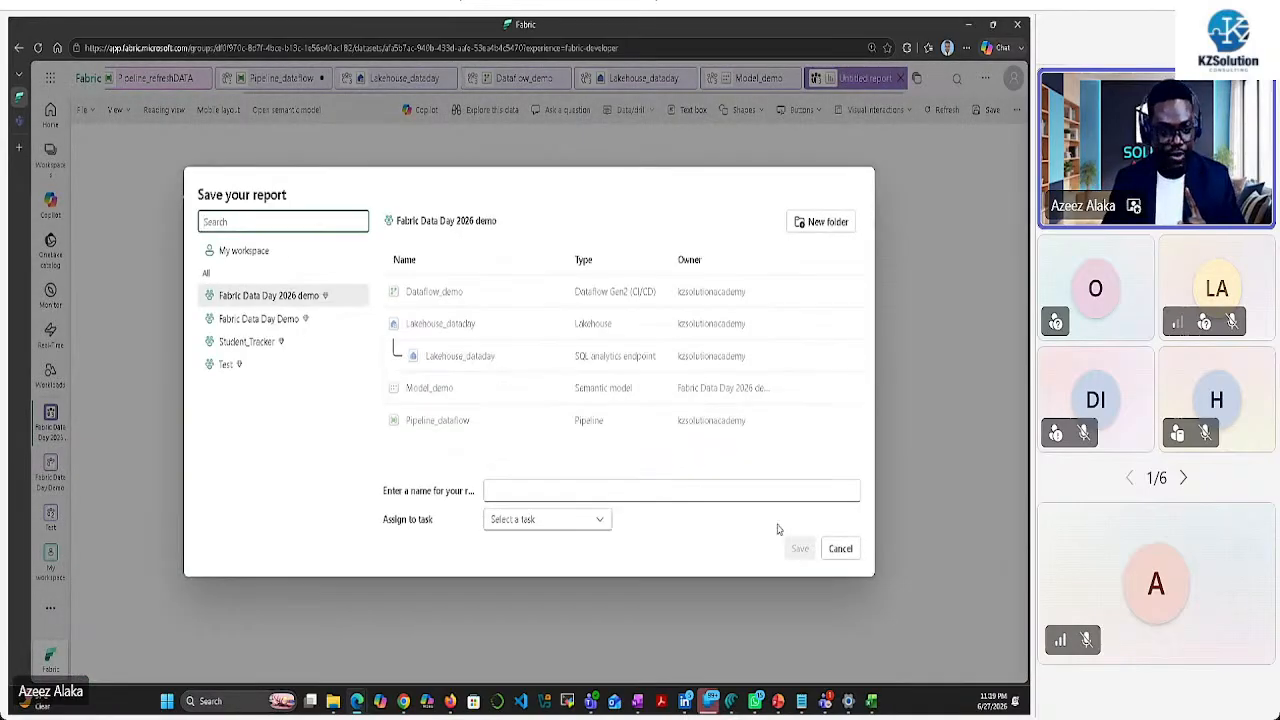
click(572, 491)
text(Report_Student_Tracker)
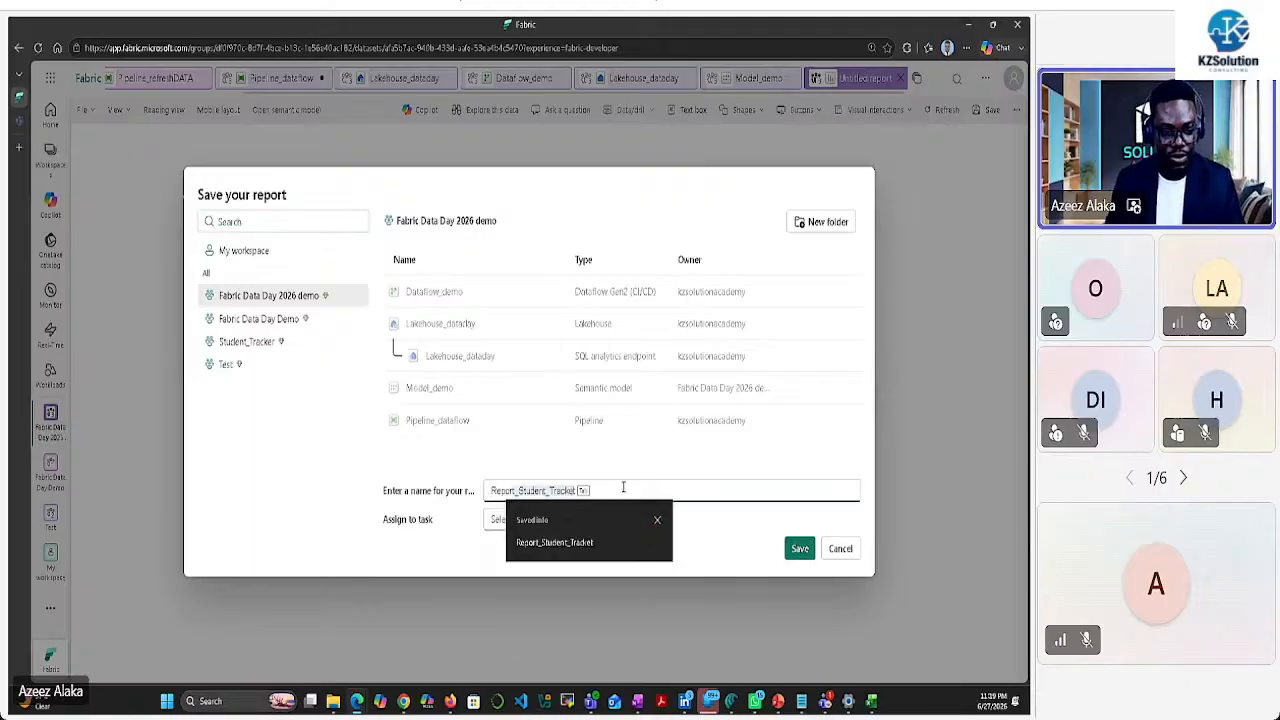
key(BackSpace)
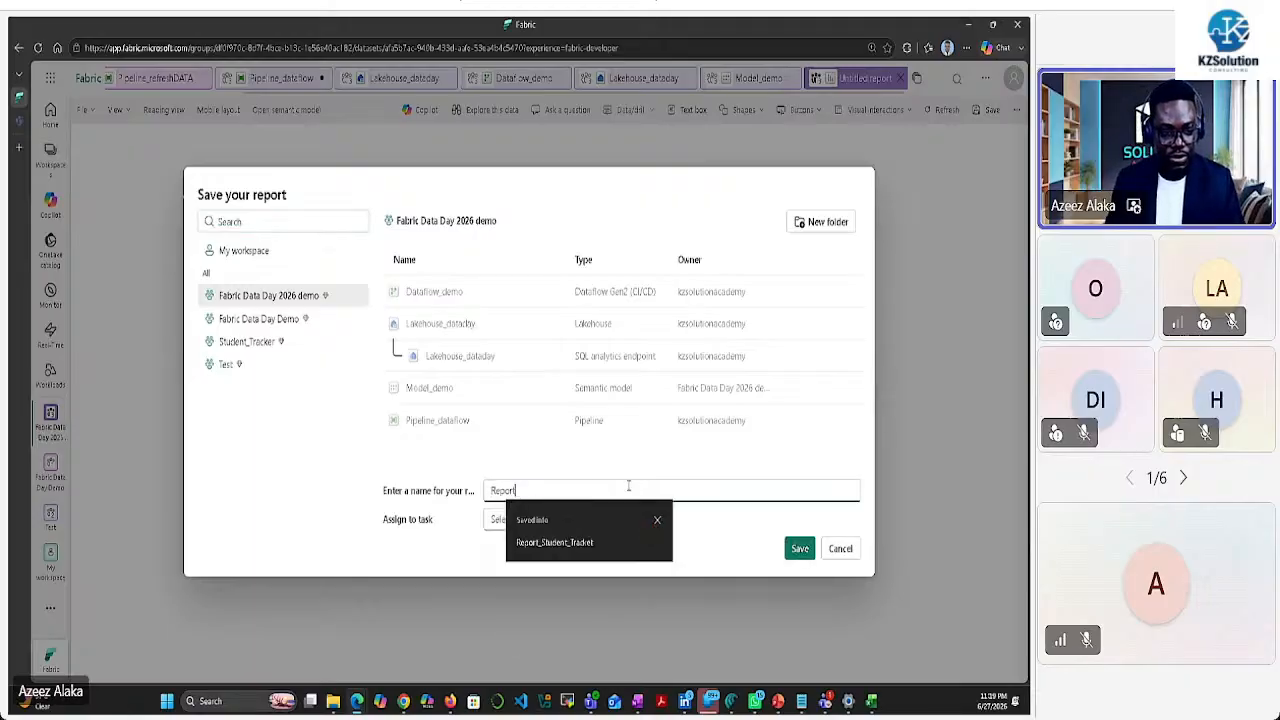
click(764, 528)
click(603, 522)
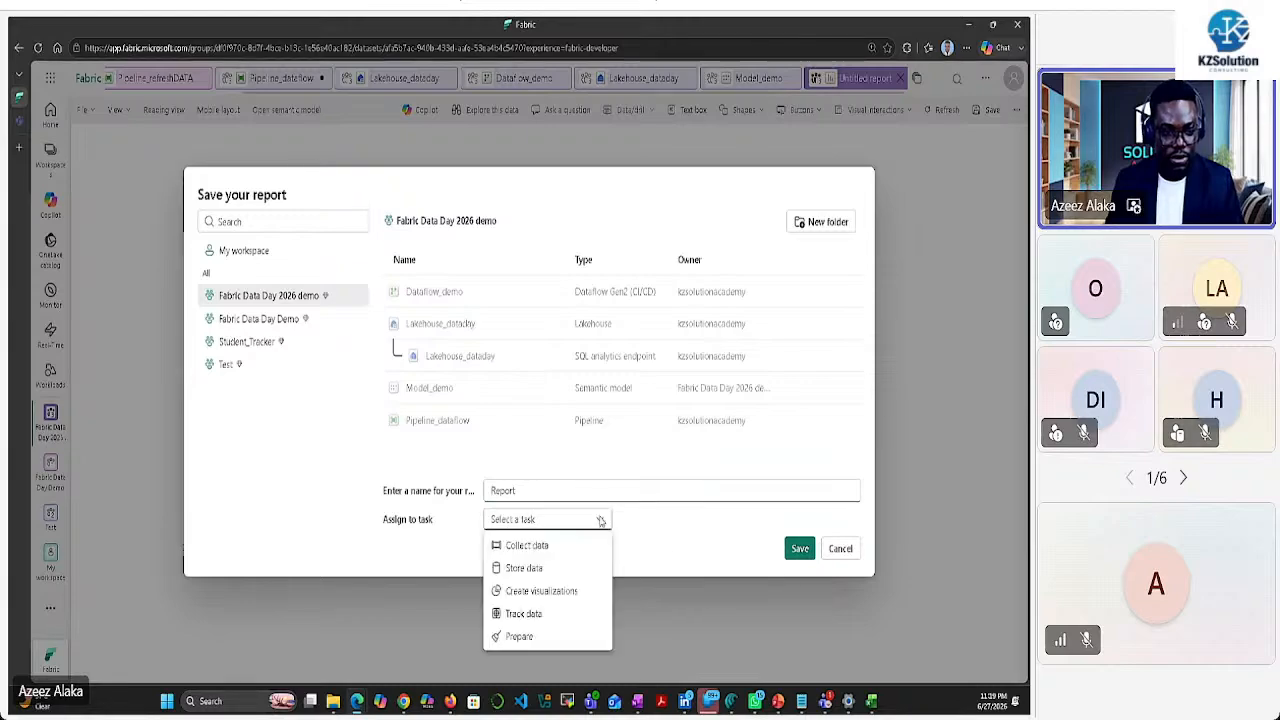
click(551, 592)
click(800, 548)
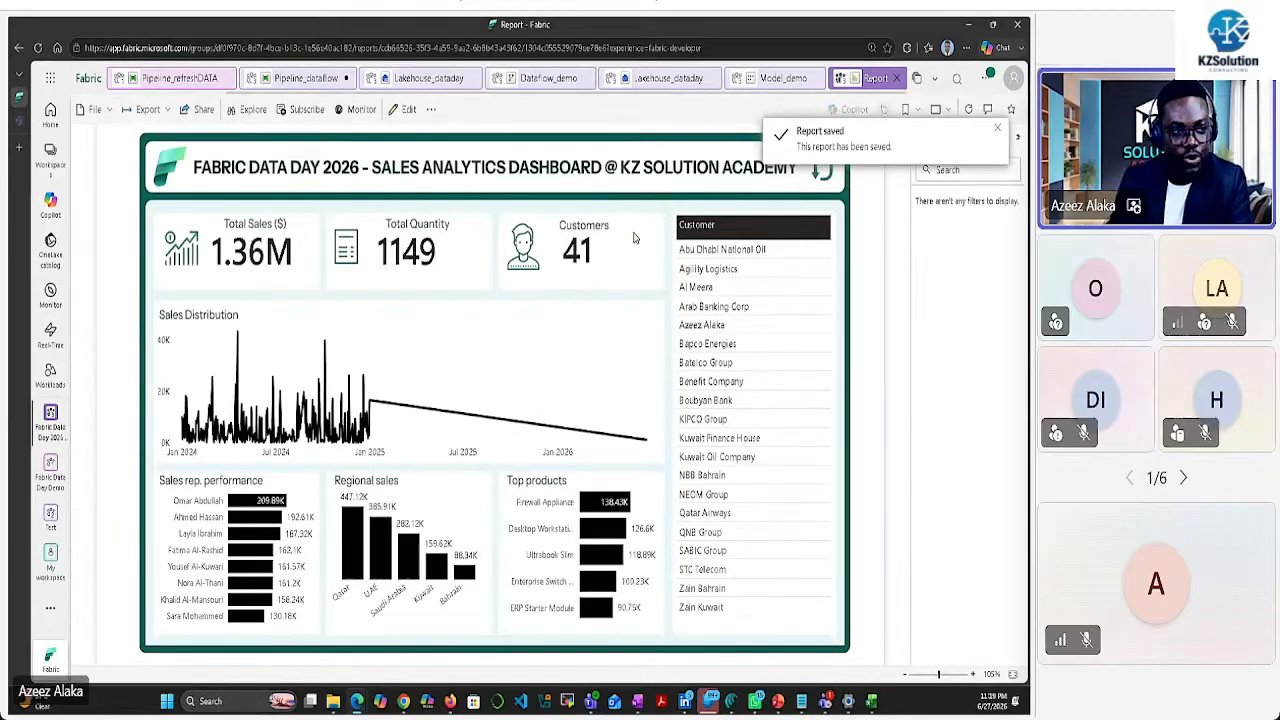
Open Pipeline_dataflow, then save and run the pipeline
click(324, 82)
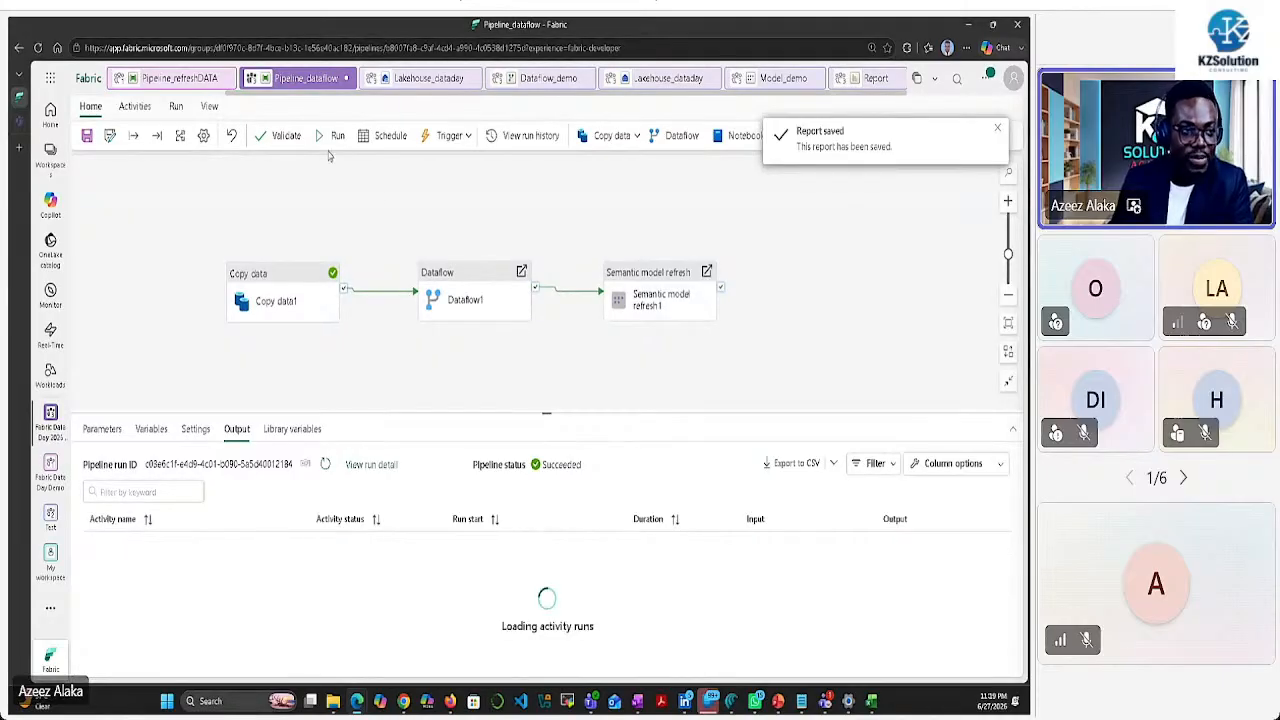
click(333, 135)
click(528, 420)
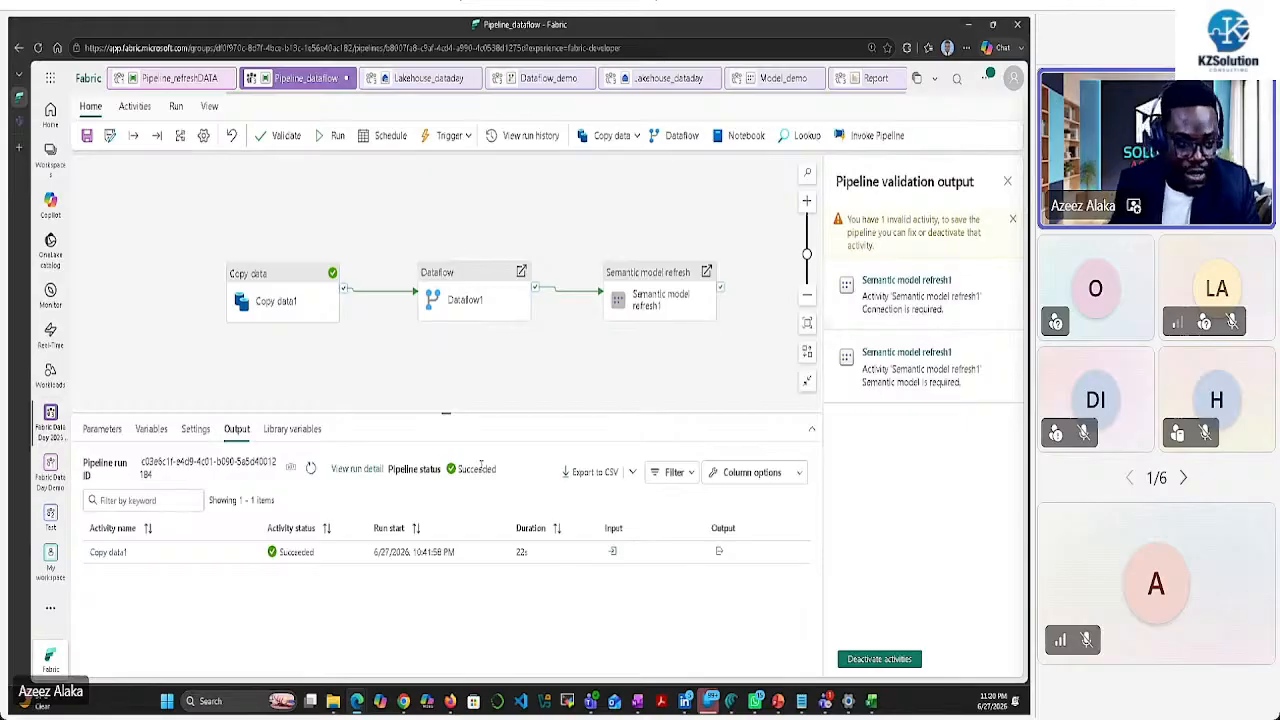
Point the Semantic model refresh at the PowerBIDatasets connection and Model_demo, then close validation output
drag(650, 304, 648, 282)
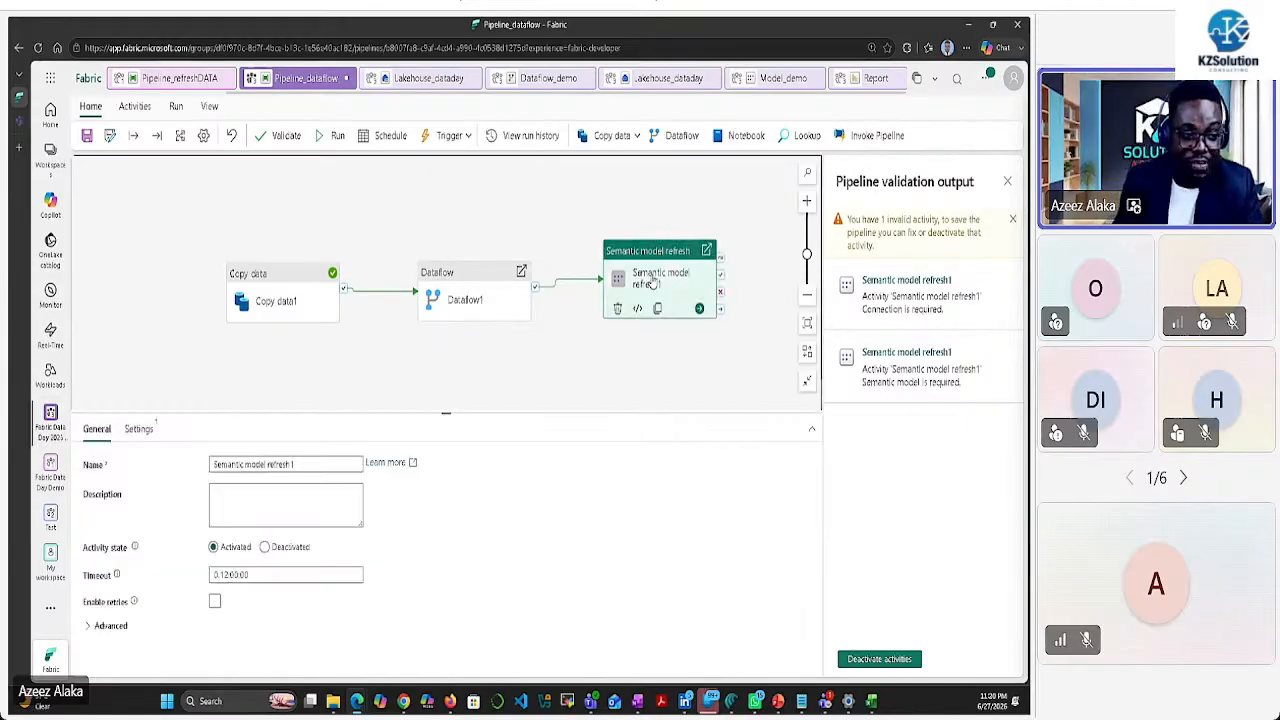
click(139, 429)
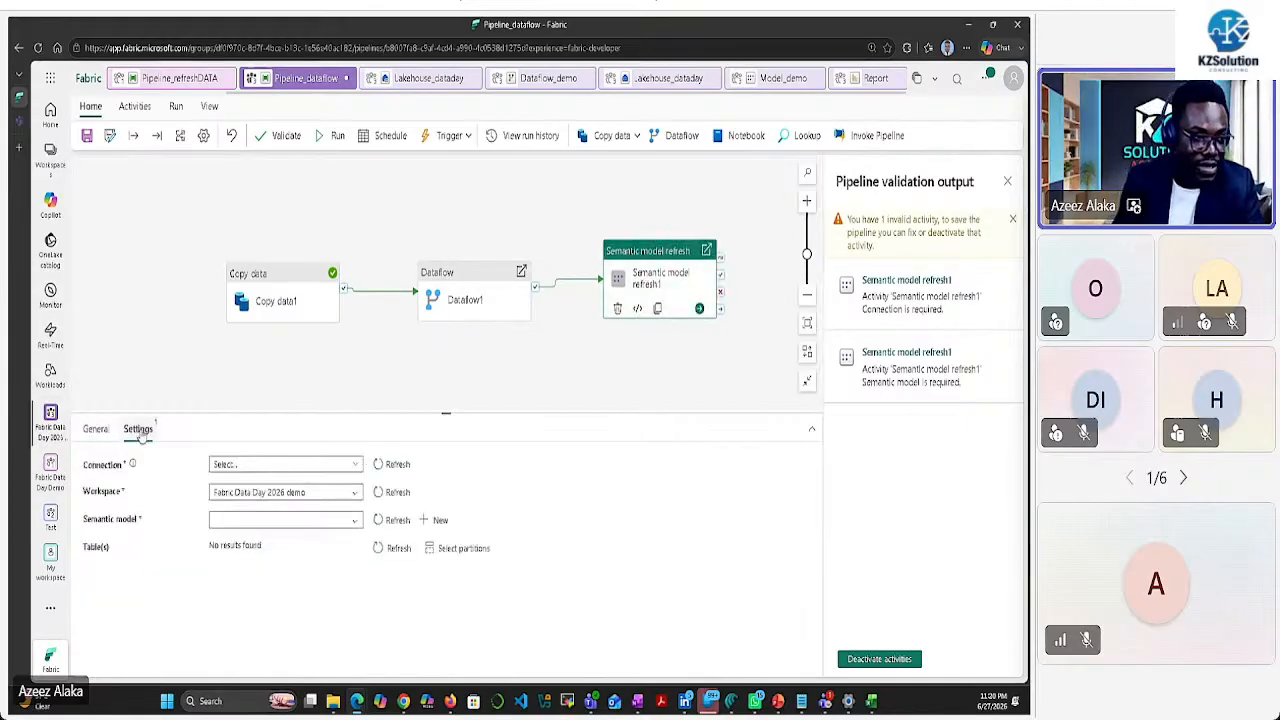
click(354, 468)
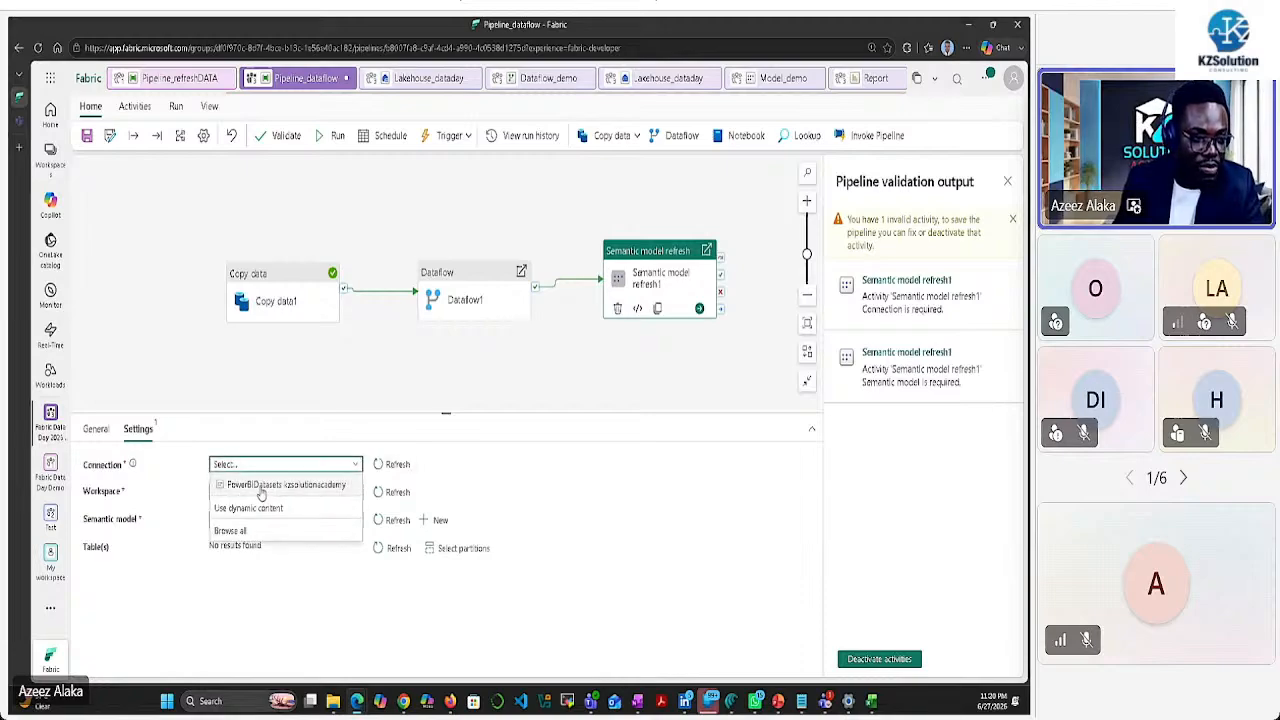
click(262, 485)
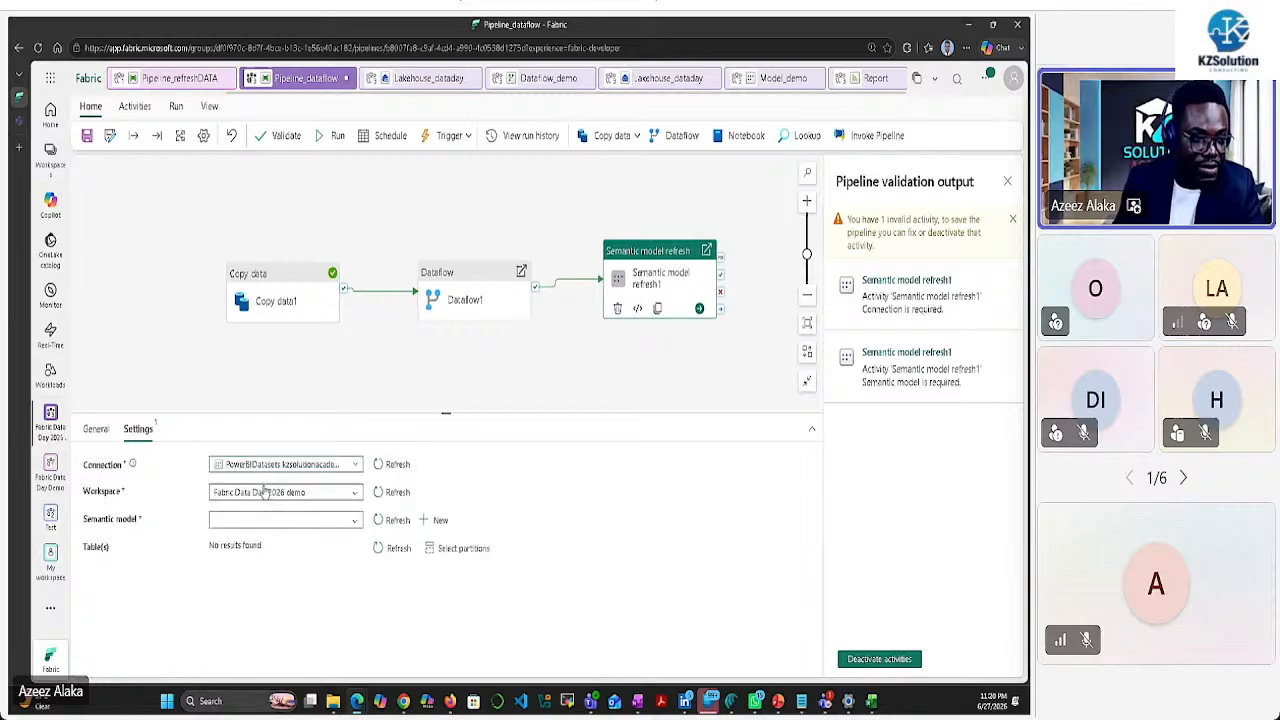
click(350, 520)
click(275, 542)
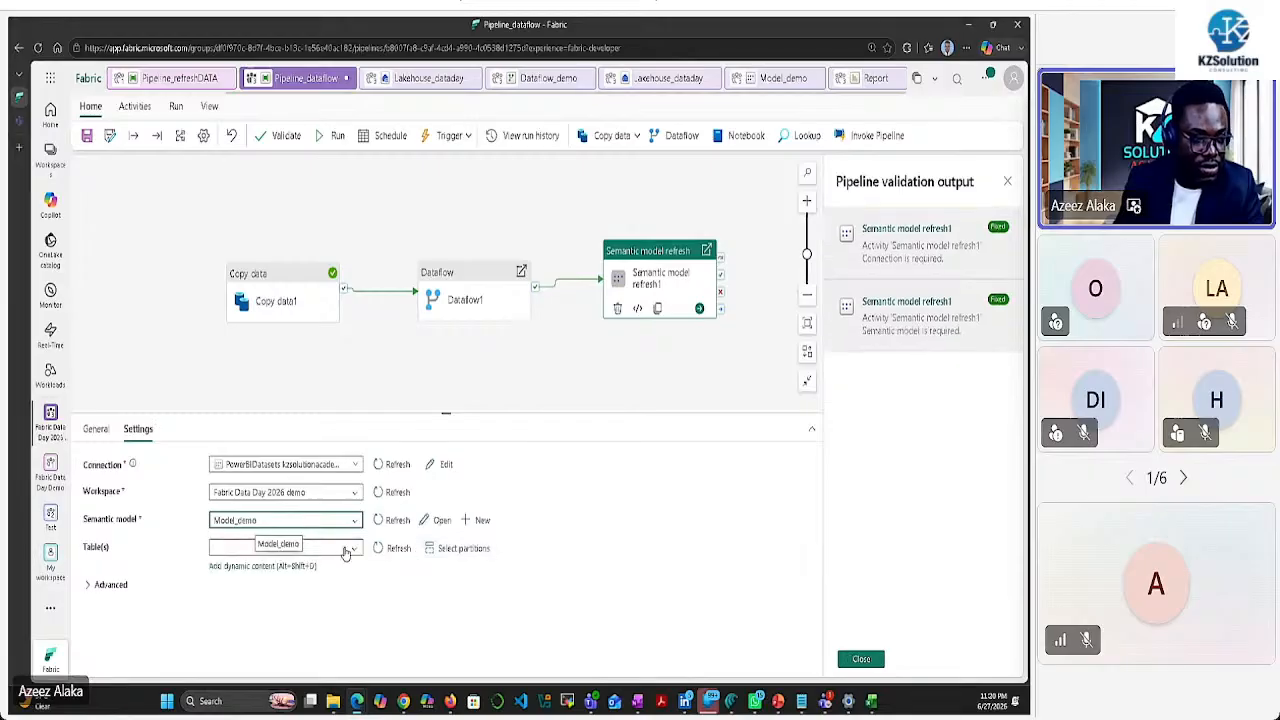
click(352, 549)
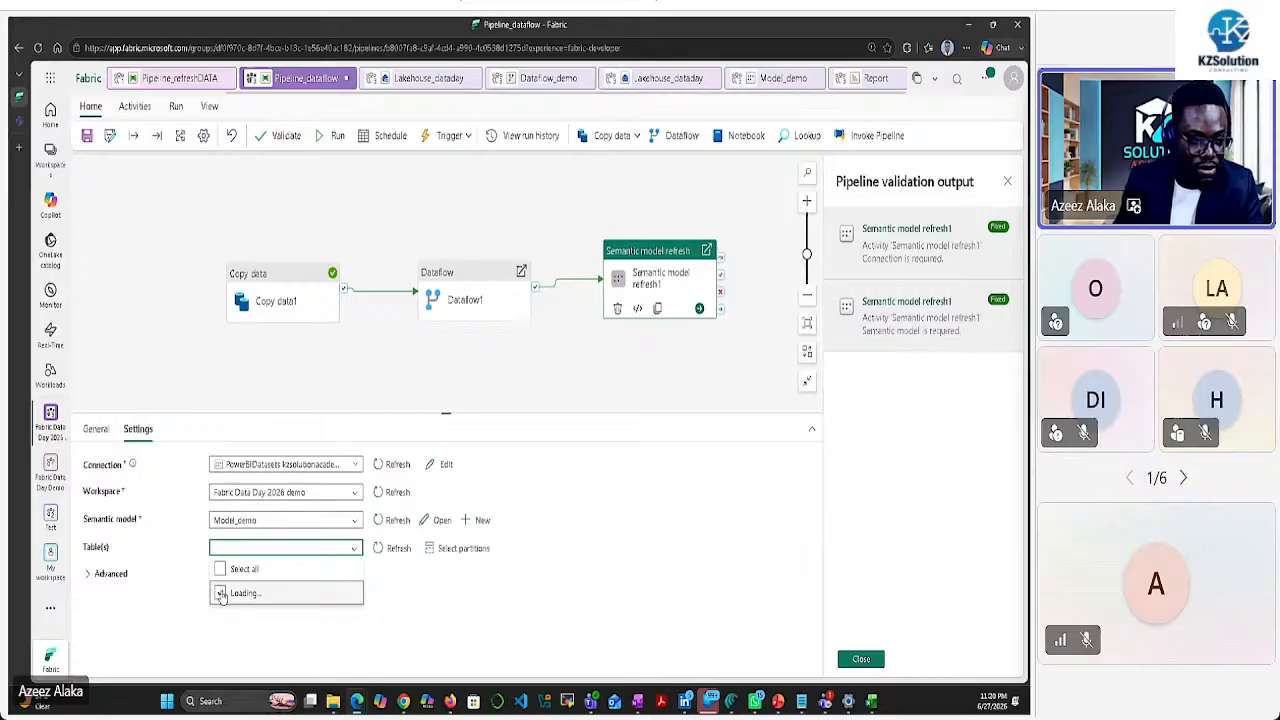
click(441, 593)
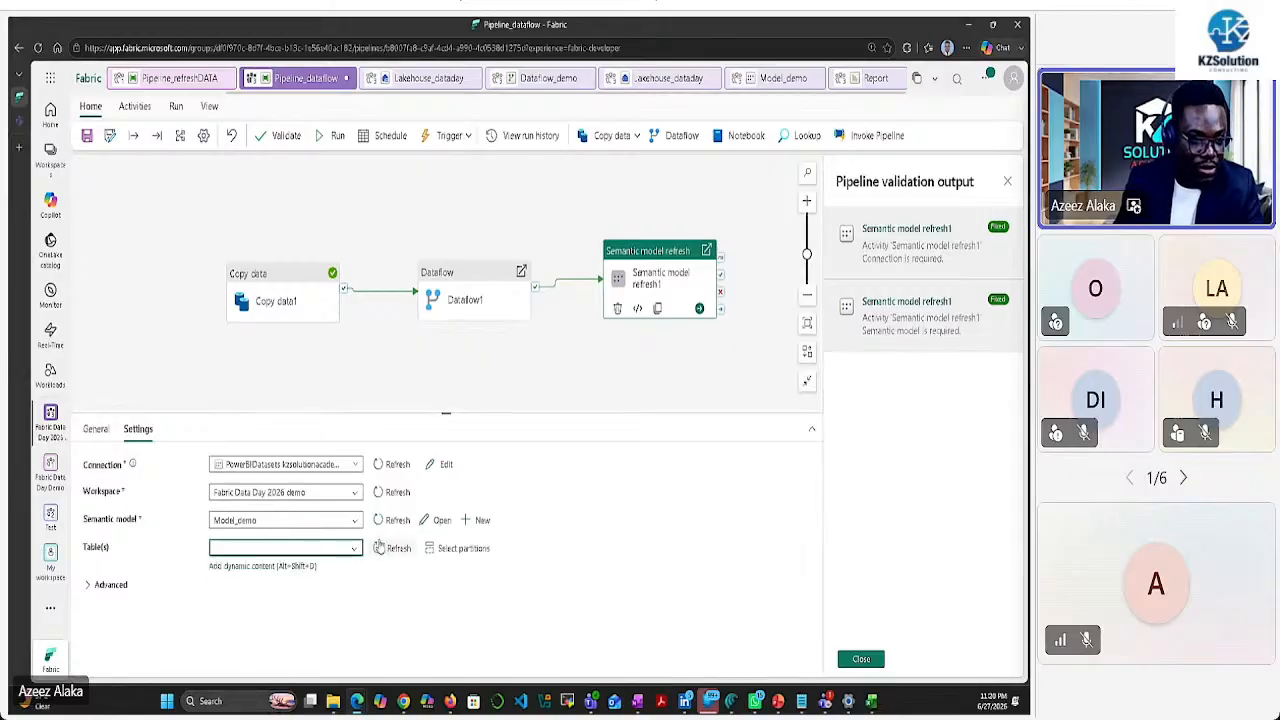
click(605, 362)
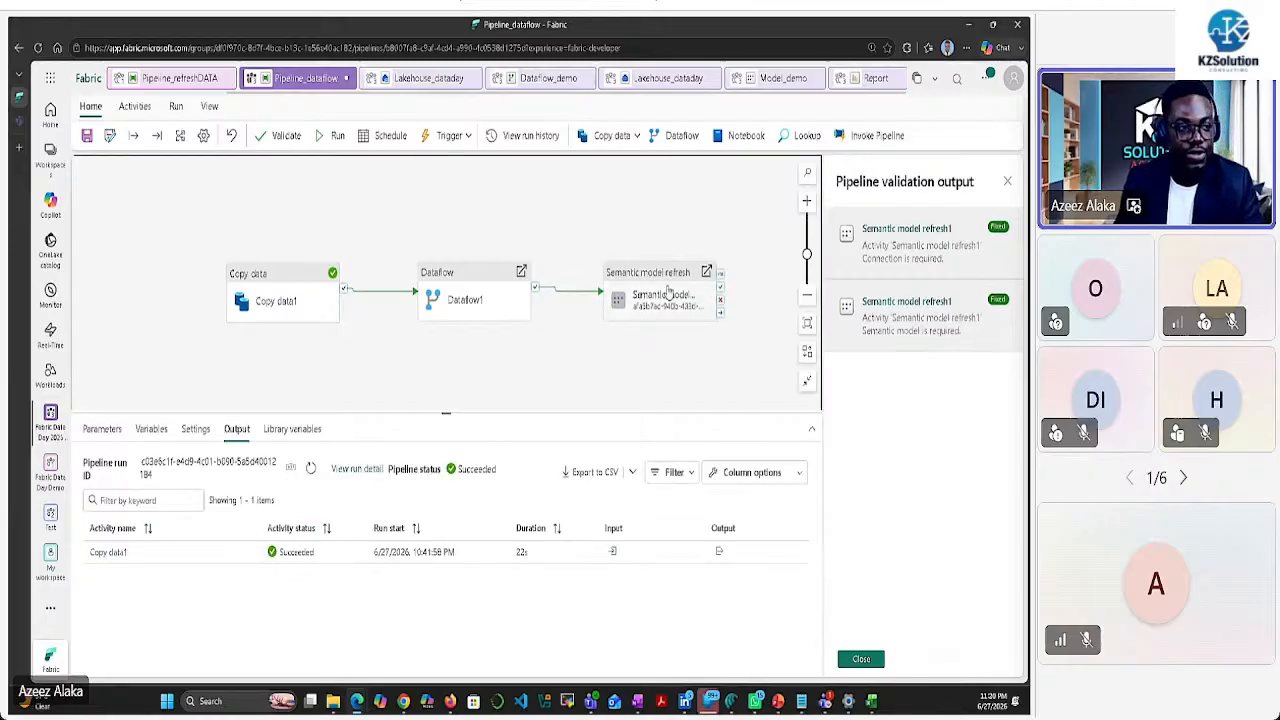
click(860, 659)
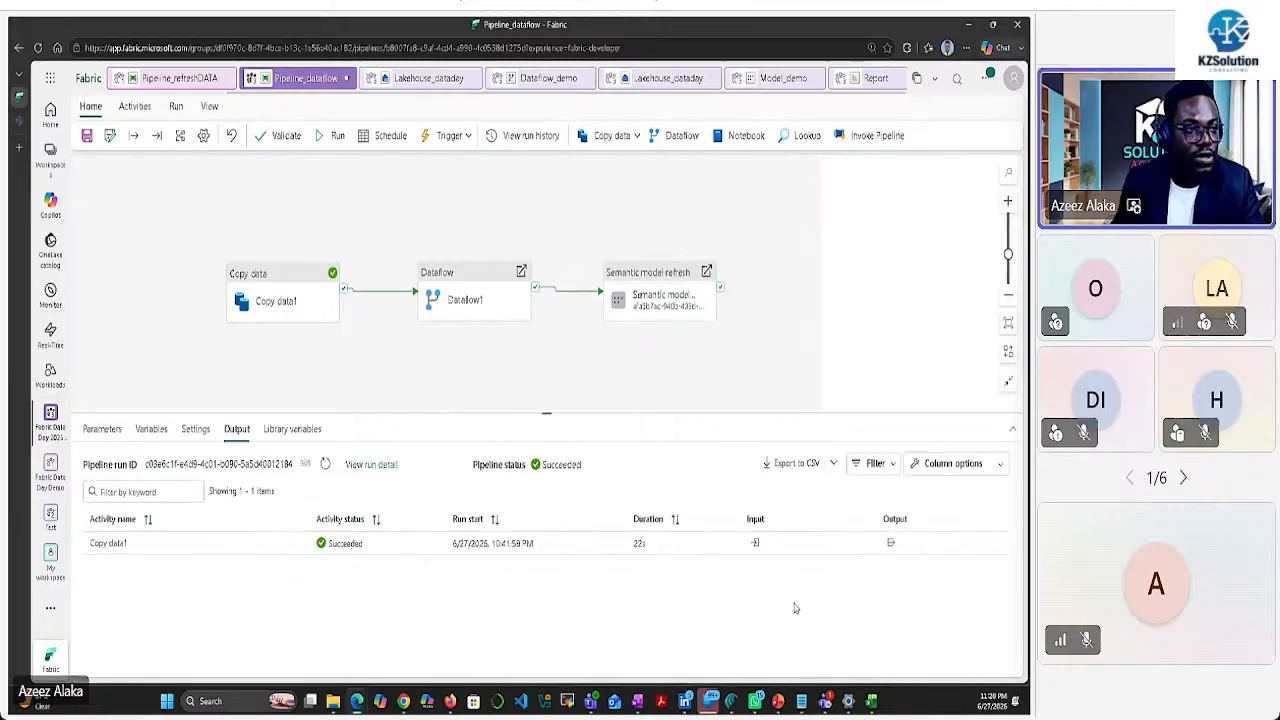
Save and run the Pipeline_dataflow pipeline, then browse its data items in the OneLake catalog
click(334, 135)
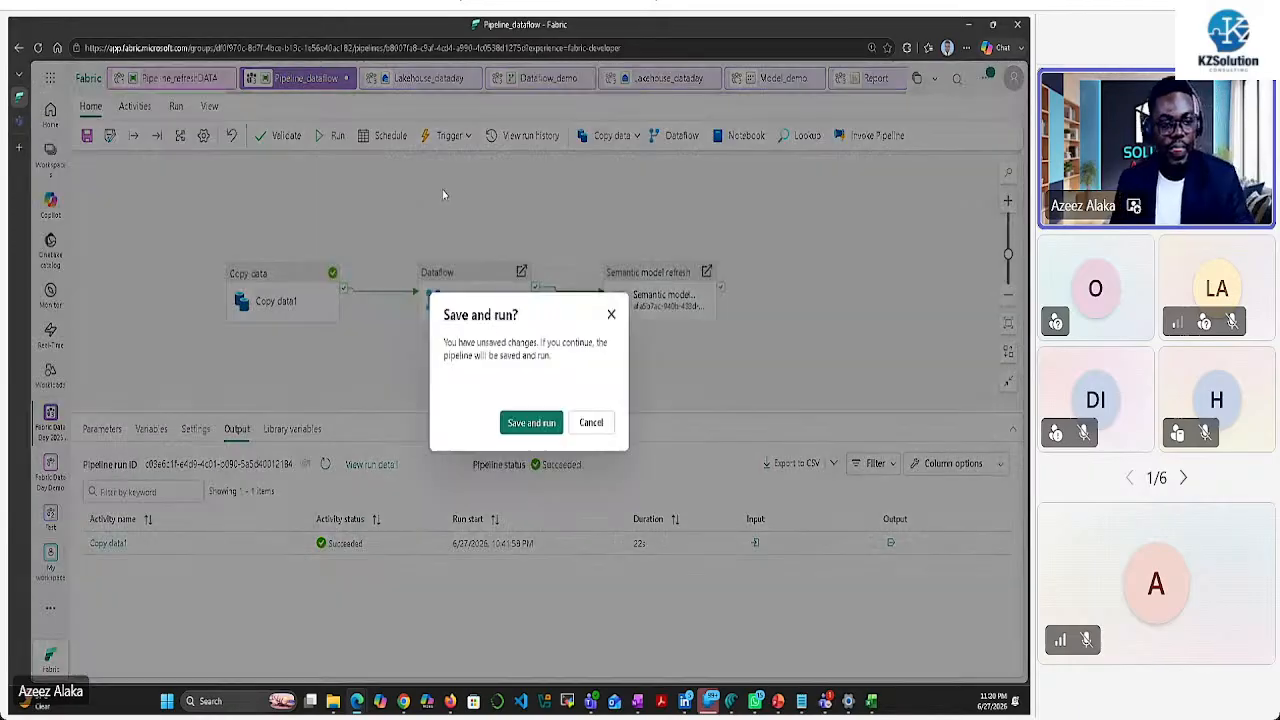
click(531, 422)
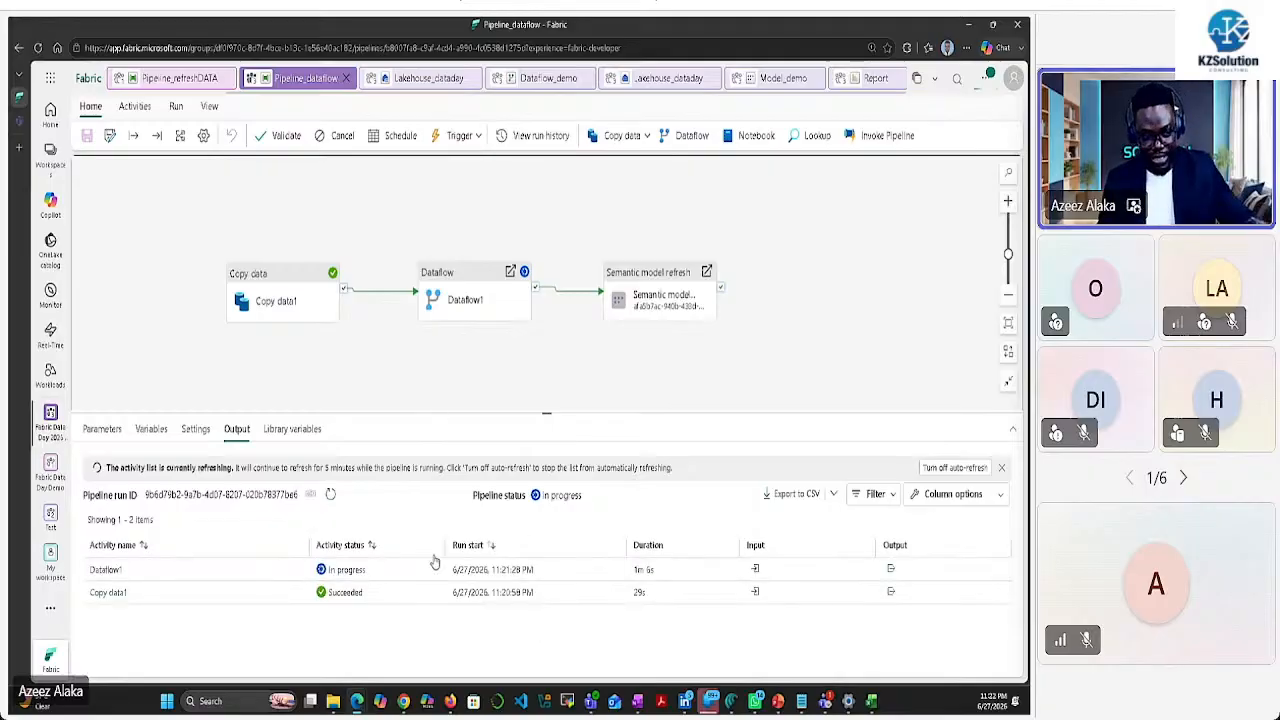
click(50, 246)
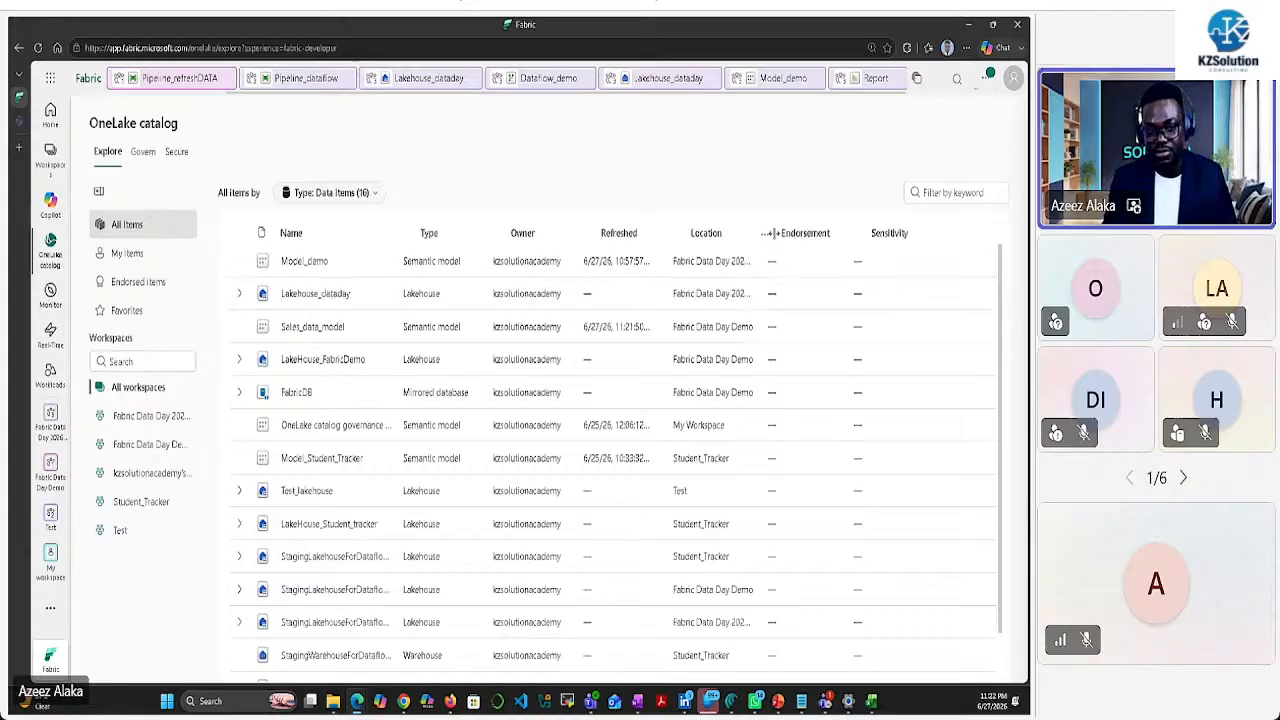
Widen the catalog's Location column and check the Pipeline_dataflow run's output
drag(770, 232, 834, 232)
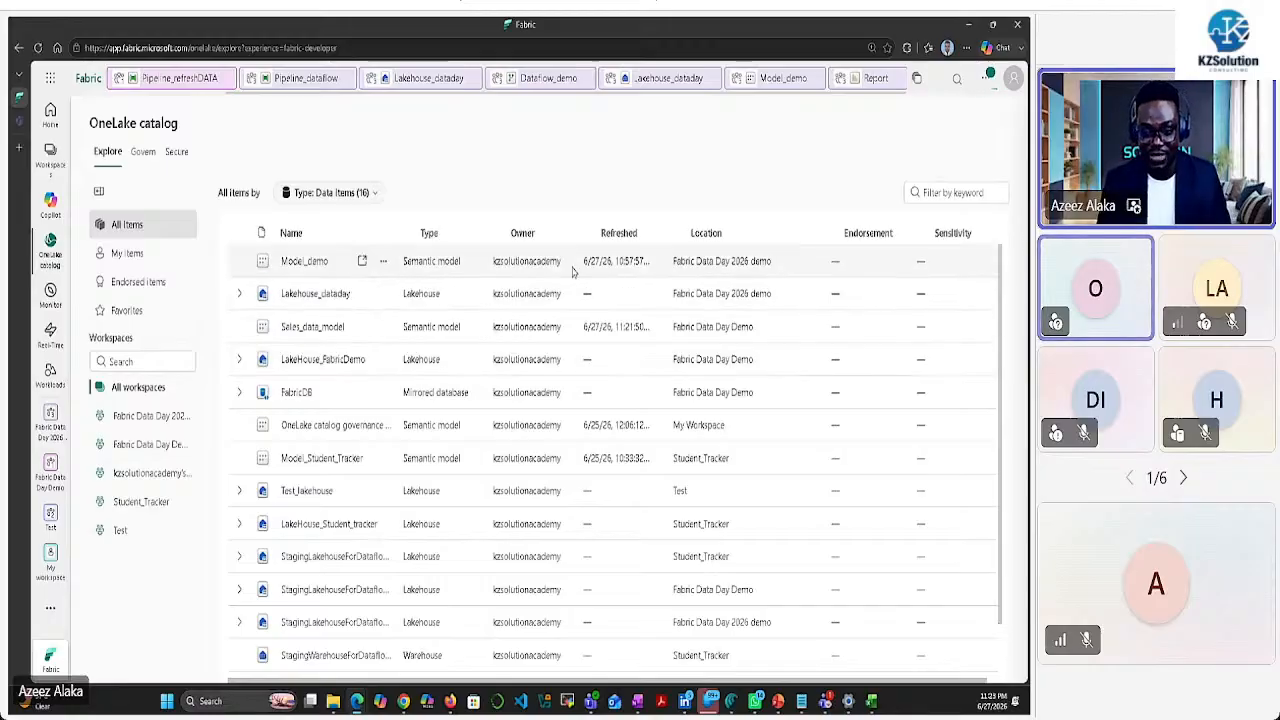
click(297, 80)
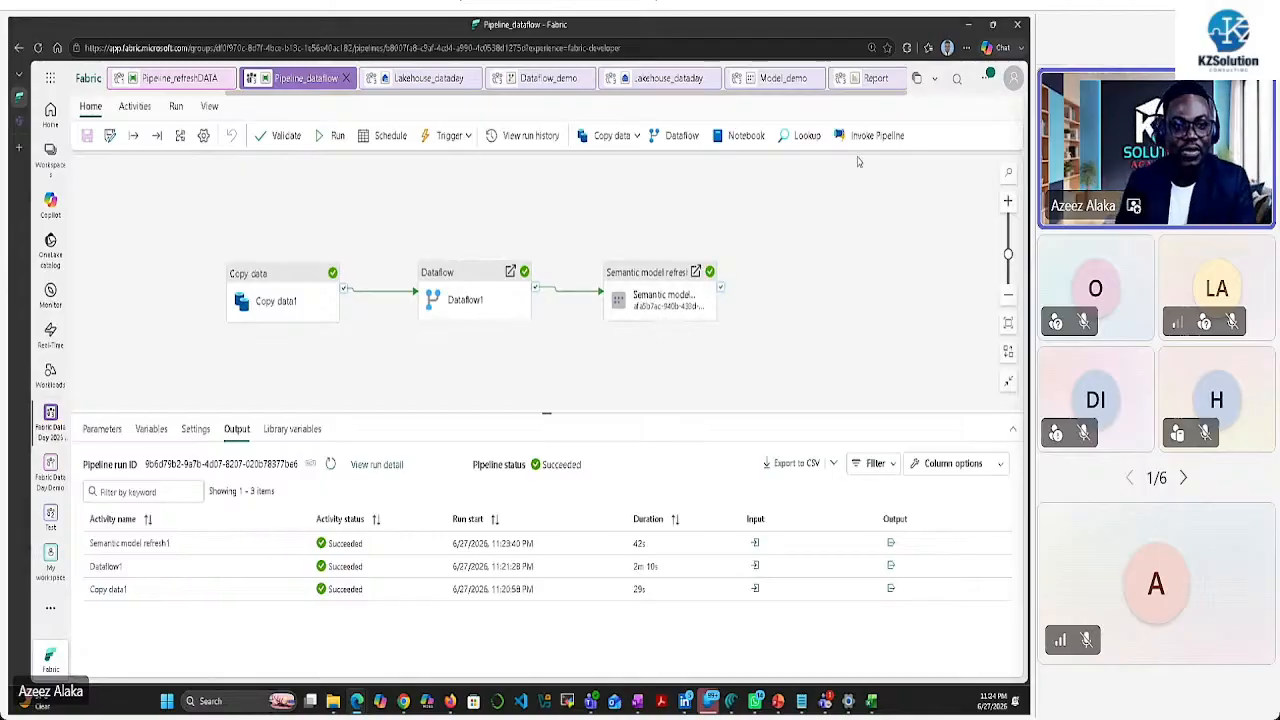
Reopen the sales report showing 1.39M sales, 1239 quantity and 43 customers
click(872, 78)
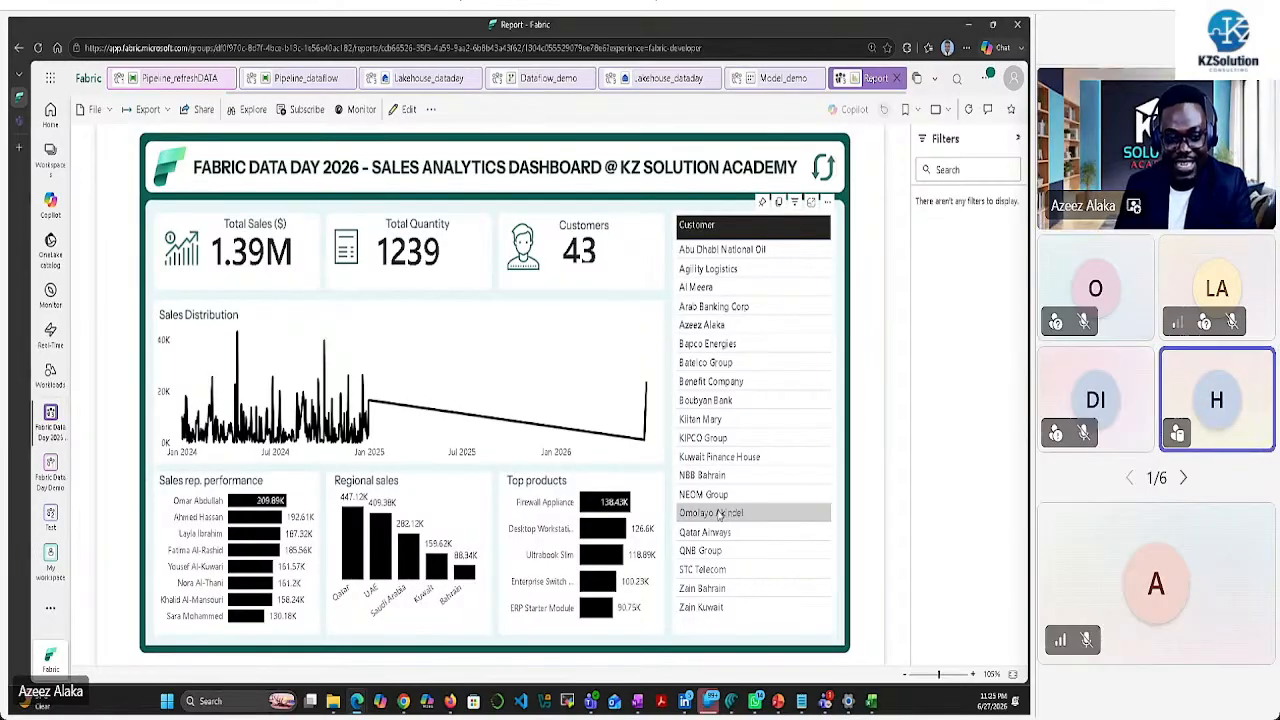
Filter the report to one newly added customer, then present the PowerPoint deck full-screen
click(715, 425)
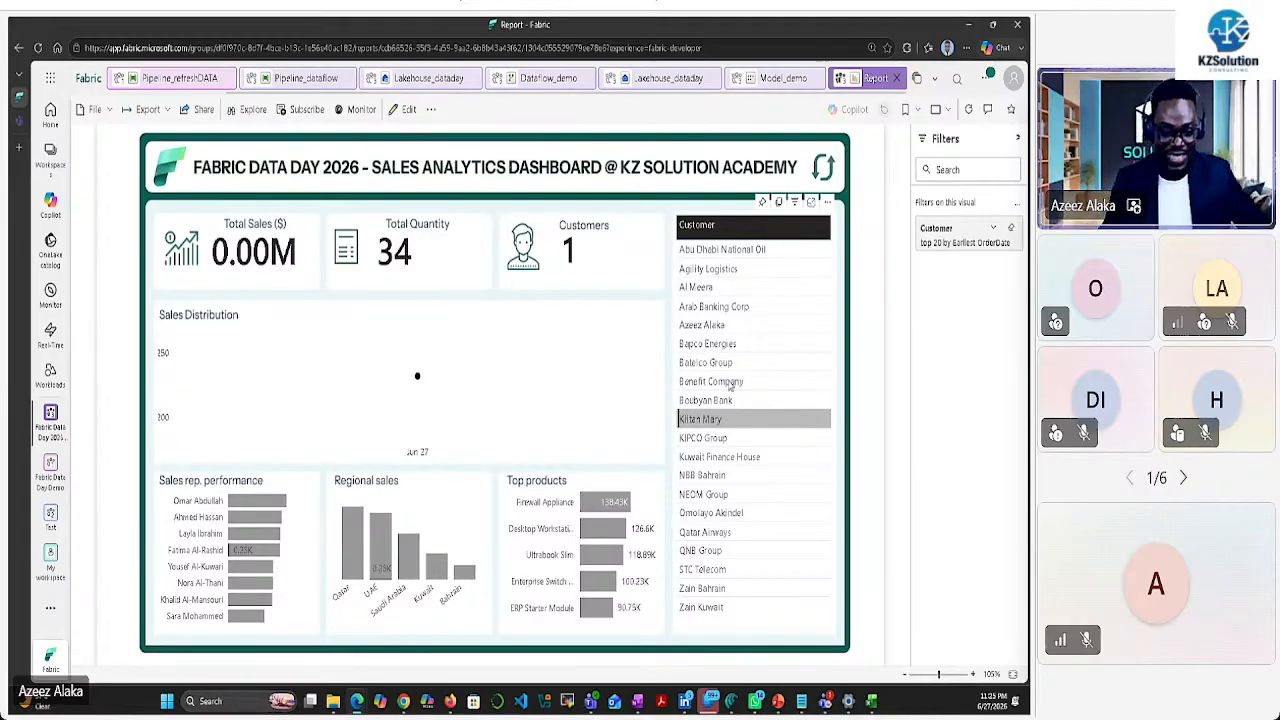
click(784, 697)
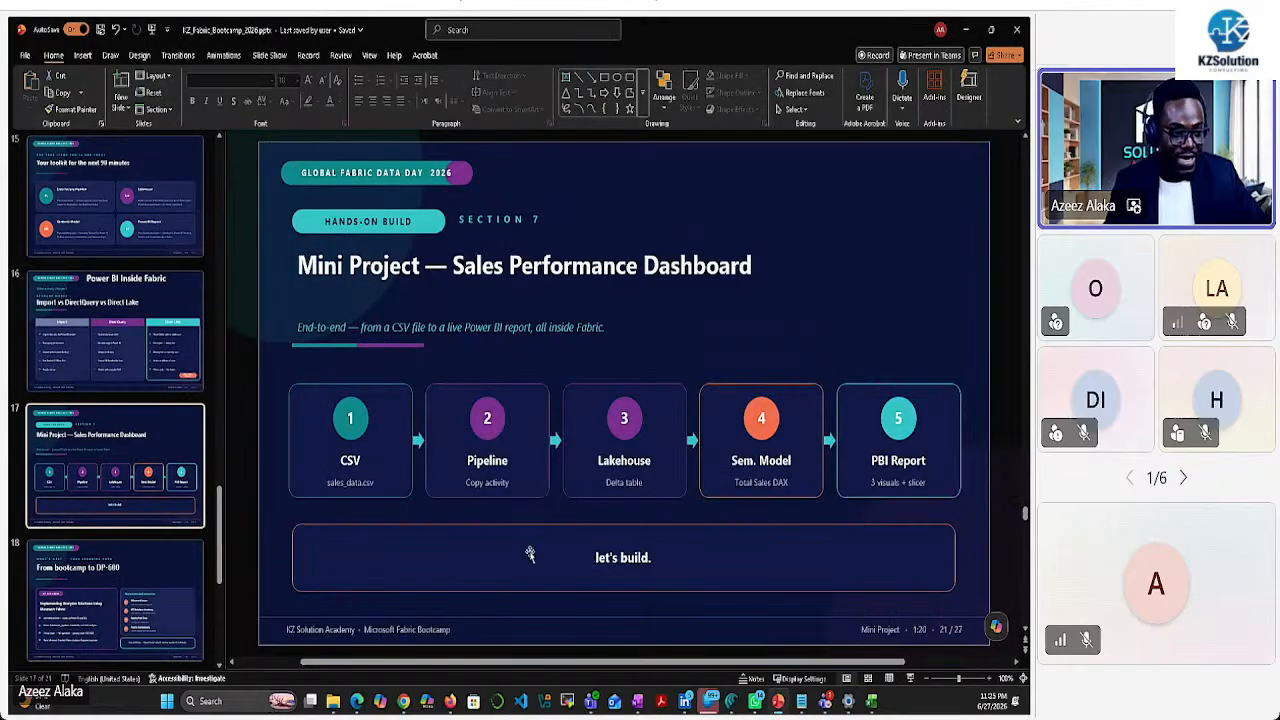
click(910, 678)
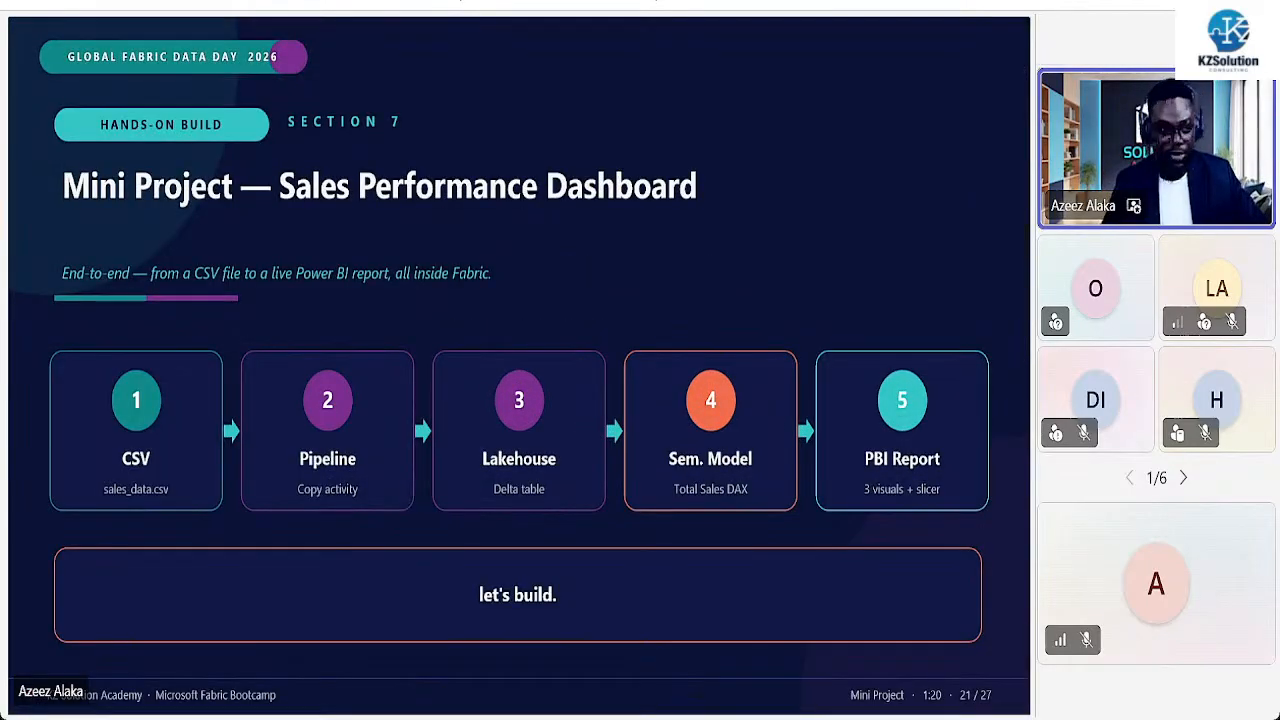